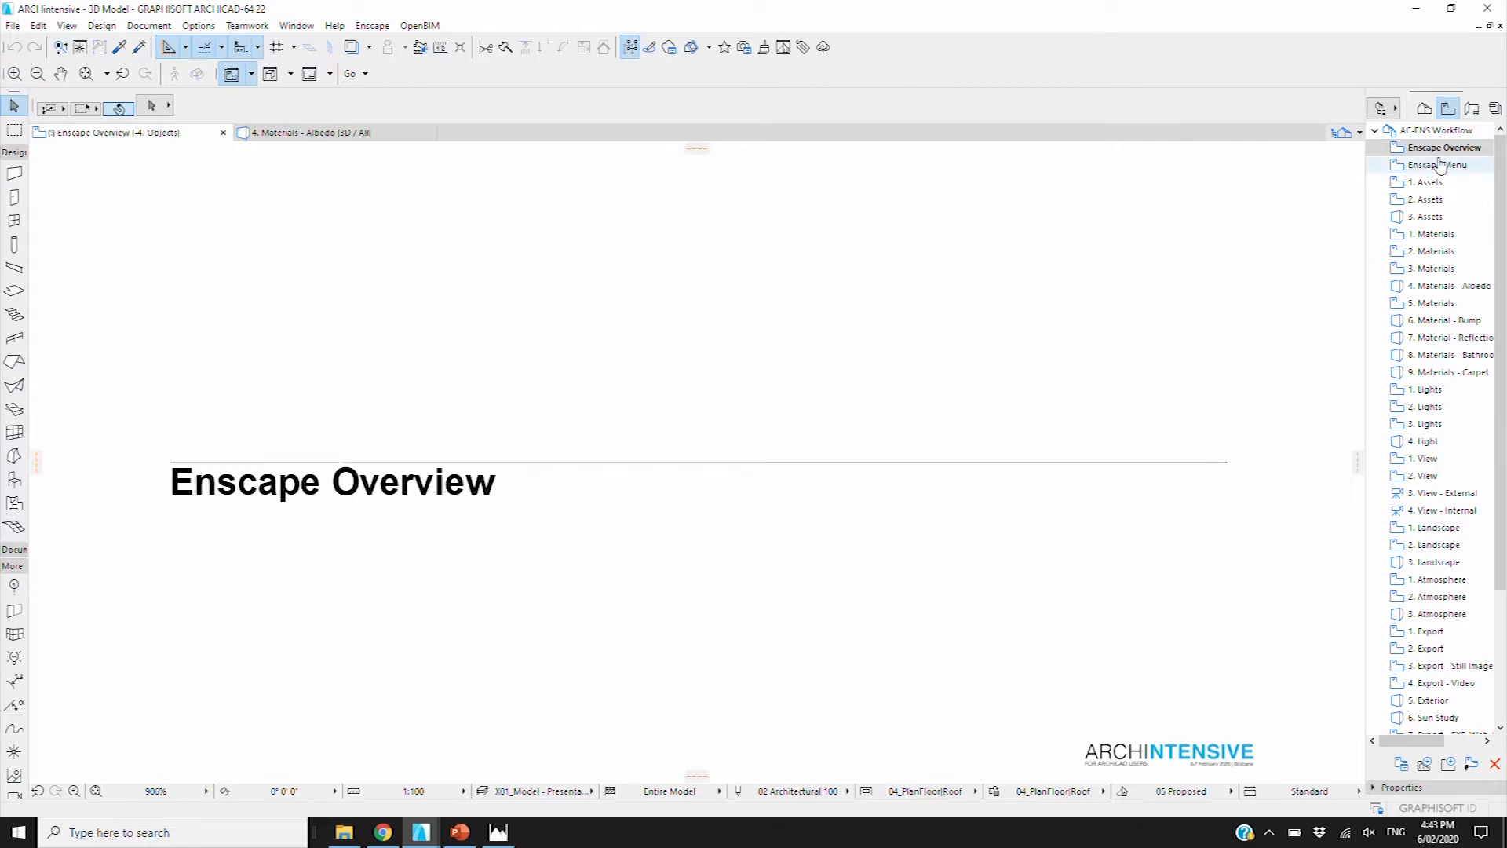
# Show the Enscape Menu slide and dock the Enscape Toolbar beside the Toolbox
pyautogui.click(1437, 165)
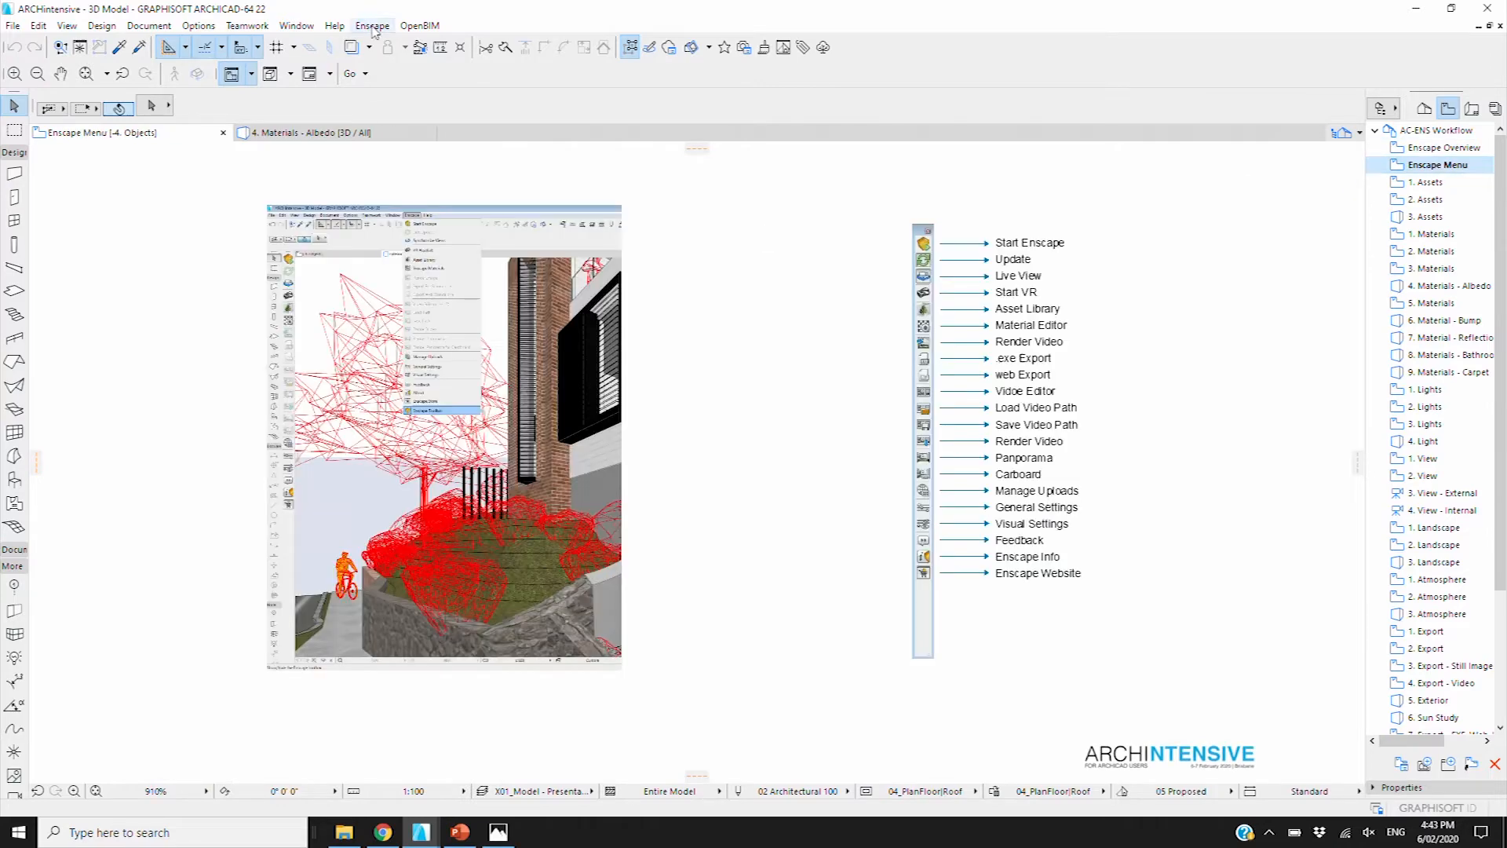
pyautogui.click(380, 24)
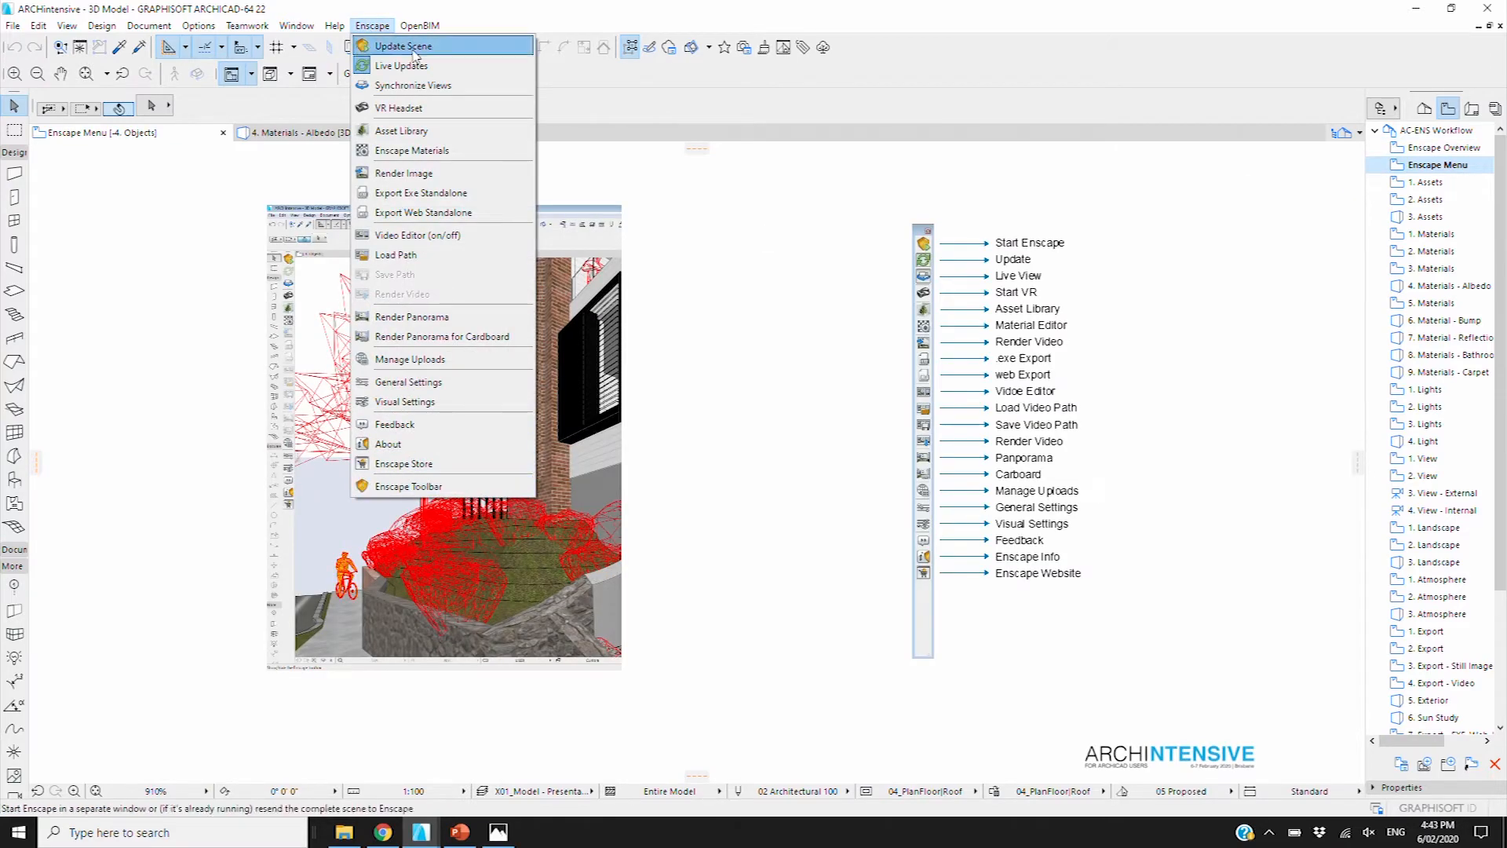
pyautogui.click(386, 486)
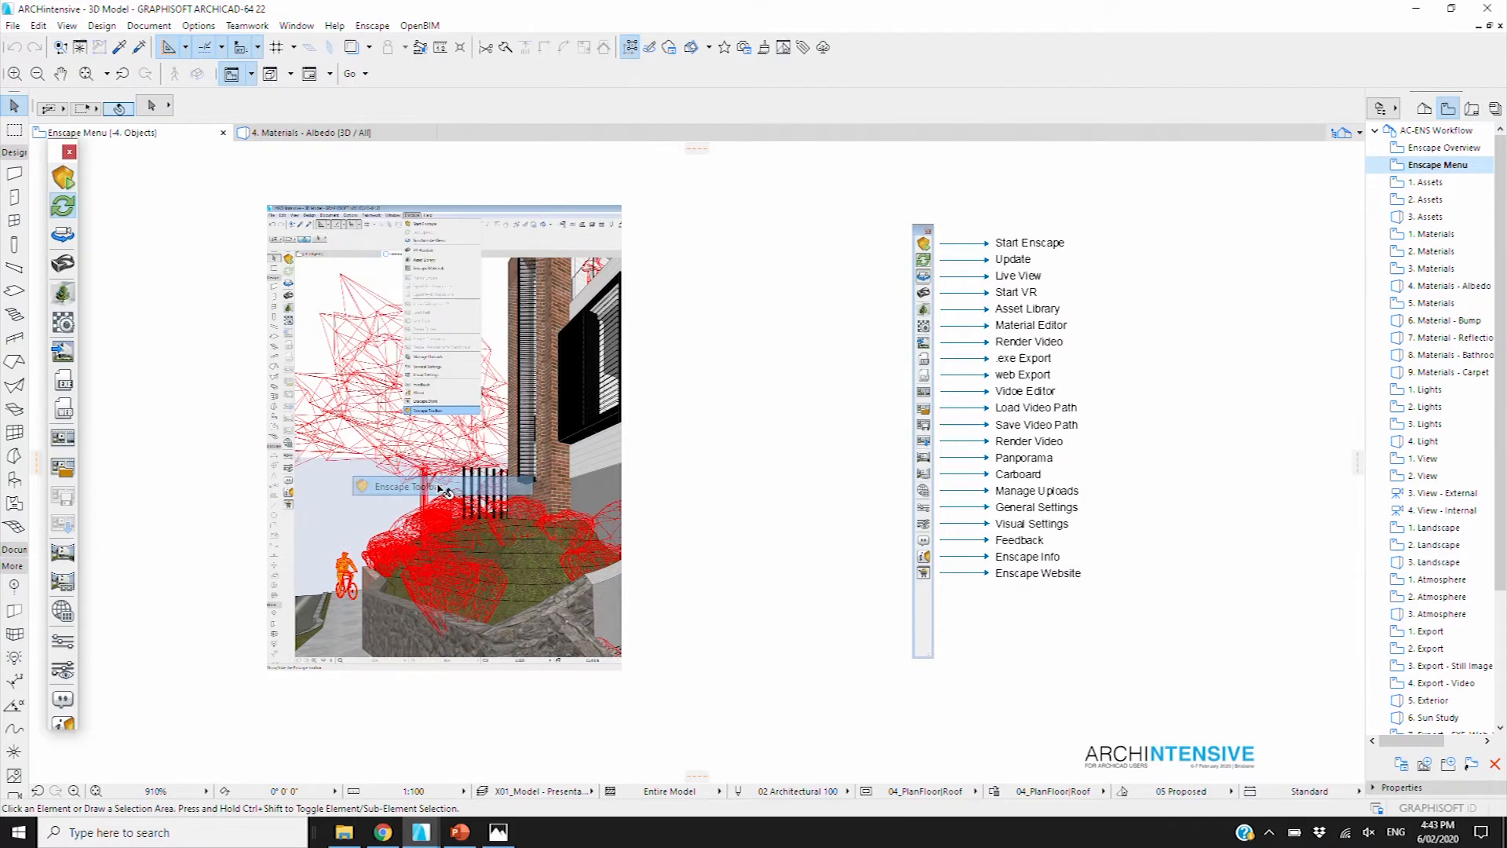
pyautogui.moveTo(57, 152)
pyautogui.mouseDown()
pyautogui.moveTo(92, 147)
pyautogui.moveTo(32, 150)
pyautogui.mouseUp()
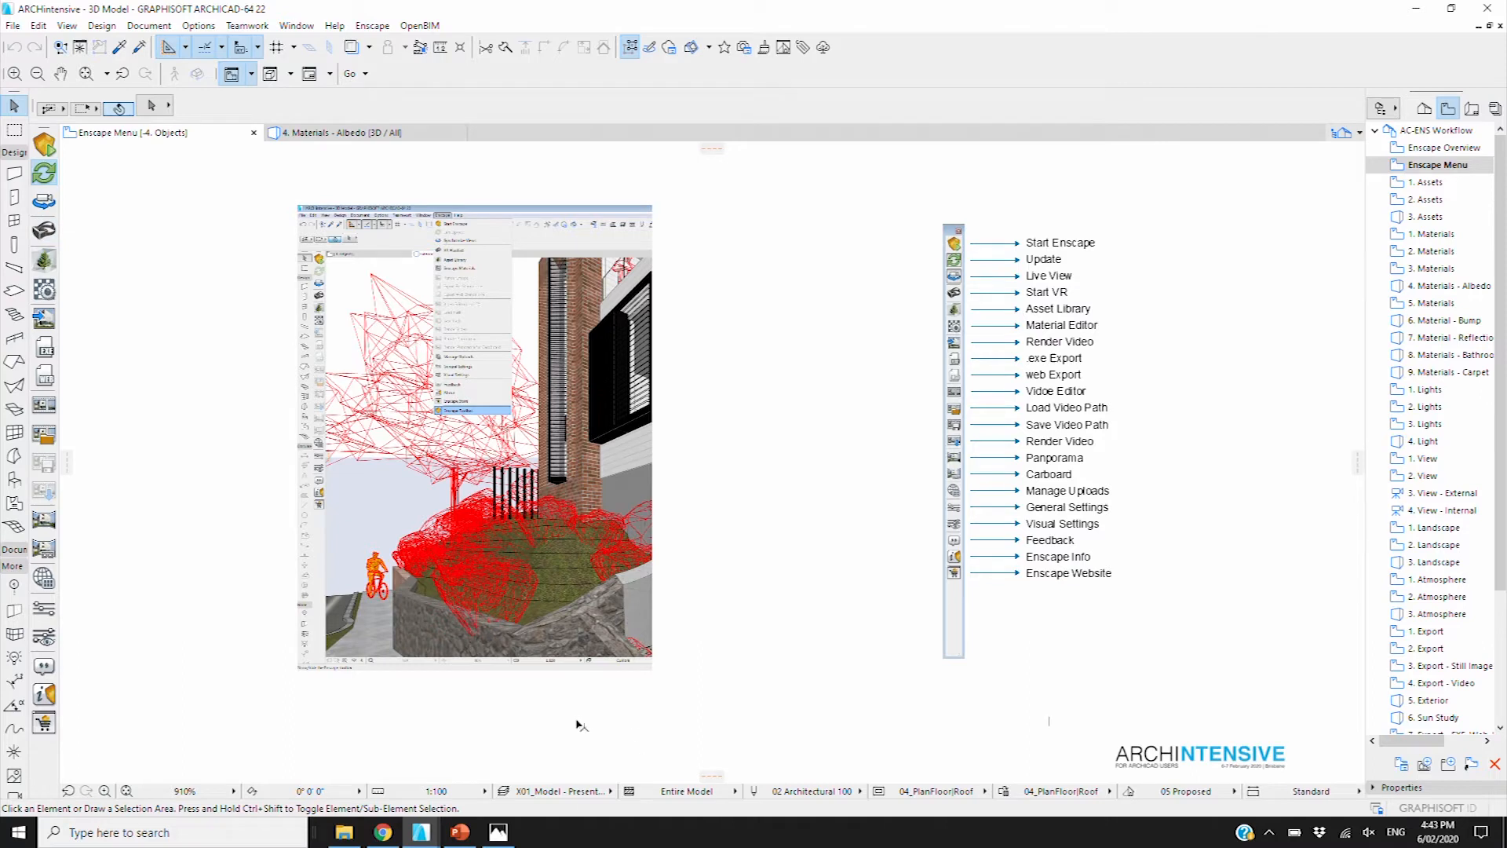
pyautogui.moveTo(427, 838)
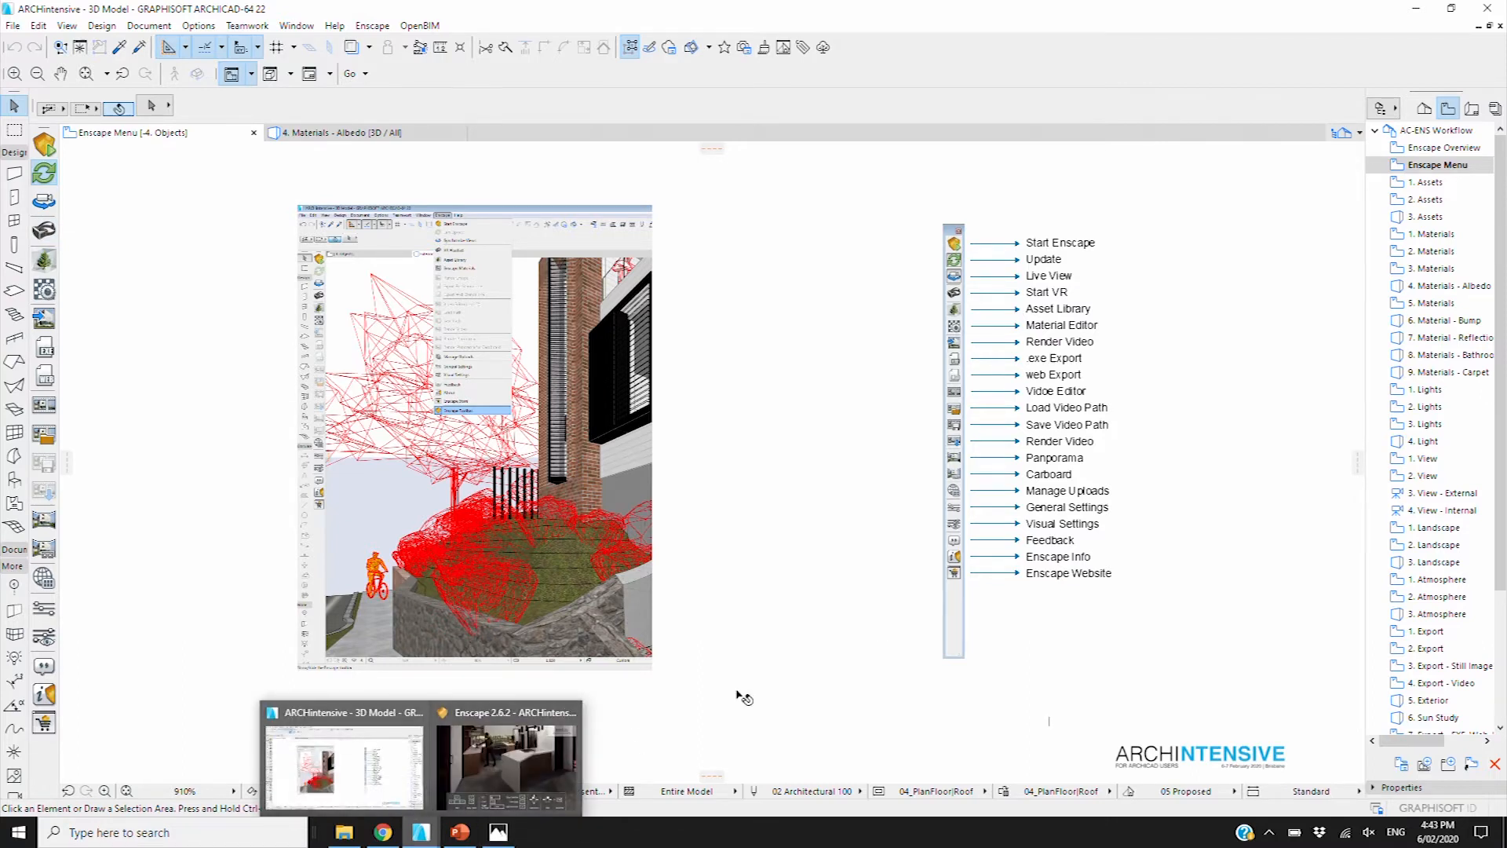
# Step through the 1. and 2. Assets slides, open the 3. Assets room view and the Enscape Asset Library
pyautogui.doubleClick(1430, 181)
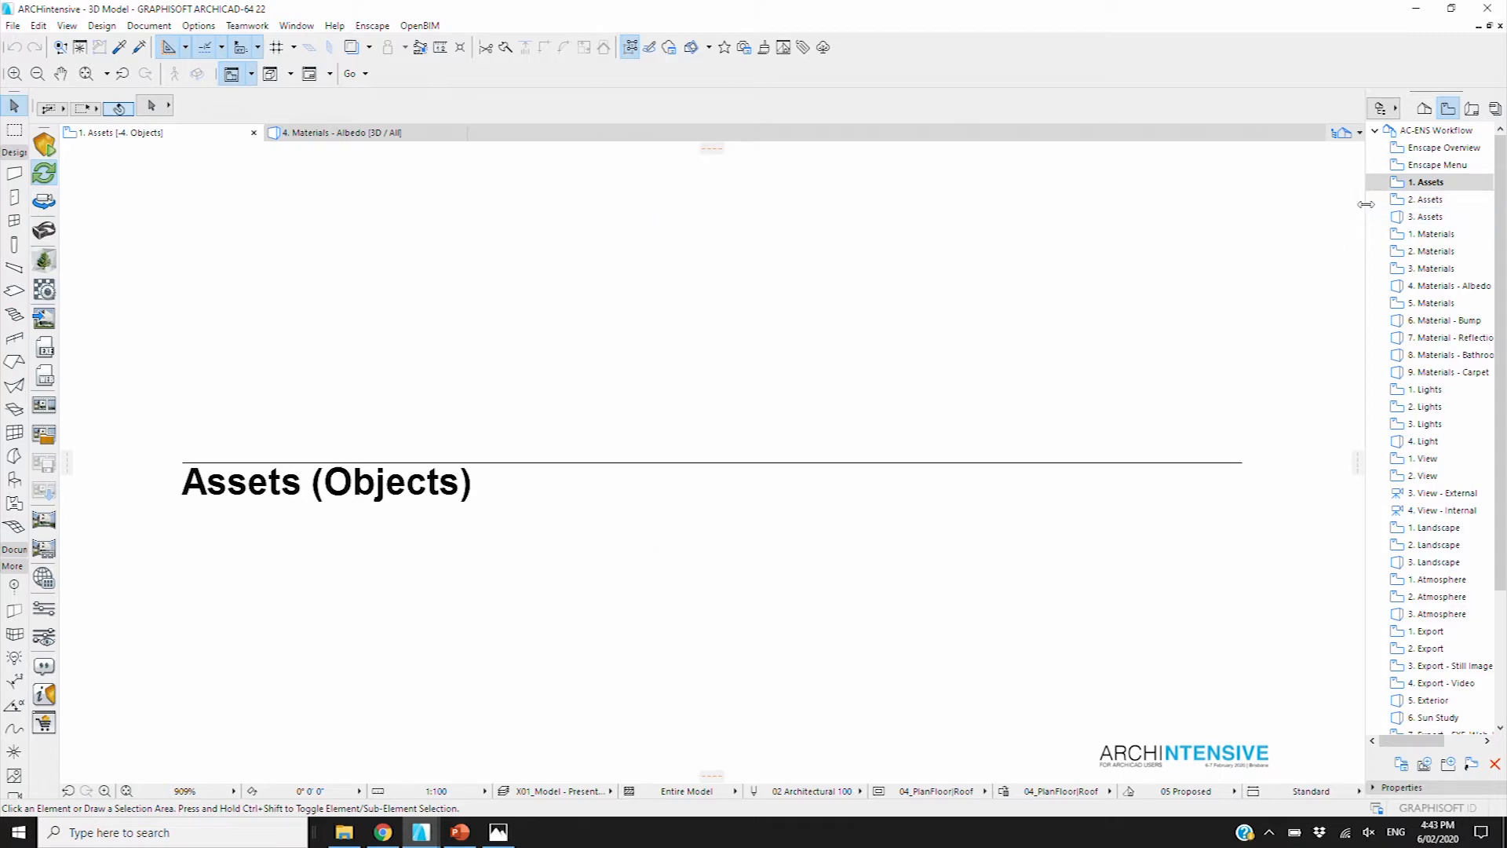
pyautogui.click(1427, 201)
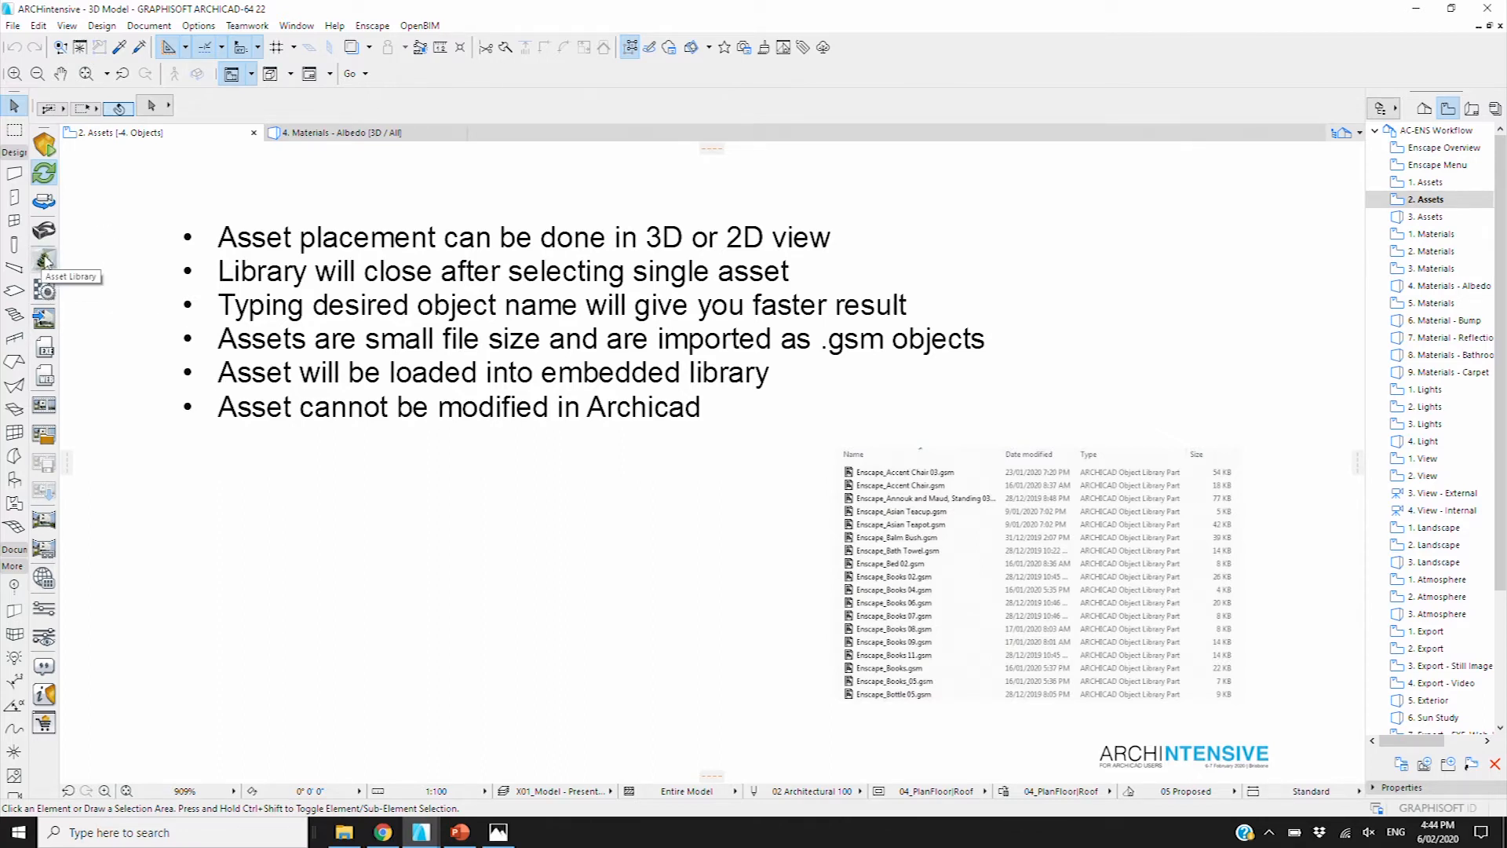
pyautogui.doubleClick(1430, 218)
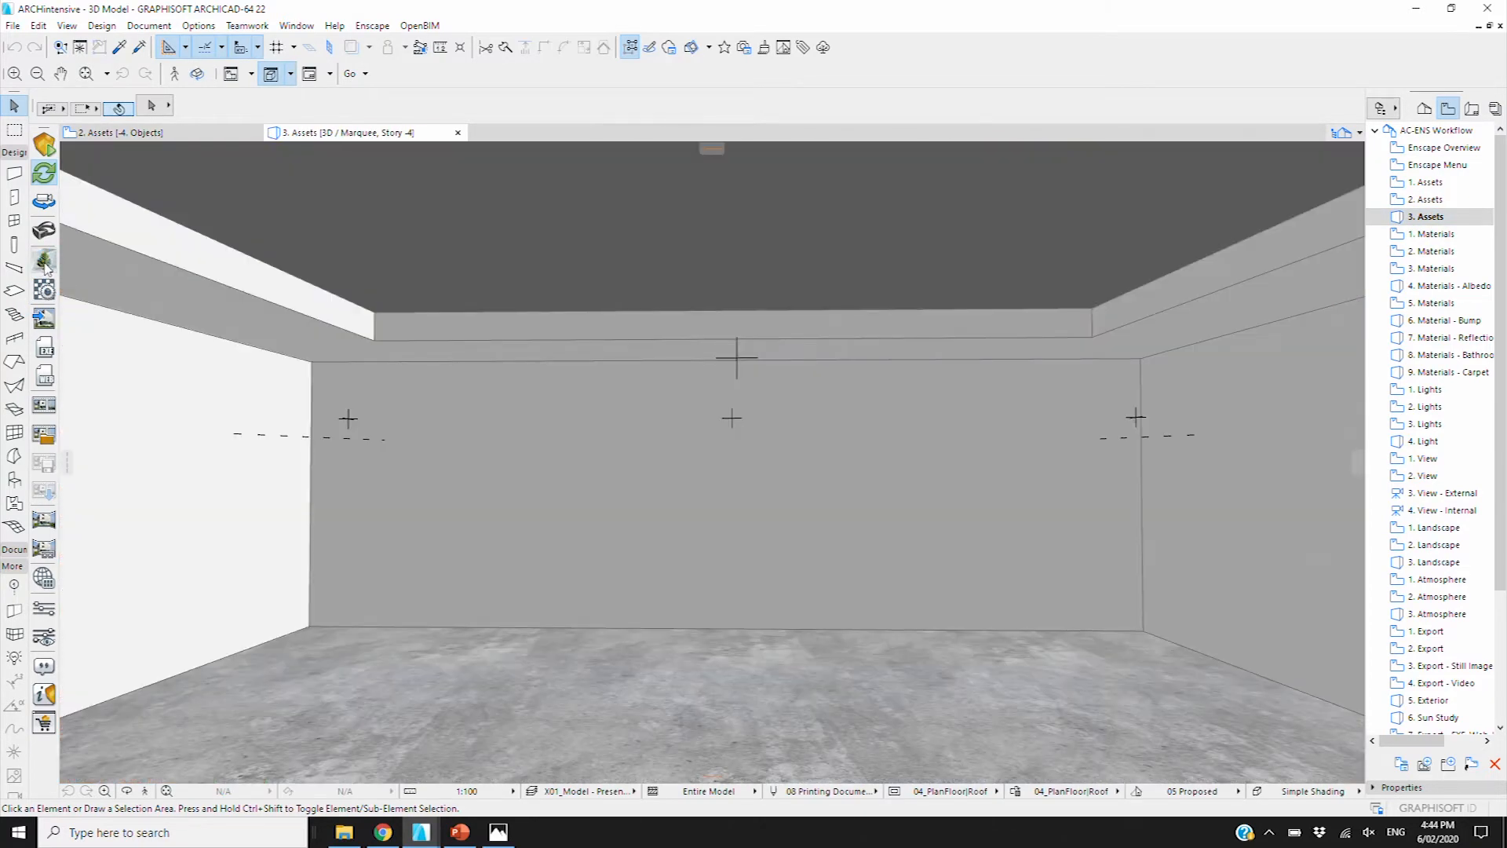
pyautogui.click(44, 260)
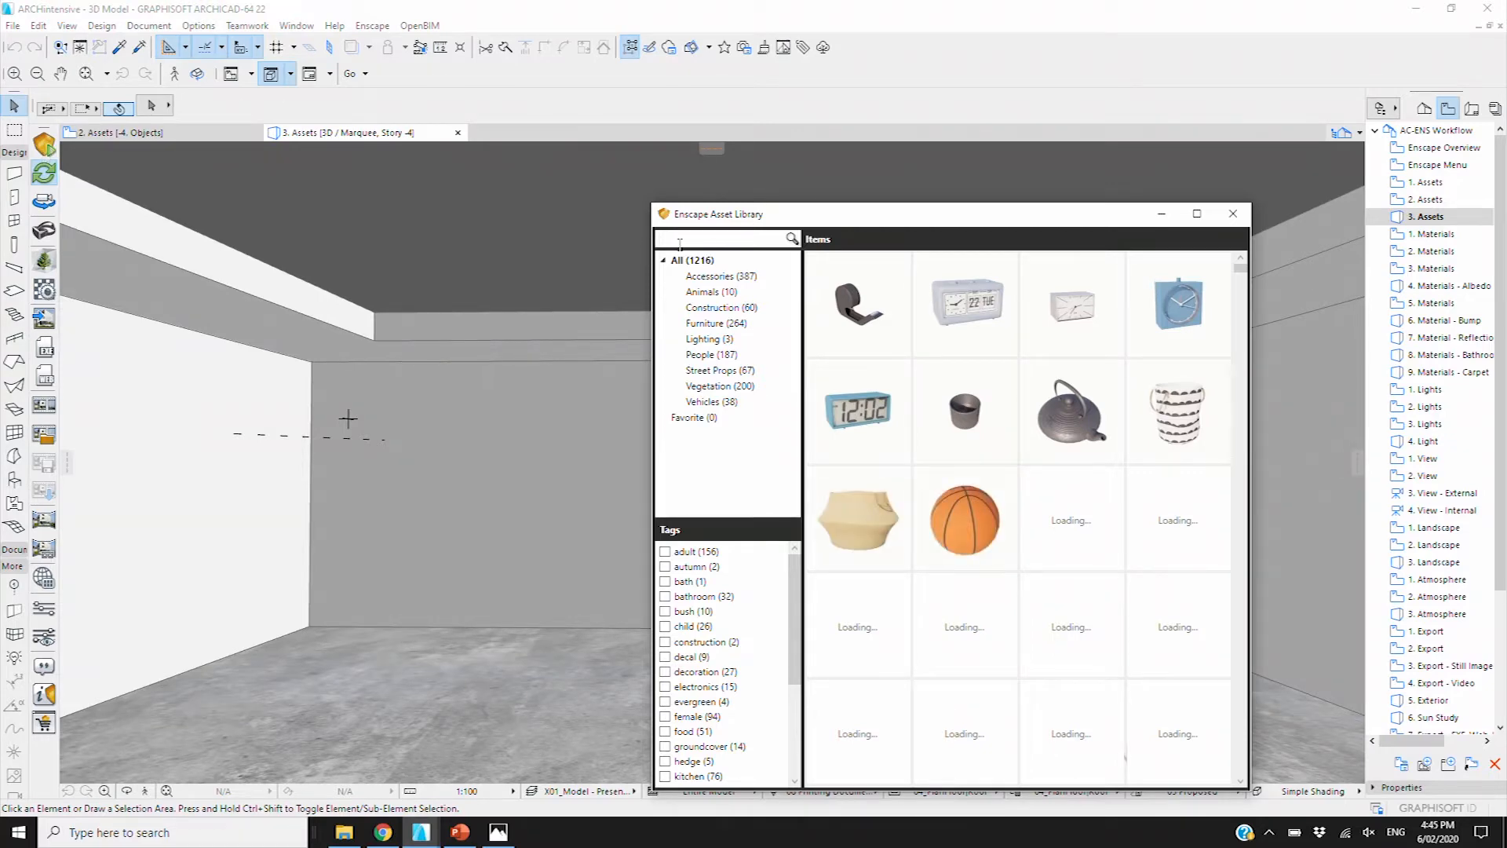
# Search the asset library for 'chair' and place the Accent Armchair on the room floor
pyautogui.write('chair')
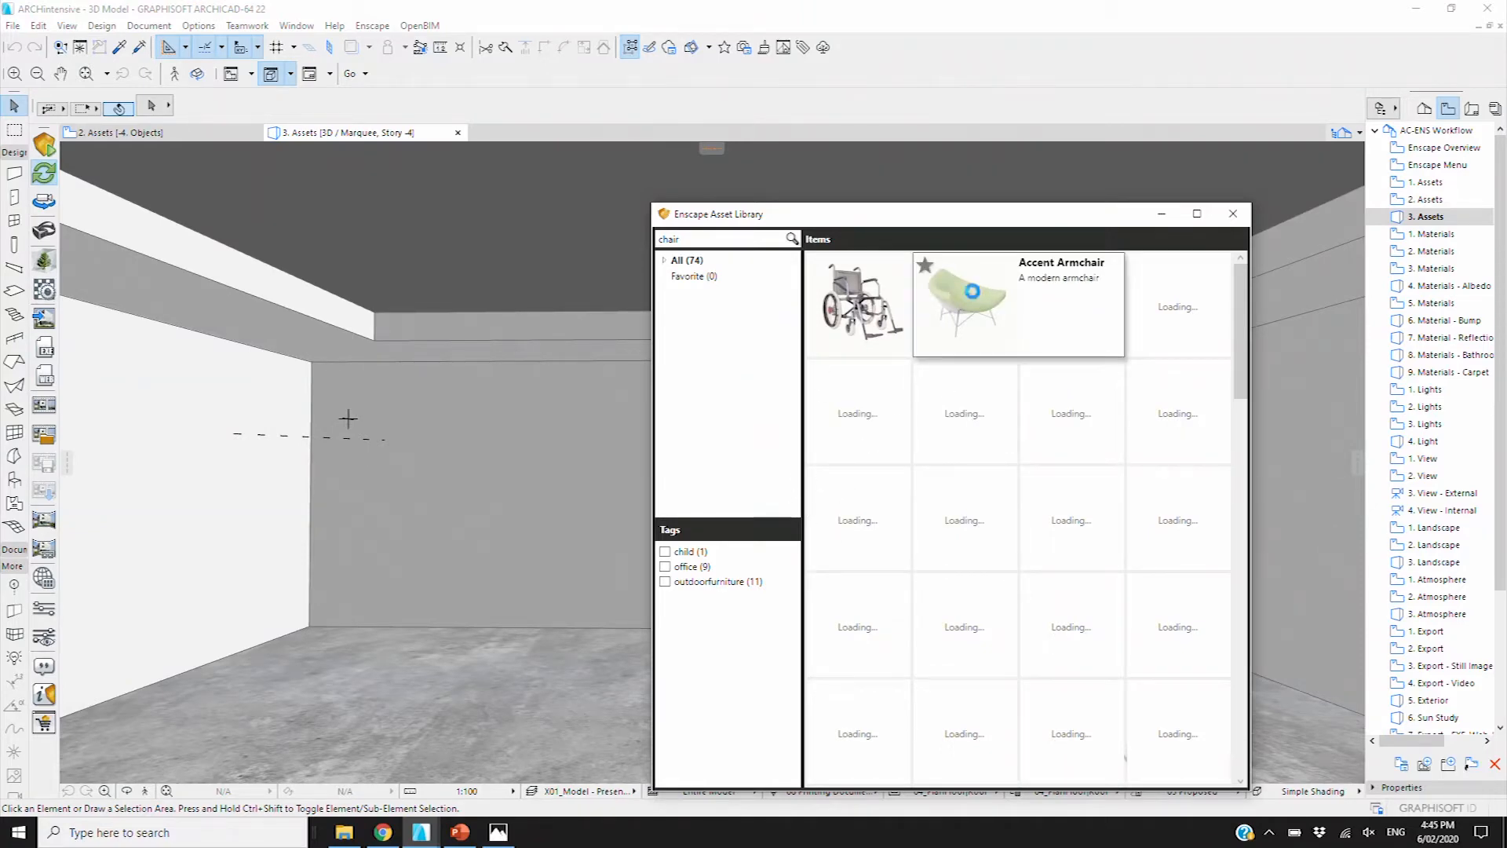
pyautogui.click(978, 292)
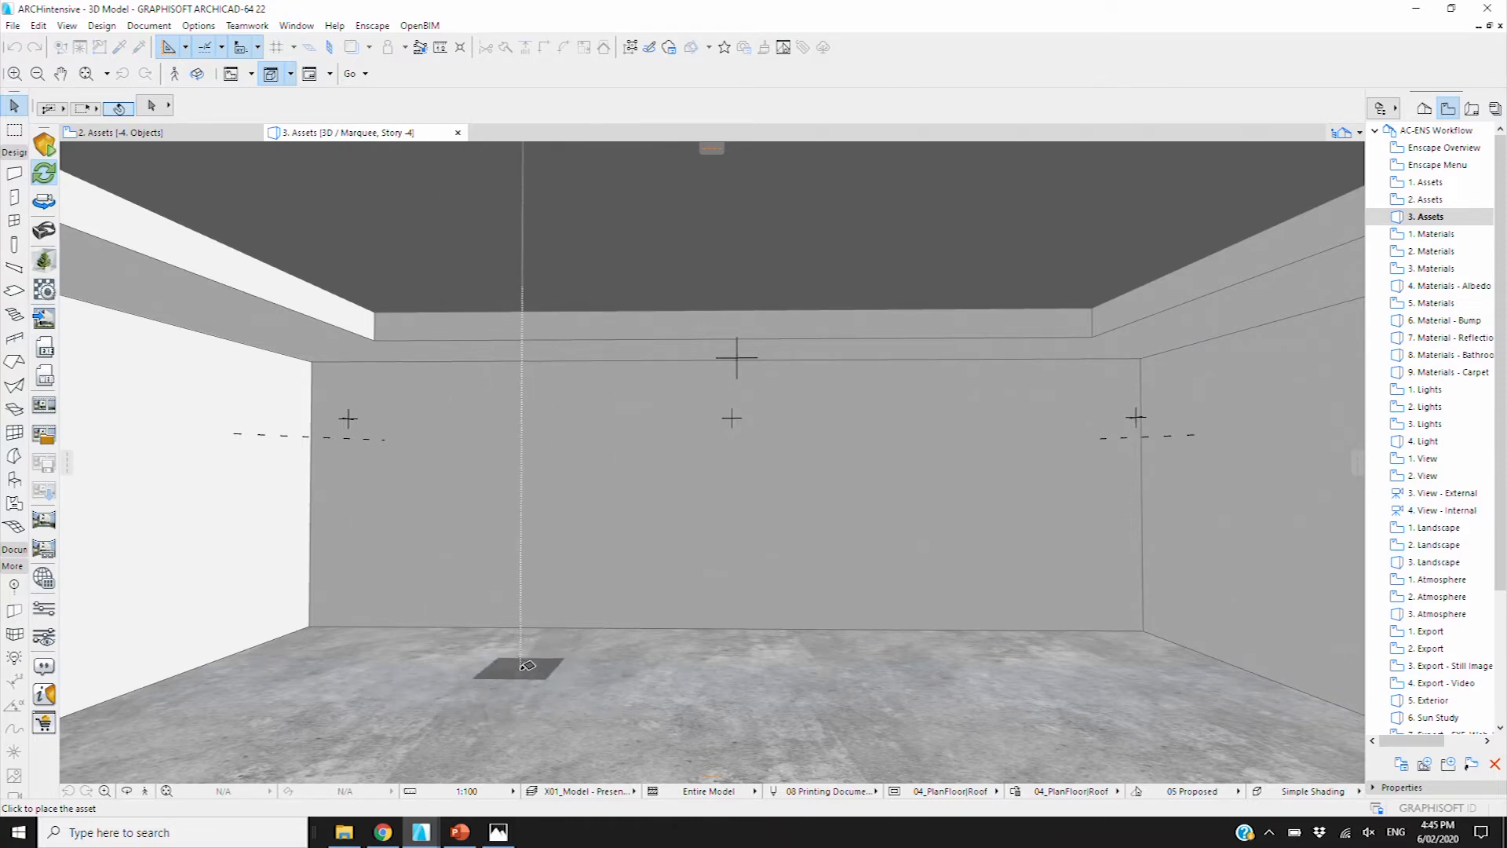
pyautogui.click(558, 673)
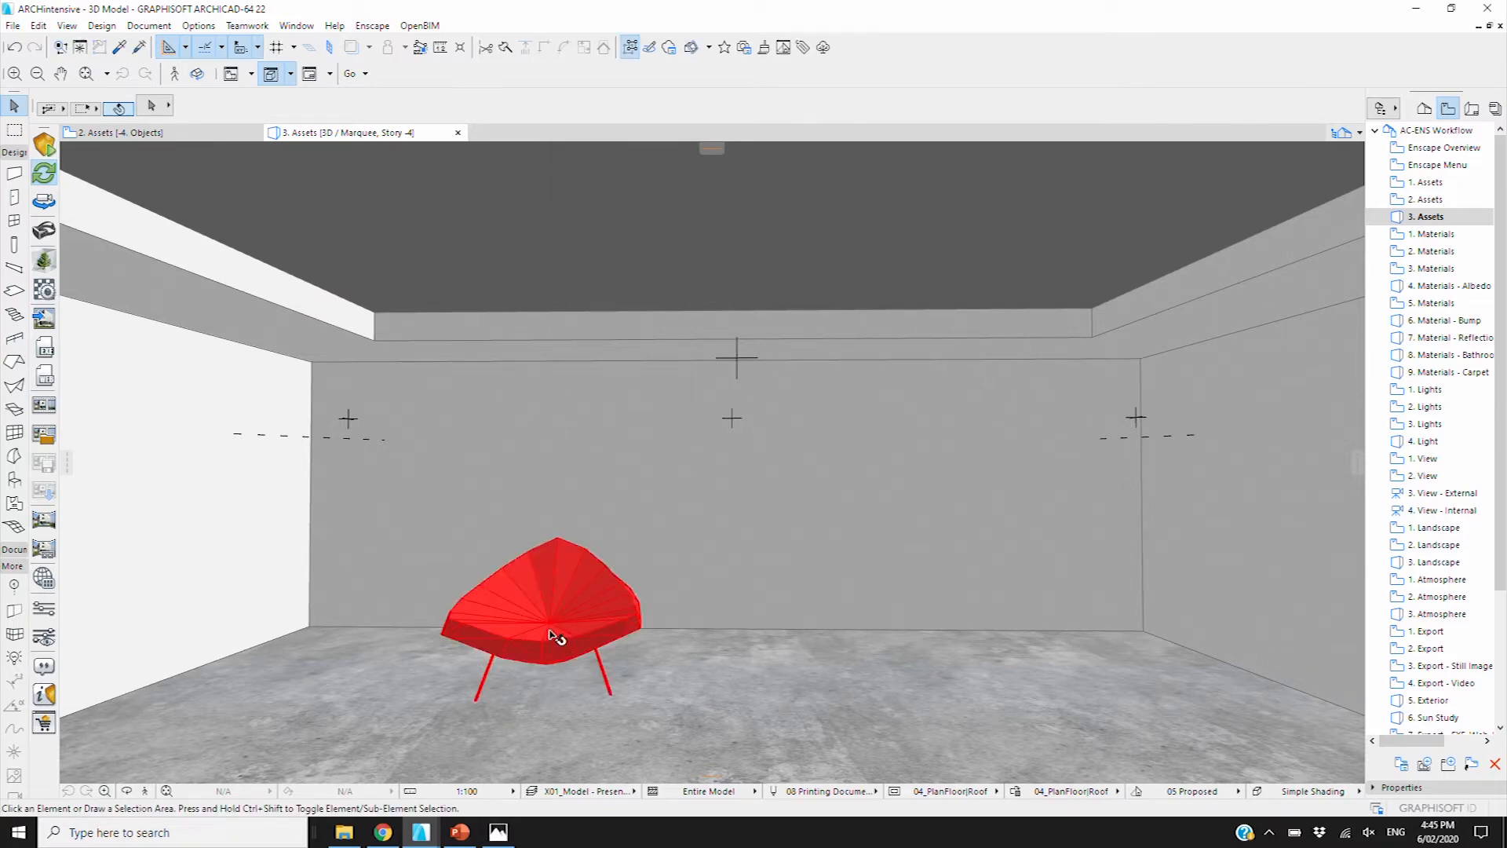
pyautogui.click(555, 634)
pyautogui.click(418, 839)
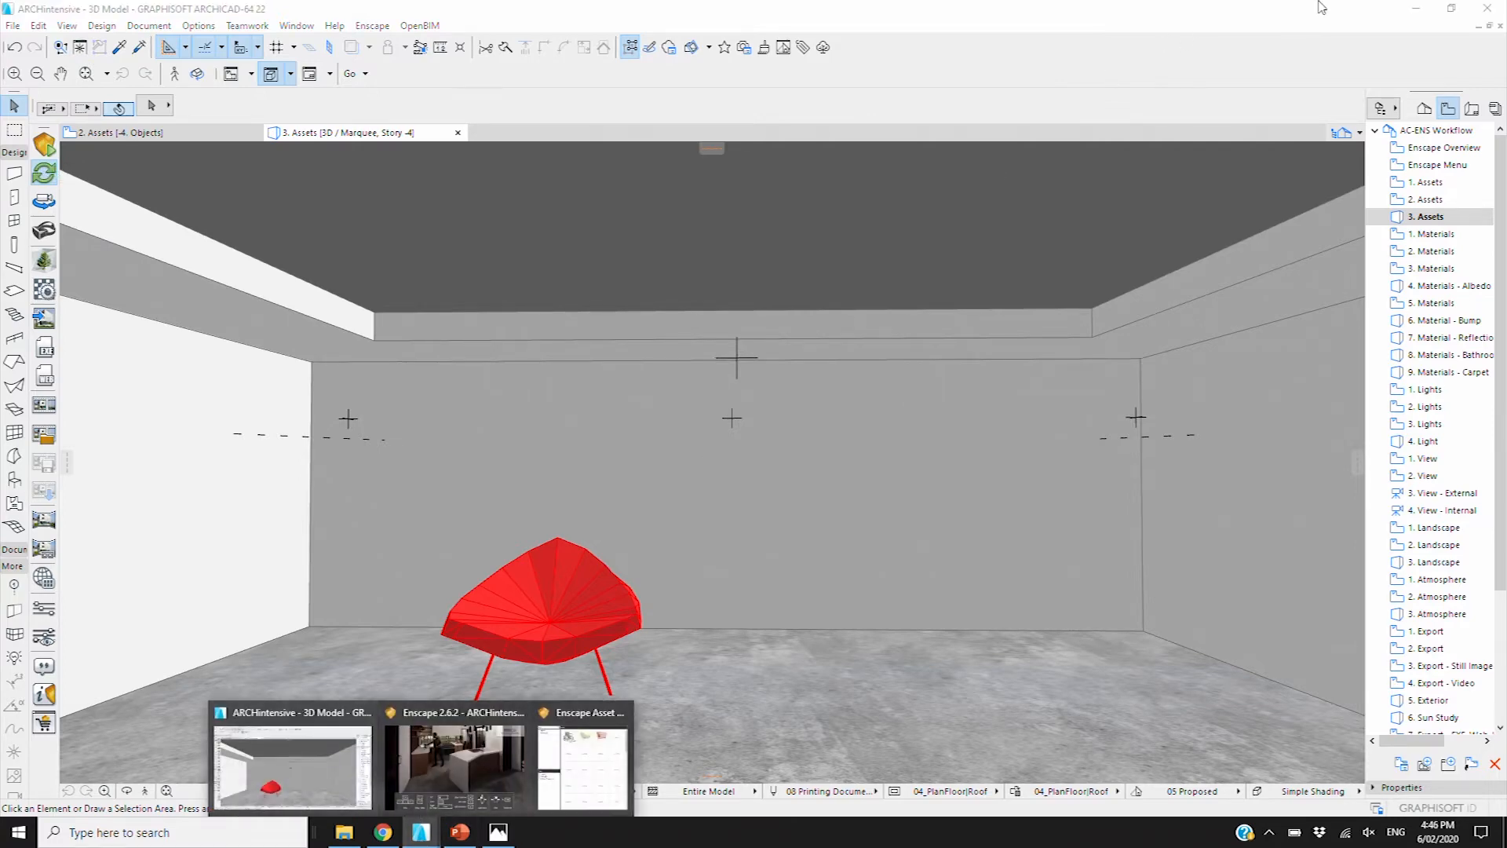
# Arrange the Enscape render window beside Archicad and hide its navigation instructions with H
pyautogui.click(1452, 8)
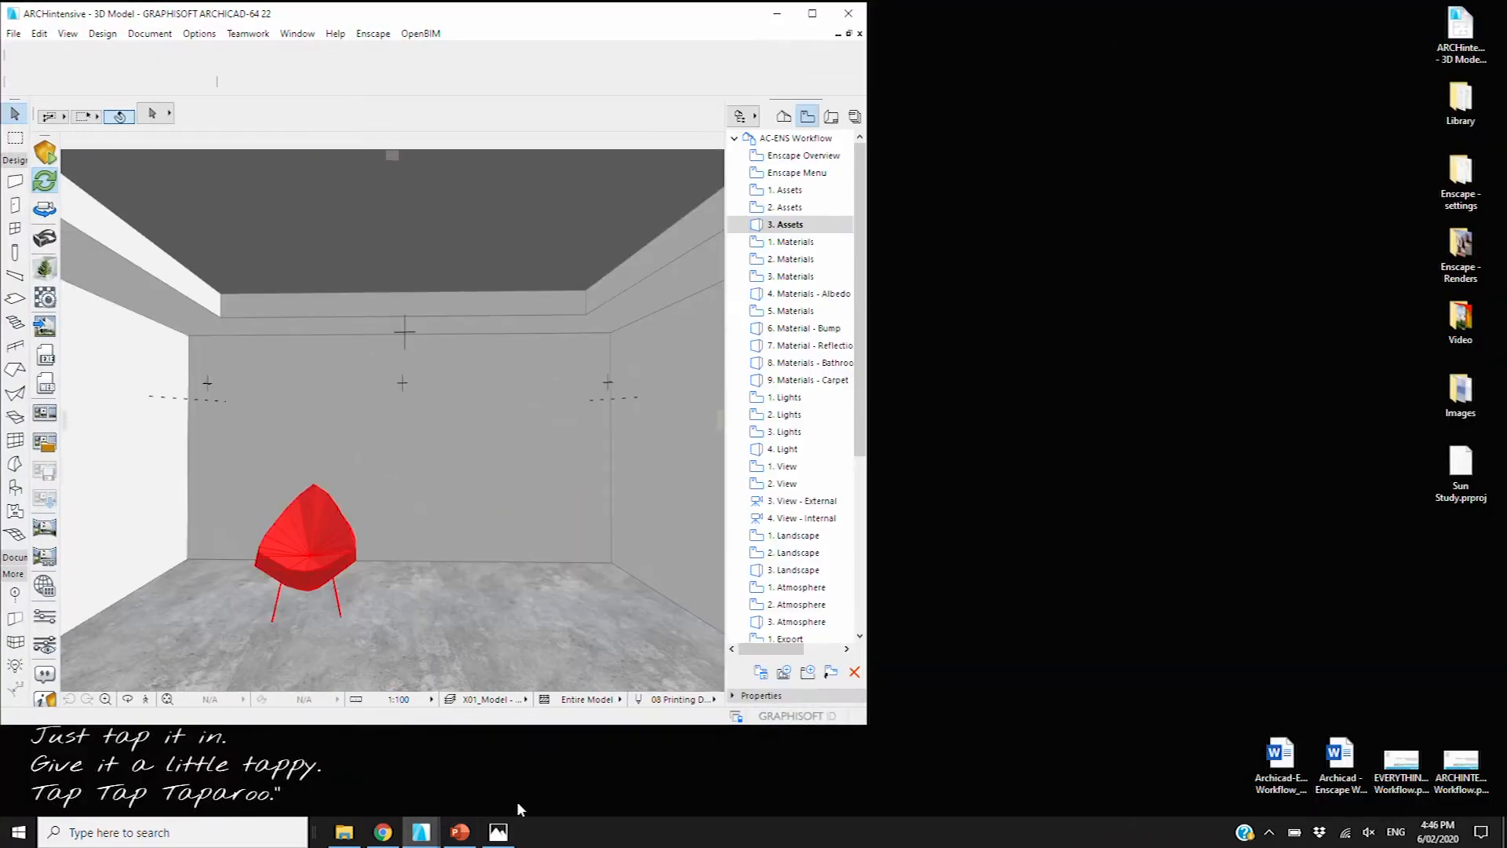
pyautogui.moveTo(420, 836)
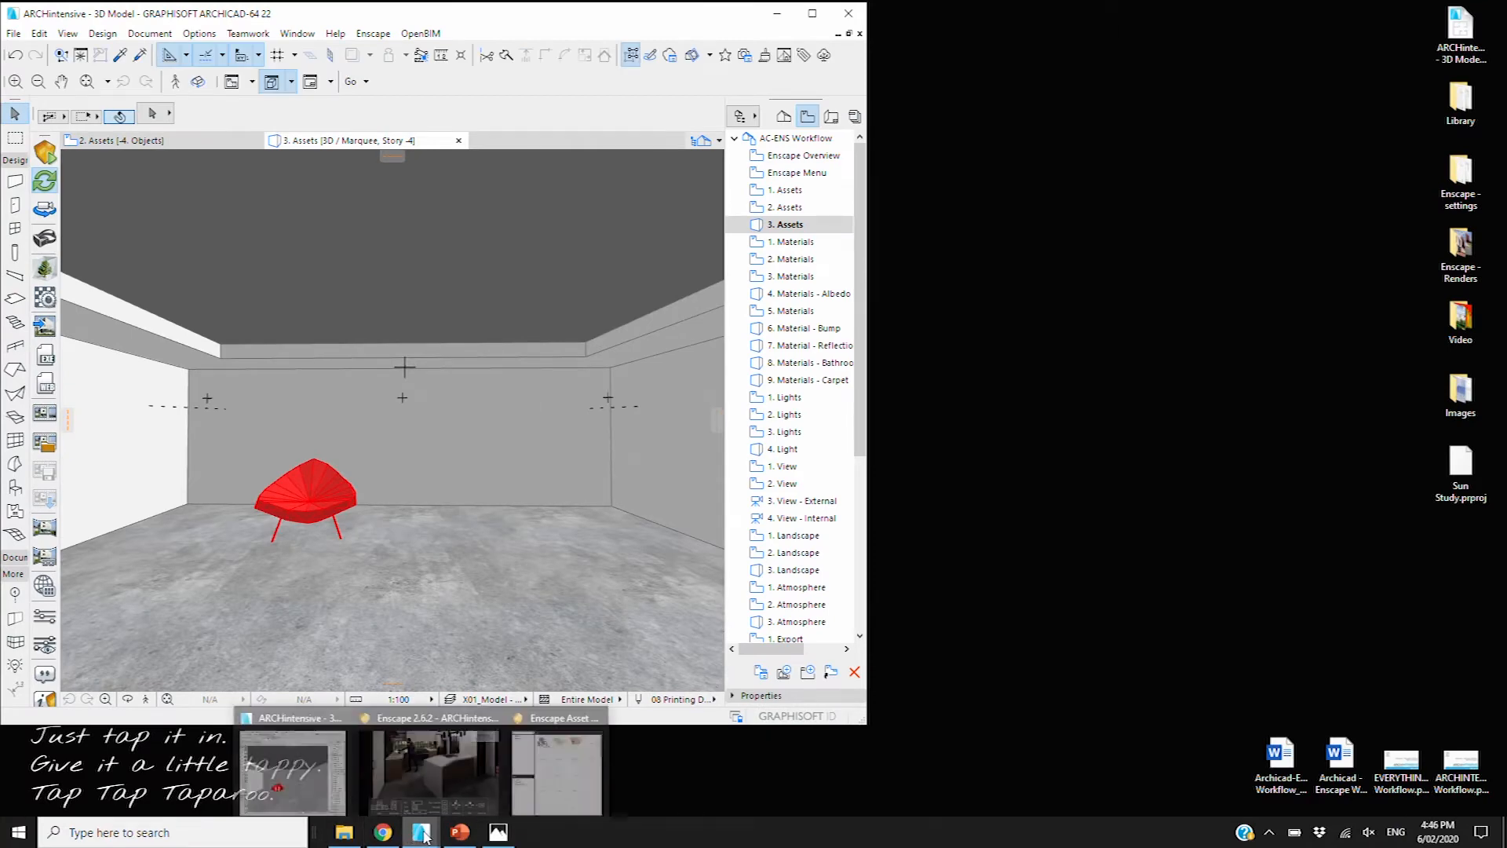
pyautogui.click(445, 769)
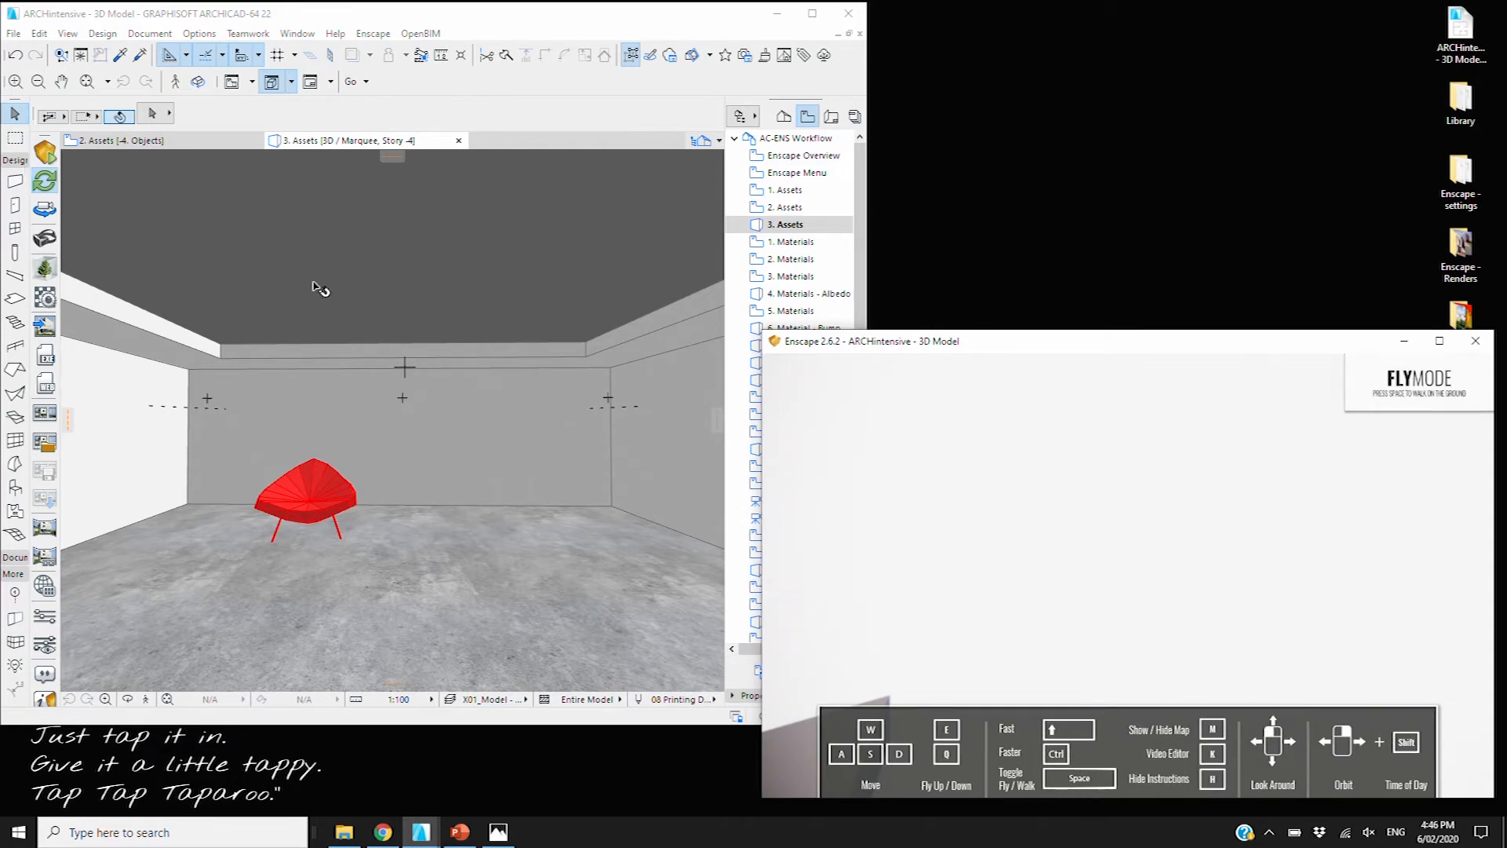
pyautogui.click(56, 212)
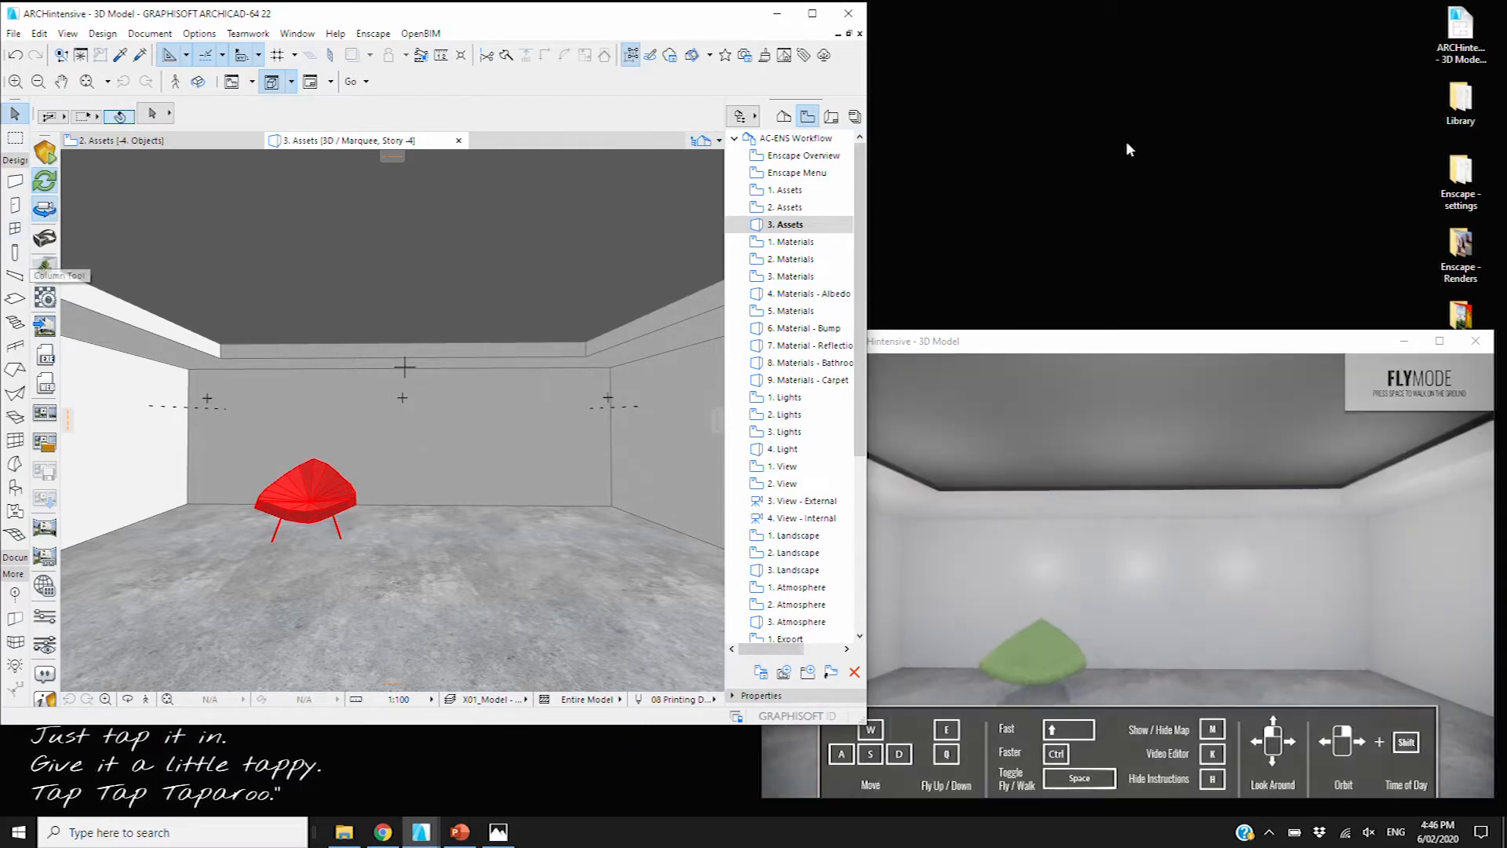
pyautogui.moveTo(1033, 350); pyautogui.dragTo(1007, 229)
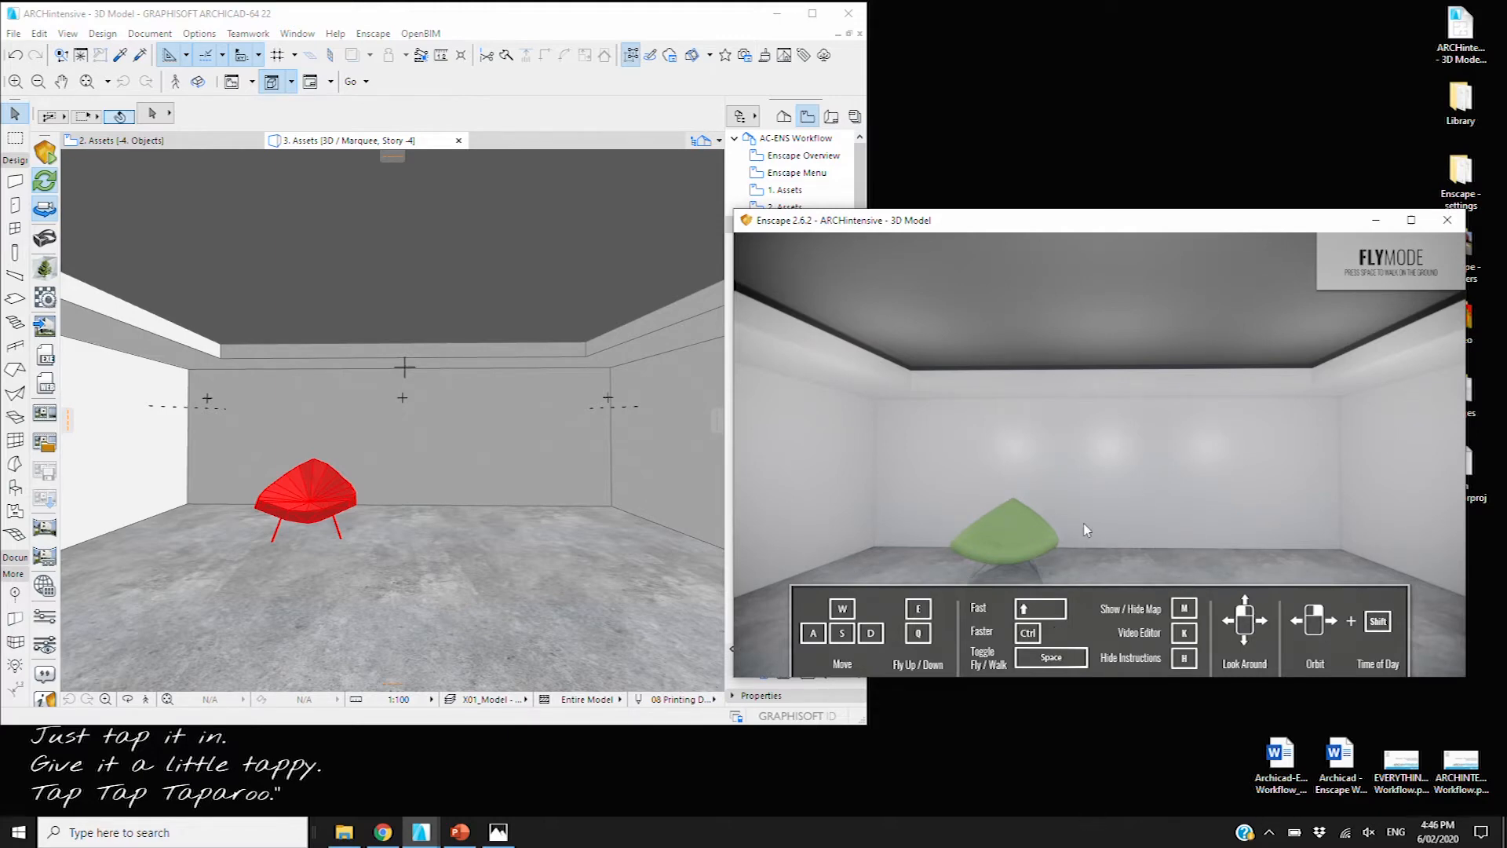
pyautogui.press('h')
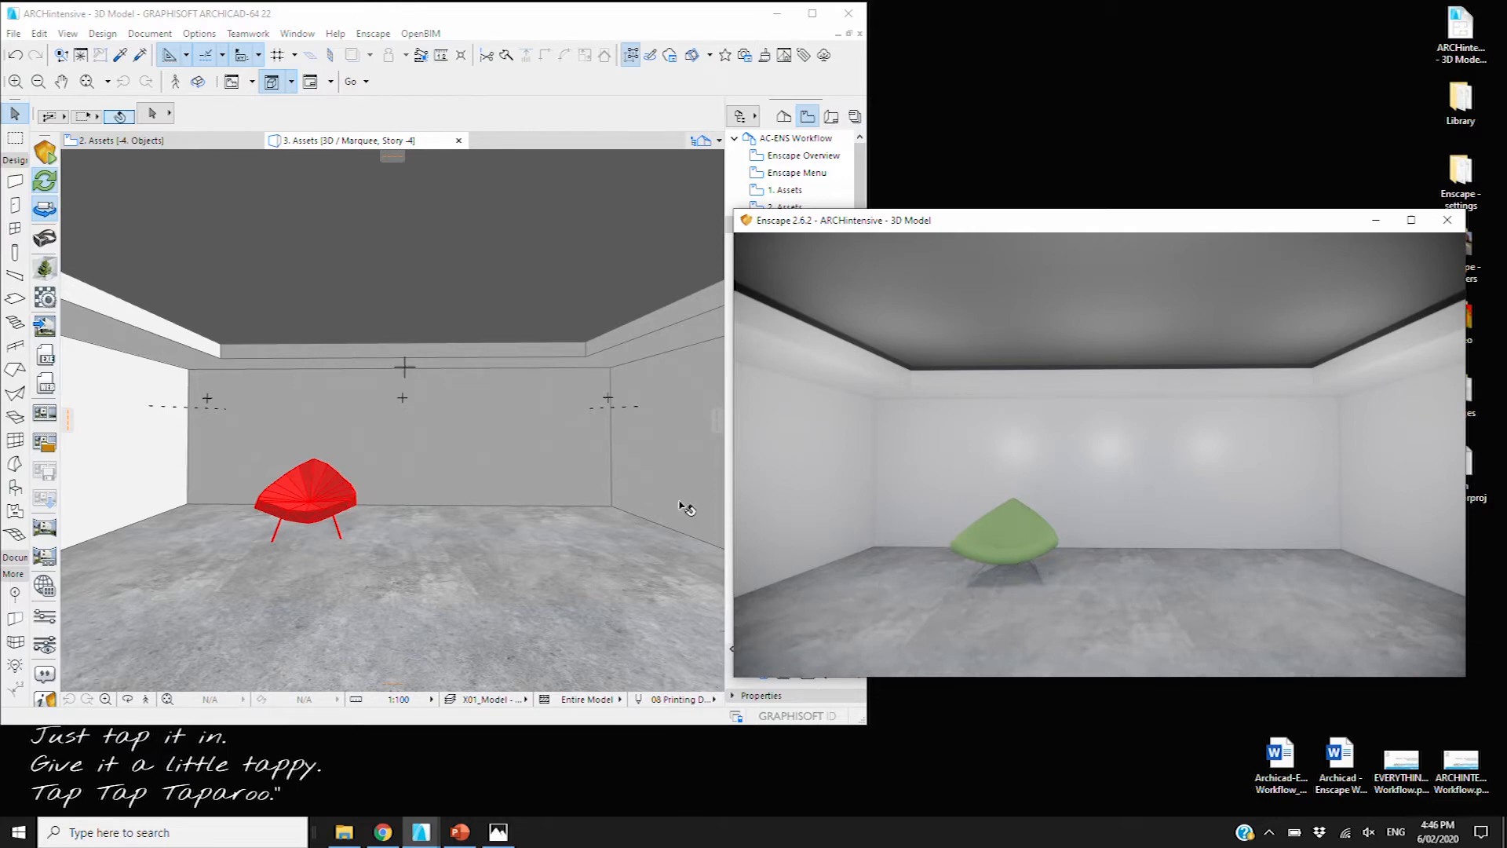
pyautogui.scroll(2, 1010, 595)
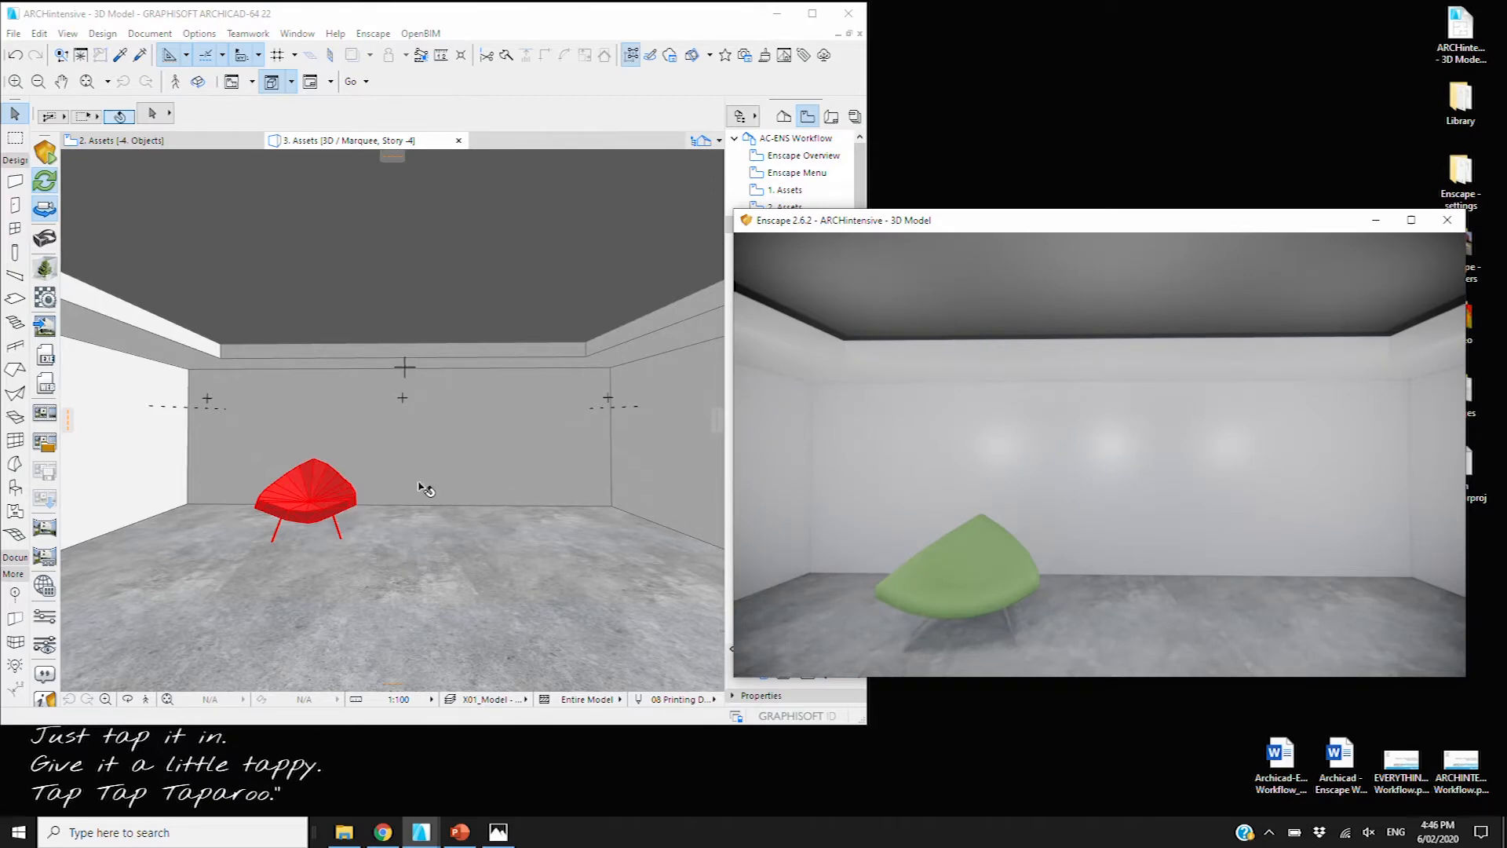
# Select the armchair and open its Object Selection Settings with Ctrl+T
pyautogui.click(318, 503)
pyautogui.click(317, 503)
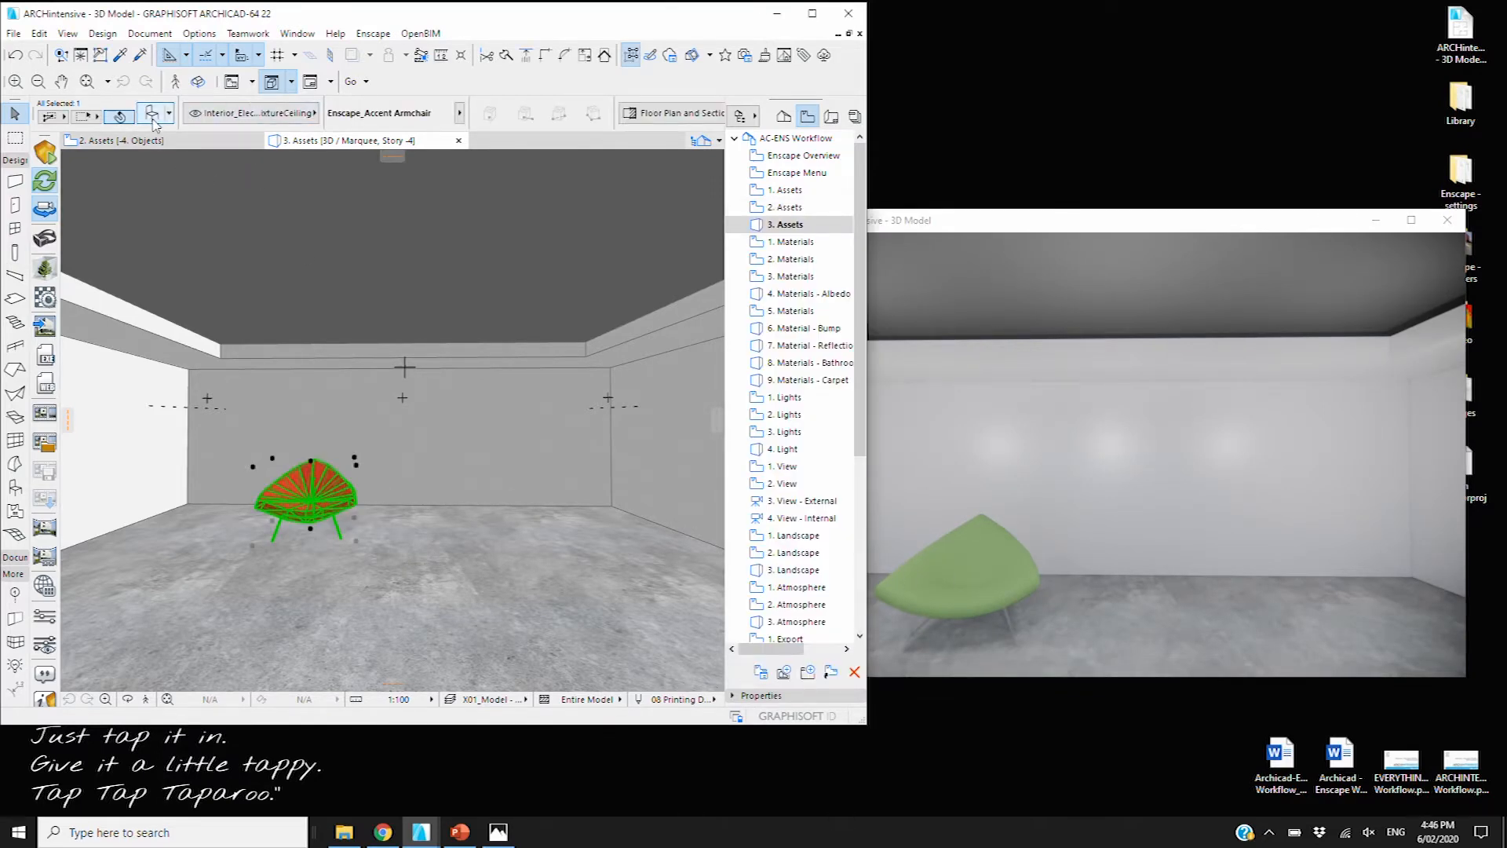
pyautogui.hotkey('ctrl', 't')
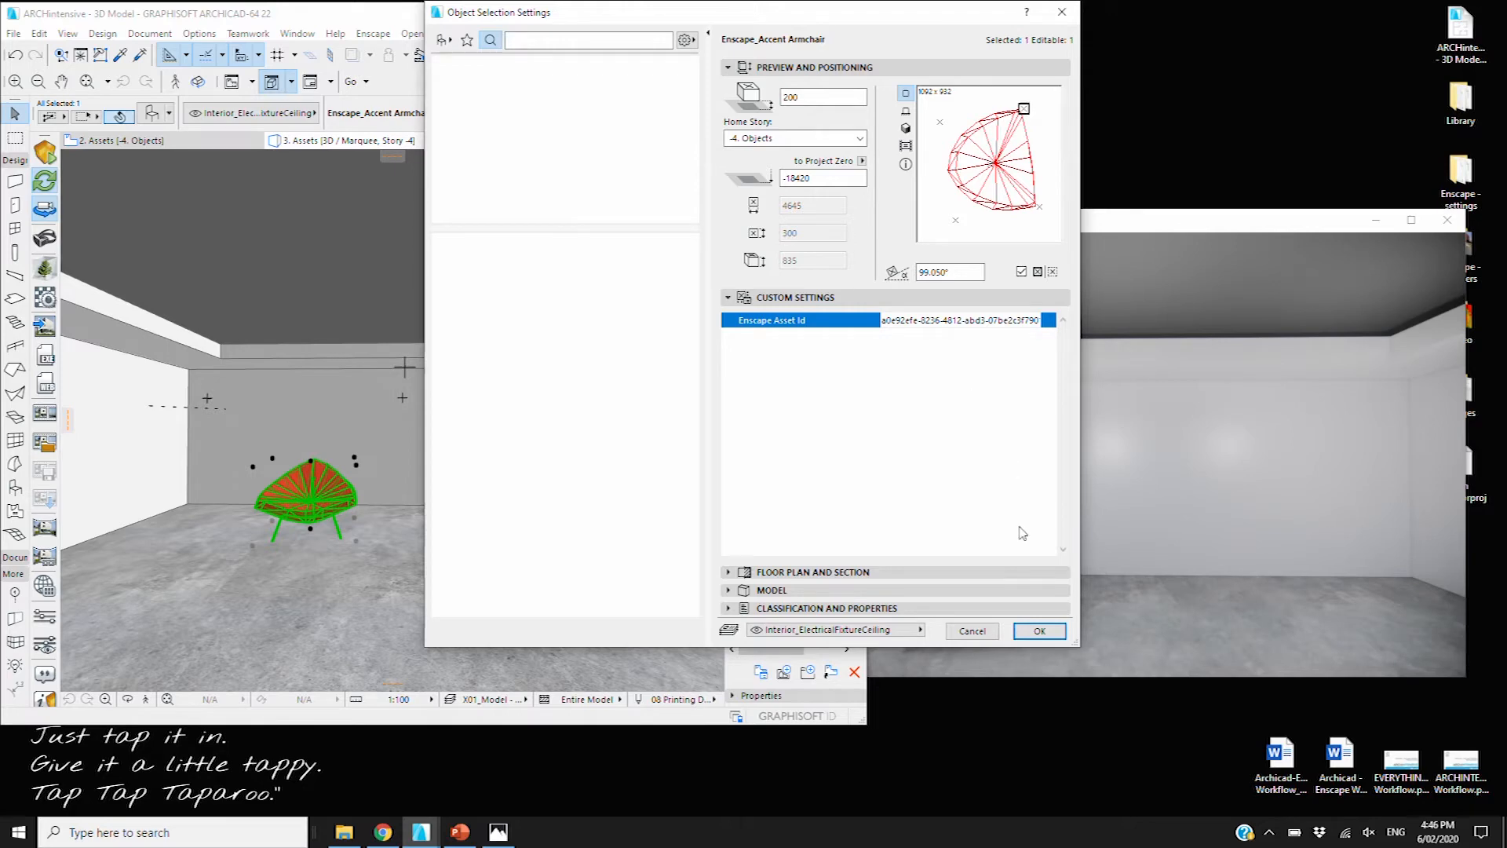
# Close the armchair settings and convert the armchair into a morph
pyautogui.click(1039, 630)
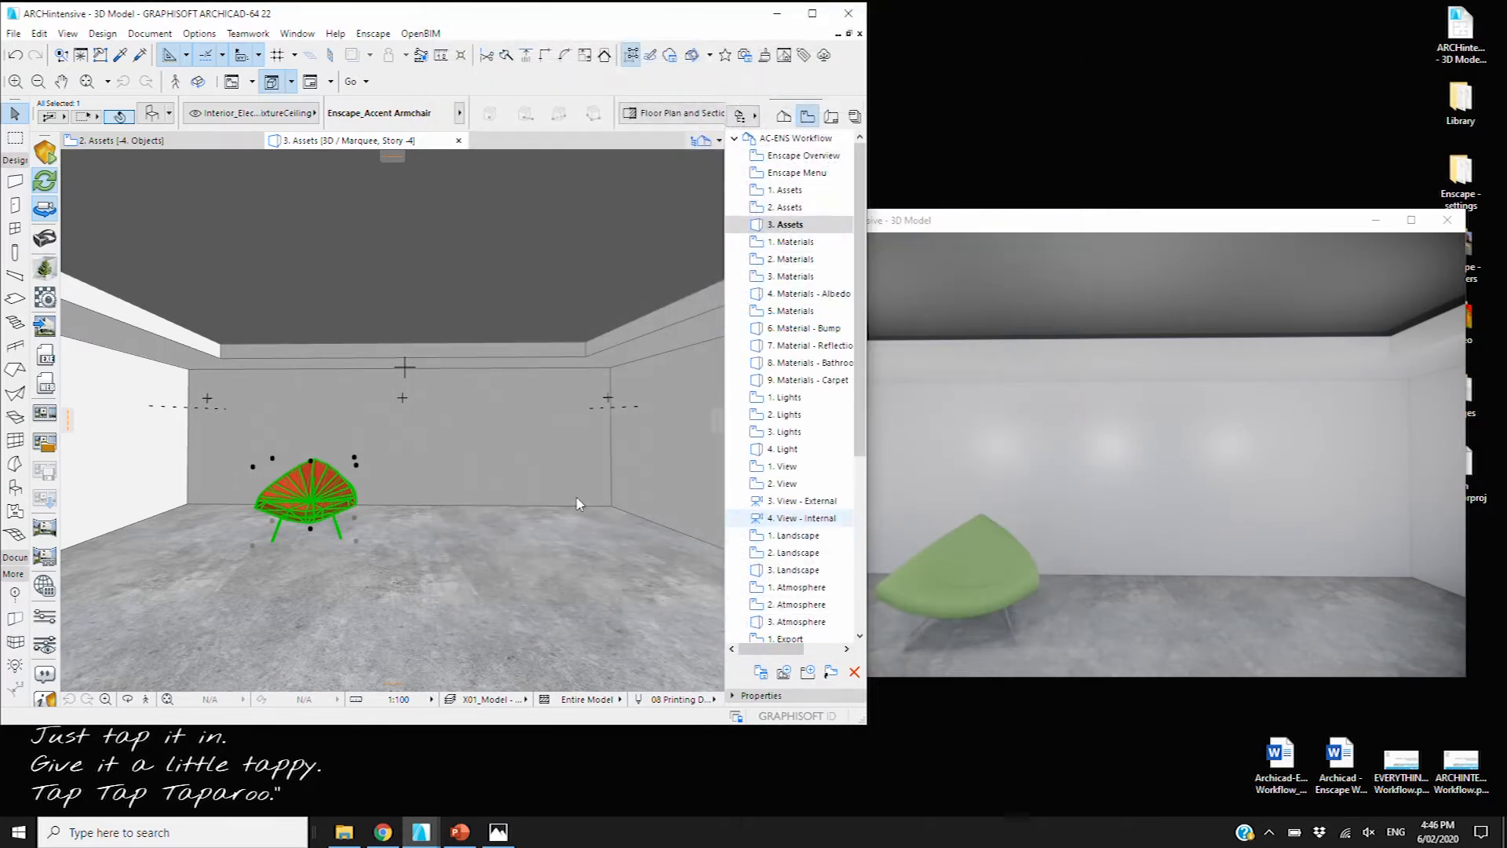
pyautogui.moveTo(967, 226); pyautogui.dragTo(948, 212)
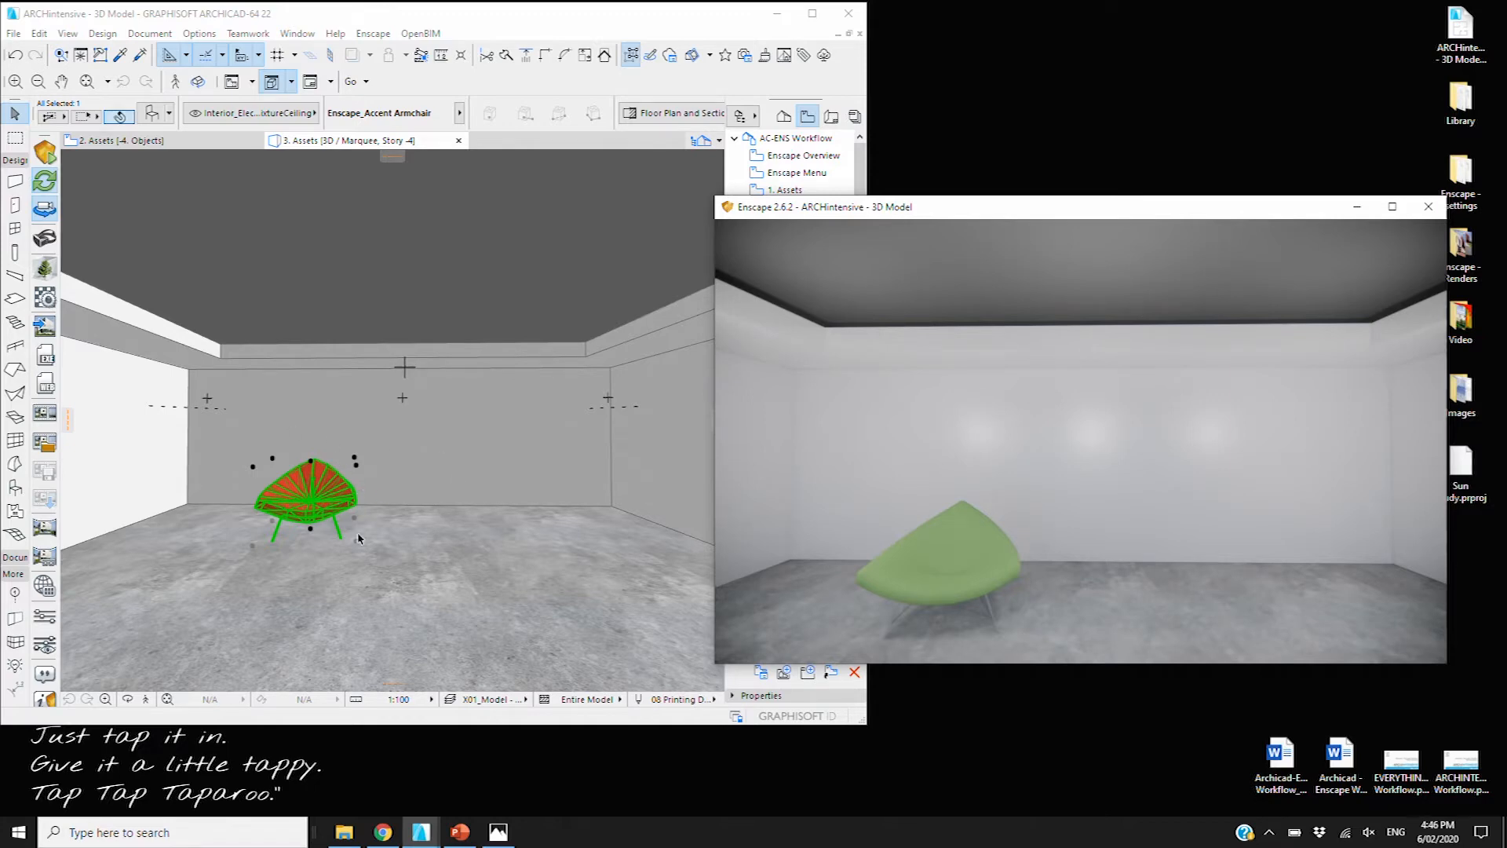
pyautogui.click(318, 481)
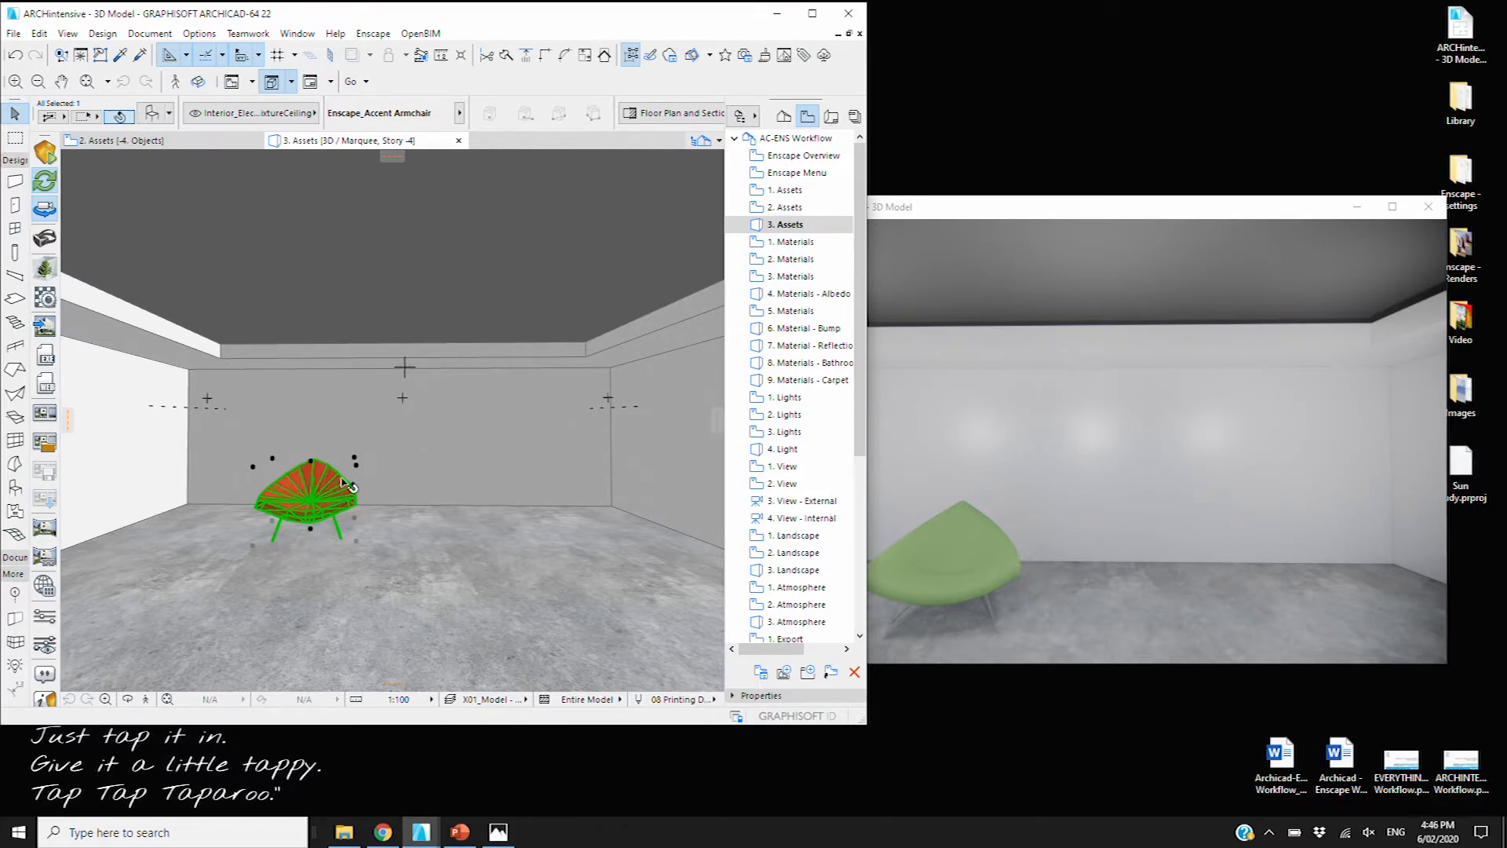
pyautogui.rightClick(300, 488)
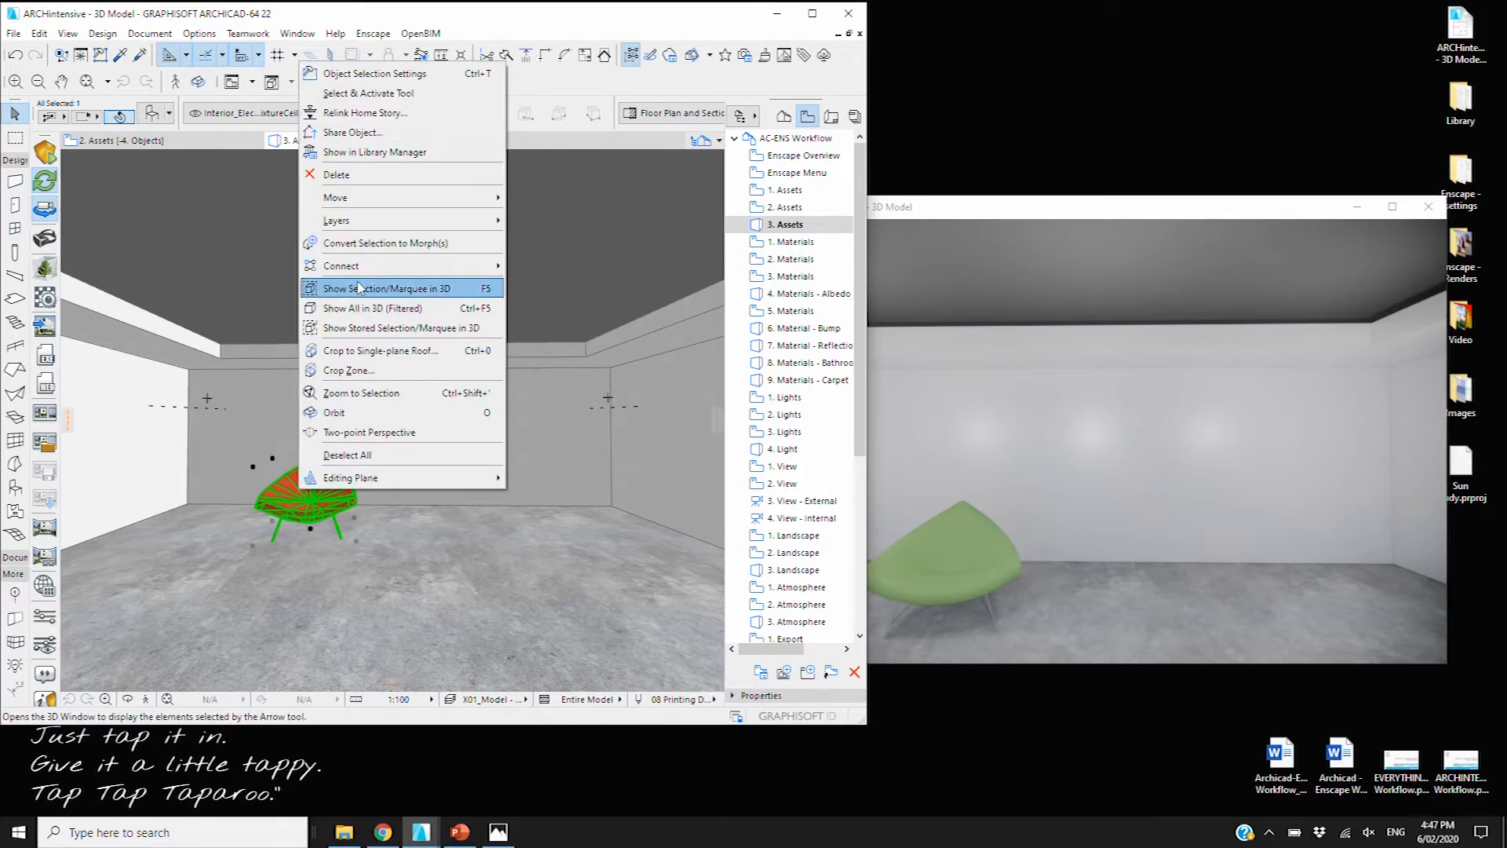
pyautogui.click(359, 244)
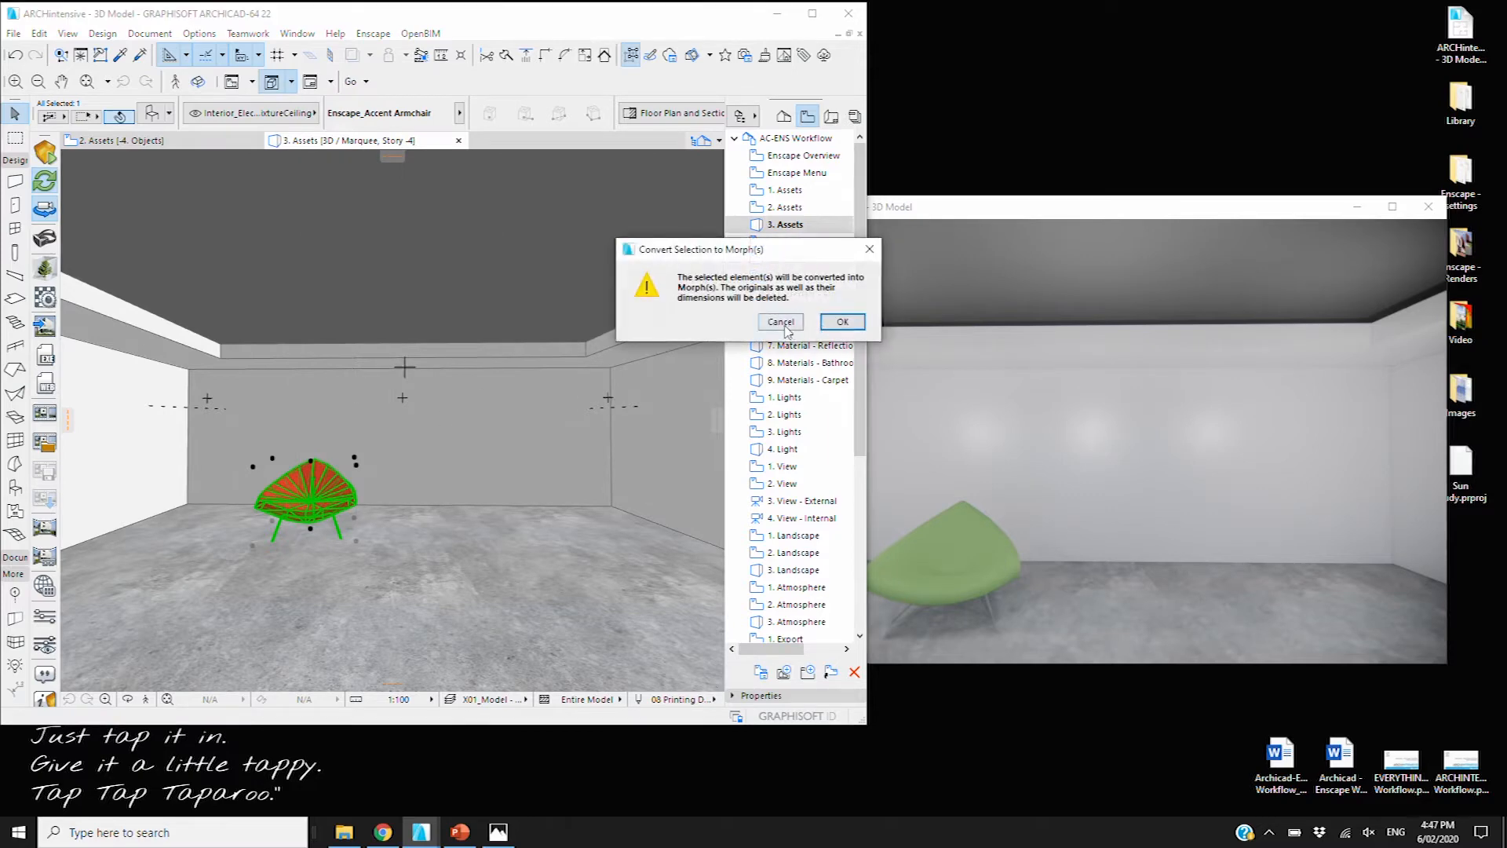
pyautogui.click(842, 322)
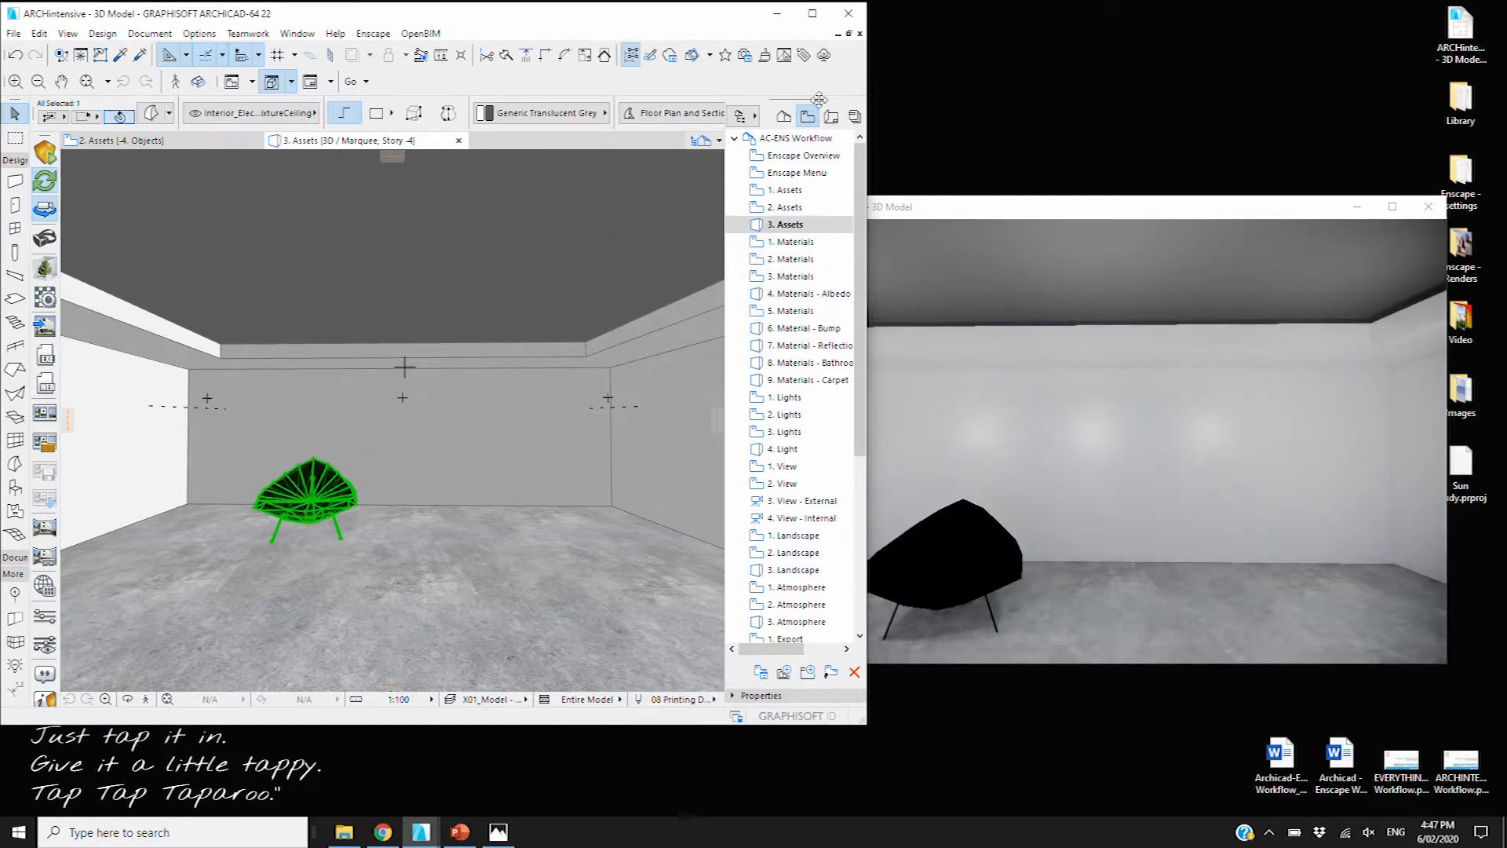
# Move the Enscape window aside and open the 1. Materials slide in a maximized Archicad
pyautogui.click(982, 211)
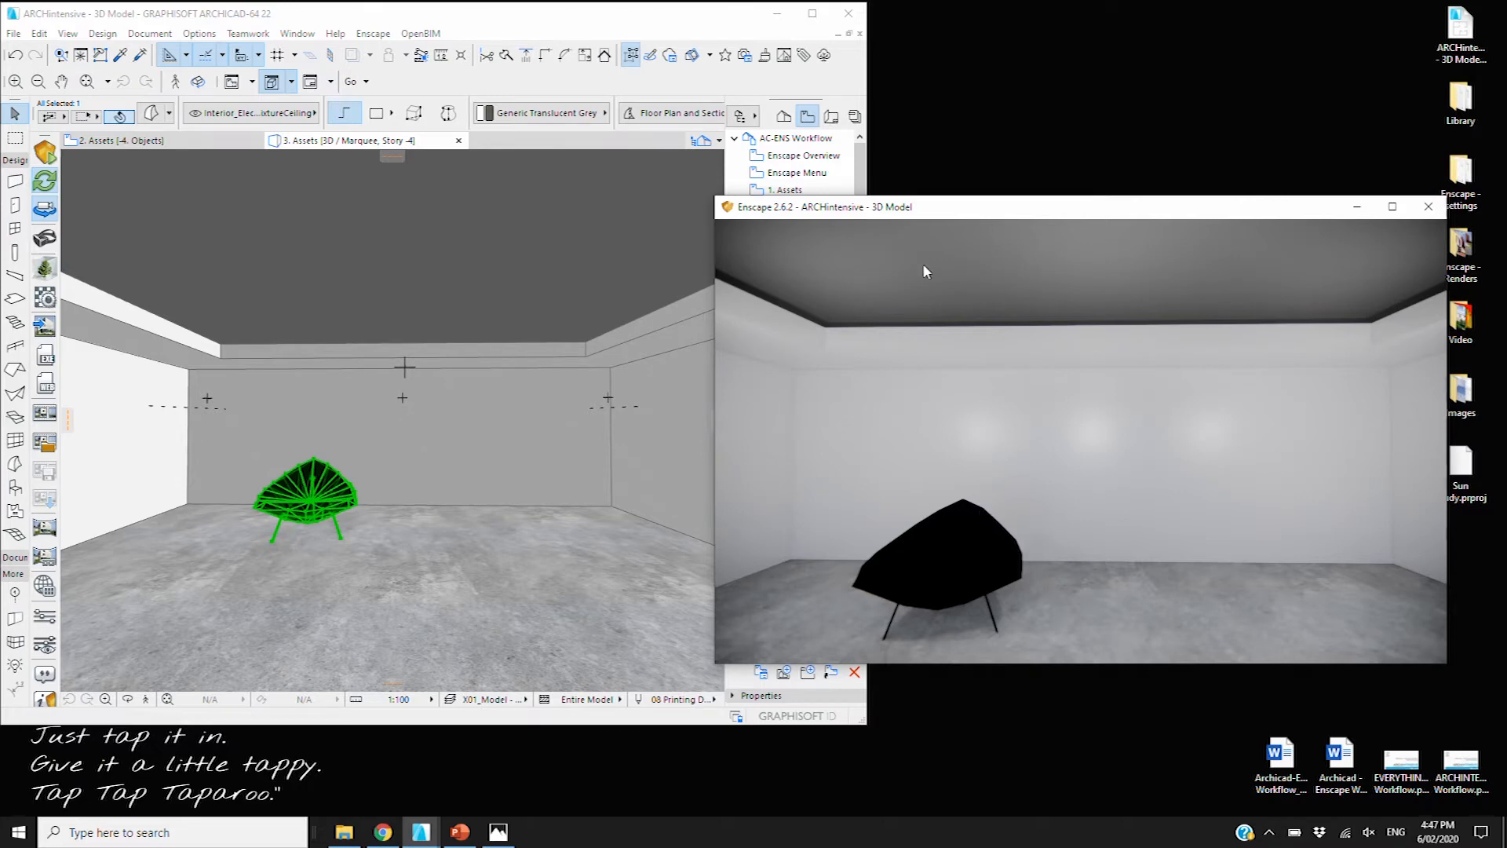
pyautogui.moveTo(950, 208); pyautogui.dragTo(944, 194)
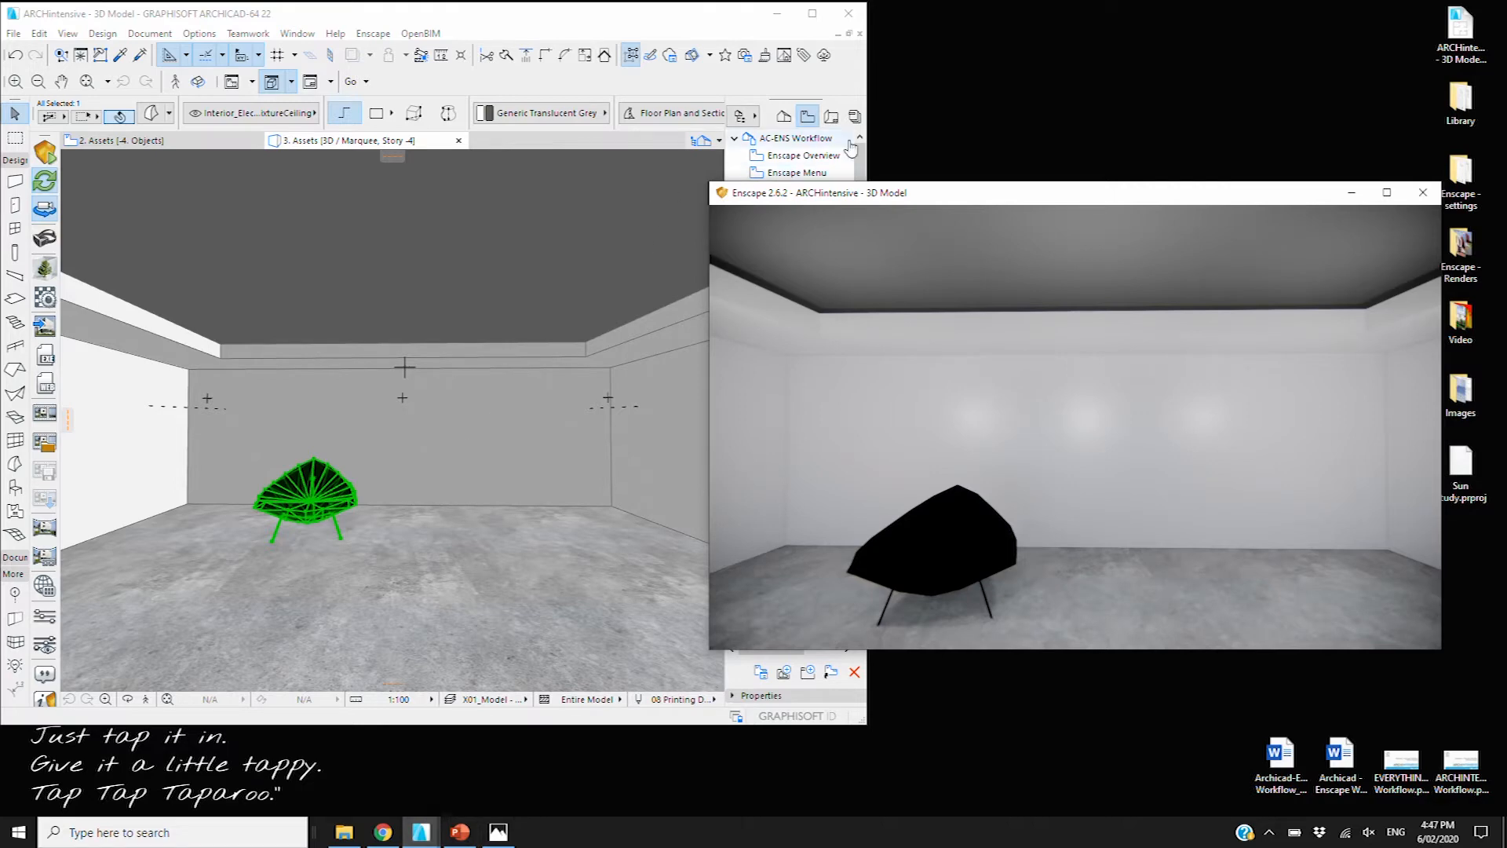
pyautogui.moveTo(925, 192); pyautogui.dragTo(1048, 234)
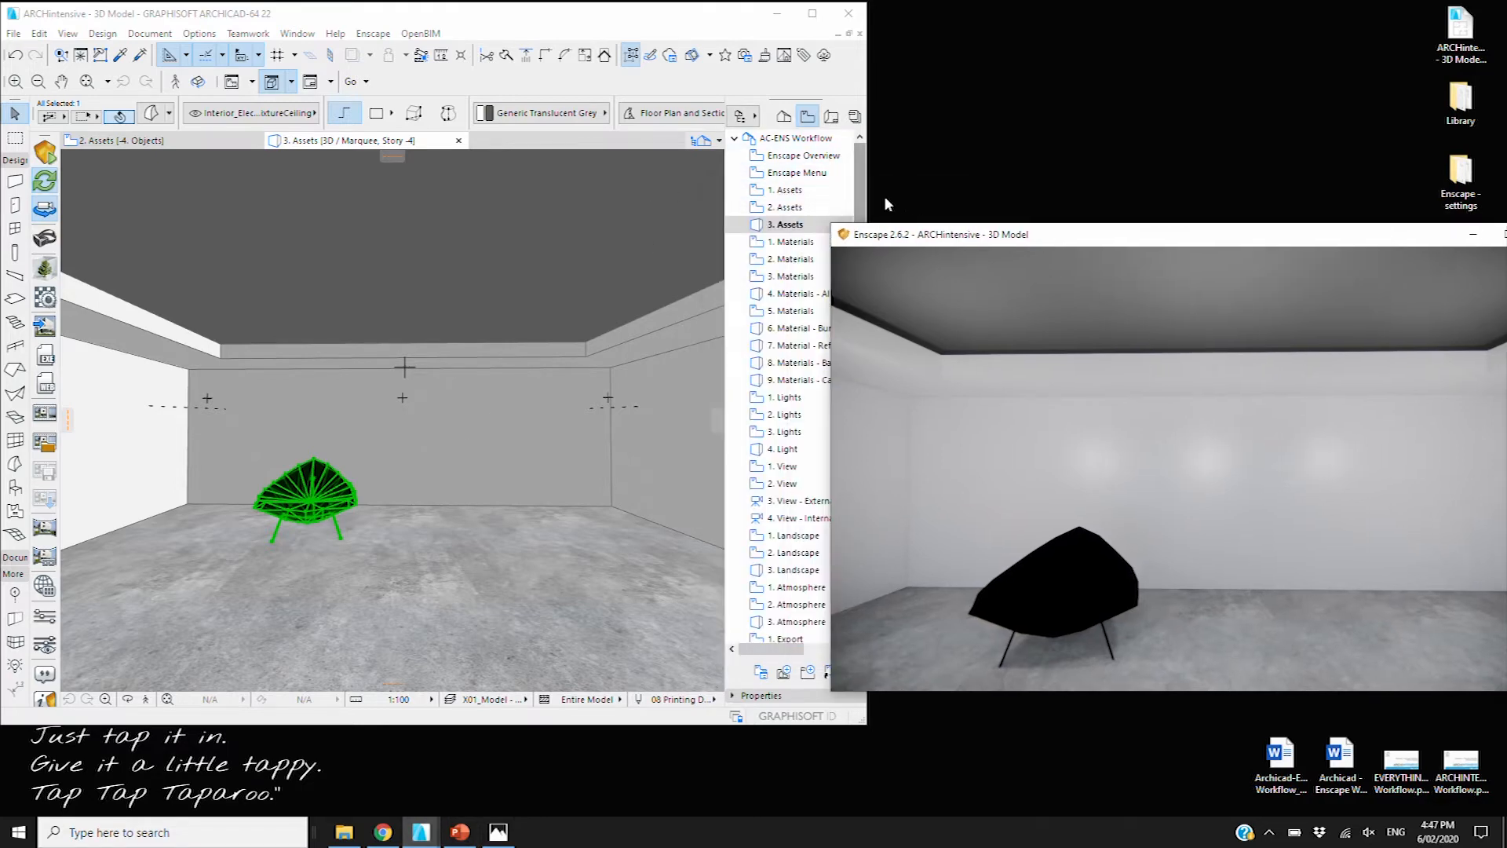
pyautogui.doubleClick(793, 245)
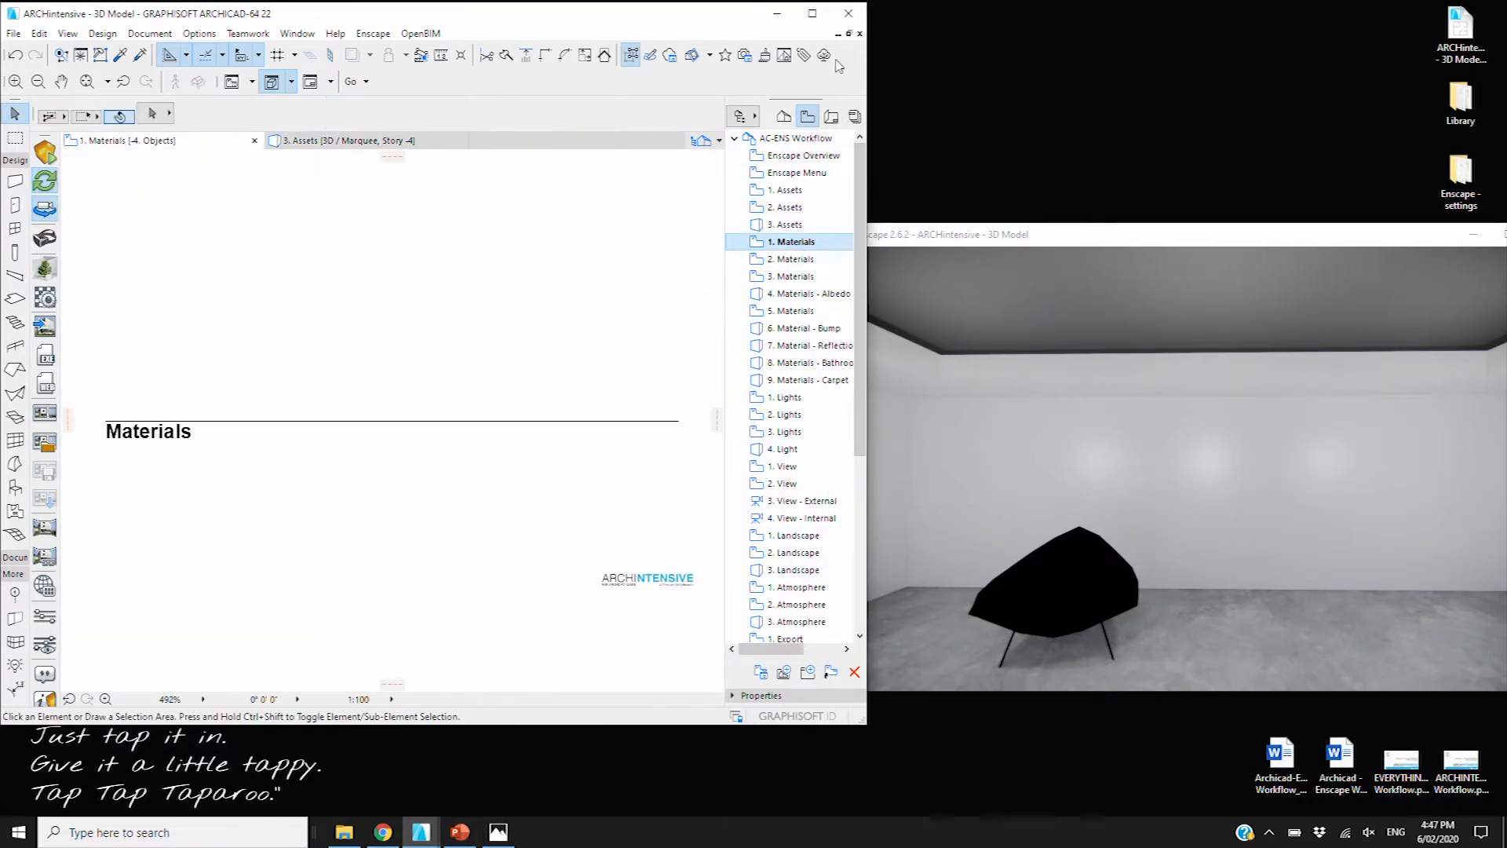
pyautogui.click(813, 15)
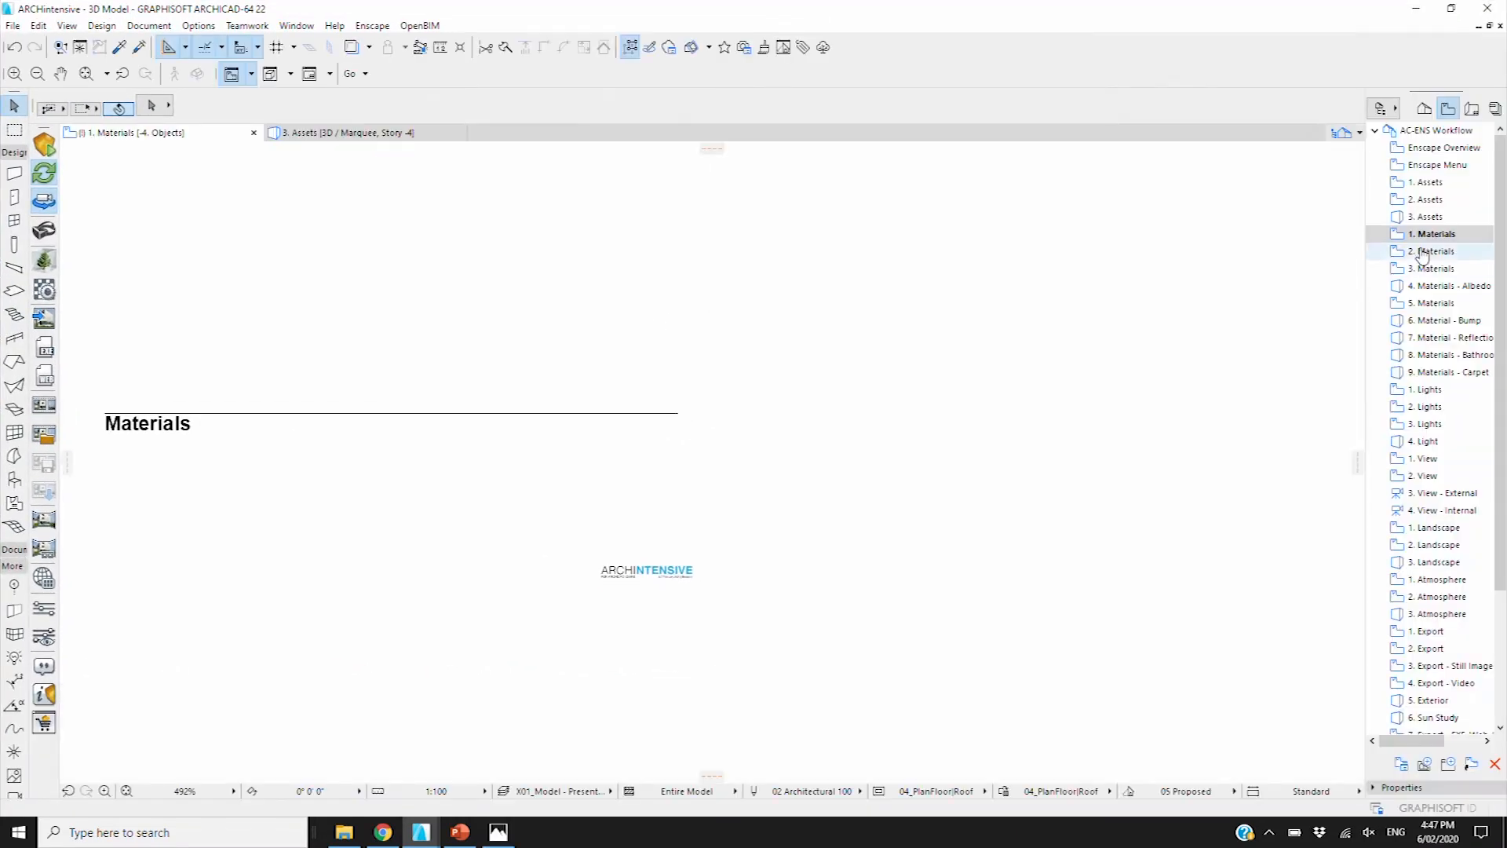
# Open the 2. Materials notes slide and keep the surface on Basic Engine
pyautogui.doubleClick(1430, 251)
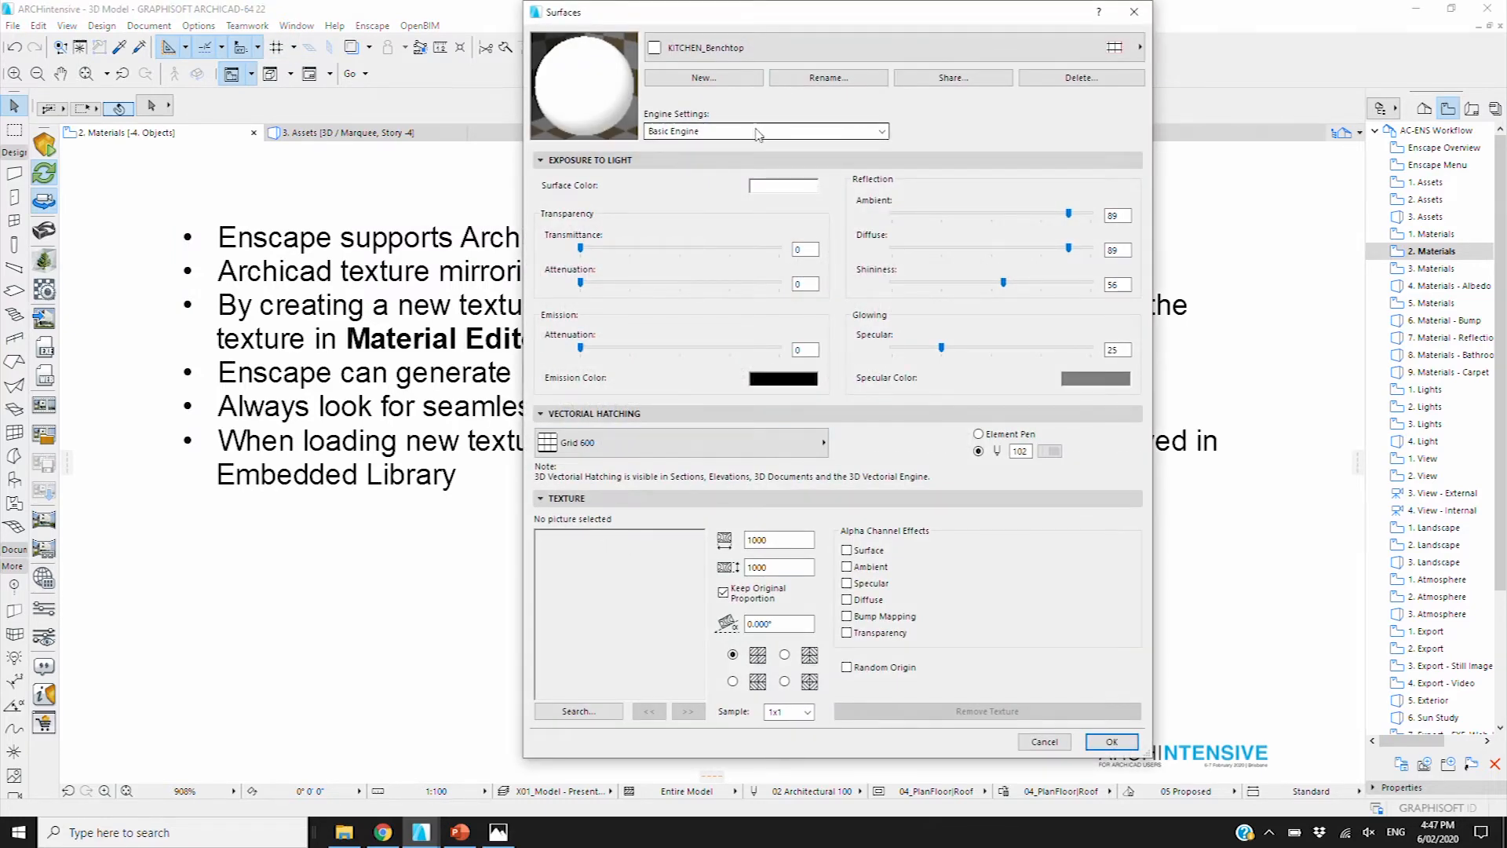
pyautogui.click(759, 134)
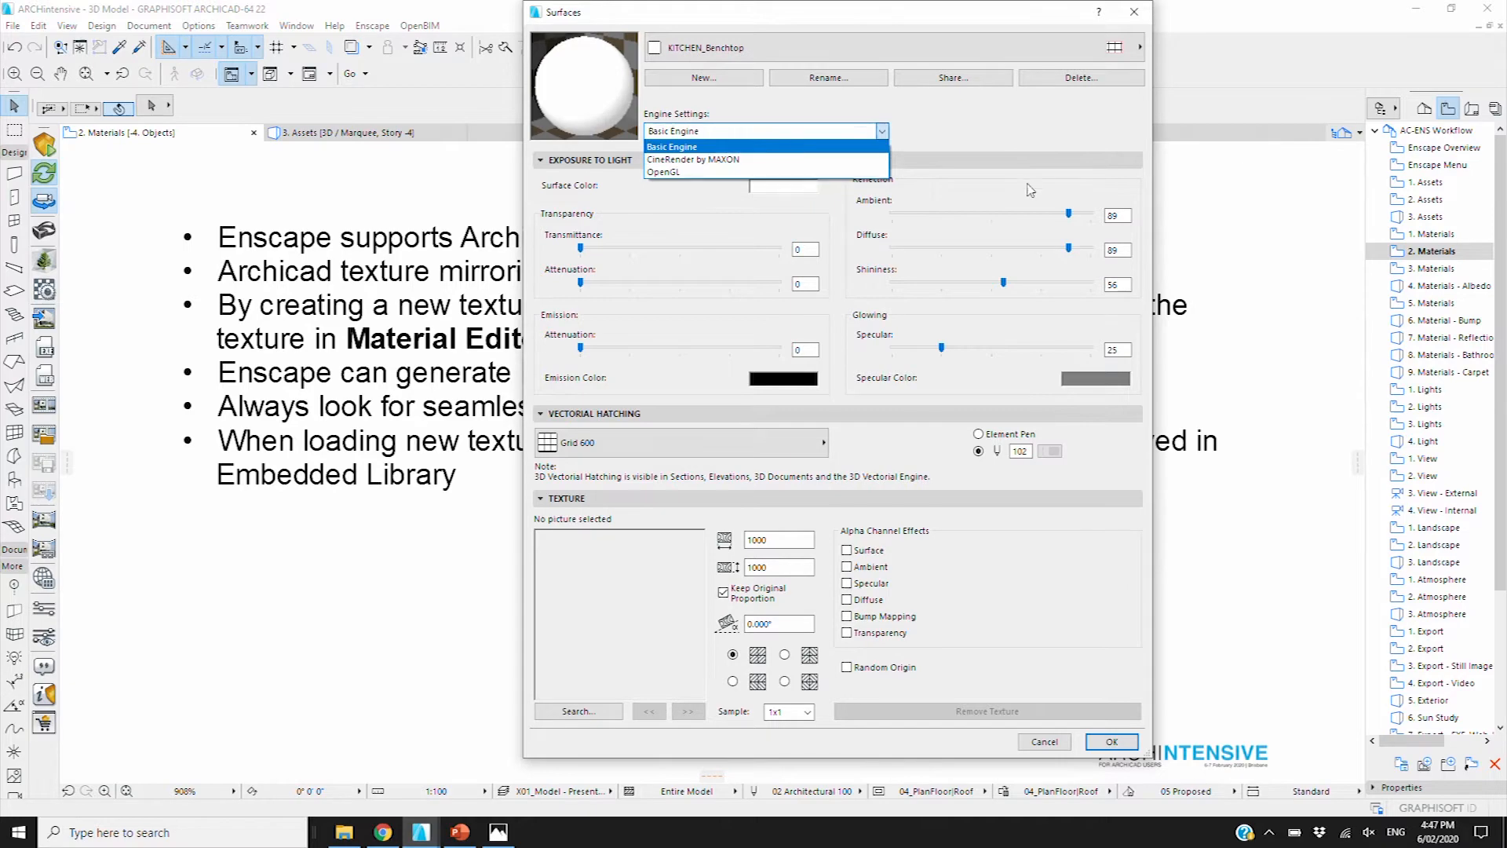
pyautogui.click(672, 147)
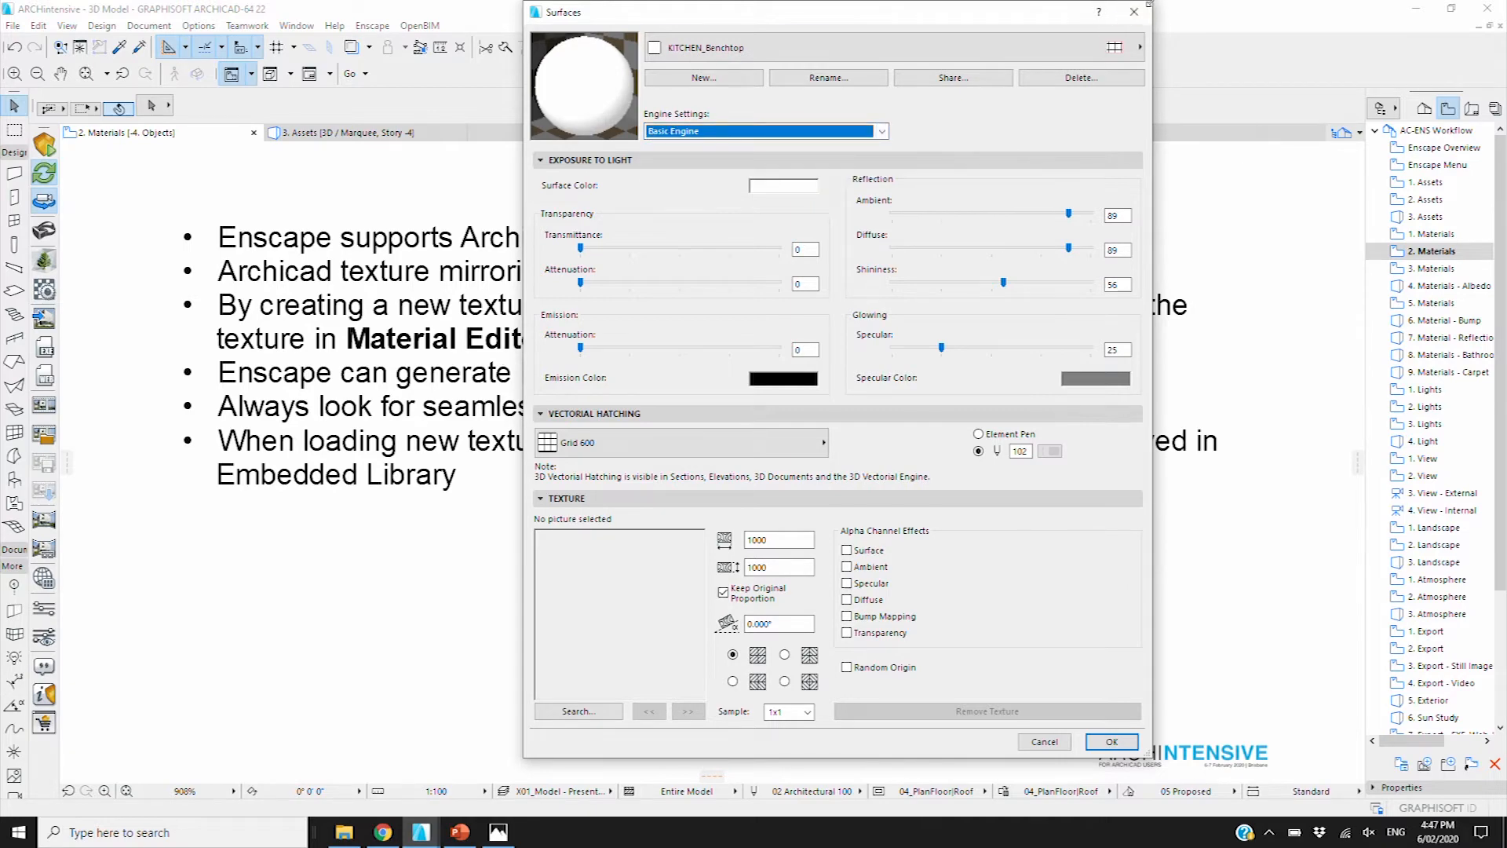
pyautogui.click(1135, 13)
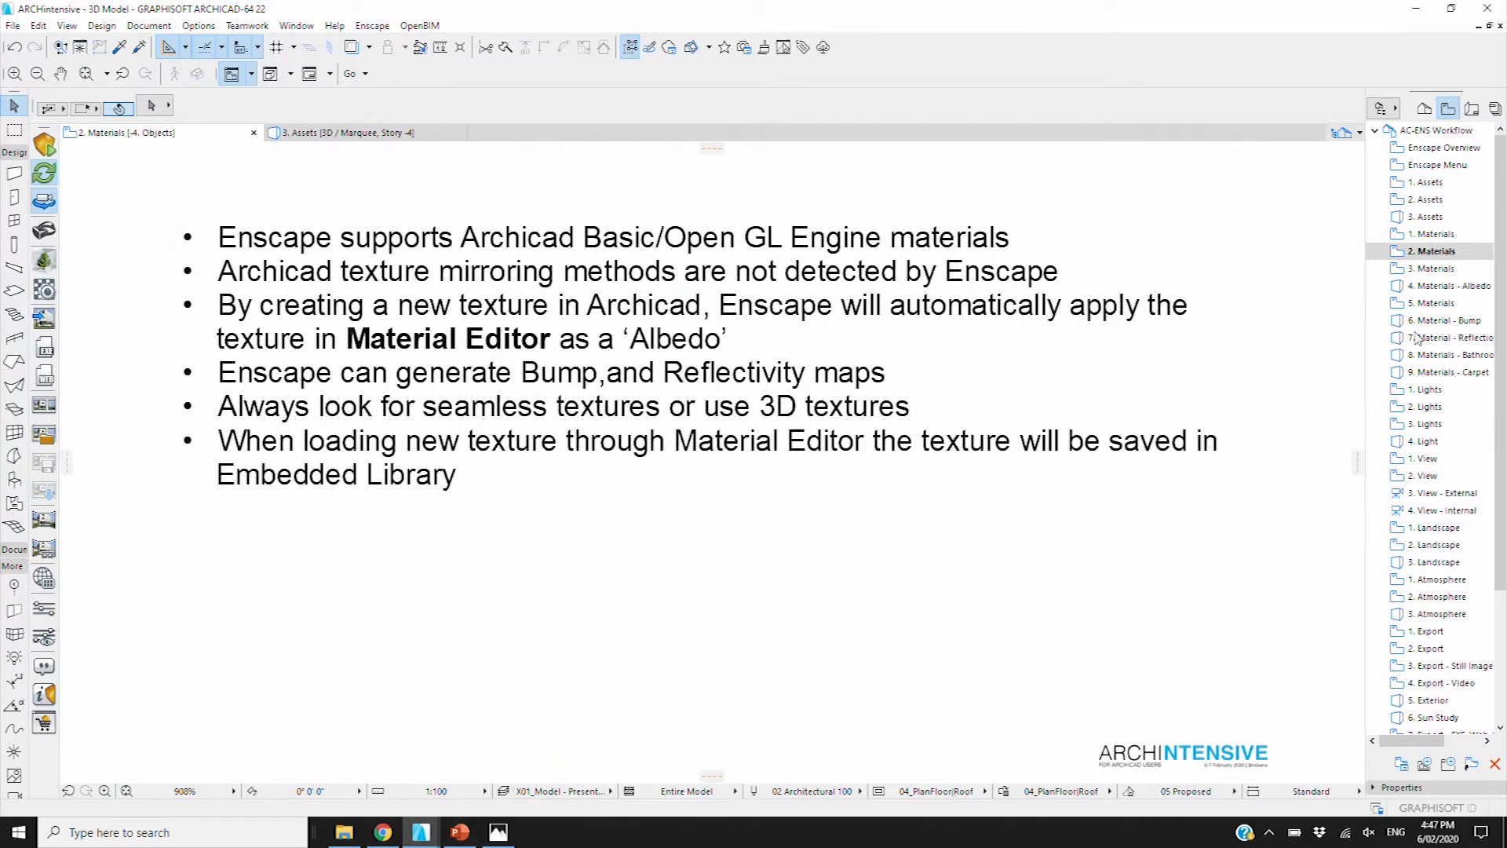
# Inspect the tiled pebble render on the 3. Materials slide, then open 4. Materials - Albedo
pyautogui.click(1430, 268)
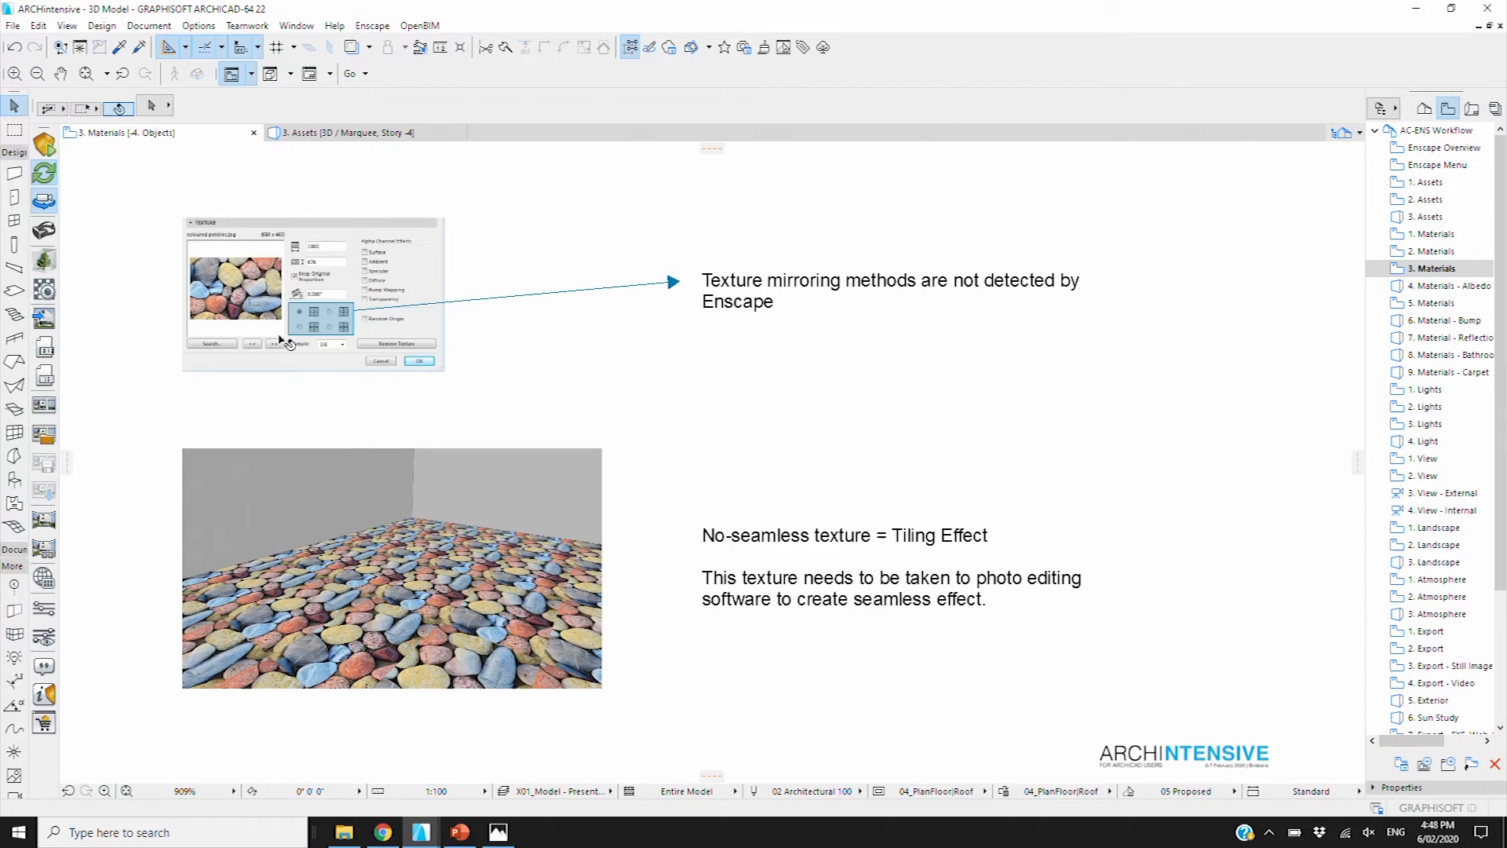
pyautogui.scroll(4, 280, 340)
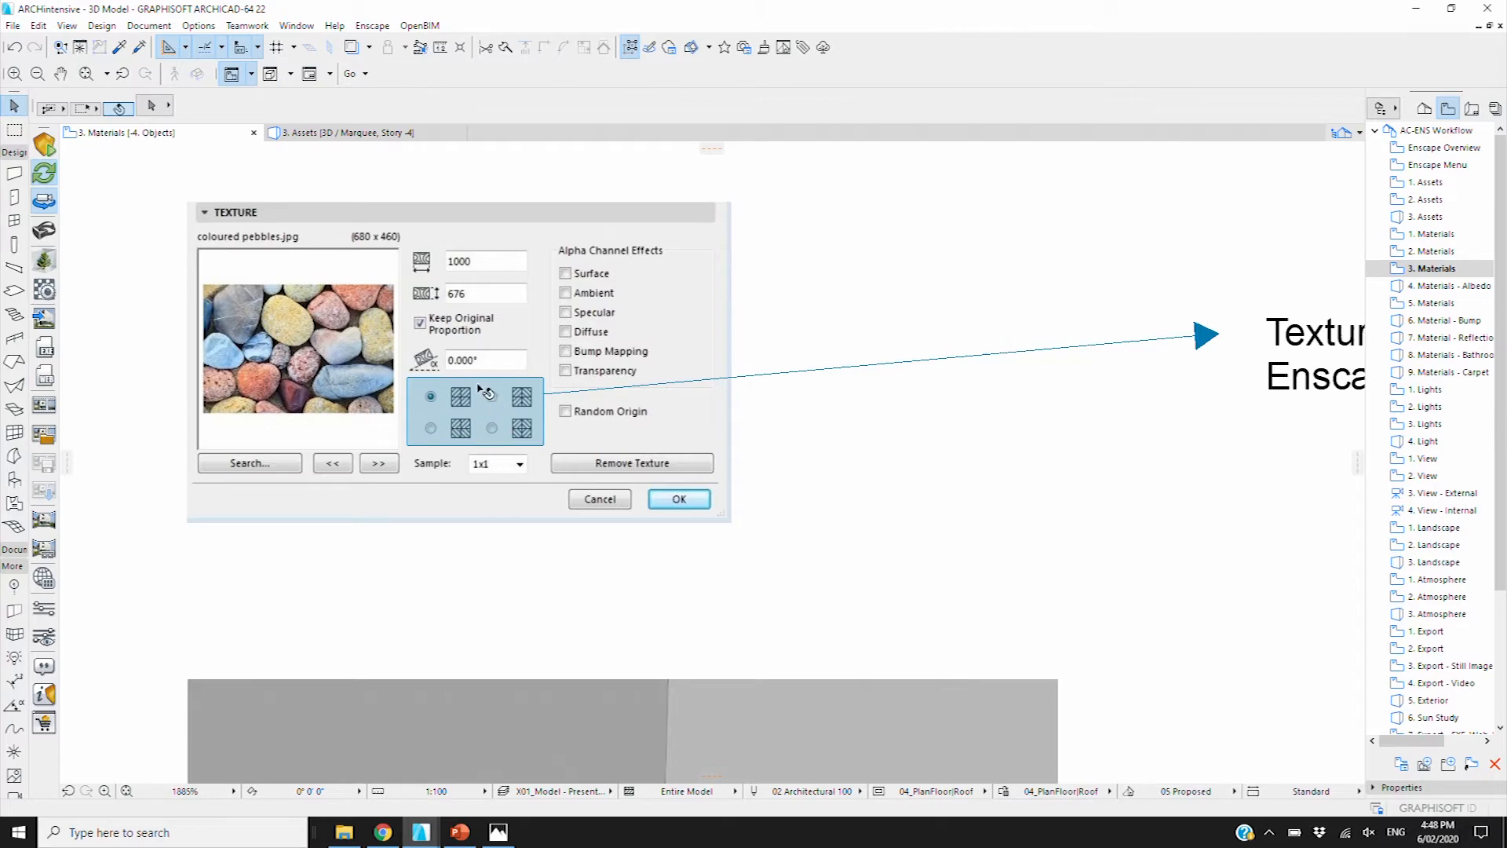
pyautogui.scroll(-4, 547, 392)
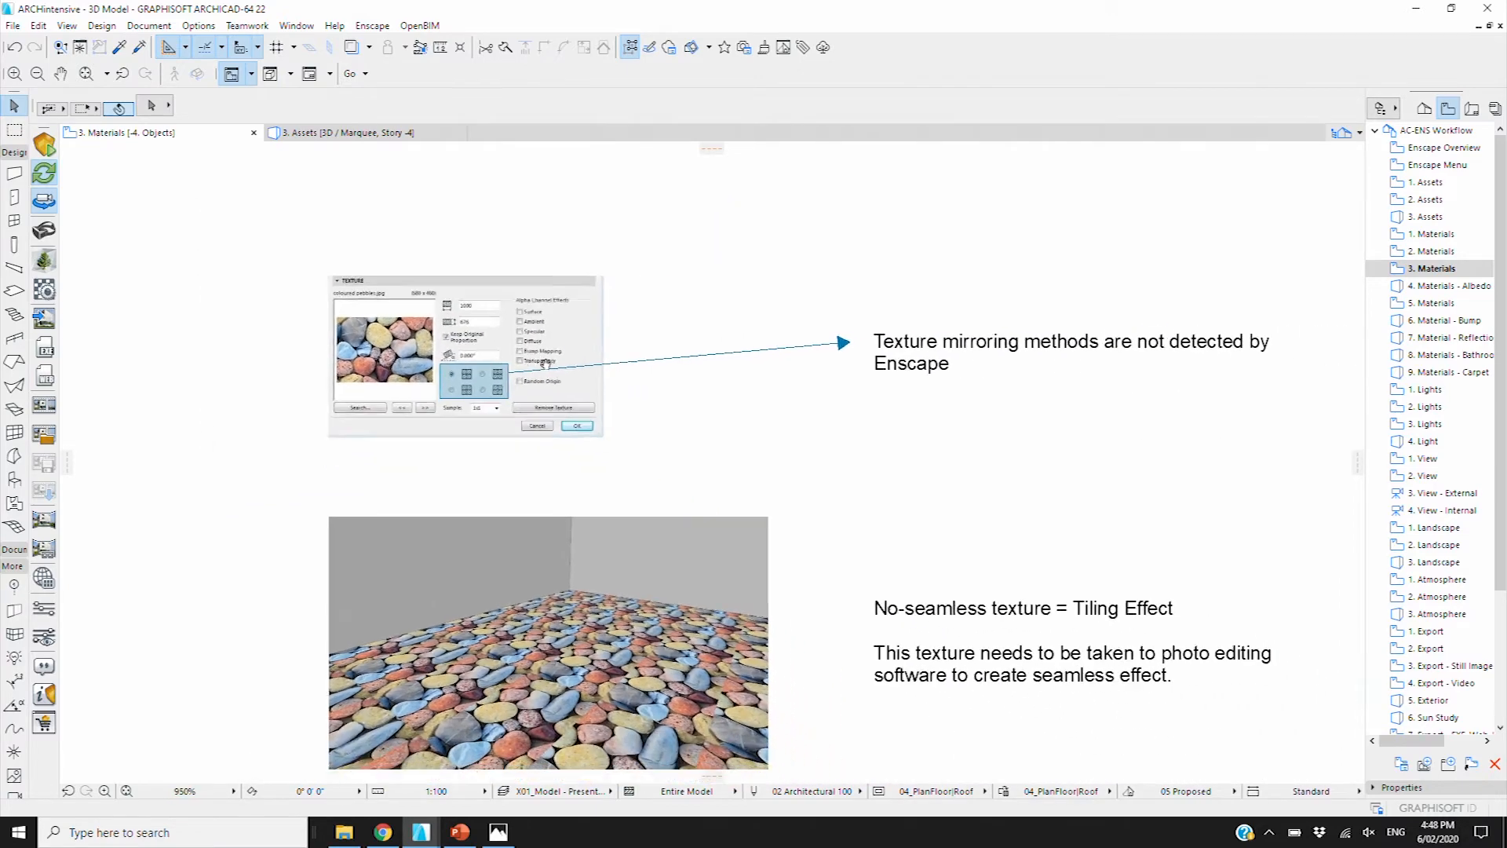
pyautogui.scroll(1, 605, 626)
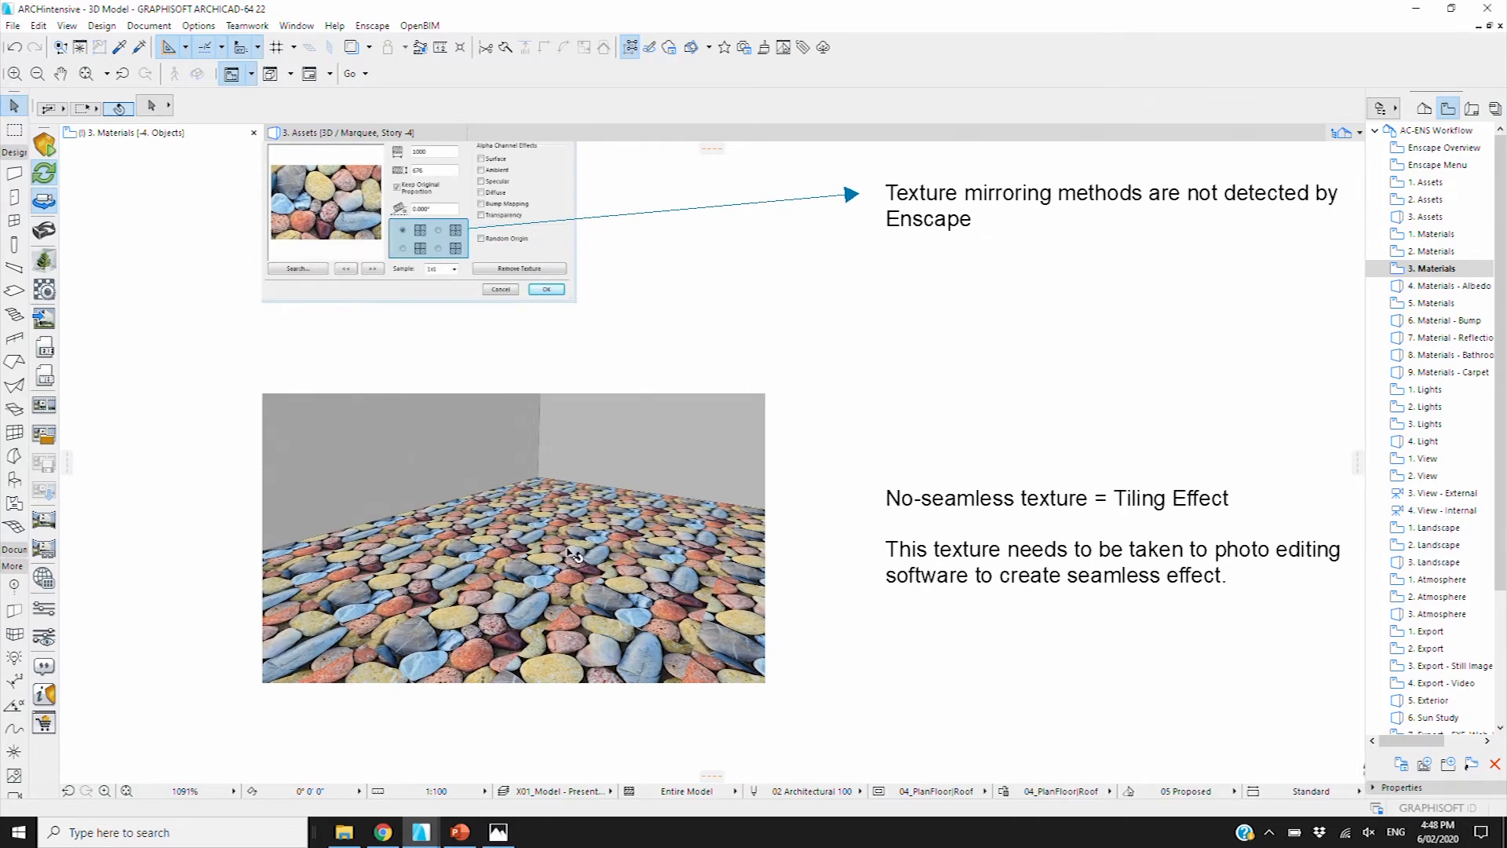
pyautogui.scroll(1, 576, 553)
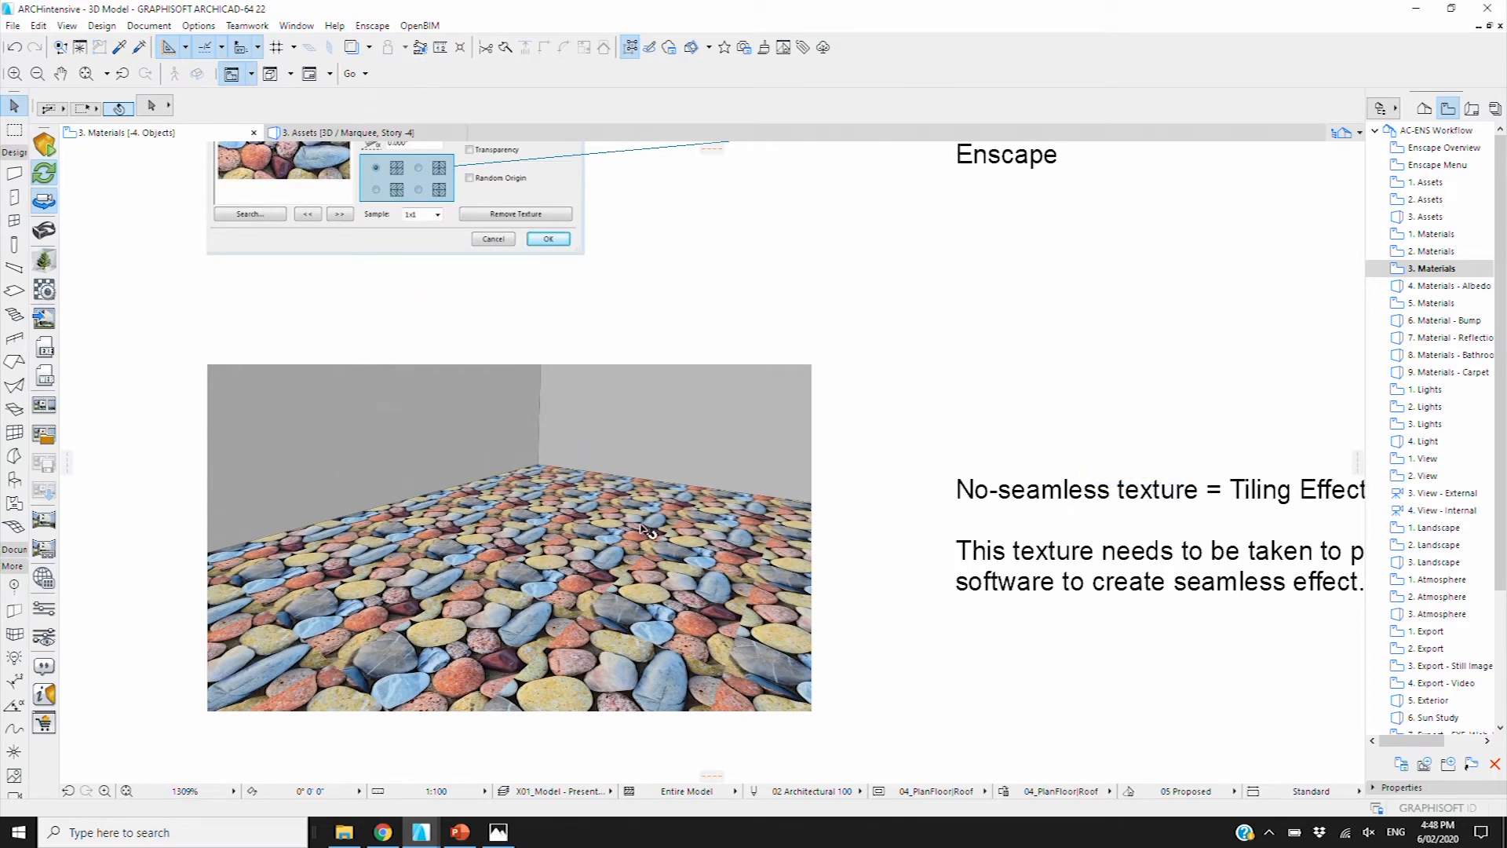
pyautogui.moveTo(987, 523); pyautogui.dragTo(880, 494, button='middle')
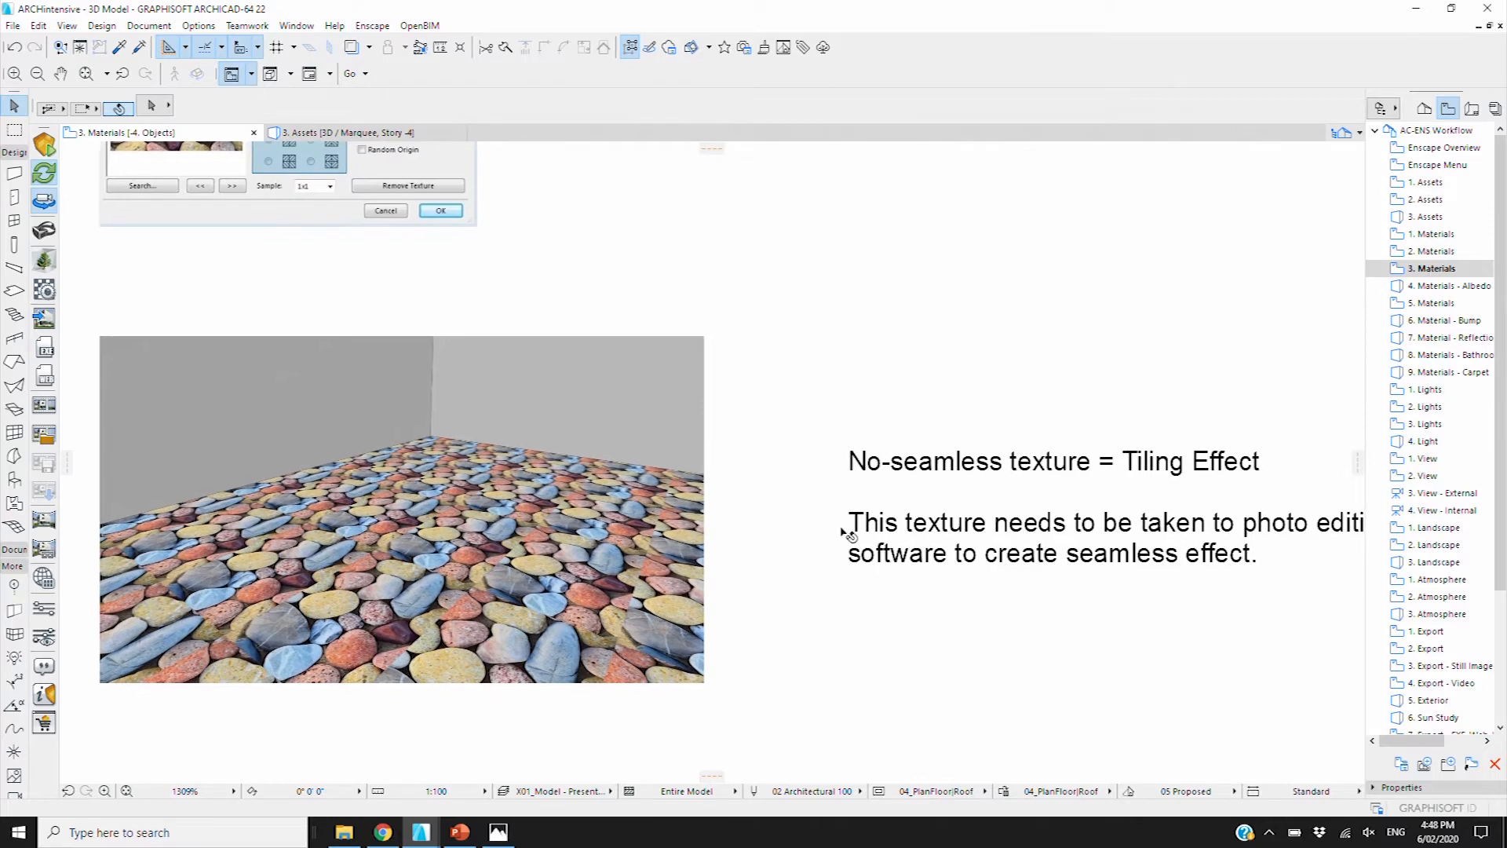
pyautogui.click(392, 595)
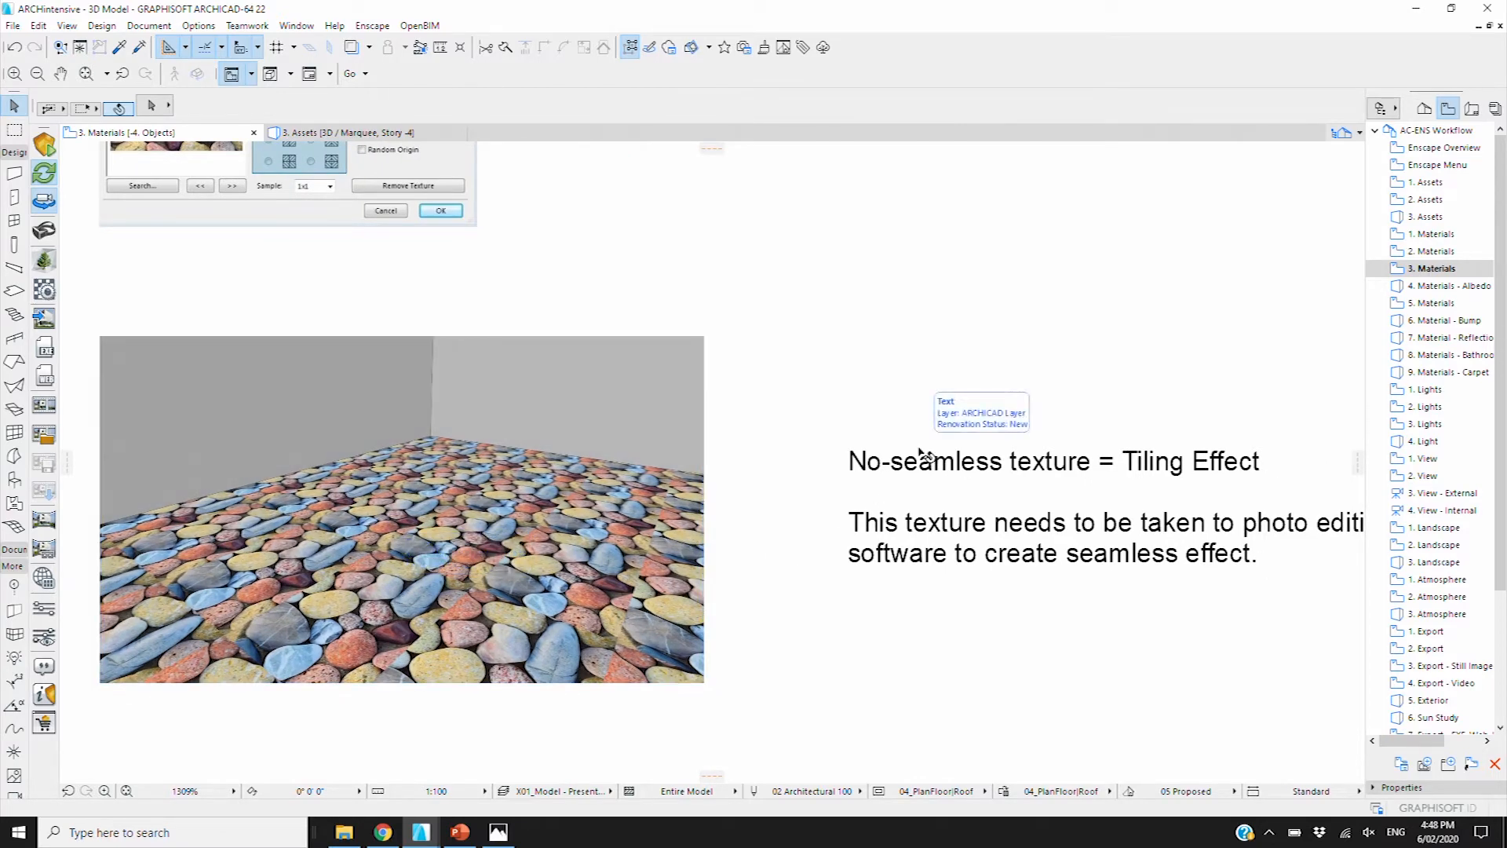
pyautogui.scroll(-3, 927, 456)
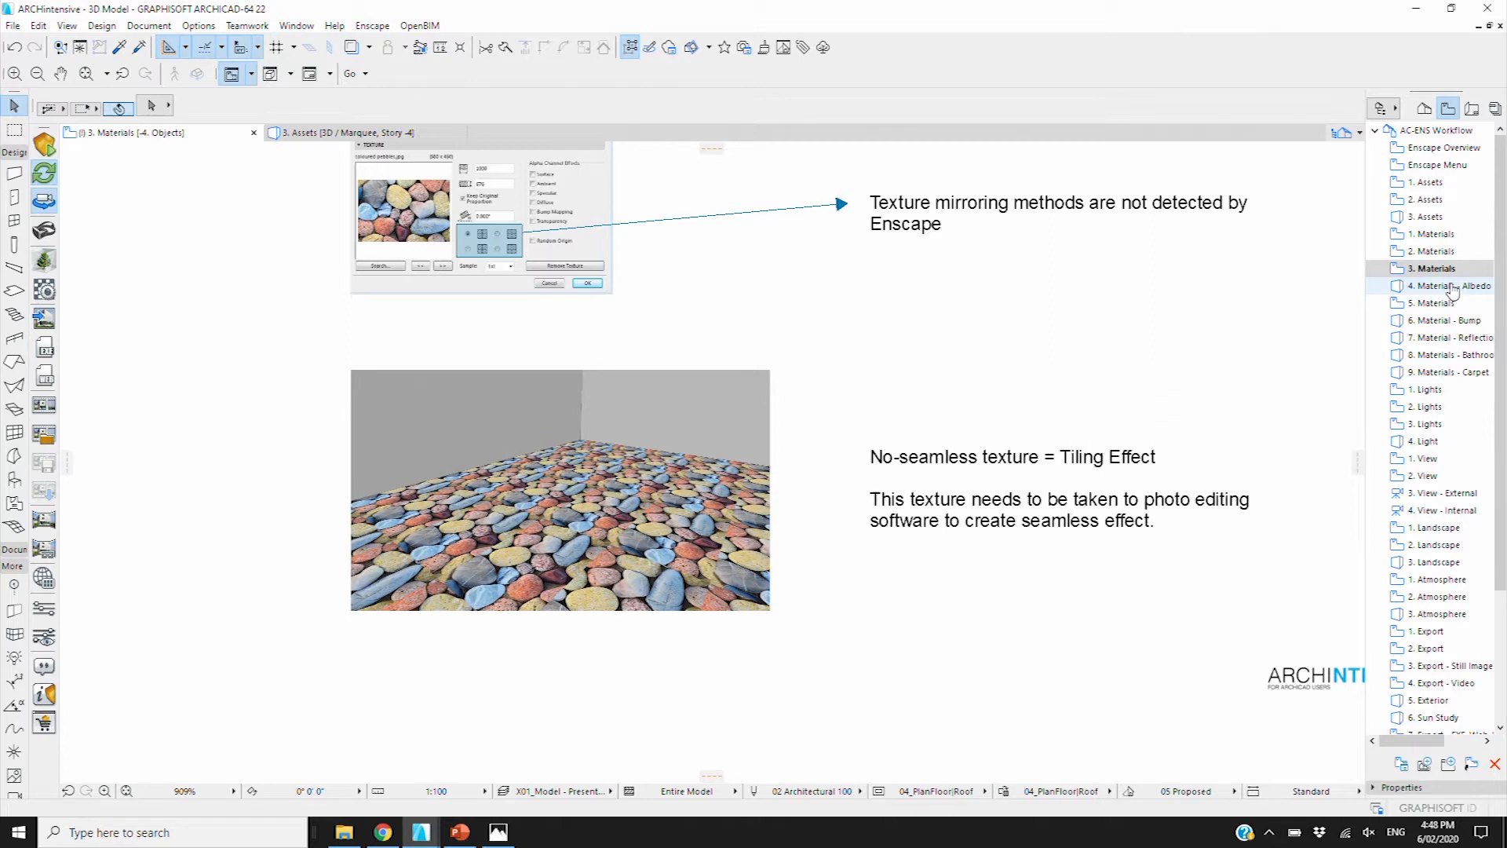
pyautogui.doubleClick(1452, 287)
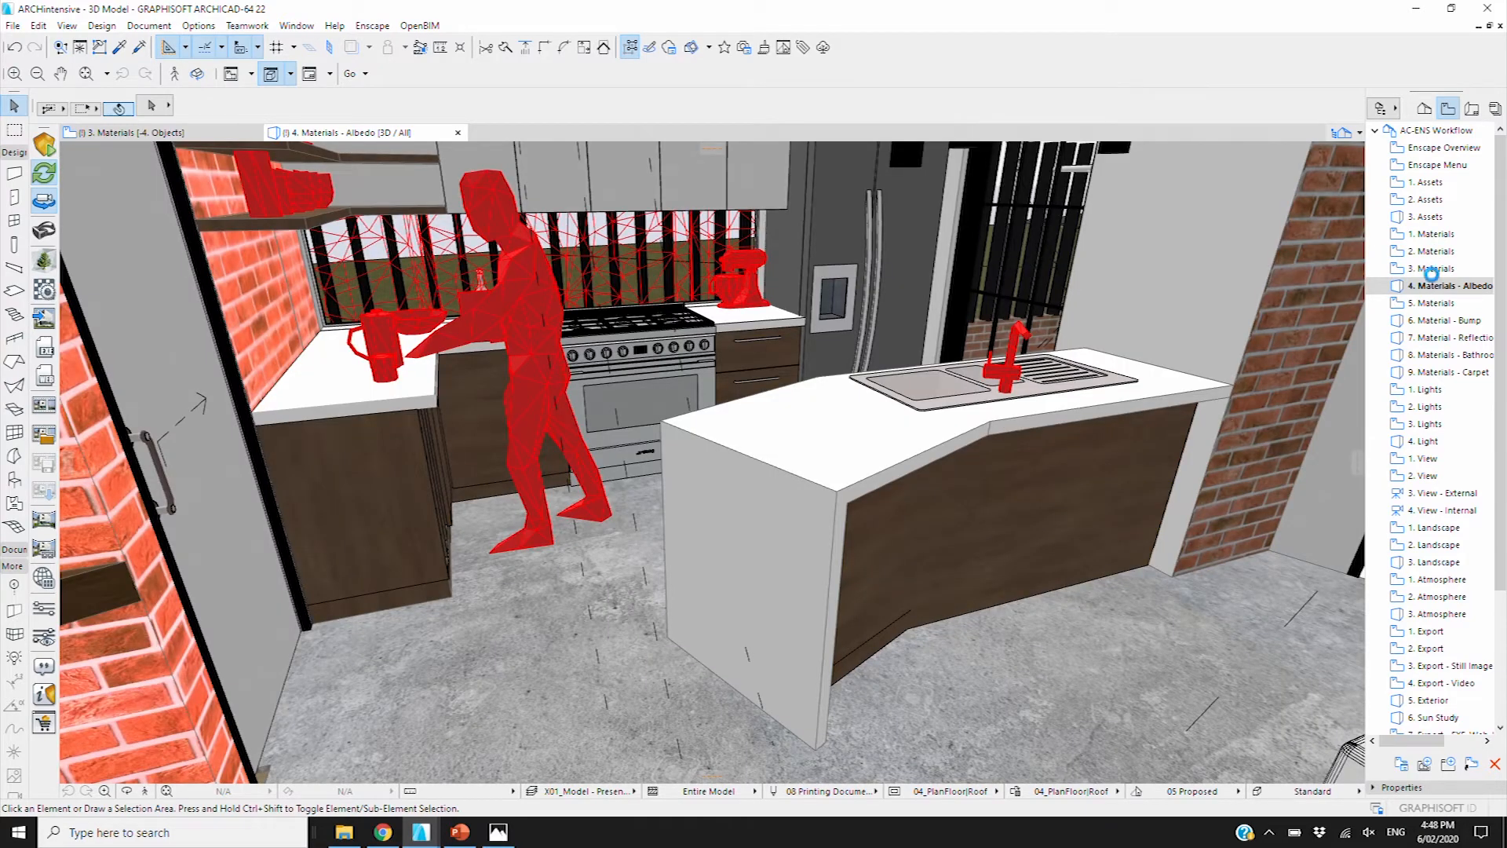
# Revisit the 3., 2. and 5. Materials slides, then return to the kitchen Albedo view
pyautogui.doubleClick(1428, 268)
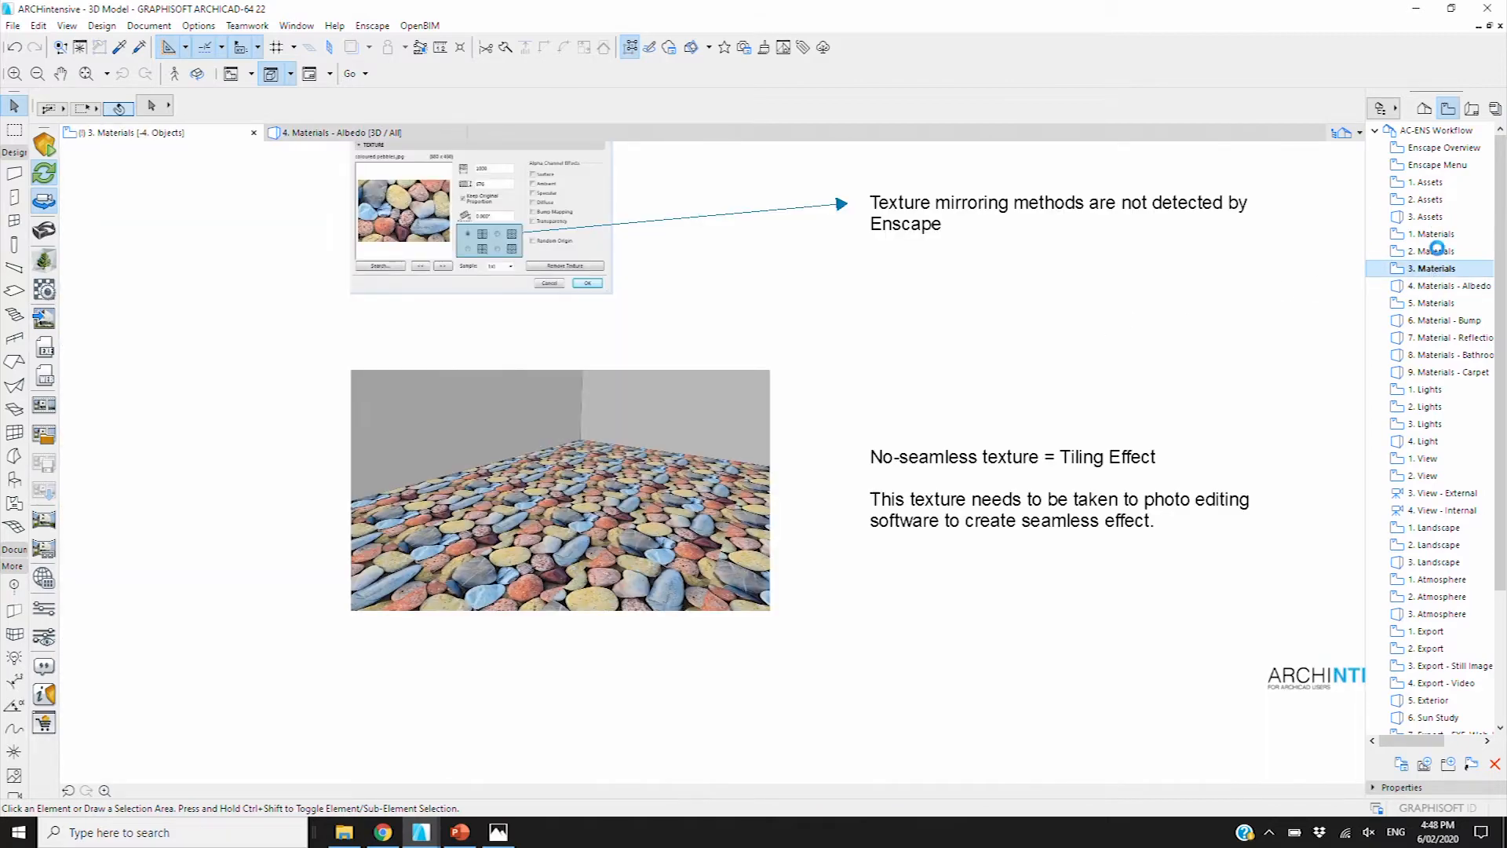
pyautogui.doubleClick(1434, 252)
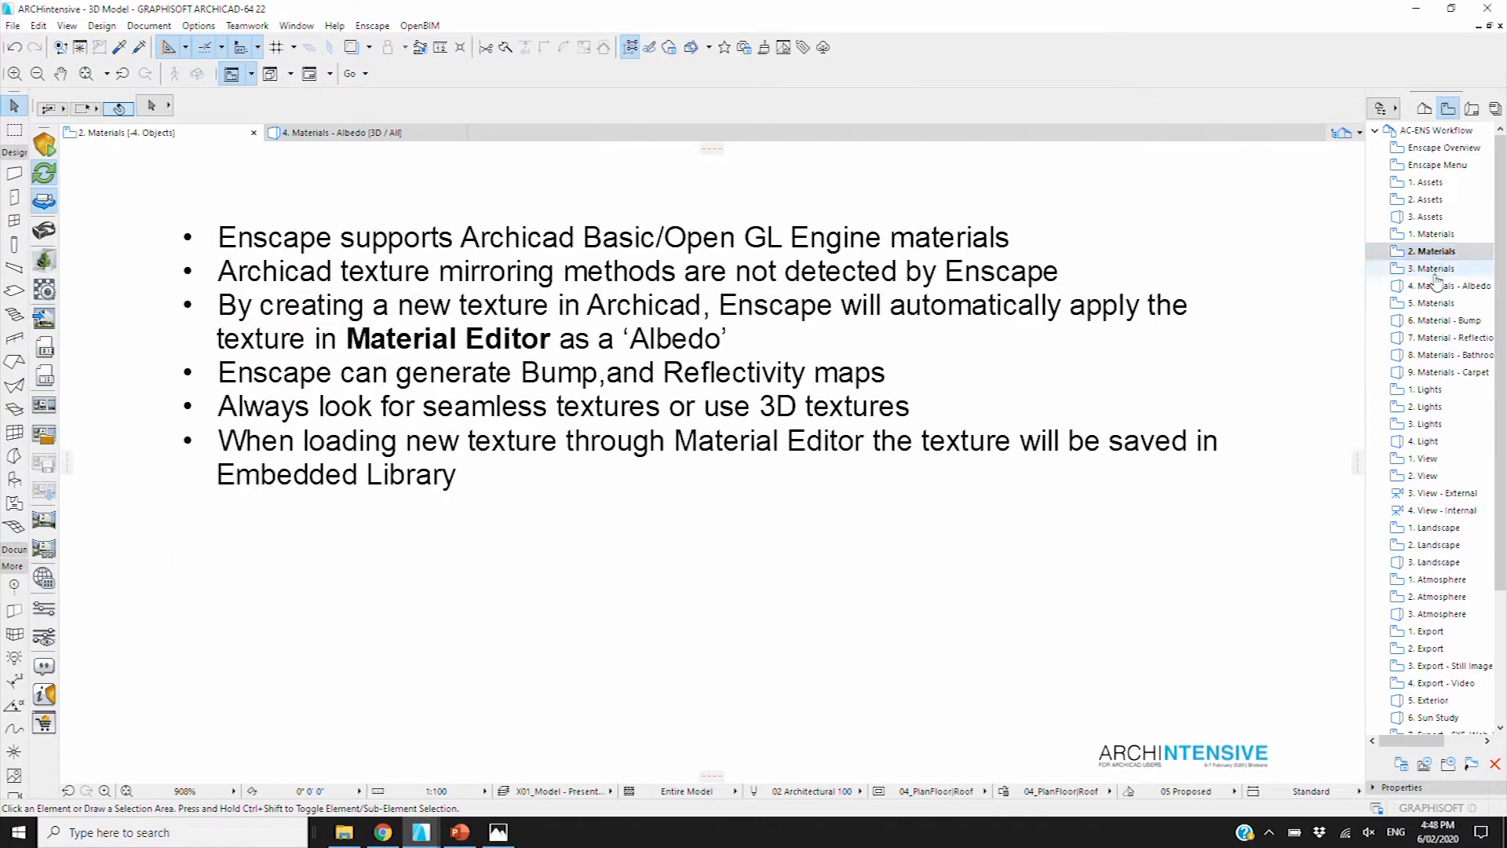
pyautogui.click(1441, 304)
pyautogui.doubleClick(1442, 304)
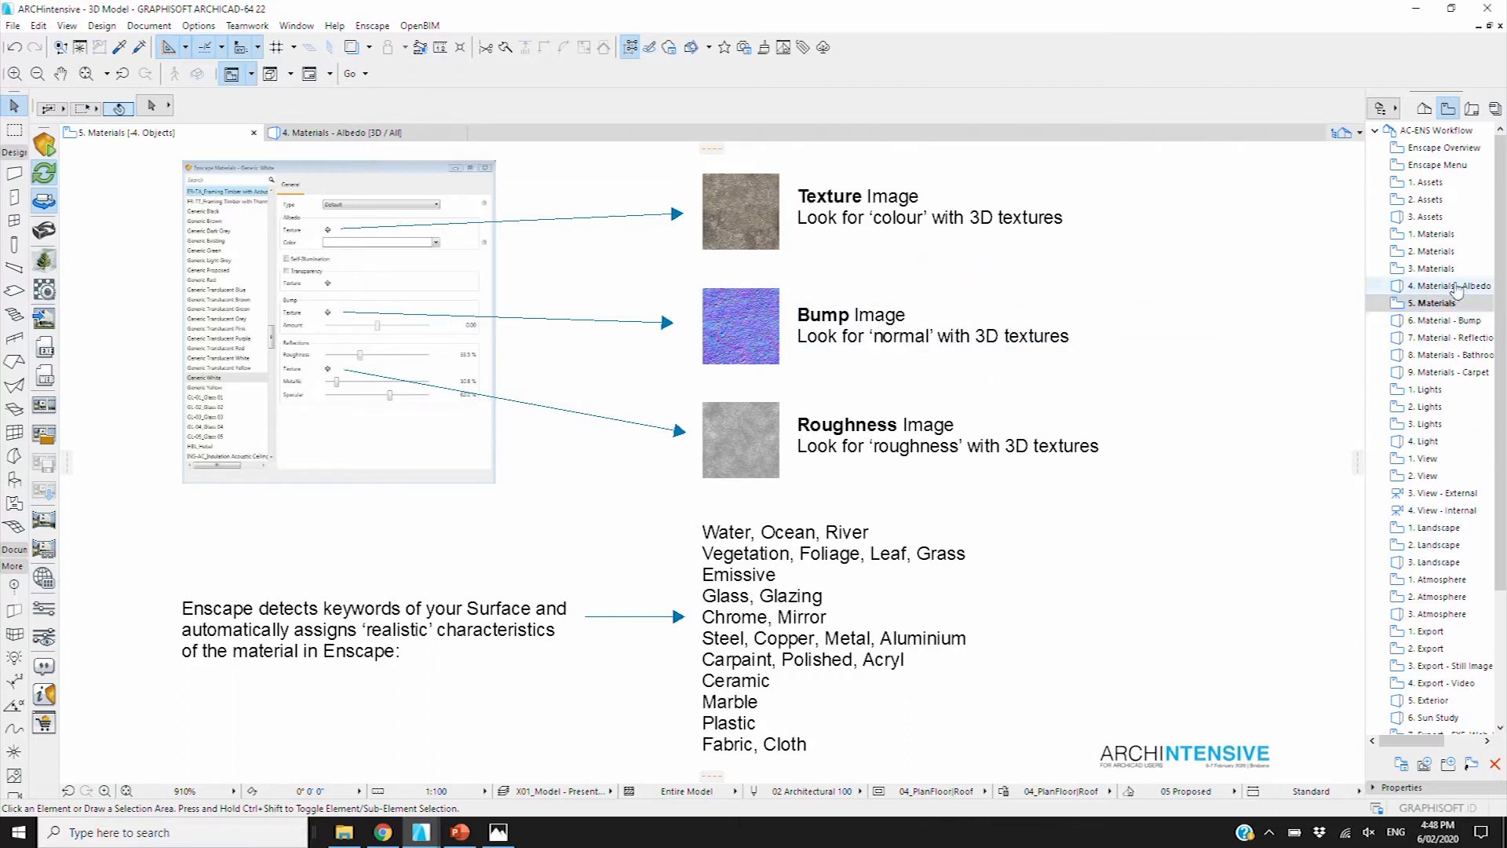
pyautogui.click(1454, 288)
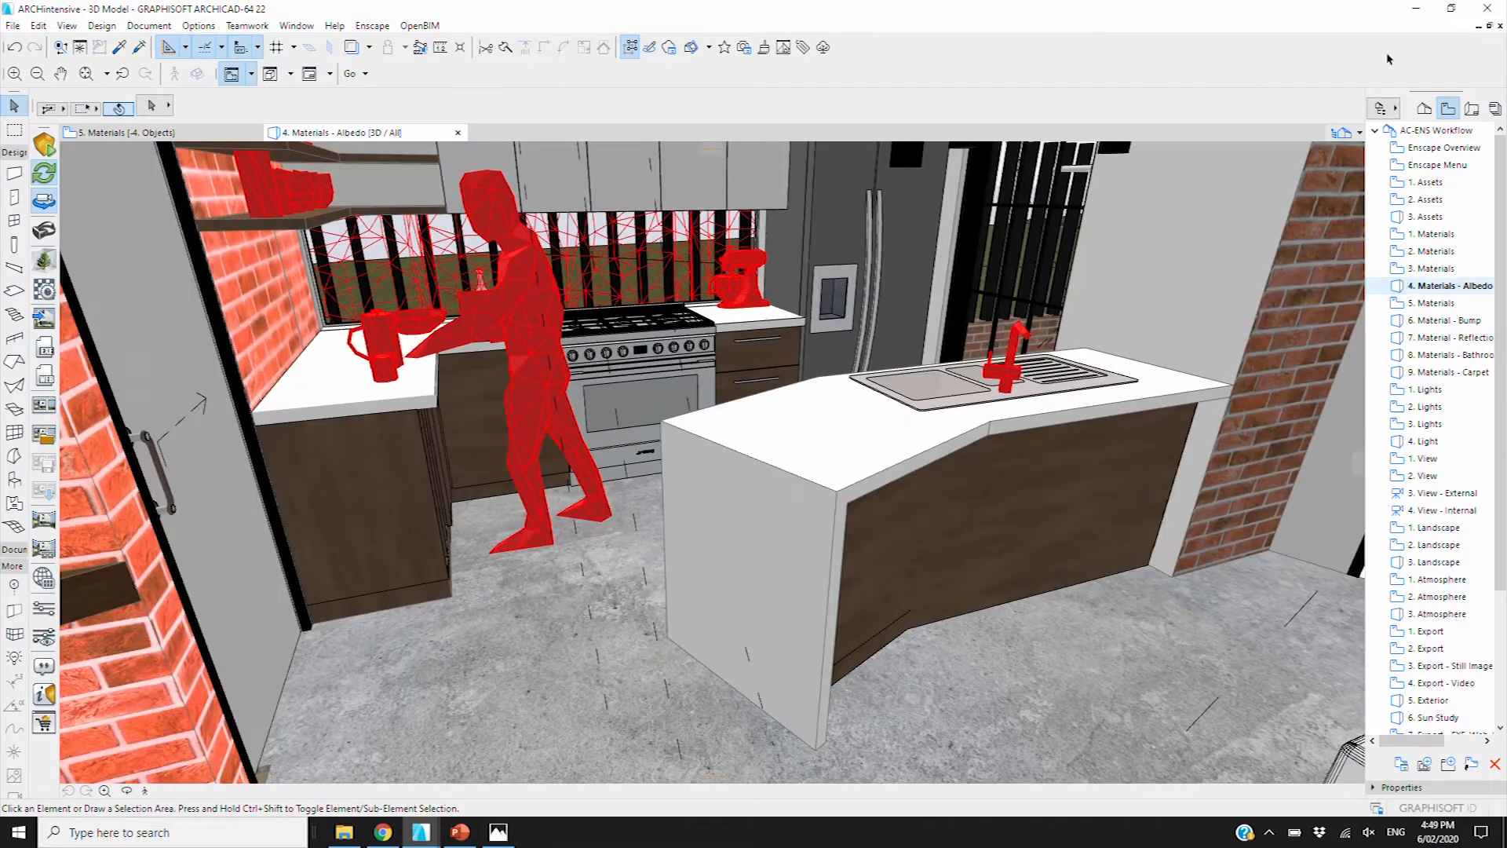
# Place Enscape beside a restored Archicad, select the island benchtop and list its surfaces
pyautogui.click(1453, 10)
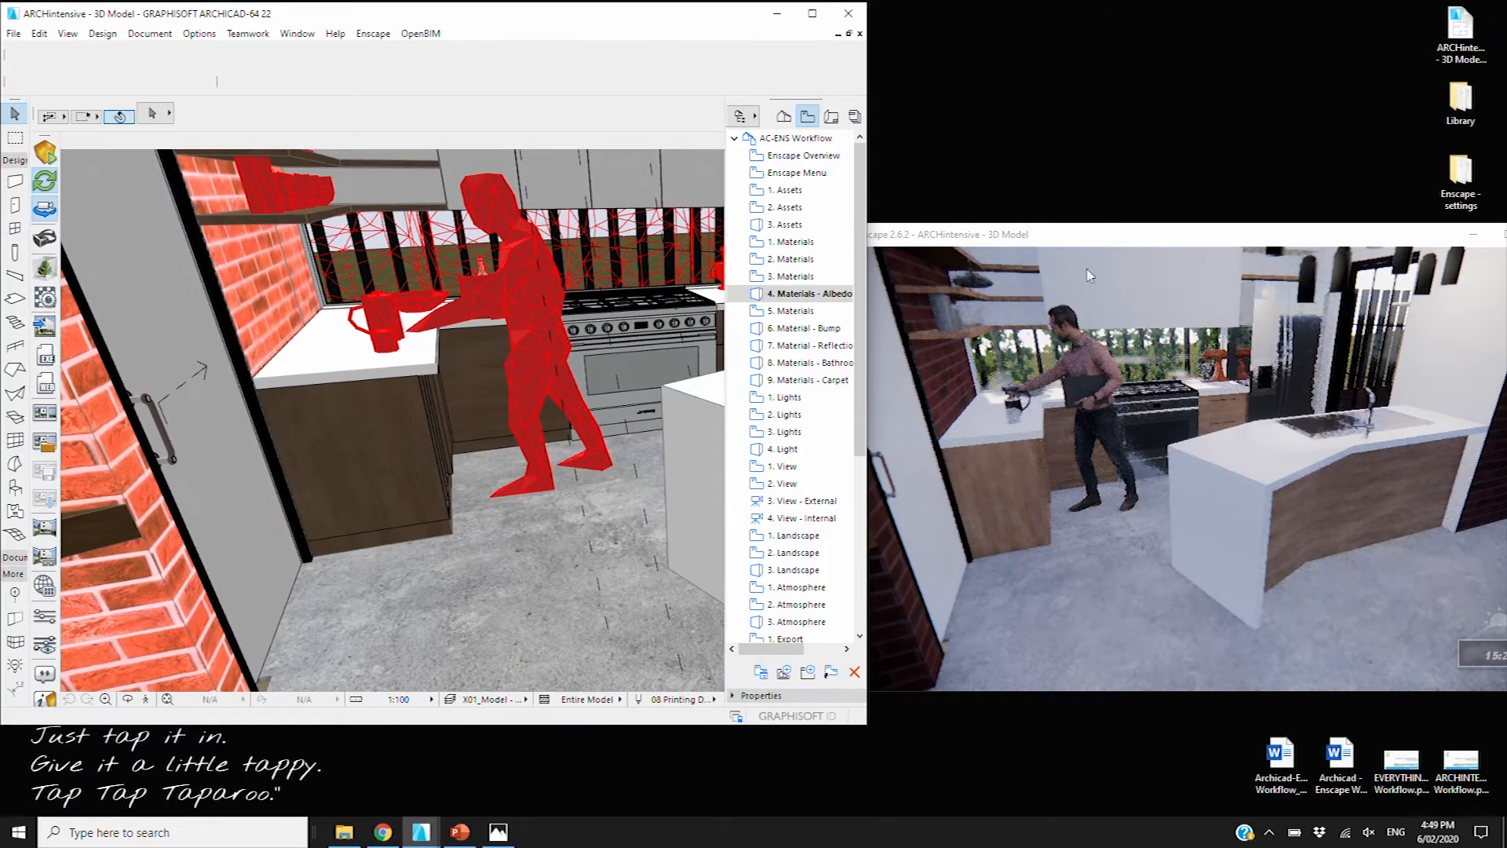
pyautogui.moveTo(1127, 248); pyautogui.dragTo(991, 248)
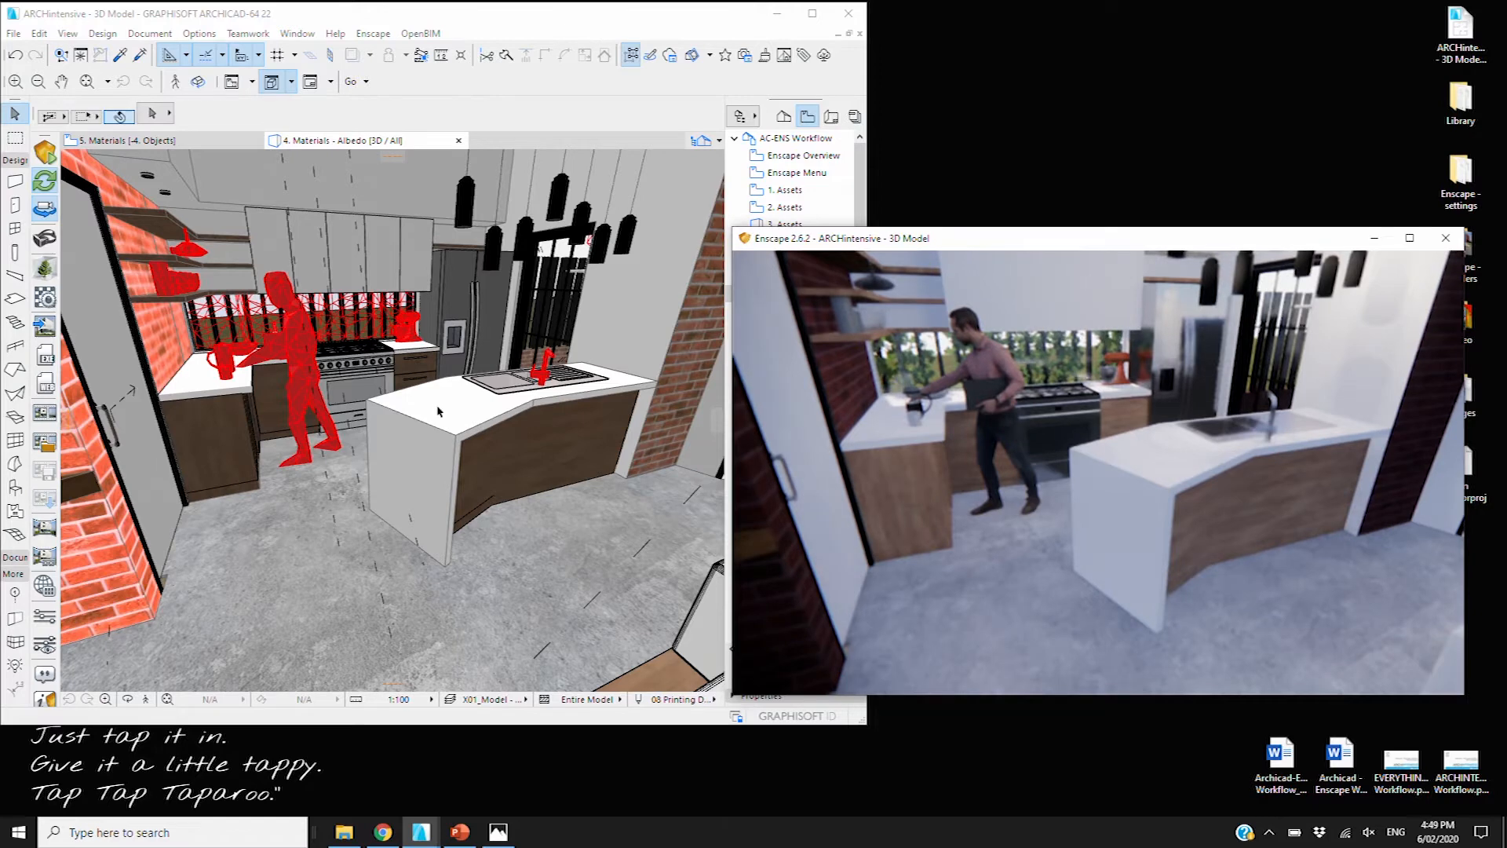
pyautogui.click(471, 412)
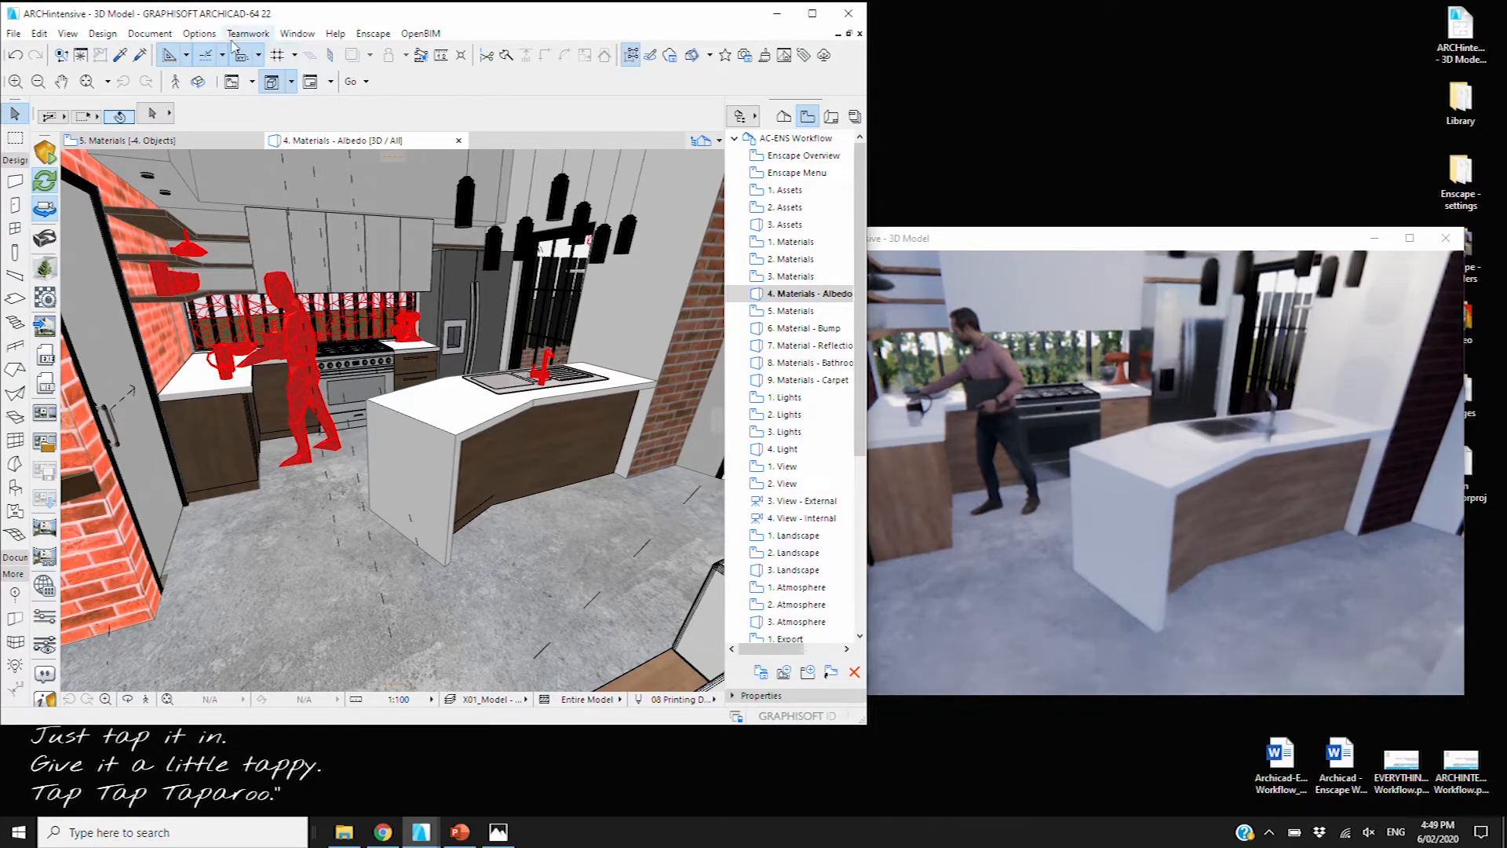
pyautogui.click(482, 413)
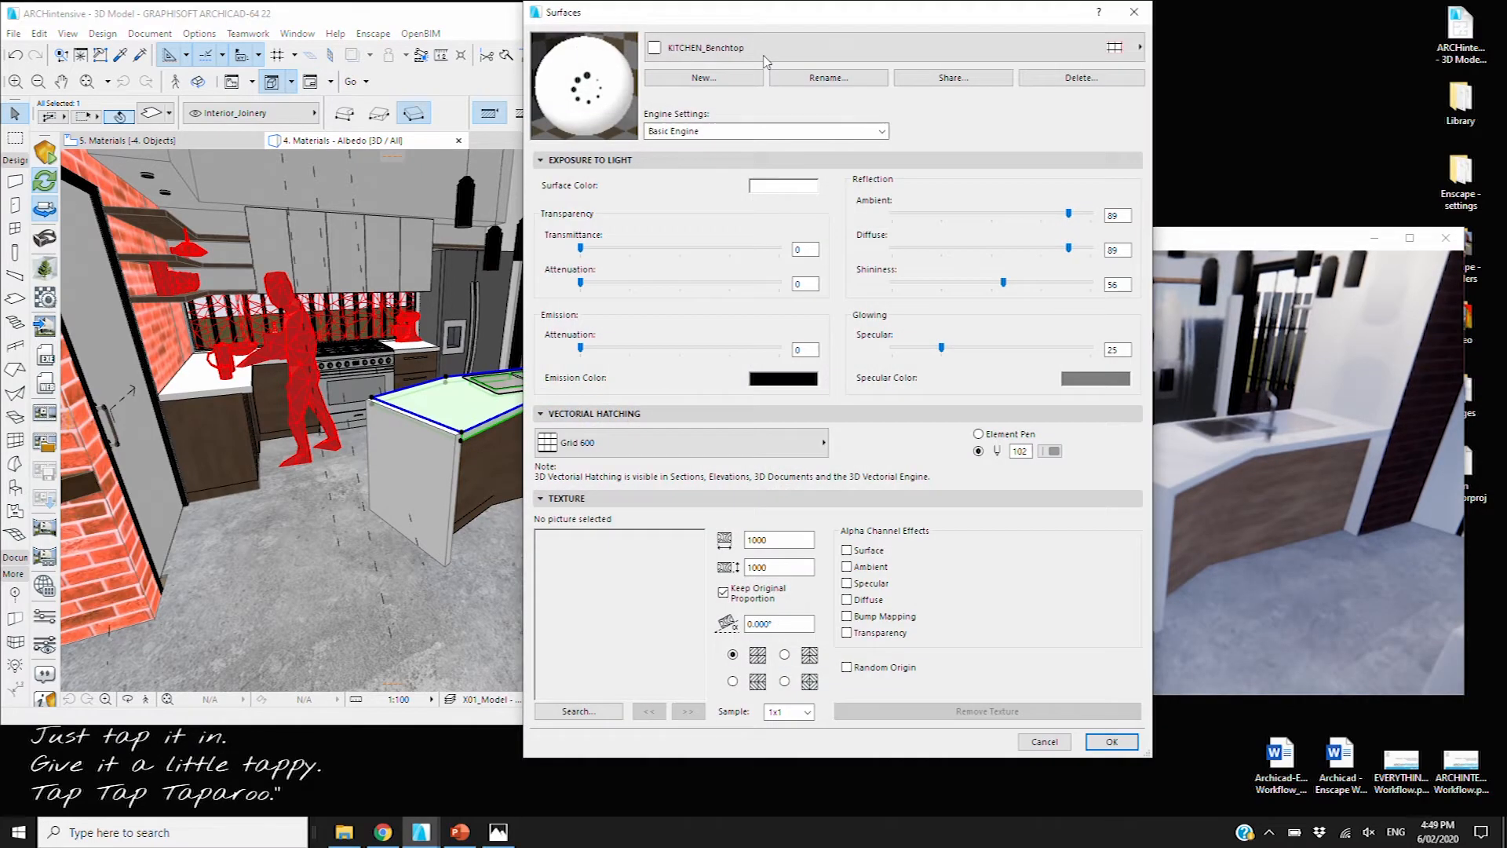
pyautogui.click(765, 57)
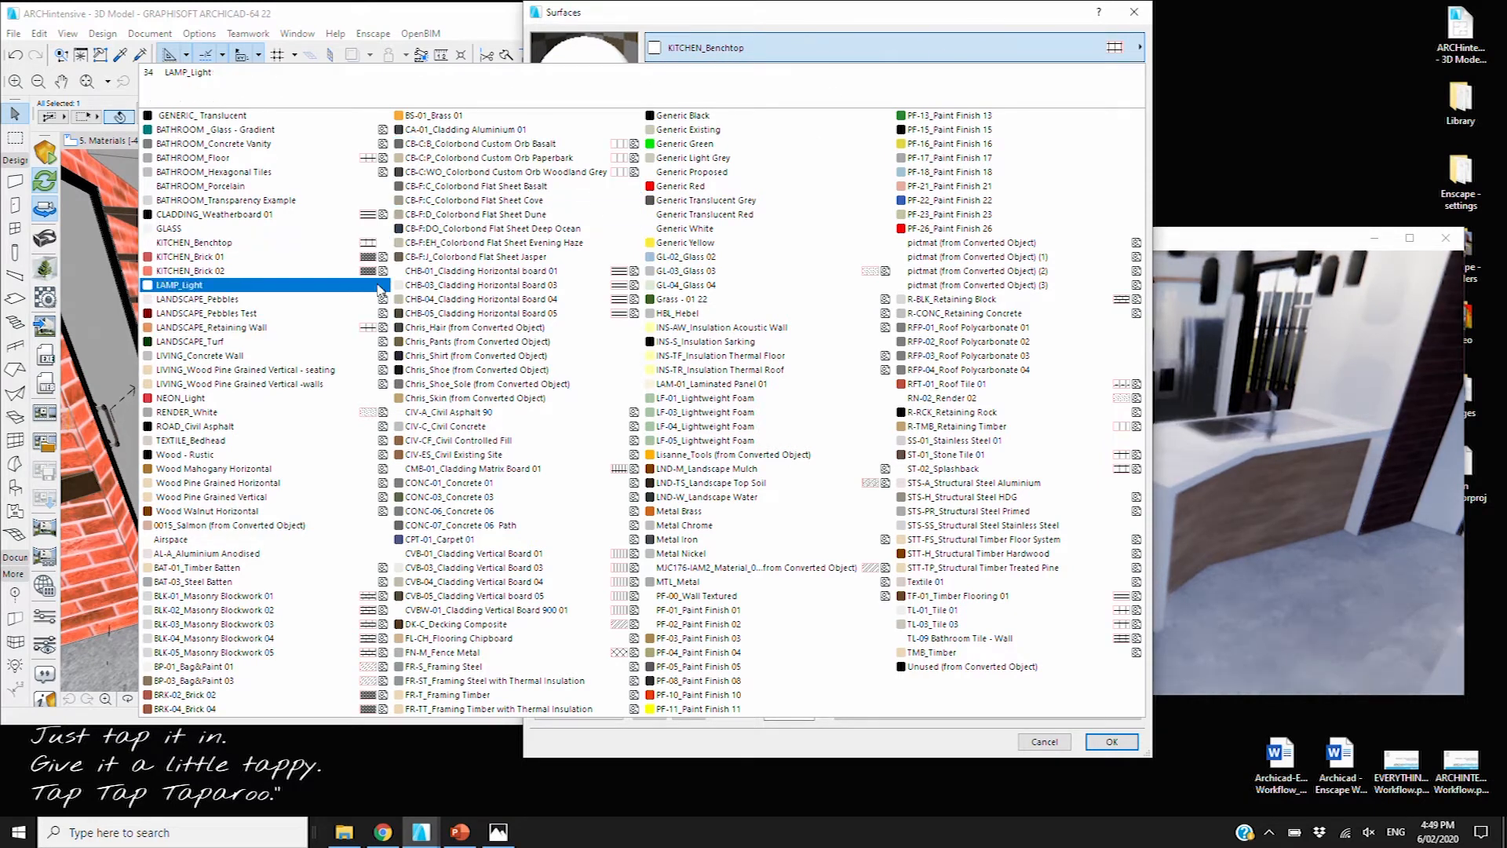
# Give the KITCHEN_Benchtop surface the Marble.jpg texture at 1000 × 666, keeping original proportion
pyautogui.click(197, 242)
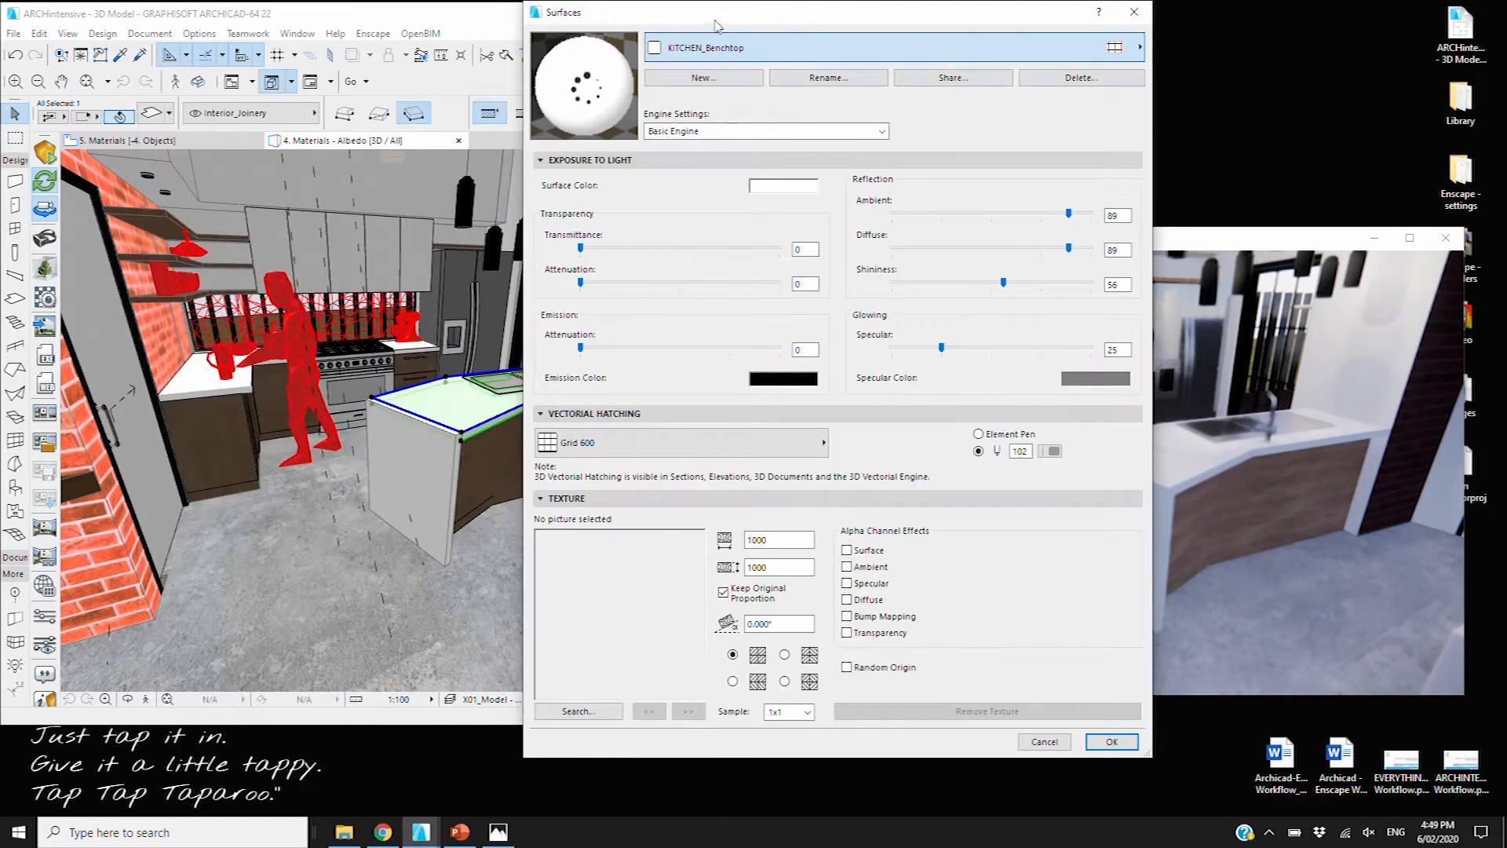
pyautogui.click(581, 711)
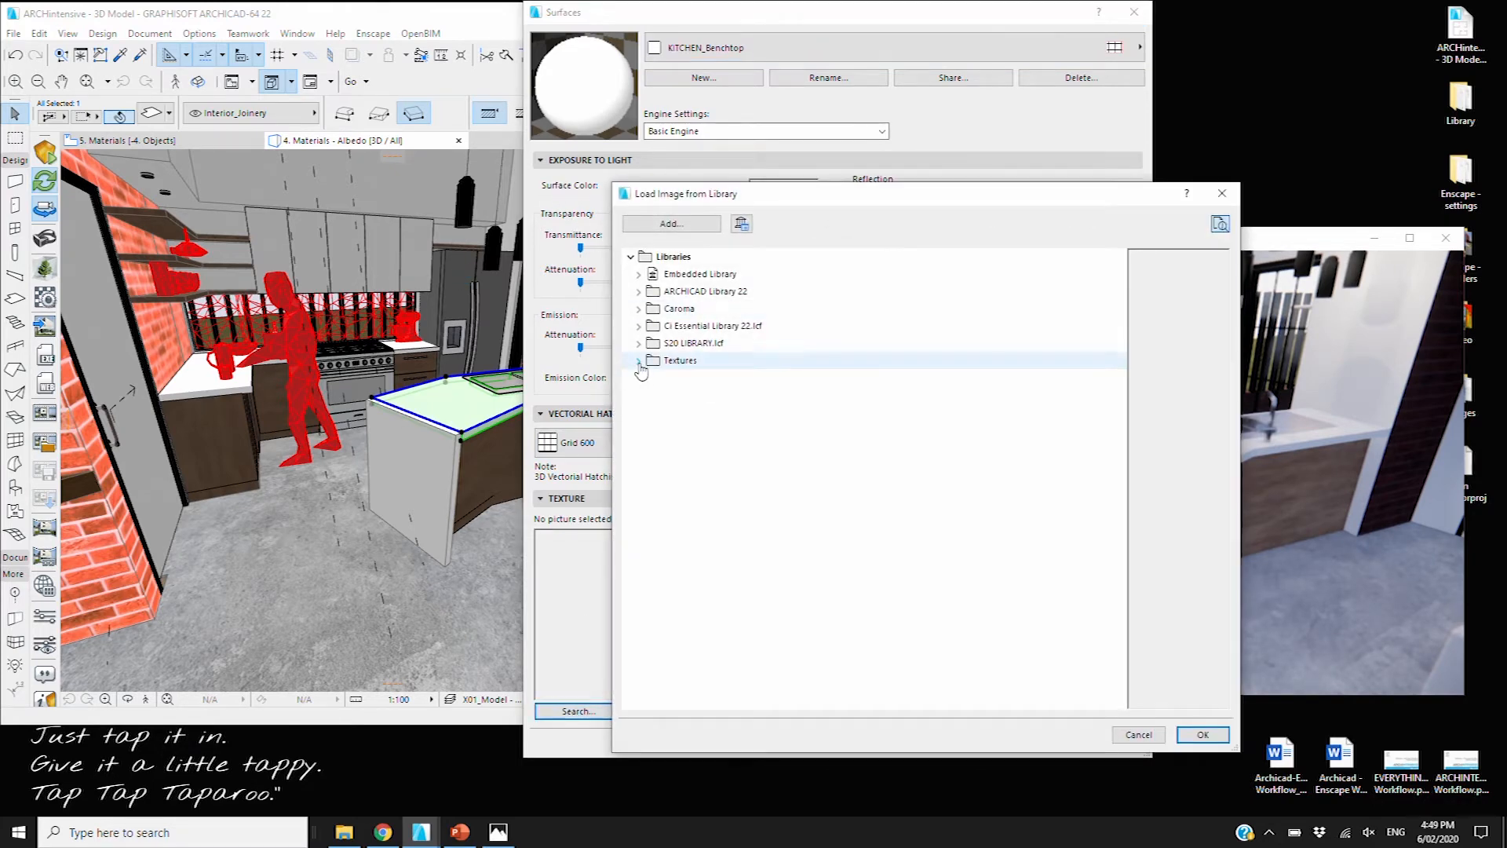
pyautogui.click(639, 362)
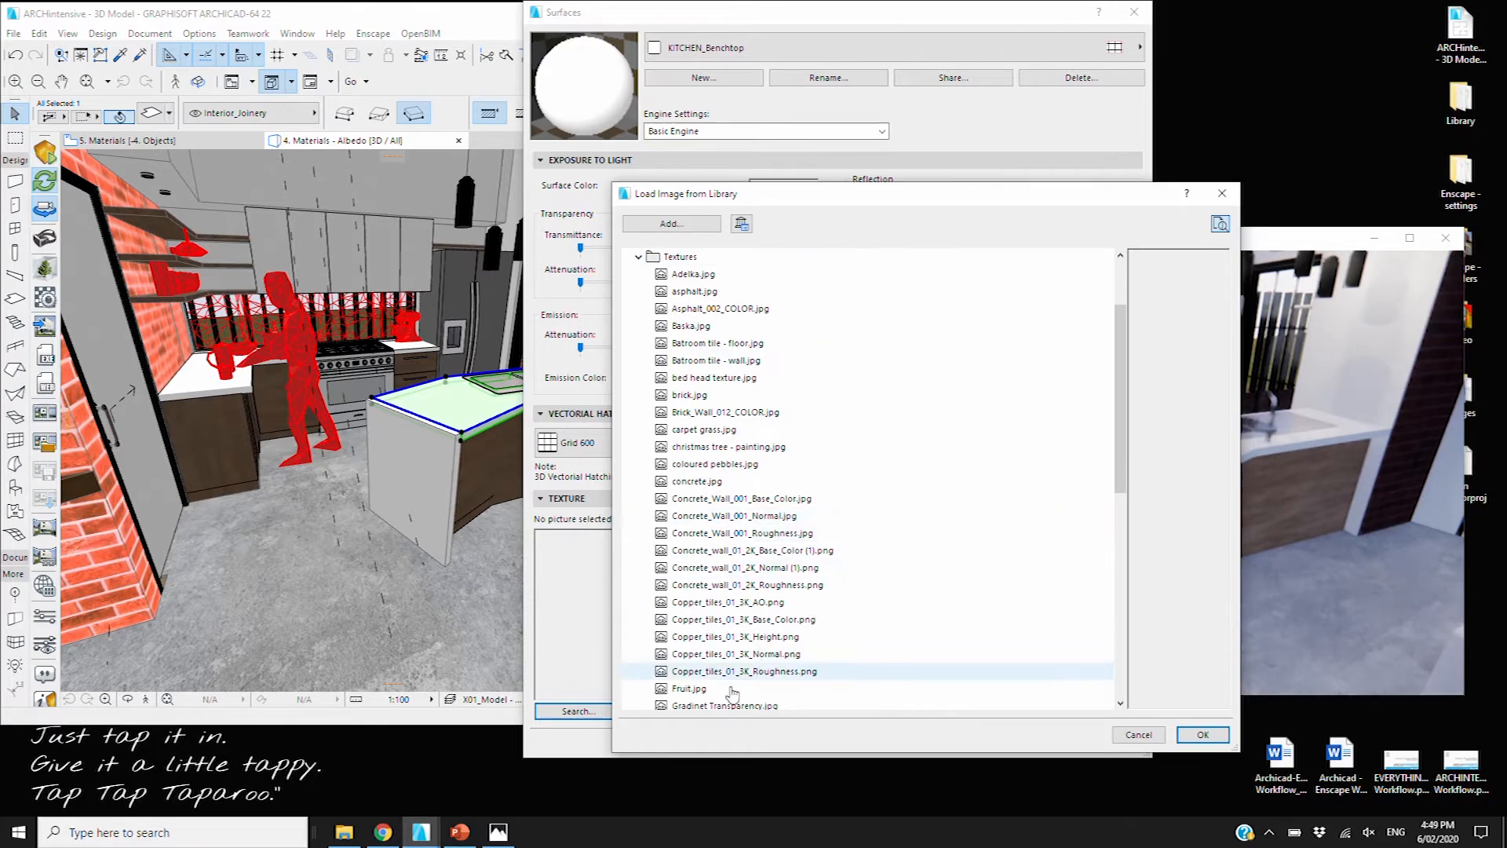
pyautogui.scroll(-2, 677, 424)
pyautogui.click(943, 654)
pyautogui.click(1203, 734)
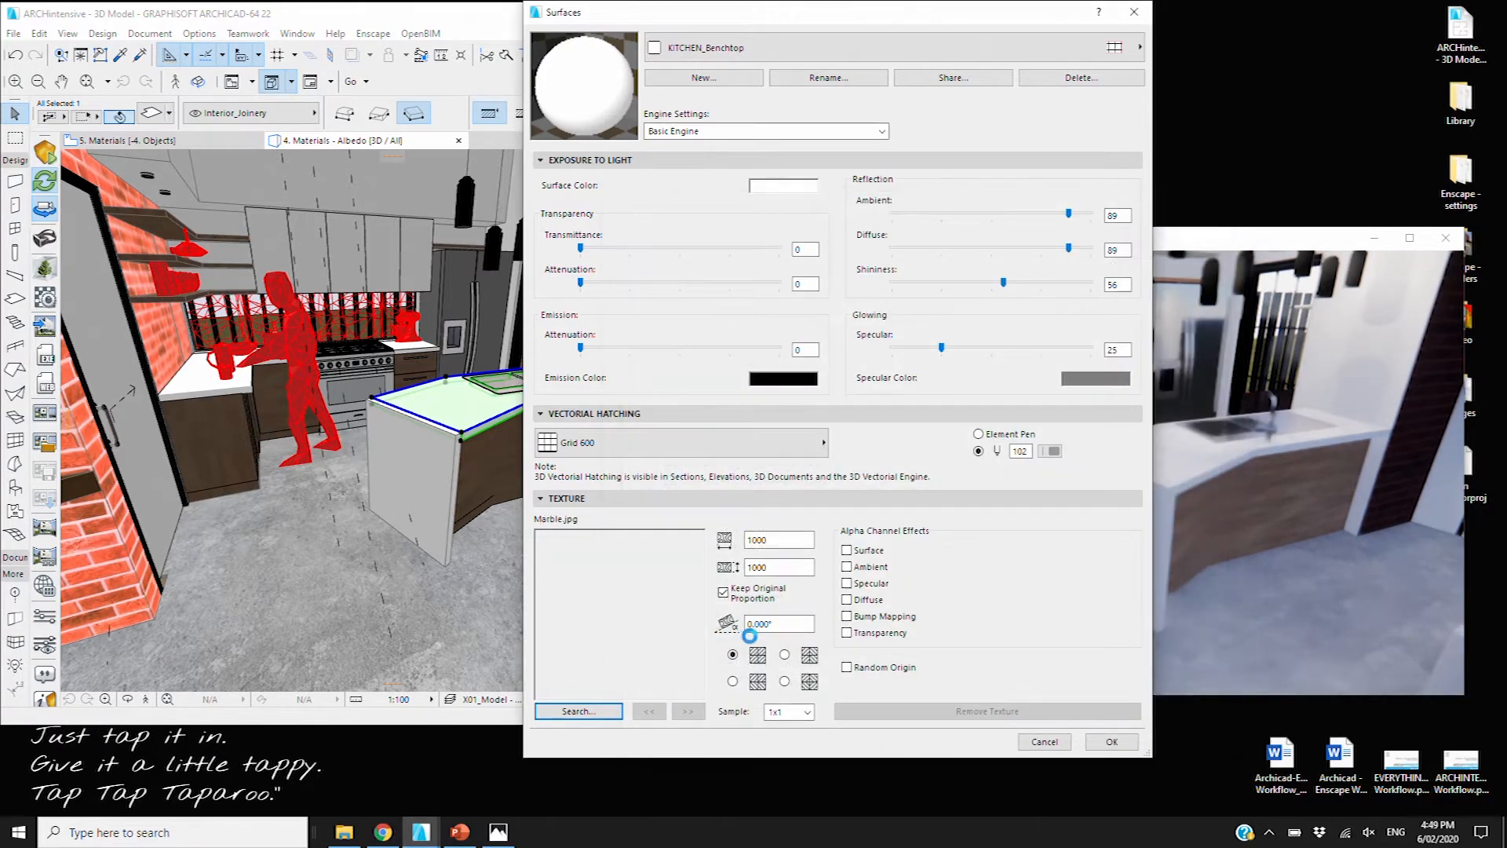
pyautogui.click(724, 594)
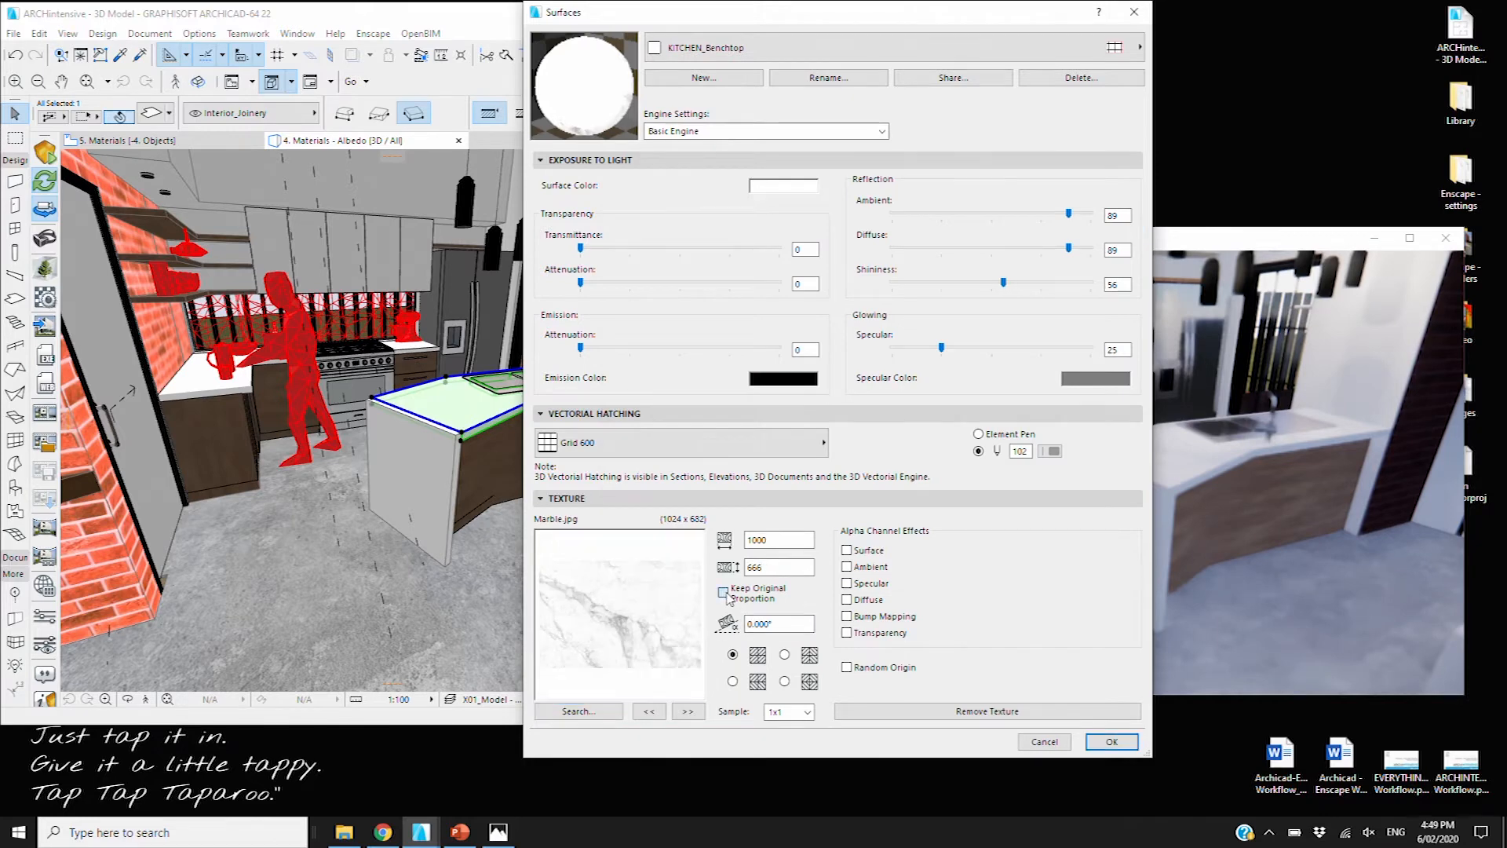
pyautogui.click(1113, 743)
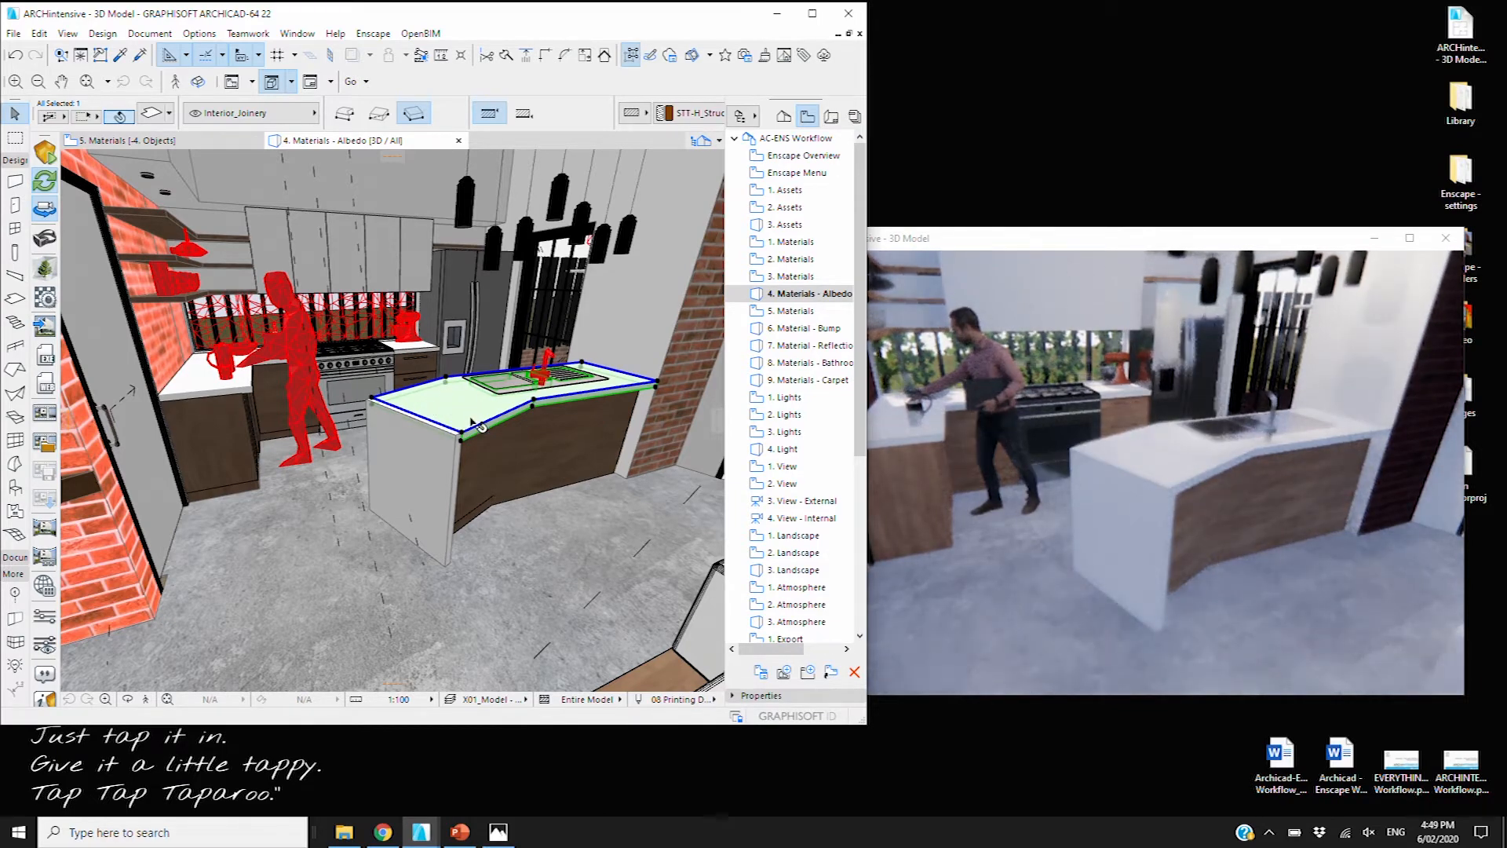
# Select the island countertop slab and confirm its settings with all surfaces on KITCHEN_Benchtop
pyautogui.scroll(5, 458, 419)
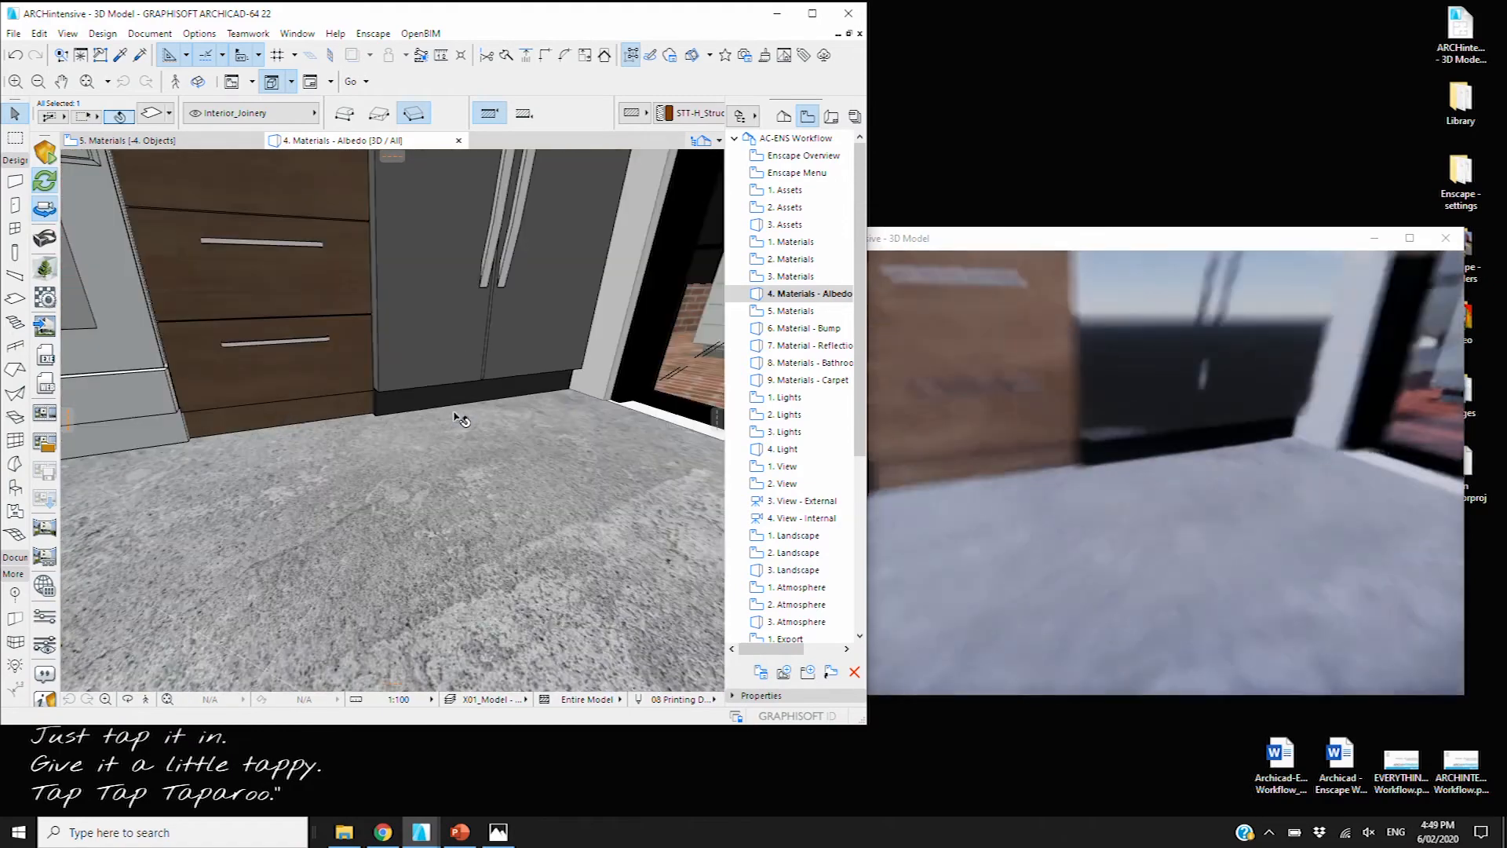
pyautogui.scroll(-5, 458, 418)
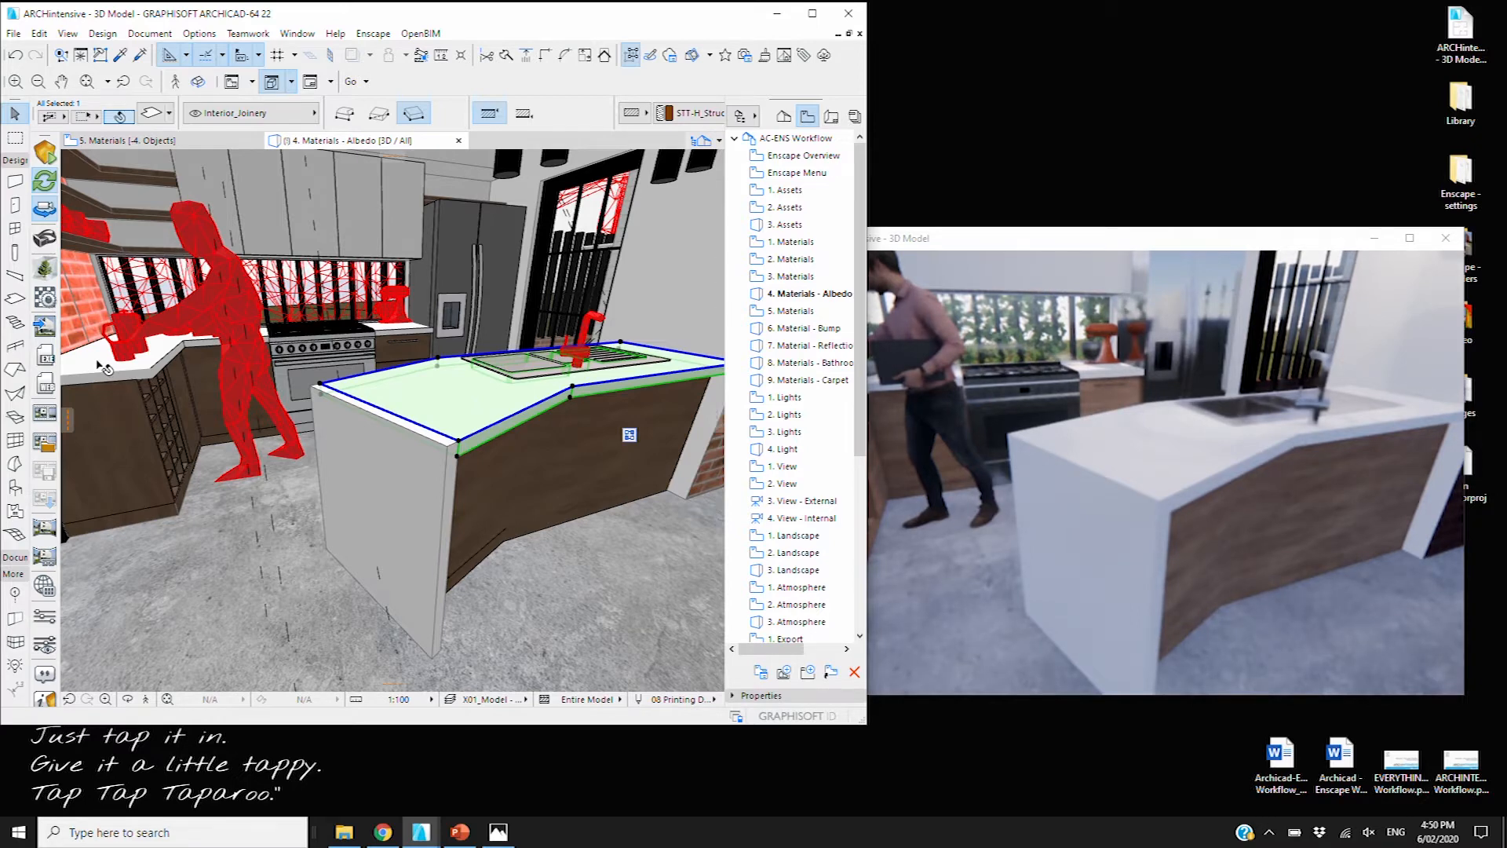
pyautogui.moveTo(101, 366)
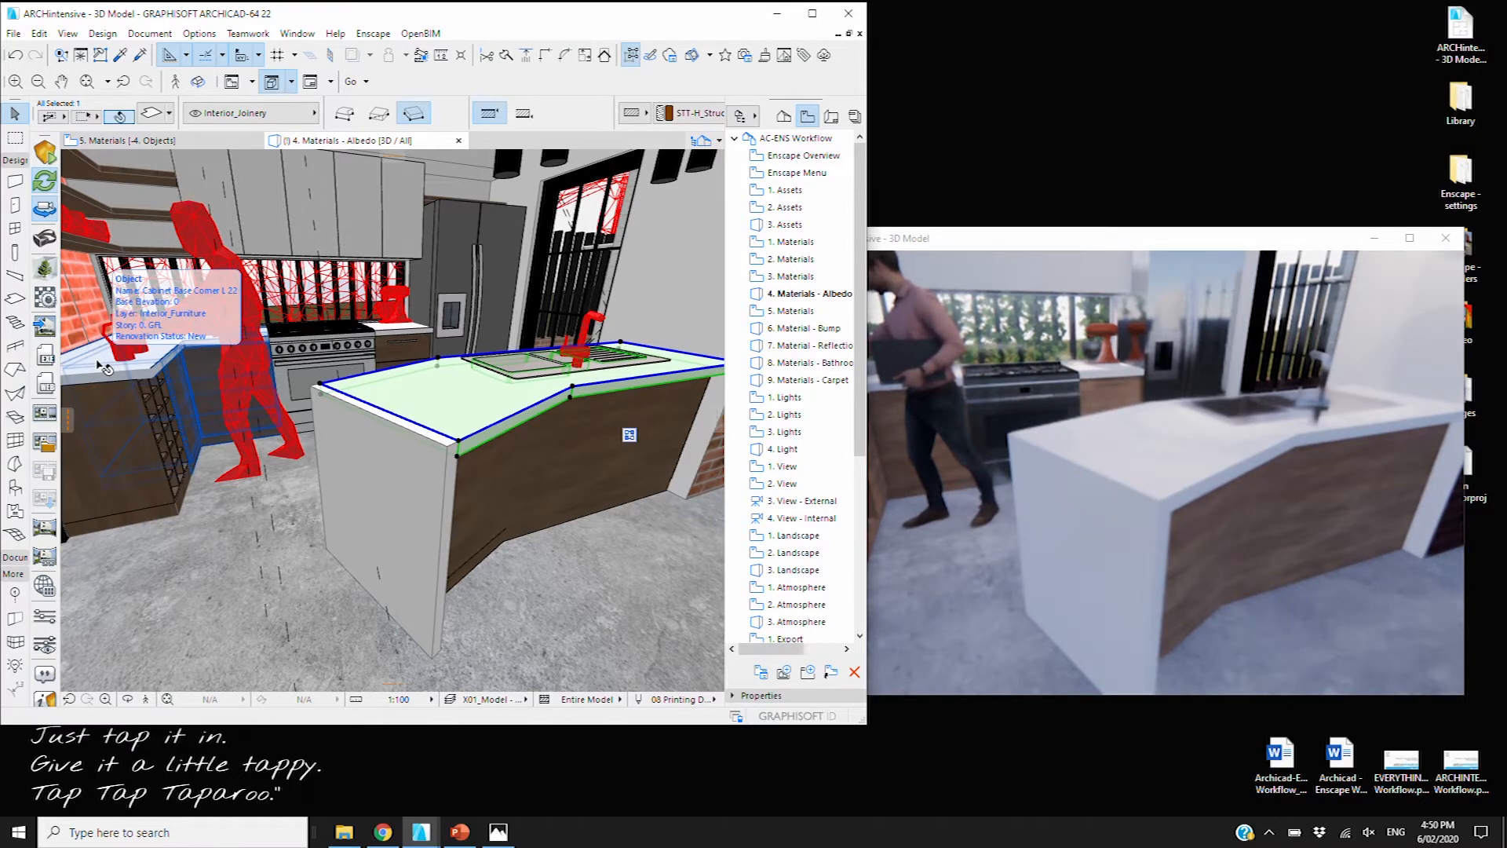
pyautogui.press('XF86MonBrightnessUp')
pyautogui.press('XF86MonBrightnessUp')
pyautogui.press('XF86MonBrightnessUp')
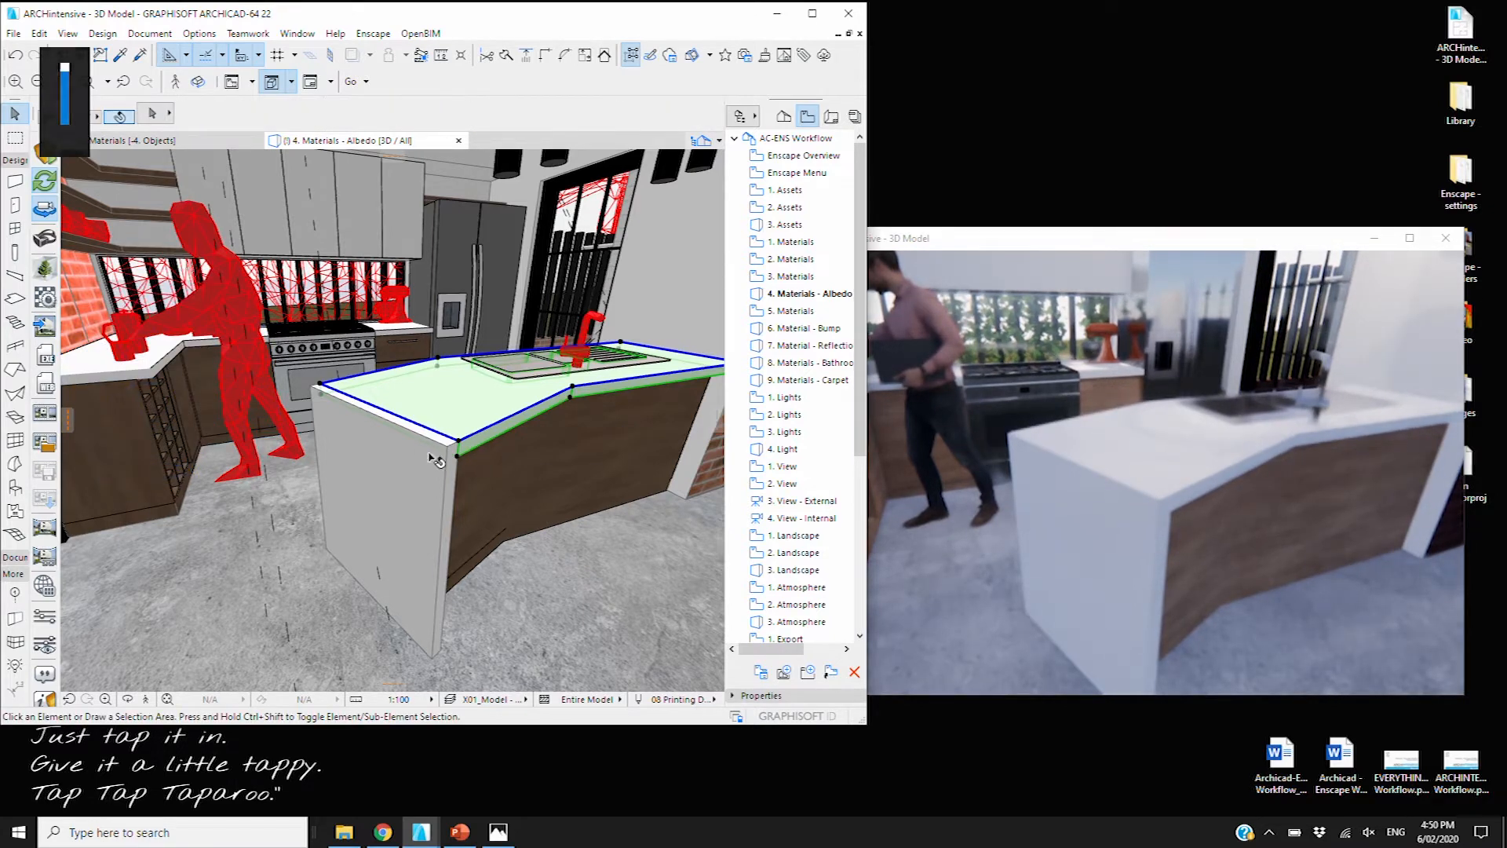
pyautogui.click(455, 428)
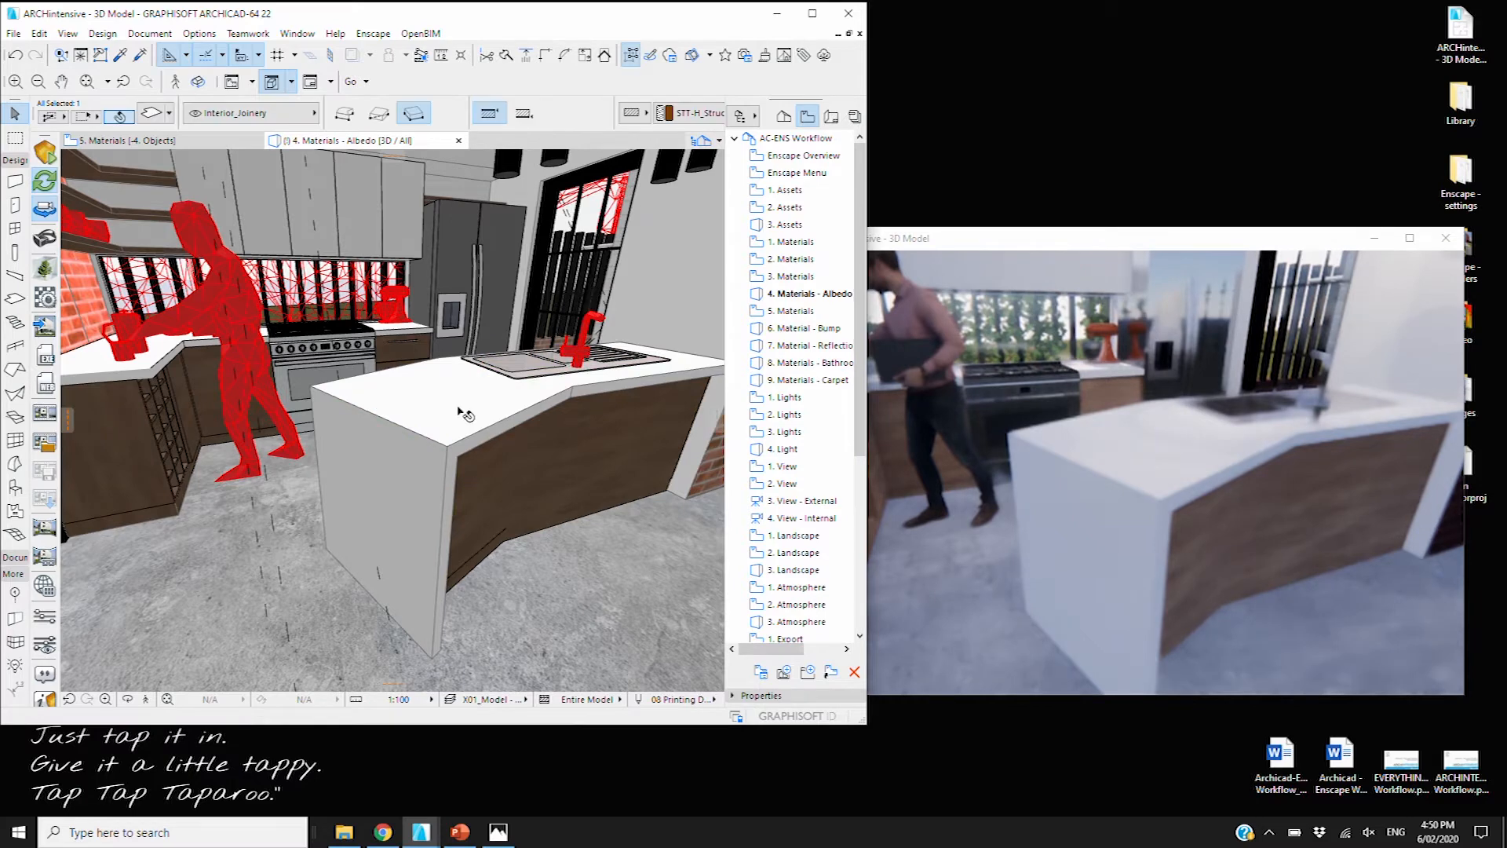
pyautogui.click(522, 372)
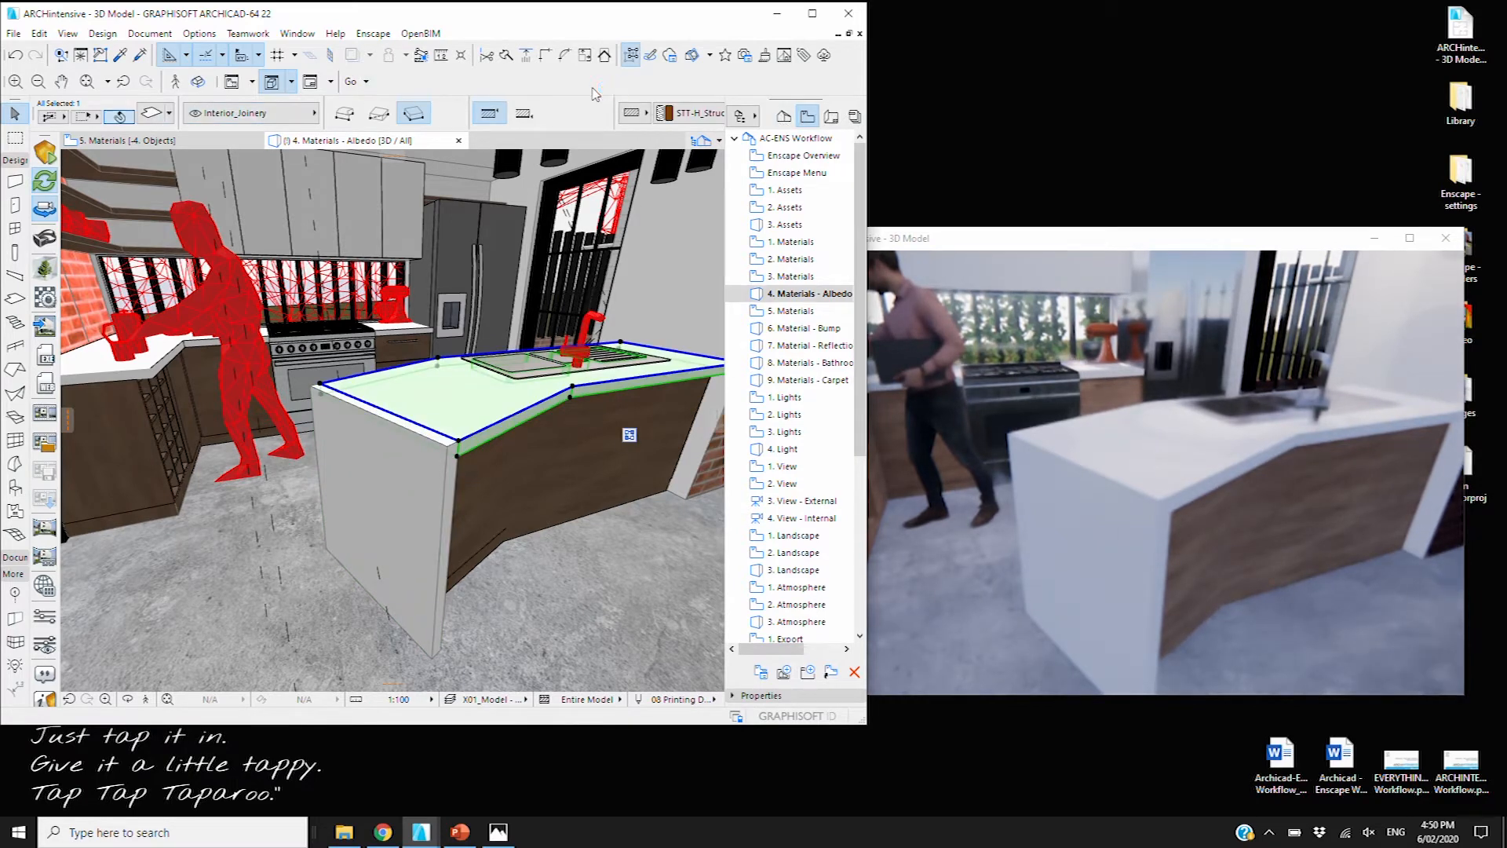
pyautogui.click(154, 110)
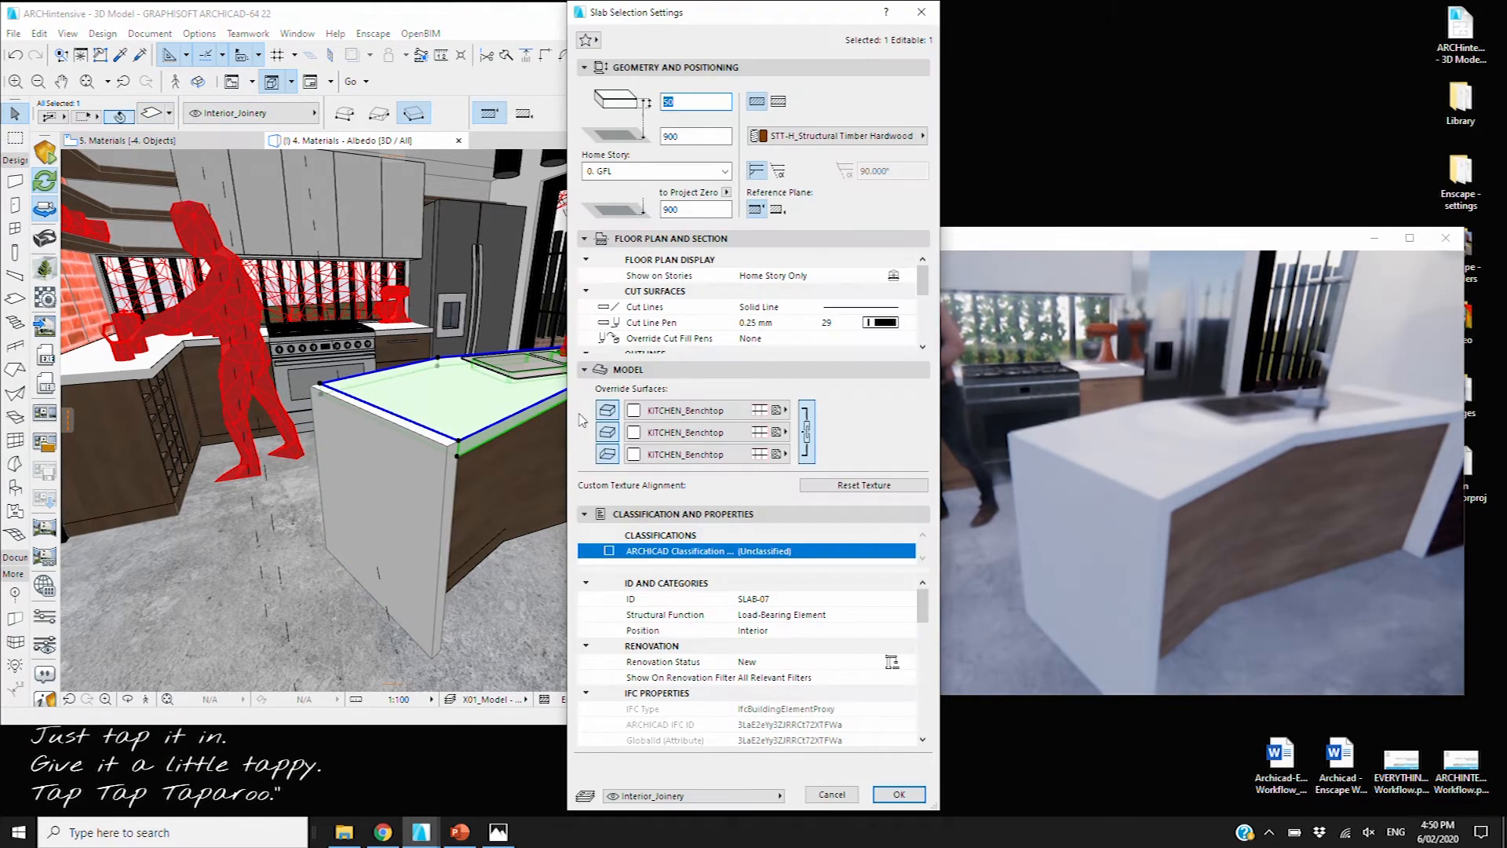
pyautogui.click(899, 796)
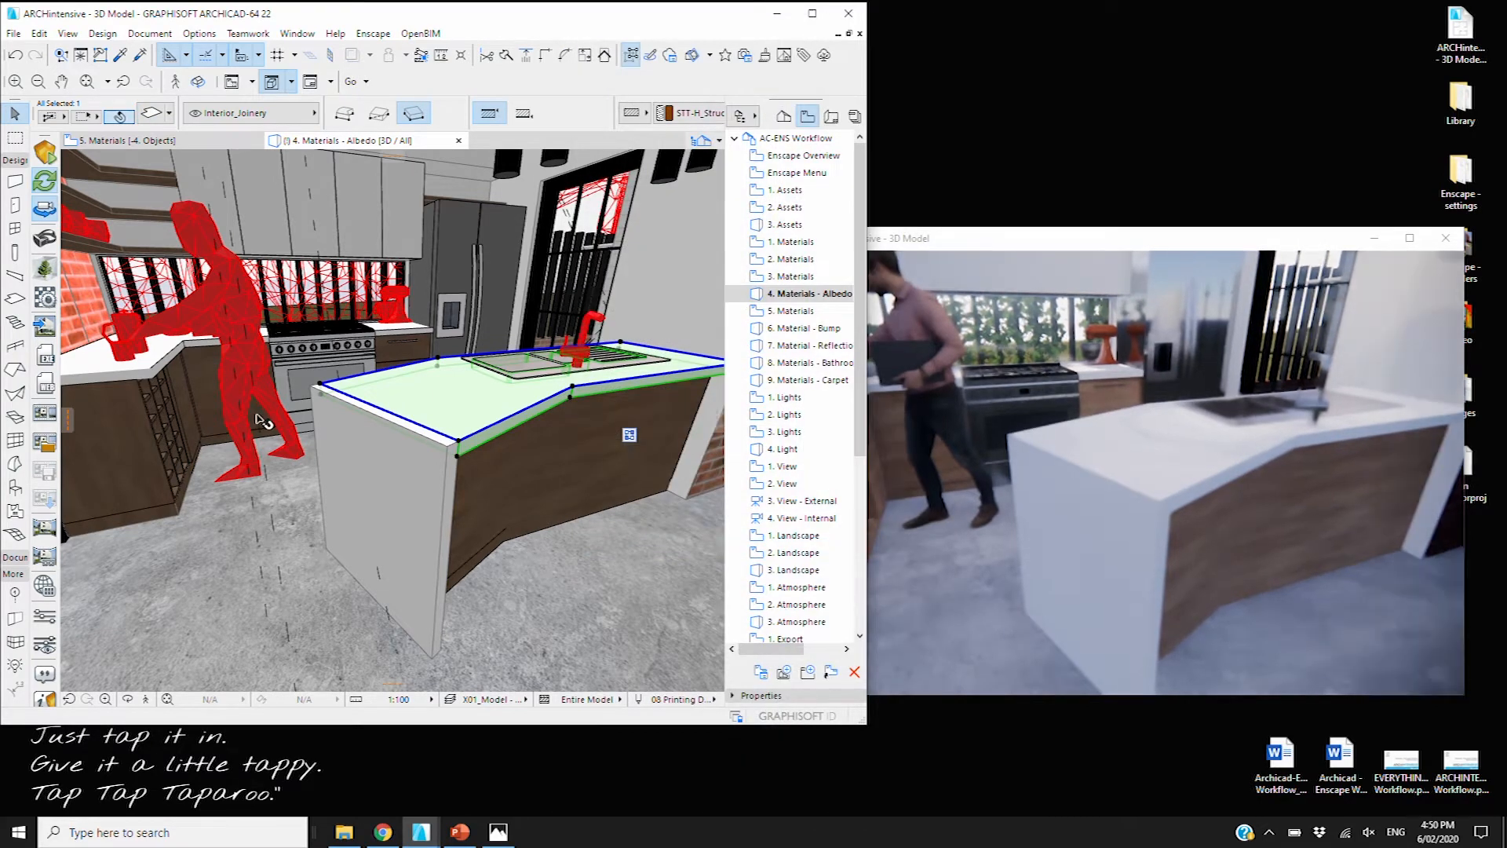
# Check the corner base cabinet and island end panel, then open the saved 4. Materials - Albedo view
pyautogui.click(259, 420)
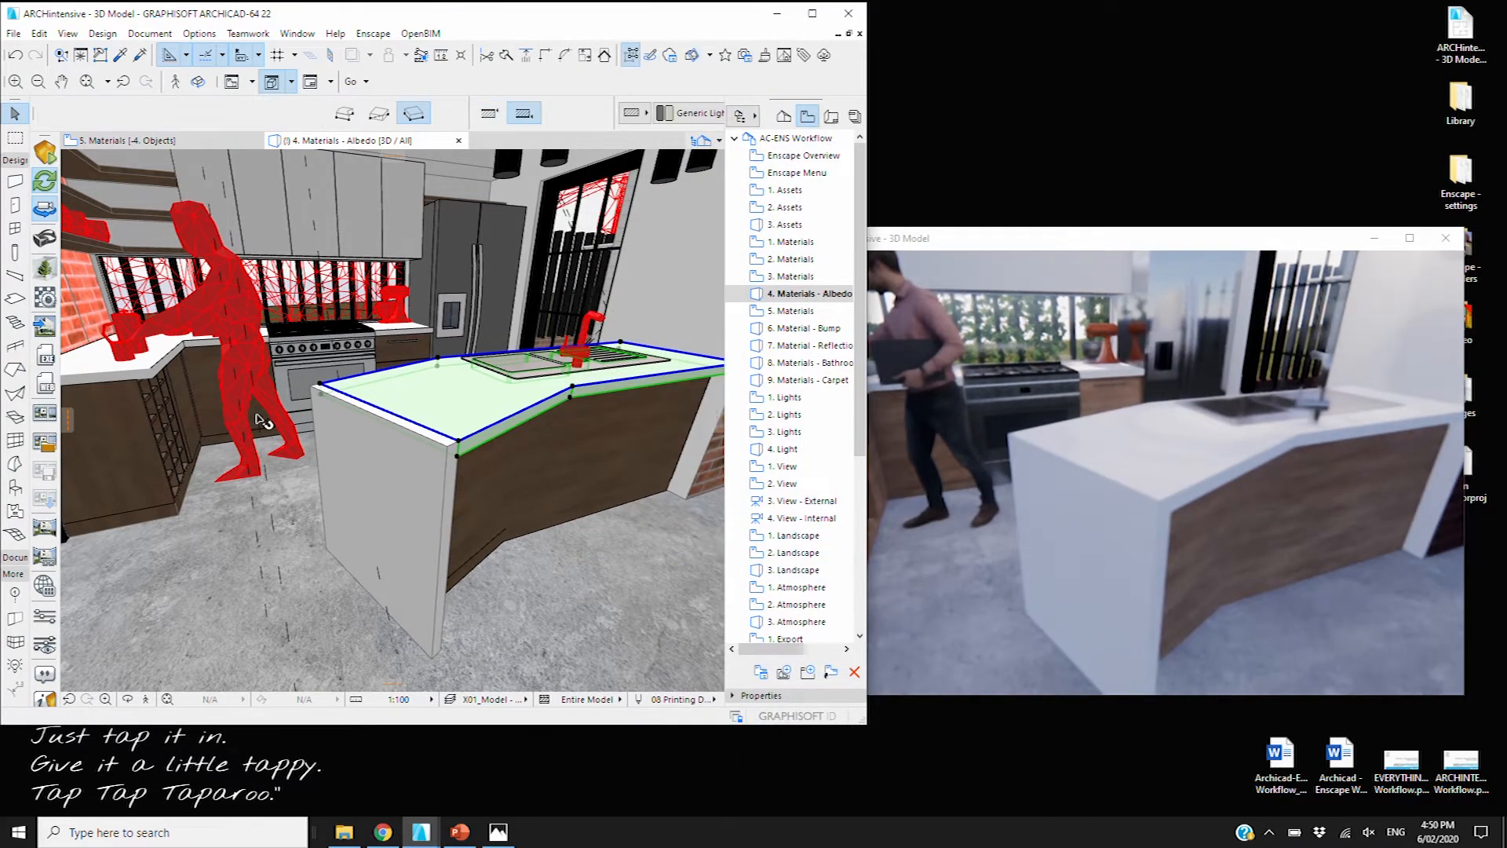
pyautogui.click(402, 477)
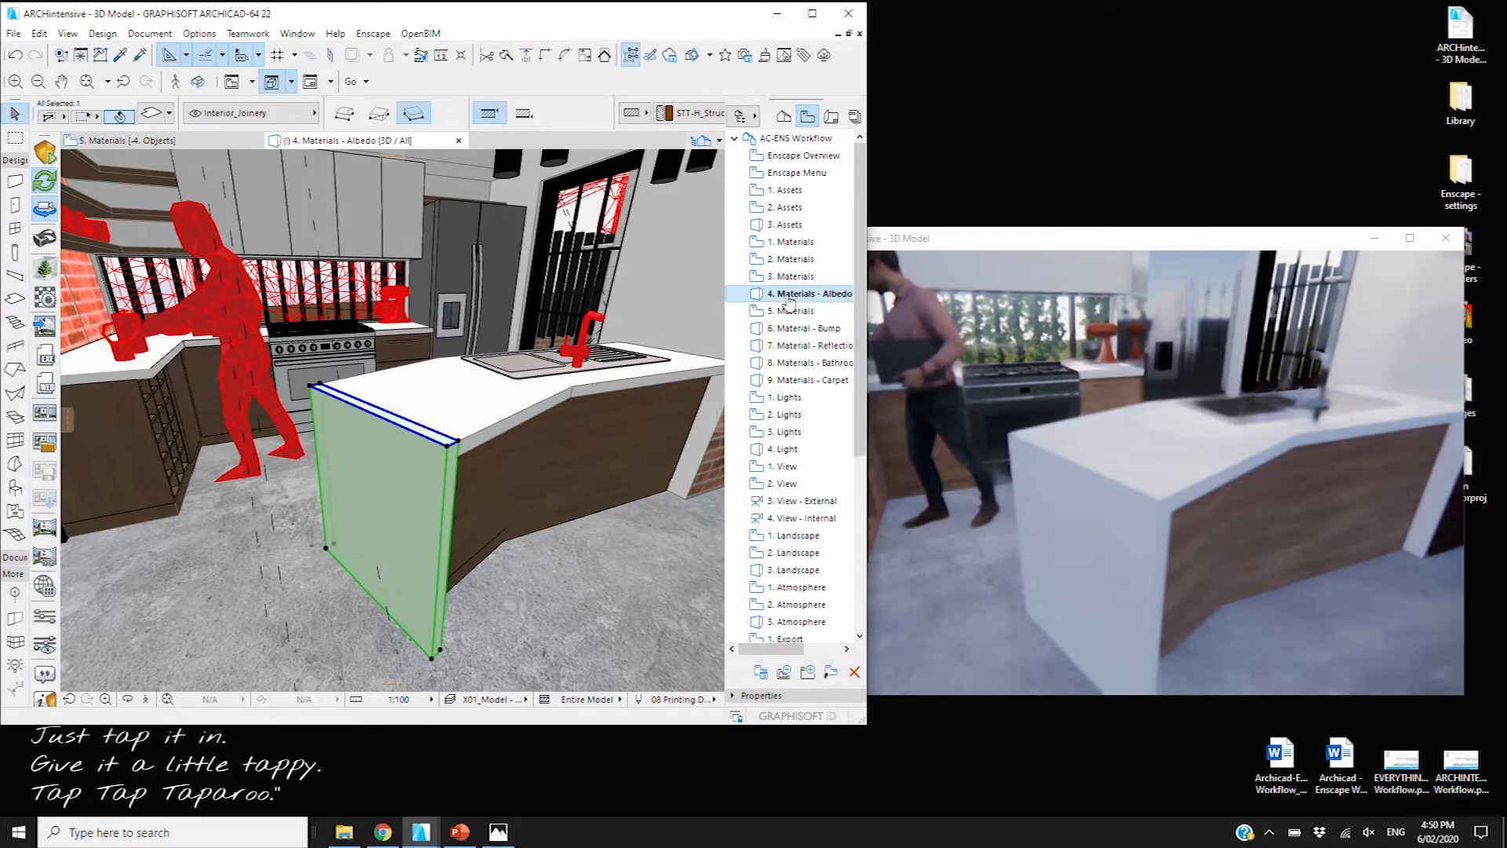
pyautogui.doubleClick(787, 298)
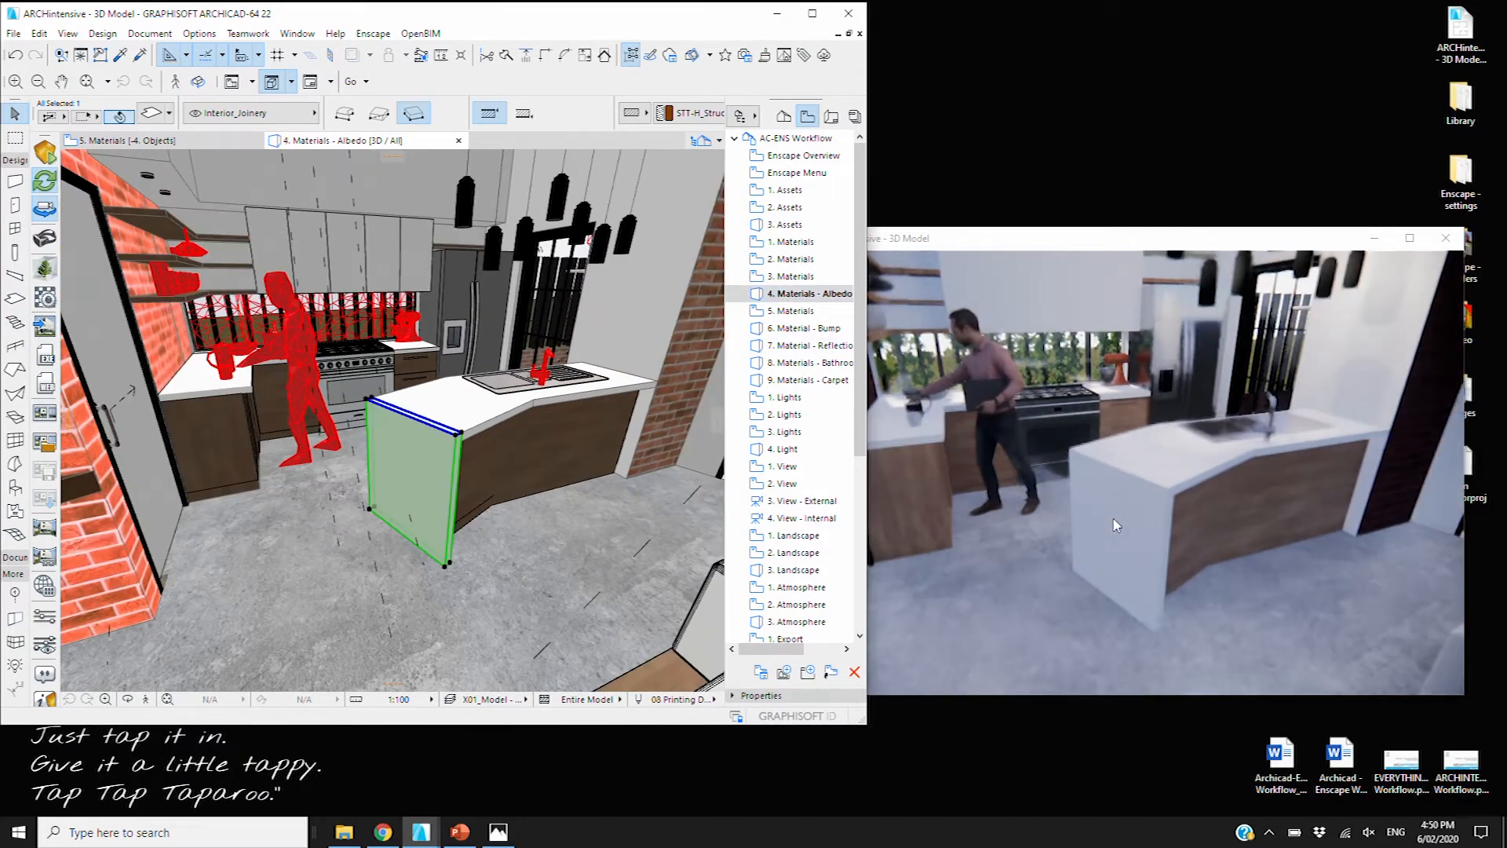
# Send the model to Enscape and view the kitchen island rendered in veined white marble
pyautogui.click(47, 155)
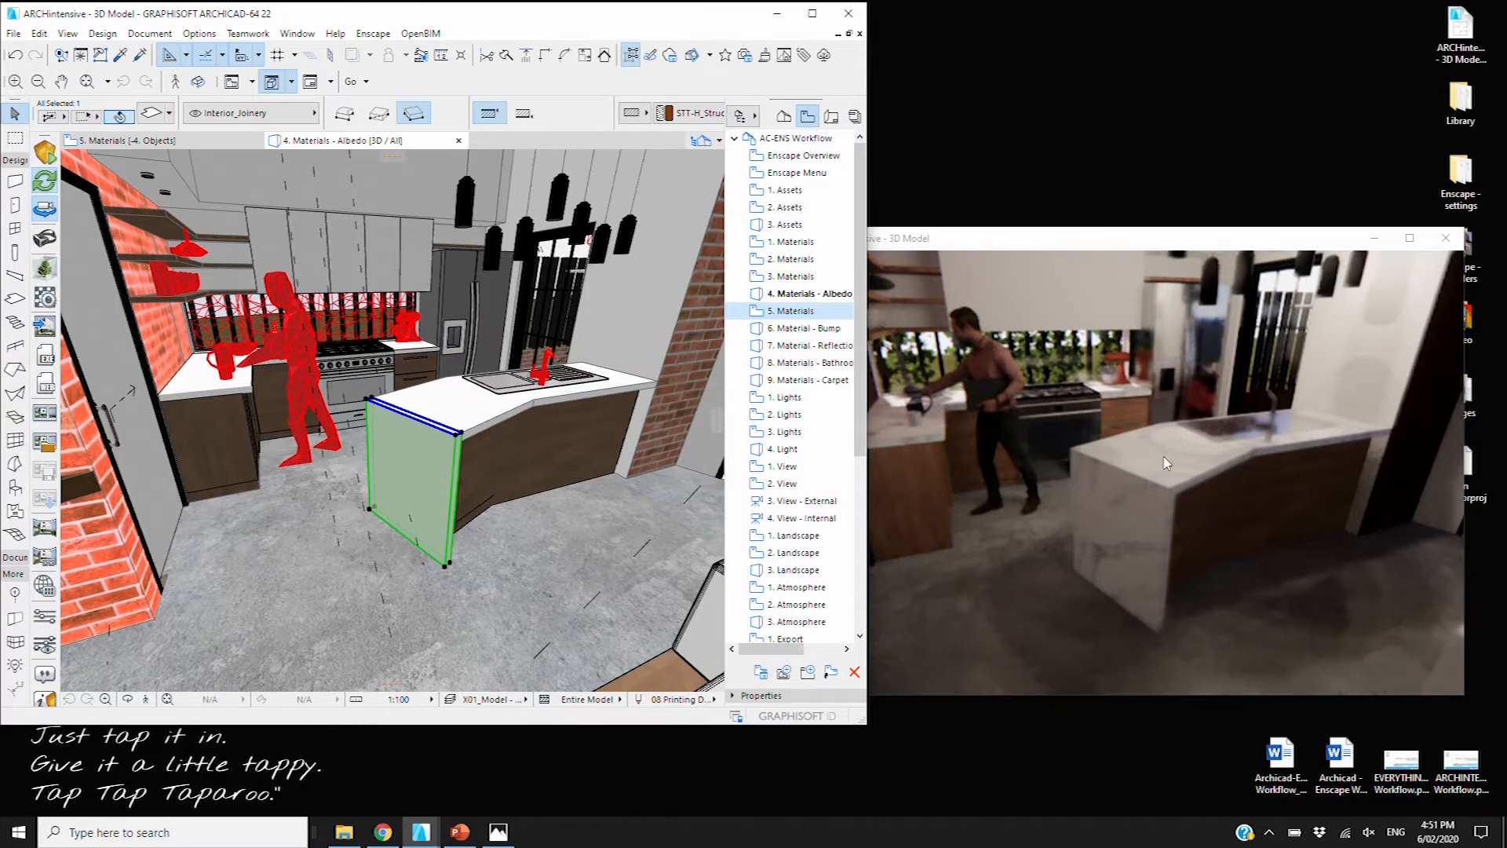
pyautogui.click(1217, 494)
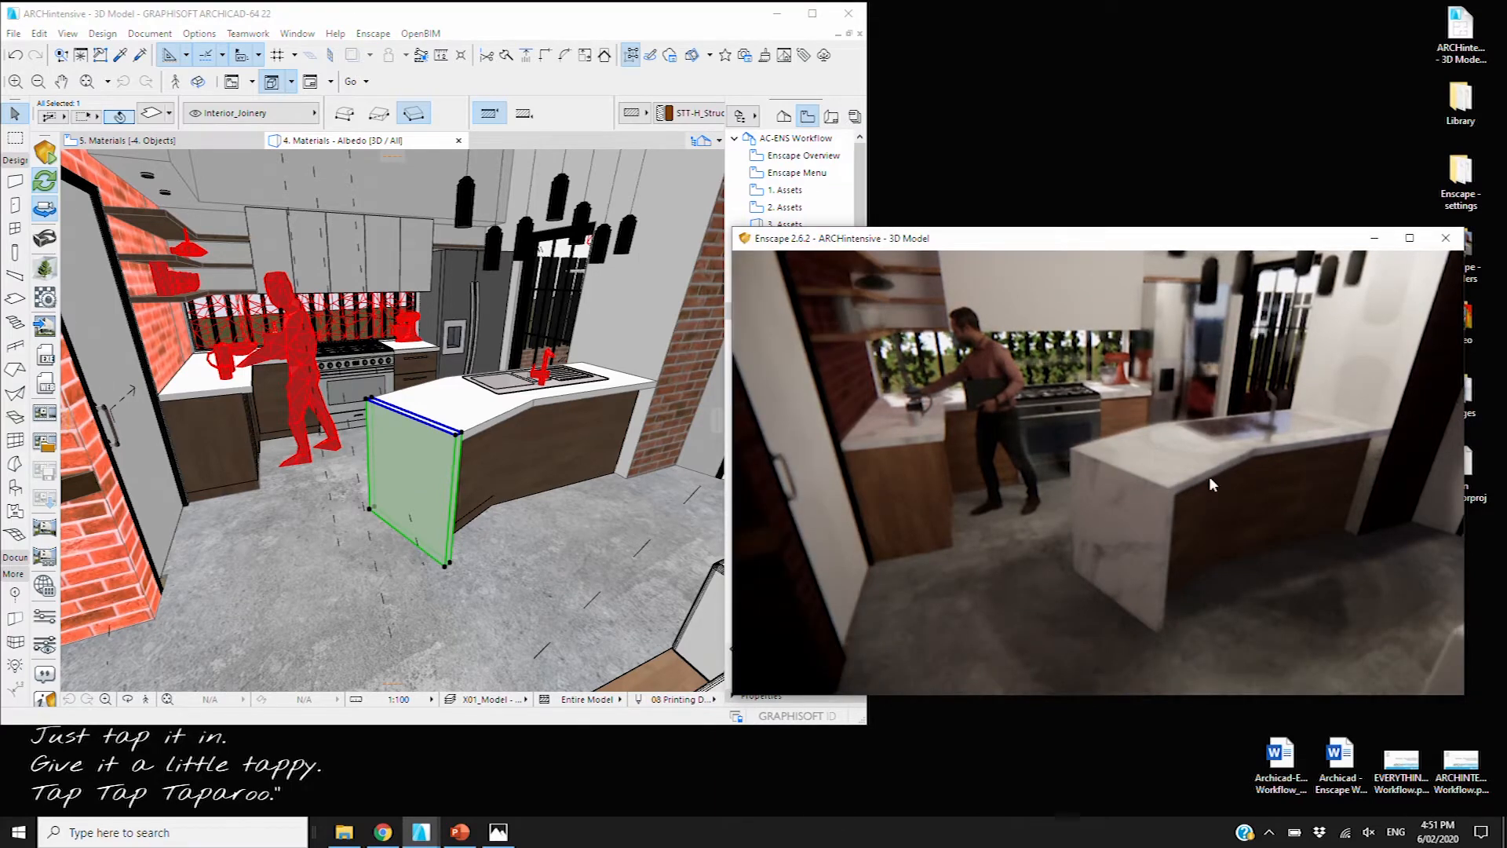
pyautogui.click(738, 32)
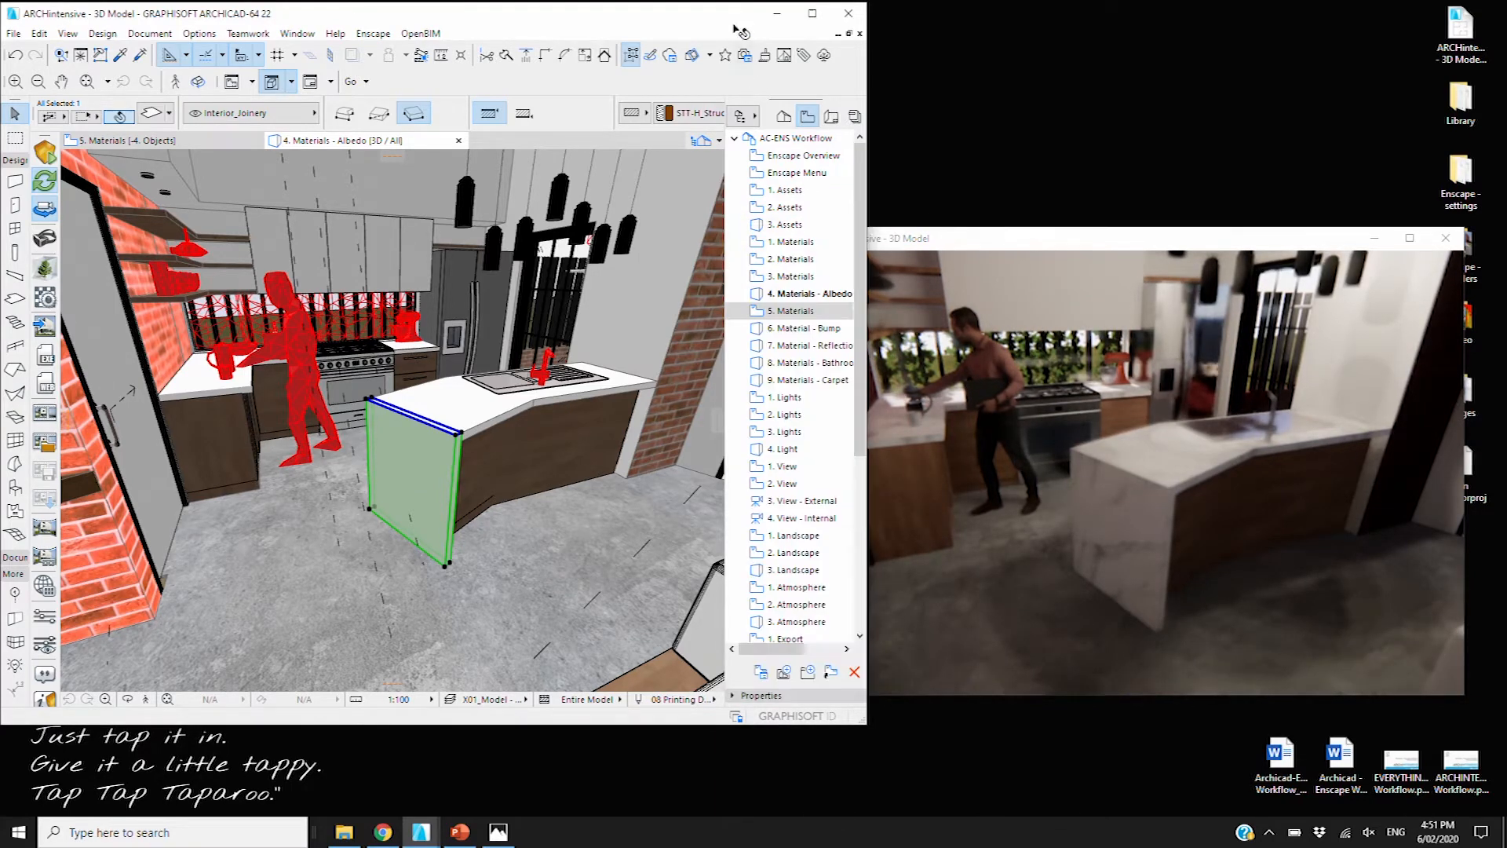
# Compare the render, then switch Archicad to the saved 6. Material - Bump bathroom vanity view
pyautogui.click(946, 244)
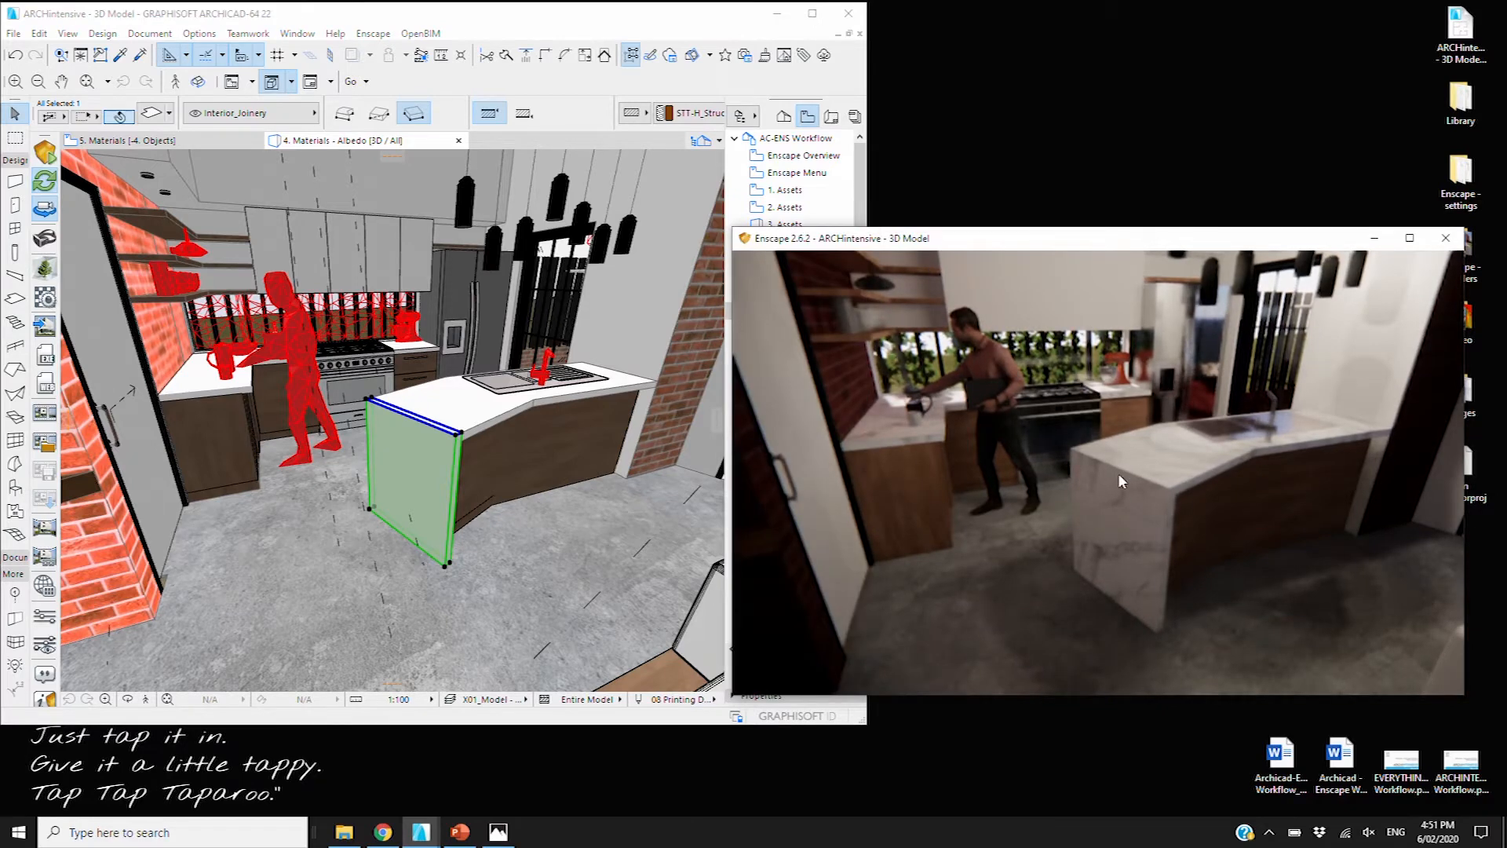
pyautogui.click(753, 20)
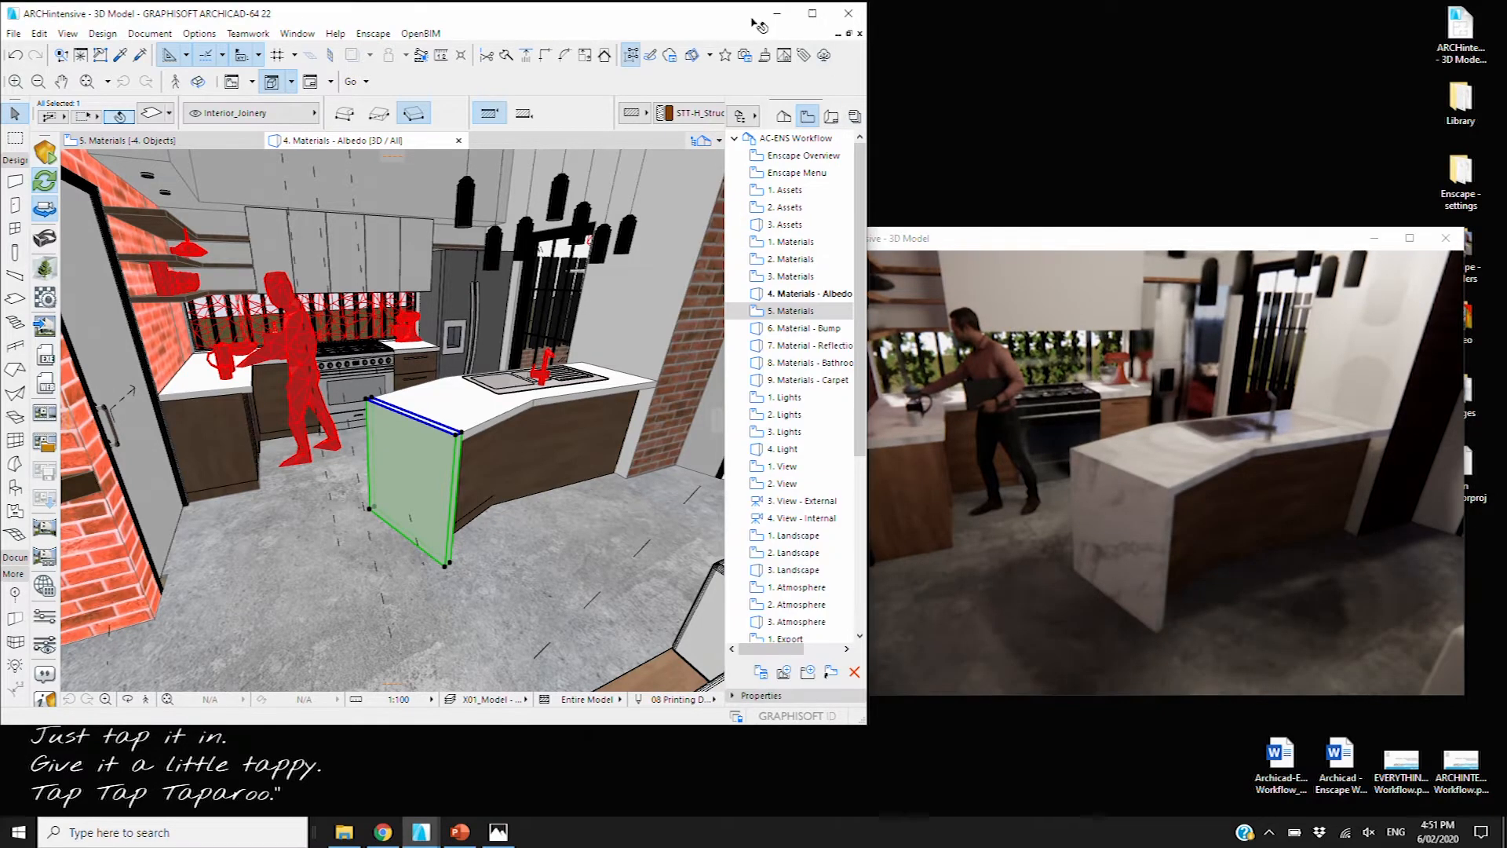
pyautogui.doubleClick(804, 328)
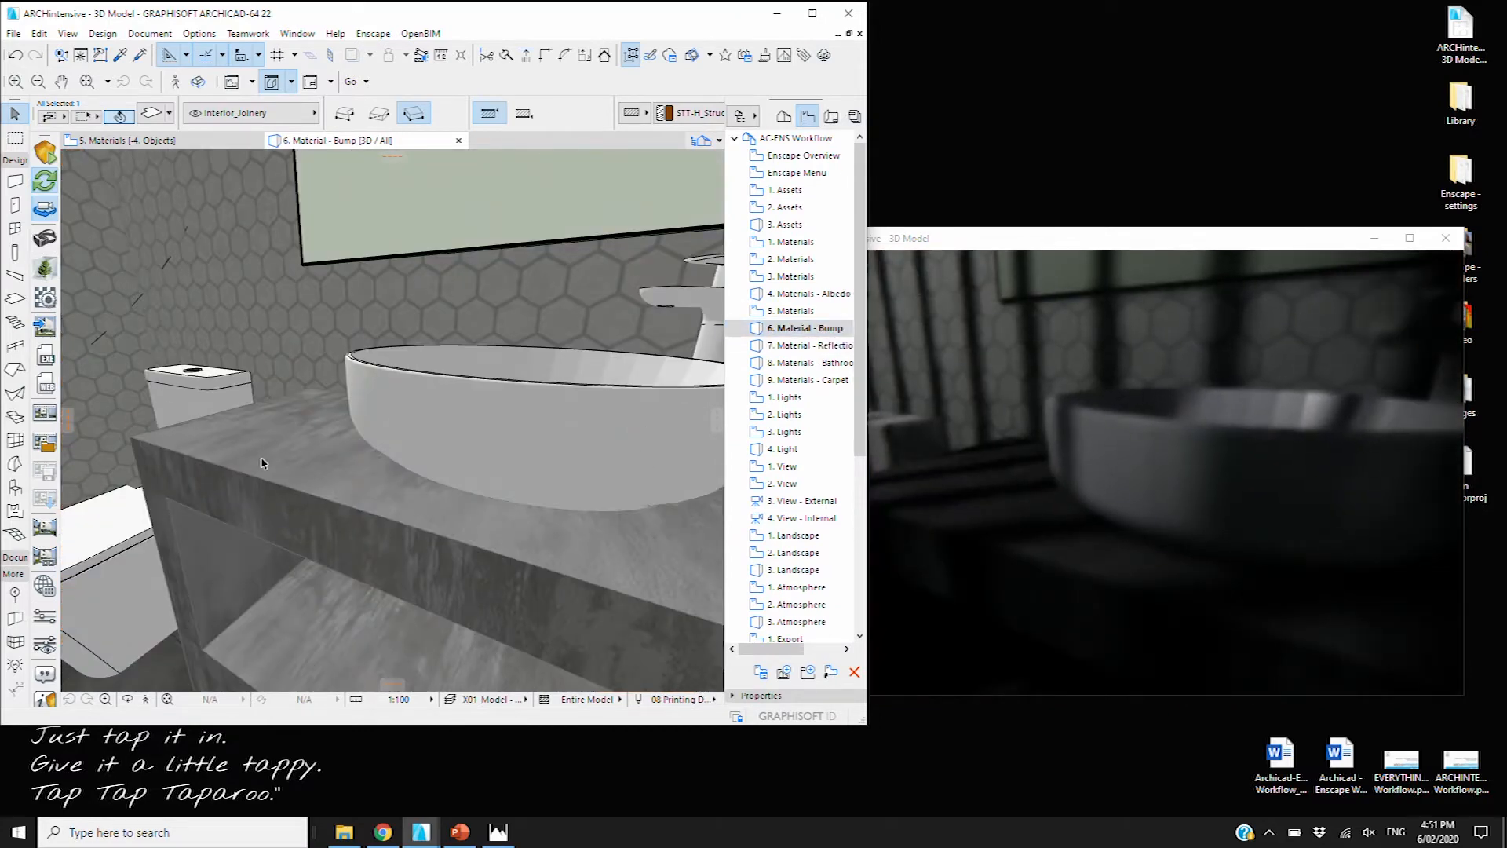
# Sweep Enscape's sun into the afternoon and back to late morning (about 11:39), then open Visual Settings
pyautogui.click(1126, 257)
pyautogui.press('u')
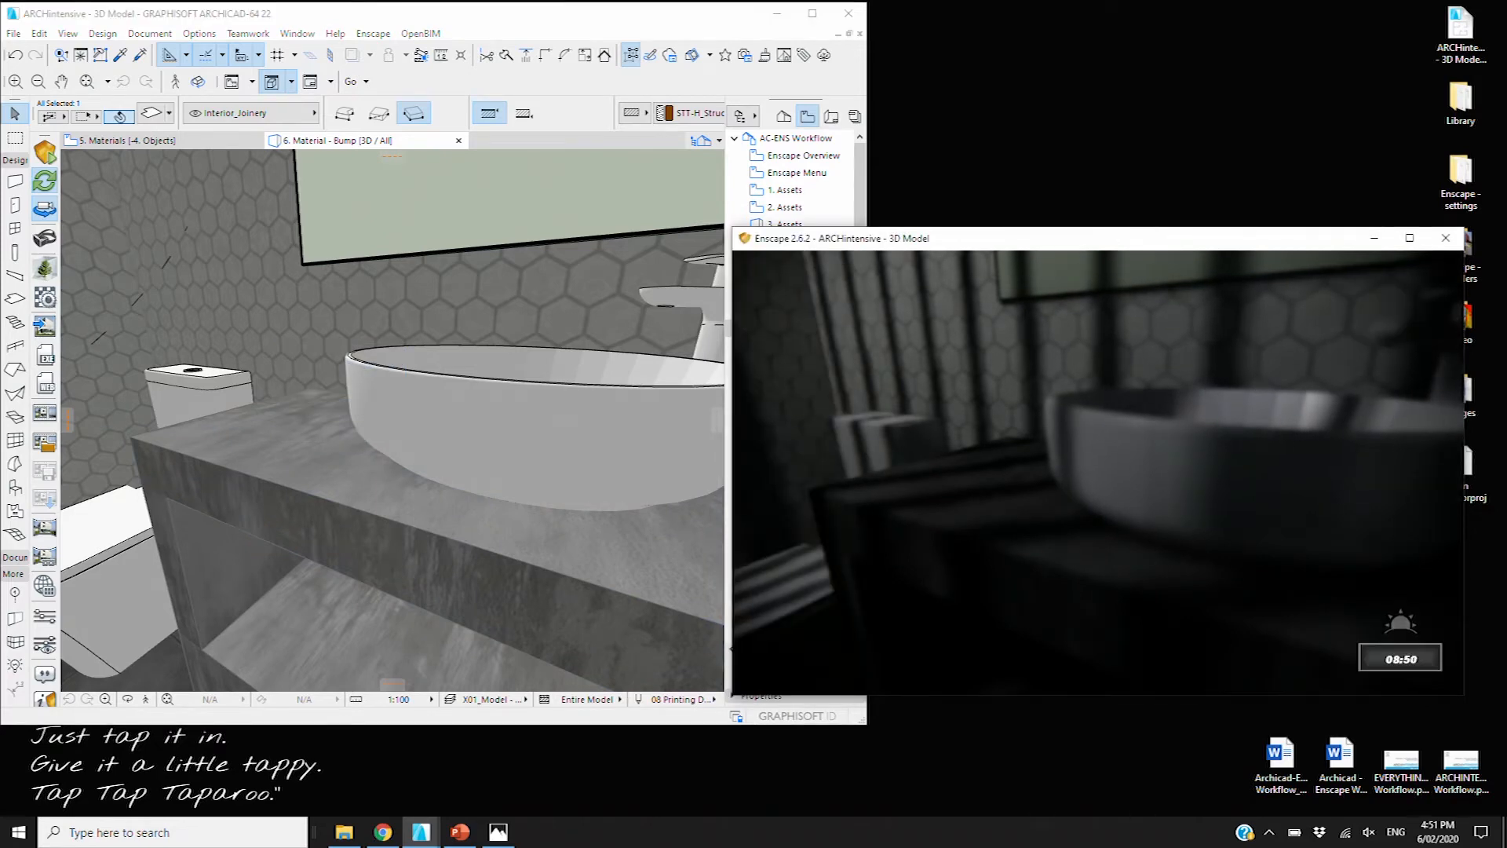
pyautogui.keyDown('shift'); pyautogui.moveTo(1012, 418); pyautogui.dragTo(934, 395, button='right'); pyautogui.keyUp('shift')
pyautogui.press('i')
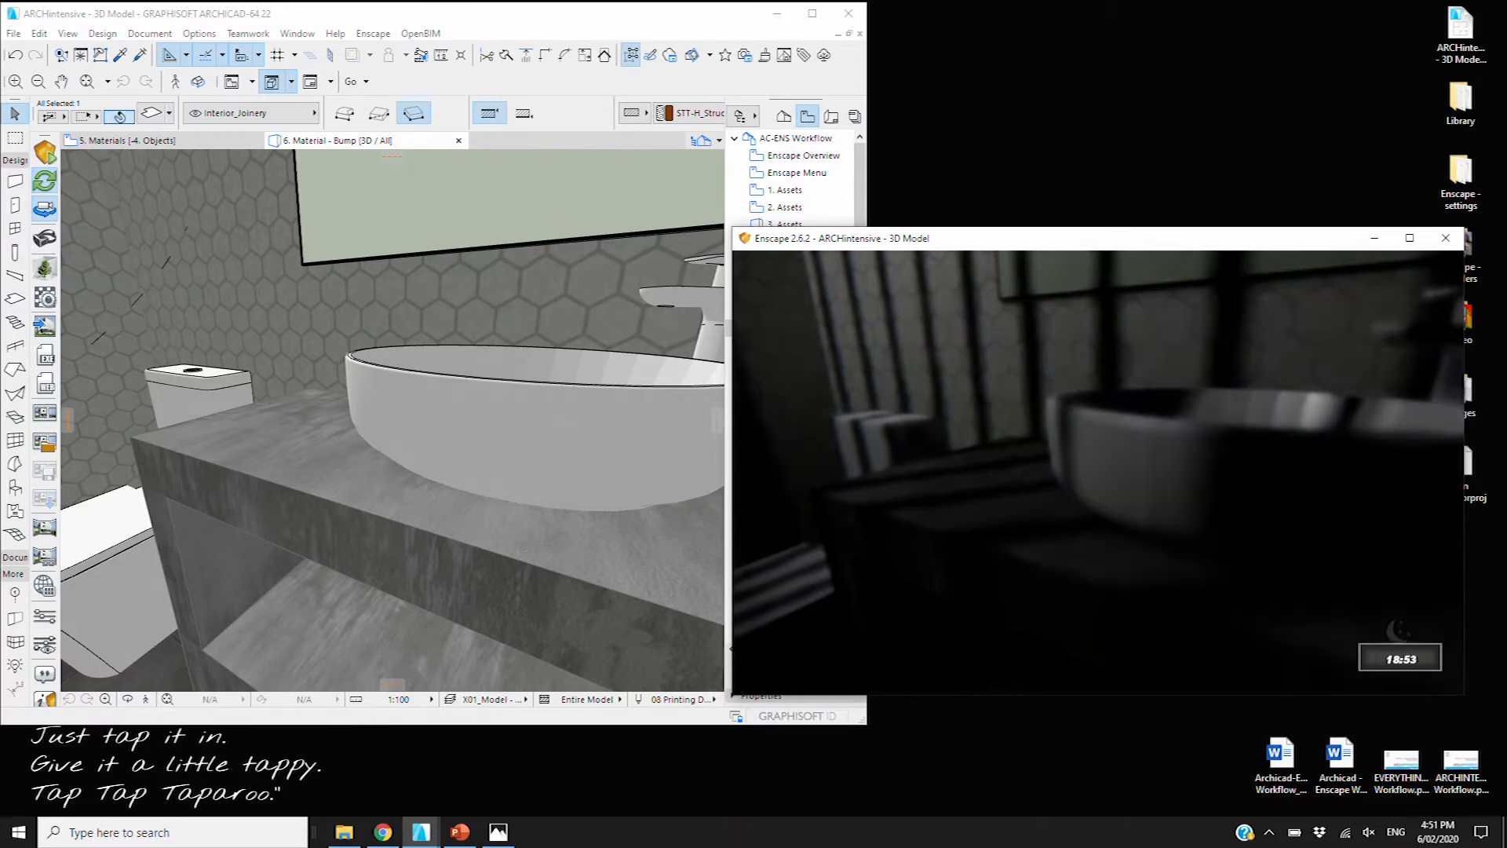
pyautogui.press('u')
pyautogui.press('u')
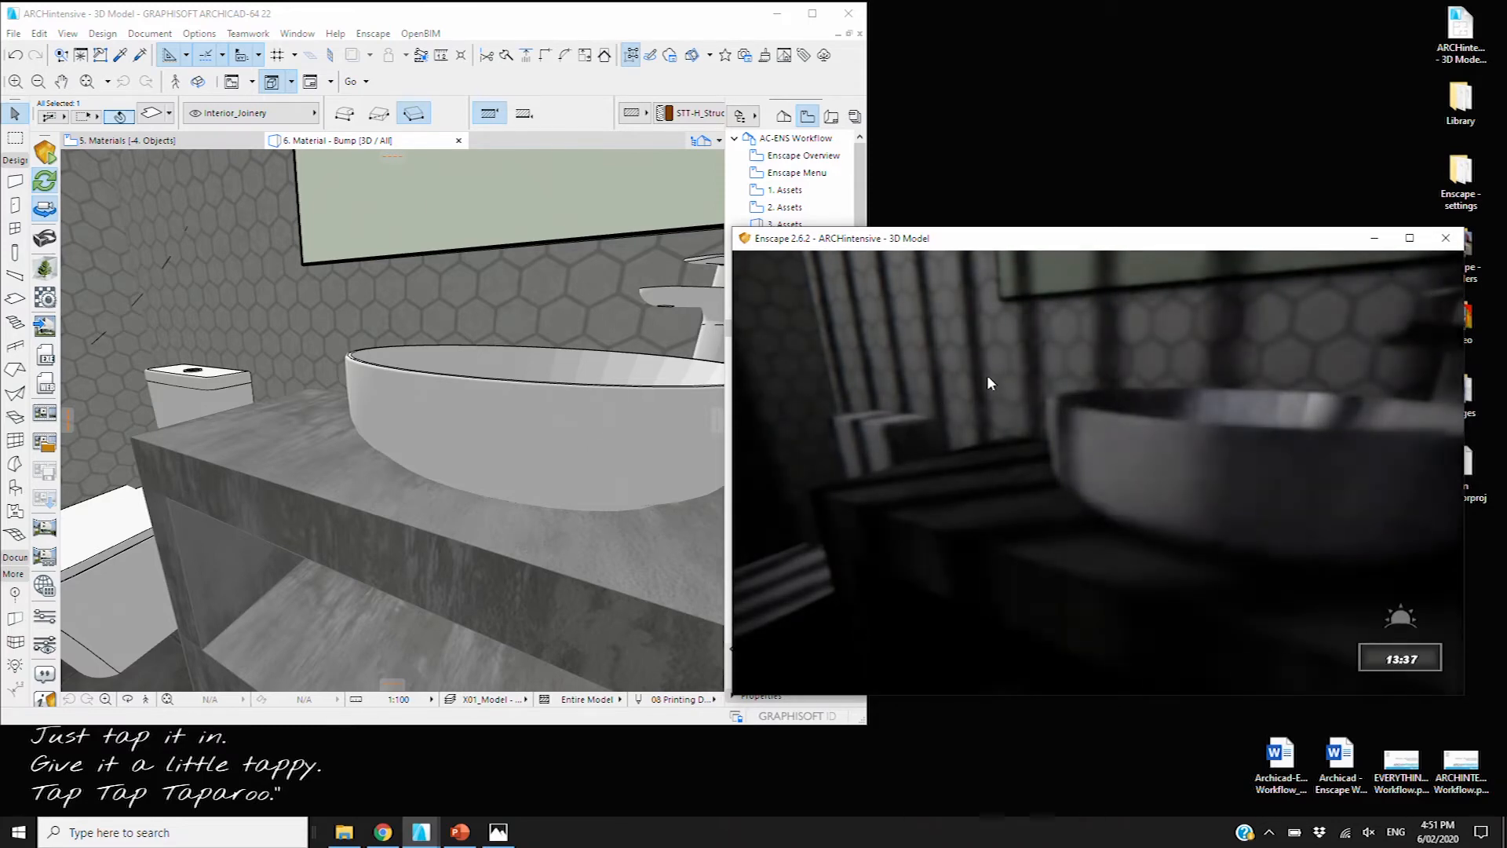
pyautogui.press('u')
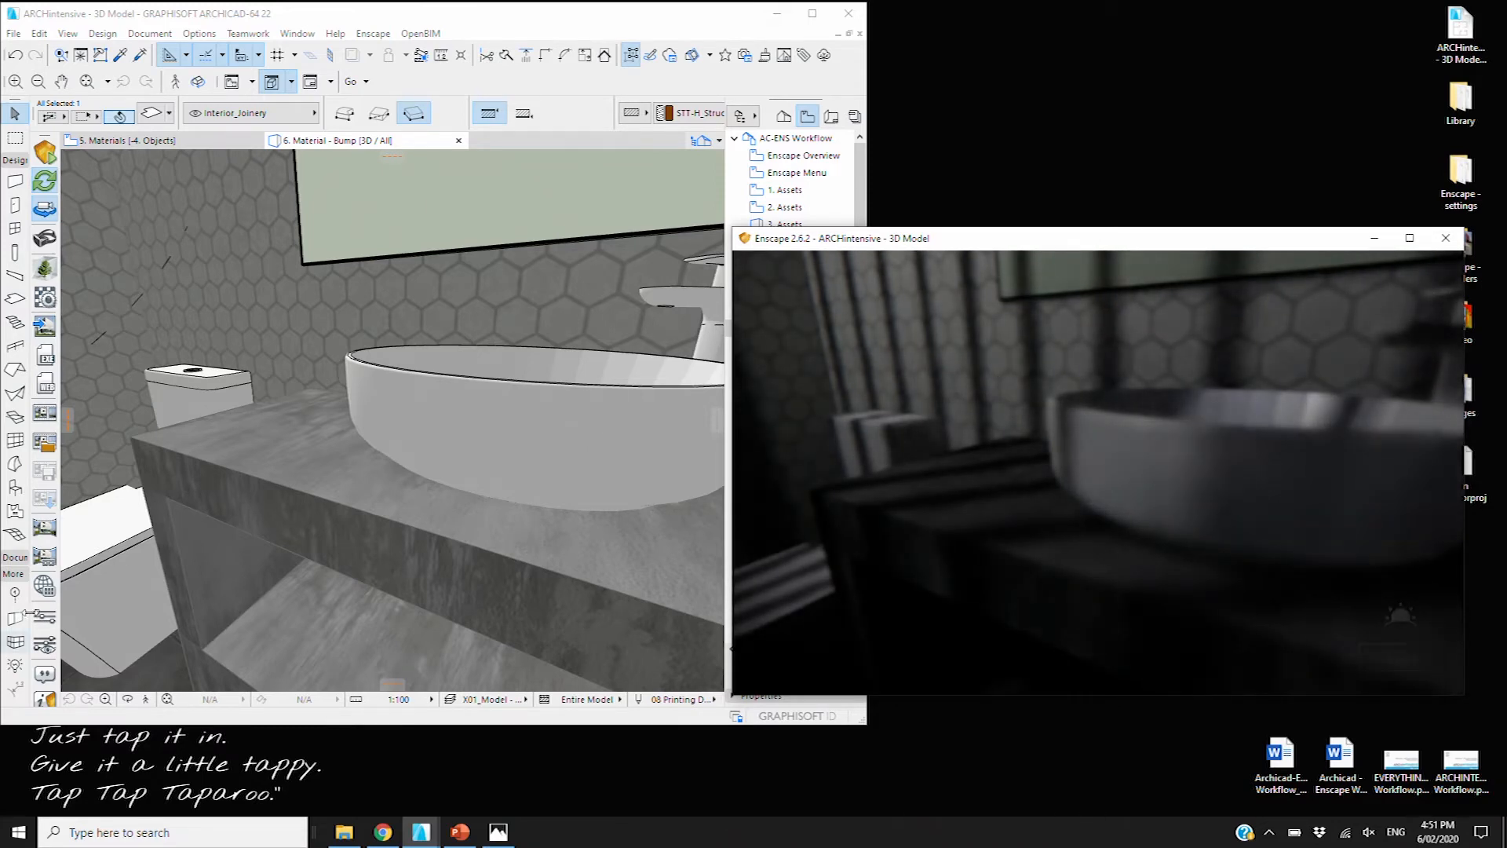
pyautogui.click(45, 647)
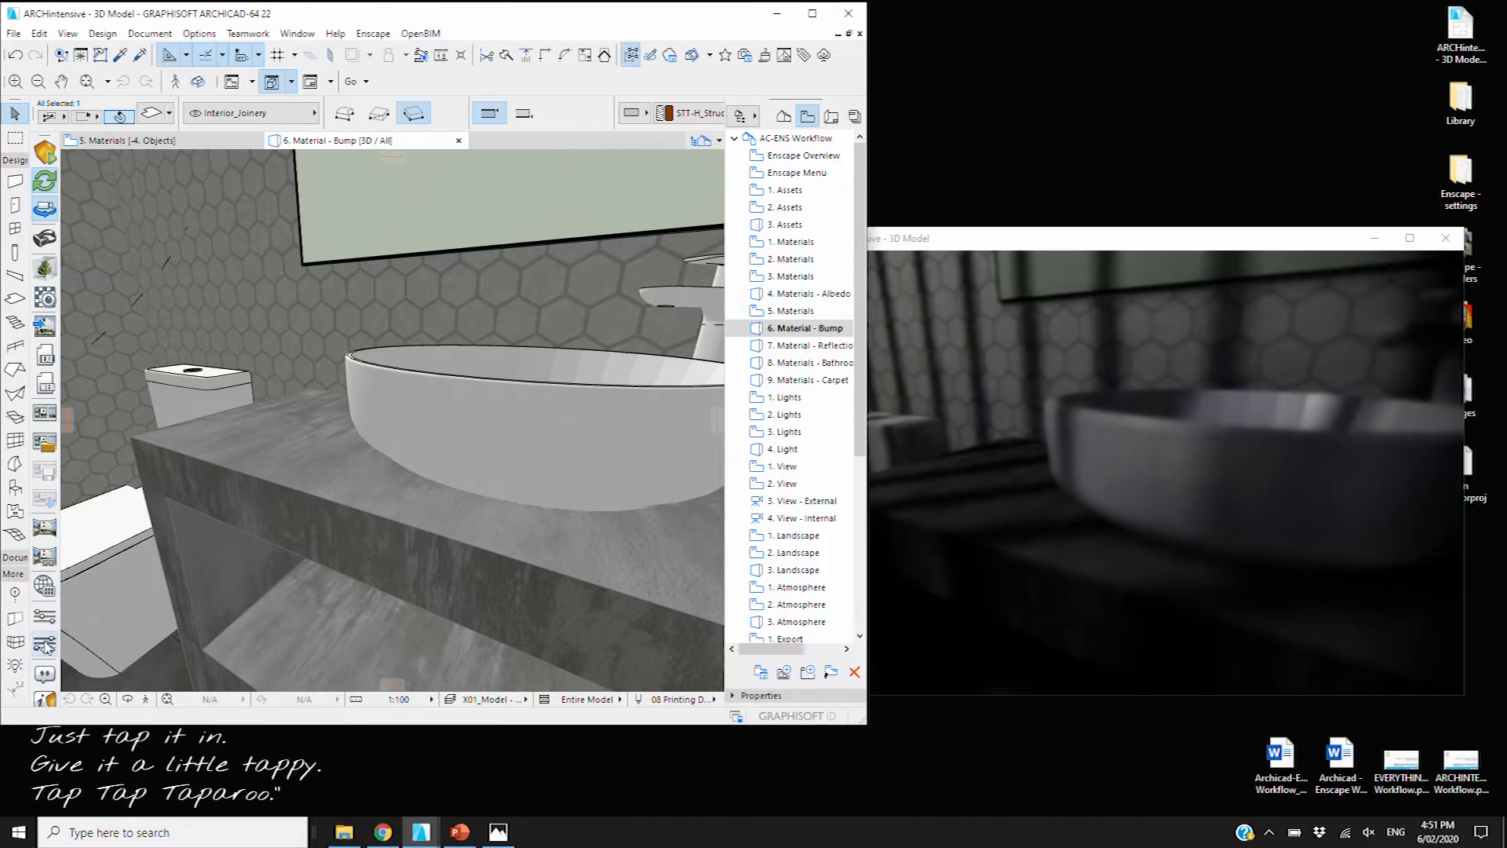
pyautogui.click(45, 644)
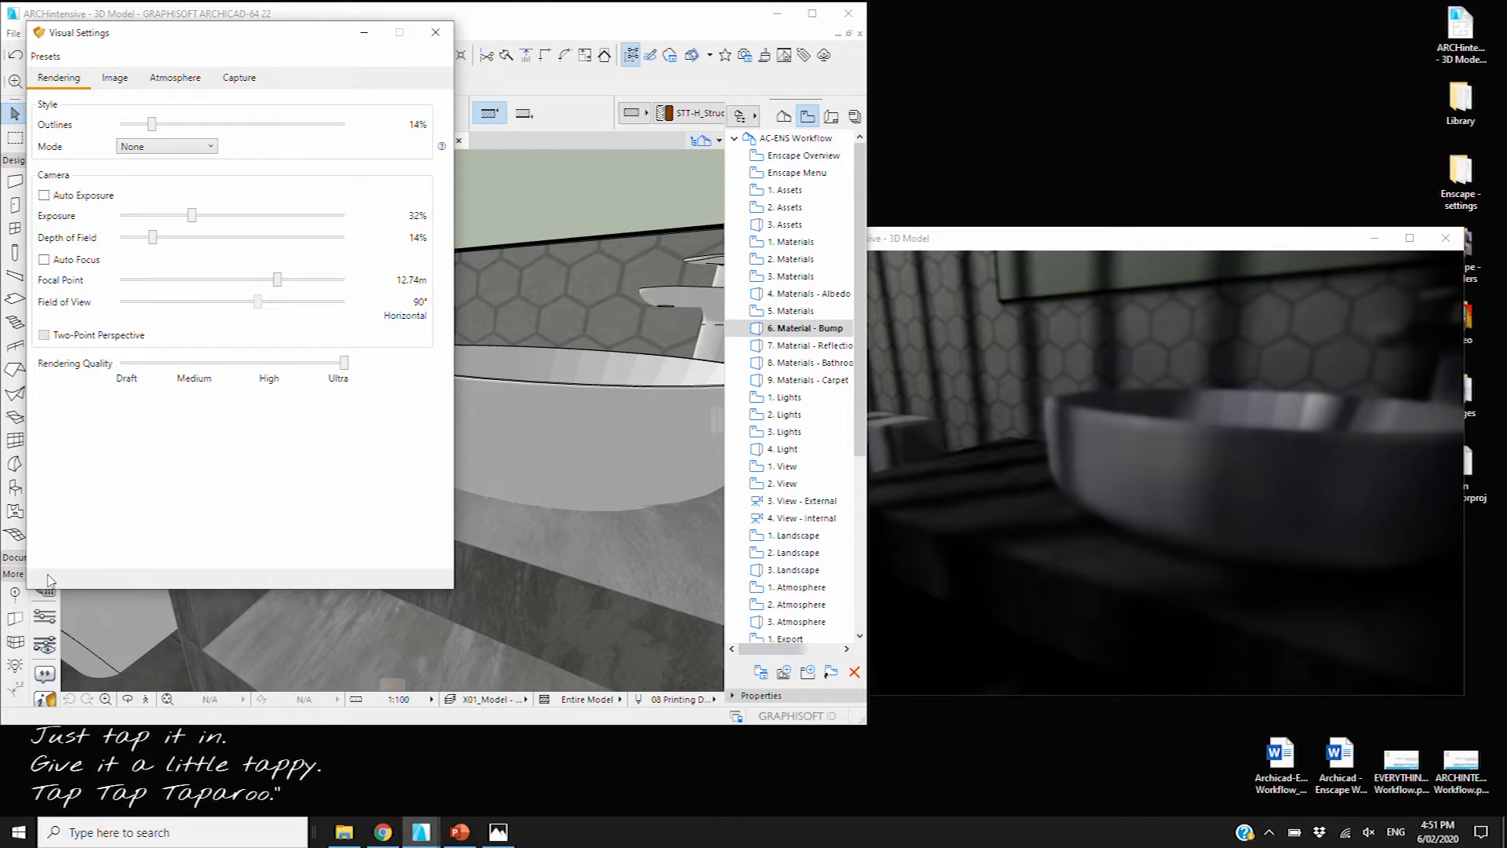
pyautogui.moveTo(188, 35); pyautogui.dragTo(568, 87)
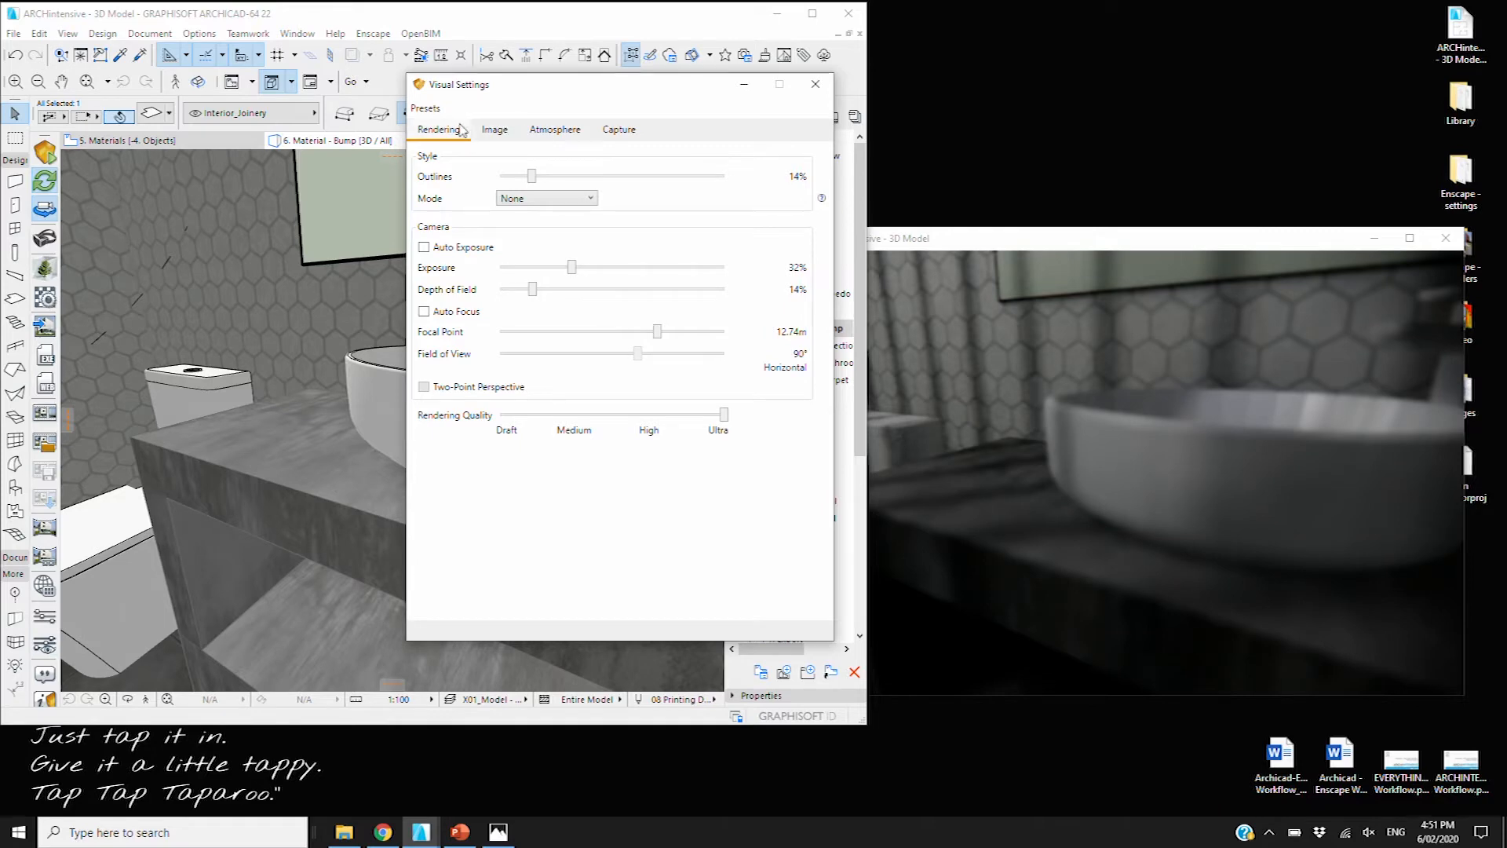
pyautogui.click(490, 130)
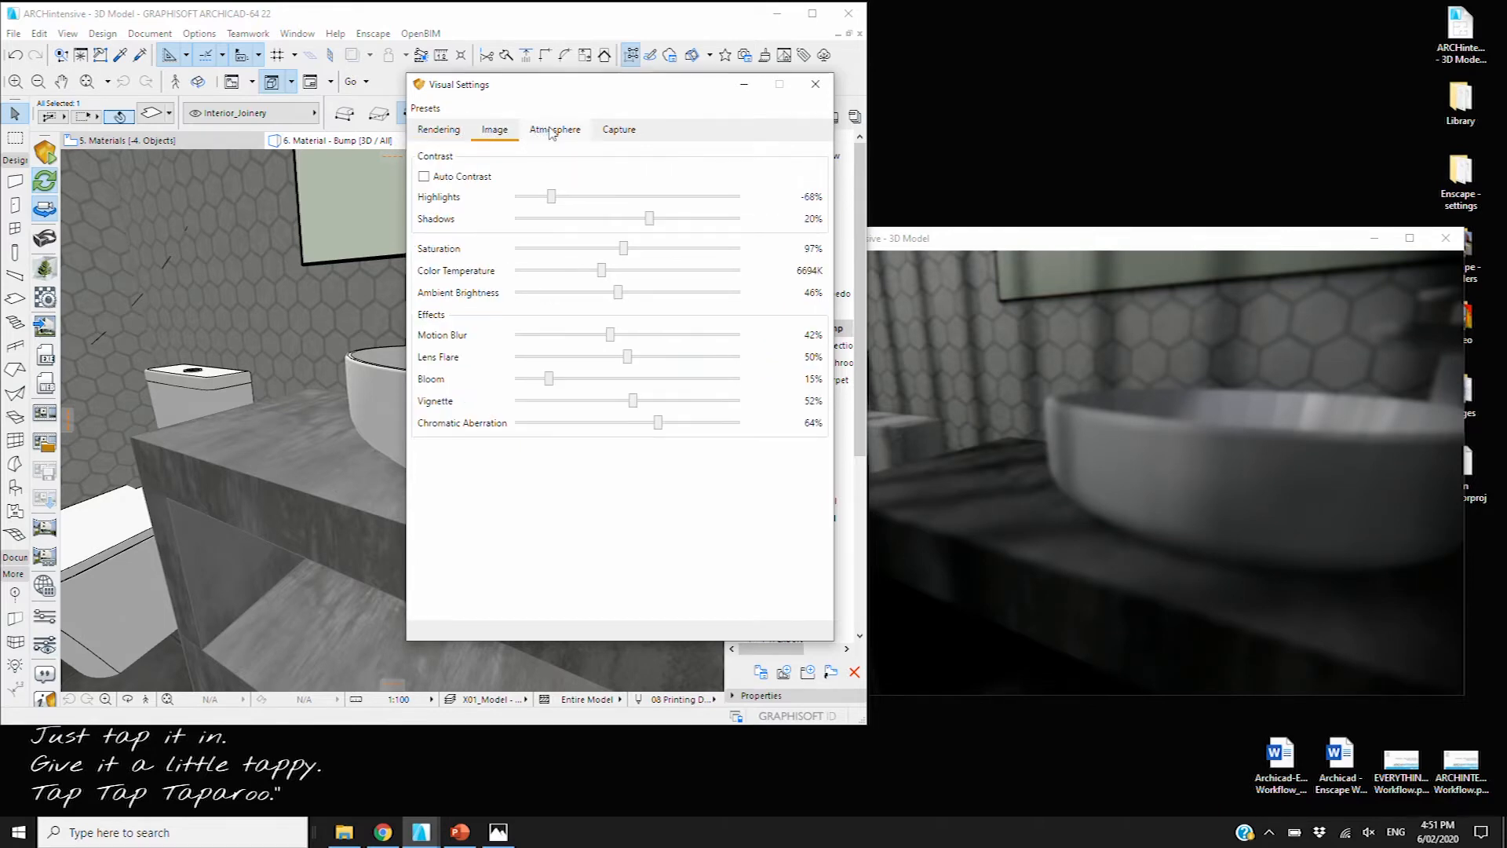
pyautogui.click(555, 129)
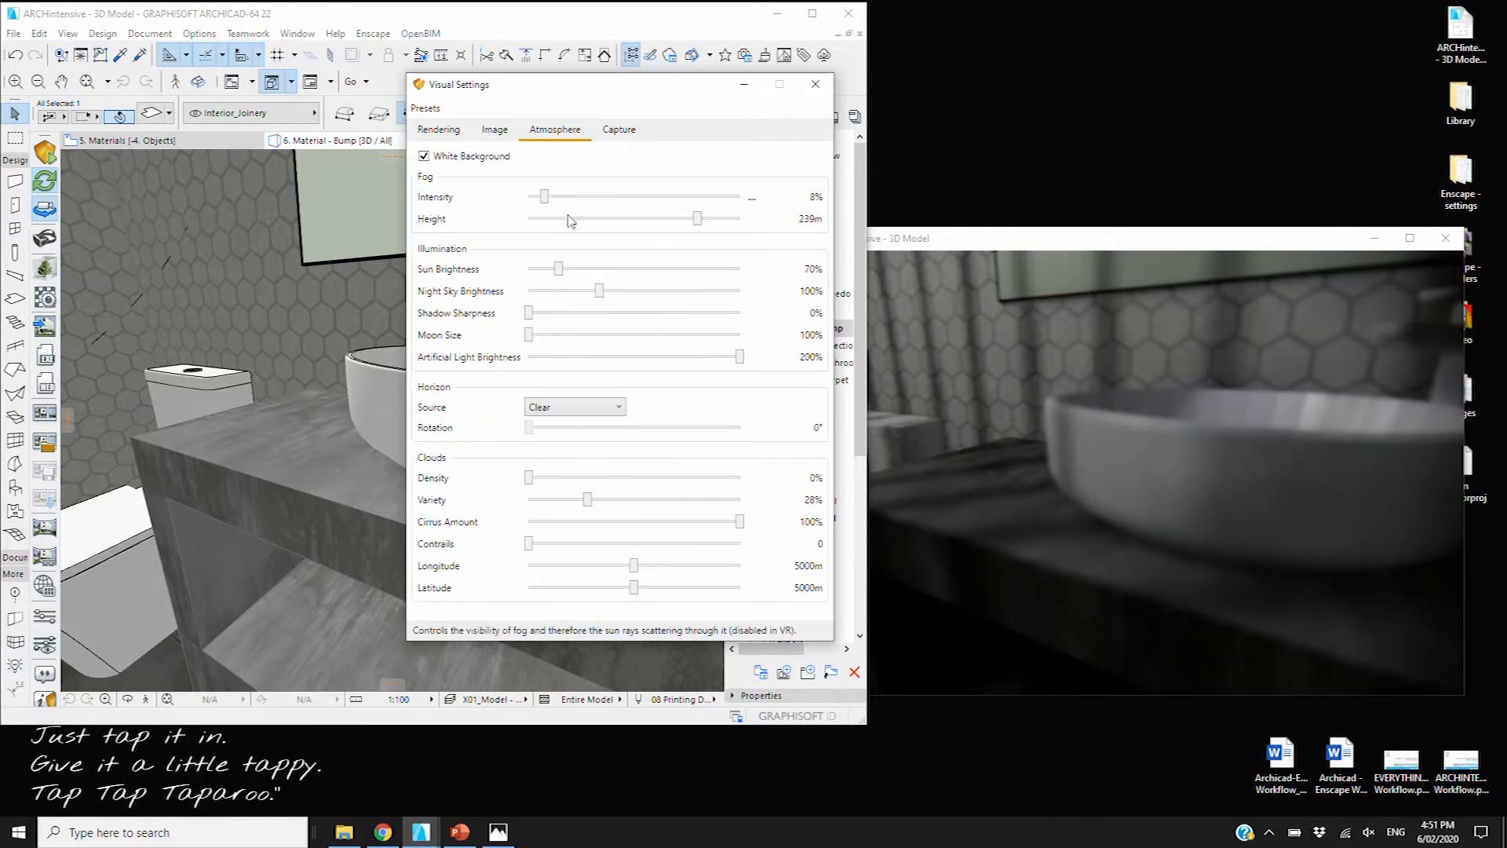
pyautogui.click(751, 358)
pyautogui.click(817, 85)
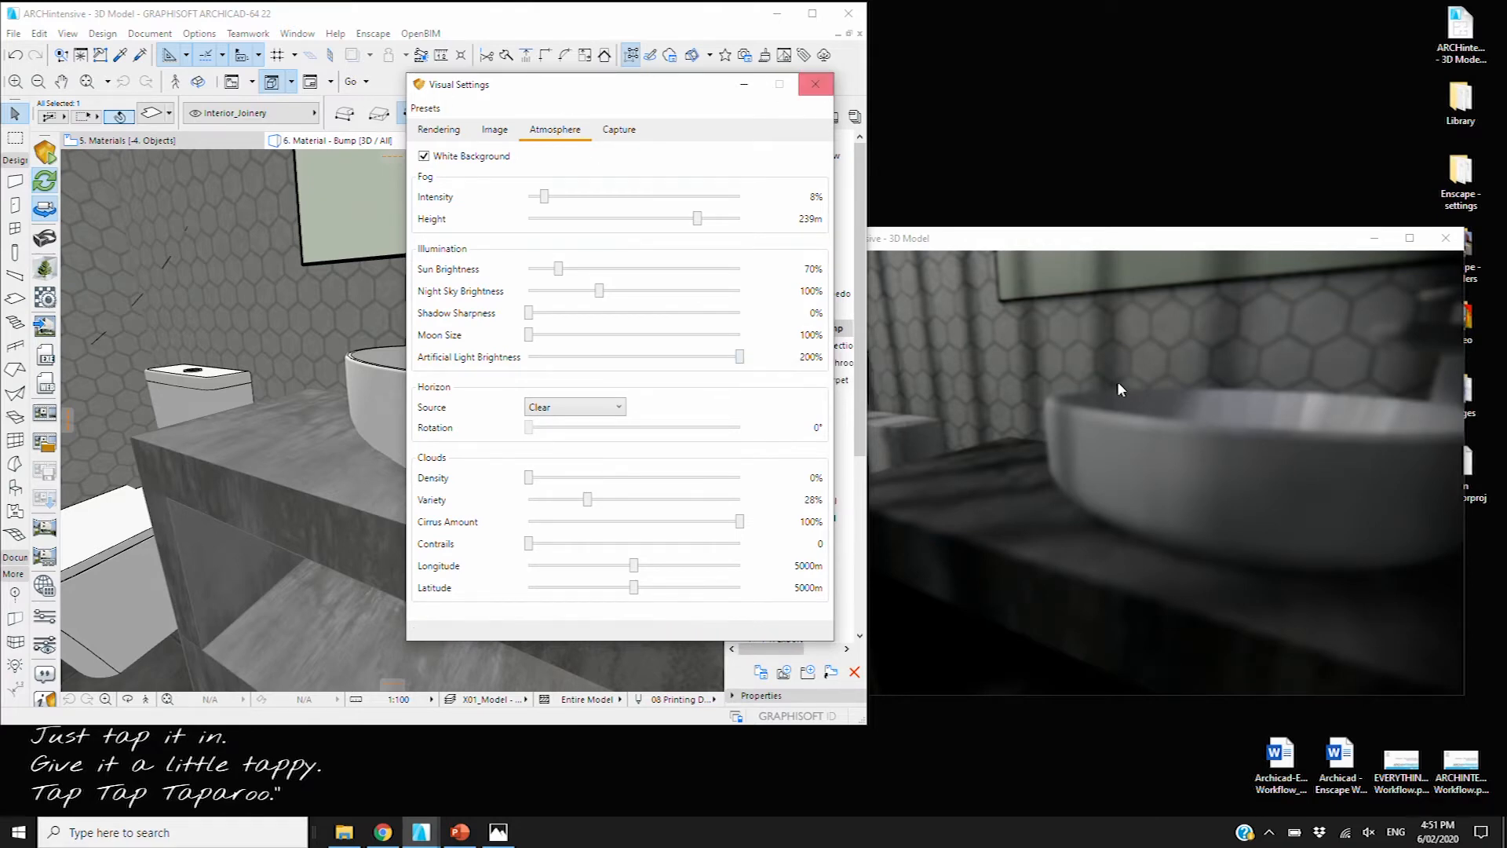
pyautogui.click(281, 445)
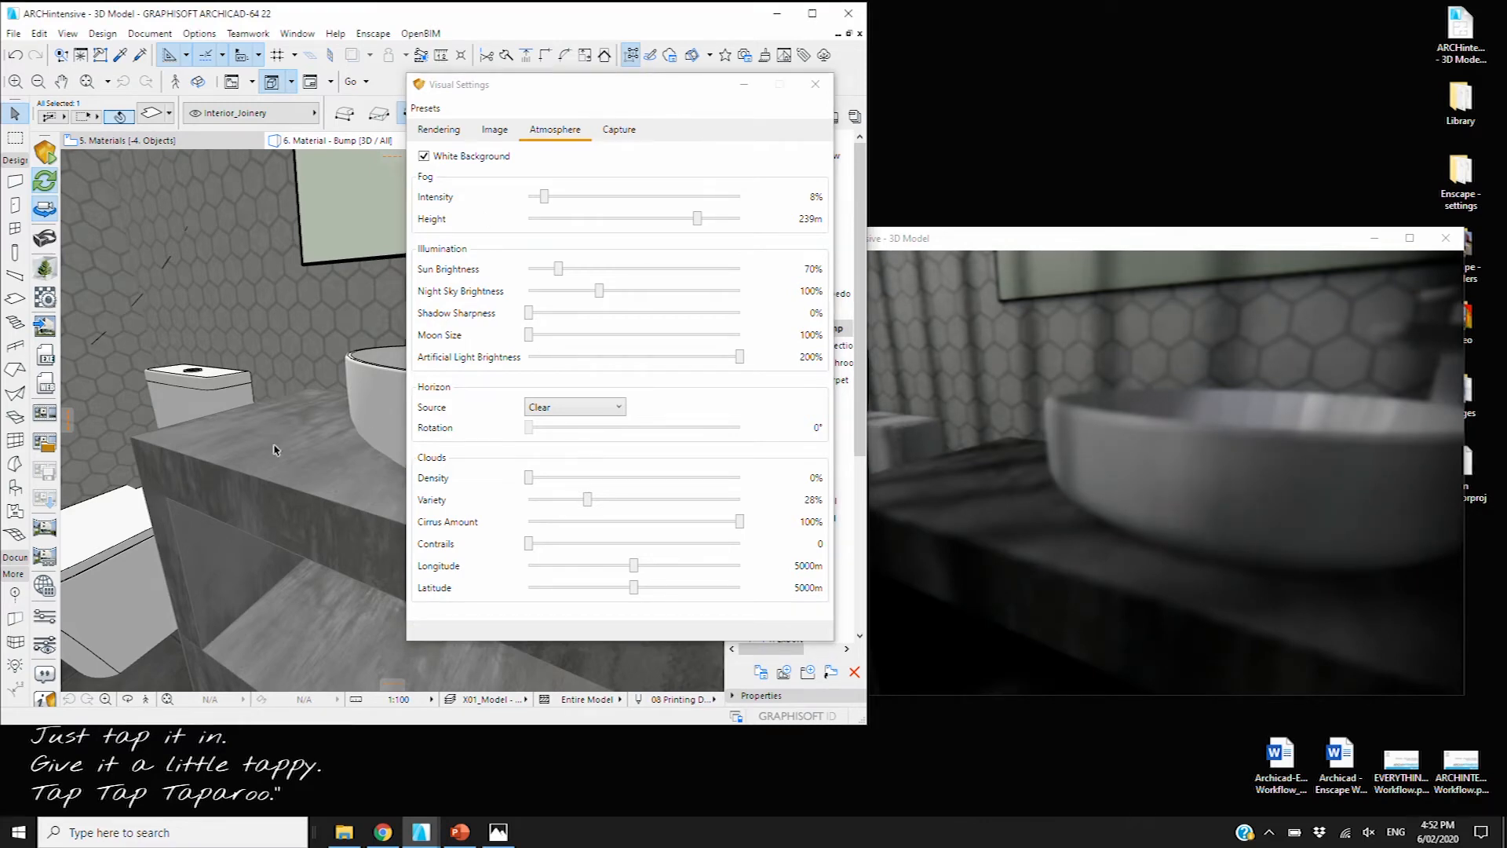
pyautogui.click(815, 84)
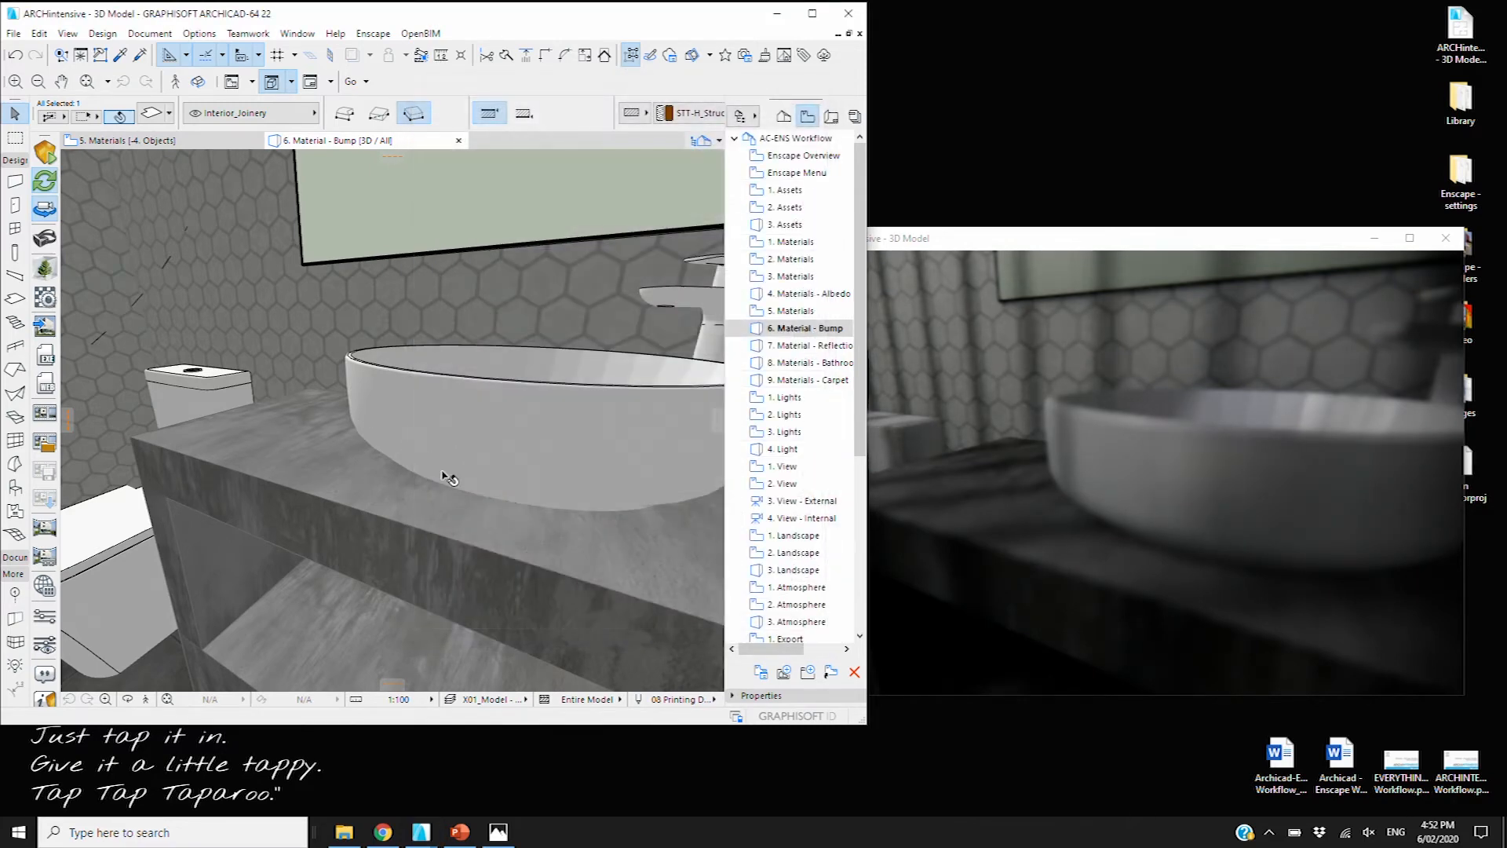
# Select the vanity countertop, then shift Enscape's time of day to pre-dawn night and back to morning
pyautogui.click(302, 492)
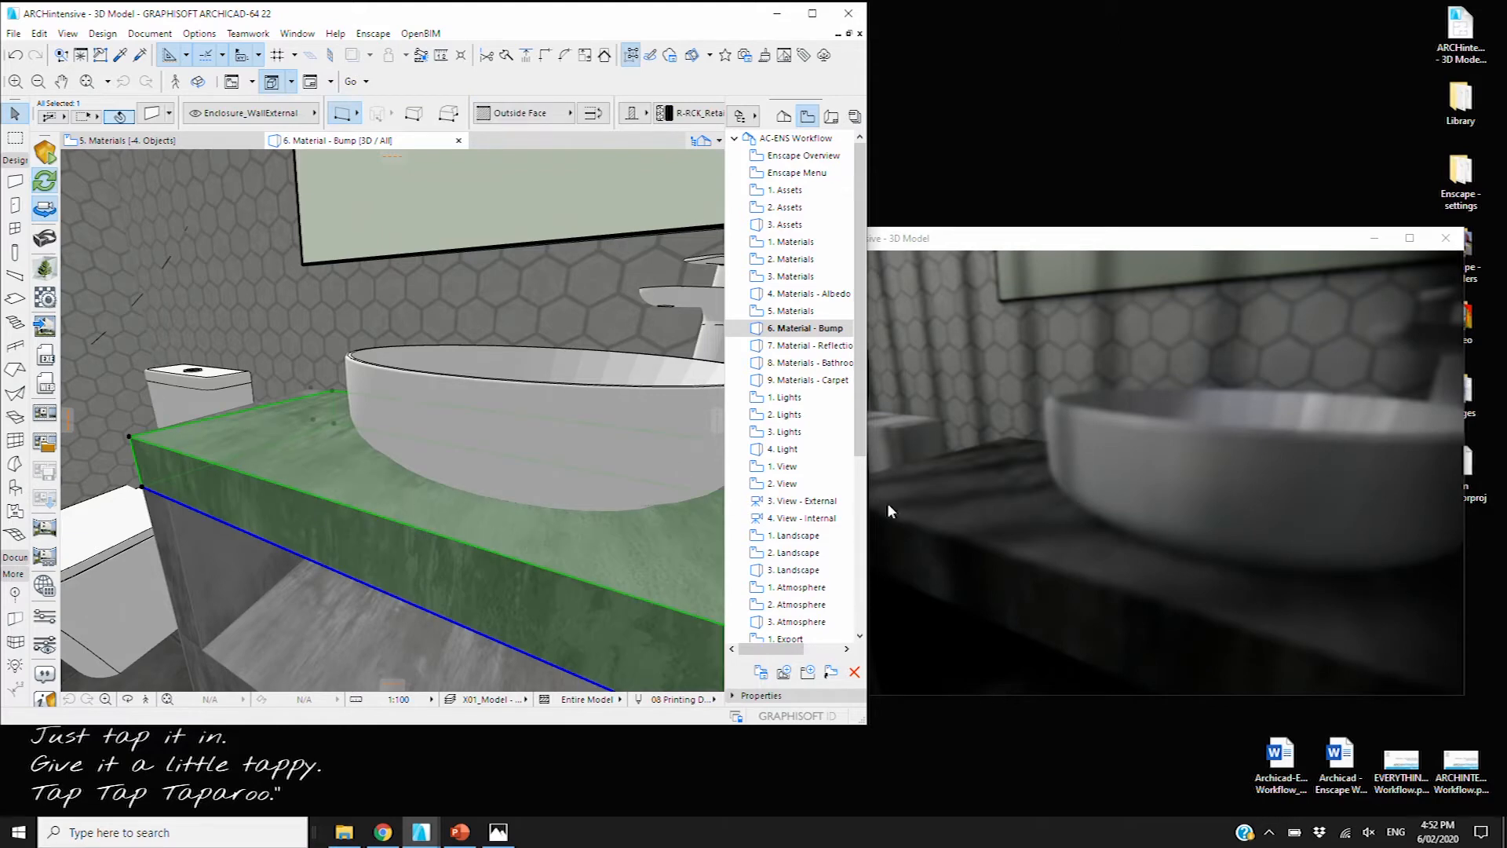
pyautogui.scroll(1, 1028, 538)
pyautogui.scroll(-3, 1029, 539)
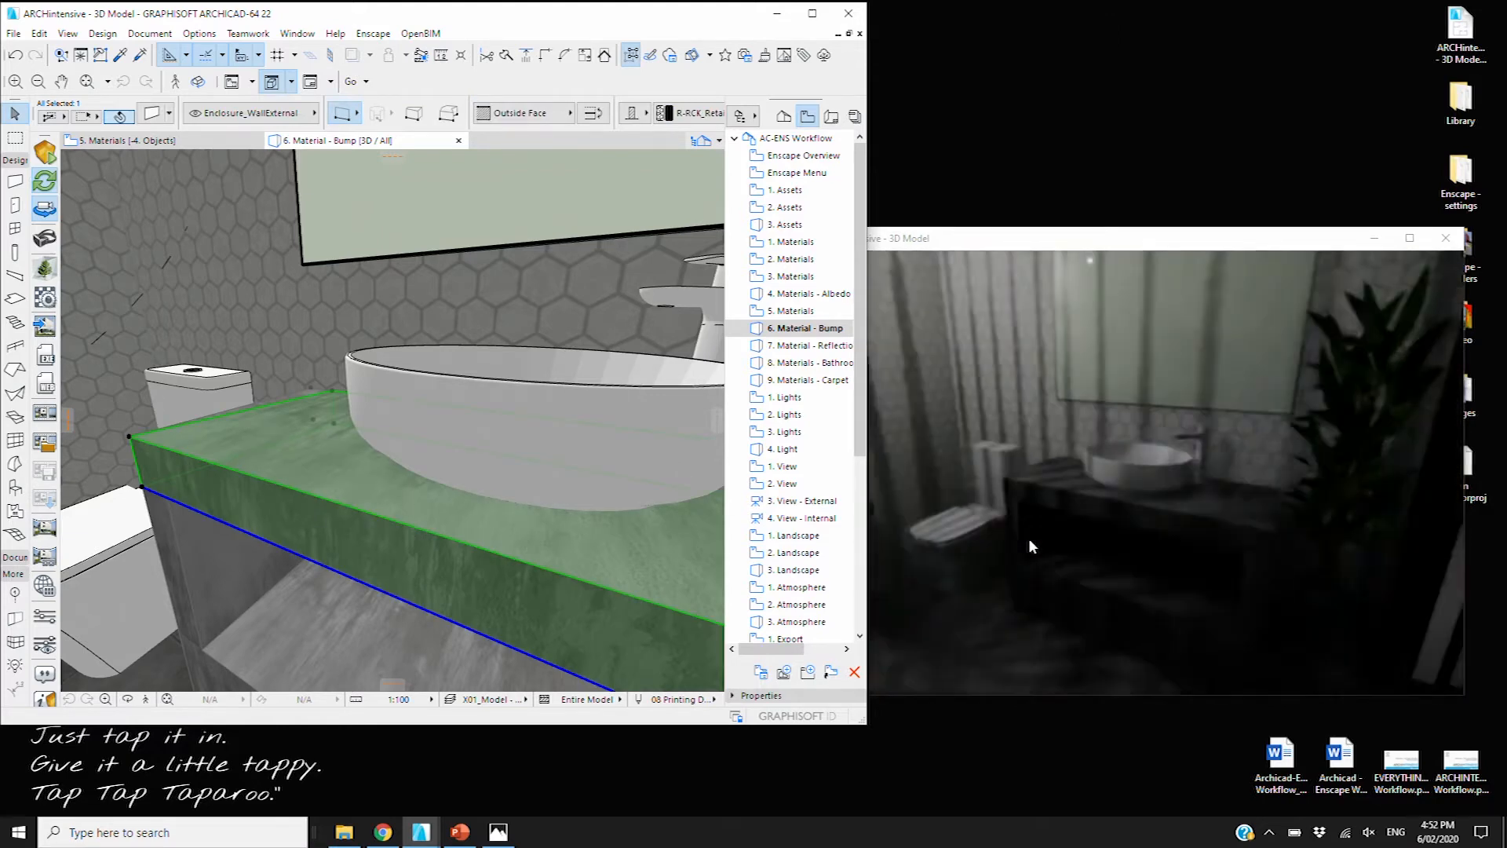
pyautogui.scroll(2, 1135, 538)
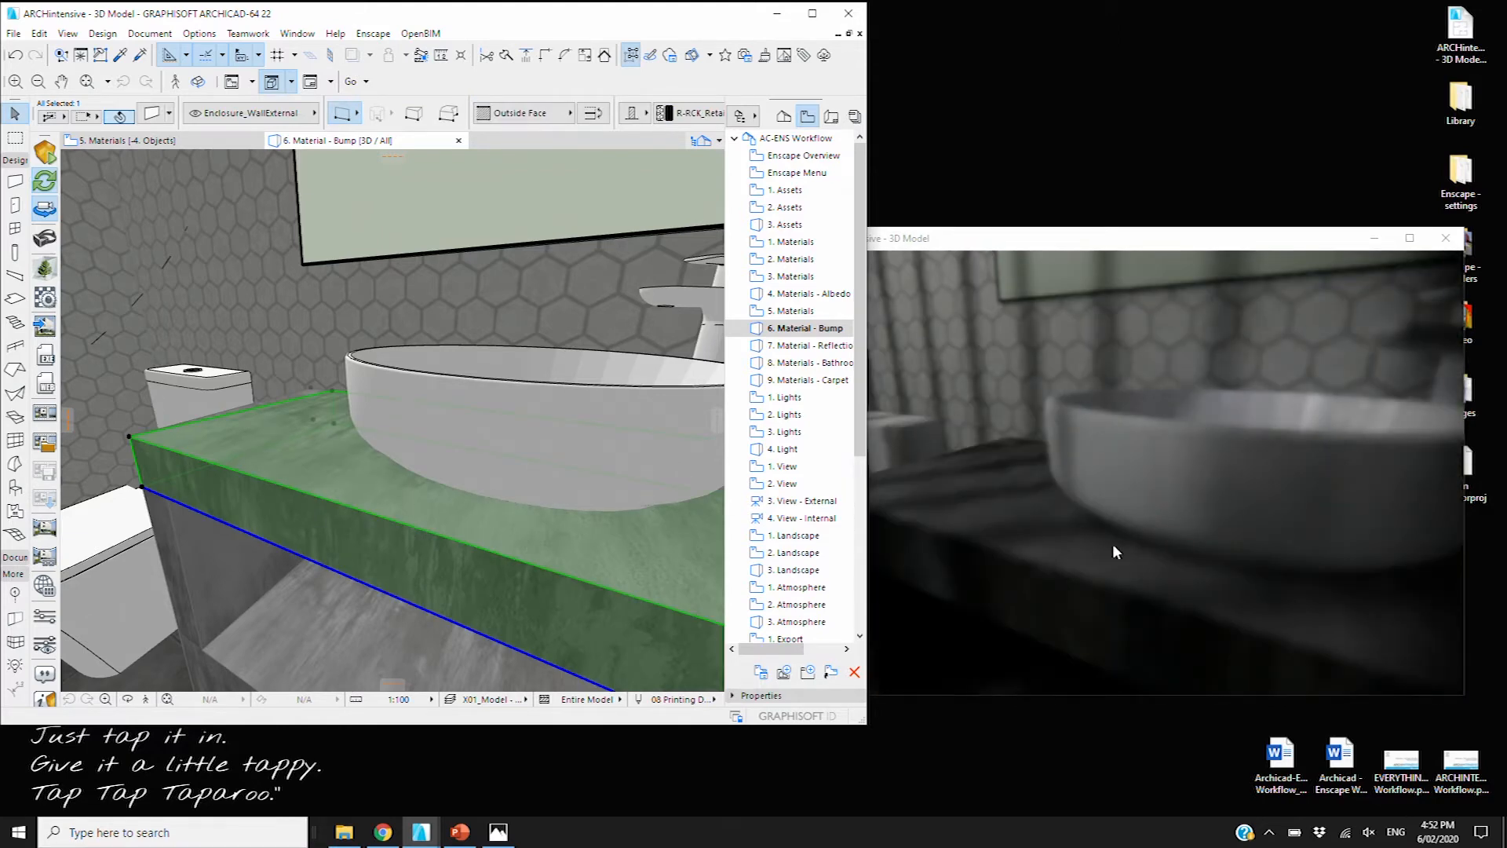
pyautogui.click(1105, 440)
pyautogui.keyDown('shift'); pyautogui.moveTo(1246, 437); pyautogui.dragTo(1286, 451, button='right'); pyautogui.keyUp('shift')
pyautogui.keyDown('shift'); pyautogui.moveTo(970, 360); pyautogui.dragTo(944, 360, button='right'); pyautogui.keyUp('shift')
# Advance the Enscape sun into the afternoon and fine-tune the time of day
pyautogui.click(705, 395)
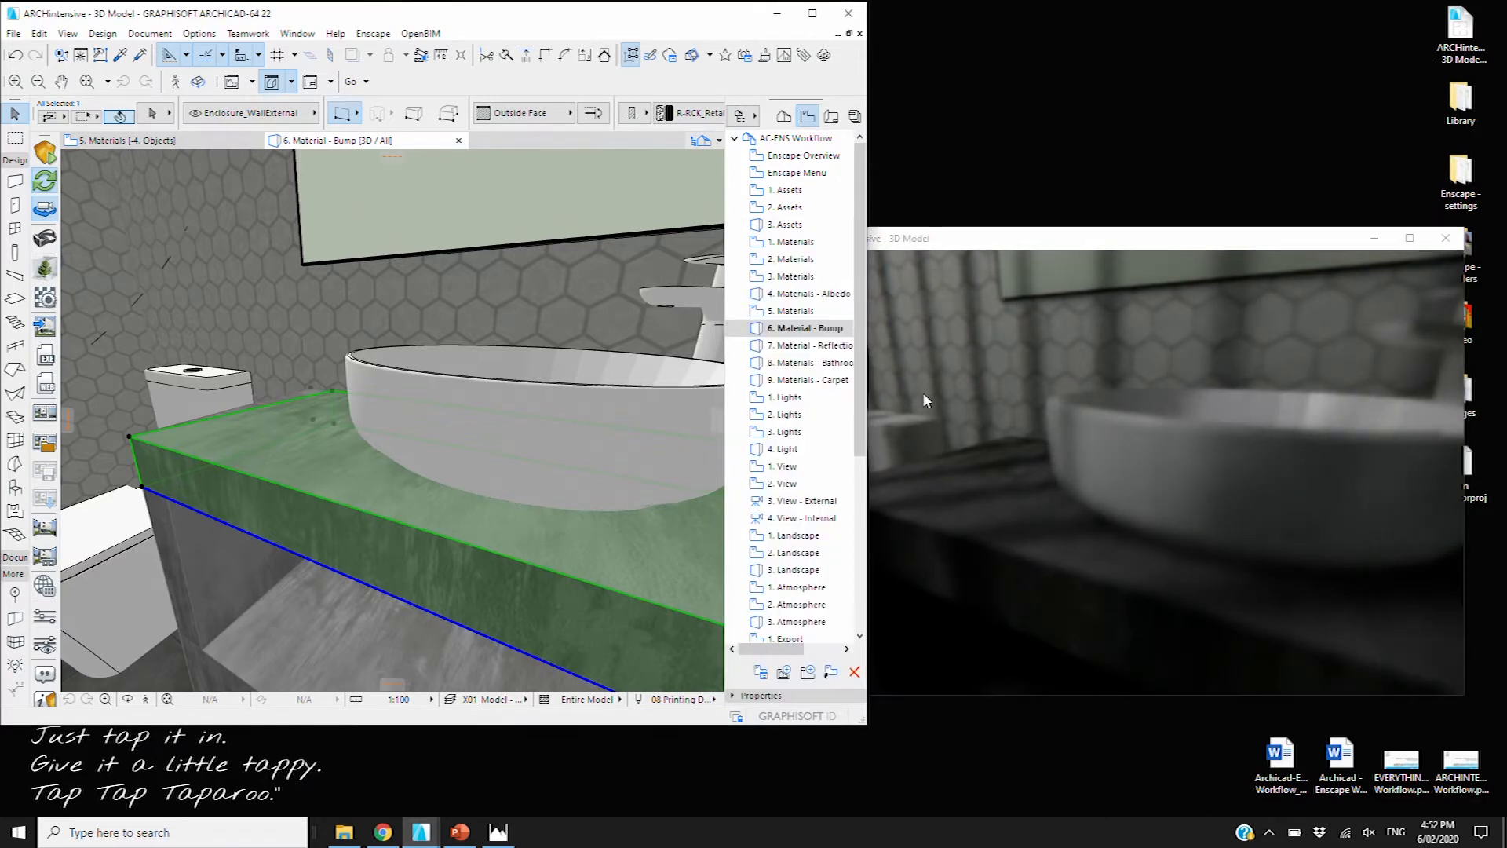
pyautogui.click(1019, 374)
pyautogui.moveTo(922, 397)
pyautogui.keyDown('shift'); pyautogui.mouseDown(button='right')
pyautogui.moveTo(904, 397)
pyautogui.moveTo(931, 388)
pyautogui.mouseUp(button='right'); pyautogui.keyUp('shift')
pyautogui.keyDown('shift'); pyautogui.moveTo(776, 386); pyautogui.dragTo(808, 378, button='right'); pyautogui.keyUp('shift')
pyautogui.keyDown('shift'); pyautogui.moveTo(973, 384); pyautogui.dragTo(958, 384, button='right'); pyautogui.keyUp('shift')
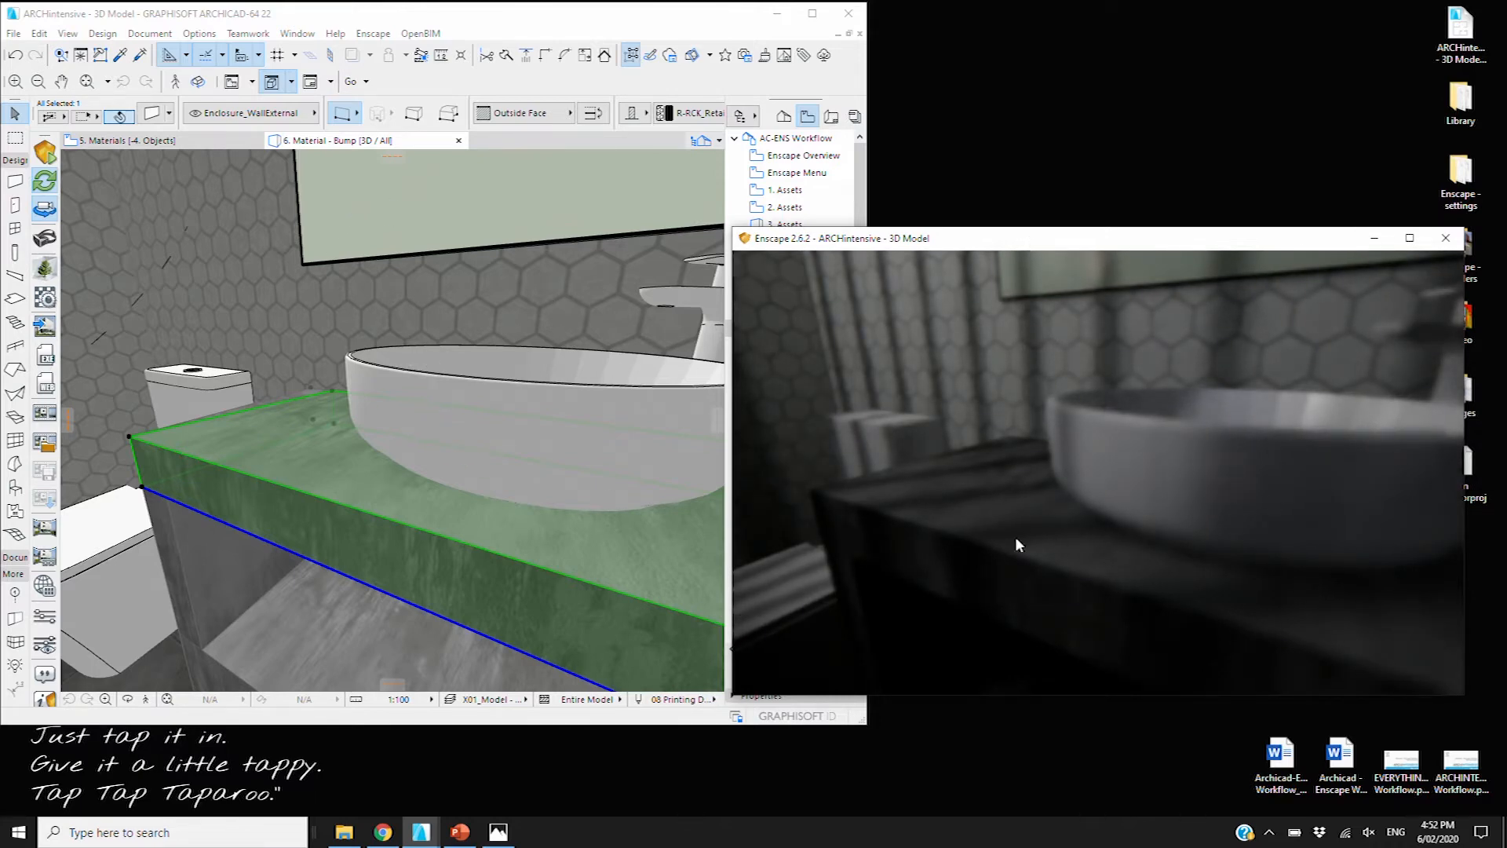
# Select the back wall behind the basin and open the saved 7. Material - Reflection view
pyautogui.click(390, 373)
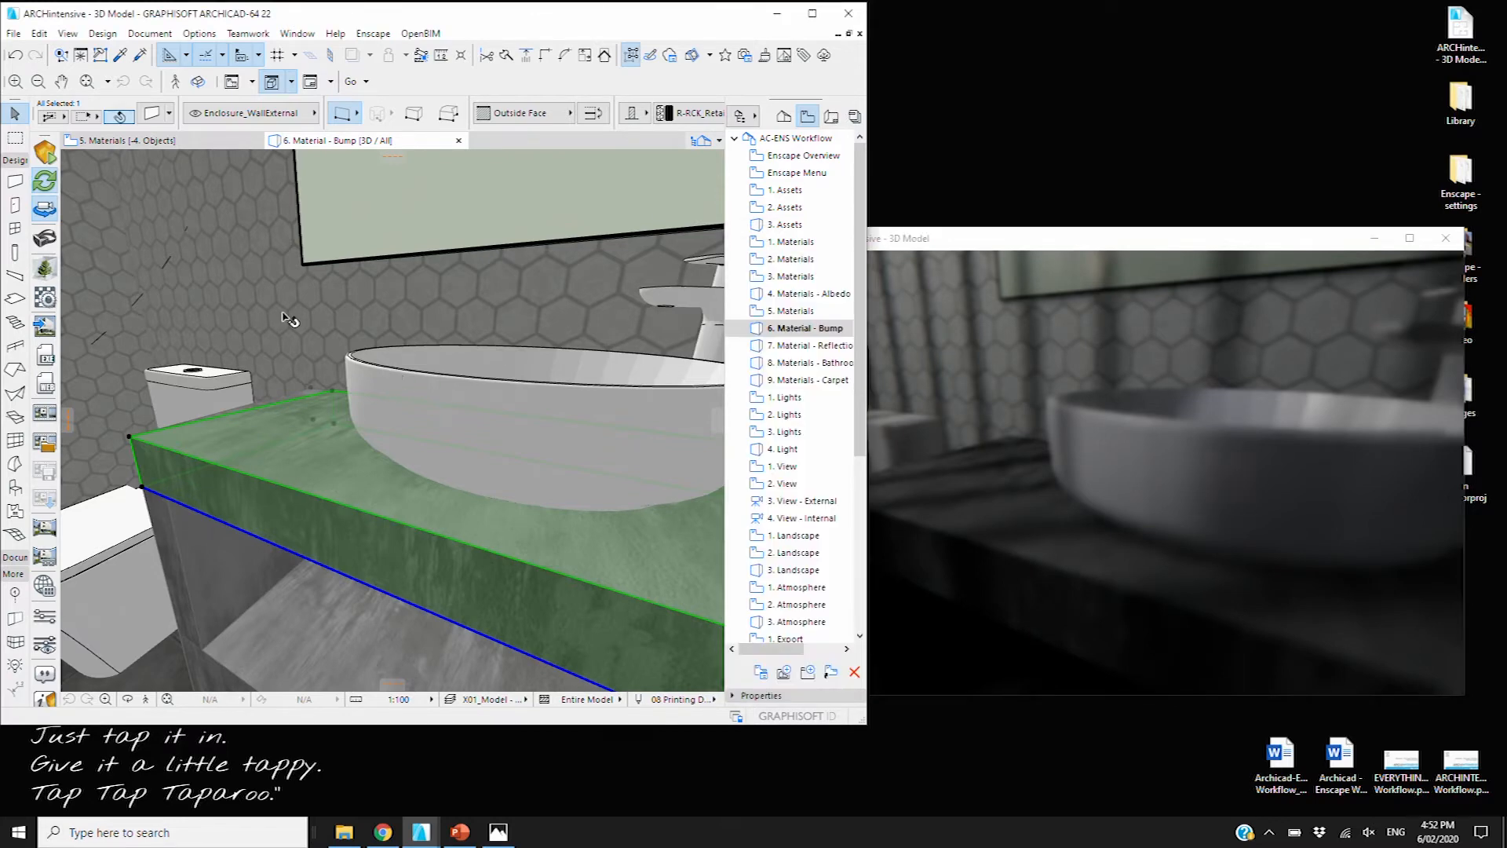
pyautogui.click(354, 372)
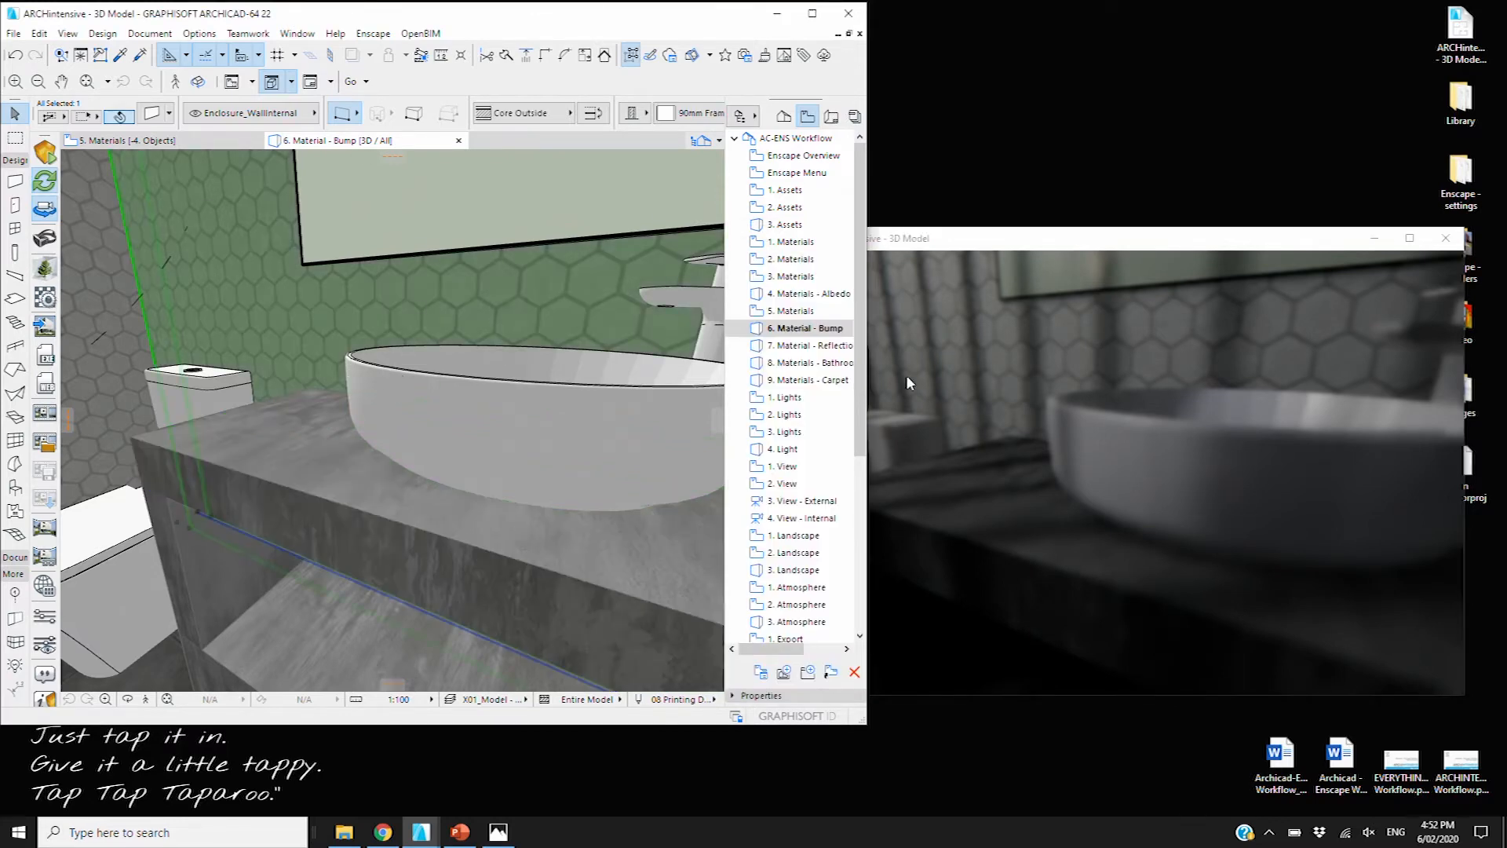
pyautogui.doubleClick(813, 347)
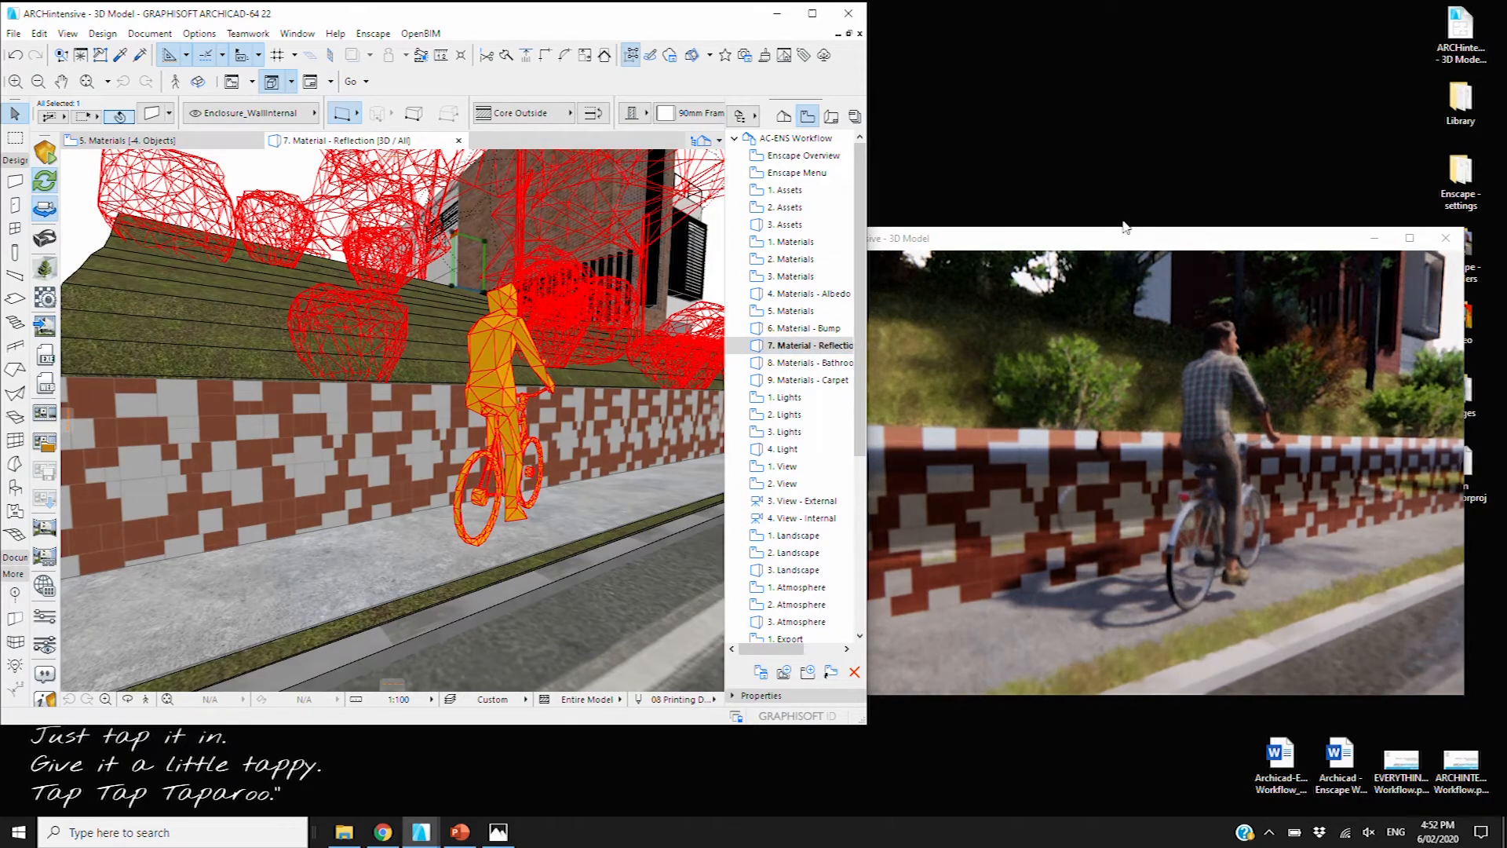
# Reposition the Enscape window, select the brick retaining wall and open the Enscape Materials editor
pyautogui.moveTo(1124, 238); pyautogui.dragTo(989, 238)
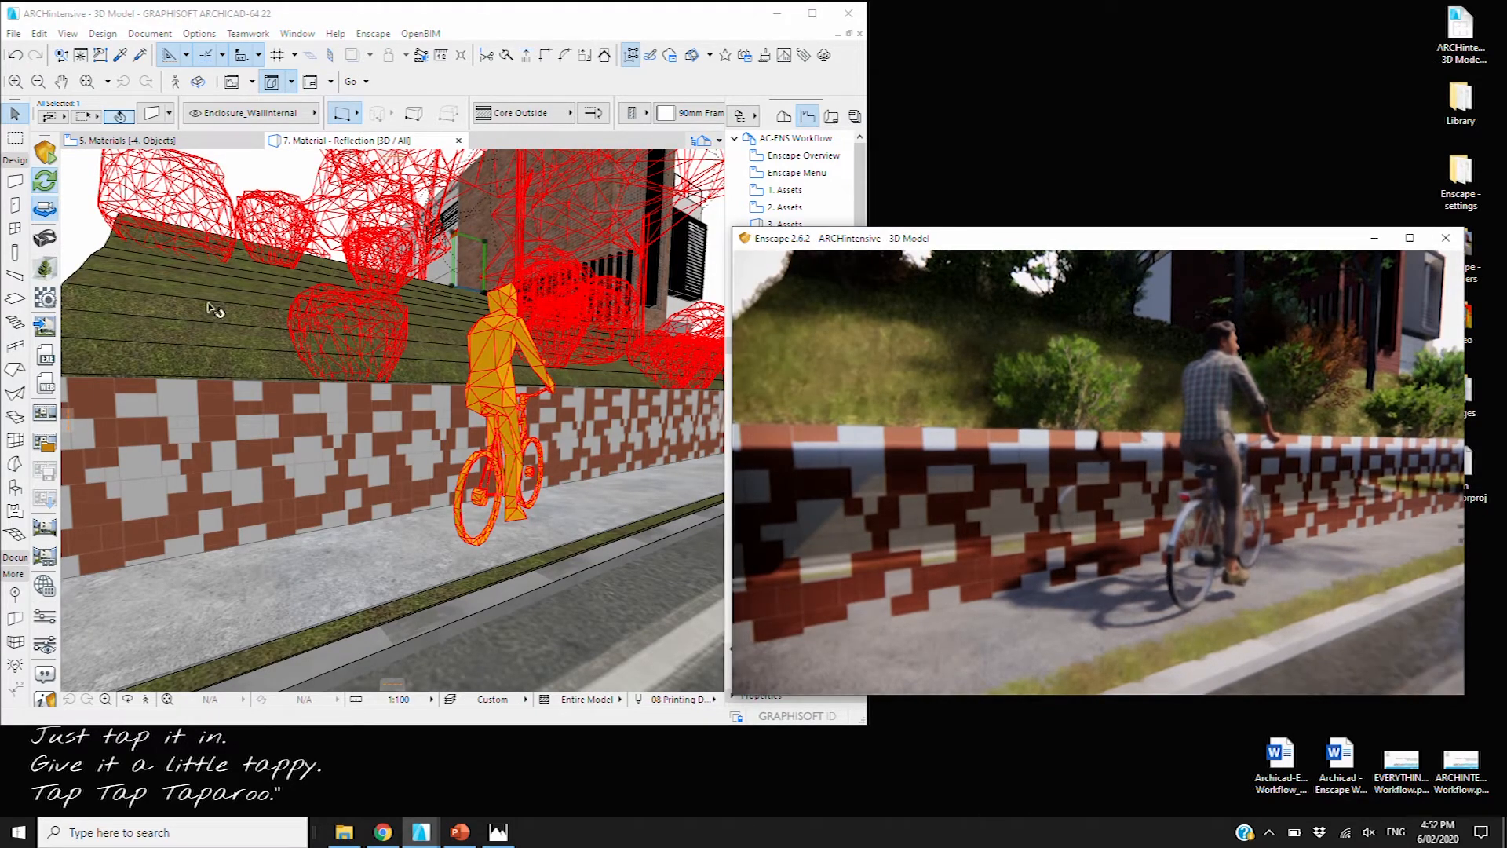
pyautogui.click(196, 457)
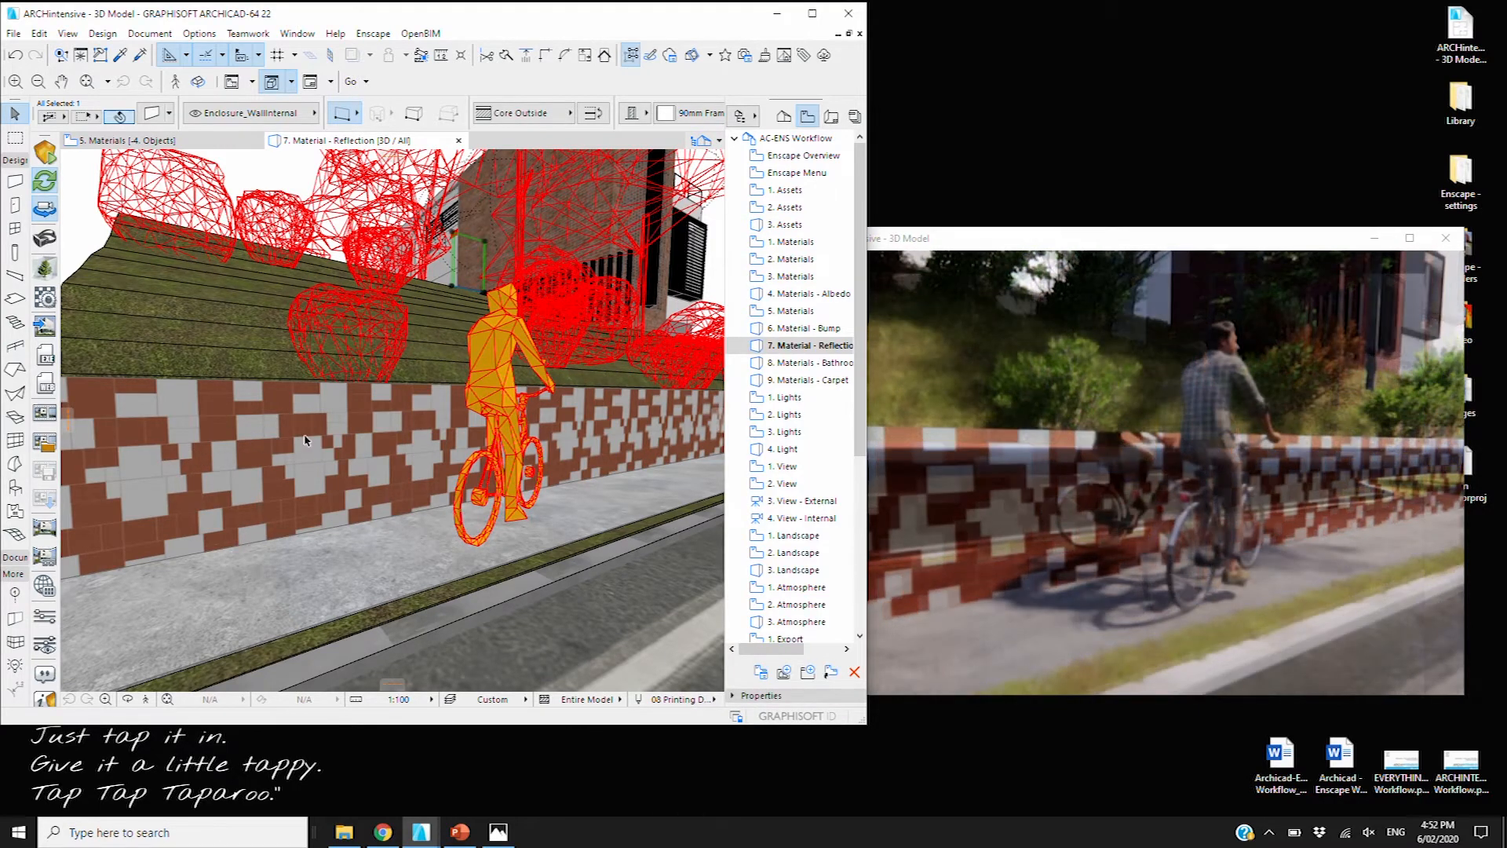
pyautogui.click(205, 457)
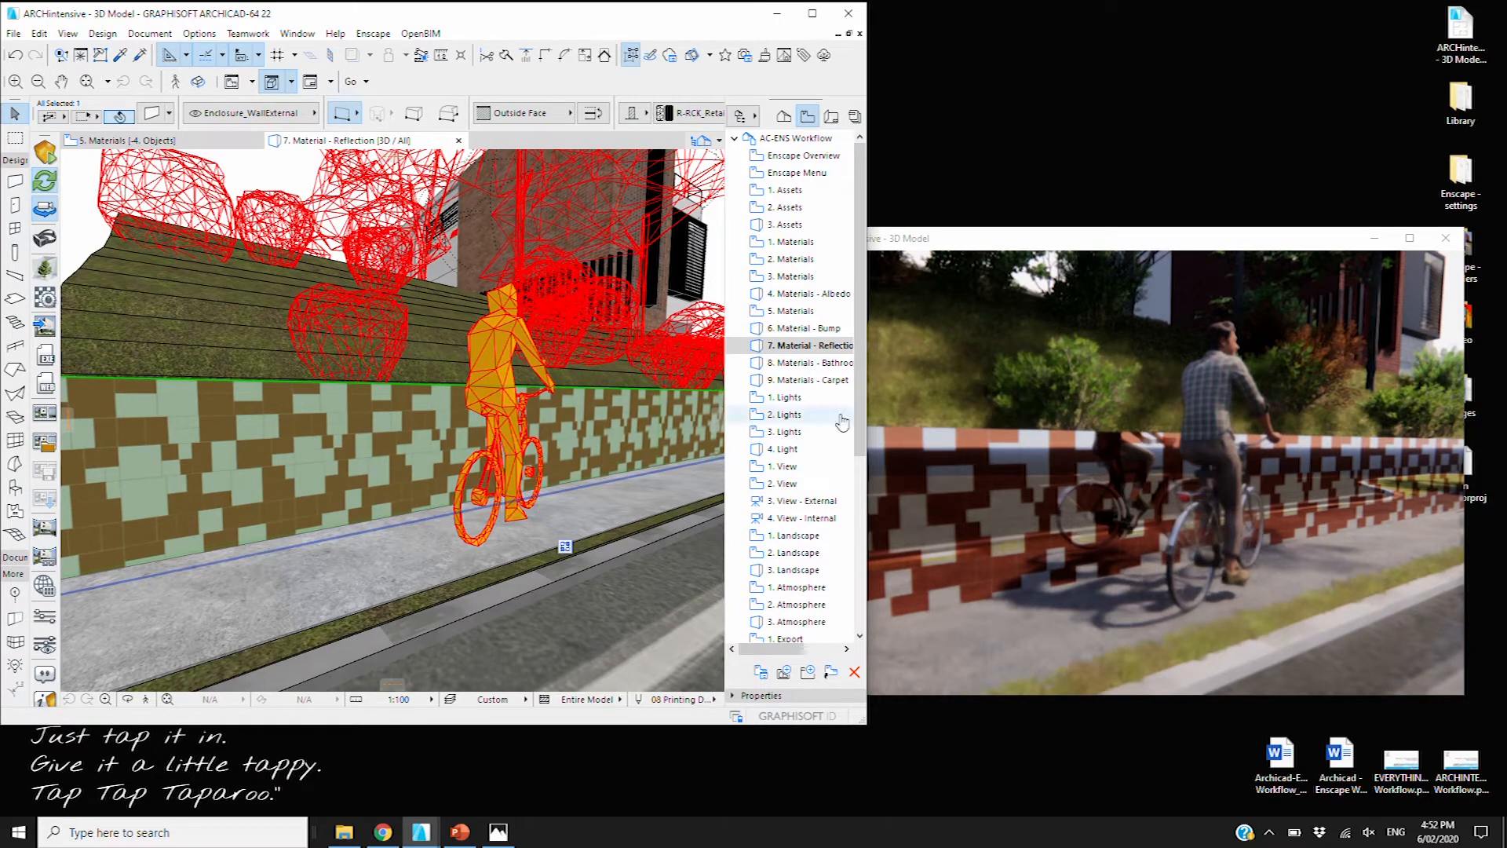
pyautogui.click(46, 299)
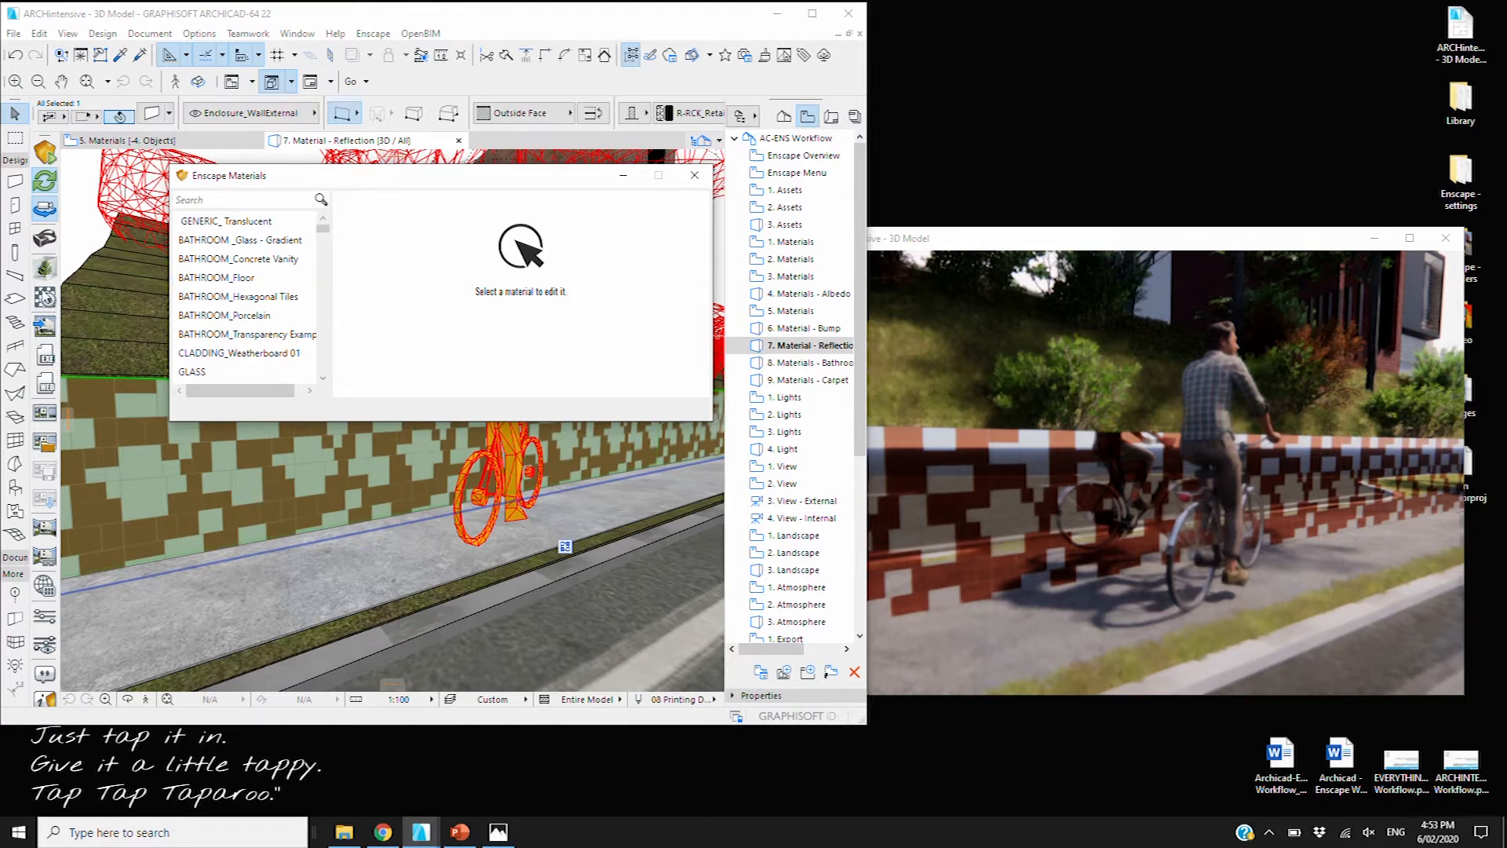
# Open the LANDSCAPE_Retaining Wall material and reuse its albedo image as the reflections texture
pyautogui.click(235, 315)
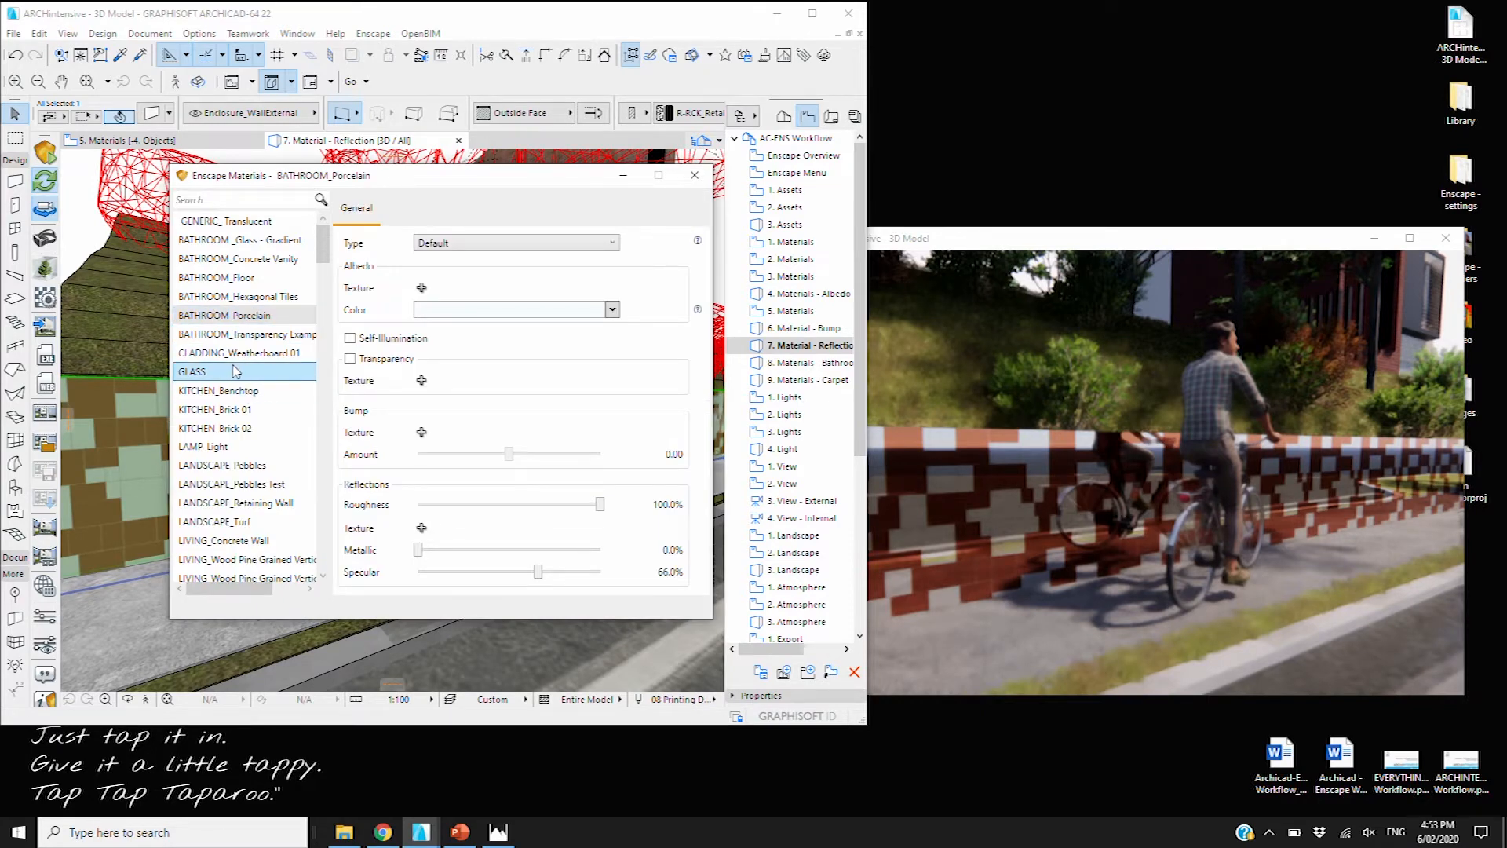
pyautogui.scroll(-1, 236, 371)
pyautogui.click(295, 447)
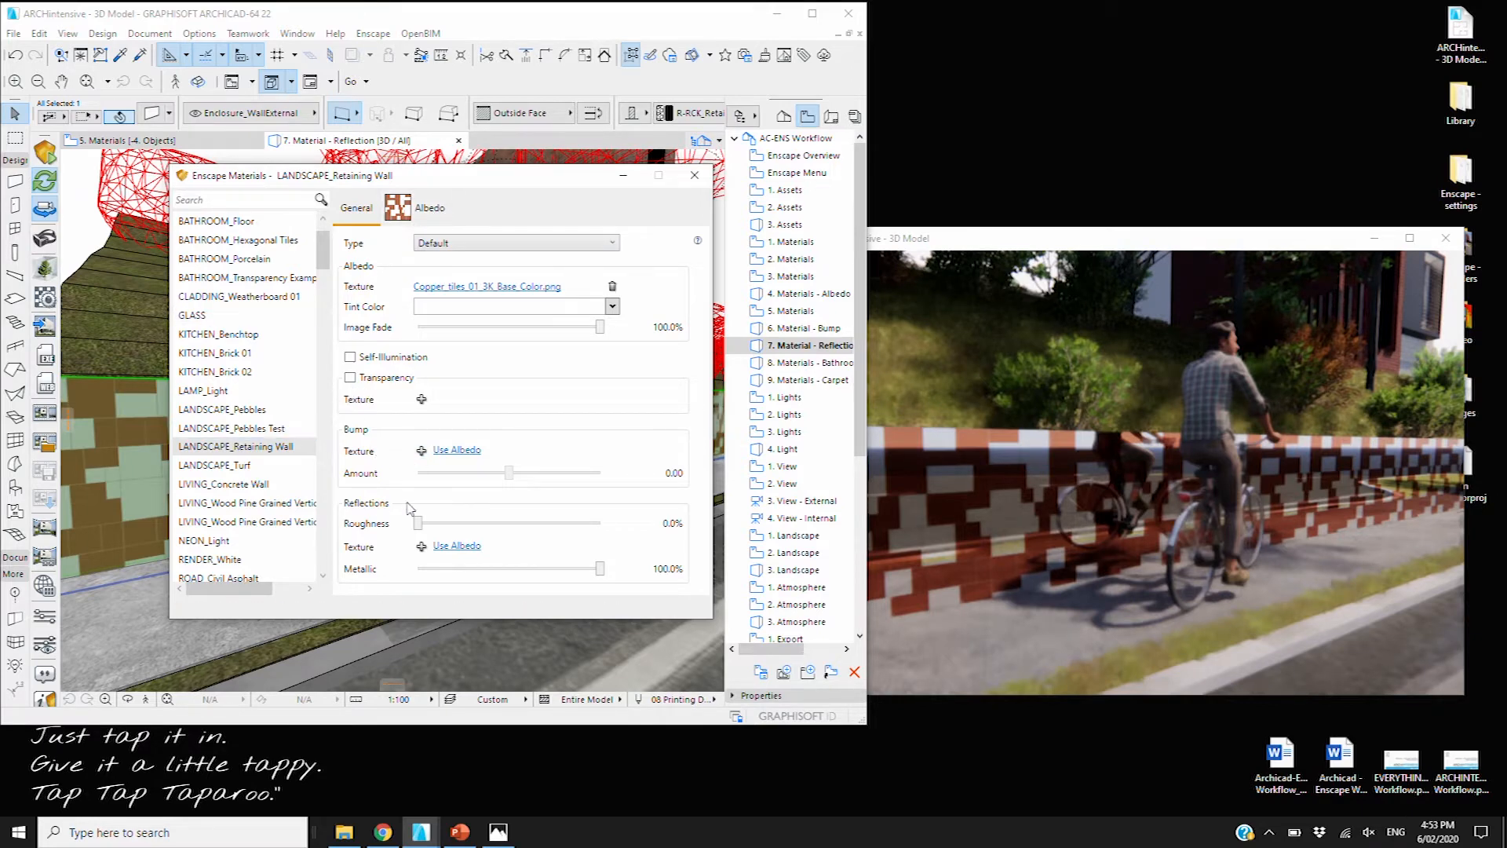
pyautogui.click(456, 547)
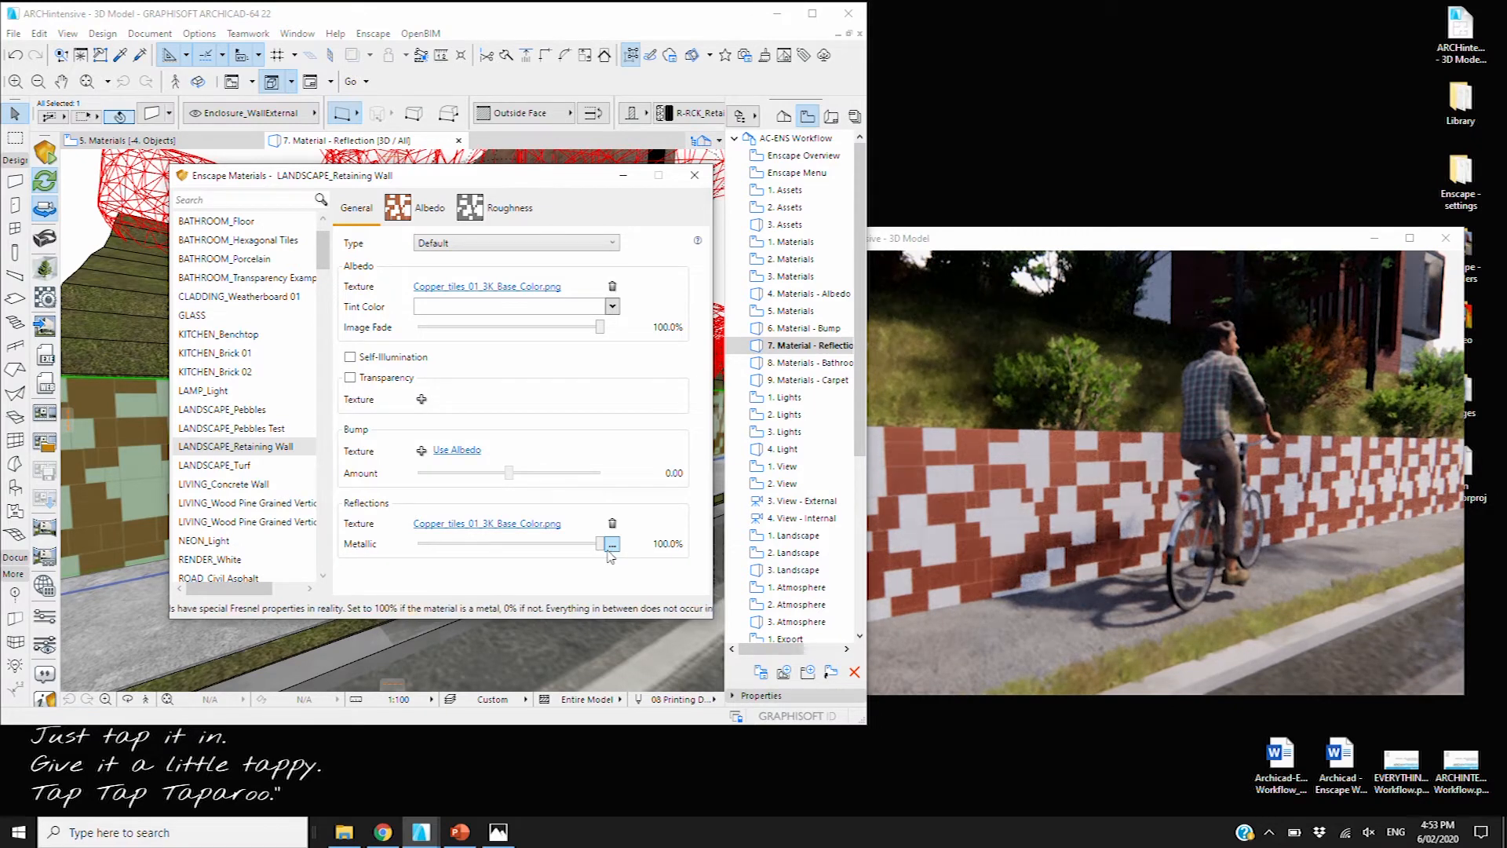
# Lower Metallic to 57.8%, remove the reflections texture and browse for a new one
pyautogui.moveTo(600, 544); pyautogui.dragTo(522, 544)
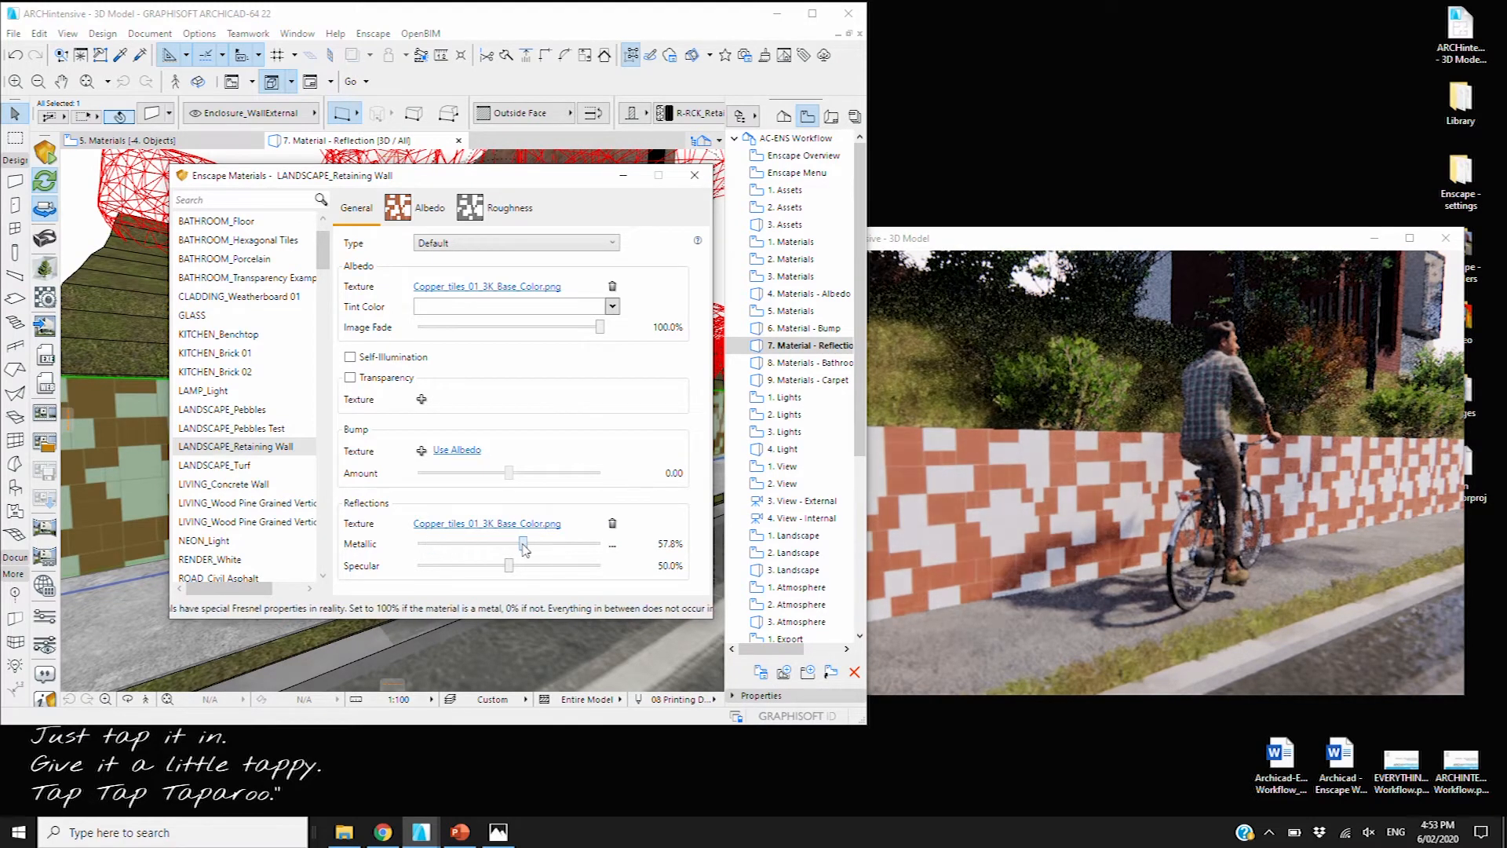
pyautogui.click(612, 523)
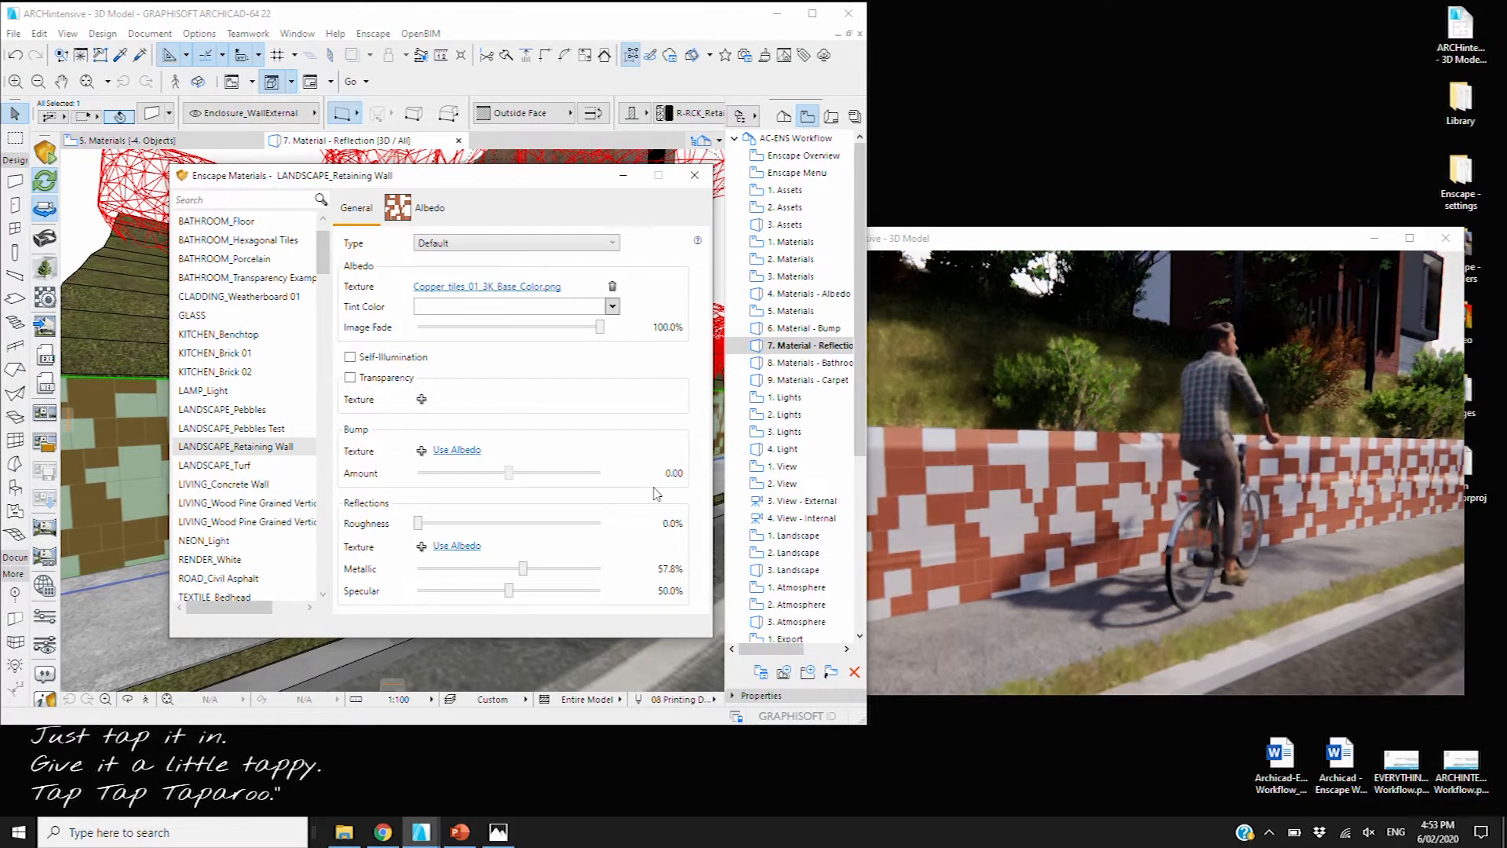
pyautogui.click(422, 547)
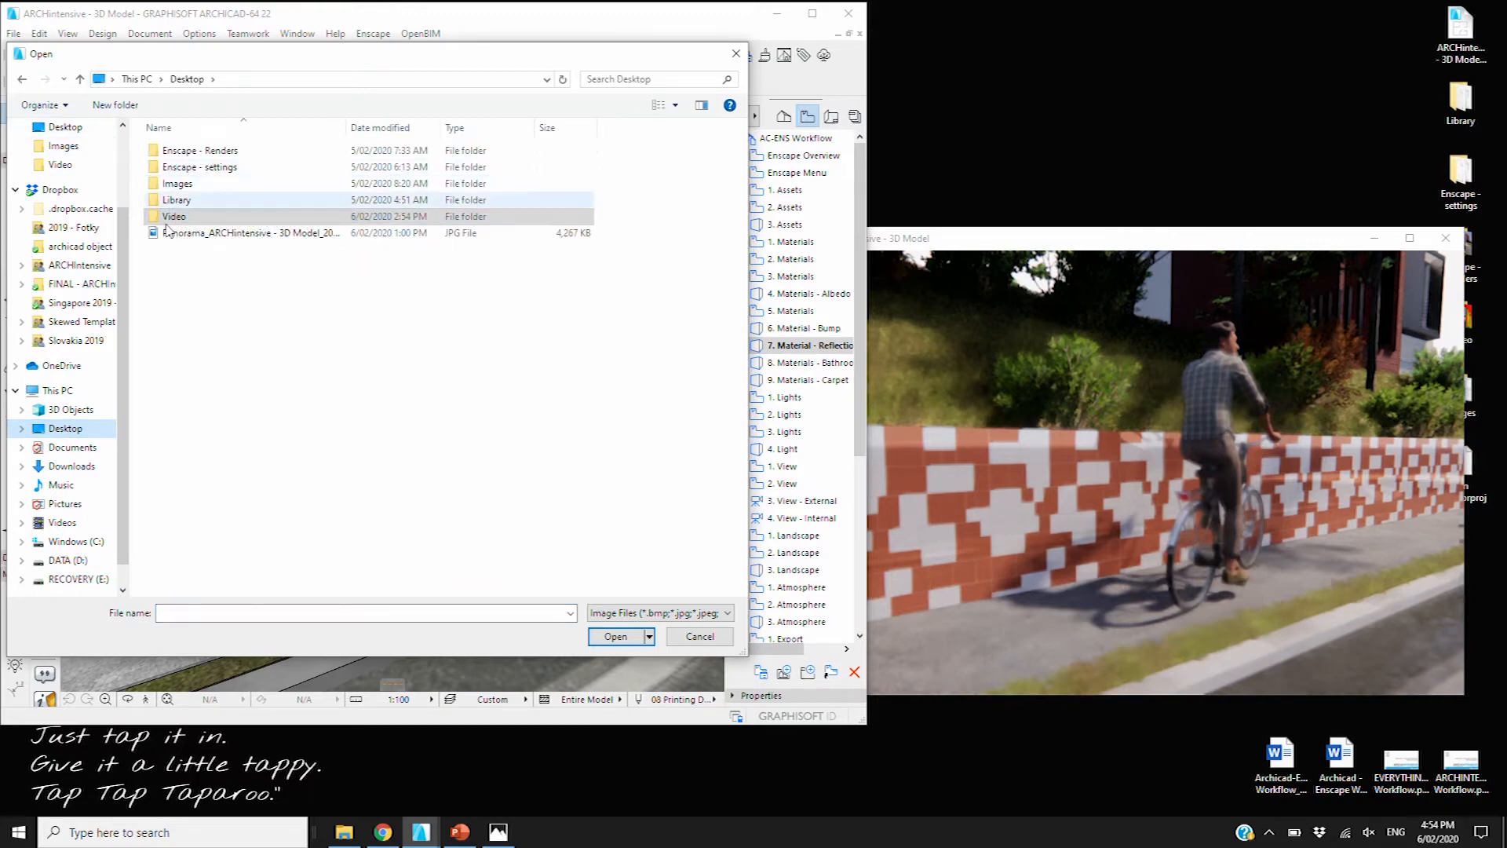
# Load Copper_tiles_01_3K_Roughness.png from Desktop > Library > Textures as the wall's reflections texture
pyautogui.click(167, 202)
pyautogui.doubleClick(169, 202)
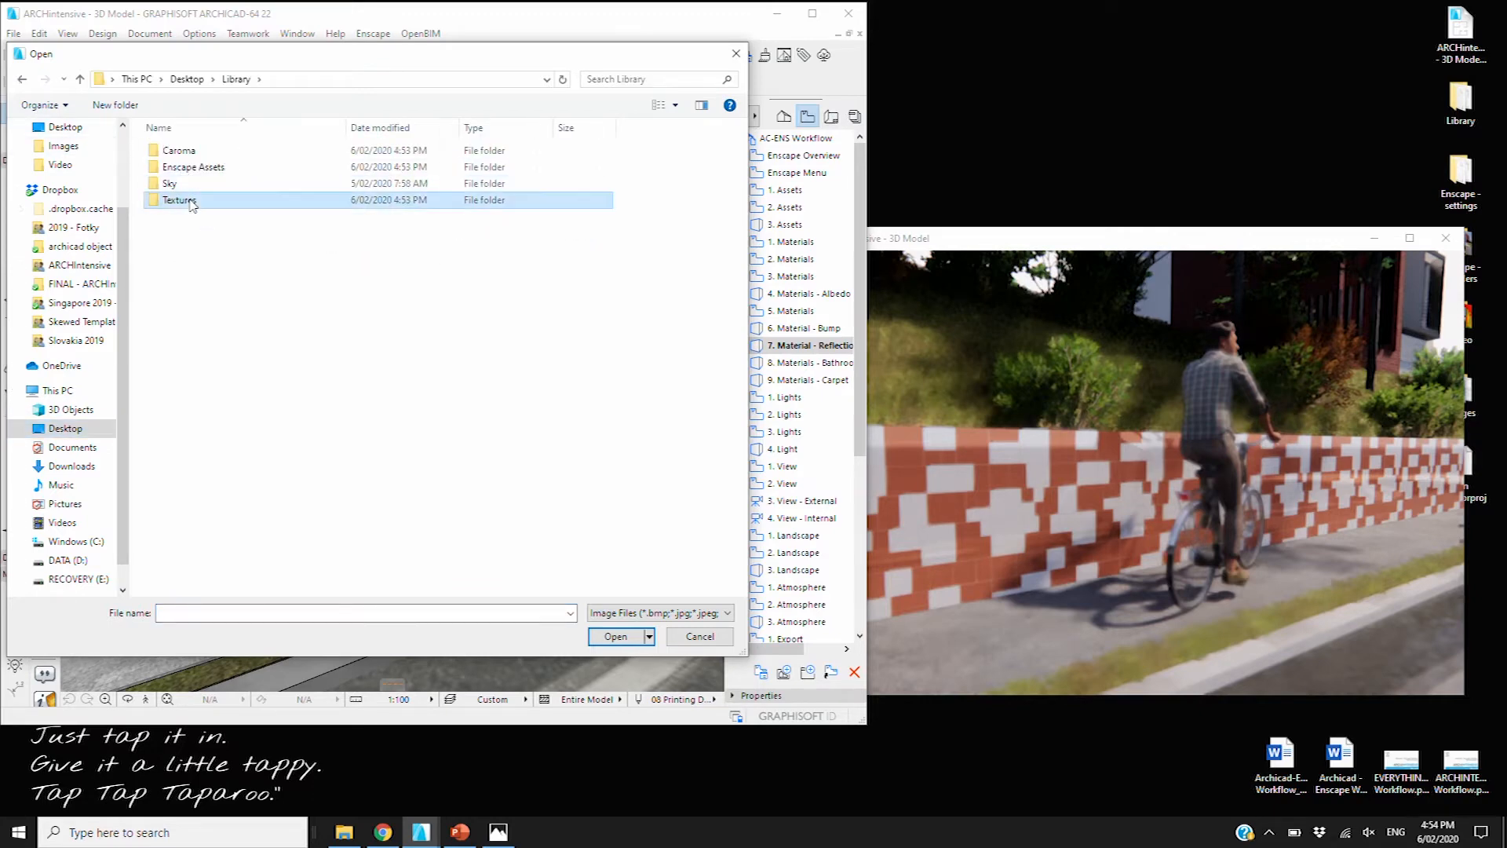
pyautogui.doubleClick(190, 202)
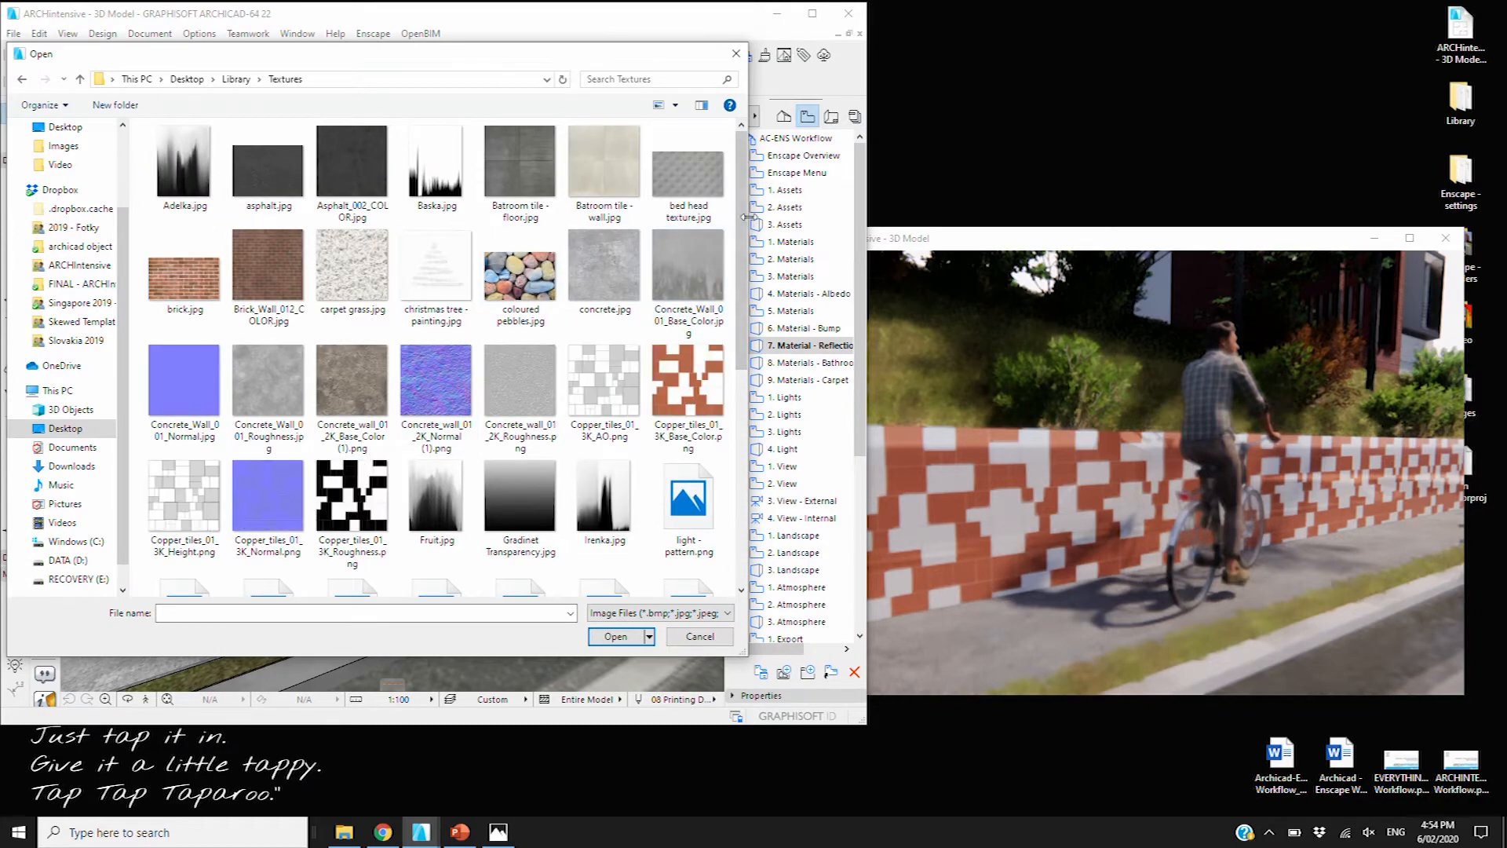
pyautogui.doubleClick(357, 519)
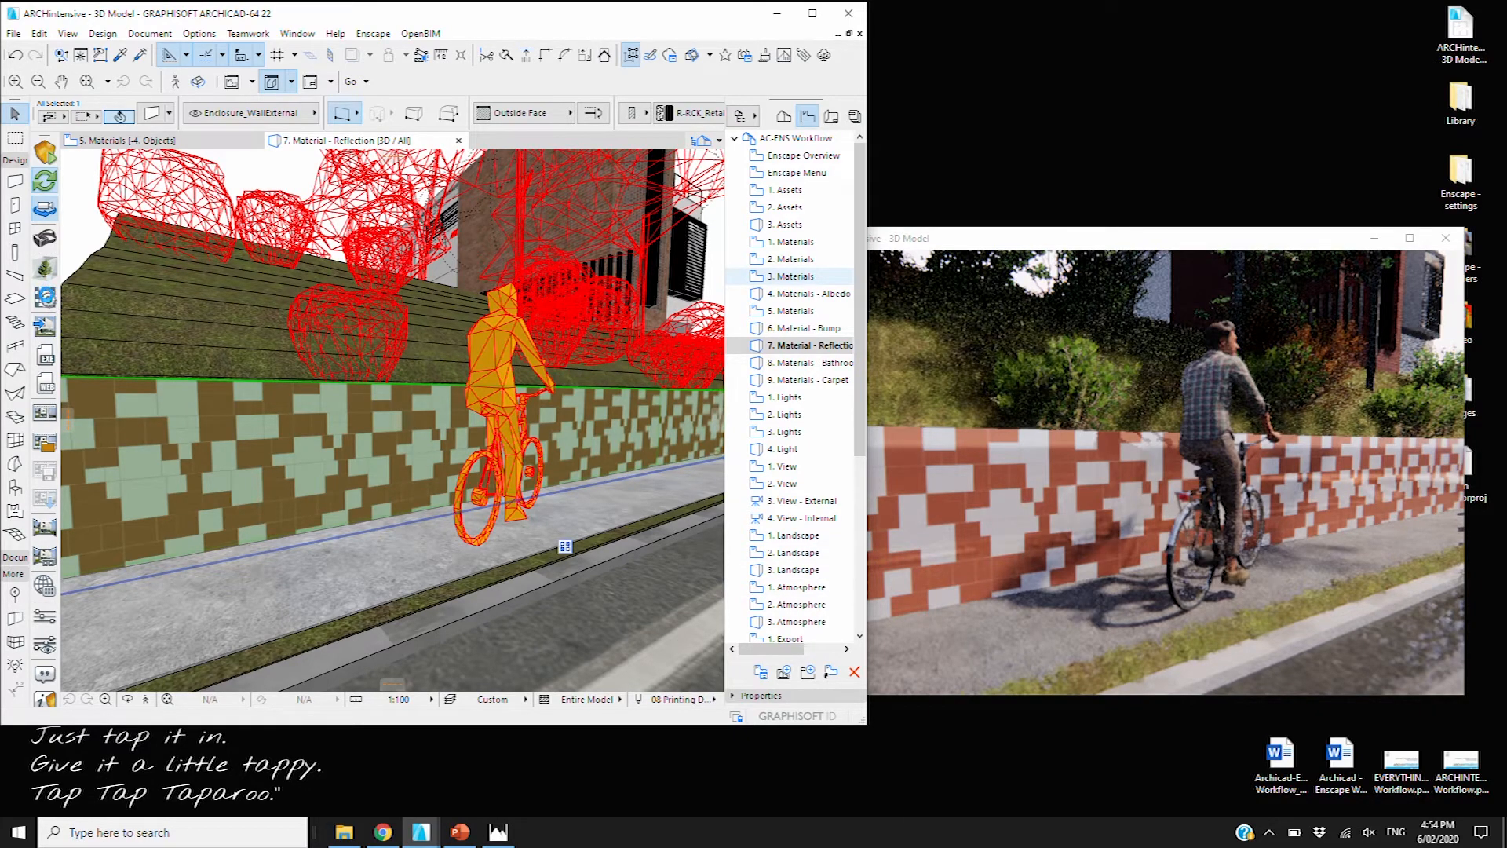
# Raise the LANDSCAPE_Retaining Wall material's Metallic to 100% in Enscape Materials and close the editor
pyautogui.click(49, 298)
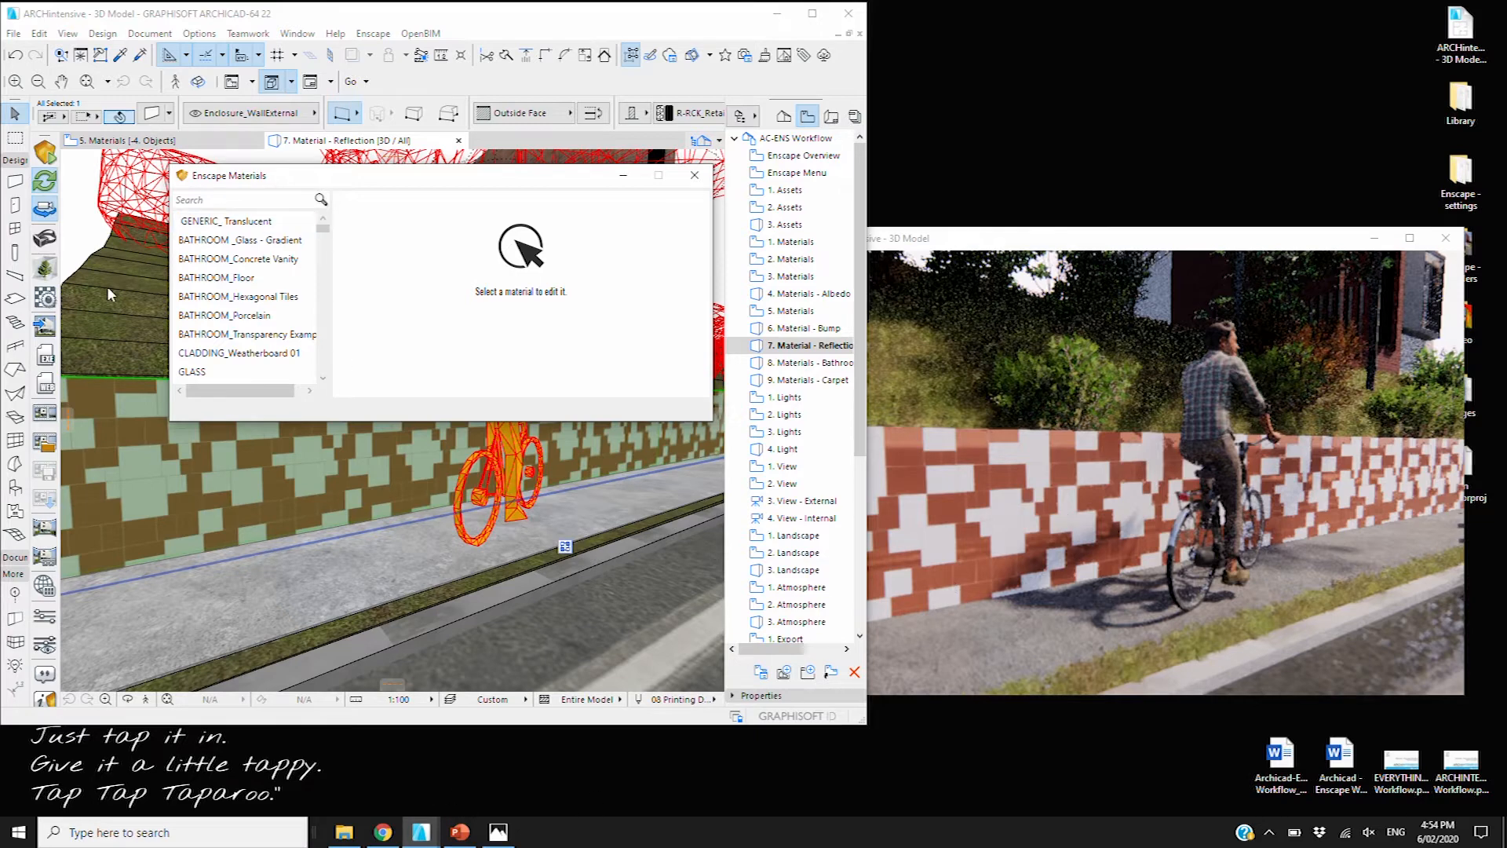
pyautogui.click(223, 314)
pyautogui.scroll(-2, 236, 377)
pyautogui.scroll(1, 239, 409)
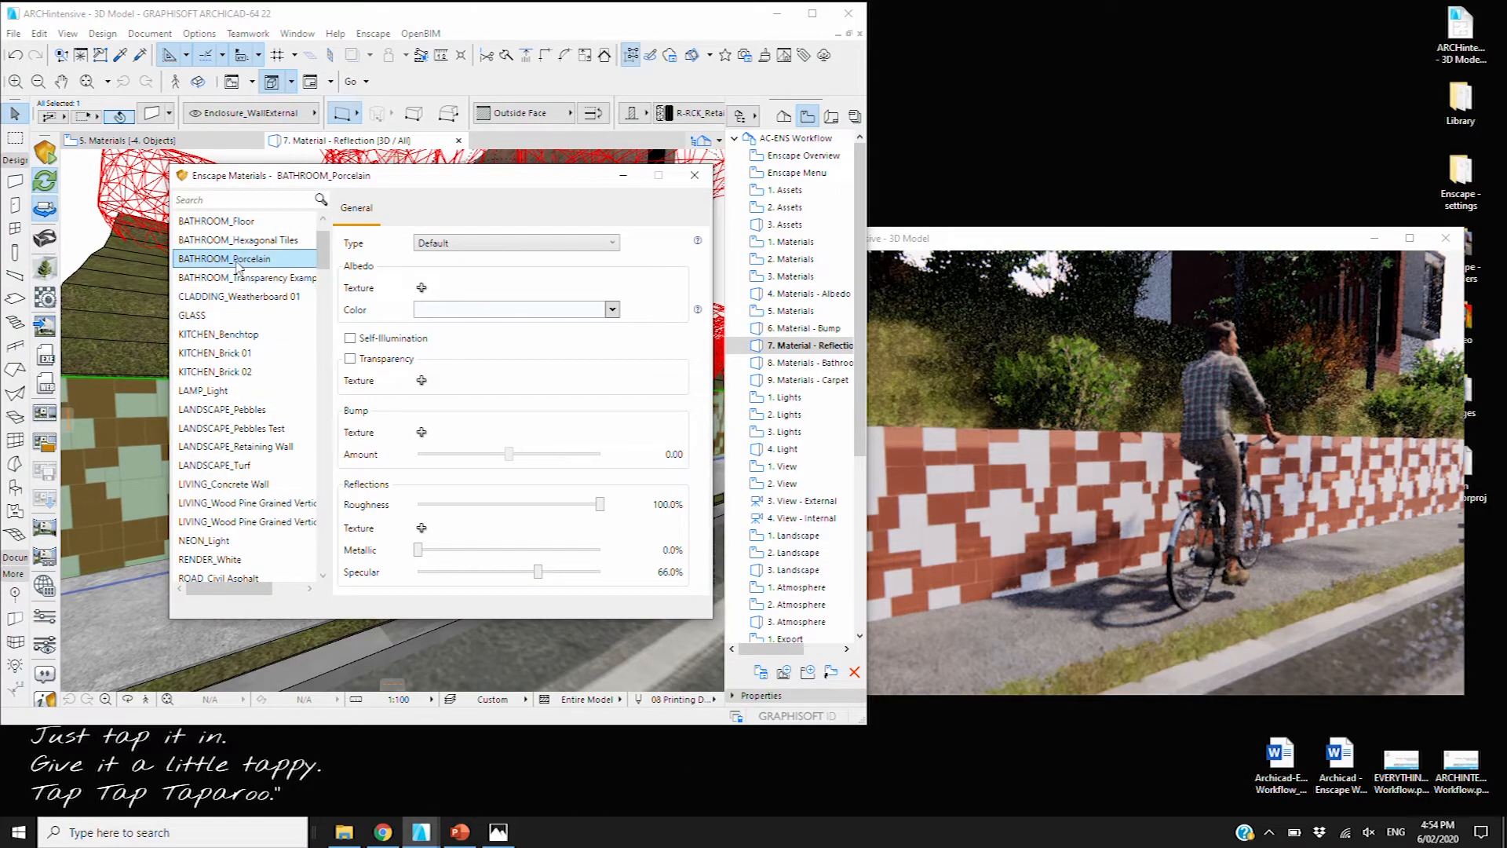
pyautogui.scroll(1, 238, 274)
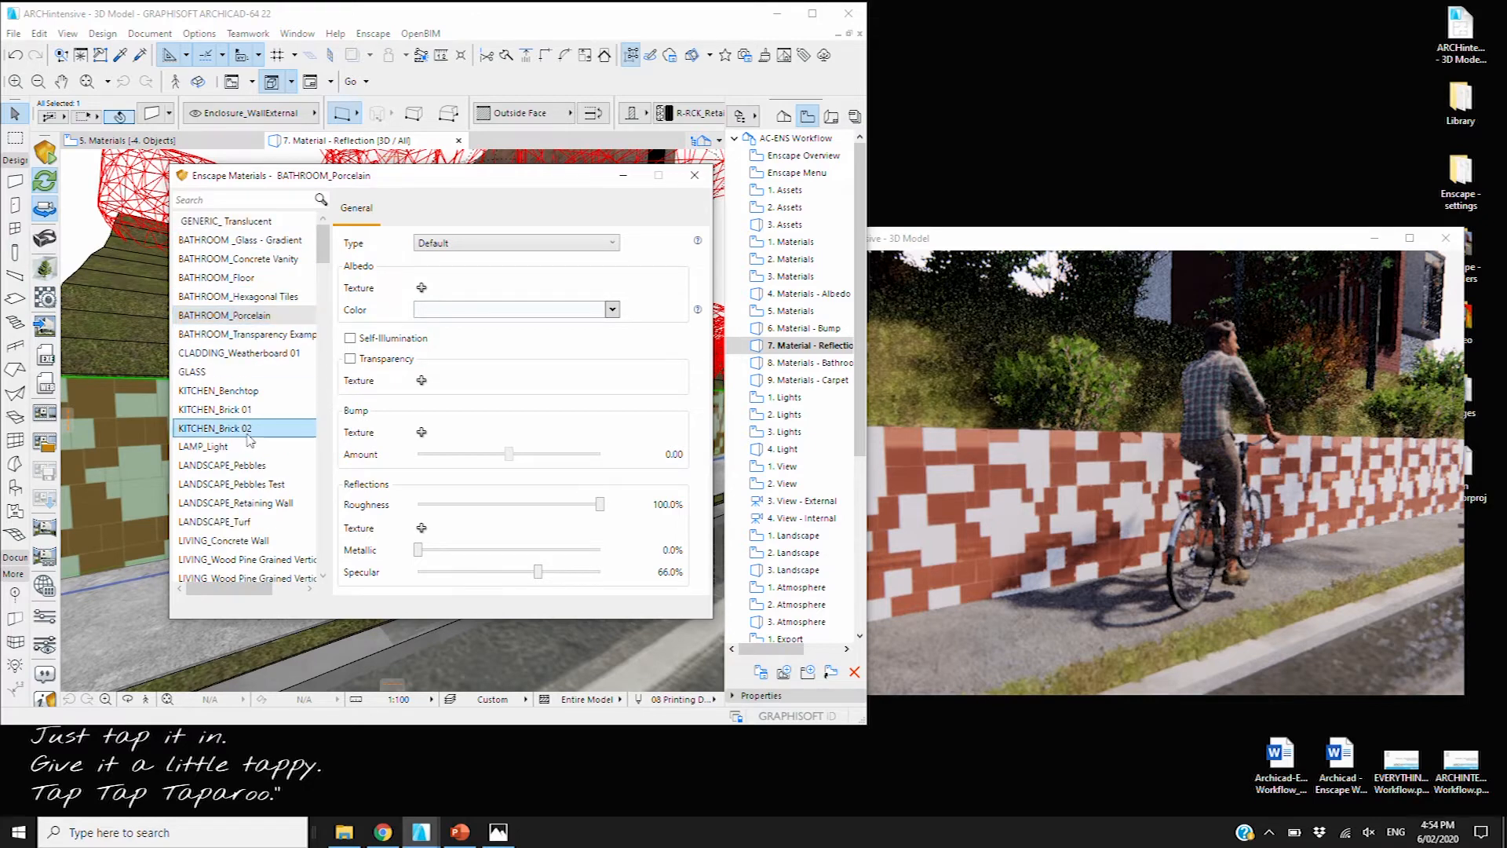
pyautogui.click(263, 504)
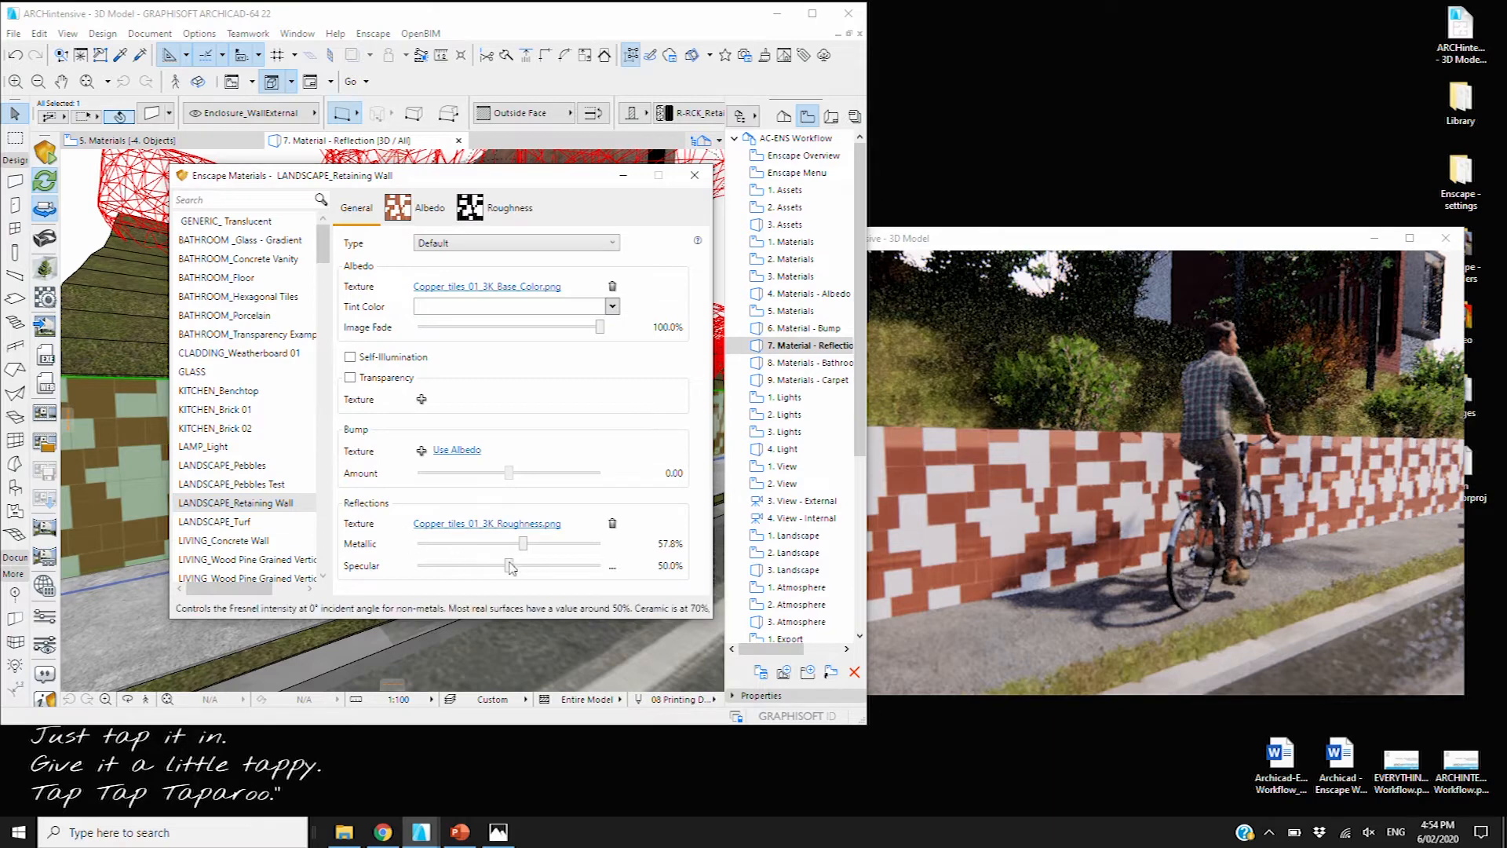
pyautogui.moveTo(524, 549); pyautogui.dragTo(589, 550)
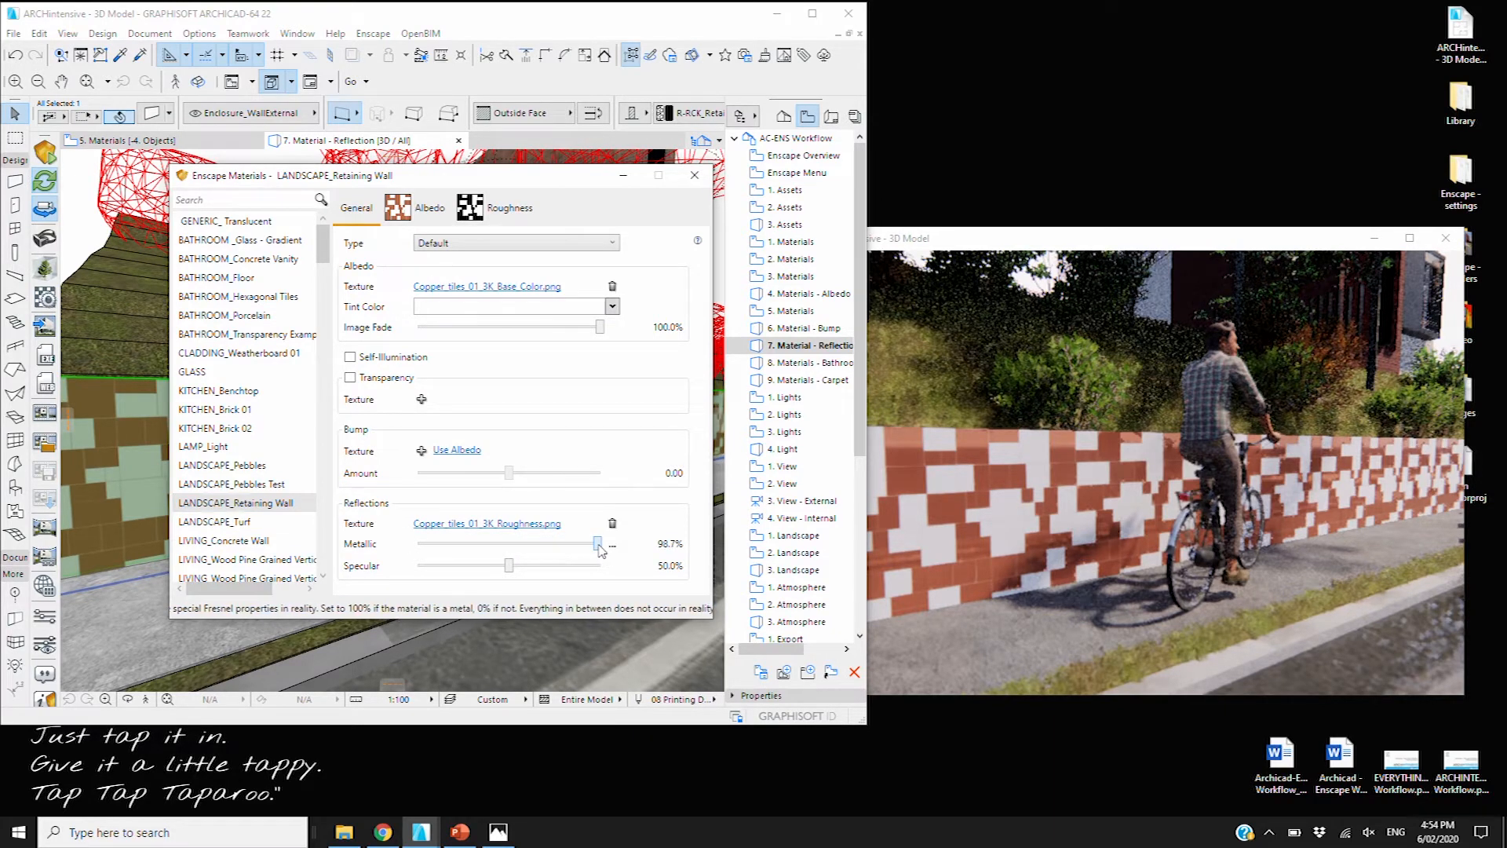
pyautogui.moveTo(588, 550); pyautogui.dragTo(605, 547)
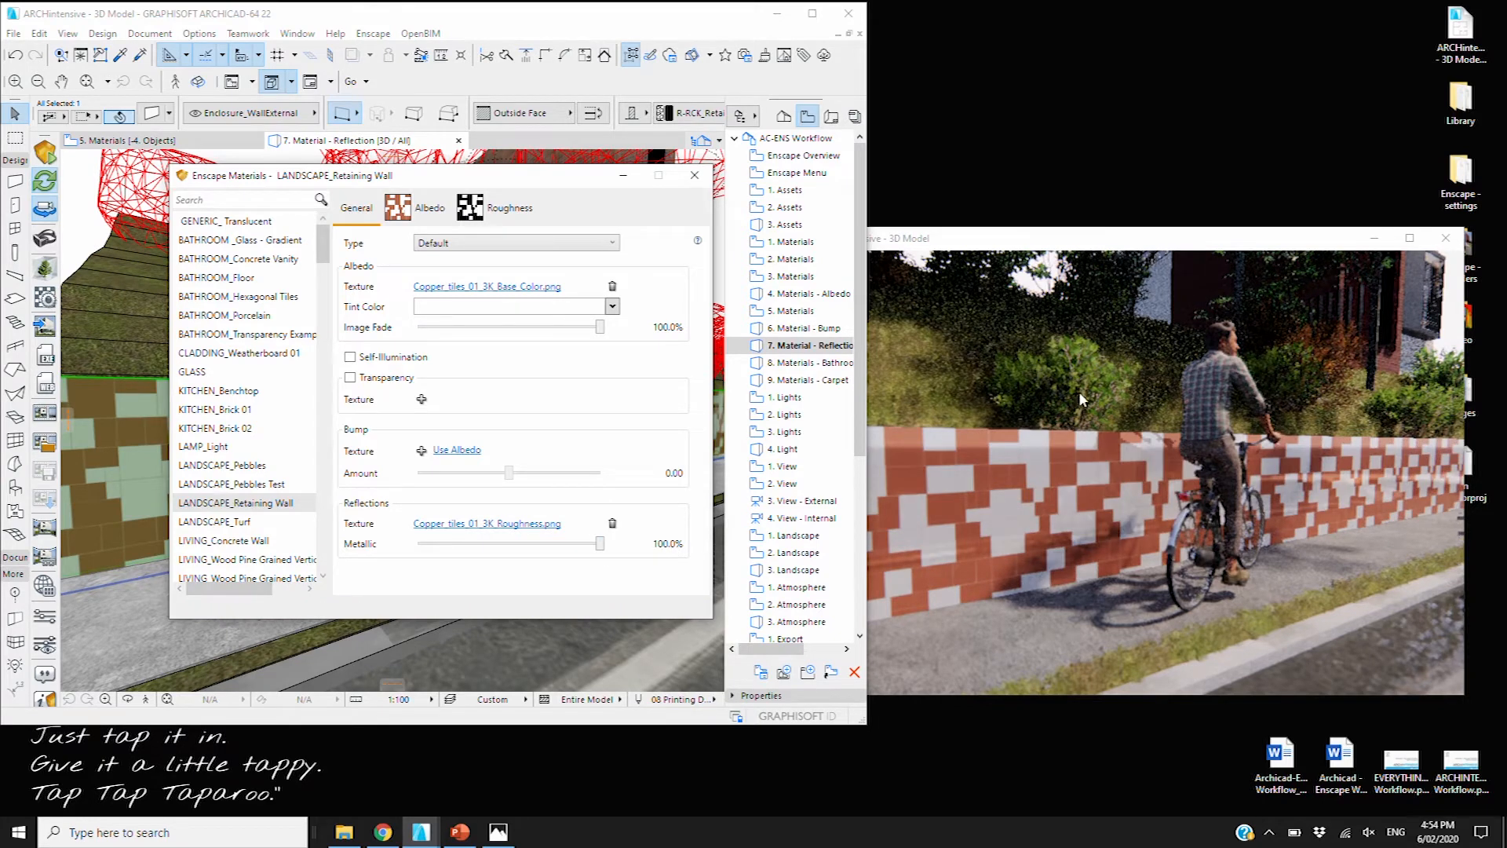
pyautogui.click(695, 176)
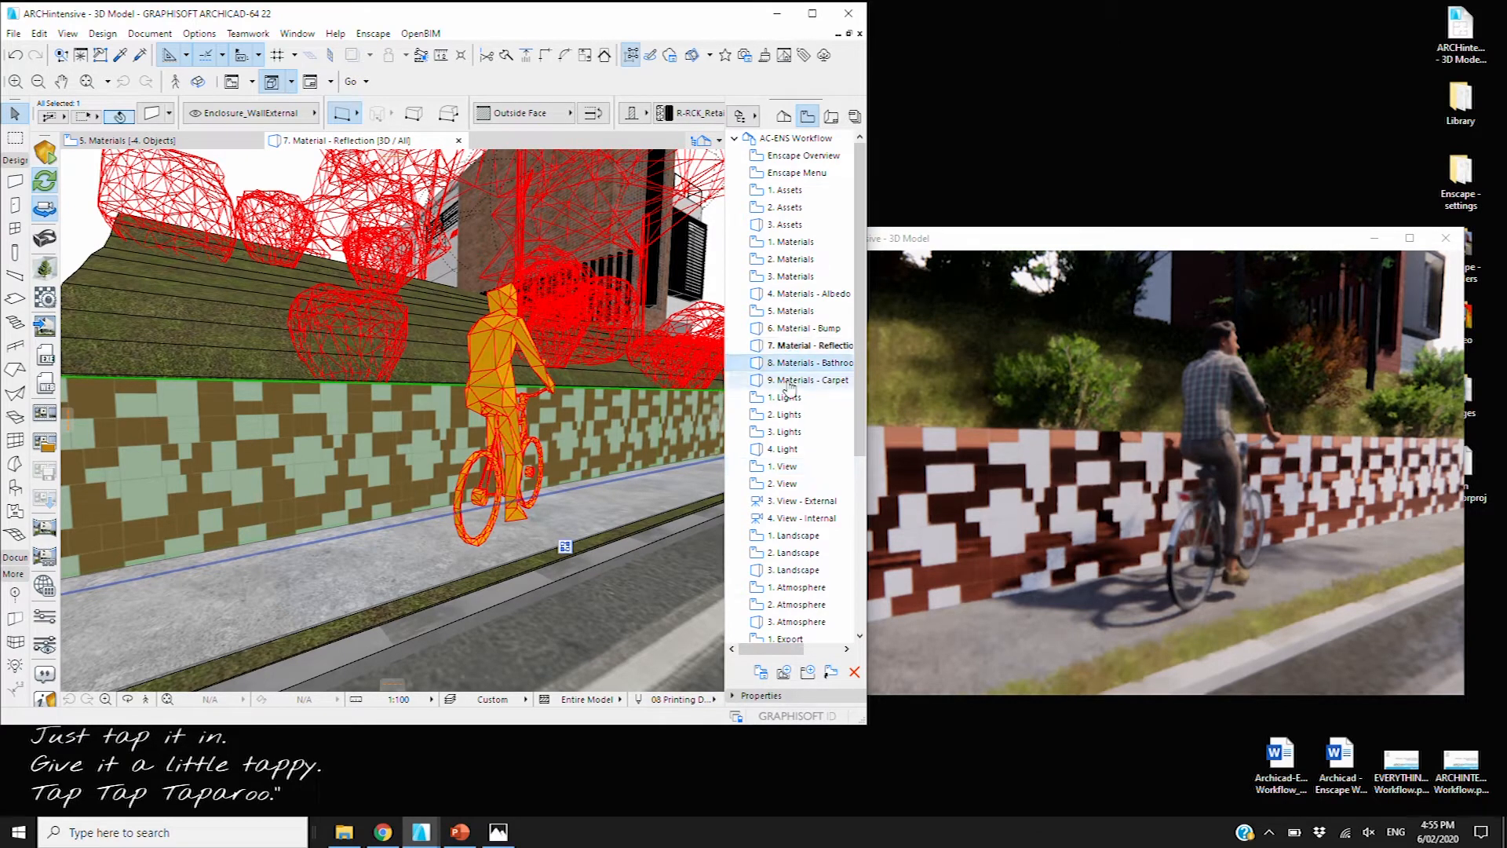
# Open the 8. Materials - Bathroom_Gradient Wall view and bring up the Enscape Materials editor
pyautogui.doubleClick(797, 365)
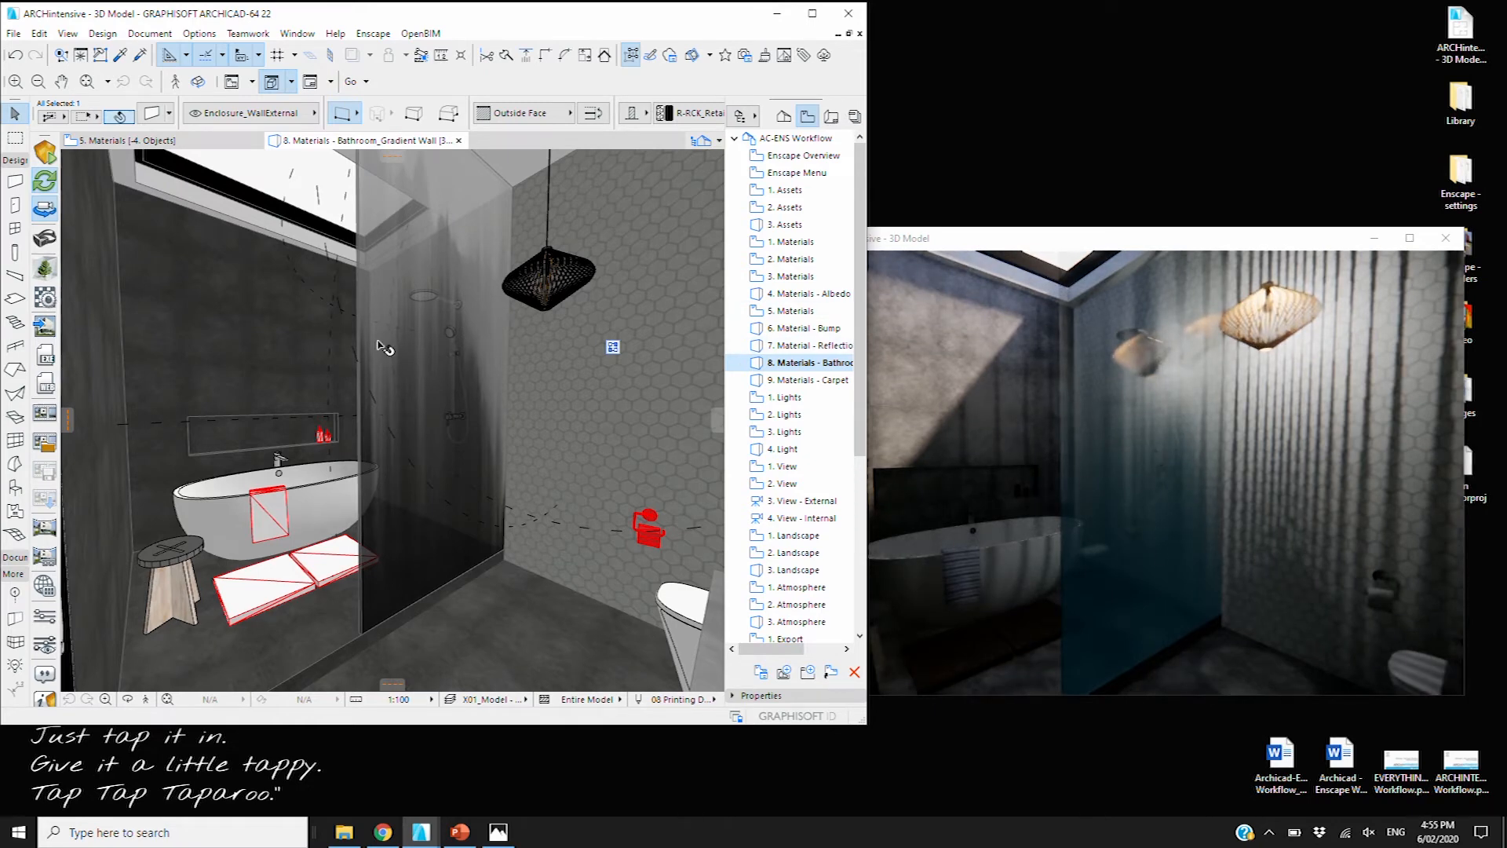
pyautogui.click(47, 299)
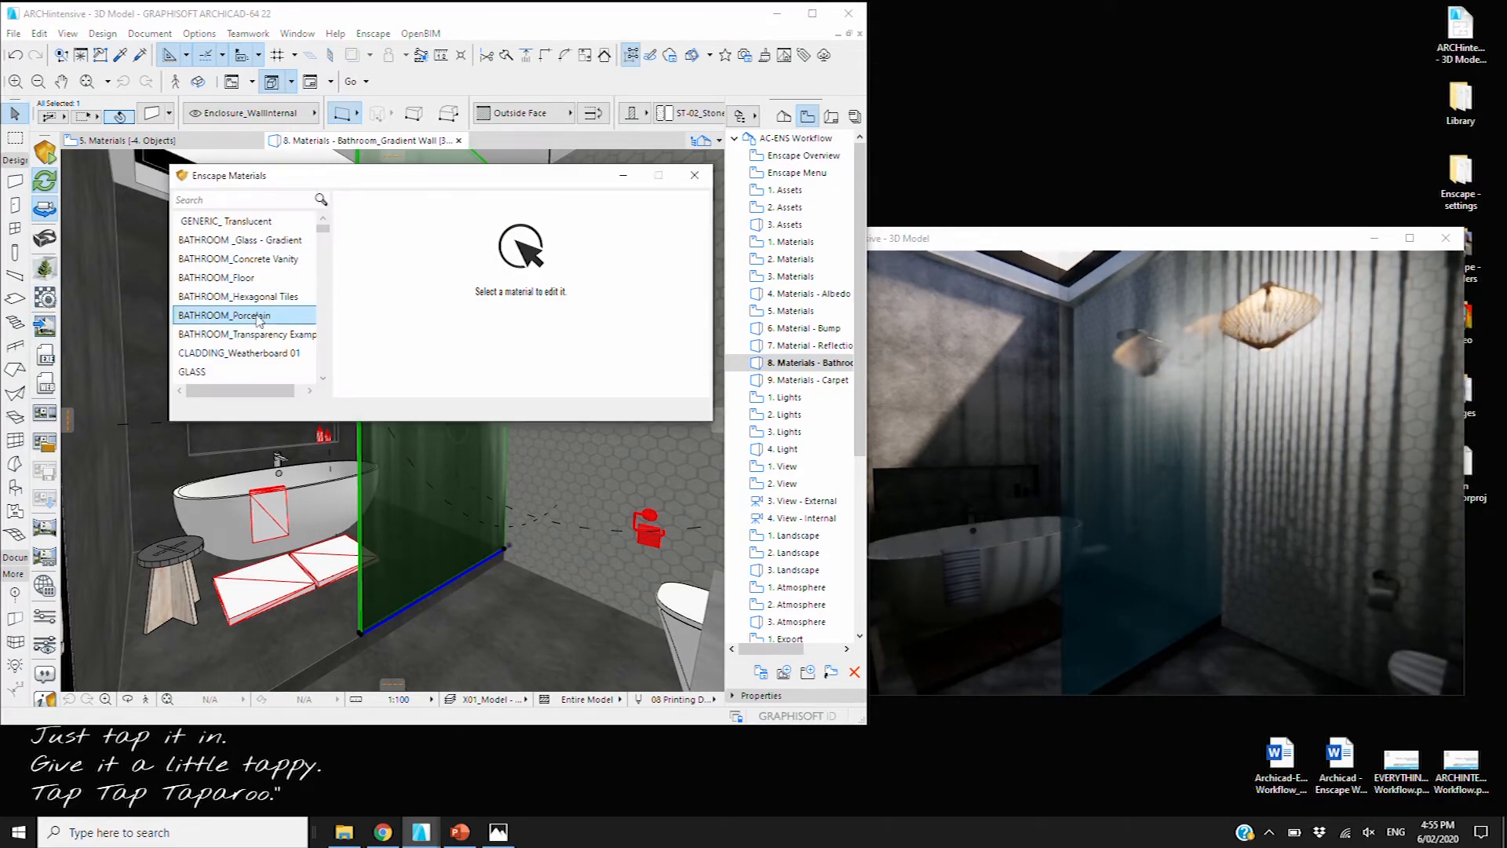
# Toggle transparency off and on for BATHROOM_Glass - Gradient, then open the 9. Materials - Carpet view
pyautogui.click(240, 239)
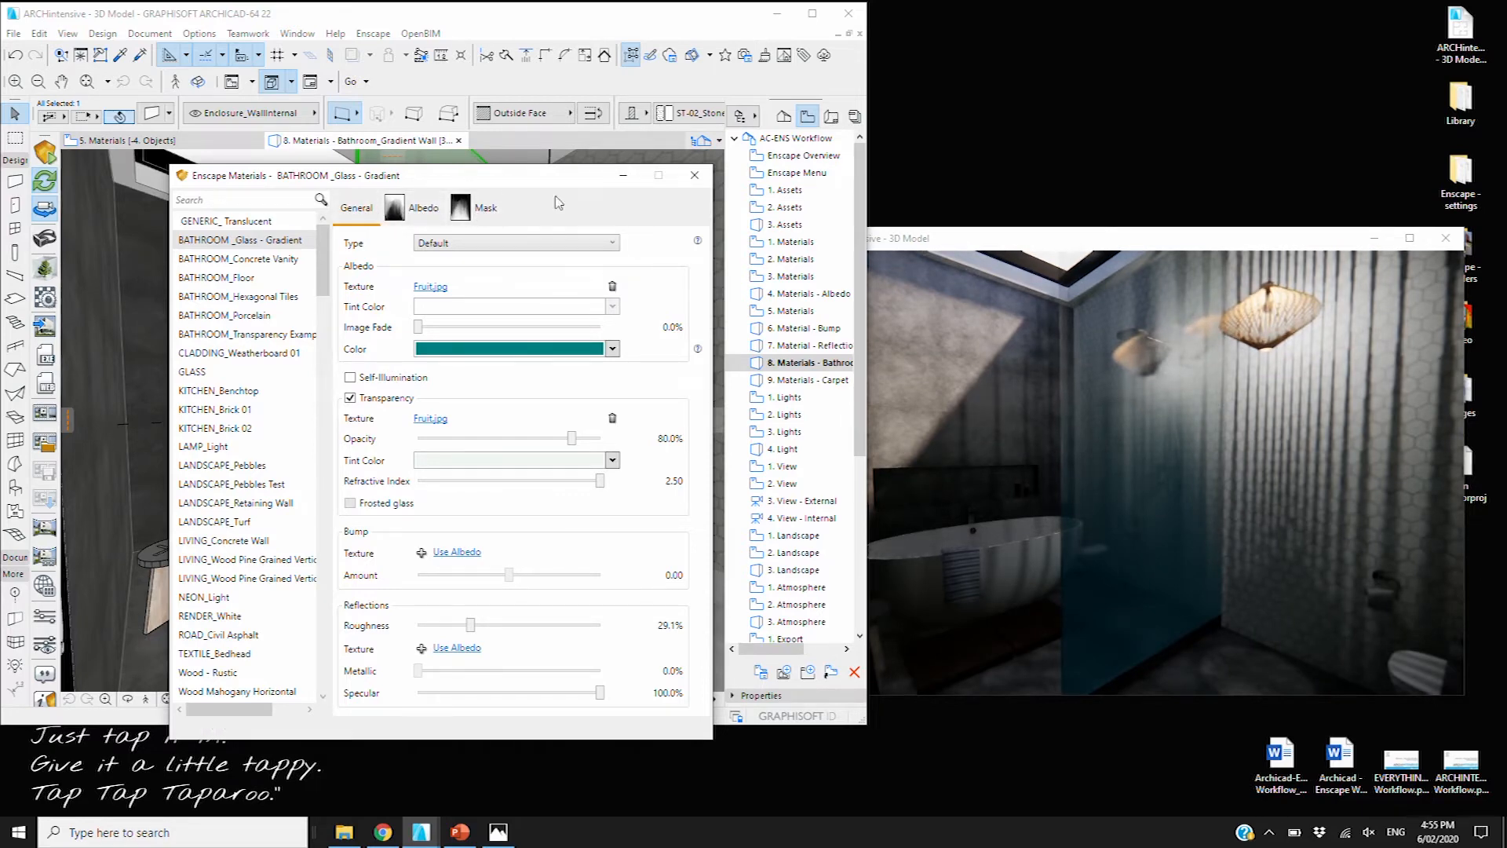
pyautogui.click(350, 398)
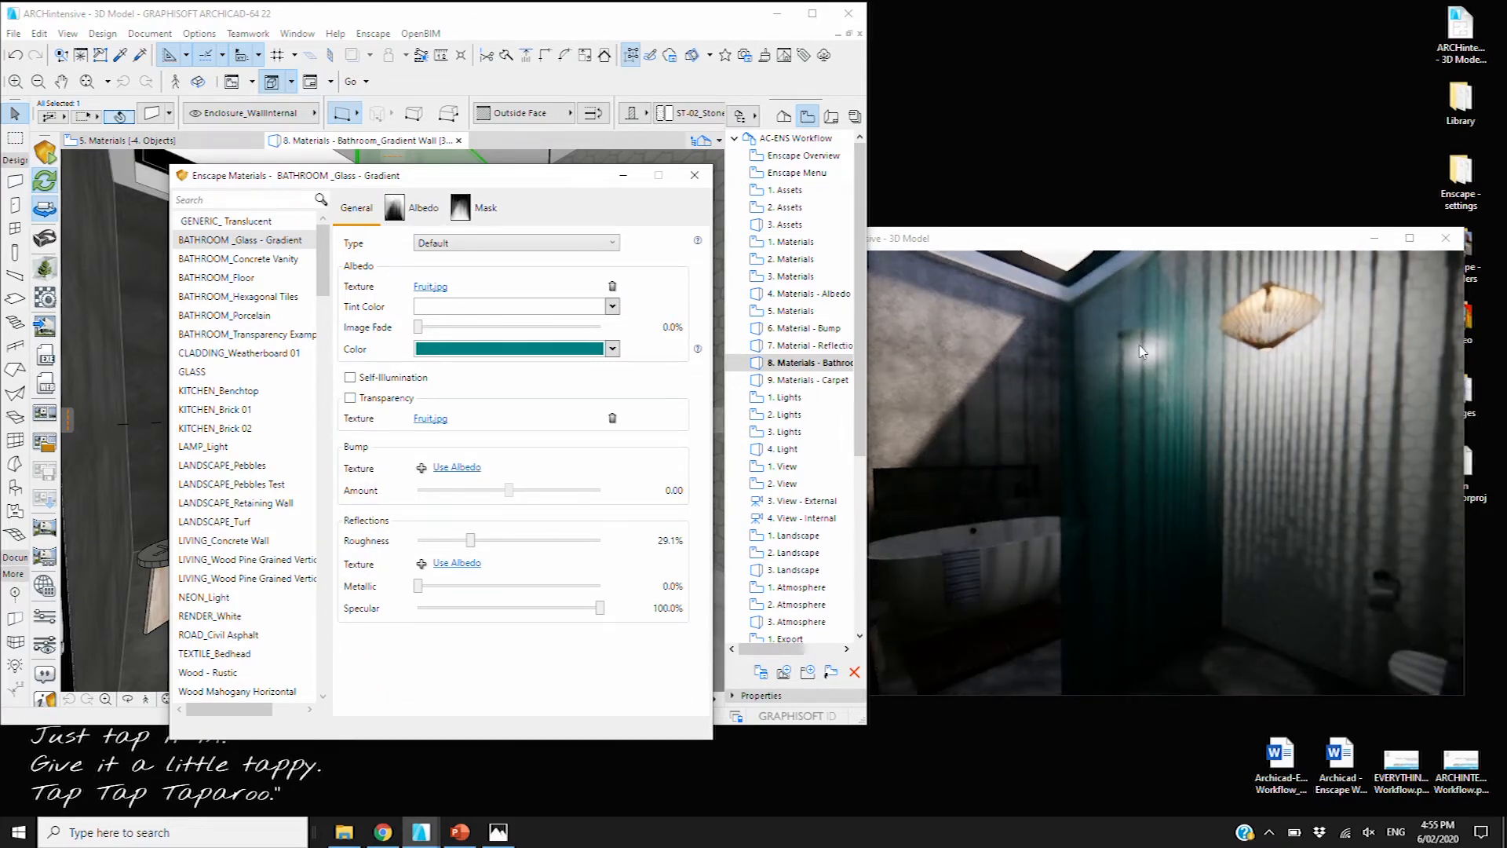
pyautogui.click(350, 398)
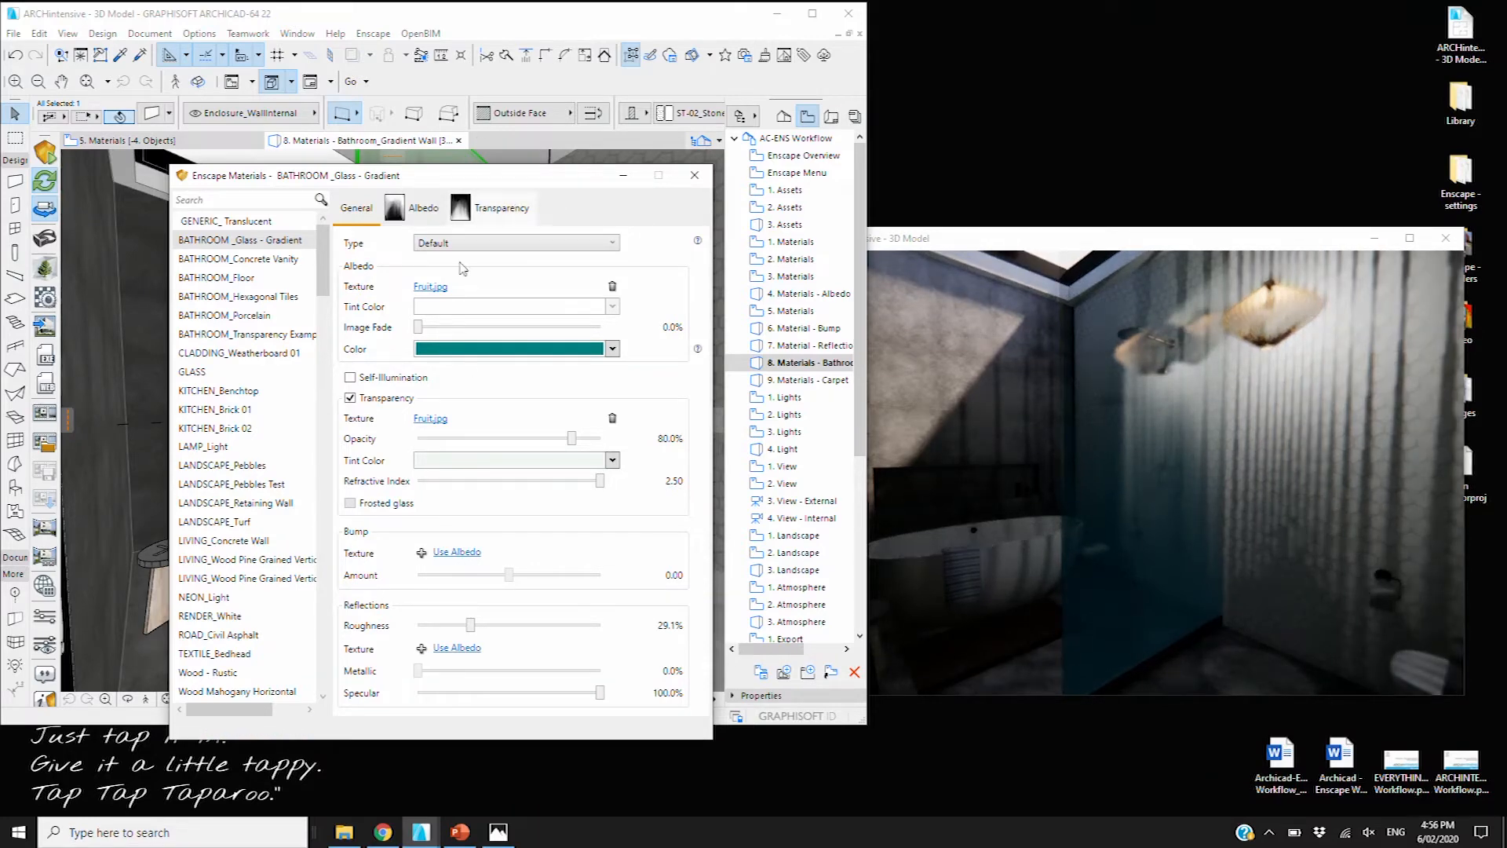
pyautogui.click(696, 176)
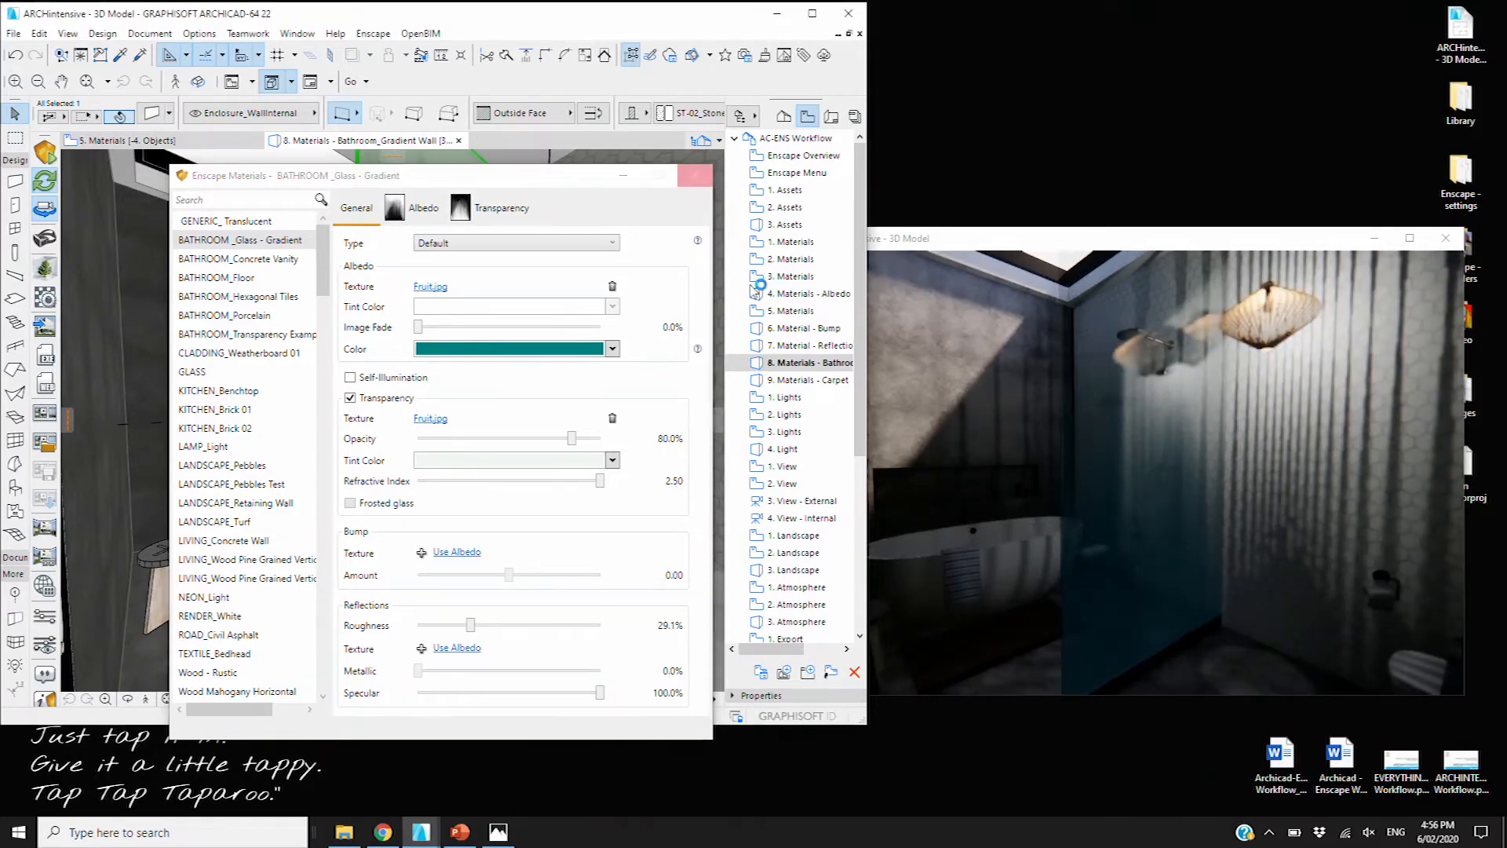
pyautogui.click(809, 381)
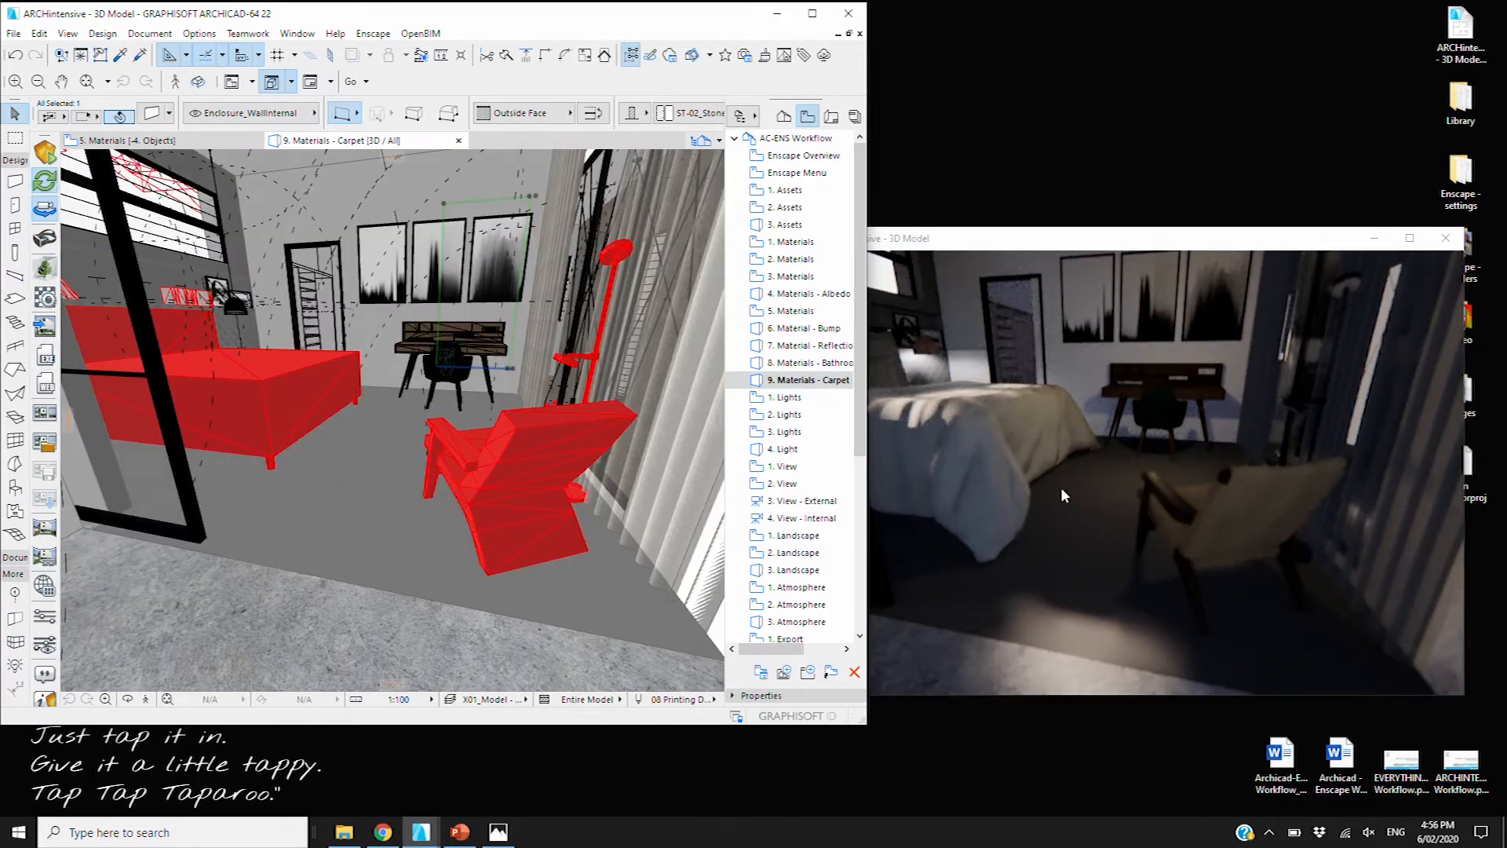
# Advance Enscape's time of day and pull its camera back over the terrace
pyautogui.click(1240, 450)
pyautogui.keyDown('shift'); pyautogui.moveTo(1115, 457); pyautogui.dragTo(1380, 356, button='right'); pyautogui.keyUp('shift')
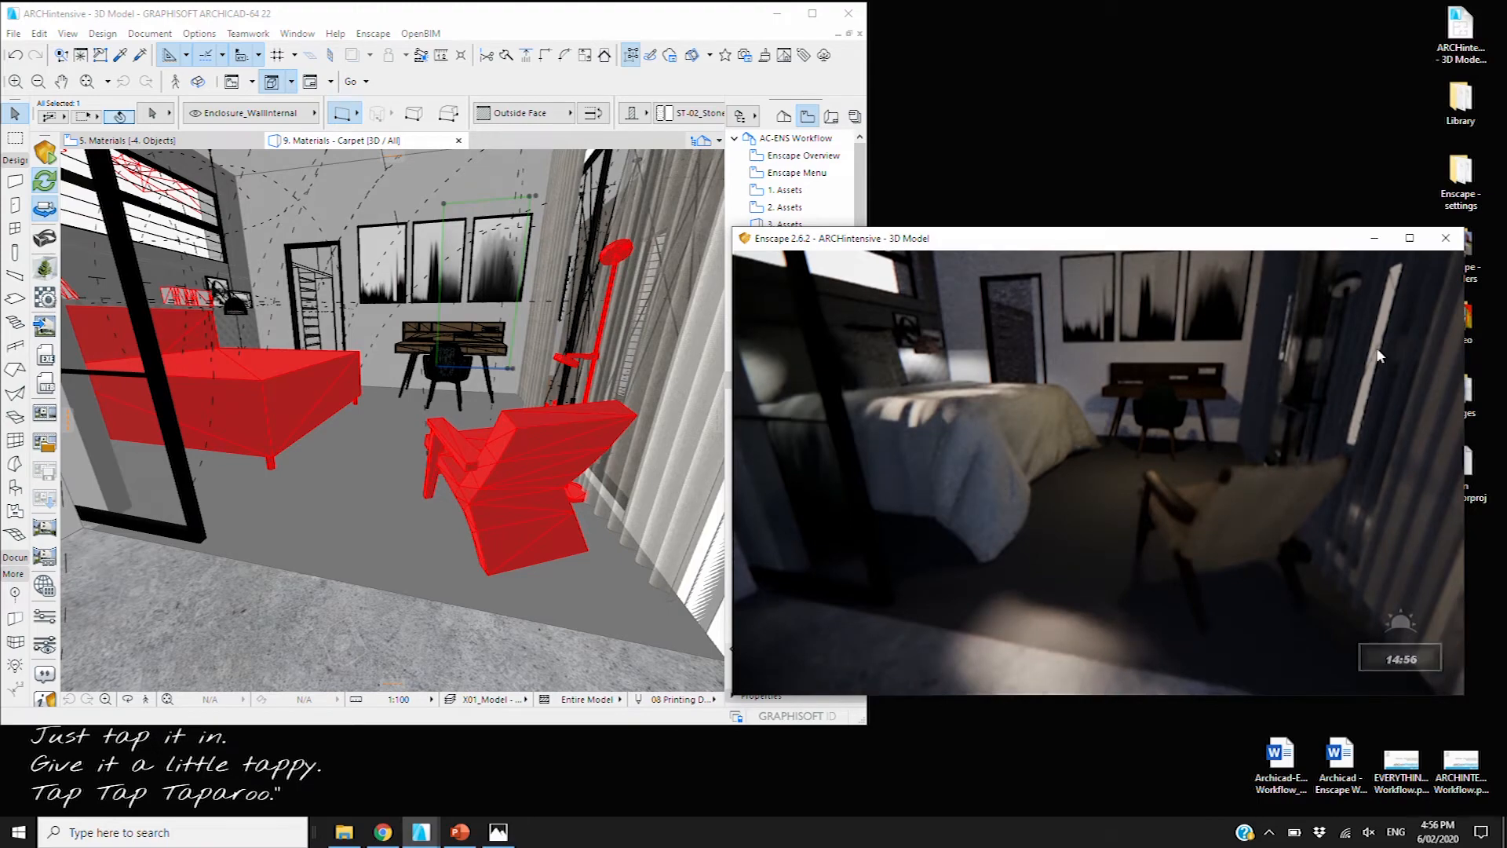
pyautogui.scroll(-5, 1143, 422)
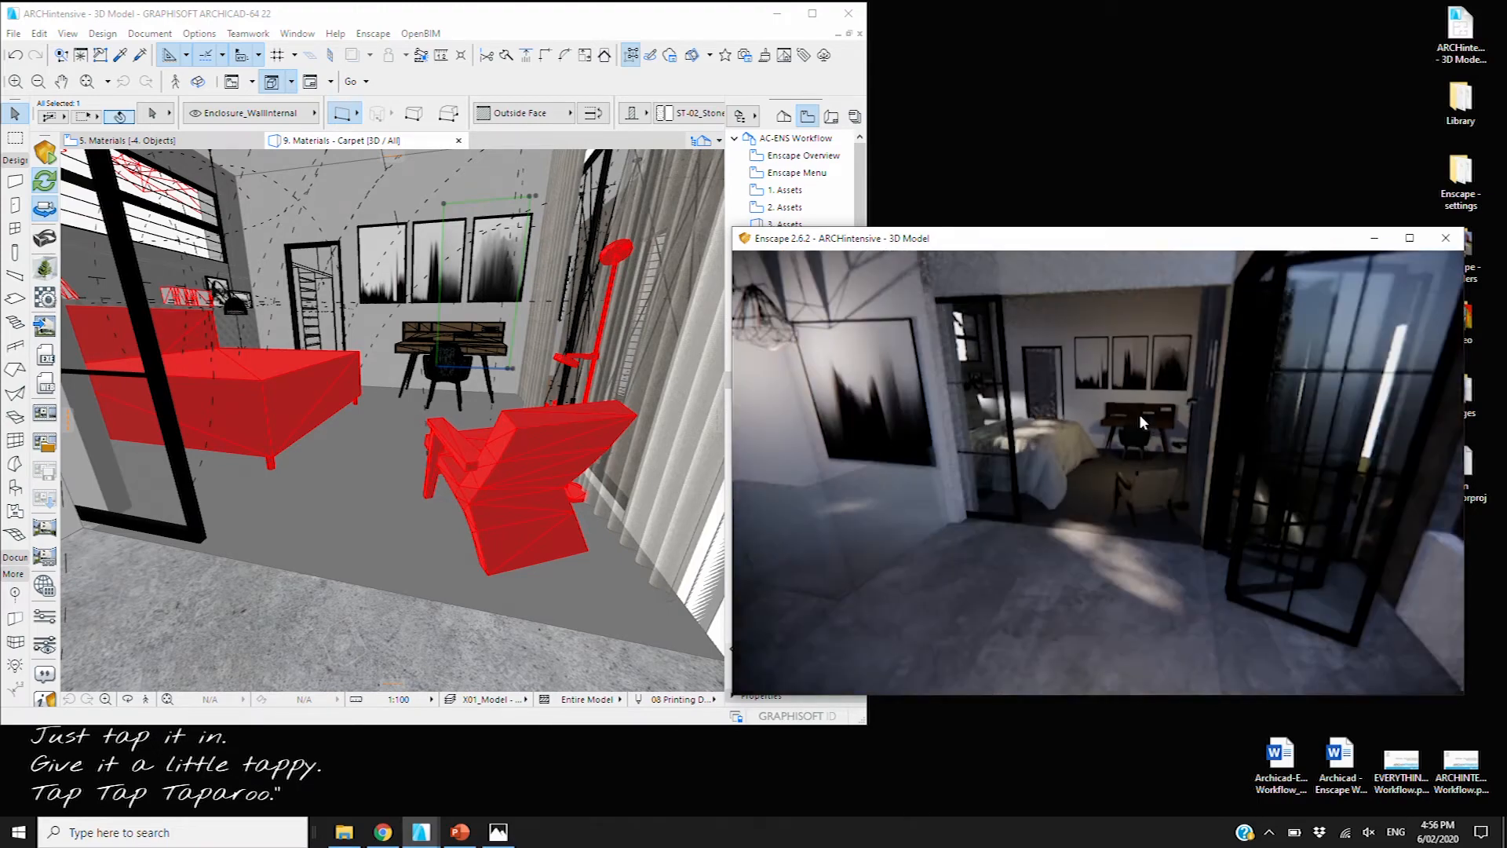
pyautogui.scroll(-5, 1143, 422)
pyautogui.keyDown('shift'); pyautogui.moveTo(1143, 421); pyautogui.dragTo(1167, 421, button='right'); pyautogui.keyUp('shift')
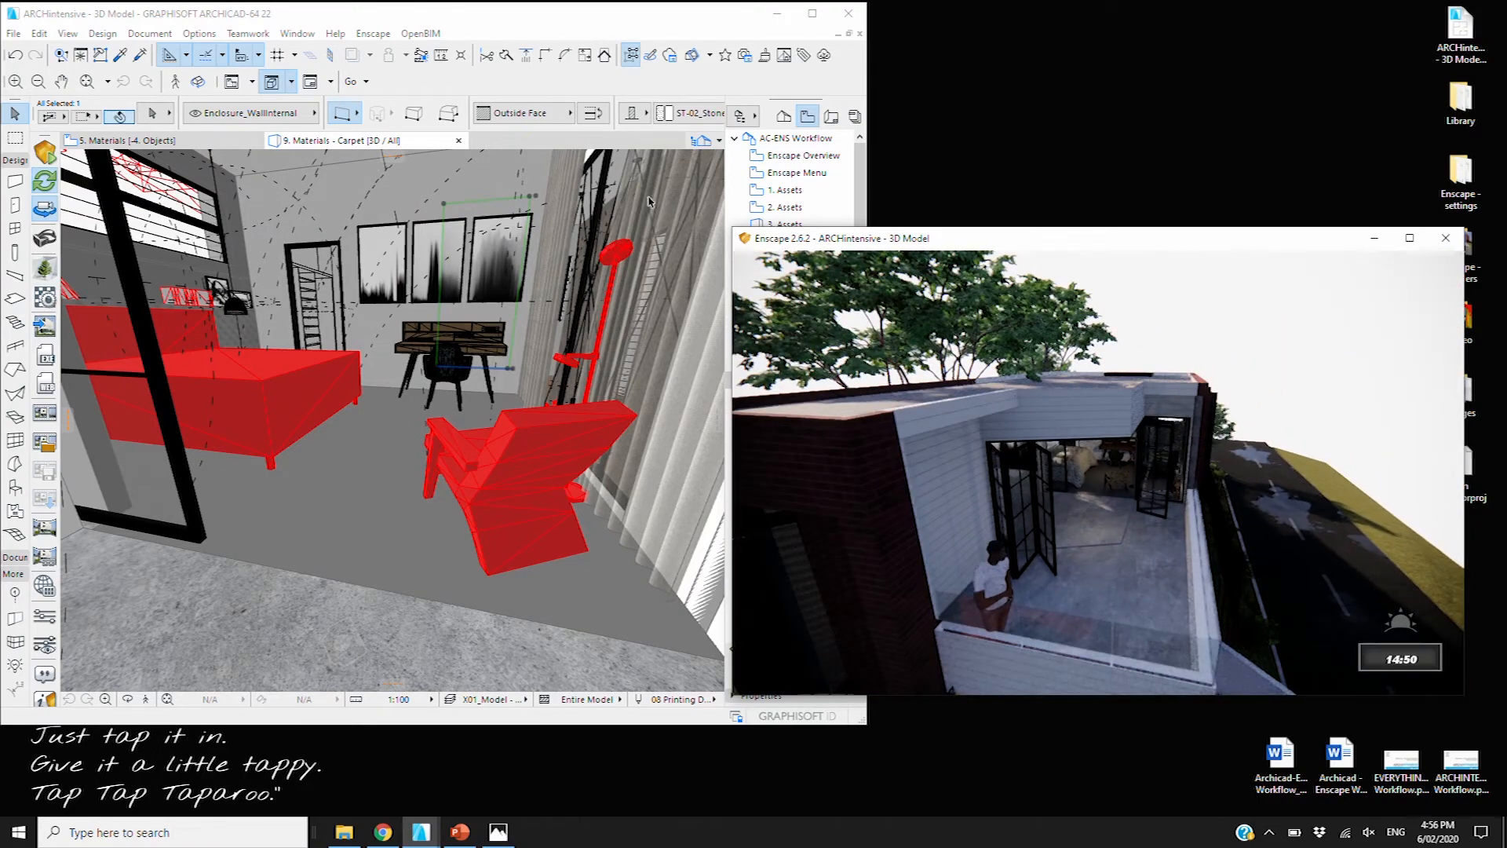
# Move the 3D view's sun to a lower custom position at 29.393° altitude
pyautogui.click(313, 140)
pyautogui.rightClick(316, 141)
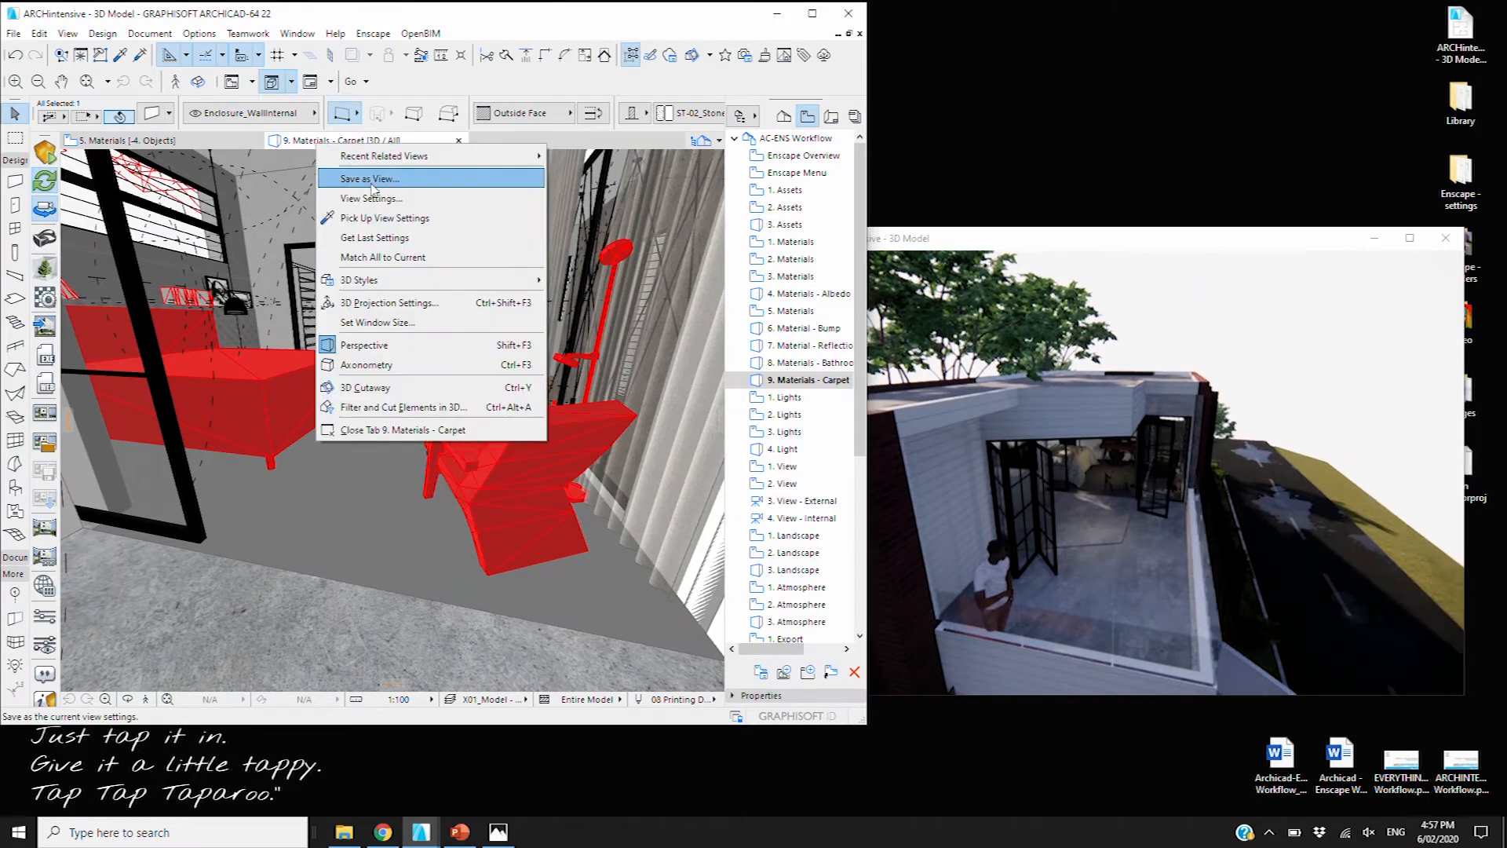
pyautogui.click(384, 303)
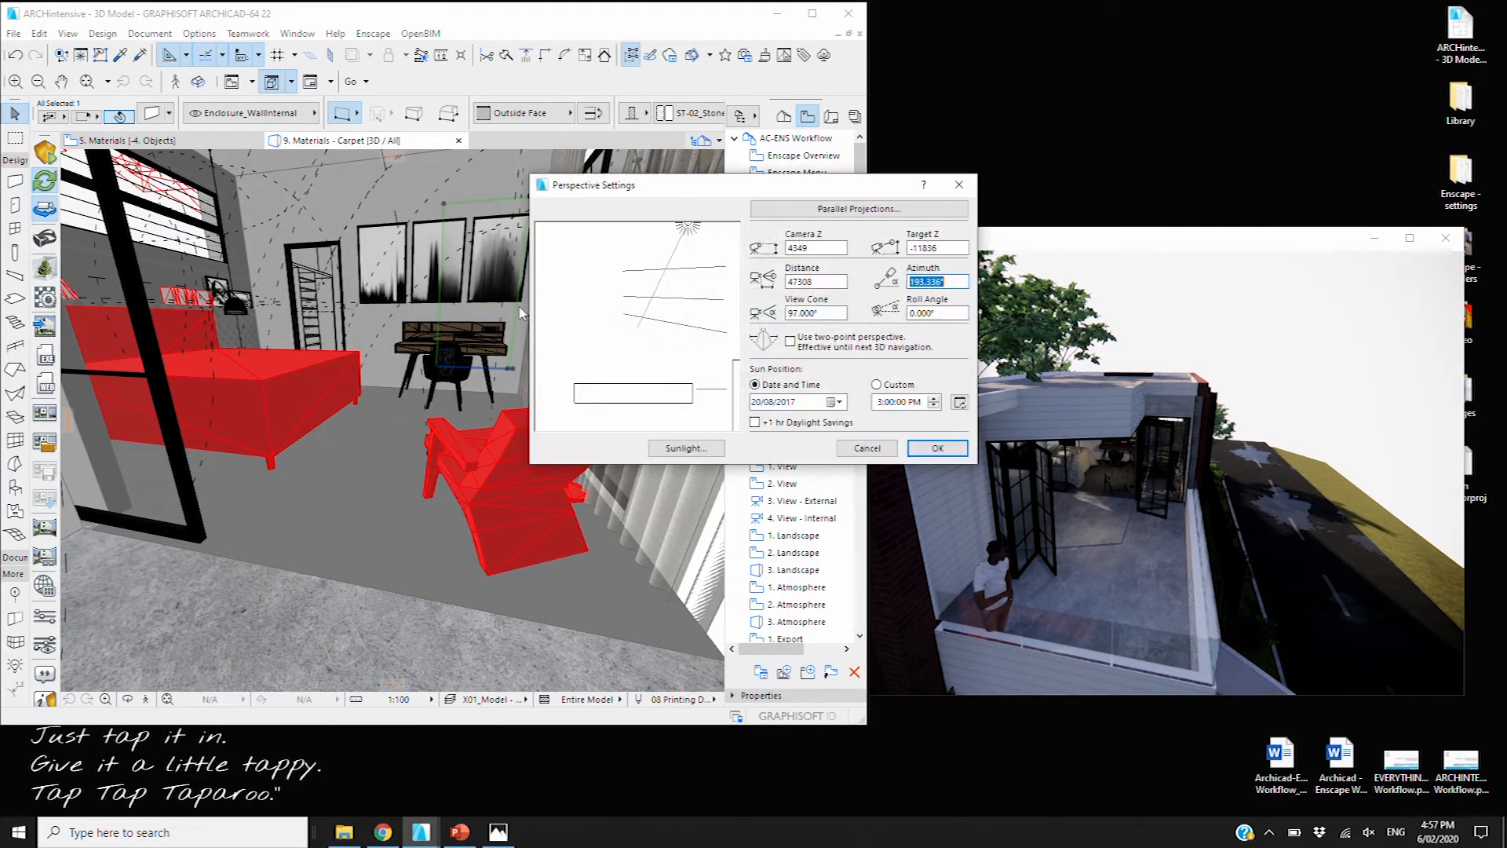
pyautogui.moveTo(686, 233); pyautogui.dragTo(556, 373)
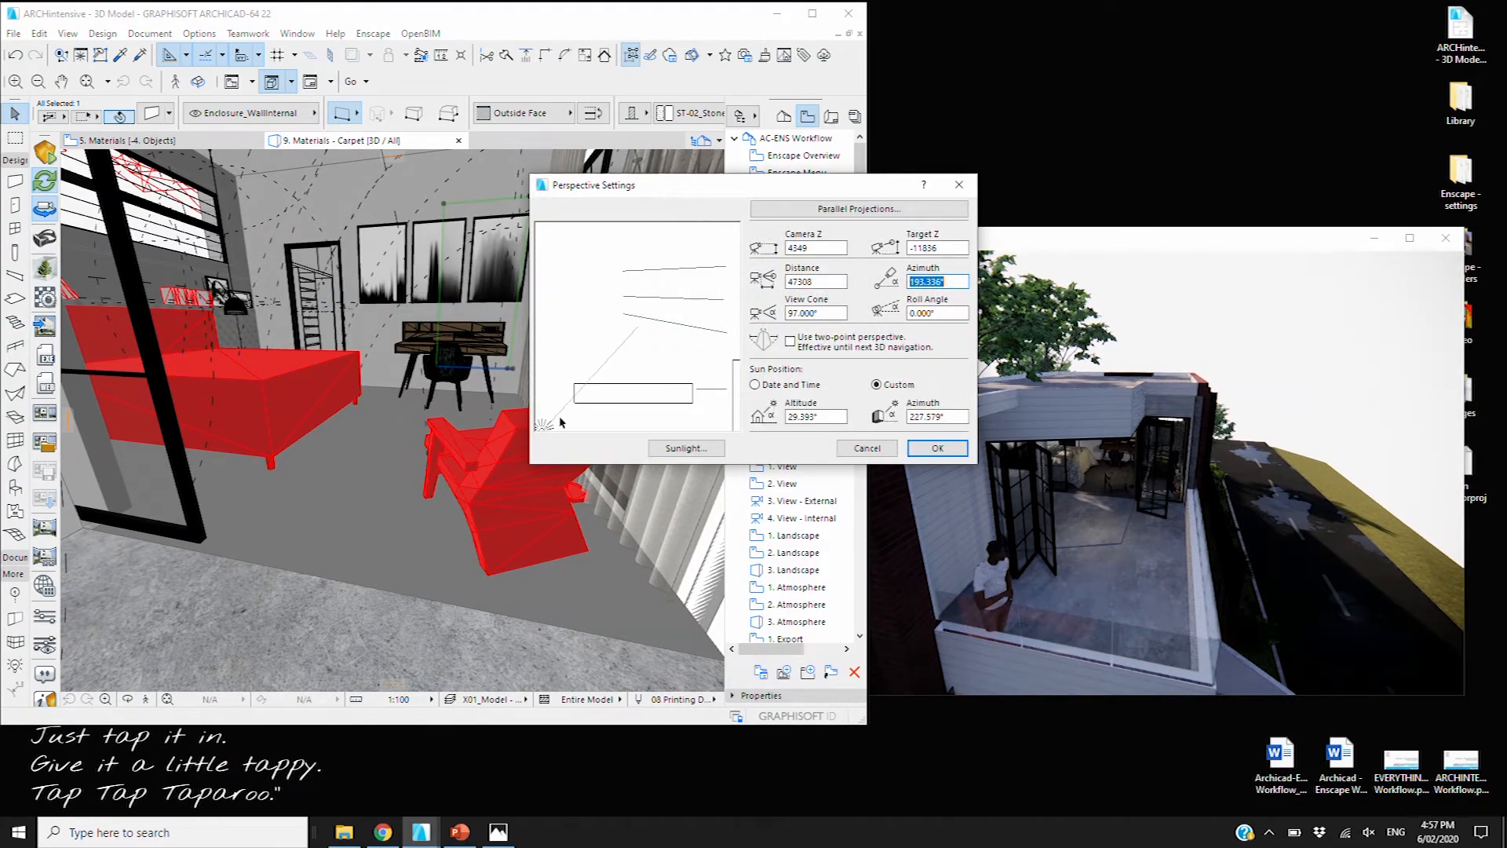
pyautogui.click(923, 447)
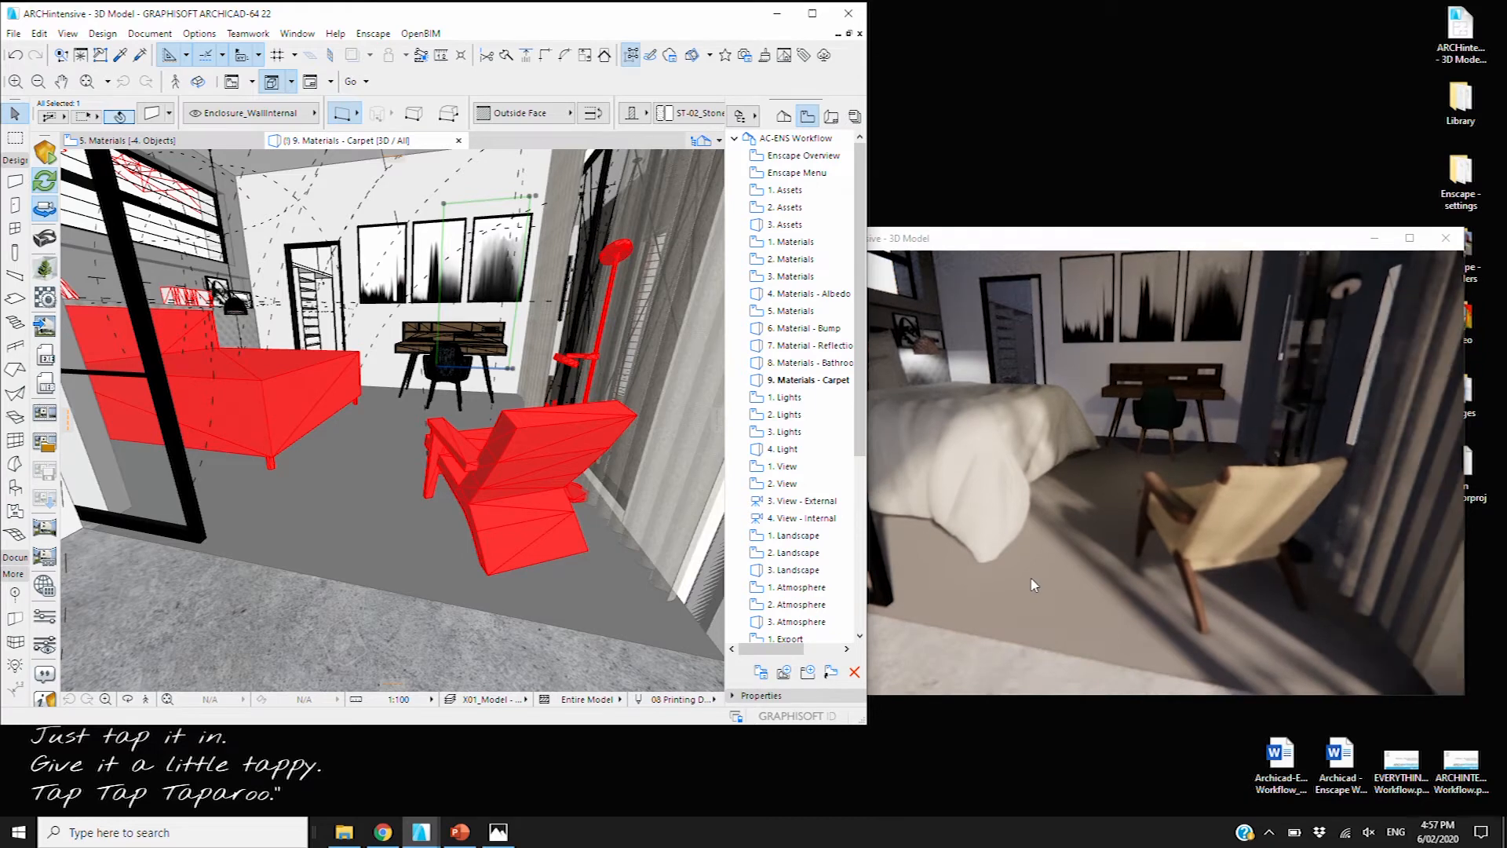
pyautogui.click(387, 511)
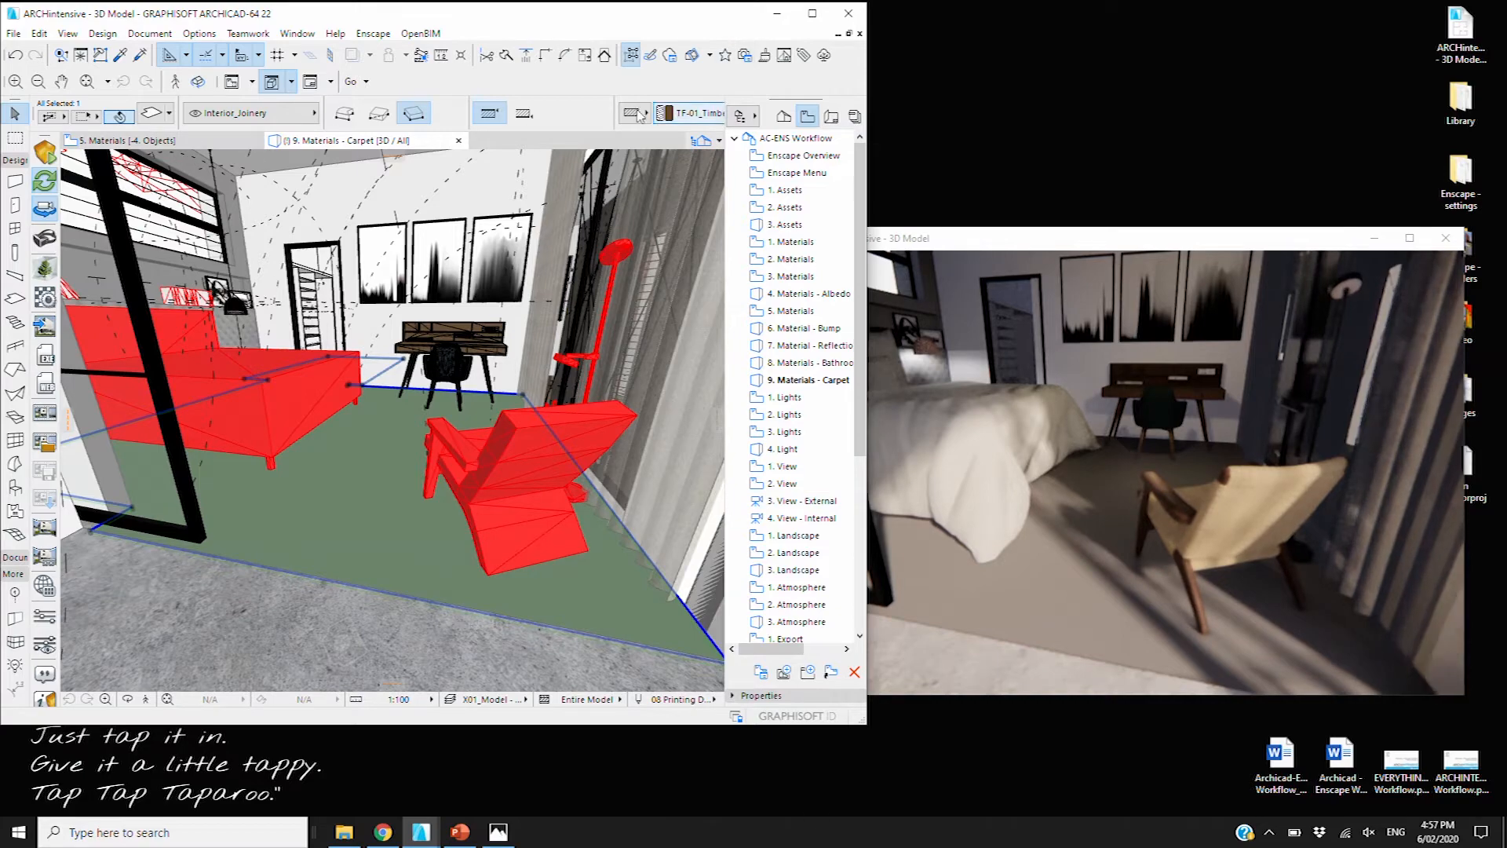
# Set all three override surfaces of the bedroom floor slab to GENERAL
pyautogui.hotkey('ctrl', 't')
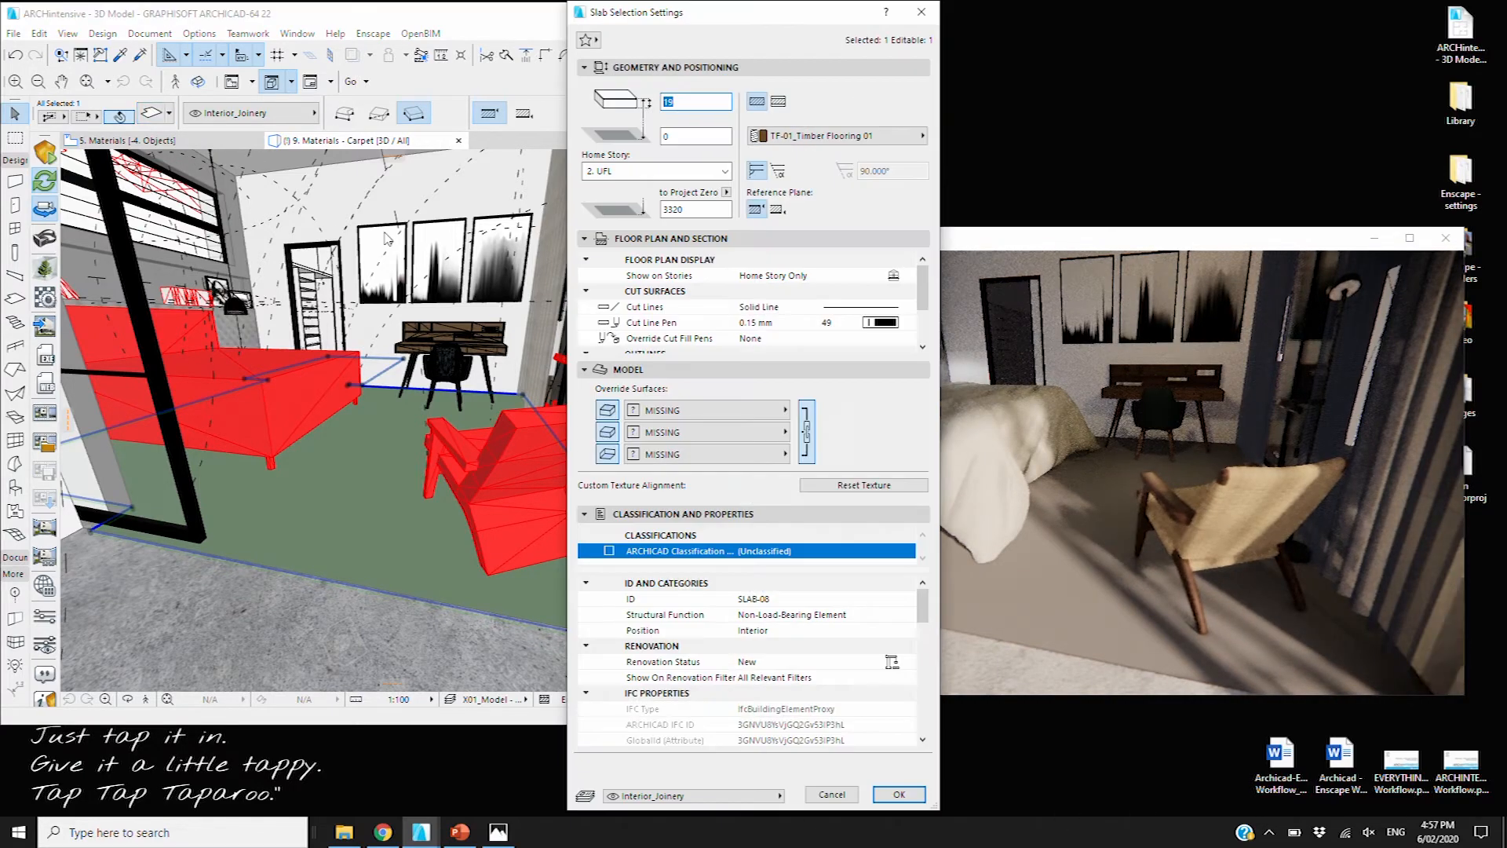
pyautogui.click(724, 408)
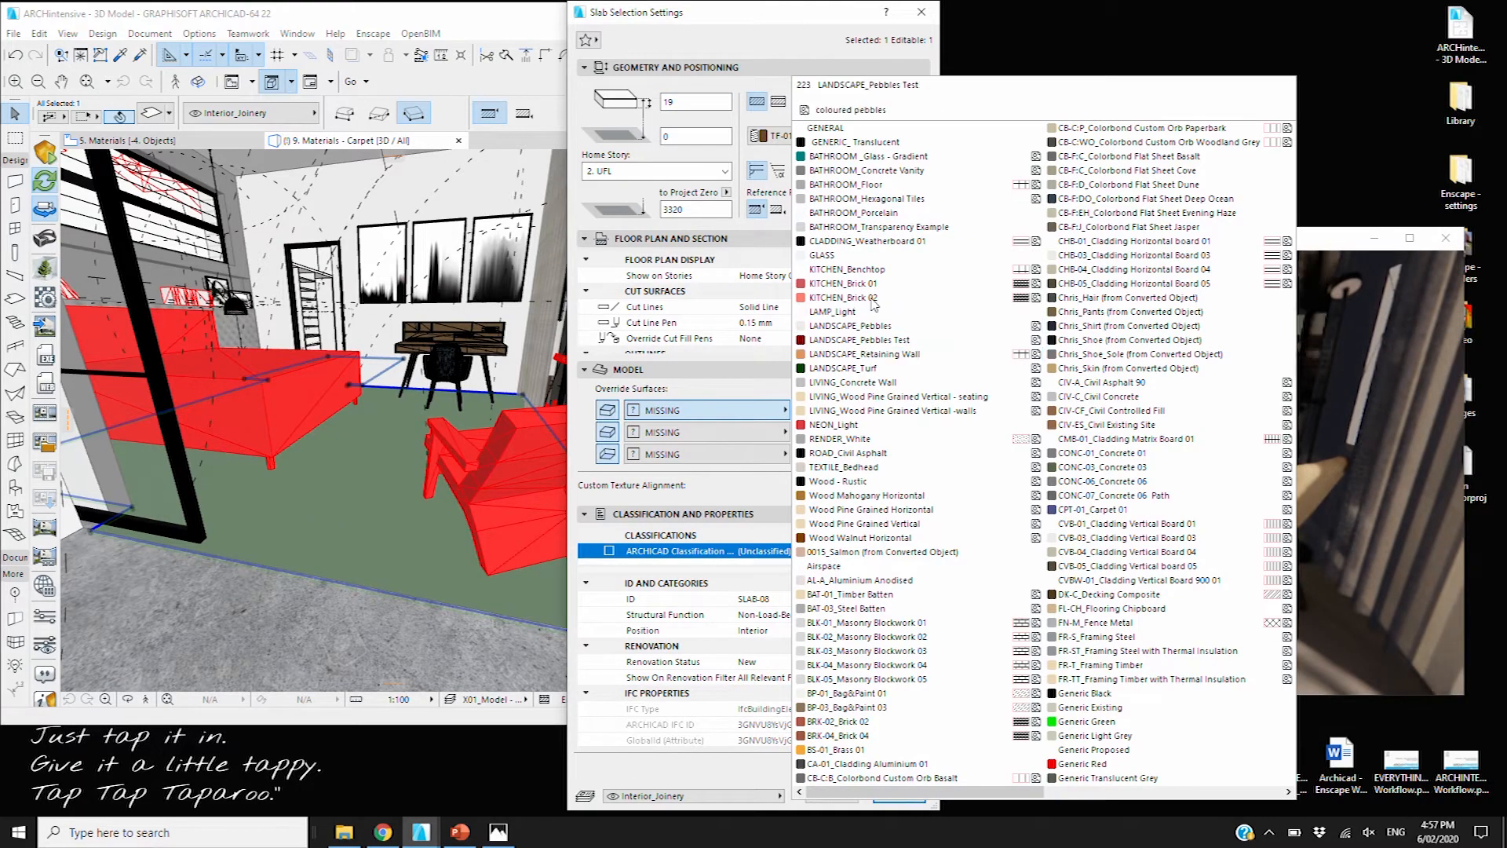
pyautogui.click(820, 128)
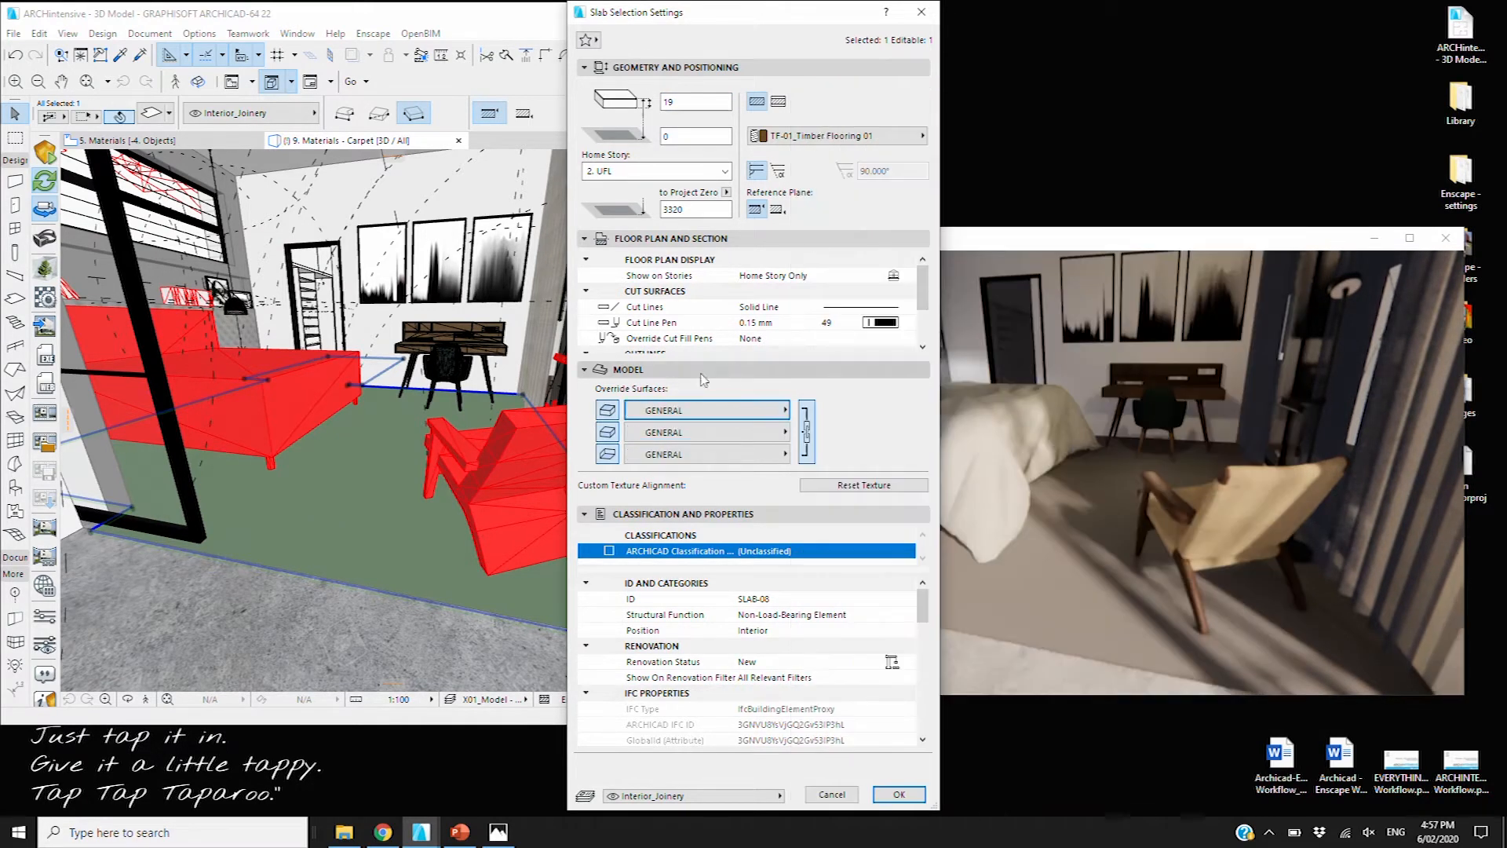
pyautogui.click(806, 431)
pyautogui.click(899, 794)
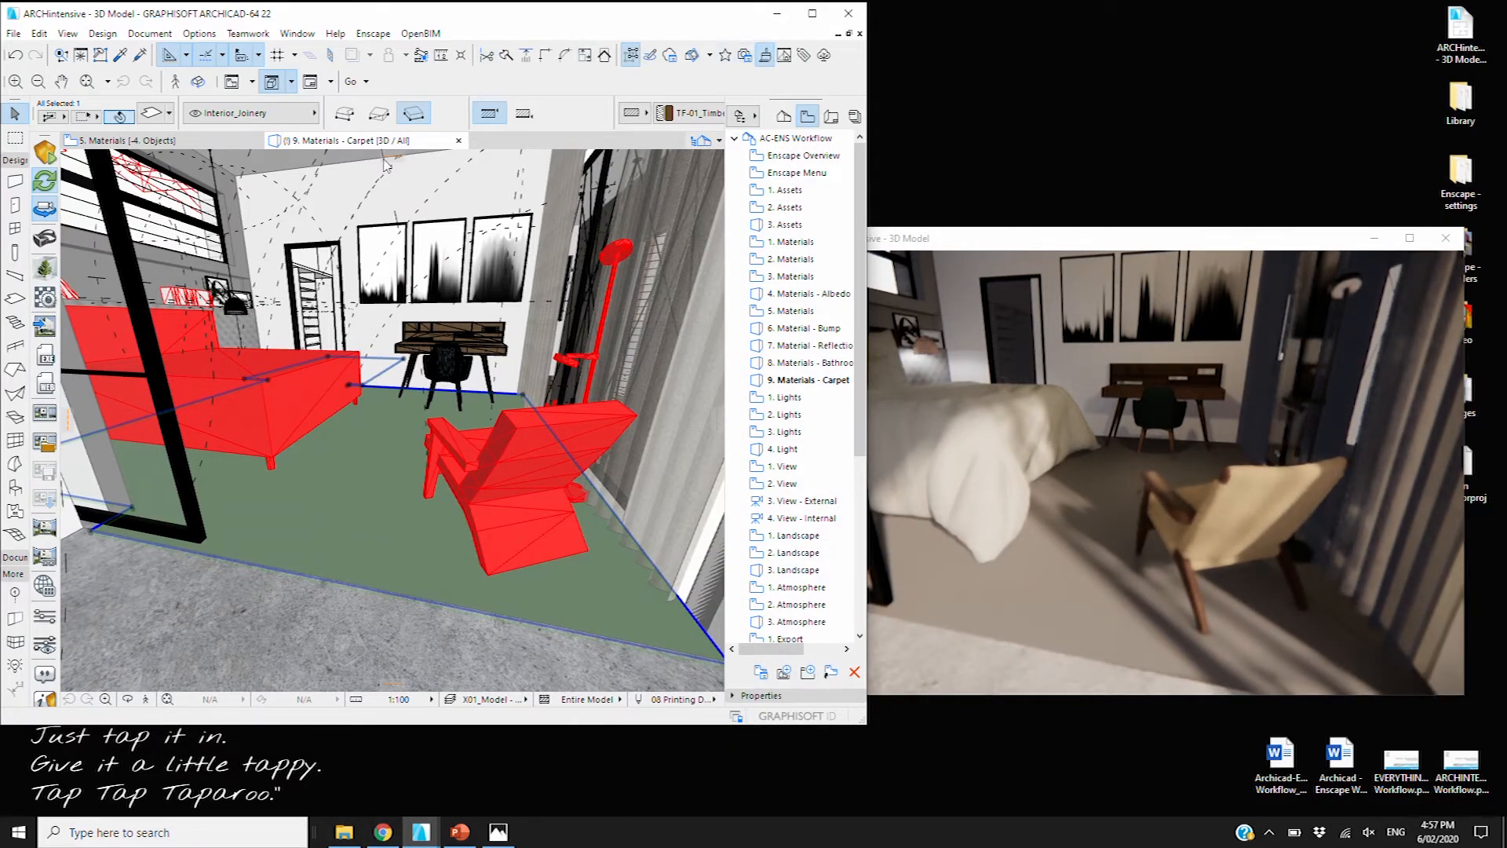
# Rename the CPT-01_Carpet 01 surface to 'grass CPT-01_Carpet 01'
pyautogui.click(758, 59)
pyautogui.click(731, 48)
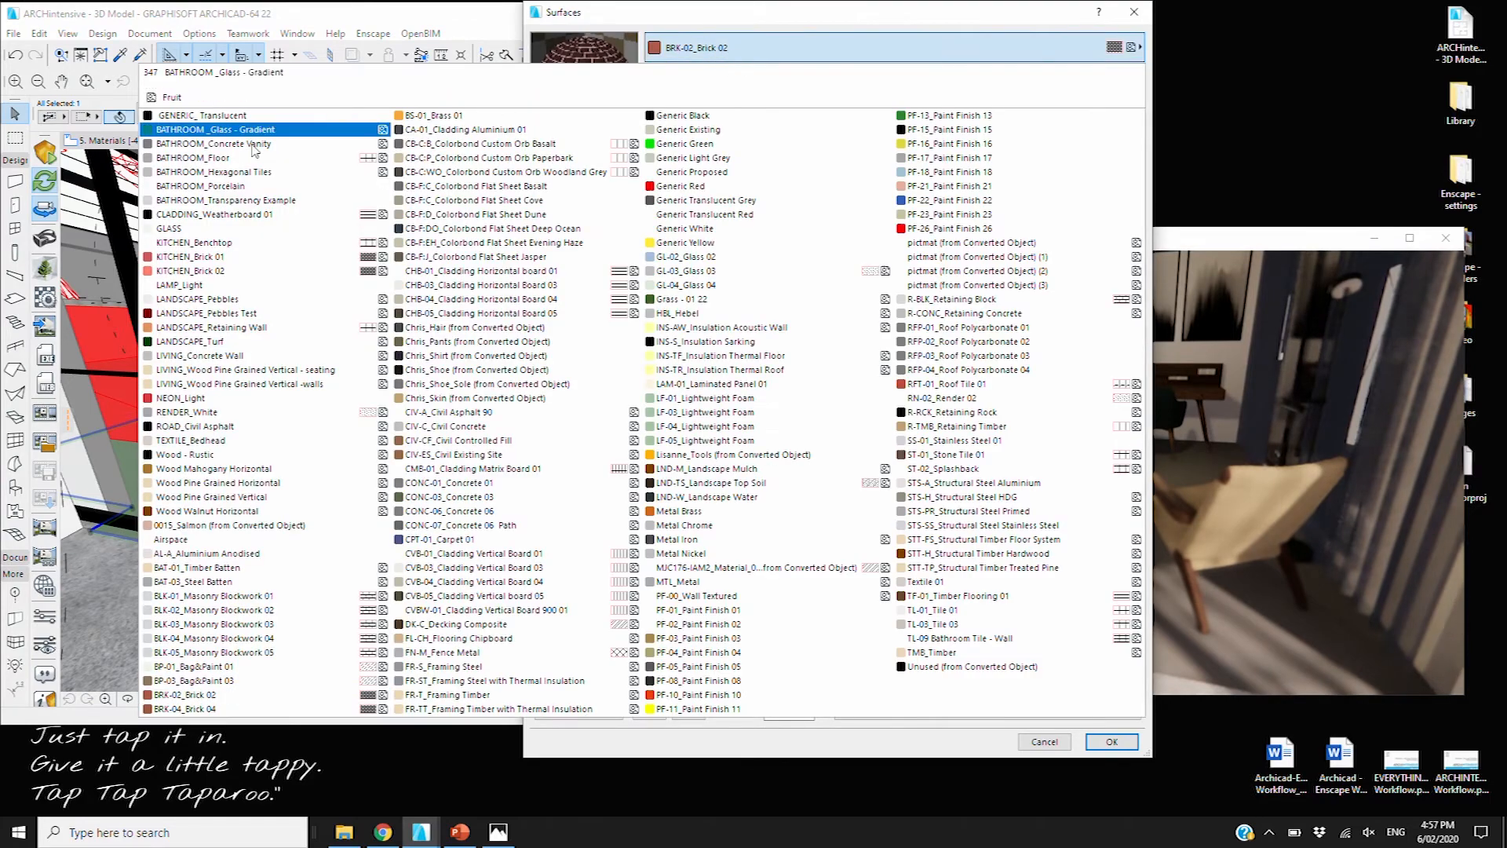
pyautogui.click(203, 130)
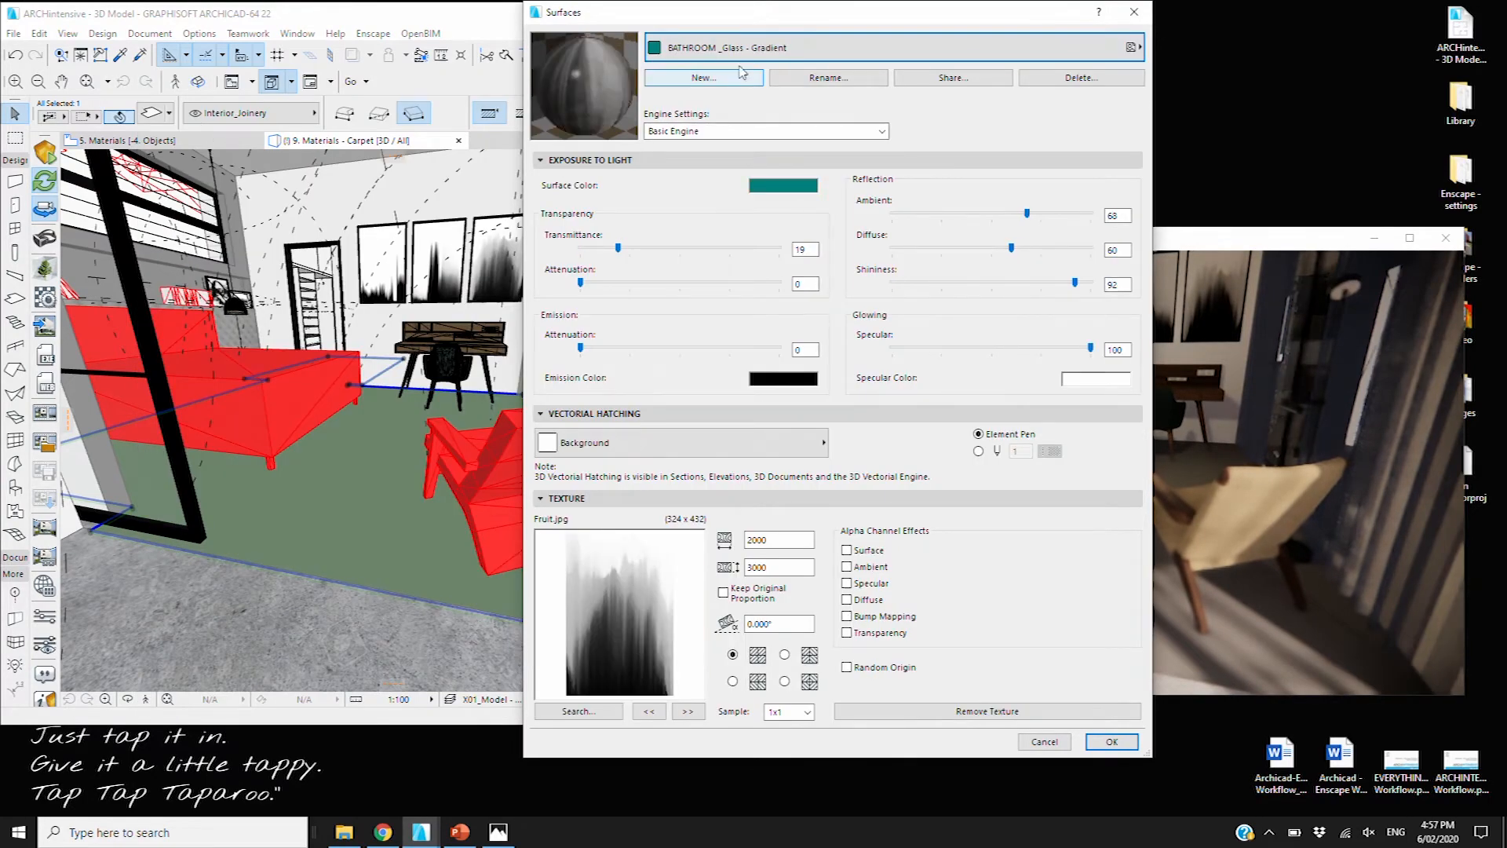
pyautogui.click(730, 48)
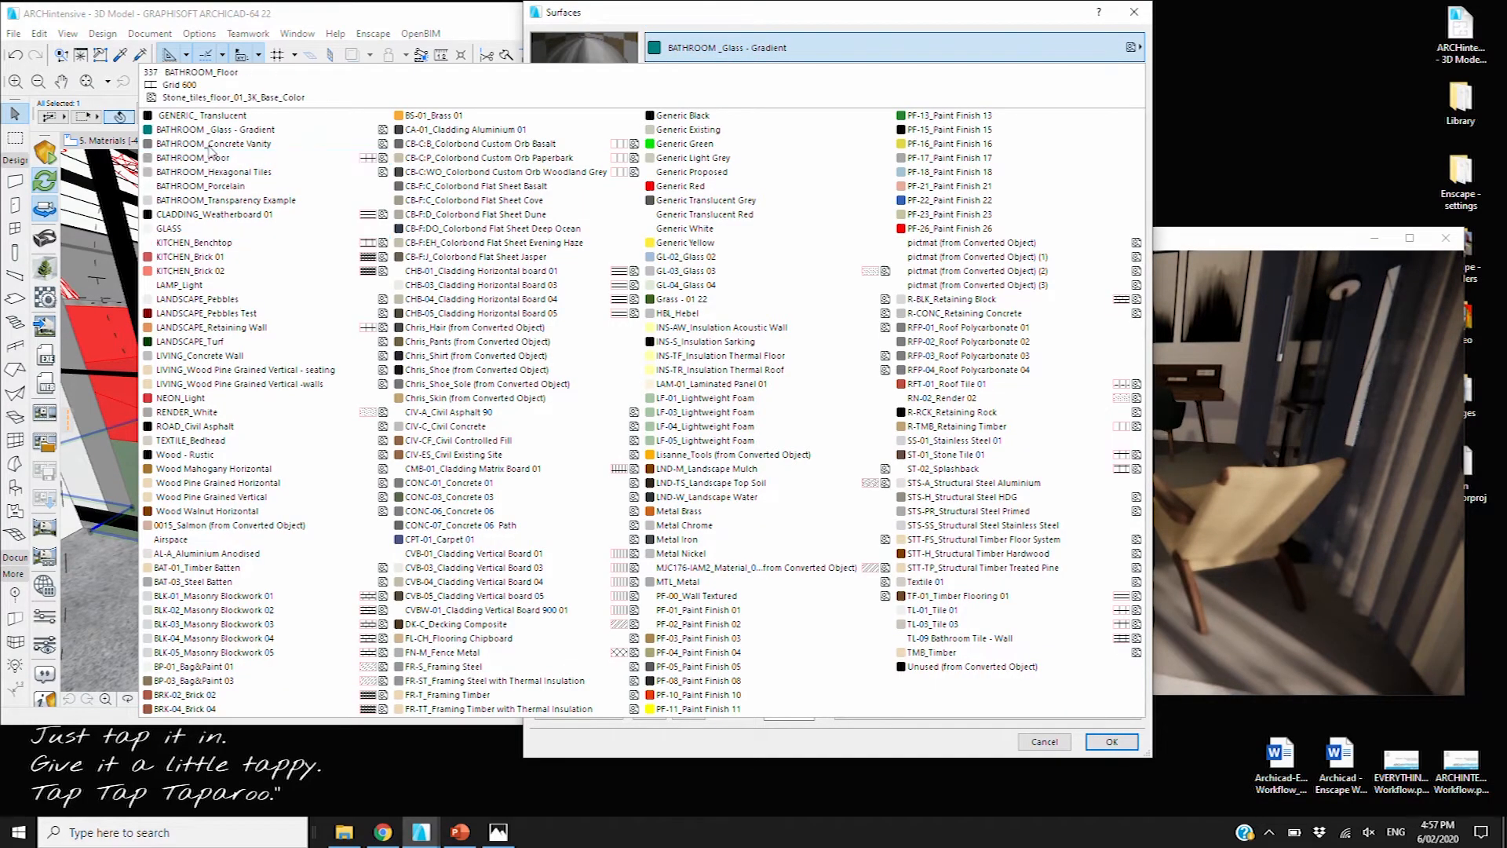
pyautogui.click(200, 115)
pyautogui.click(711, 48)
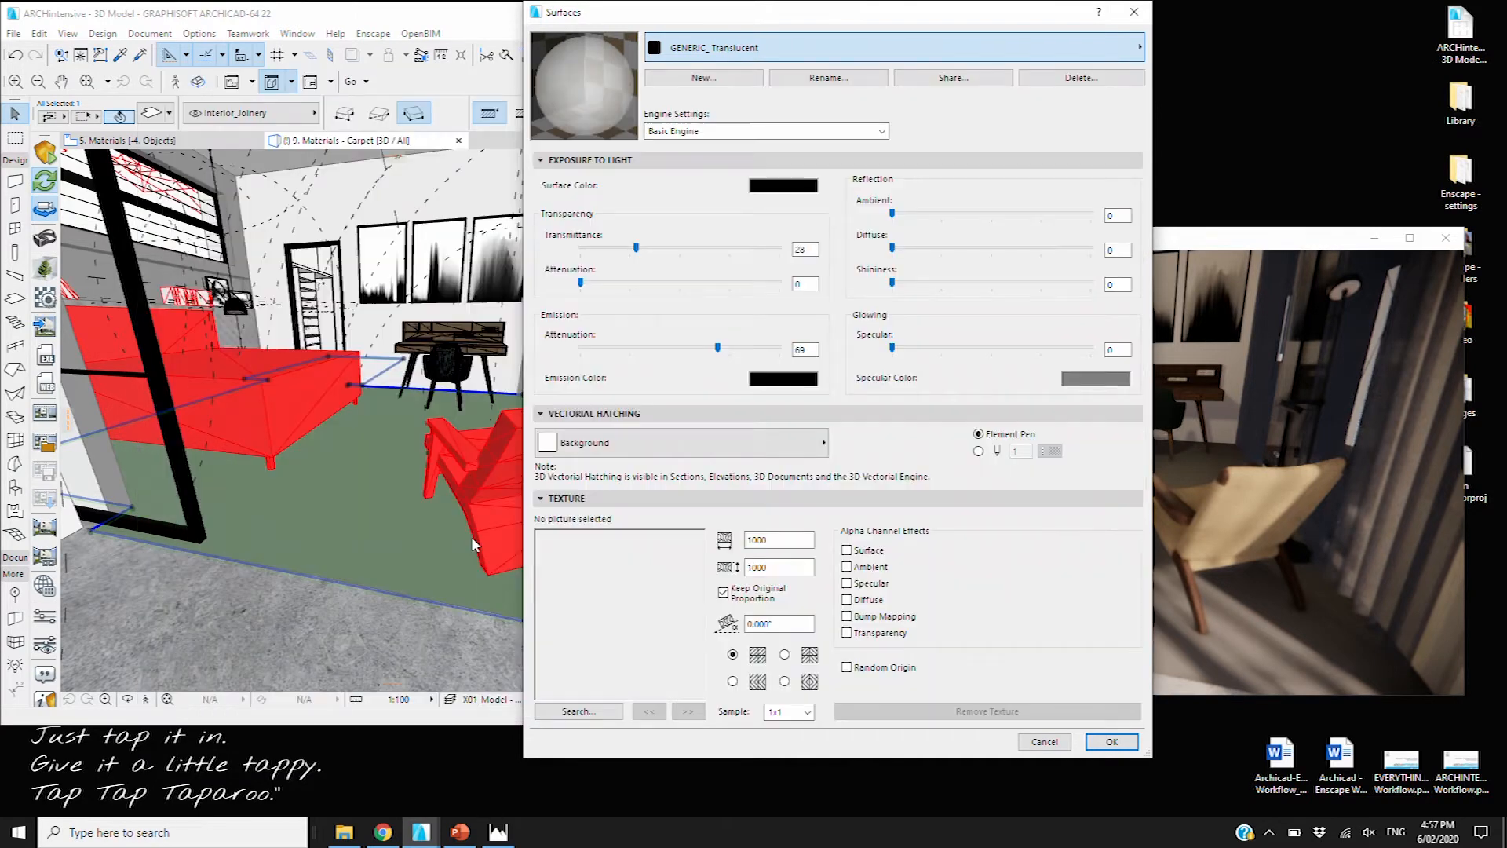
pyautogui.click(439, 539)
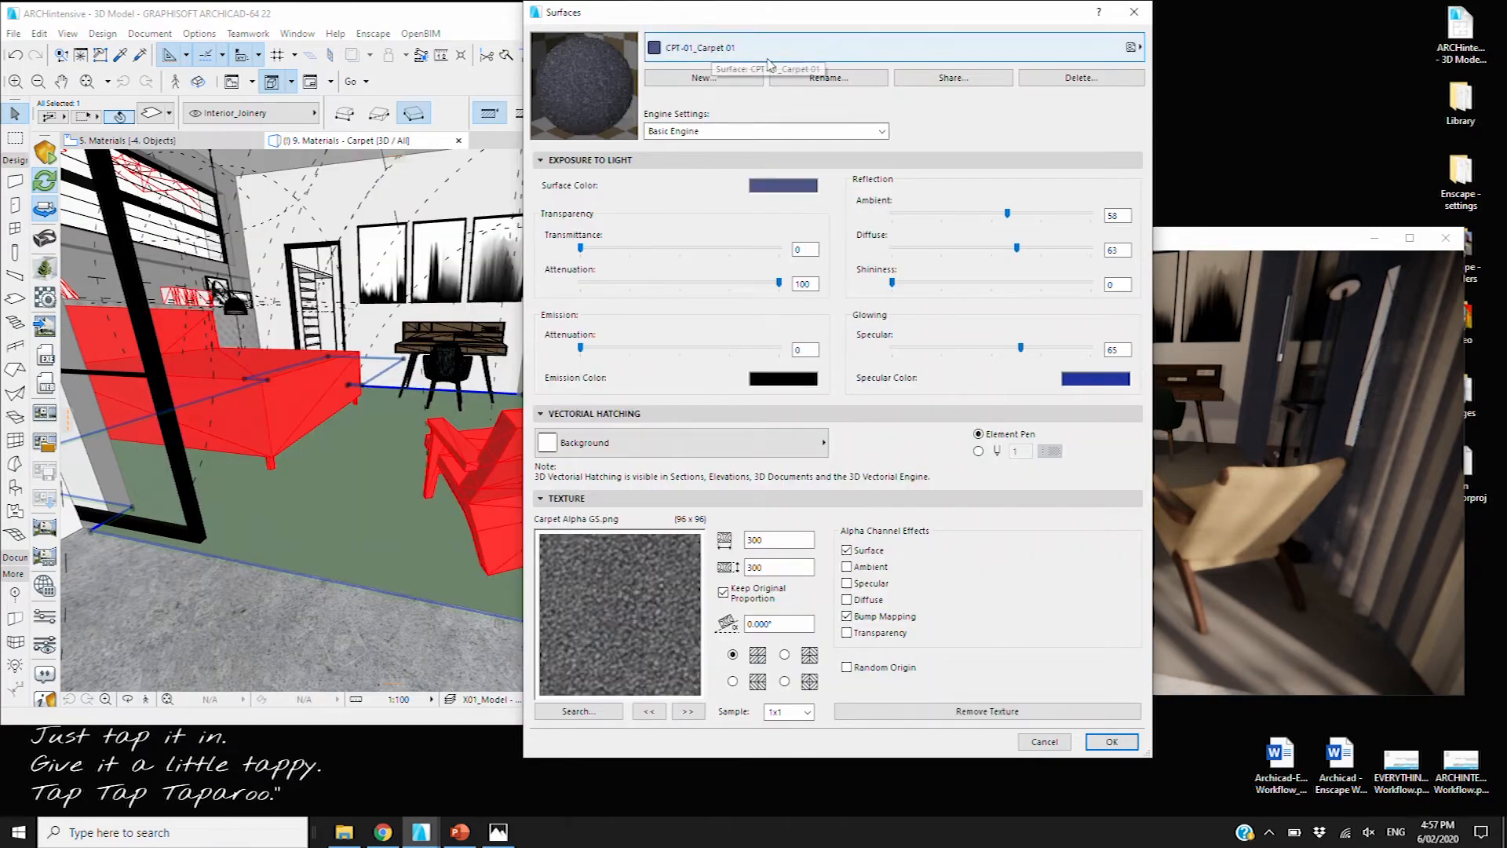
pyautogui.click(828, 78)
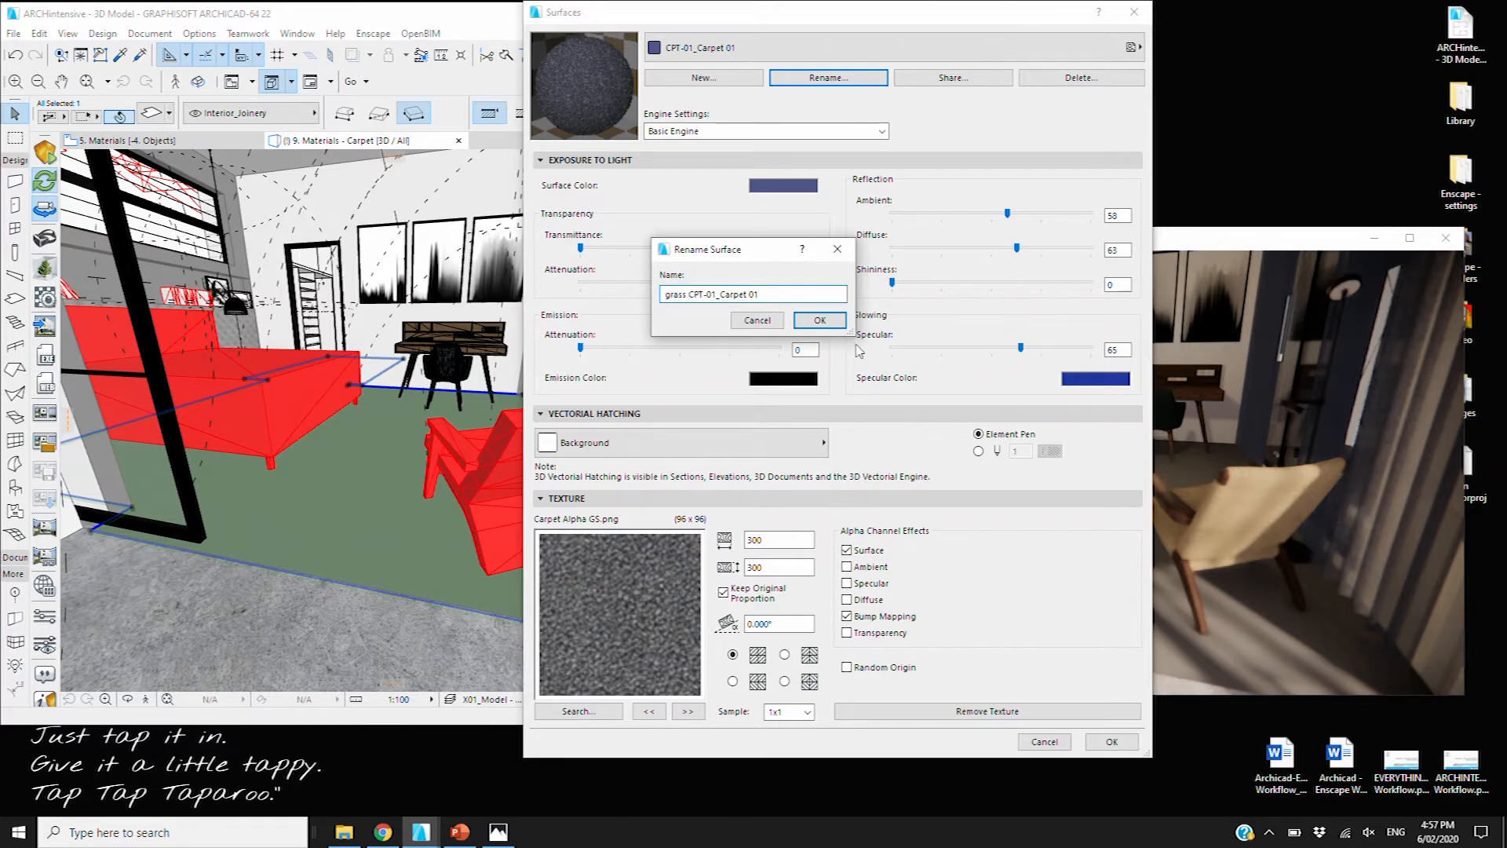
pyautogui.click(838, 325)
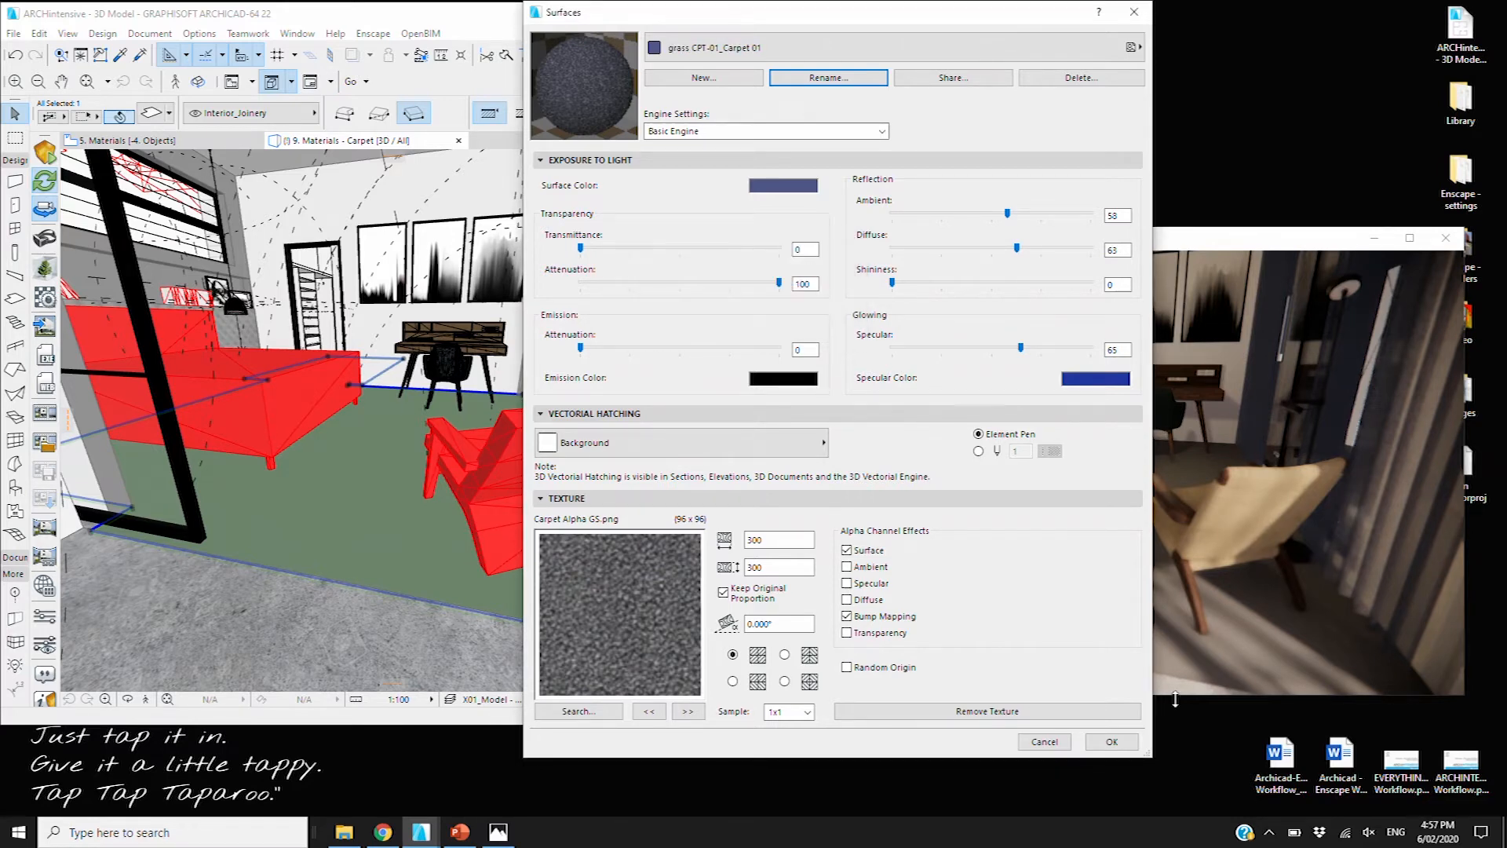
pyautogui.click(1124, 747)
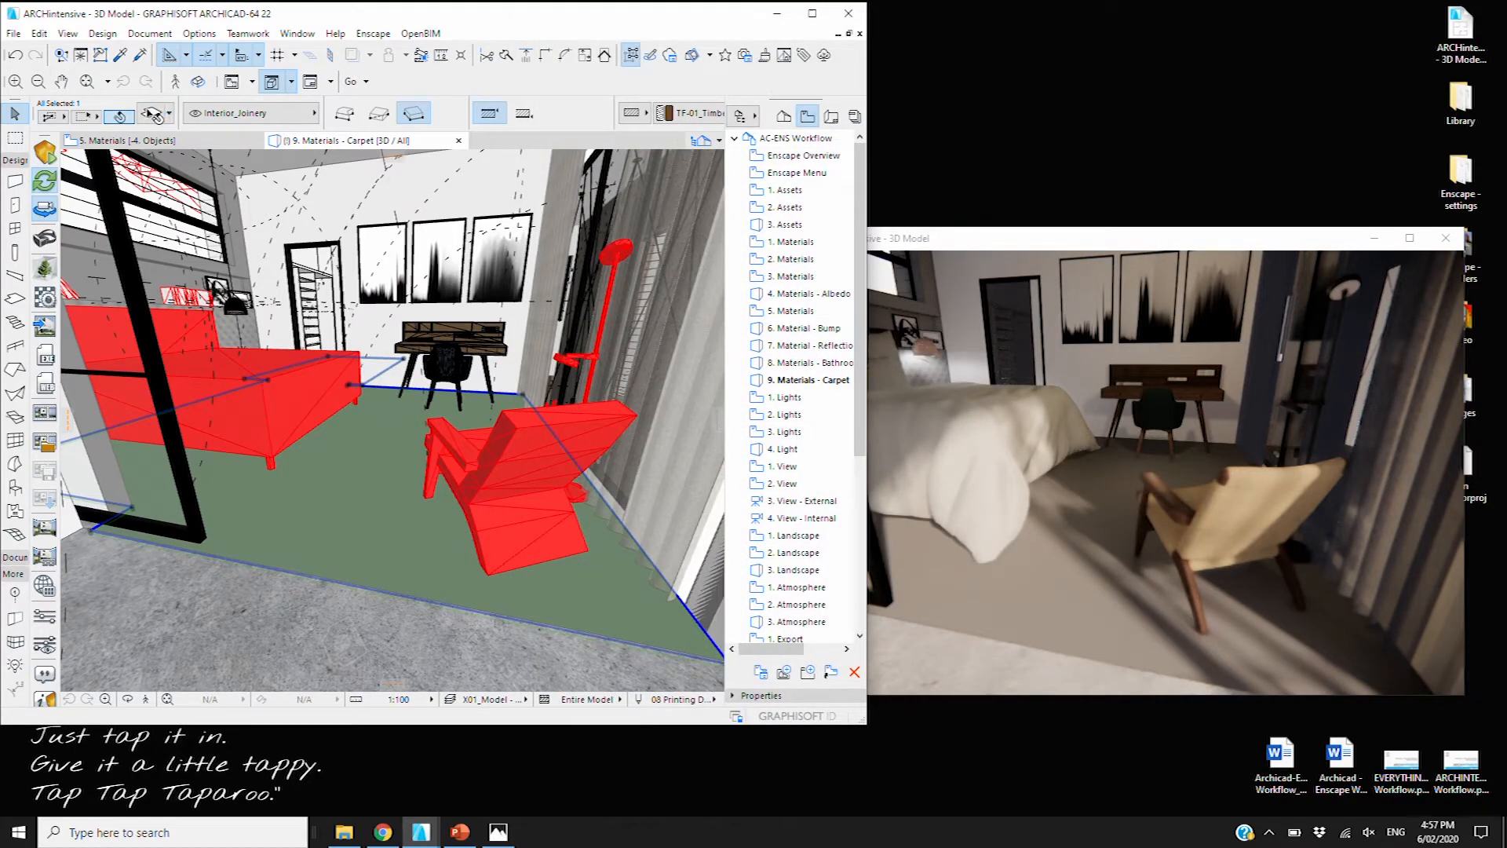
# Give the bedroom floor slab the 'grass CPT-01_Carpet 01' override surface and deselect it
pyautogui.click(151, 116)
pyautogui.click(690, 409)
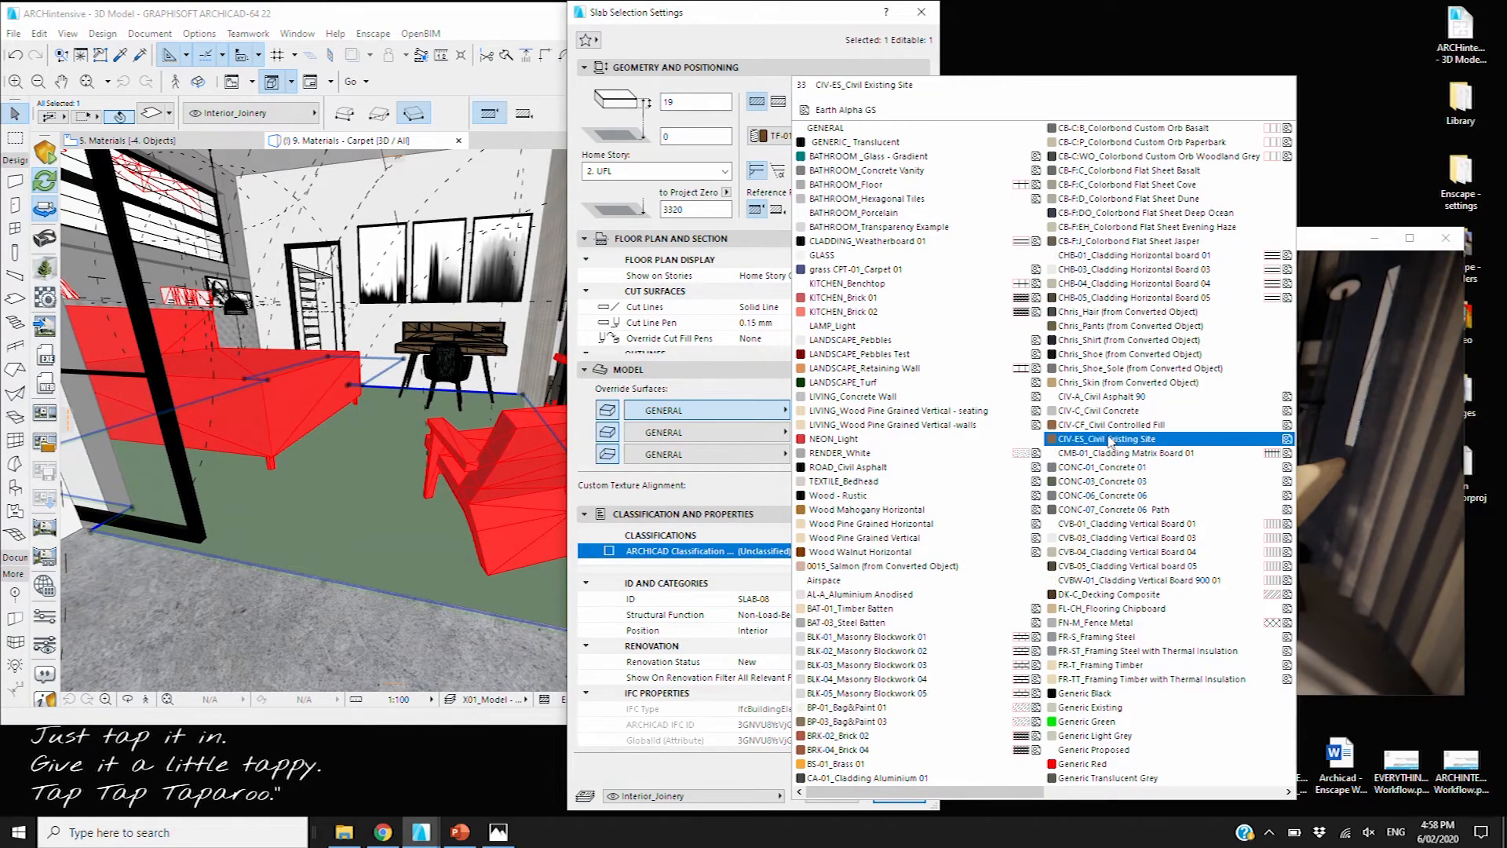
pyautogui.scroll(-3, 1111, 441)
pyautogui.scroll(3, 1111, 441)
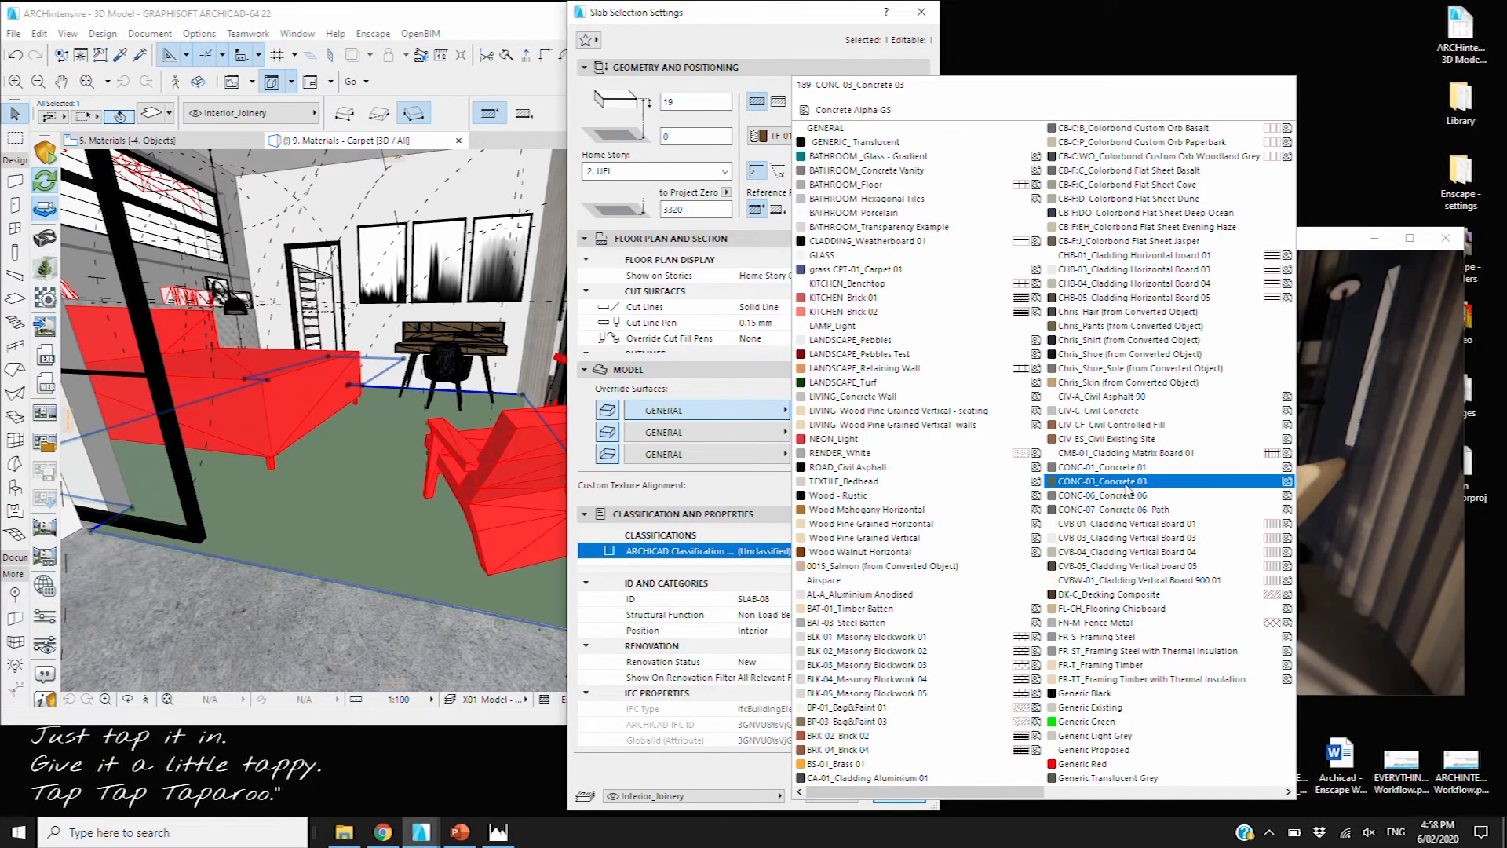
pyautogui.scroll(-3, 1128, 488)
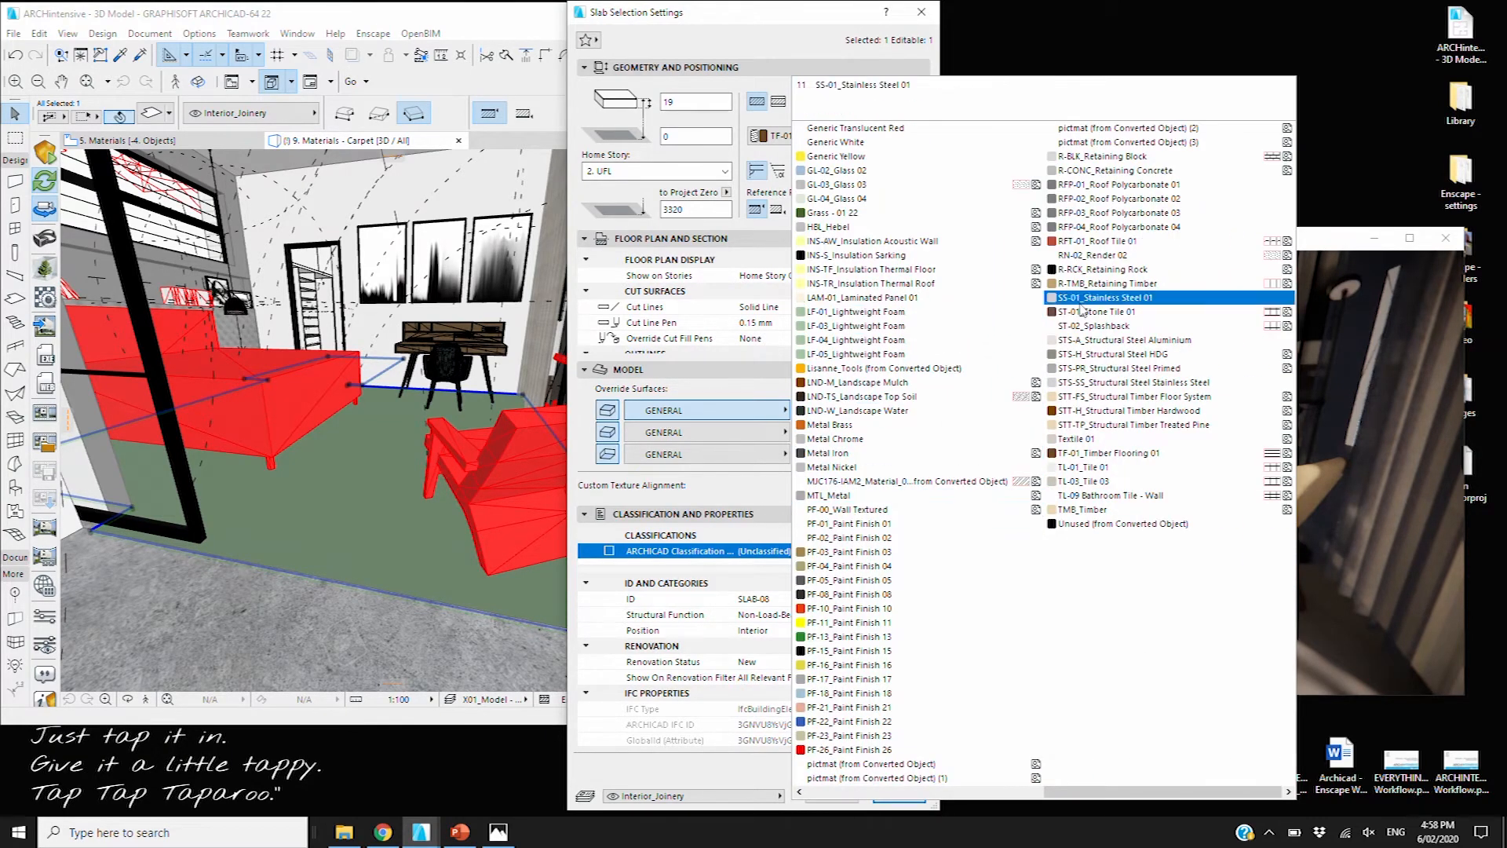
pyautogui.scroll(3, 801, 542)
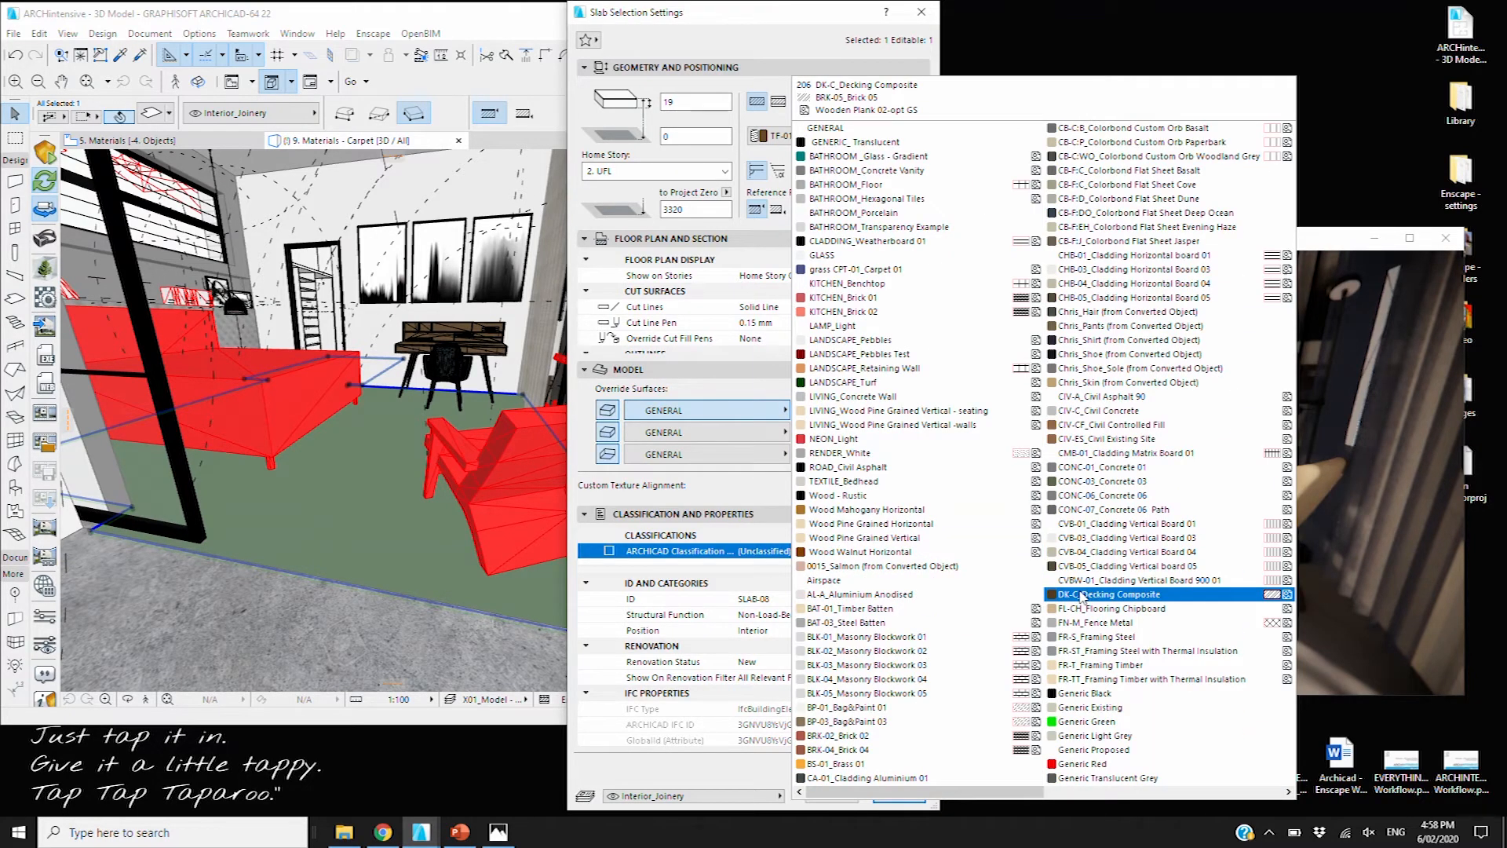
pyautogui.click(886, 271)
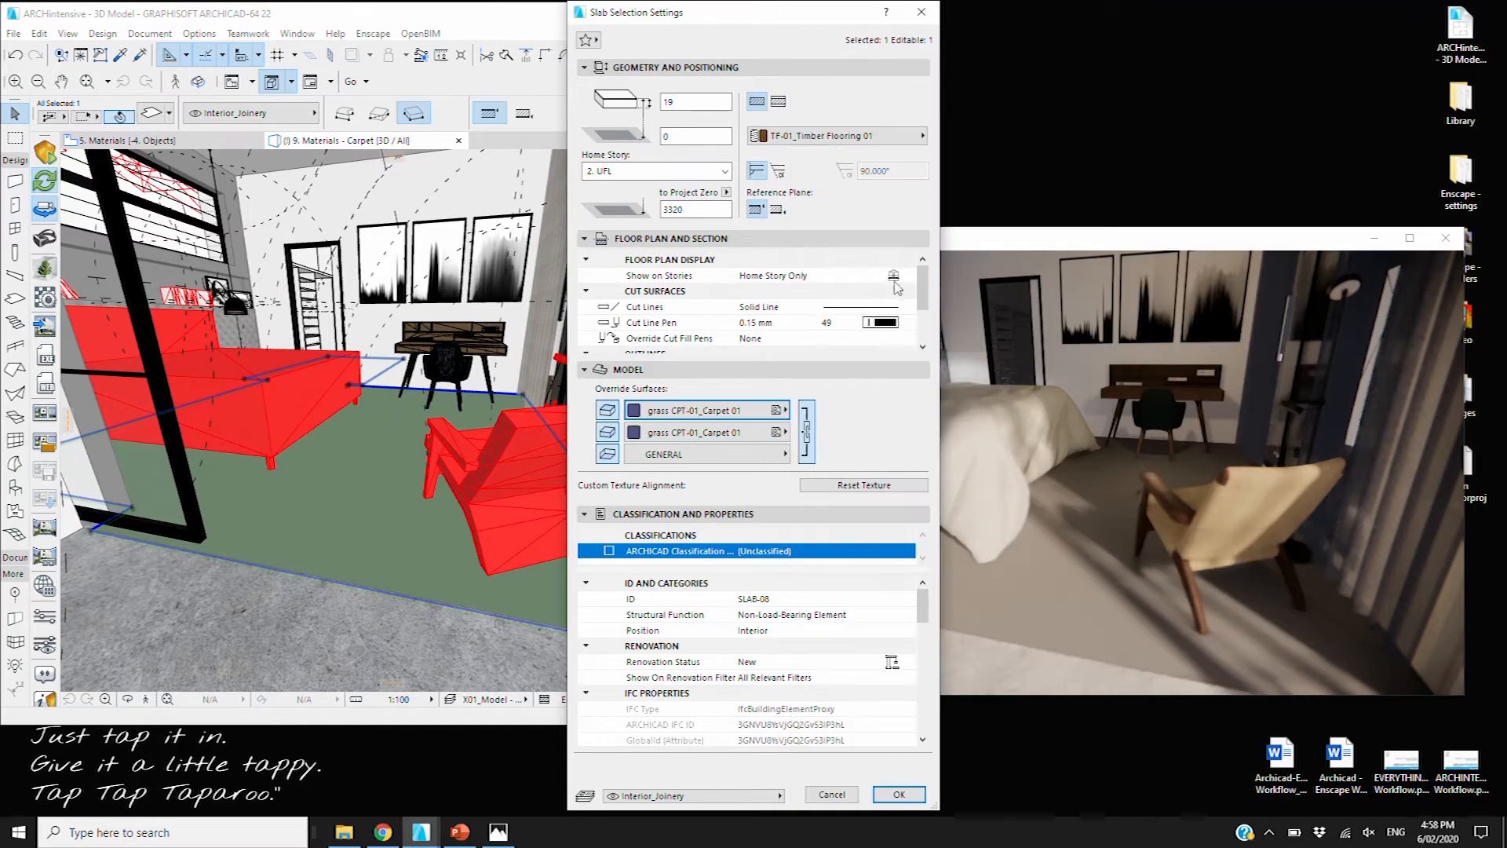
pyautogui.click(899, 794)
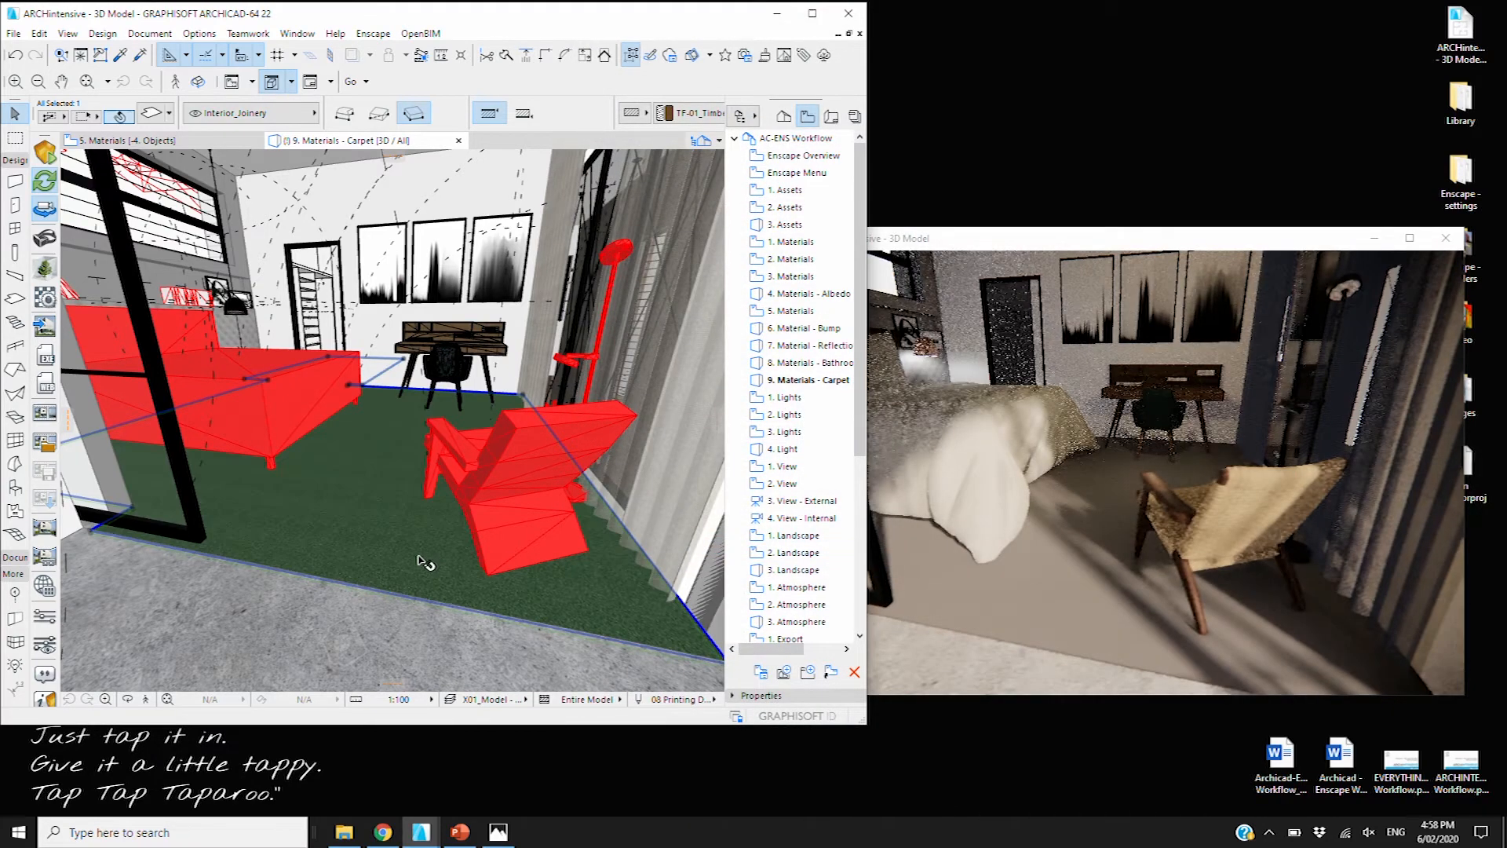
pyautogui.scroll(4, 1073, 644)
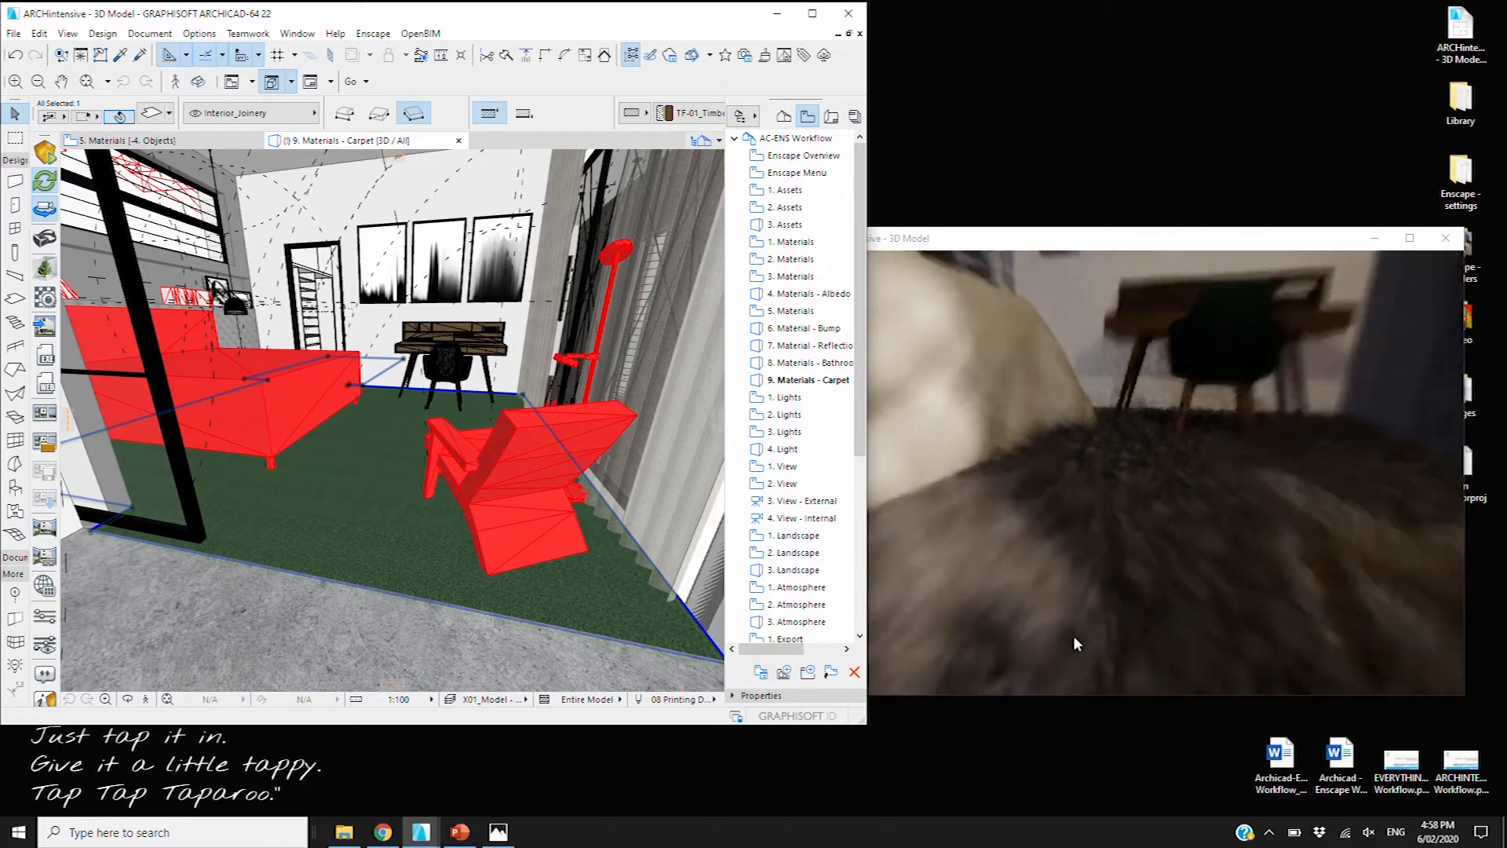
pyautogui.scroll(-3, 1073, 643)
pyautogui.scroll(-3, 1076, 628)
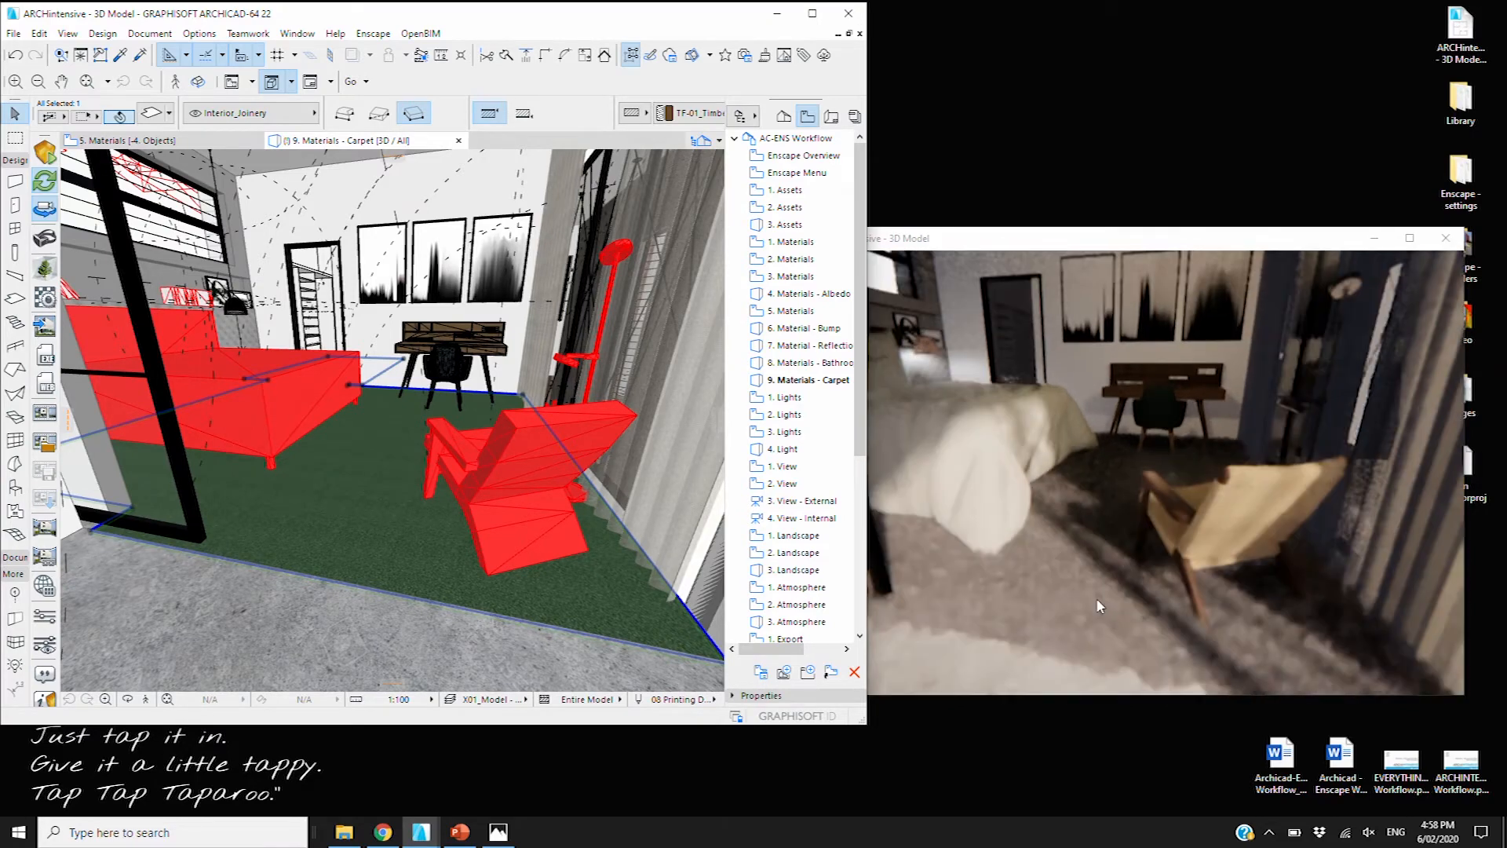
pyautogui.scroll(-2, 1125, 606)
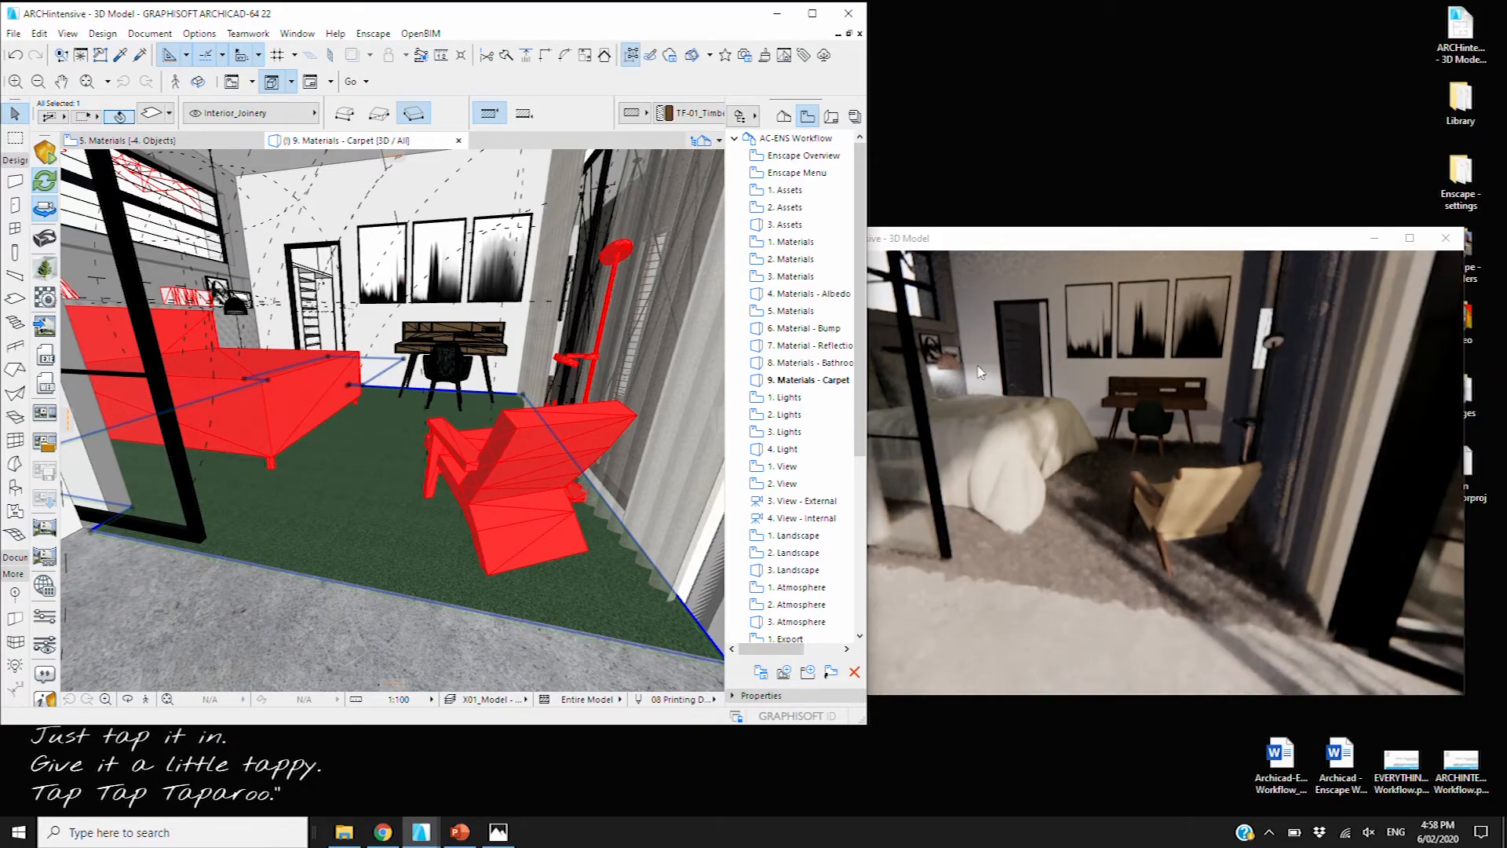
pyautogui.press('Escape')
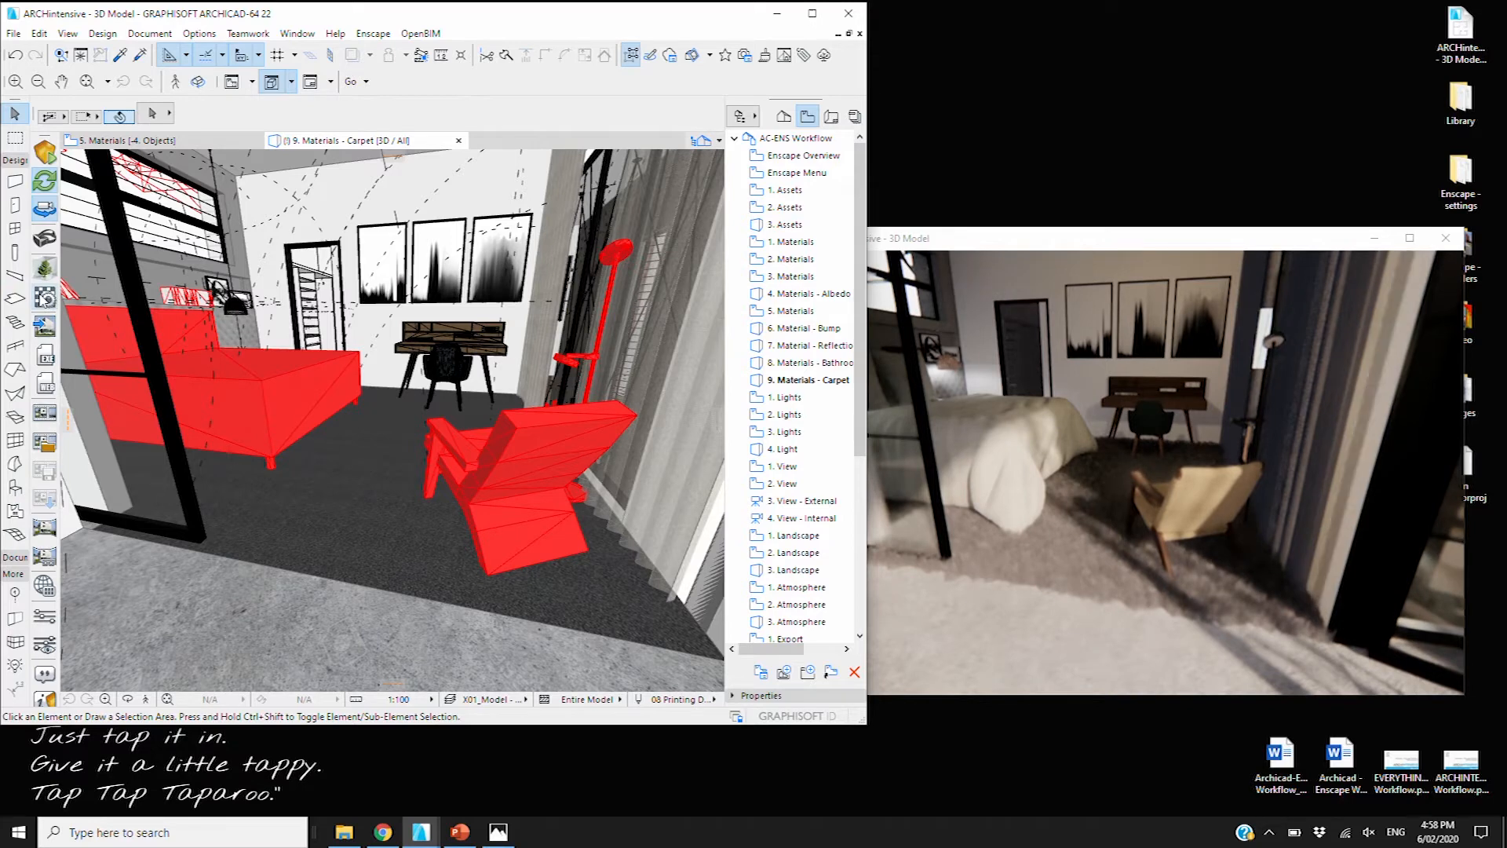
# Open Enscape Materials and browse the BATHROOM_Hexagonal Tiles material
pyautogui.click(45, 299)
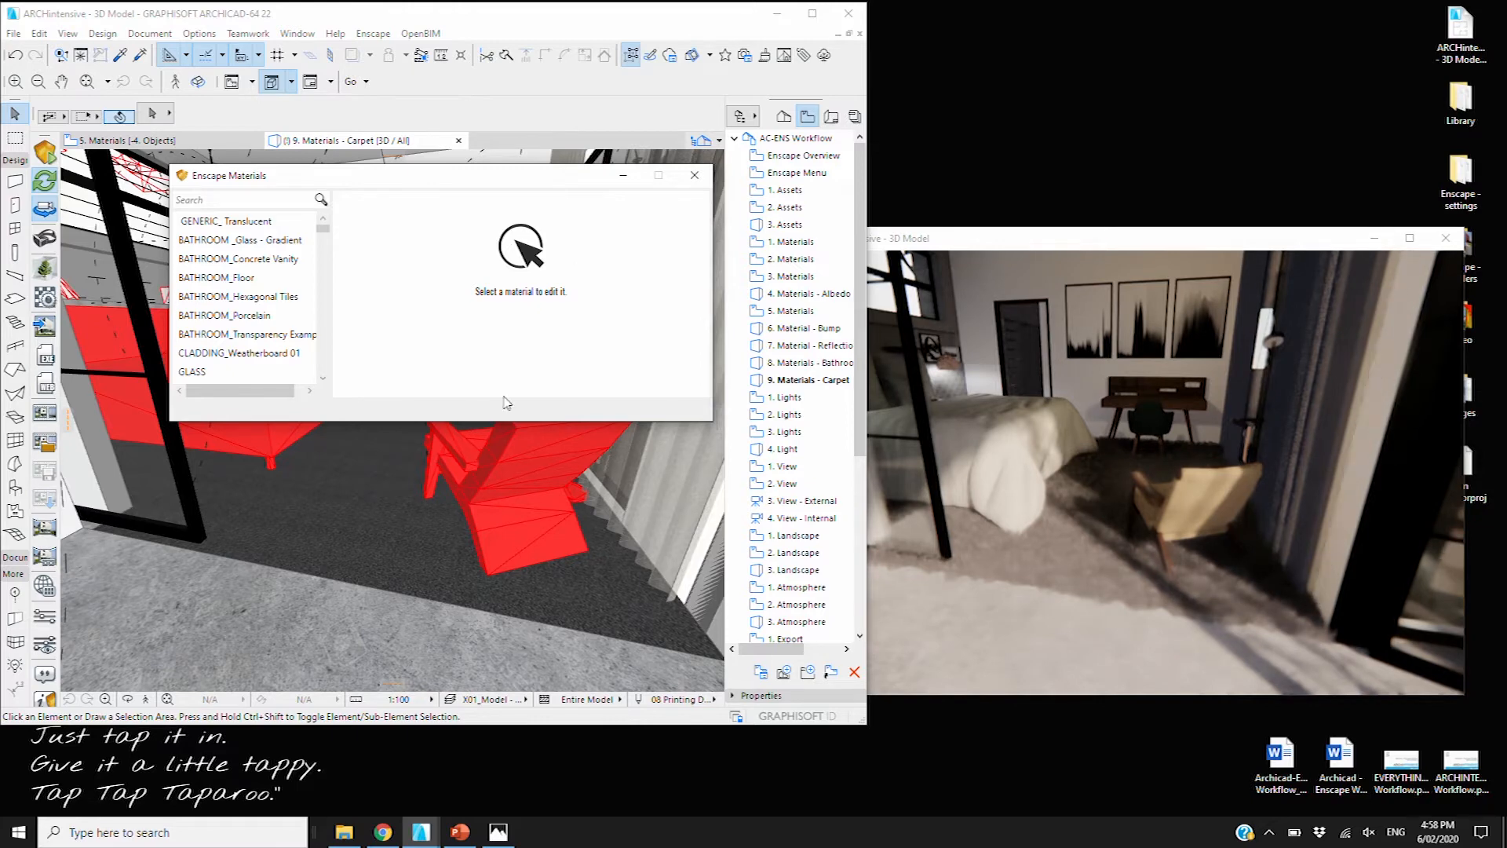
pyautogui.click(209, 297)
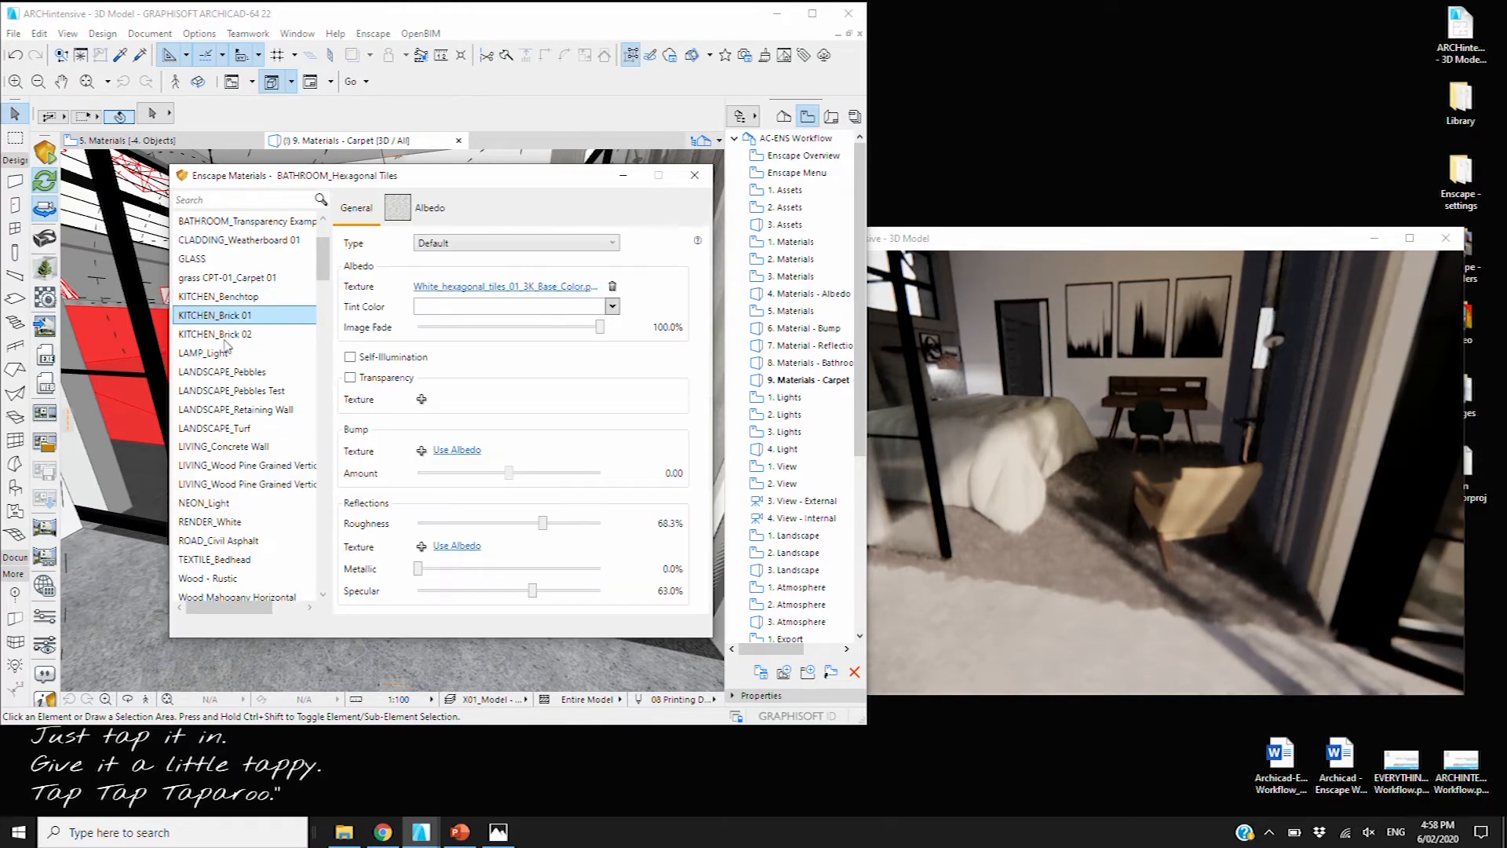
pyautogui.scroll(-1, 263, 532)
pyautogui.scroll(-4, 232, 528)
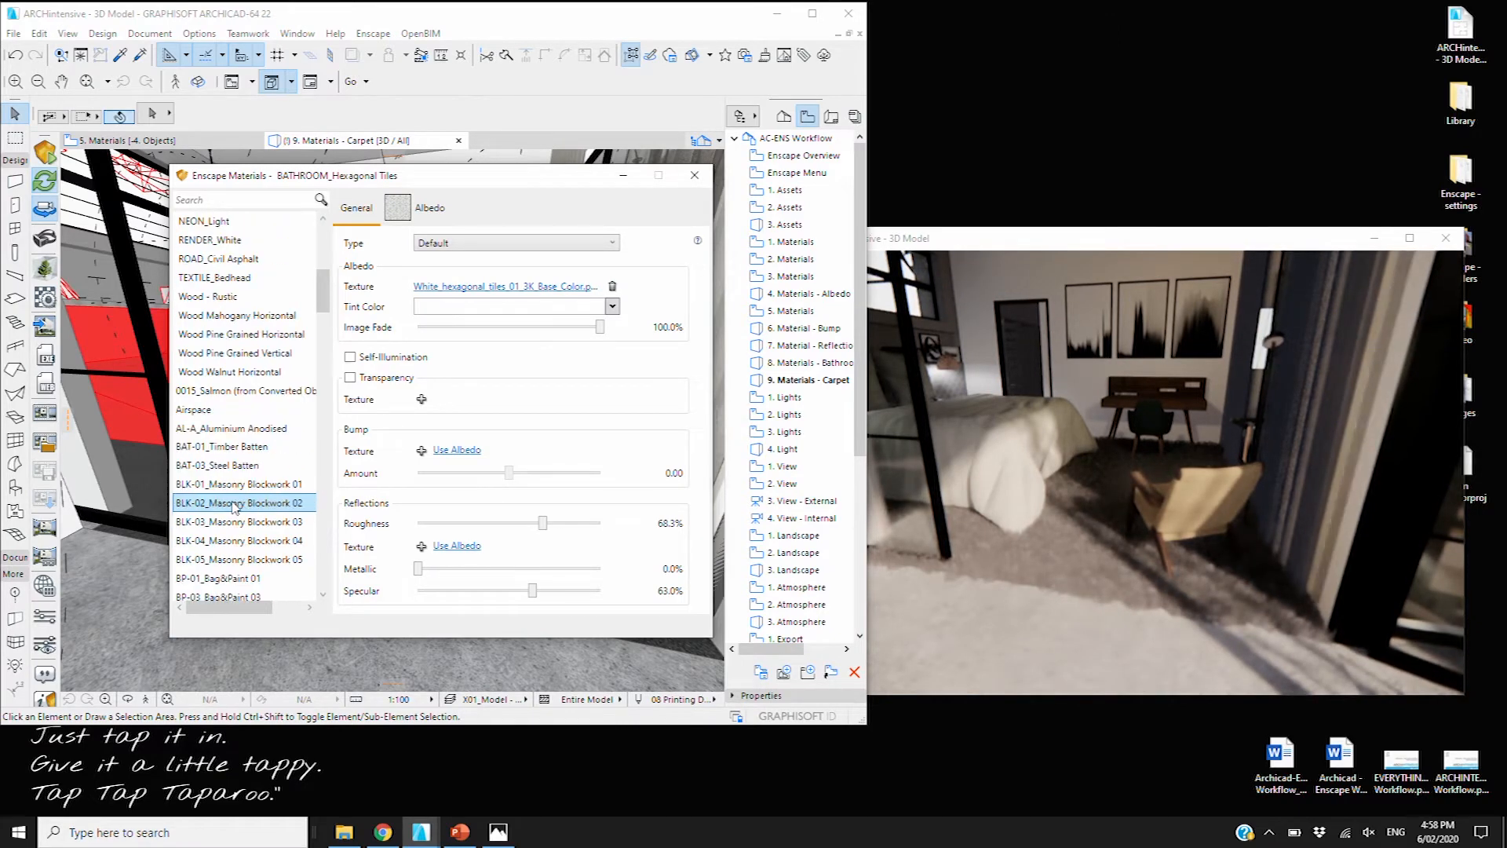
pyautogui.scroll(-1, 248, 468)
pyautogui.scroll(-1, 248, 469)
pyautogui.scroll(2, 250, 470)
pyautogui.scroll(-2, 250, 469)
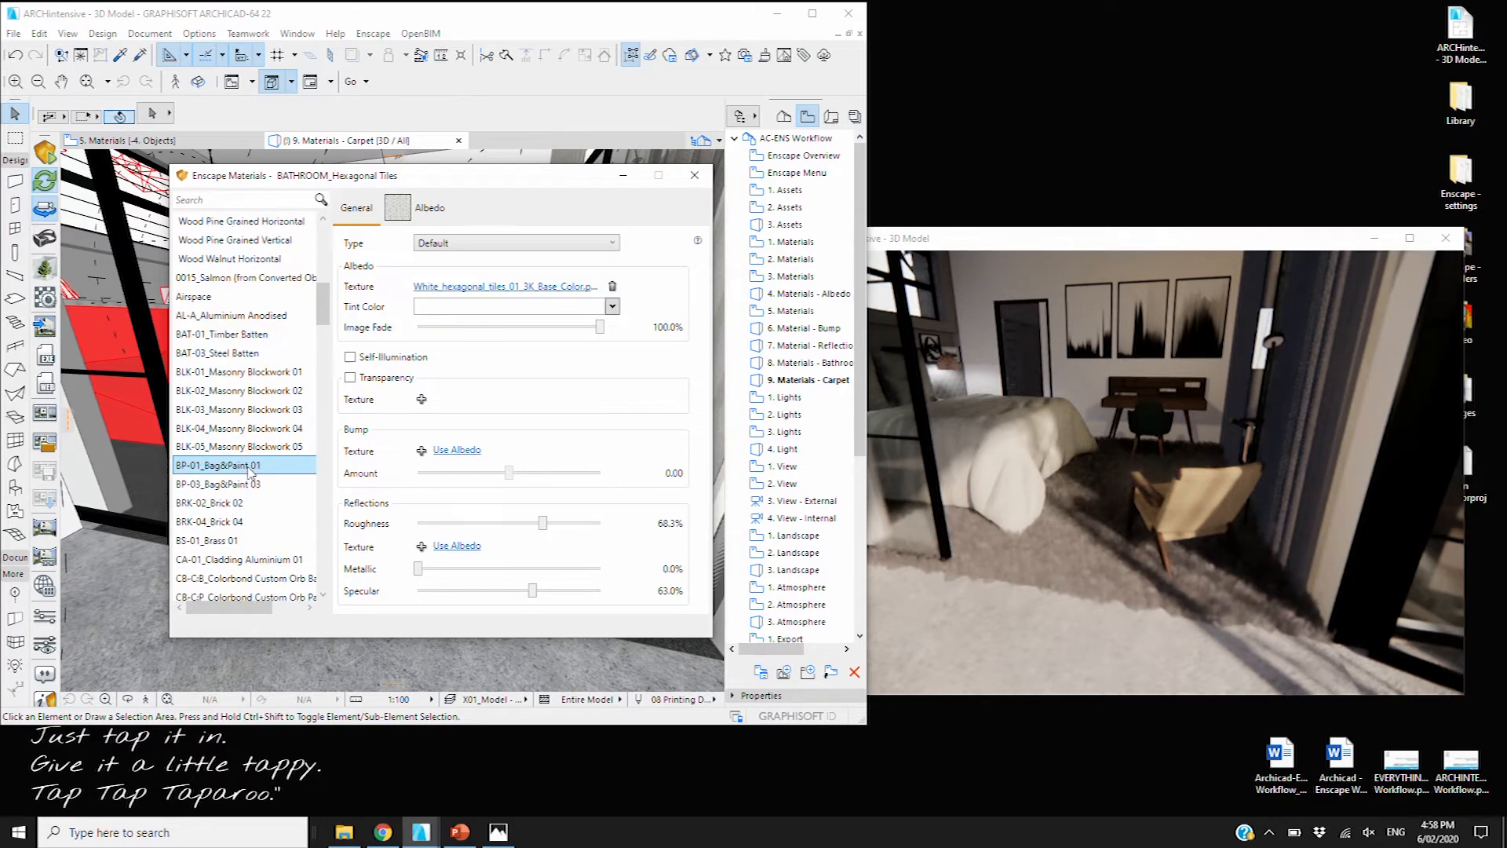
pyautogui.scroll(-3, 255, 482)
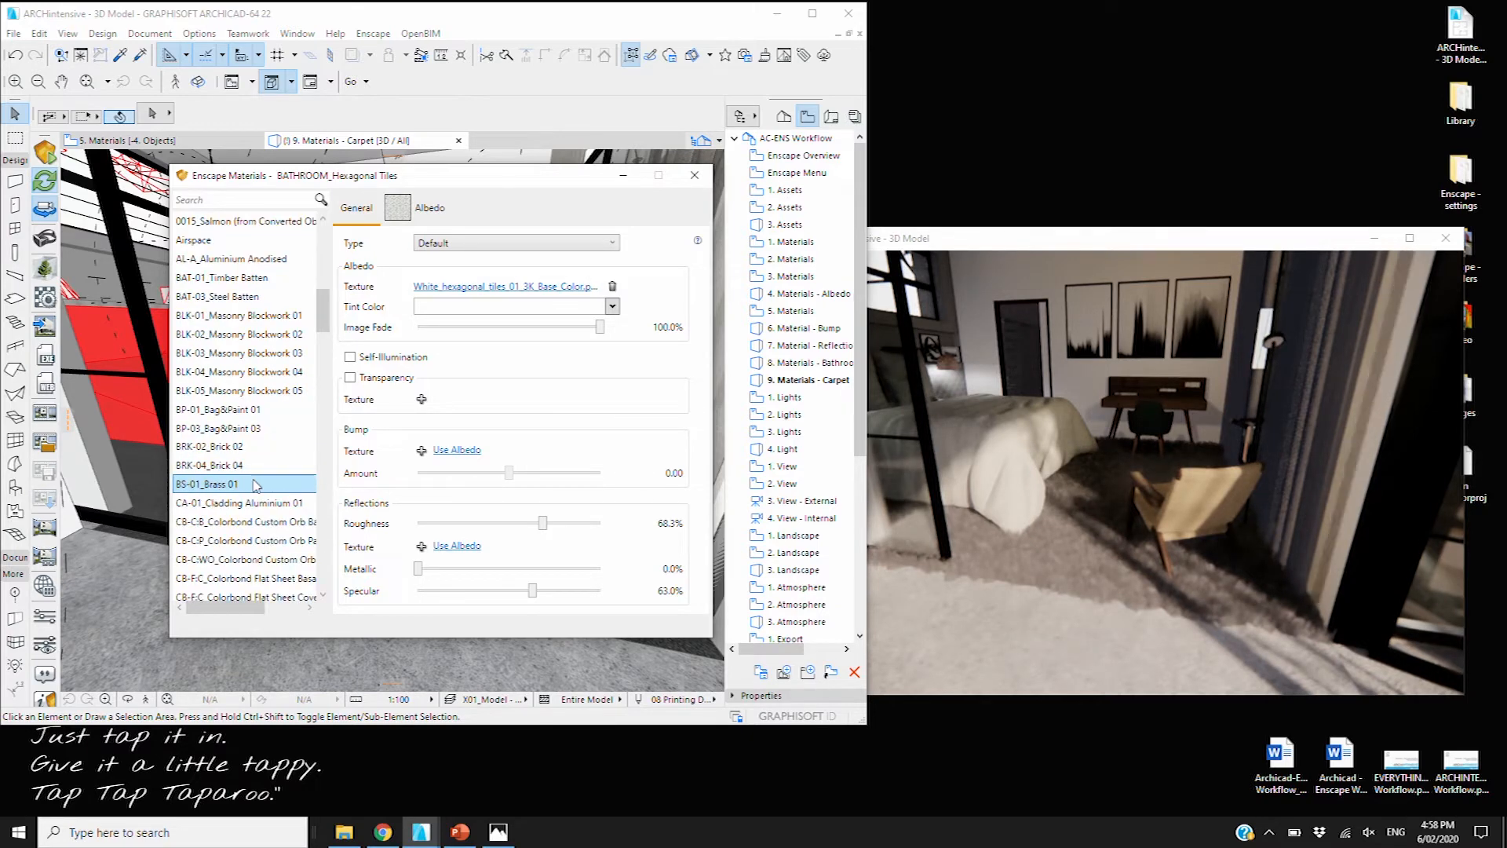
# Search 'carpet', select grass CPT-01_Carpet 01, and keep its type as Grass
pyautogui.click(261, 201)
pyautogui.write('carpet')
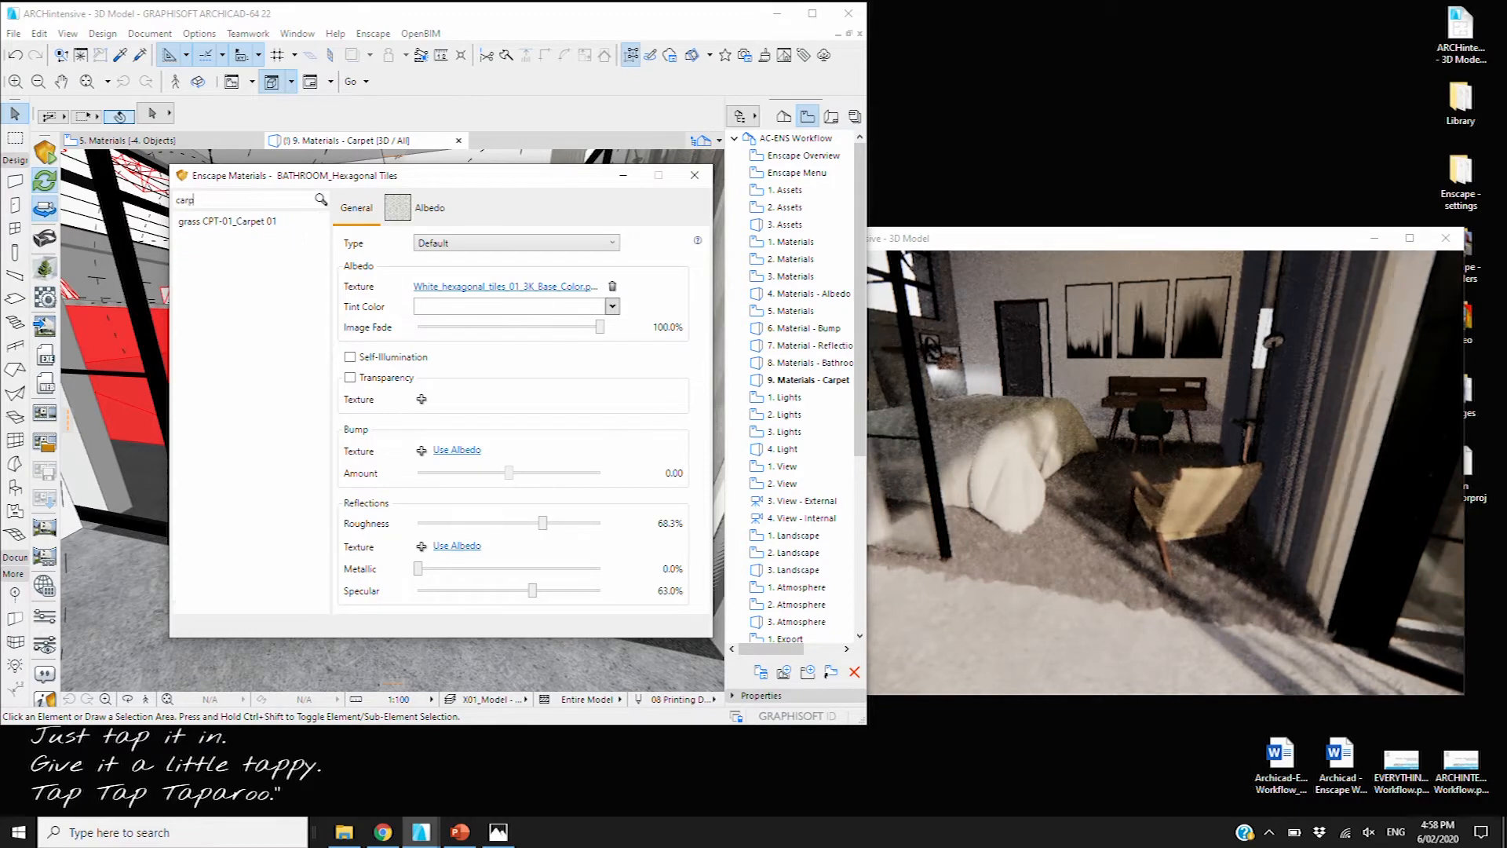
pyautogui.click(240, 222)
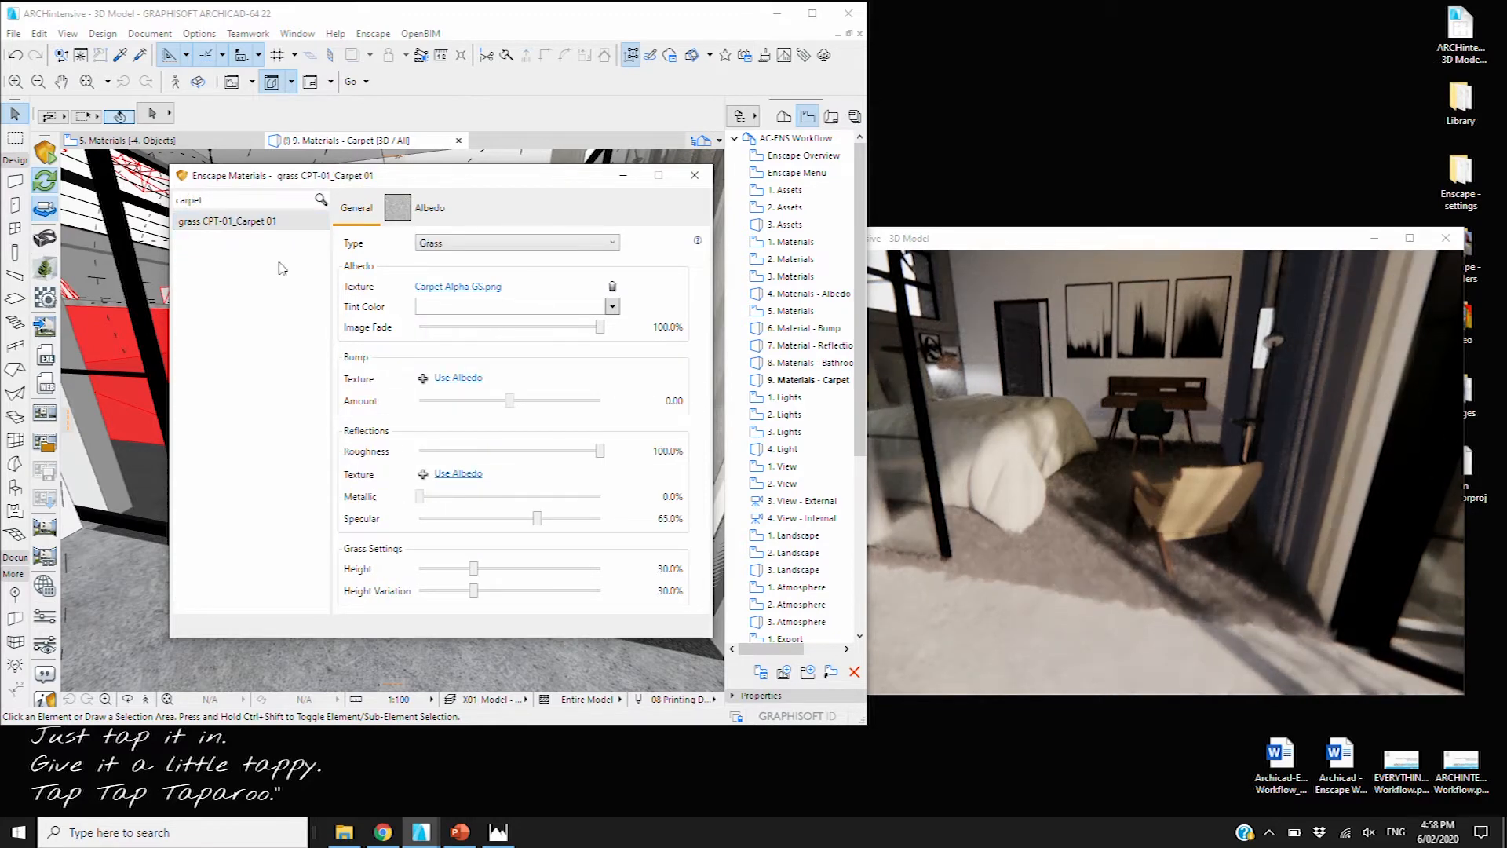
pyautogui.click(444, 245)
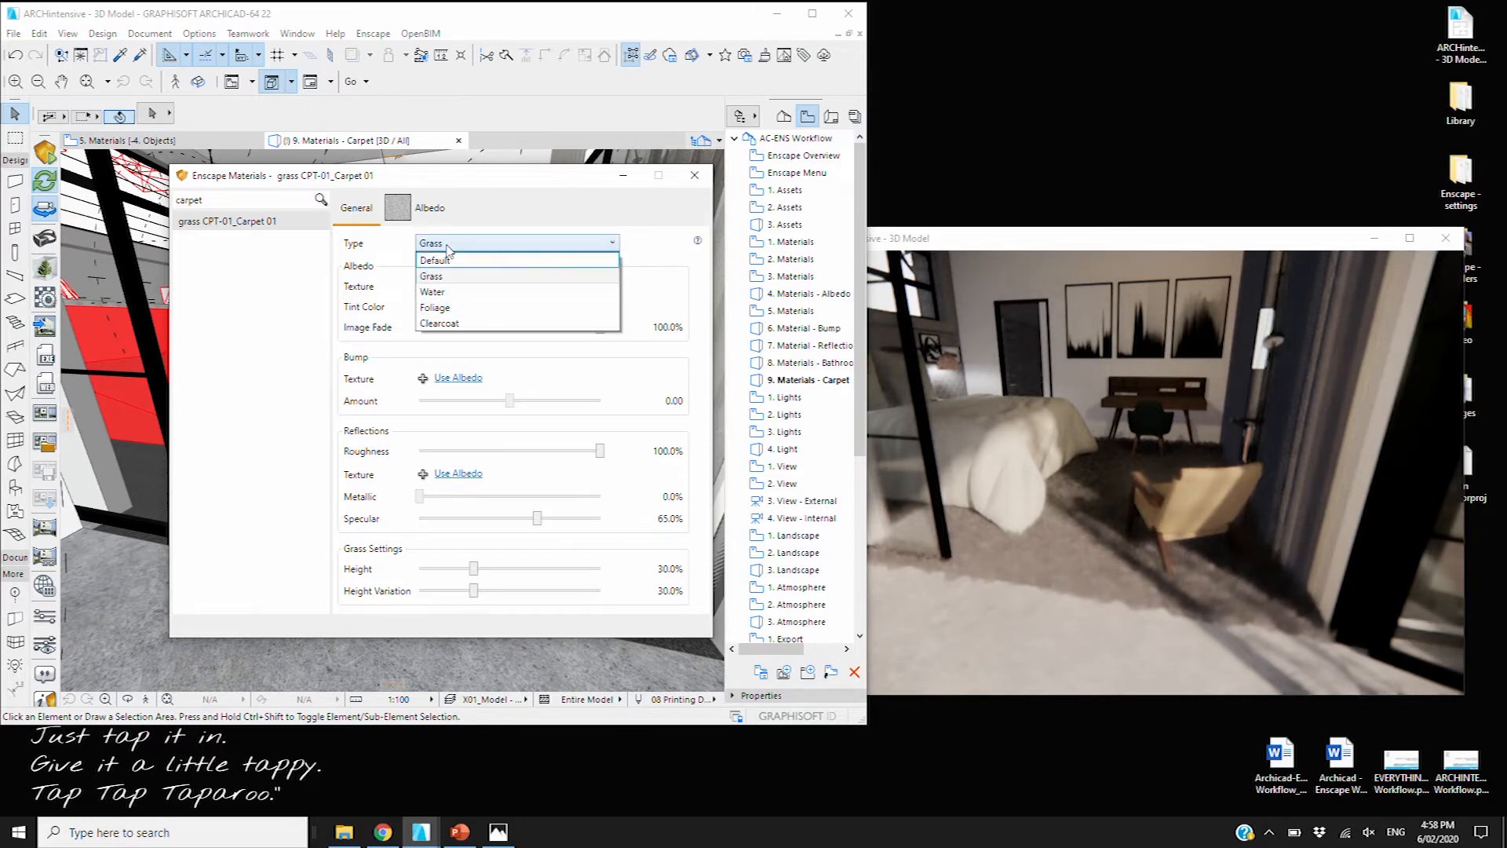
pyautogui.click(463, 291)
pyautogui.click(475, 245)
pyautogui.click(460, 275)
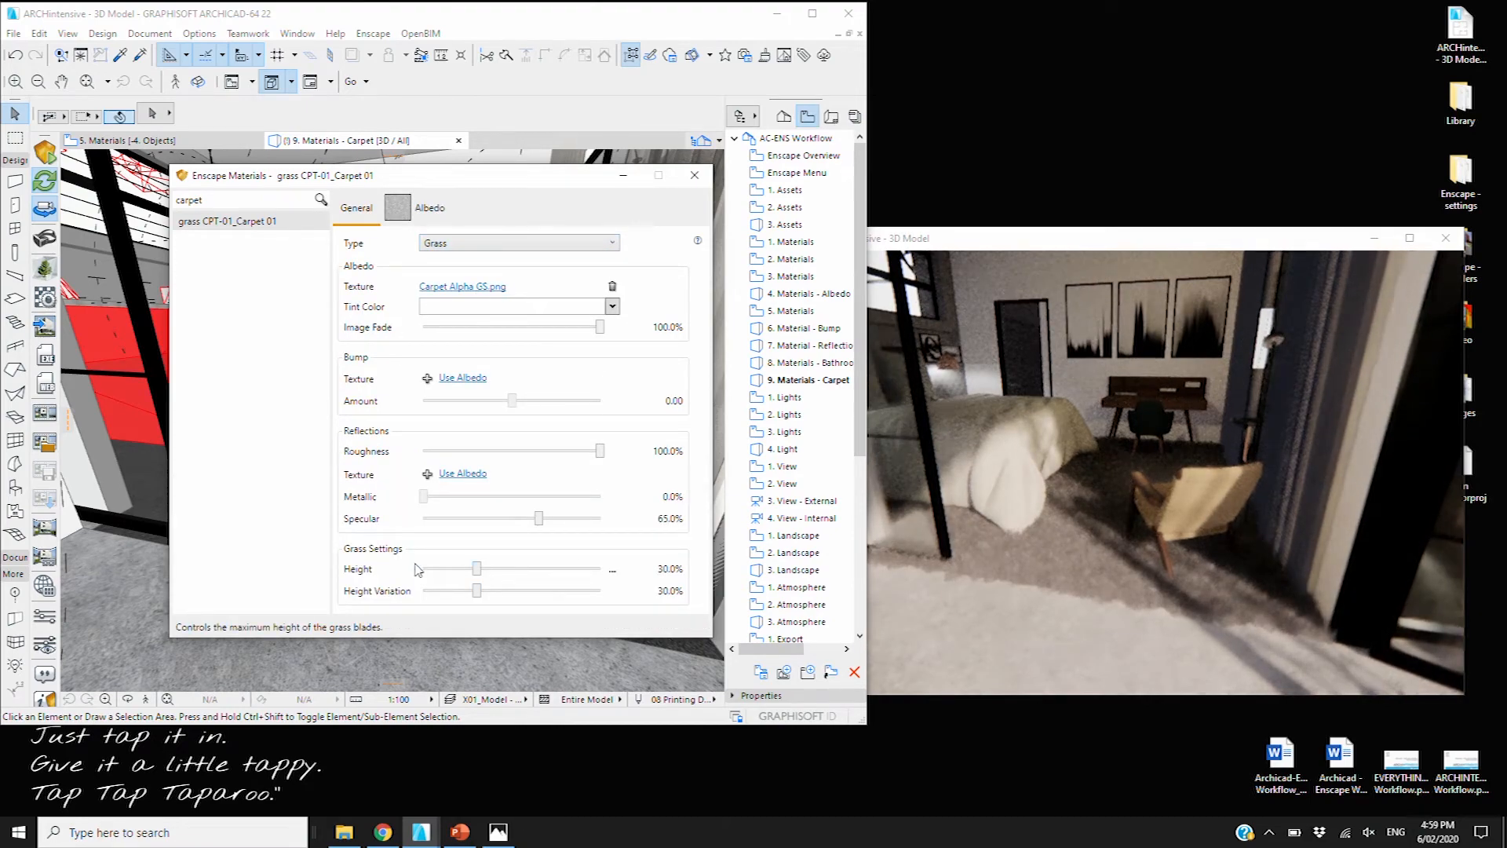
# Set the carpet's grass Height and Height Variation to 0% for a flat carpet
pyautogui.moveTo(477, 568); pyautogui.dragTo(612, 578)
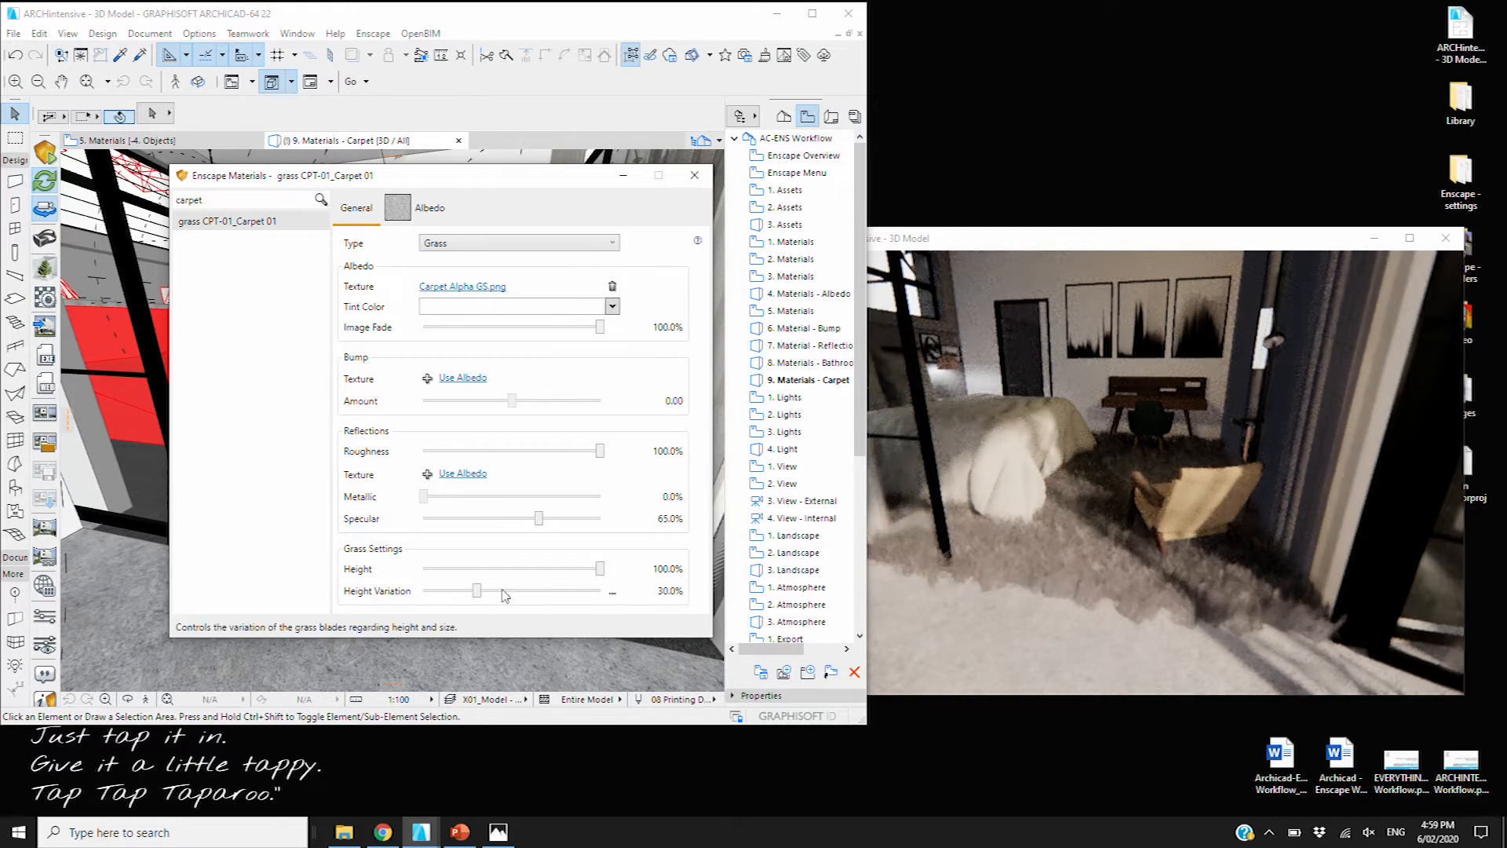
pyautogui.moveTo(476, 591); pyautogui.dragTo(423, 592)
pyautogui.moveTo(595, 577); pyautogui.dragTo(422, 580)
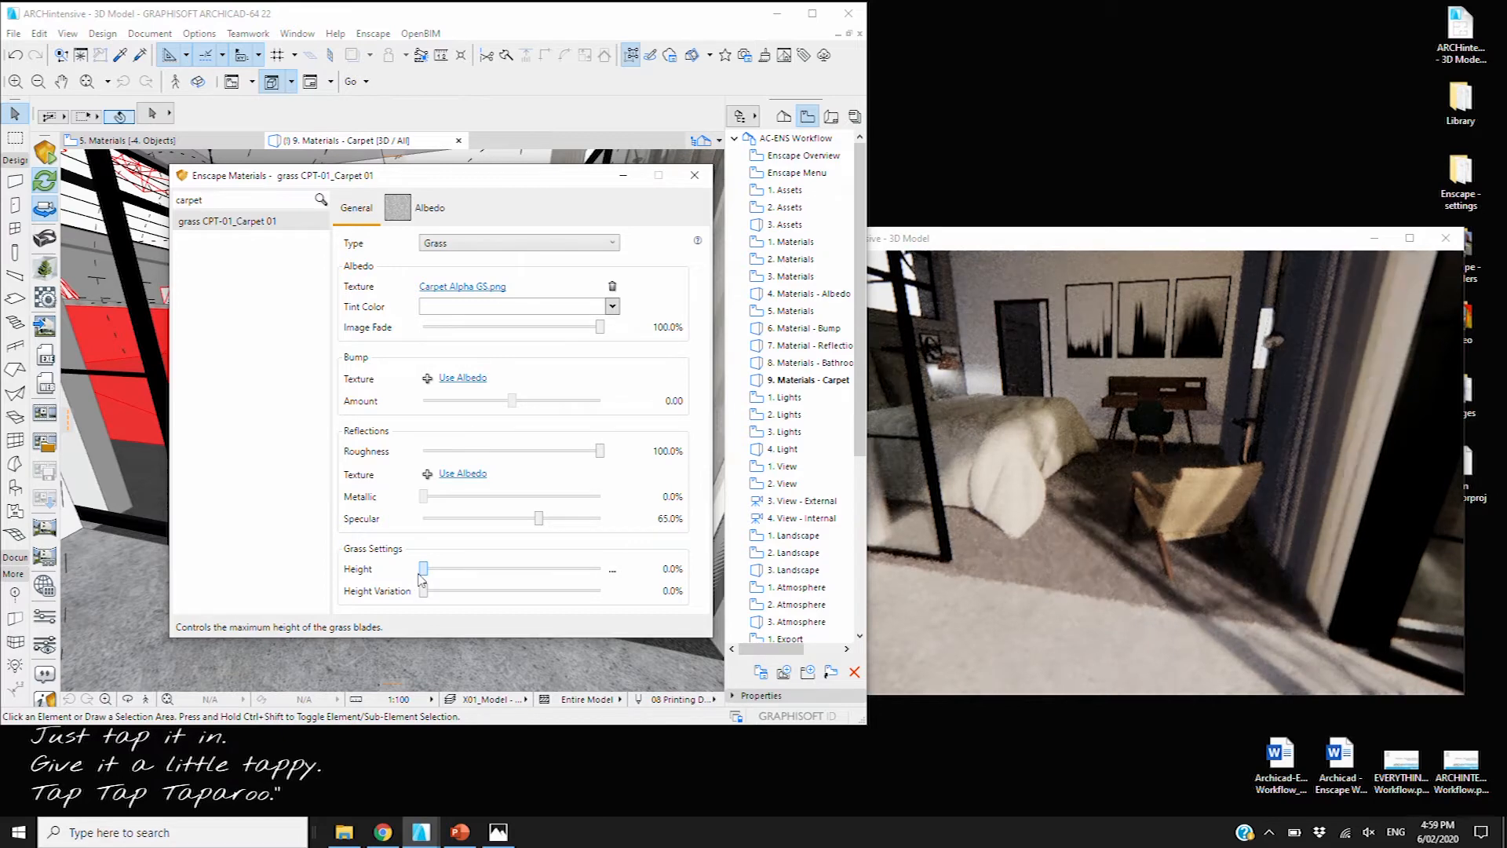
pyautogui.click(694, 178)
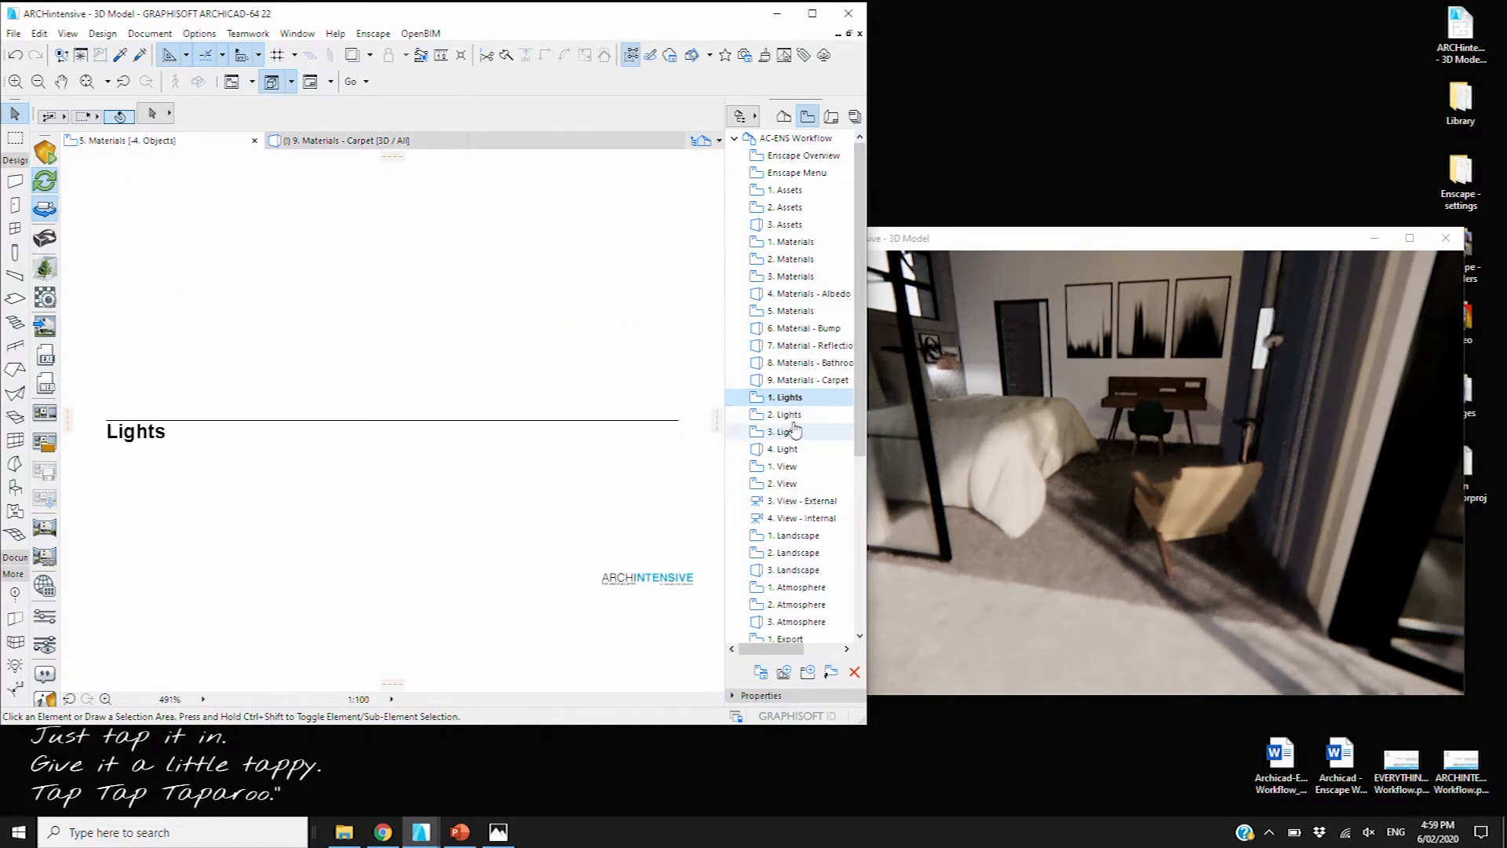
# Go to the 2. Lights view, zoom around its slide, then open 3. Lights
pyautogui.press('Down')
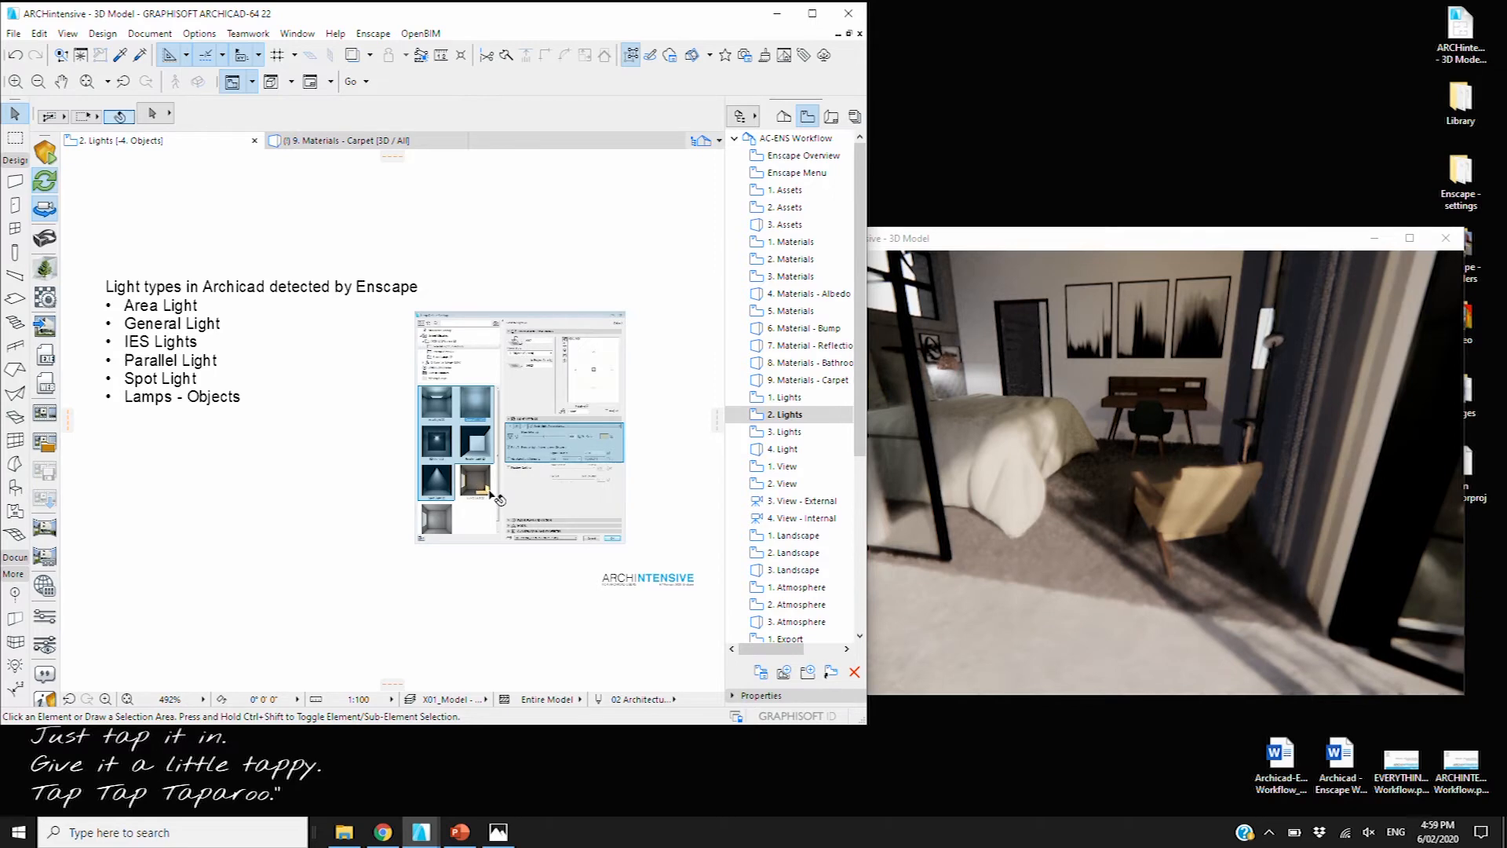
pyautogui.scroll(-2, 504, 506)
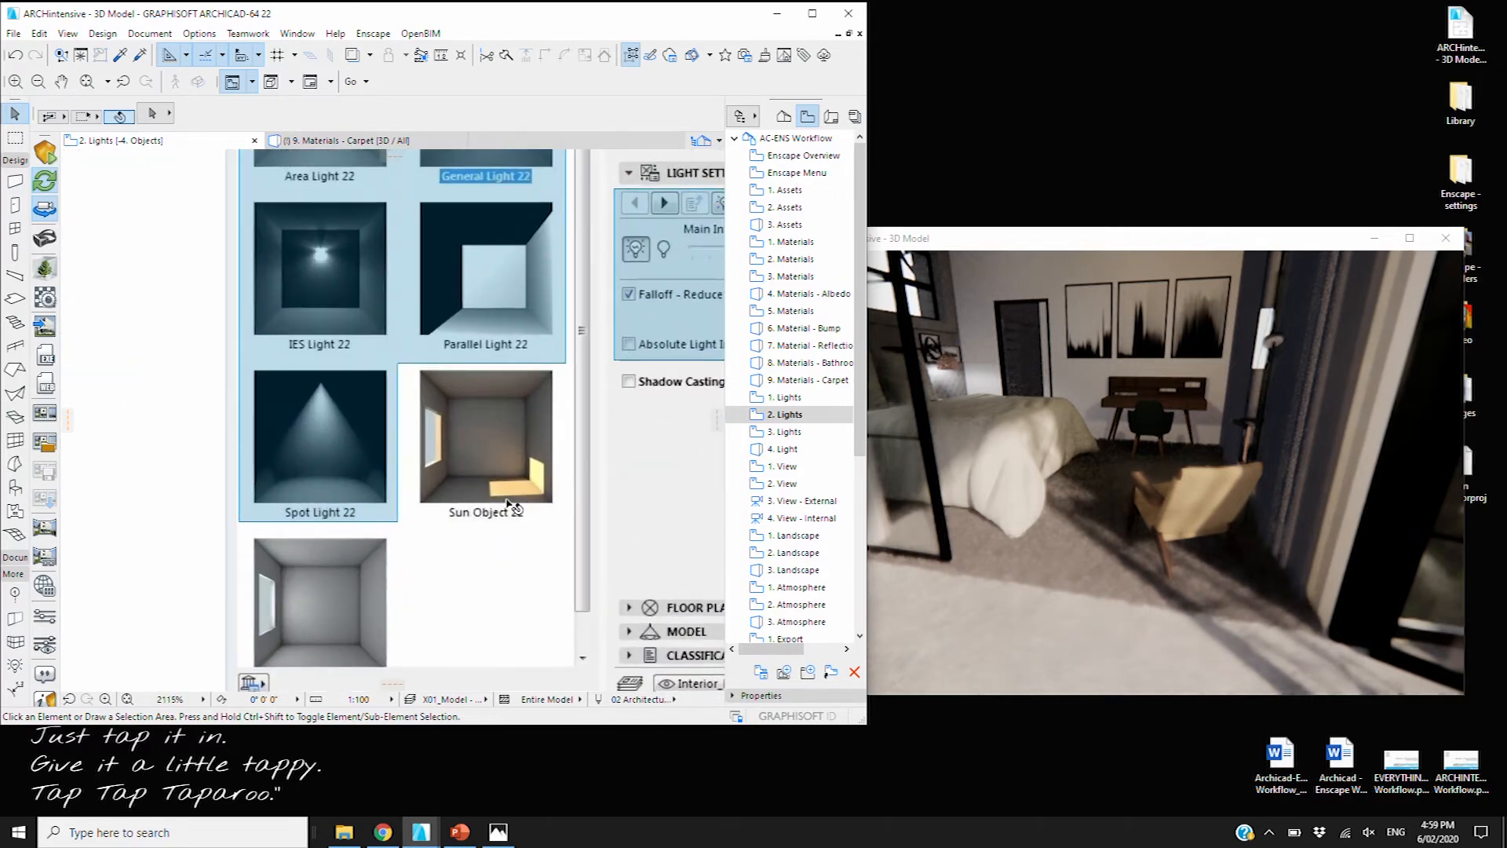
pyautogui.scroll(-3, 467, 552)
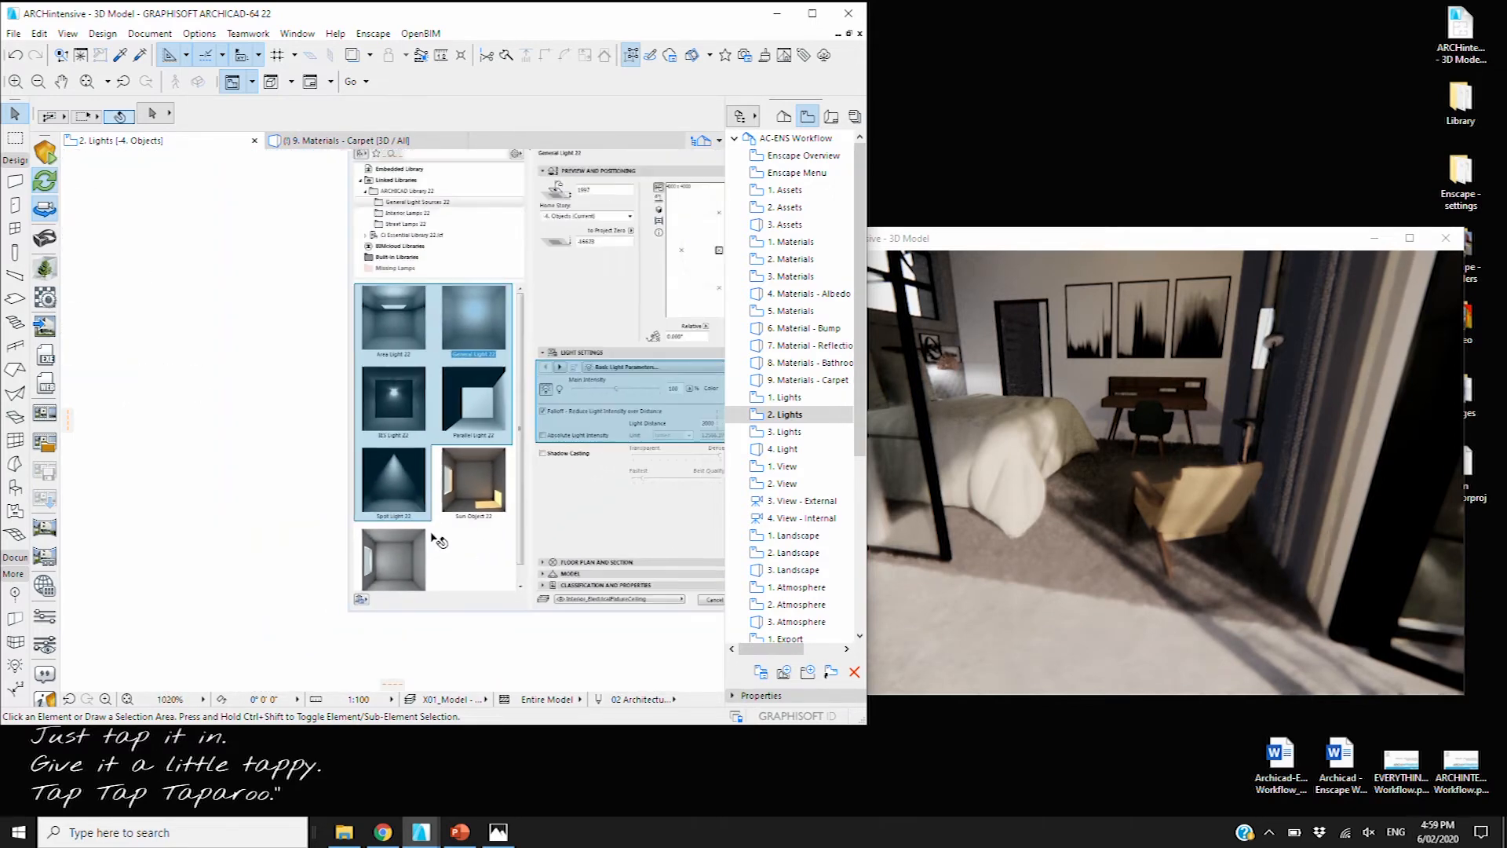
pyautogui.scroll(-2, 463, 510)
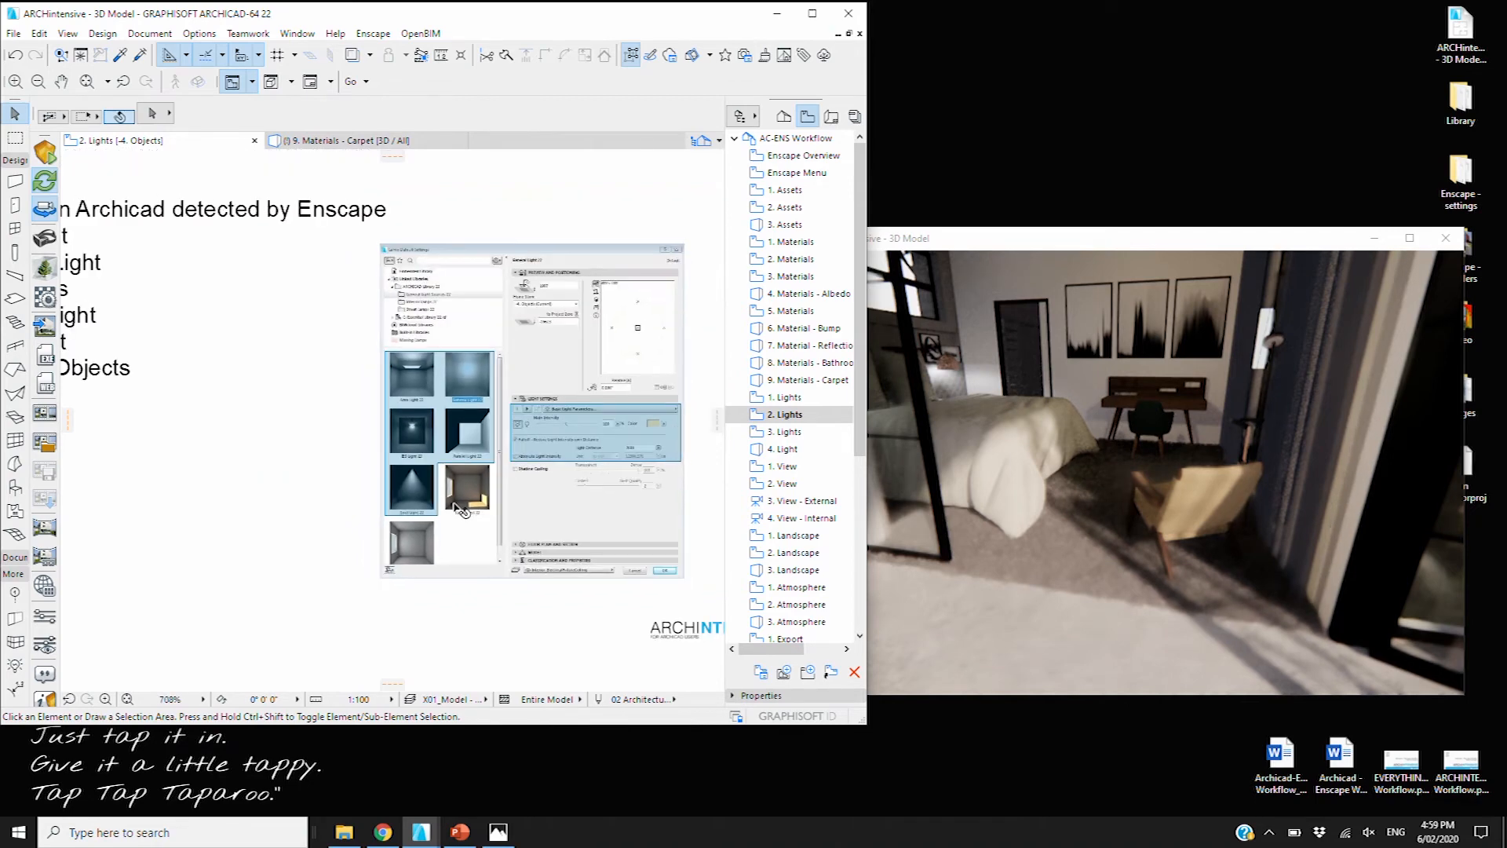
pyautogui.scroll(2, 583, 469)
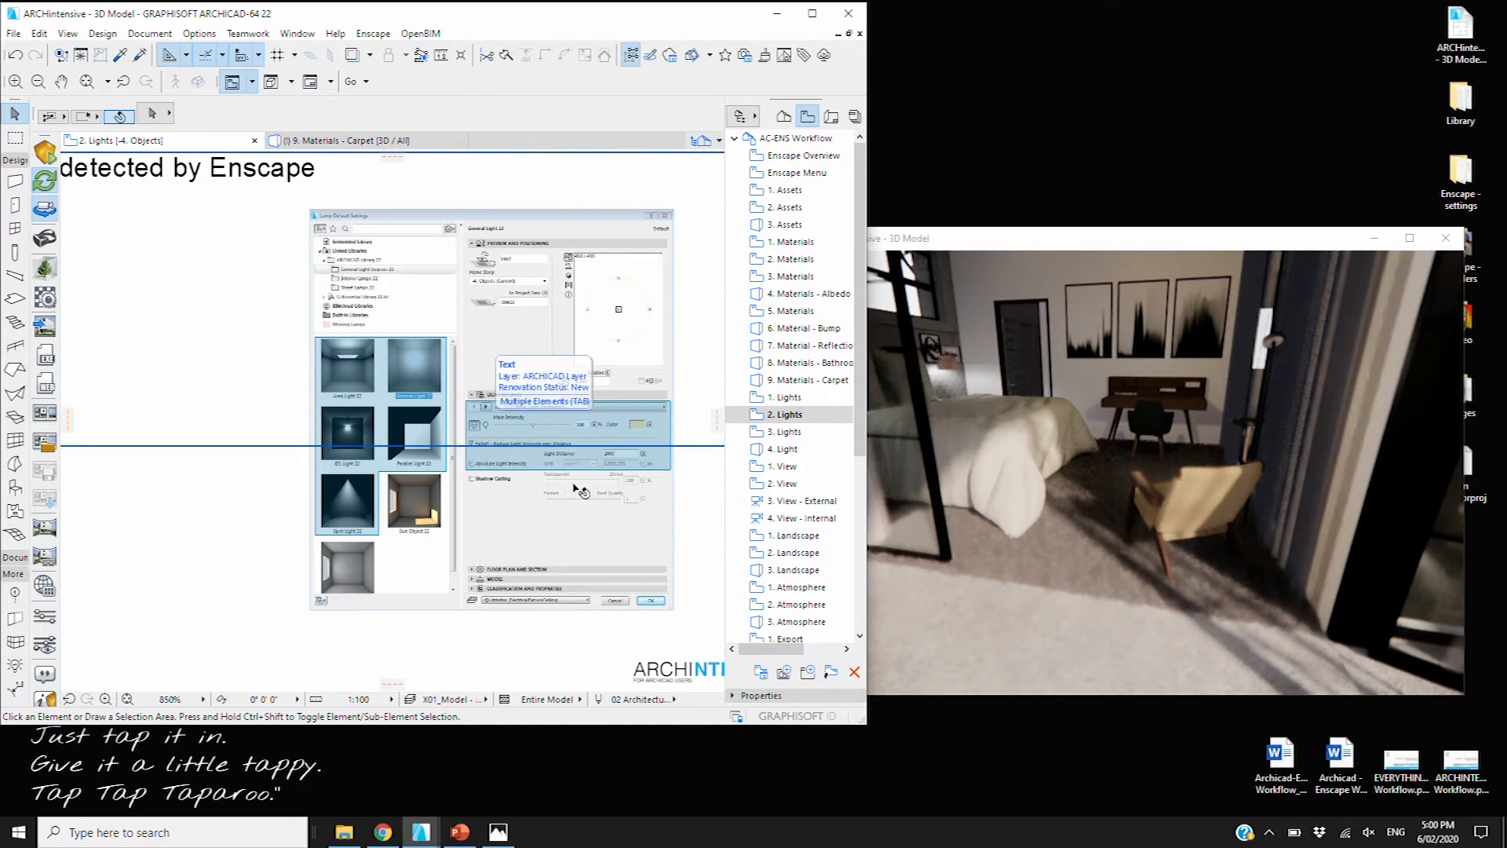
pyautogui.scroll(3, 619, 462)
pyautogui.scroll(2, 556, 481)
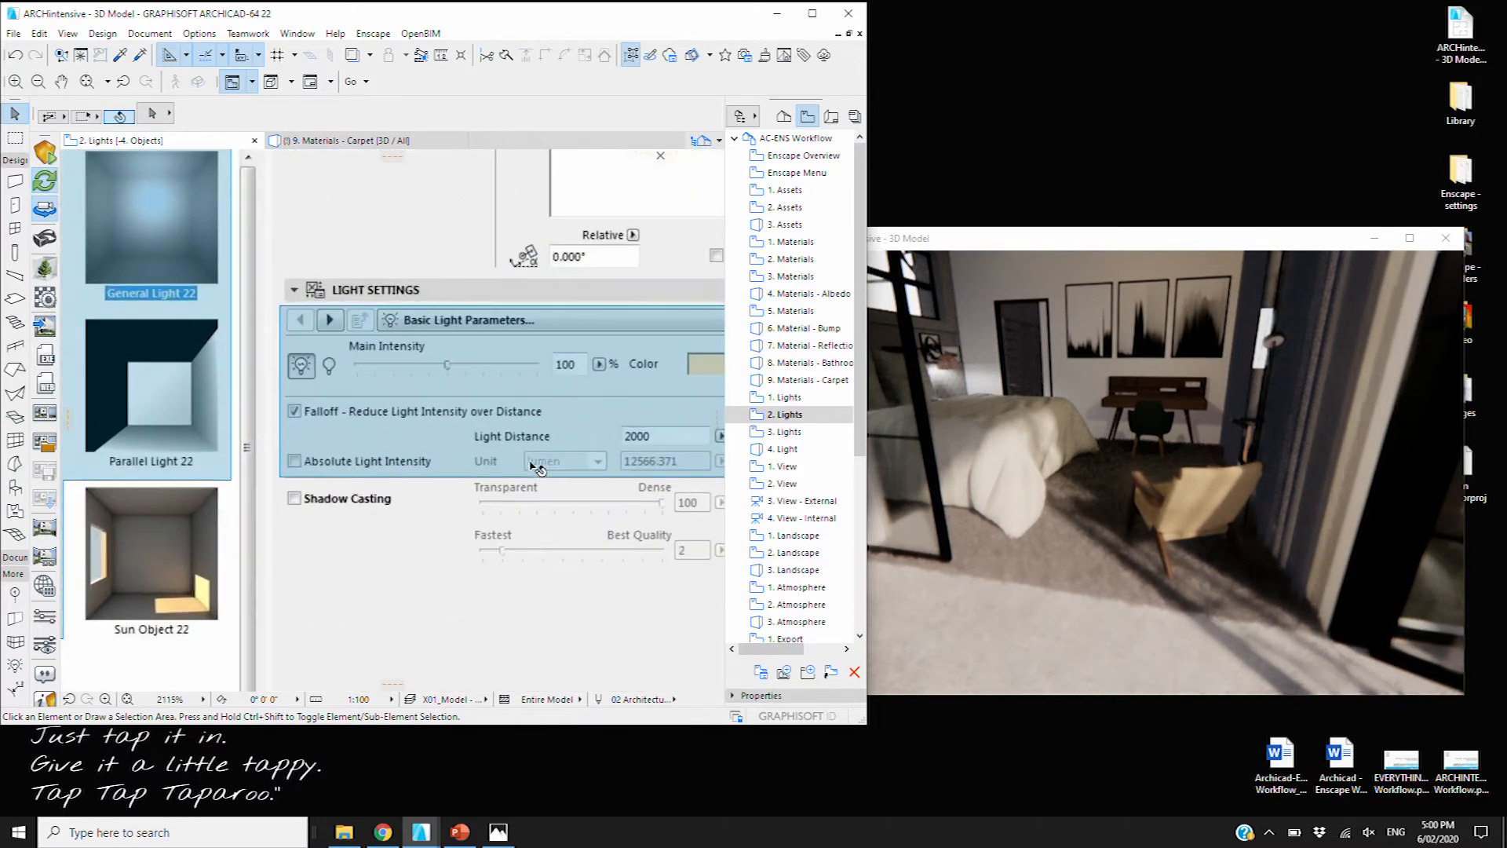
pyautogui.scroll(-7, 534, 464)
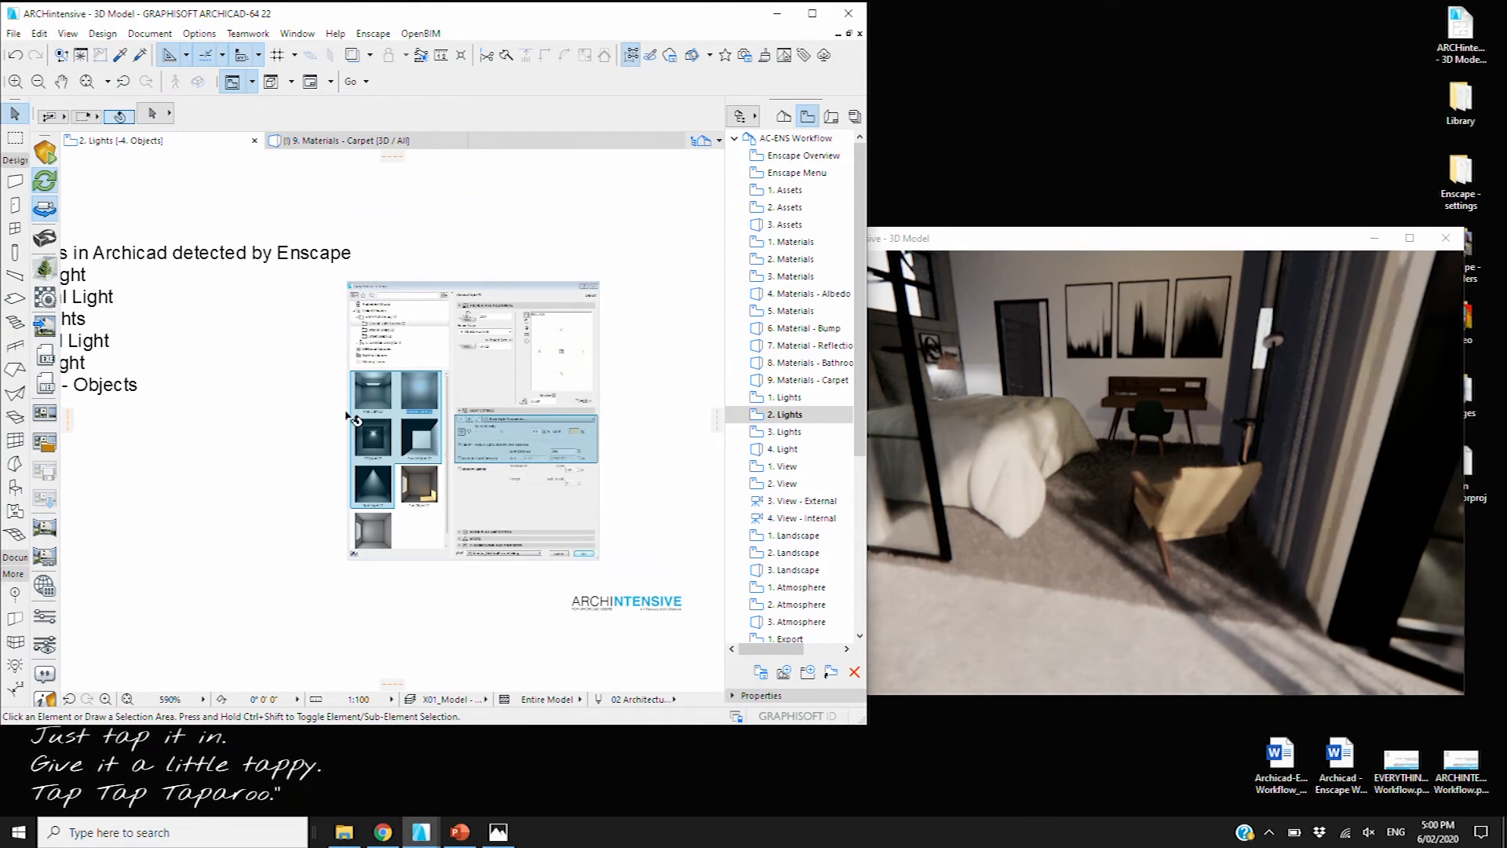
pyautogui.scroll(-2, 509, 415)
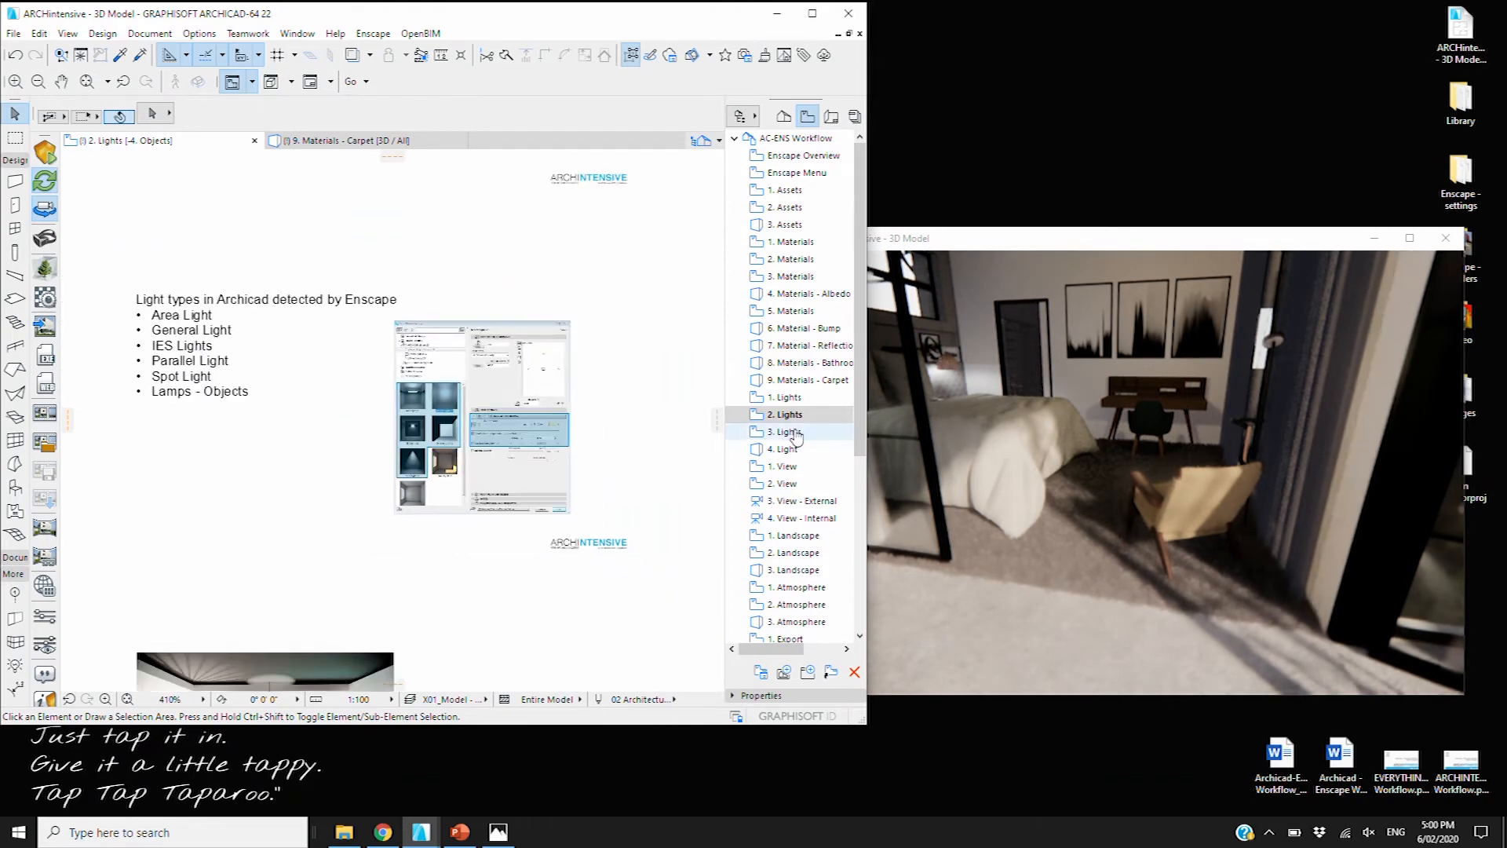
pyautogui.doubleClick(791, 432)
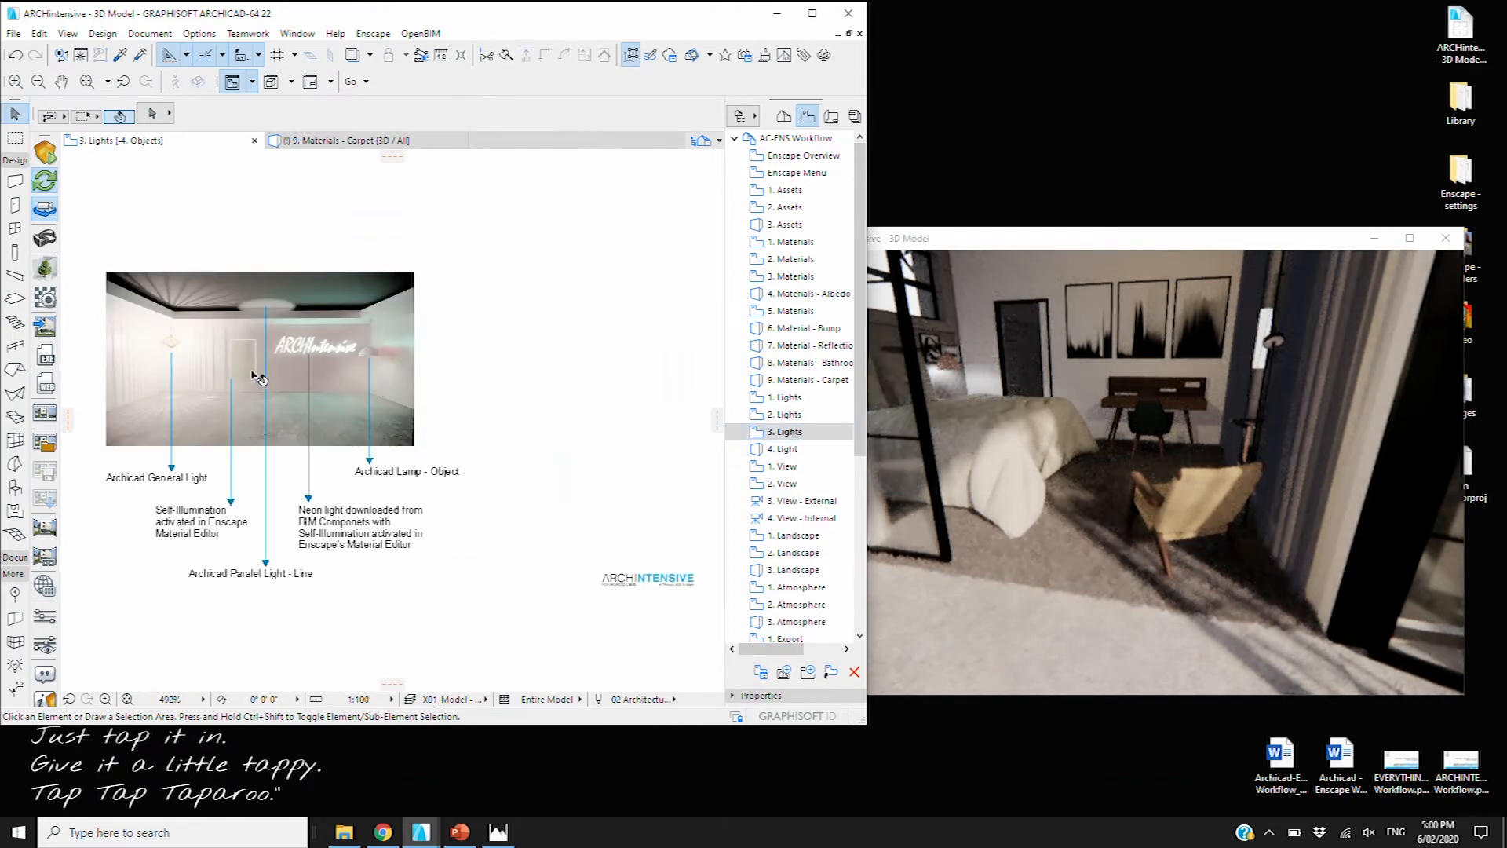
# Inspect the annotated 3. Lights render, then open the 4. Light 3D view
pyautogui.scroll(3, 224, 387)
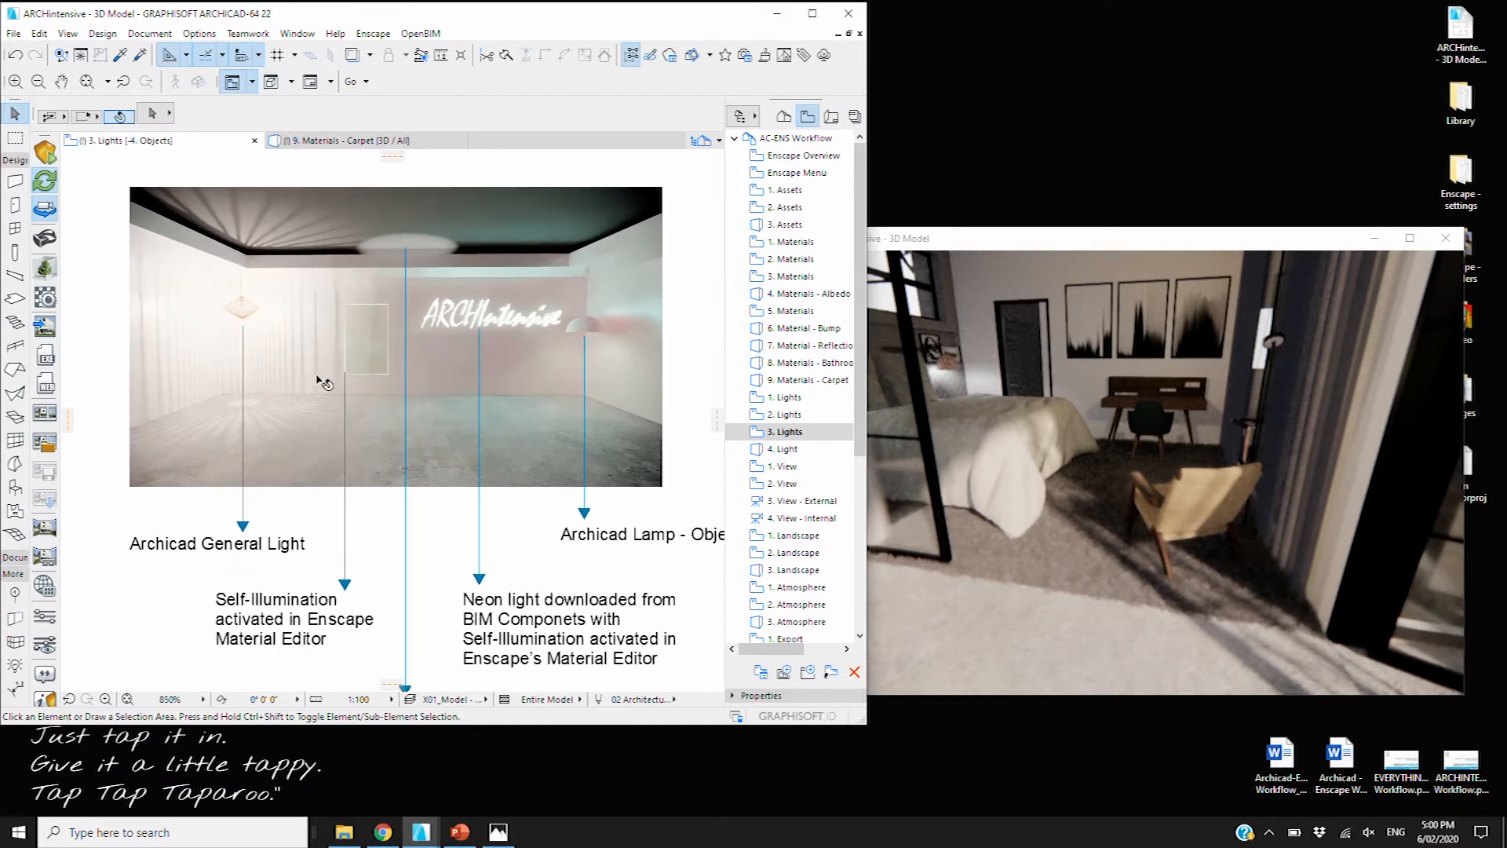
pyautogui.click(318, 381)
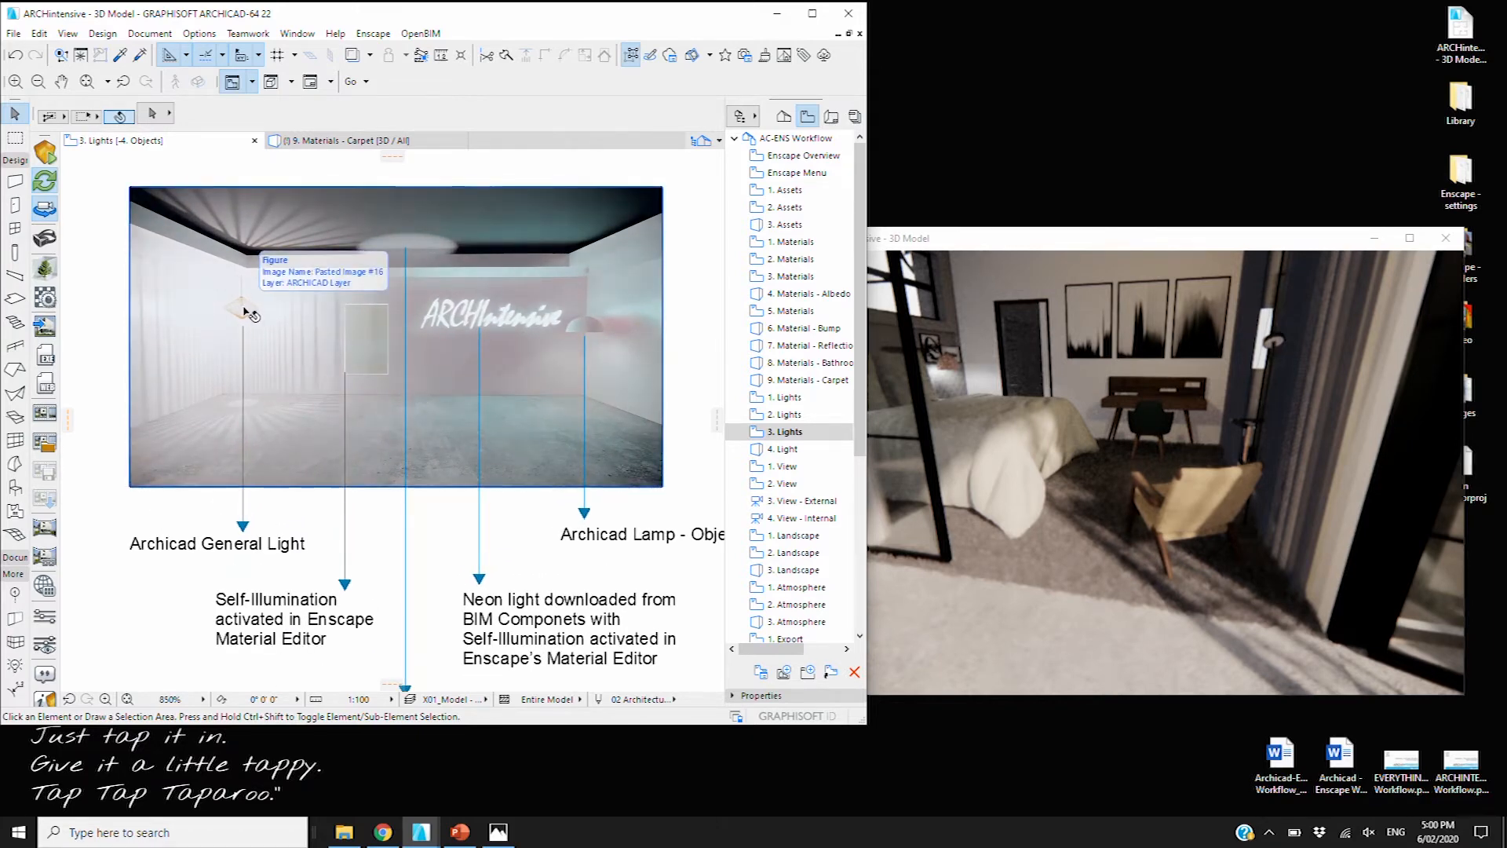
pyautogui.click(228, 585)
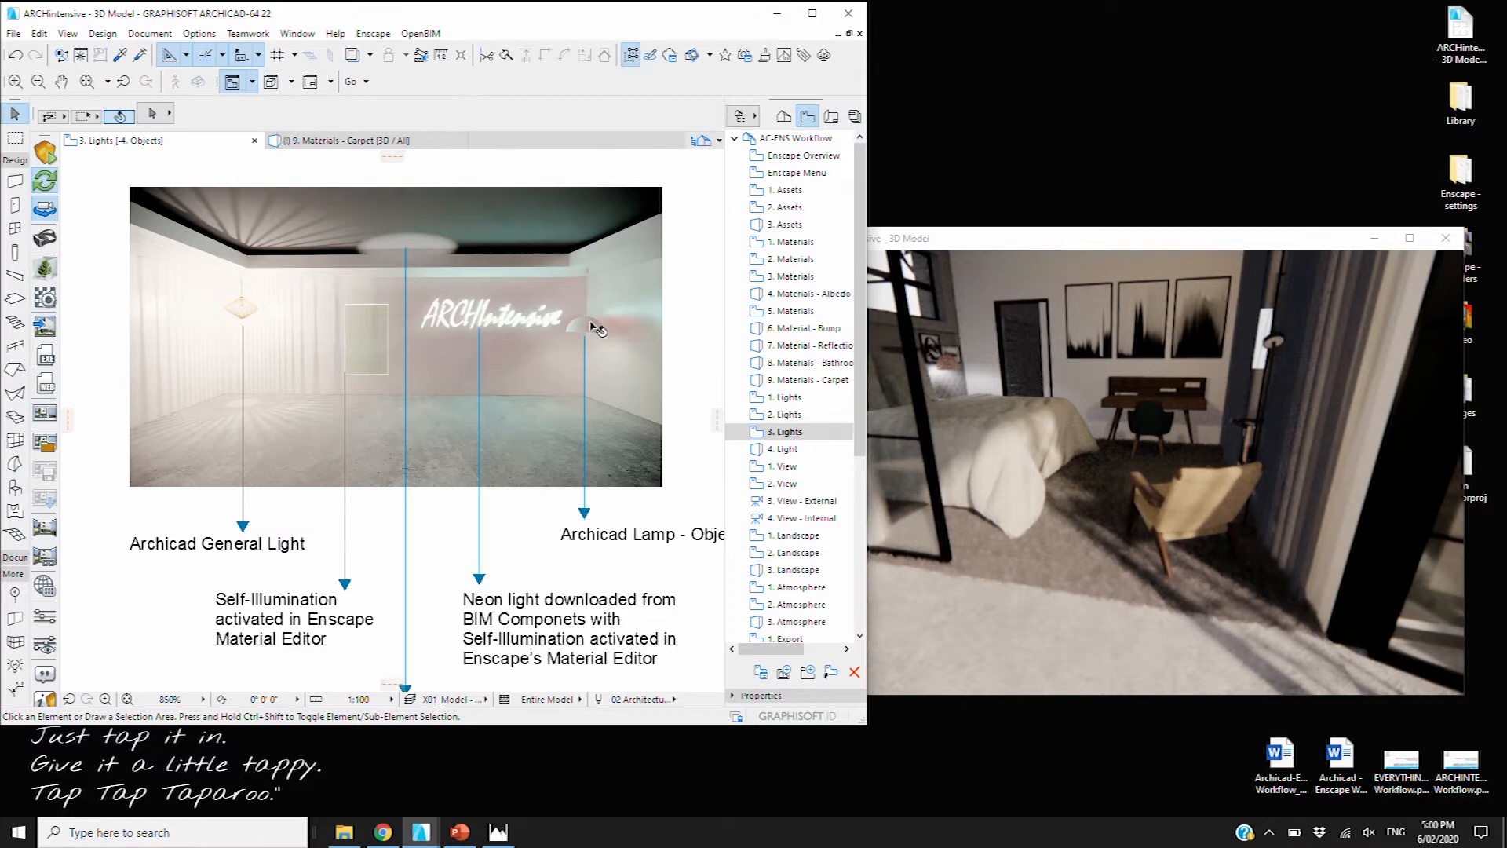
pyautogui.doubleClick(788, 449)
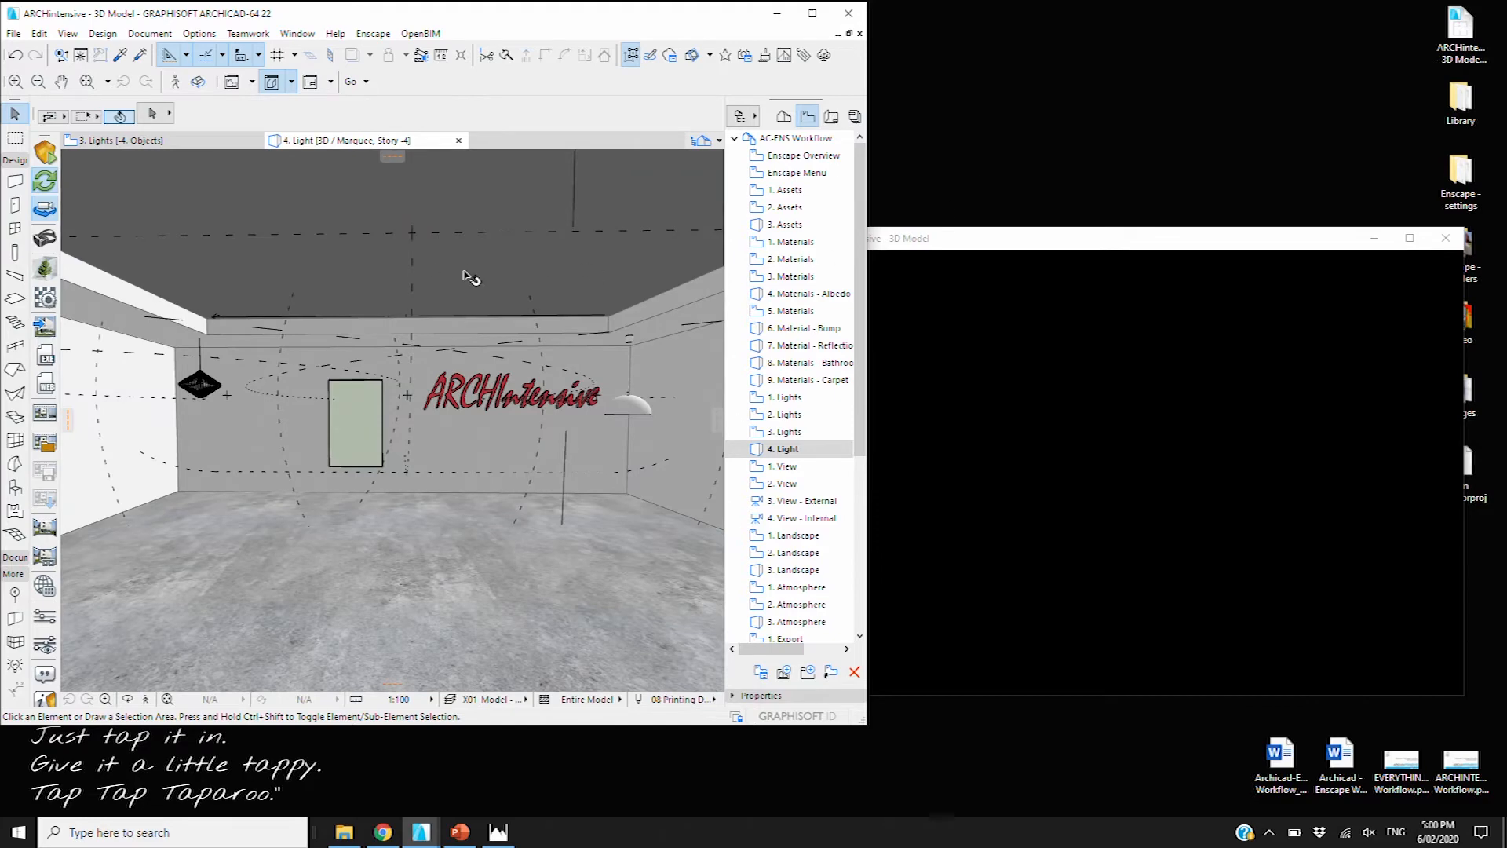
# Shrink the Enscape window and check the General Light 22 settings
pyautogui.click(1002, 242)
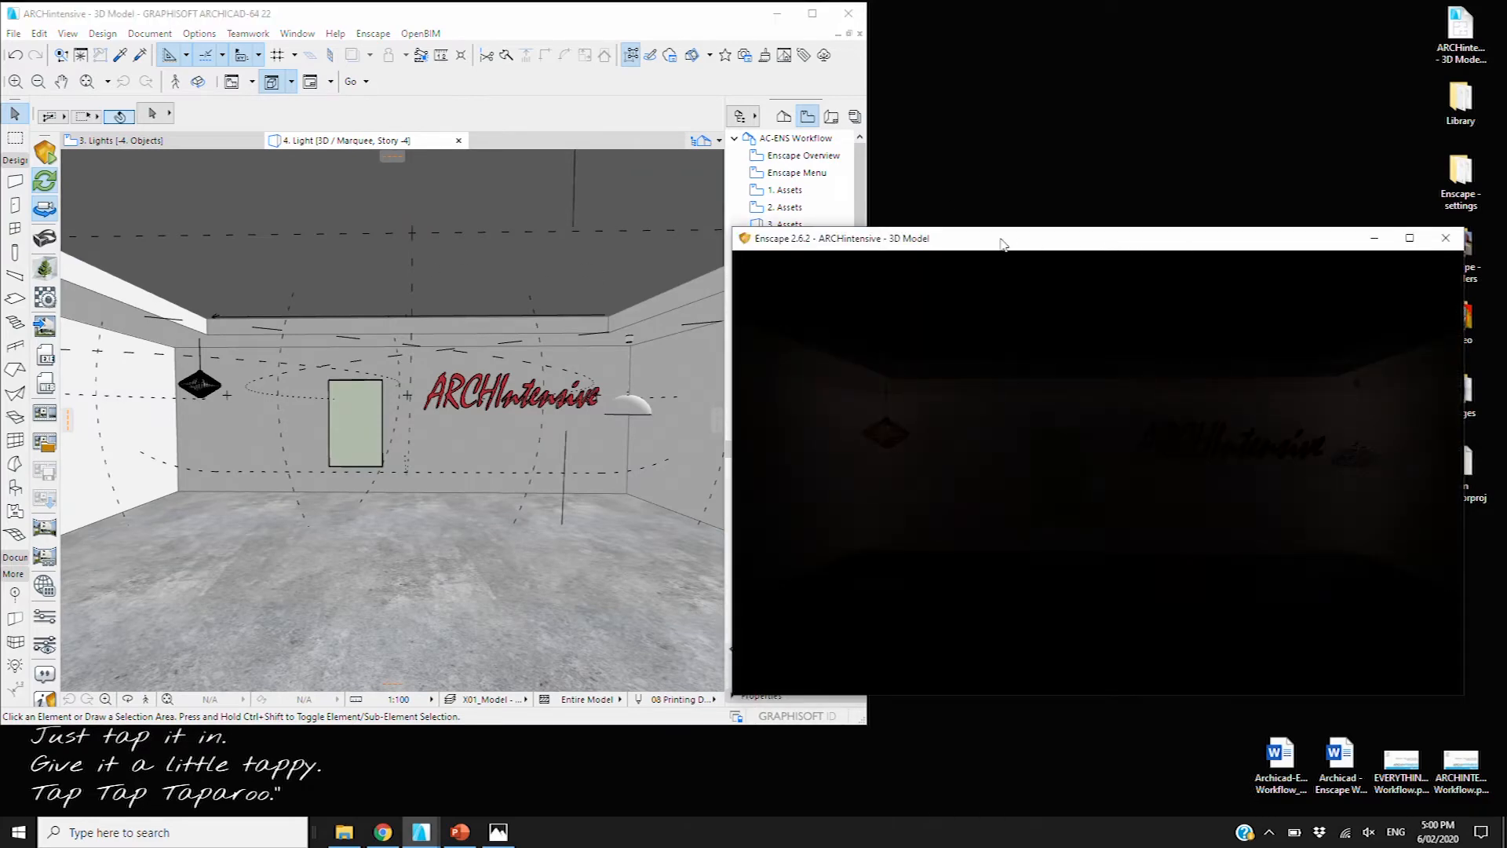
pyautogui.moveTo(726, 225); pyautogui.dragTo(872, 185)
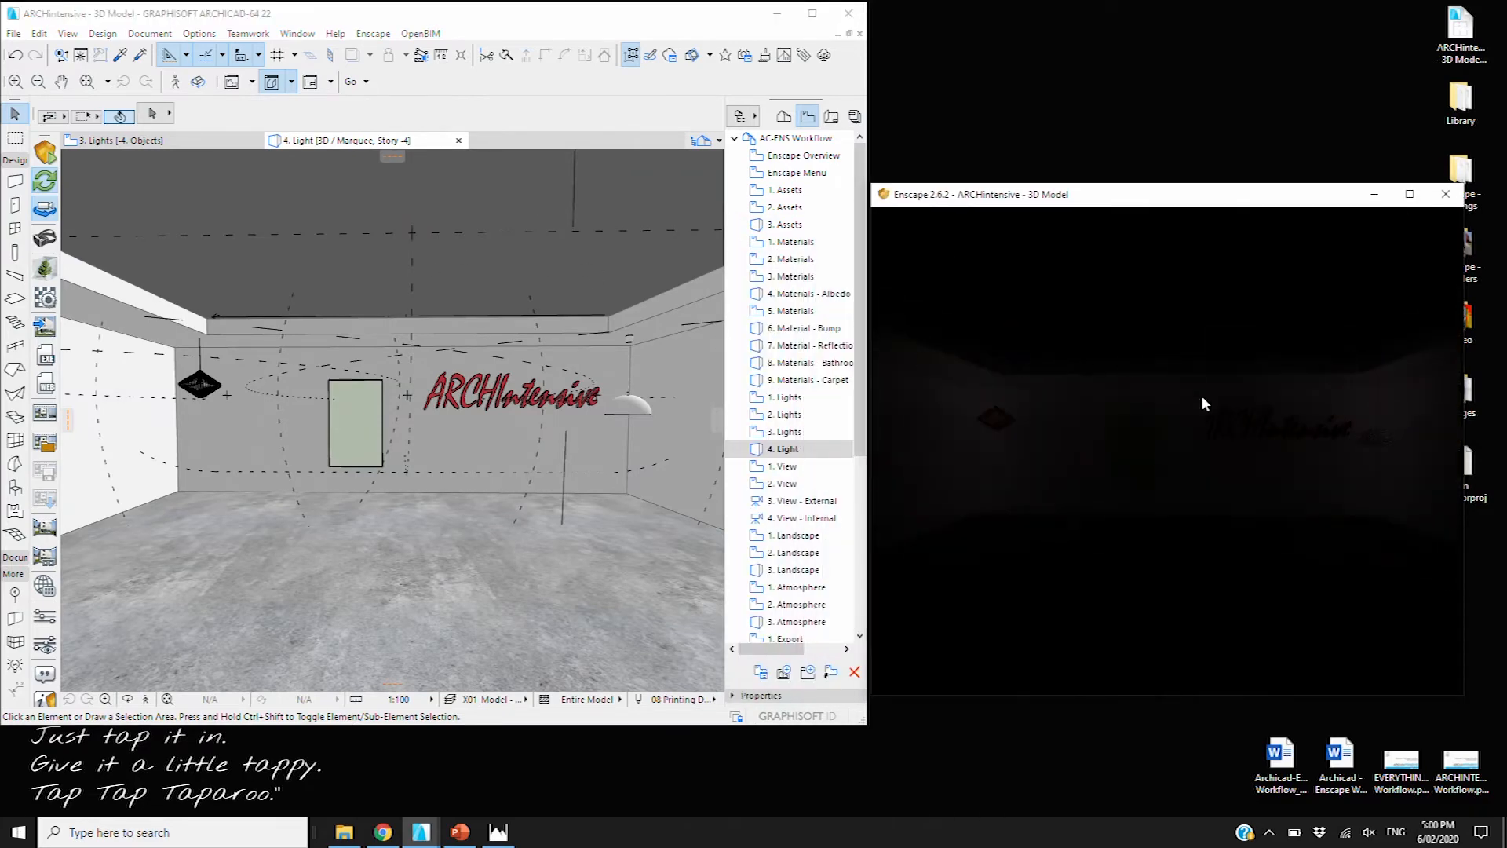
pyautogui.click(211, 408)
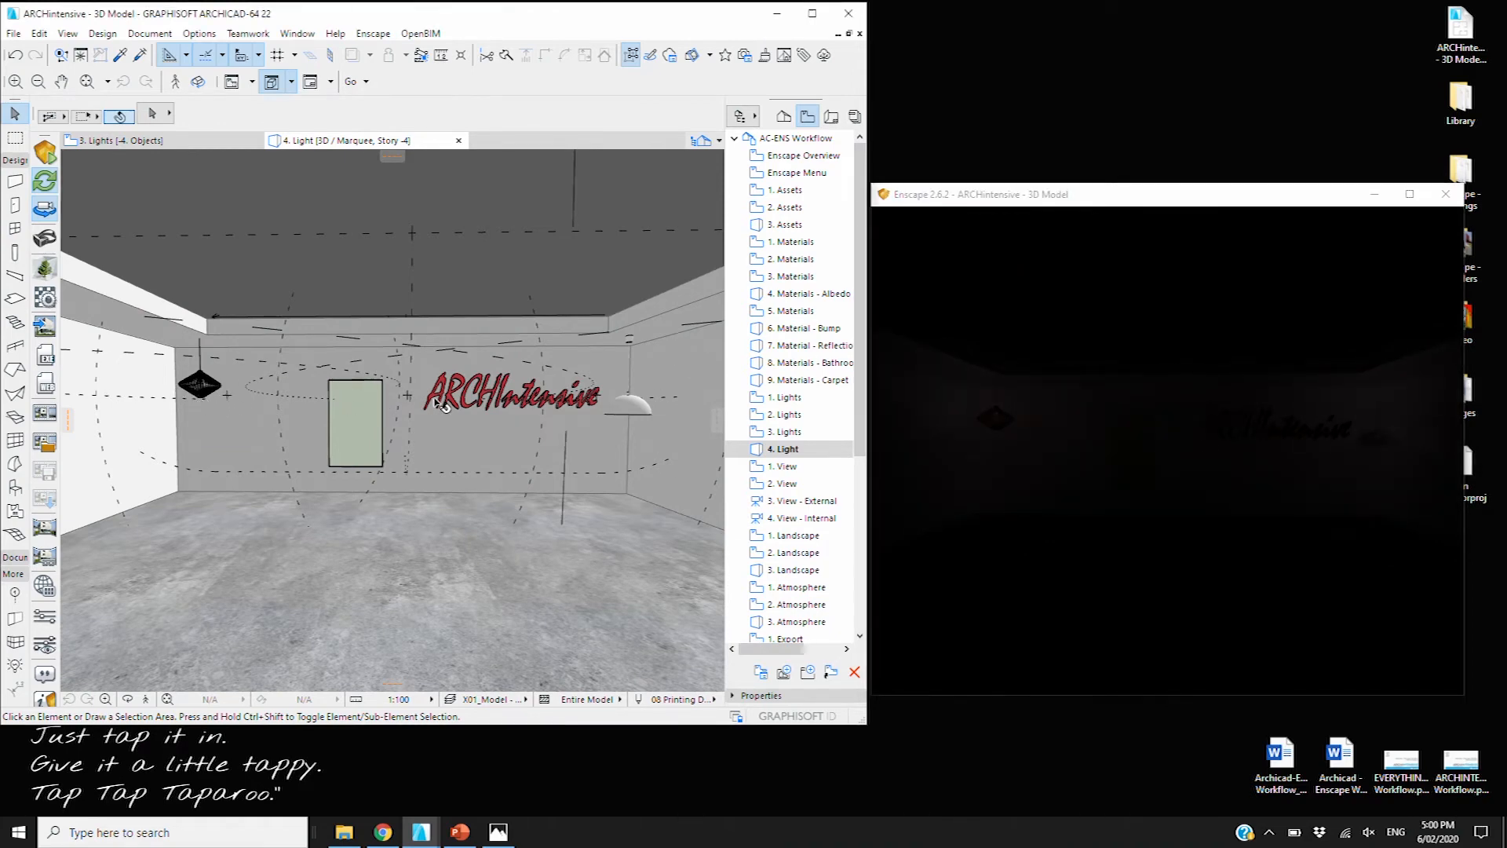
pyautogui.click(402, 389)
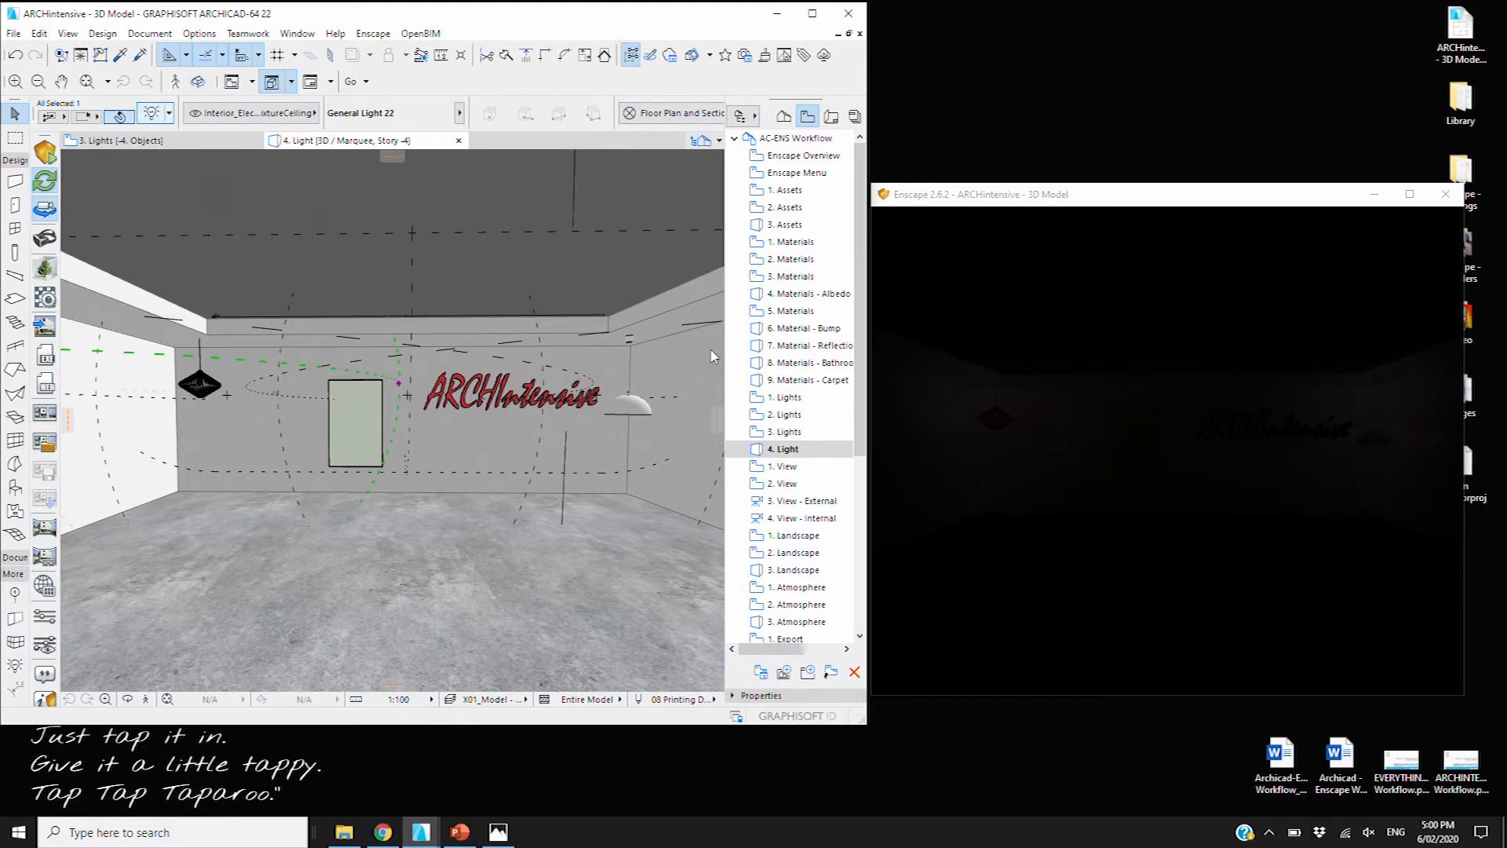
pyautogui.hotkey('ctrl', 't')
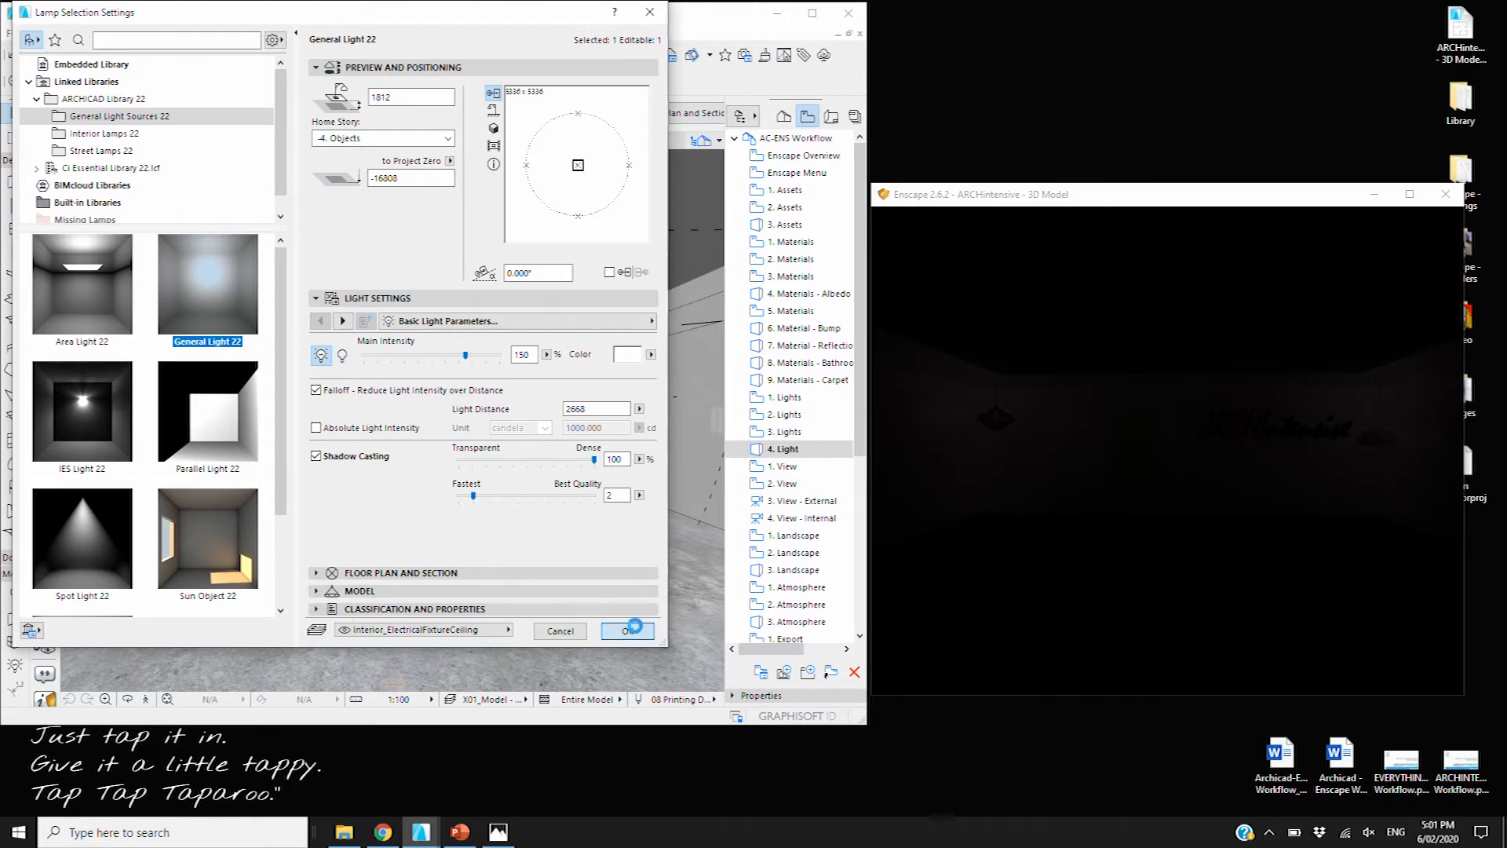
pyautogui.click(627, 632)
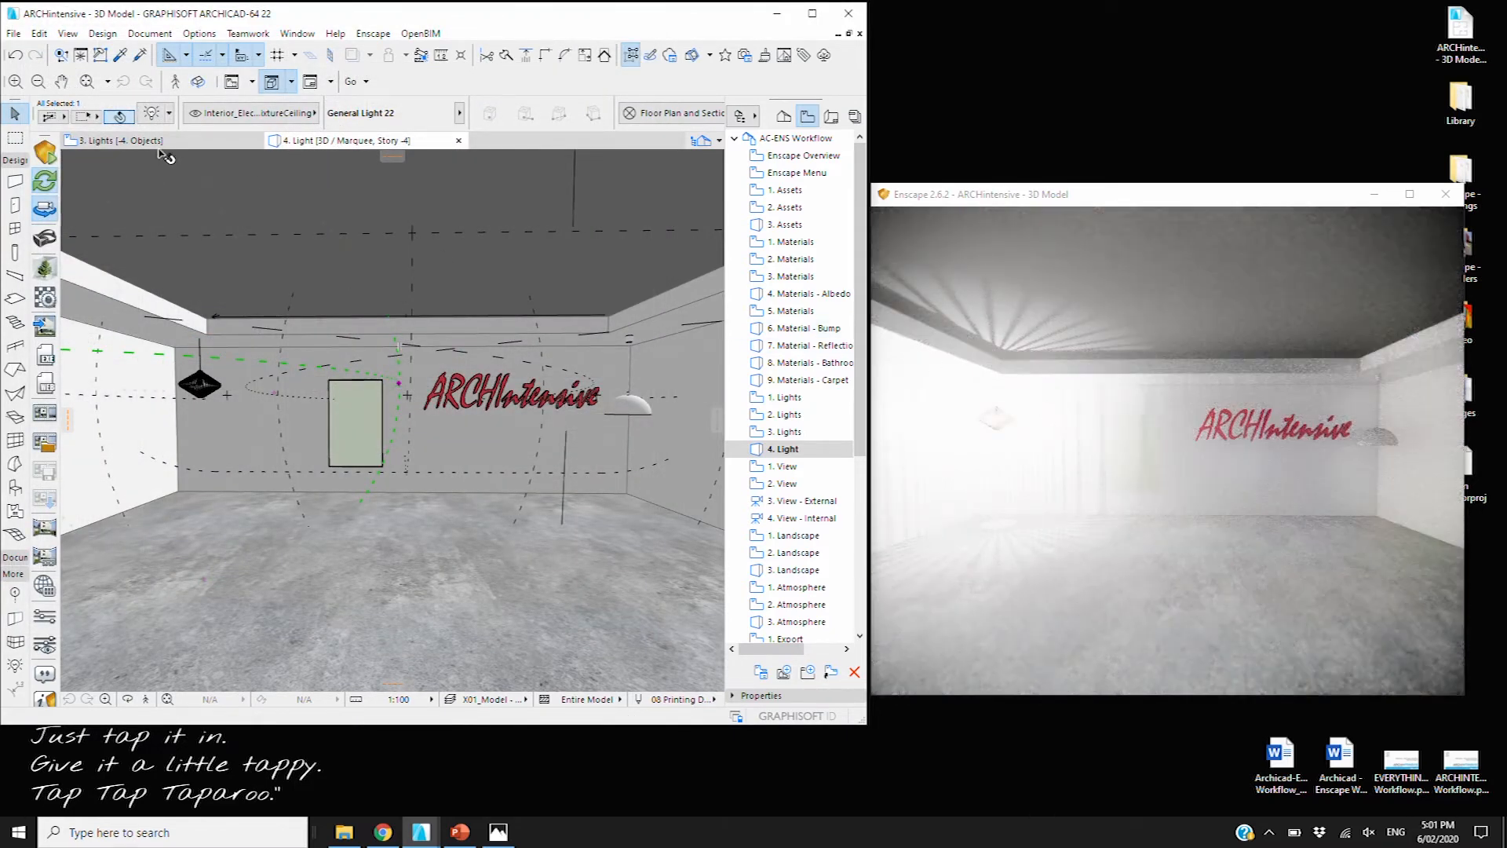
# Swap General Light 22 for an IES Light 22, darkening the Enscape render
pyautogui.doubleClick(395, 414)
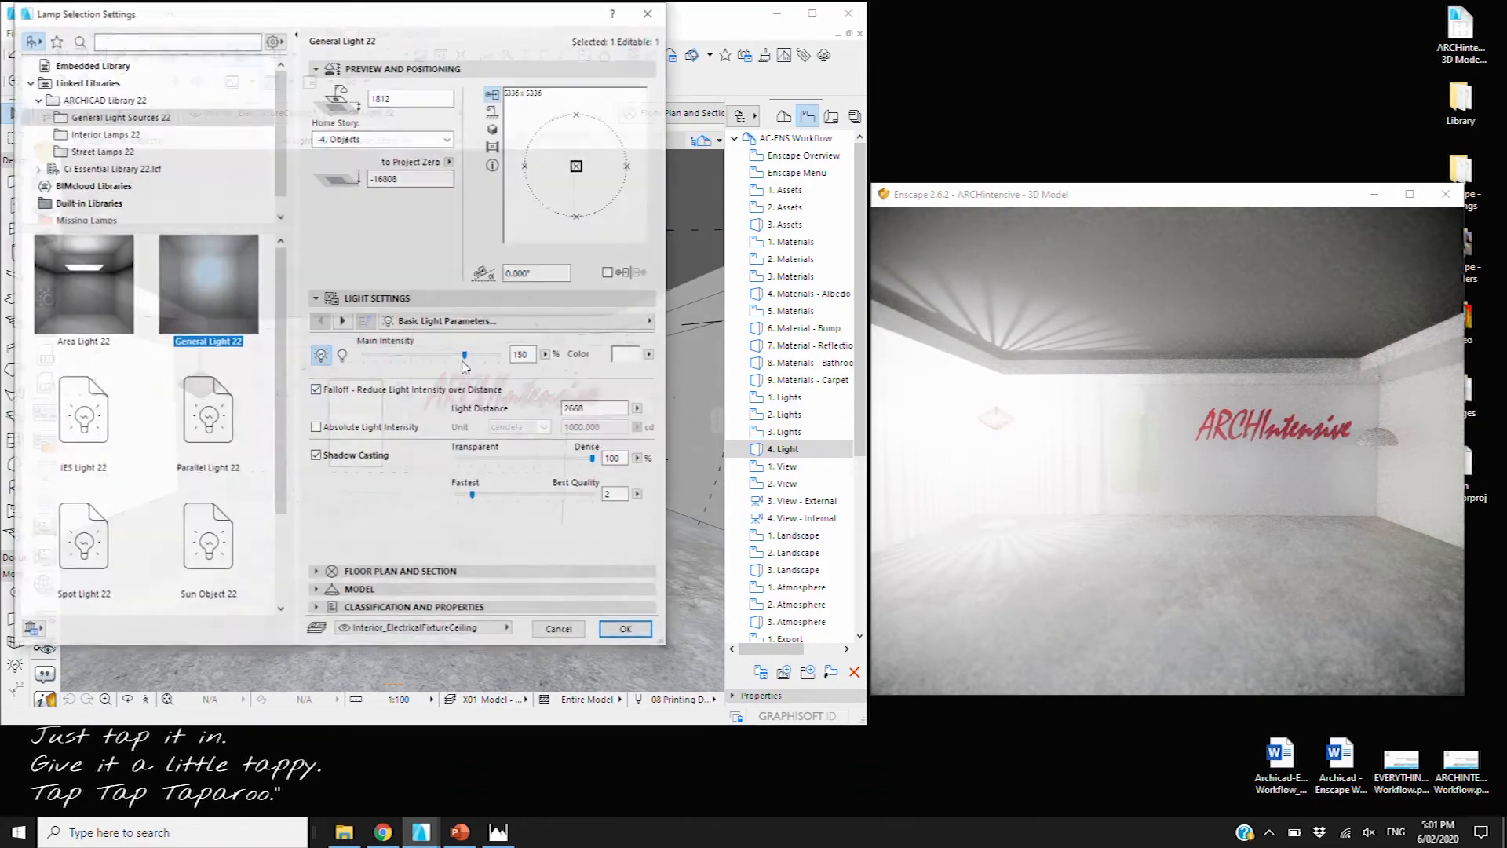
pyautogui.click(84, 408)
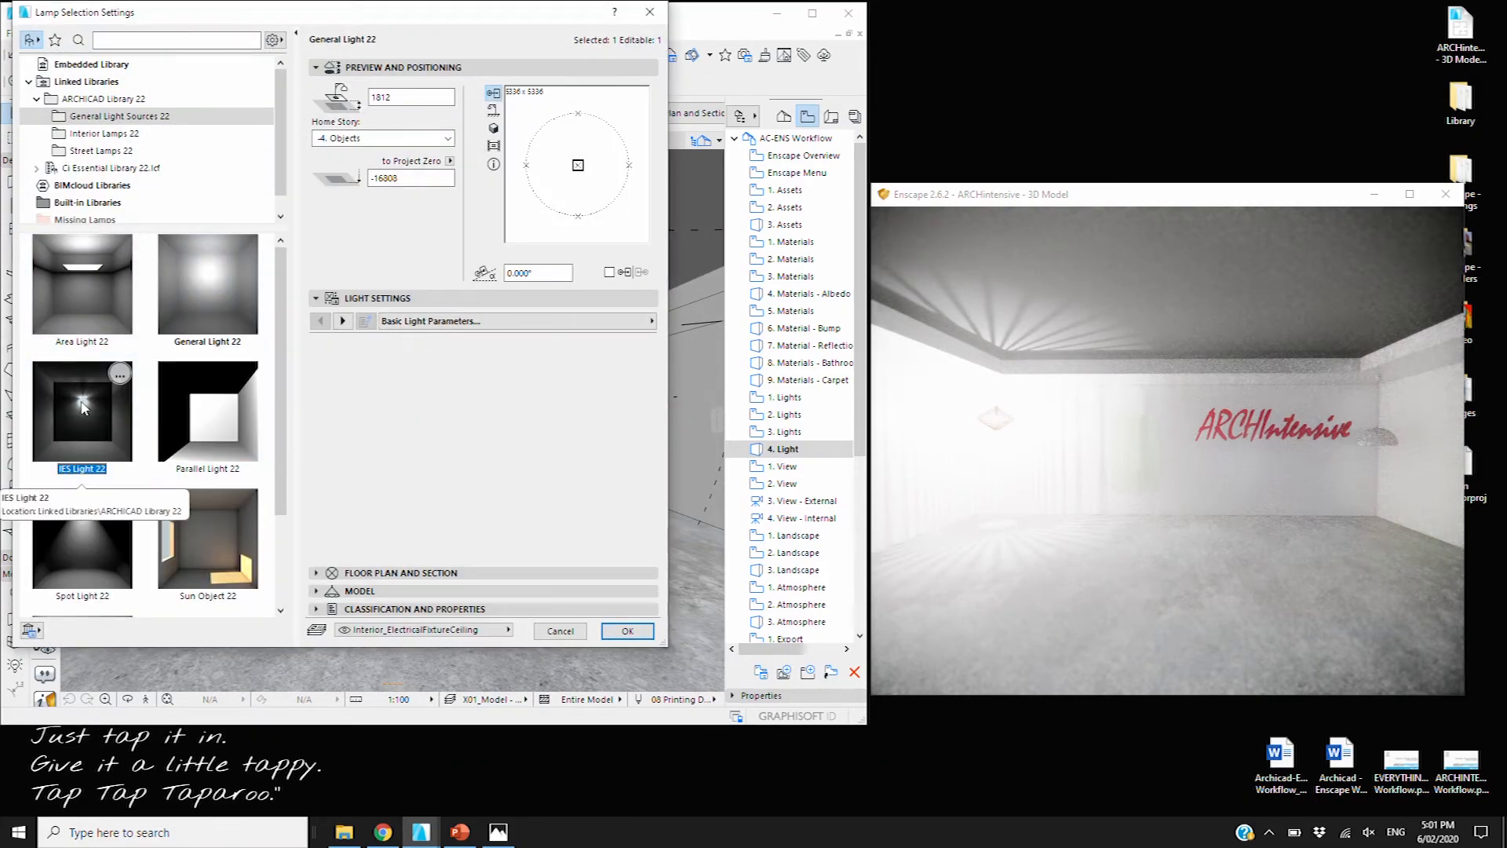
pyautogui.click(627, 631)
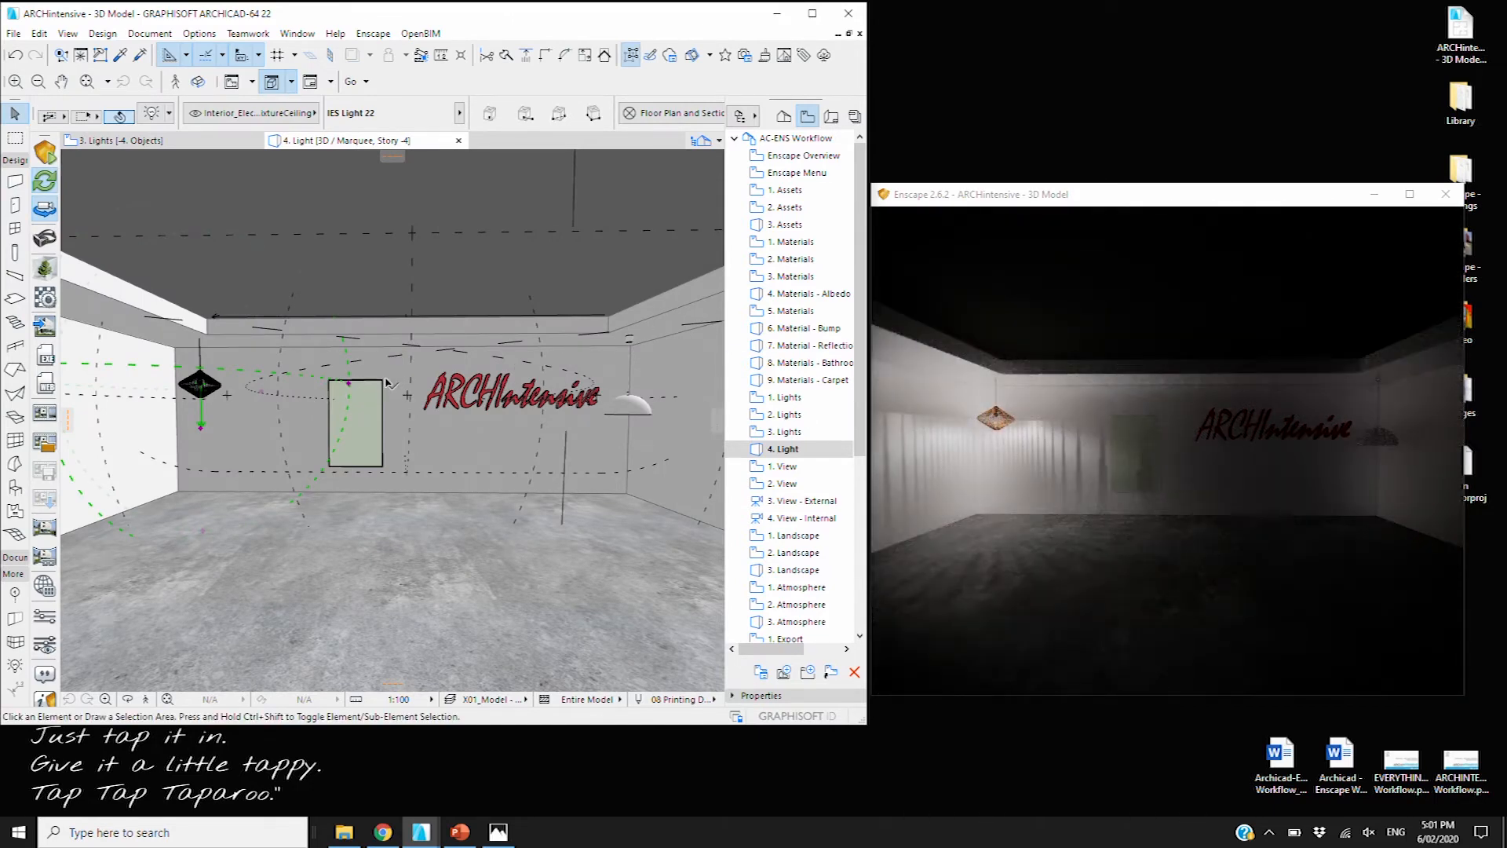
pyautogui.click(385, 384)
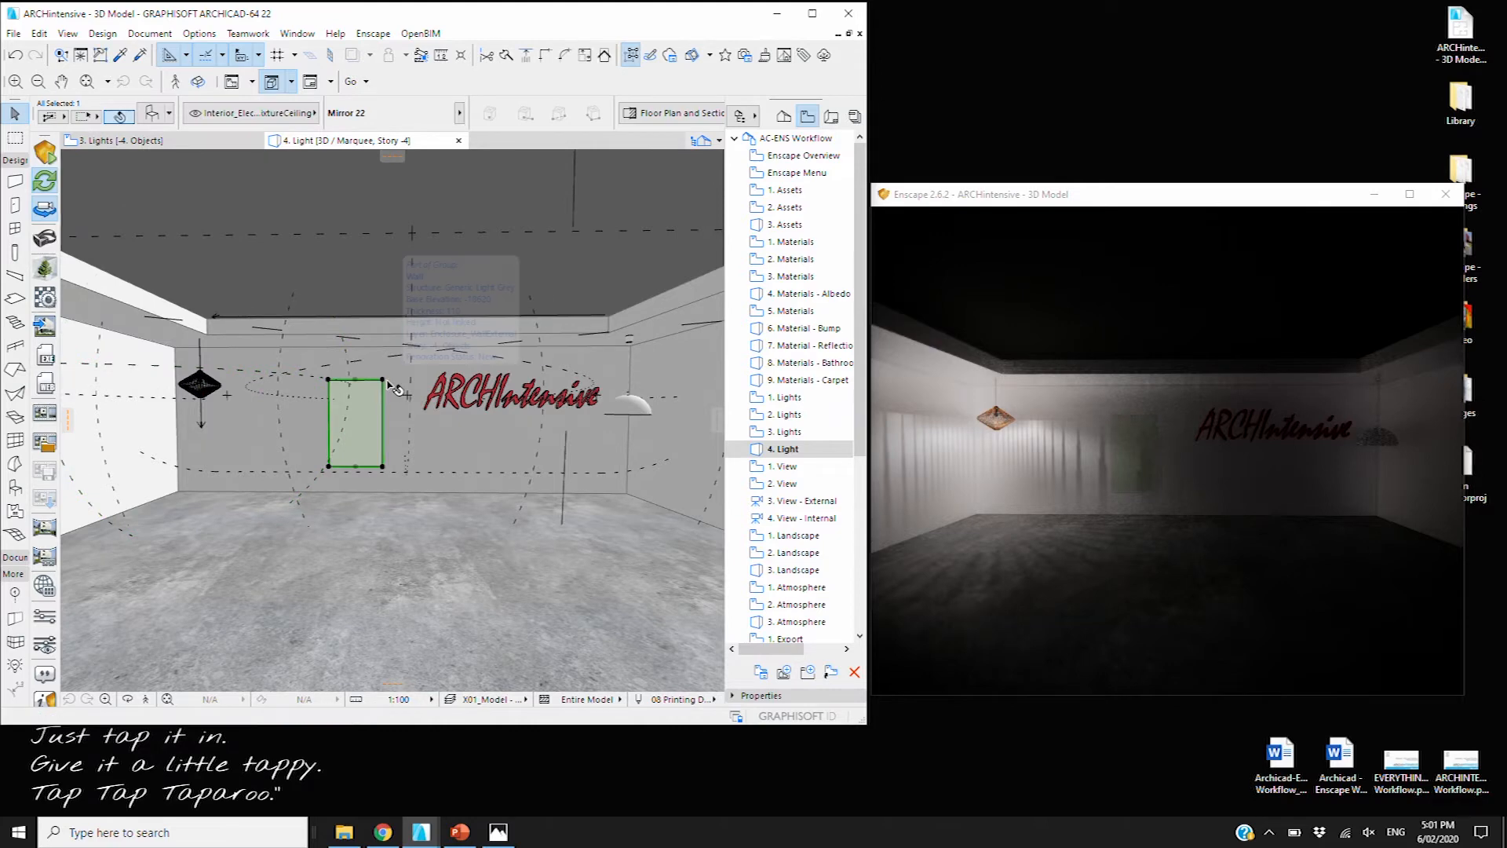
pyautogui.scroll(2, 392, 385)
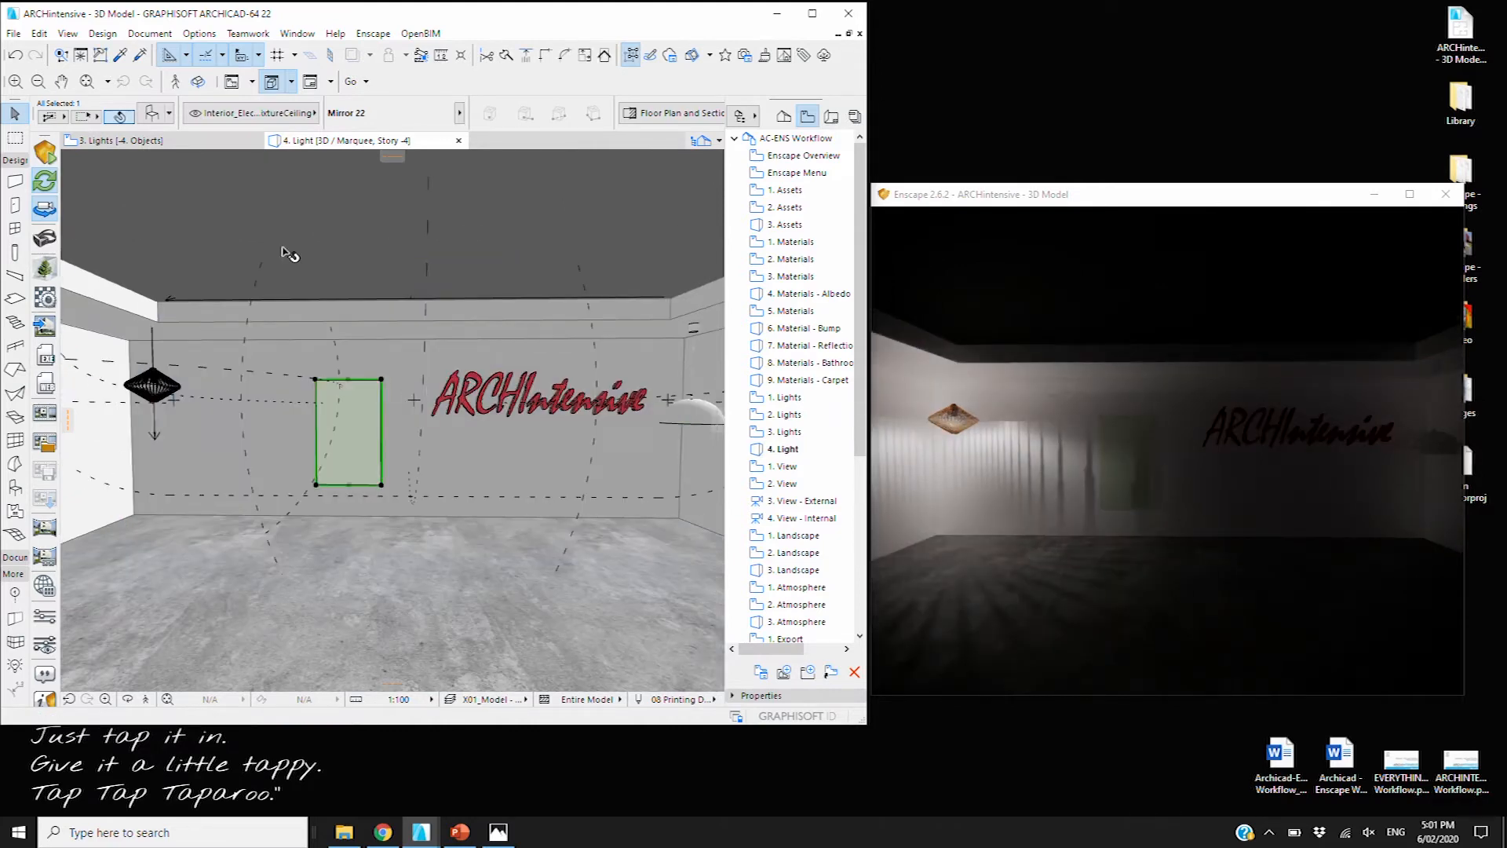
# Make LAMP_Light self-illuminate at 100000 cd/m² with an orange-red emission colour
pyautogui.click(45, 301)
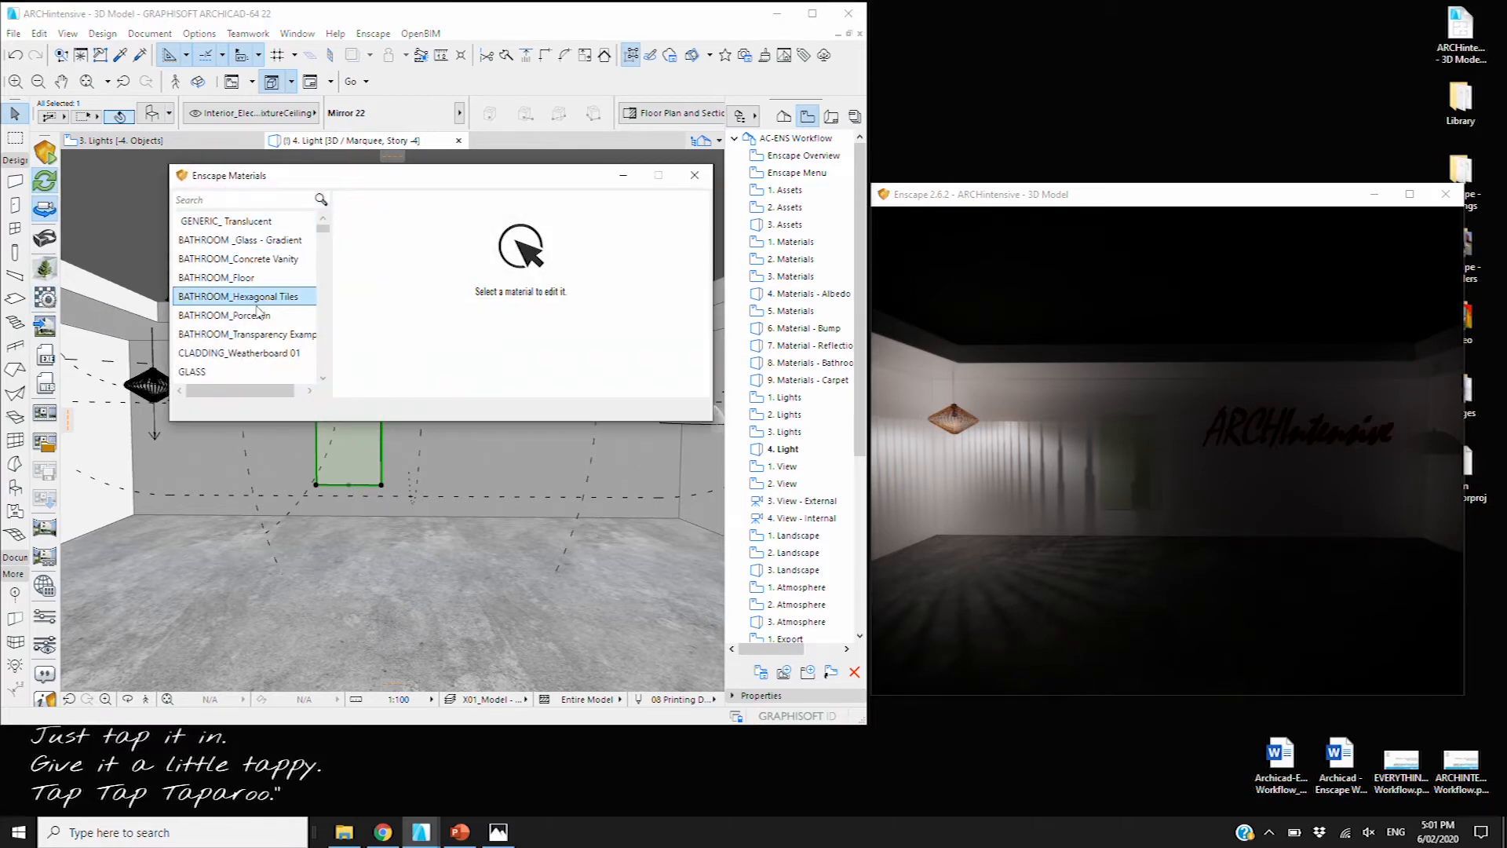
pyautogui.click(235, 296)
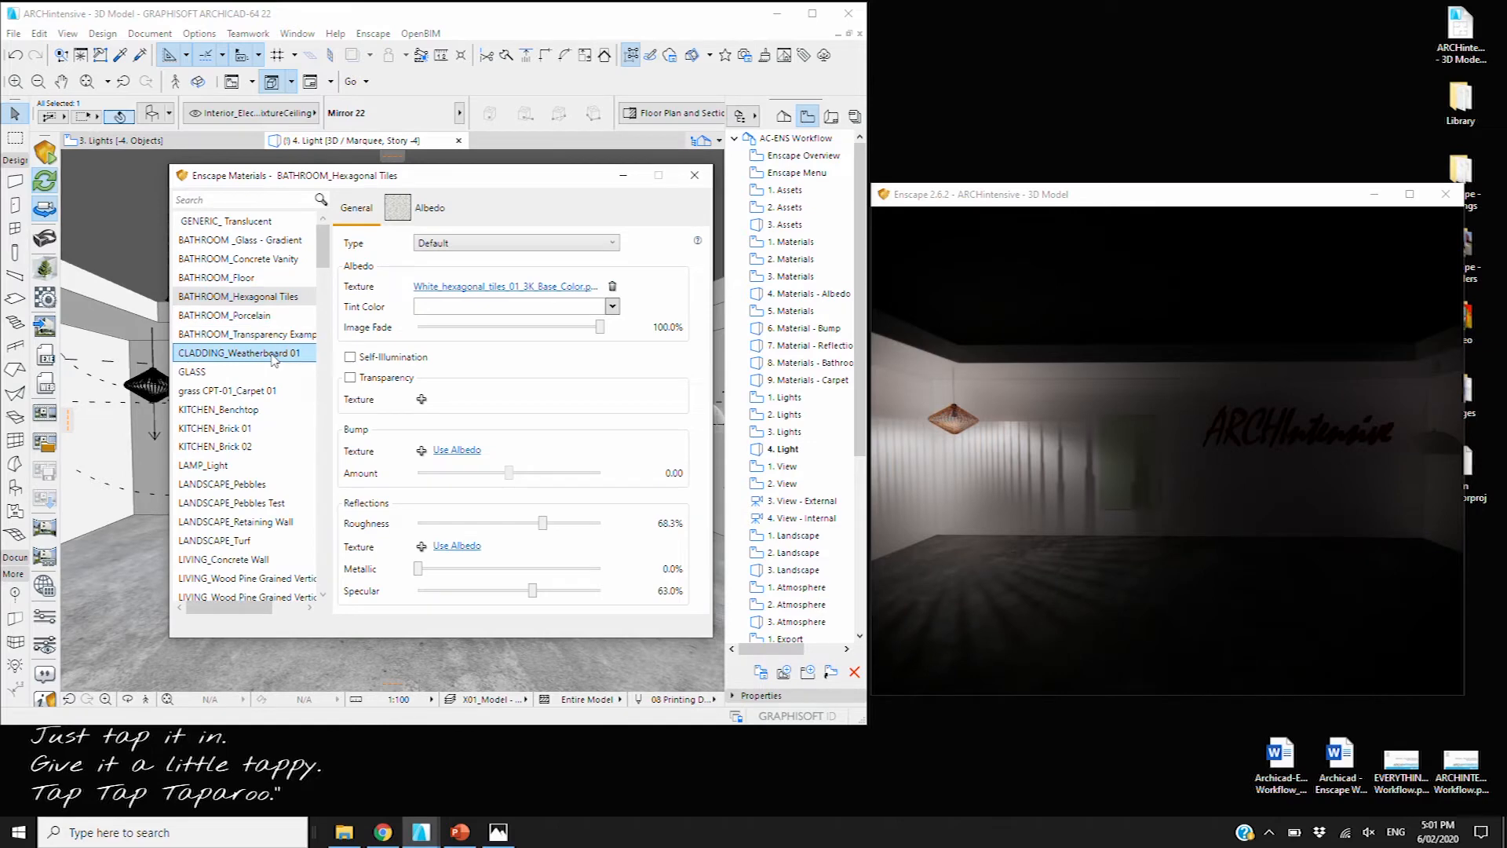
pyautogui.click(232, 466)
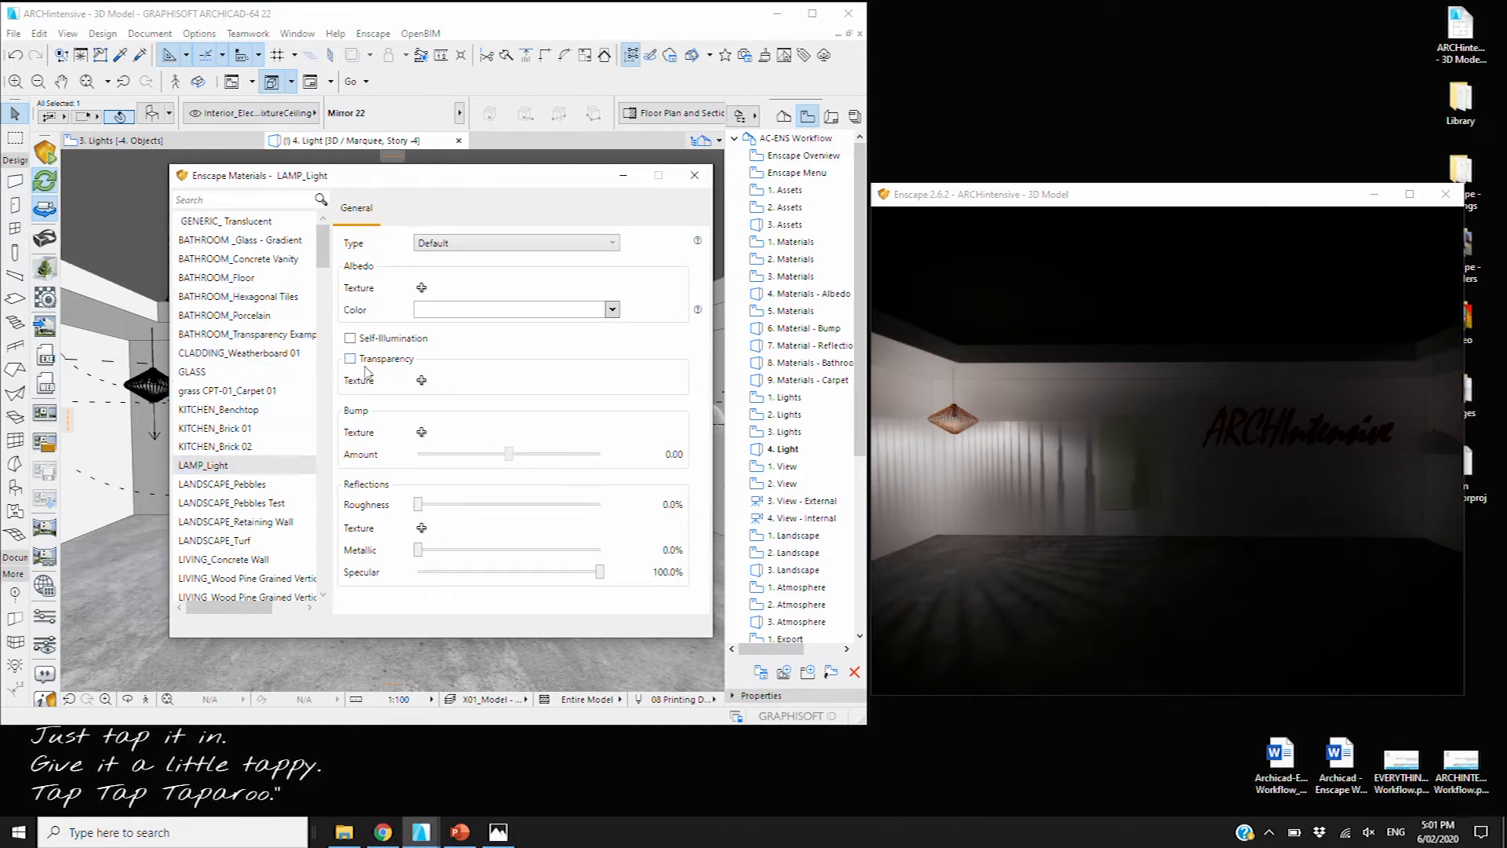
pyautogui.click(350, 338)
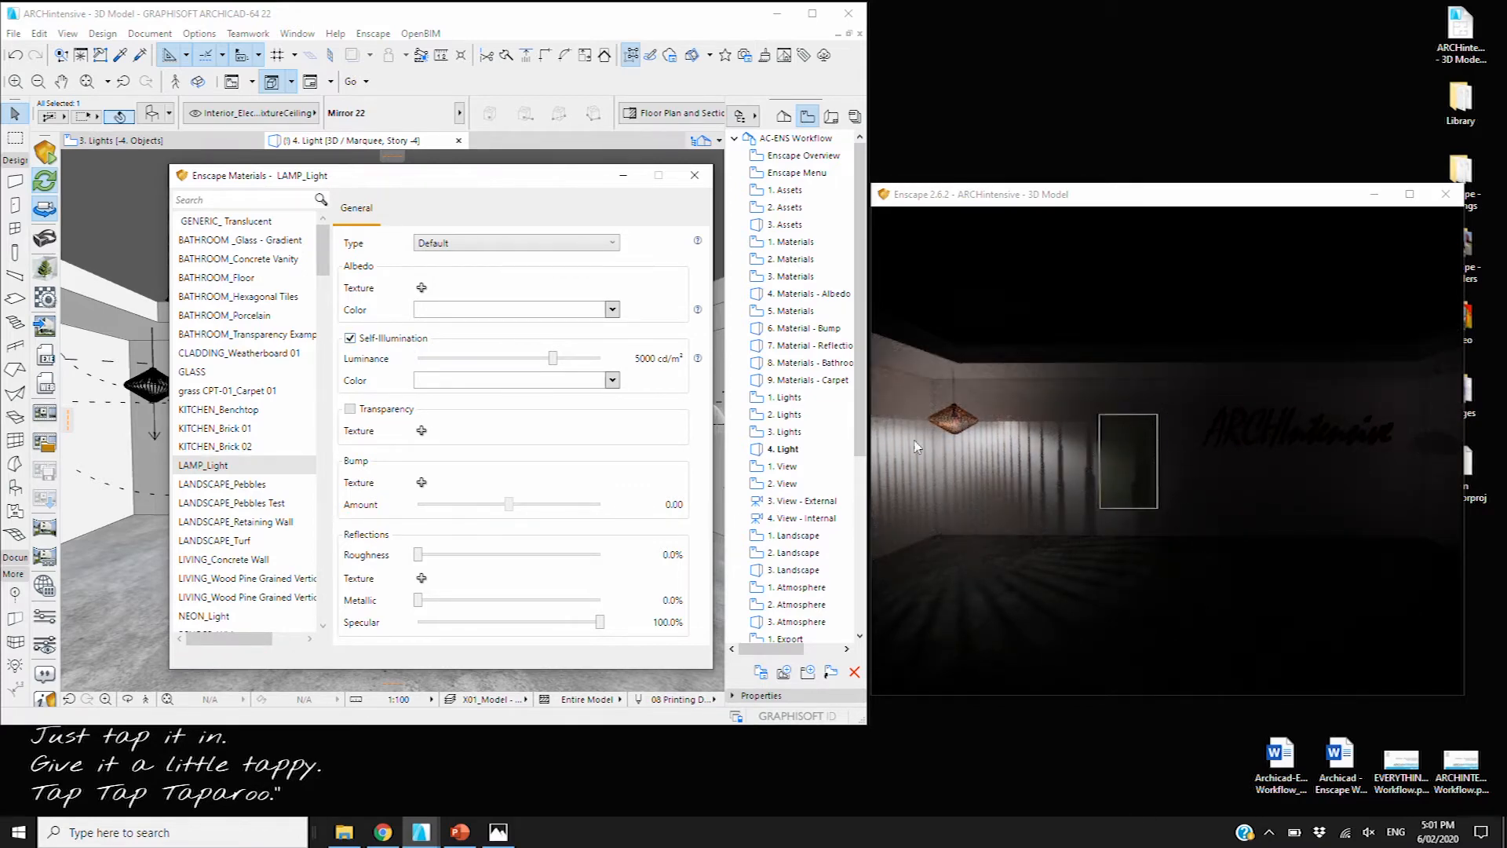
pyautogui.moveTo(552, 359); pyautogui.dragTo(610, 365)
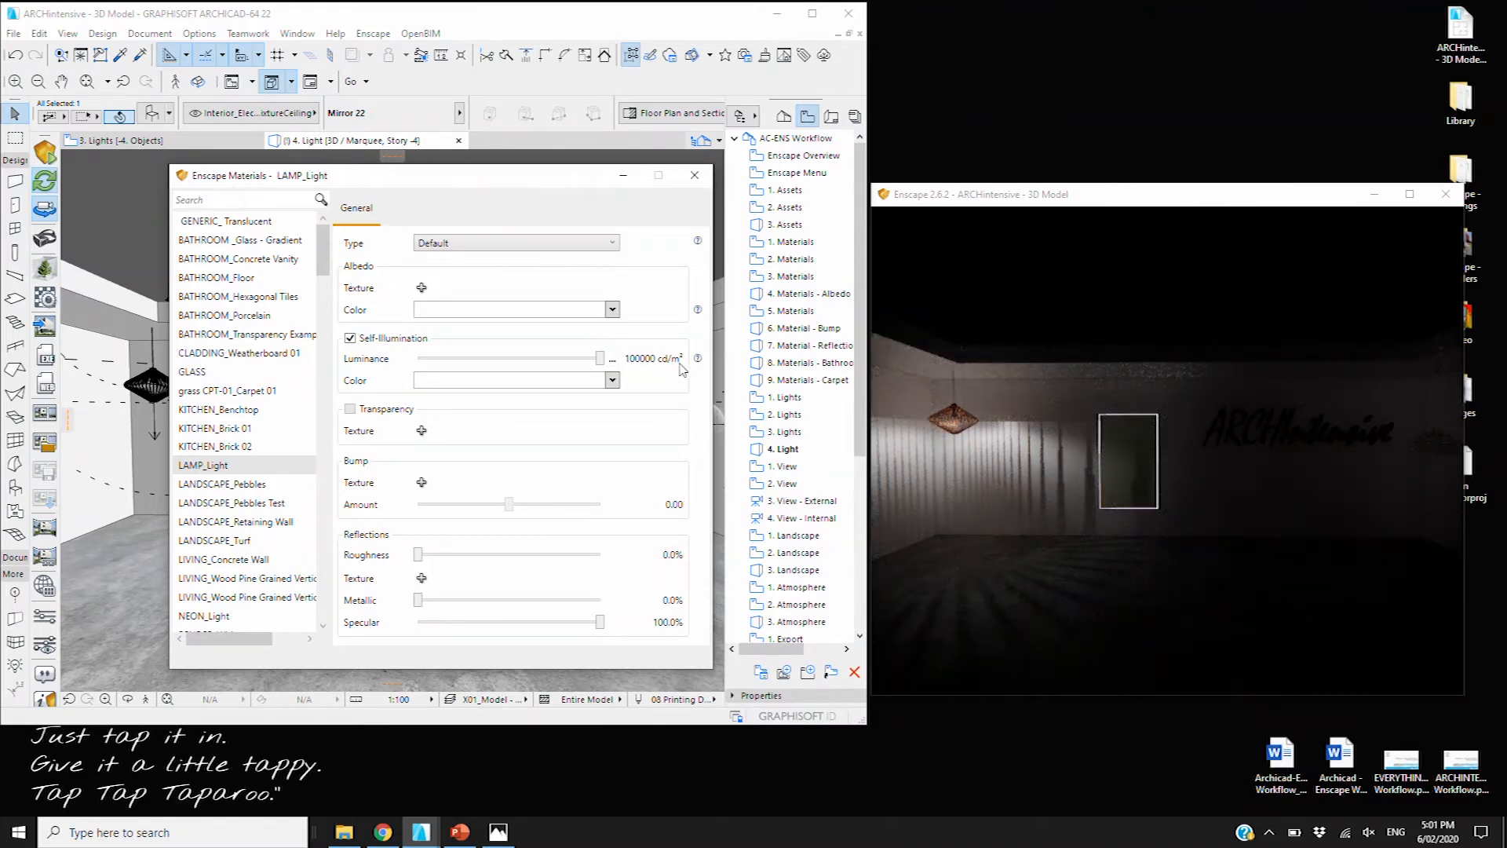
pyautogui.click(612, 383)
pyautogui.click(482, 484)
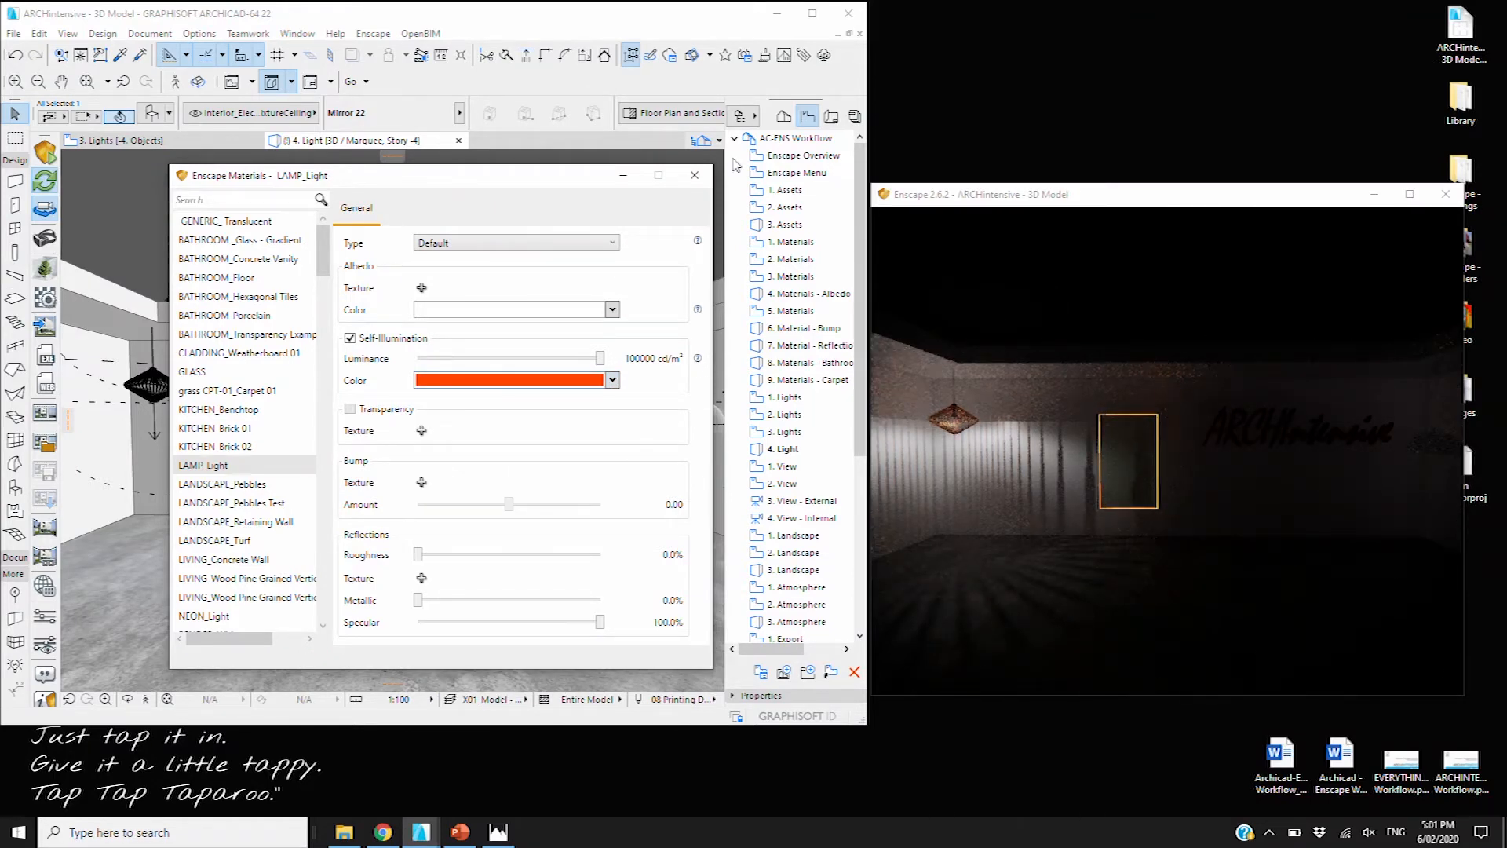
pyautogui.click(697, 177)
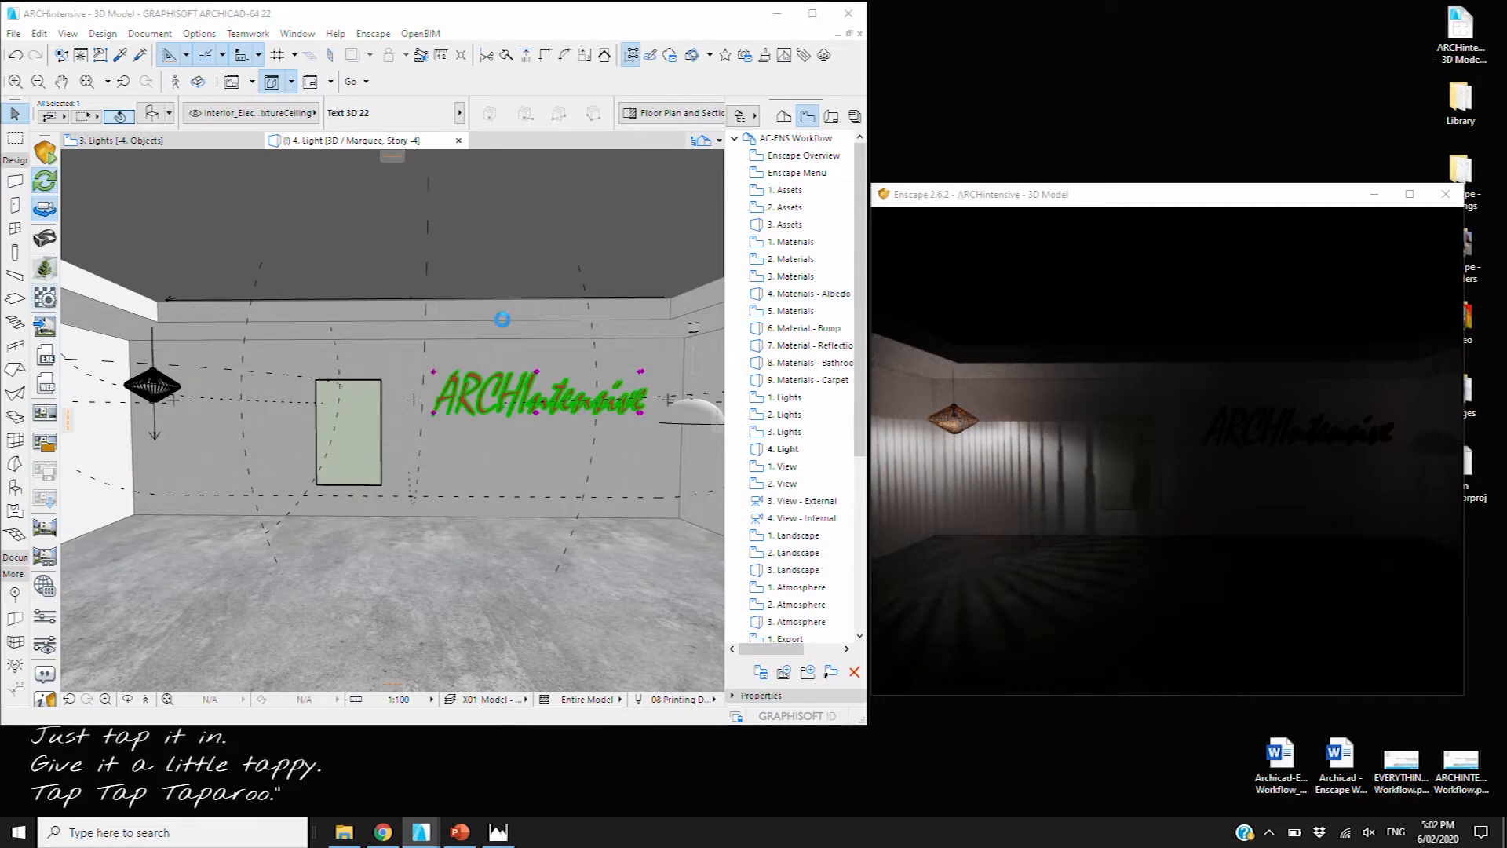
# Make NEON_Light self-illuminate red at 100000 cd/m² so the ARCHIntensive sign glows
pyautogui.click(223, 305)
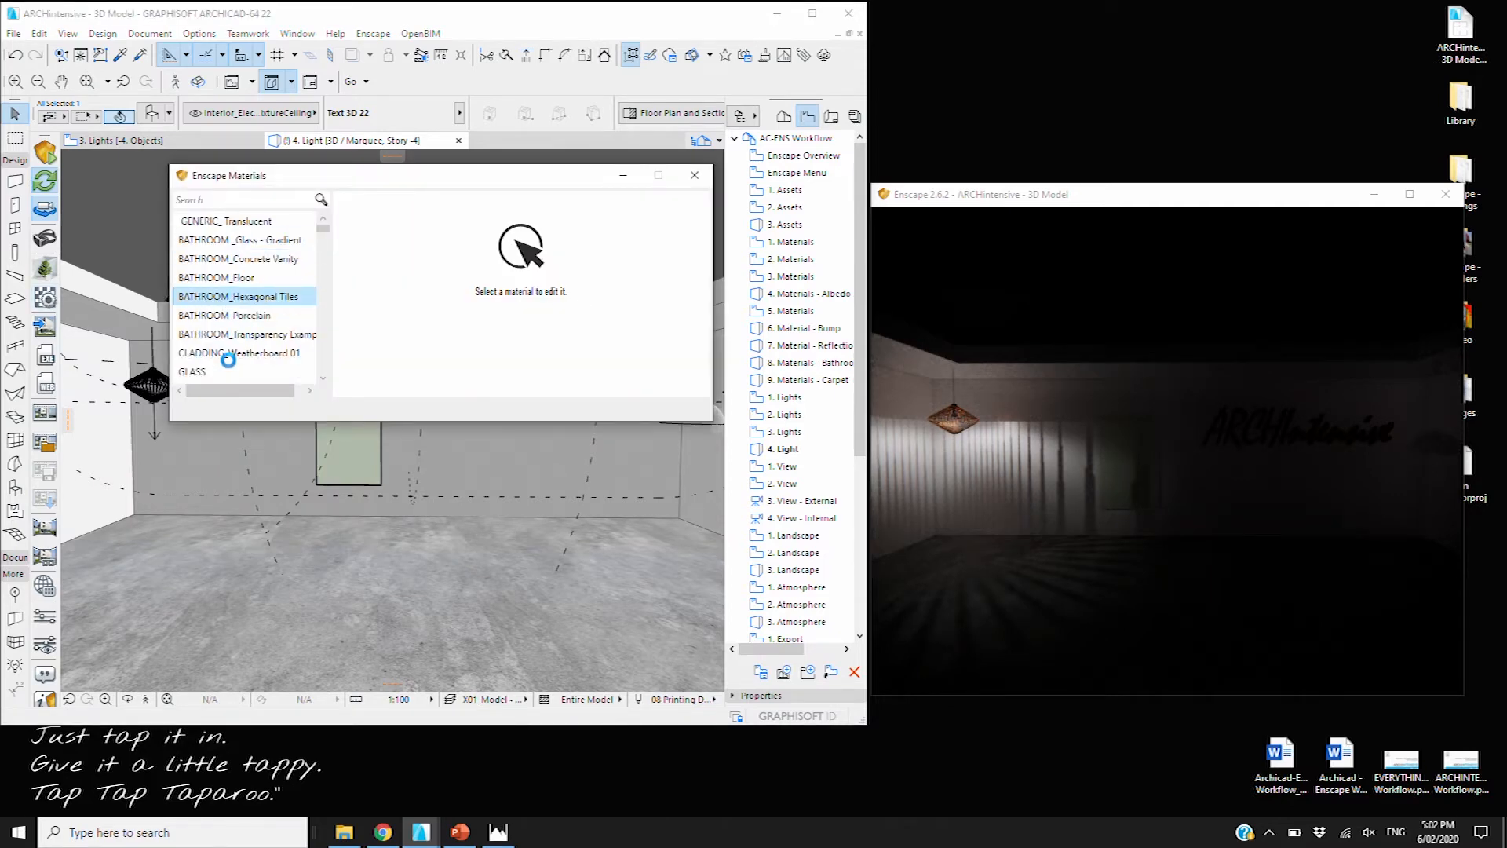
pyautogui.scroll(-3, 226, 358)
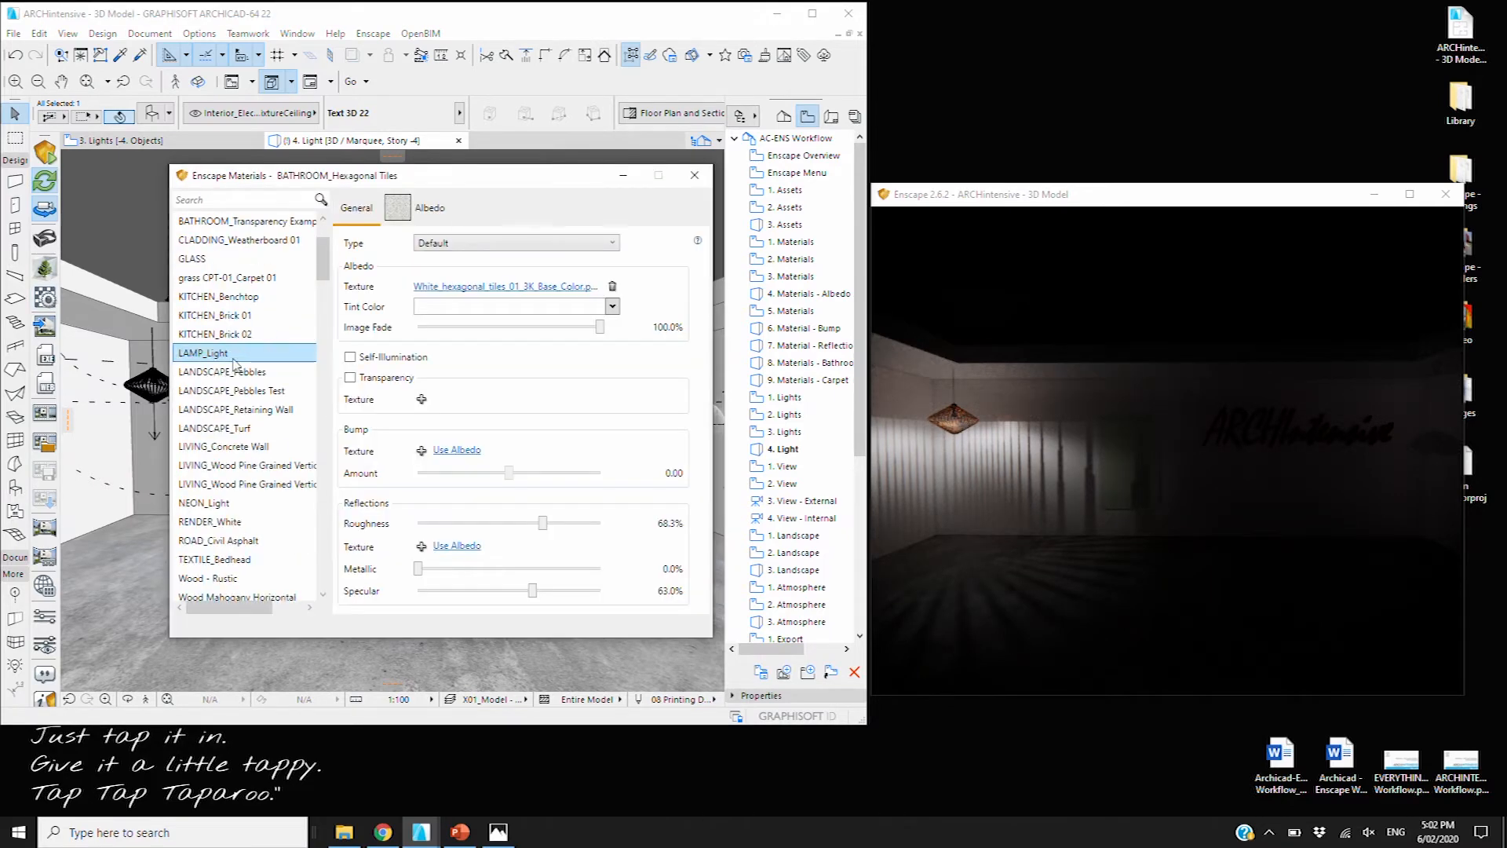
pyautogui.click(236, 502)
pyautogui.click(350, 339)
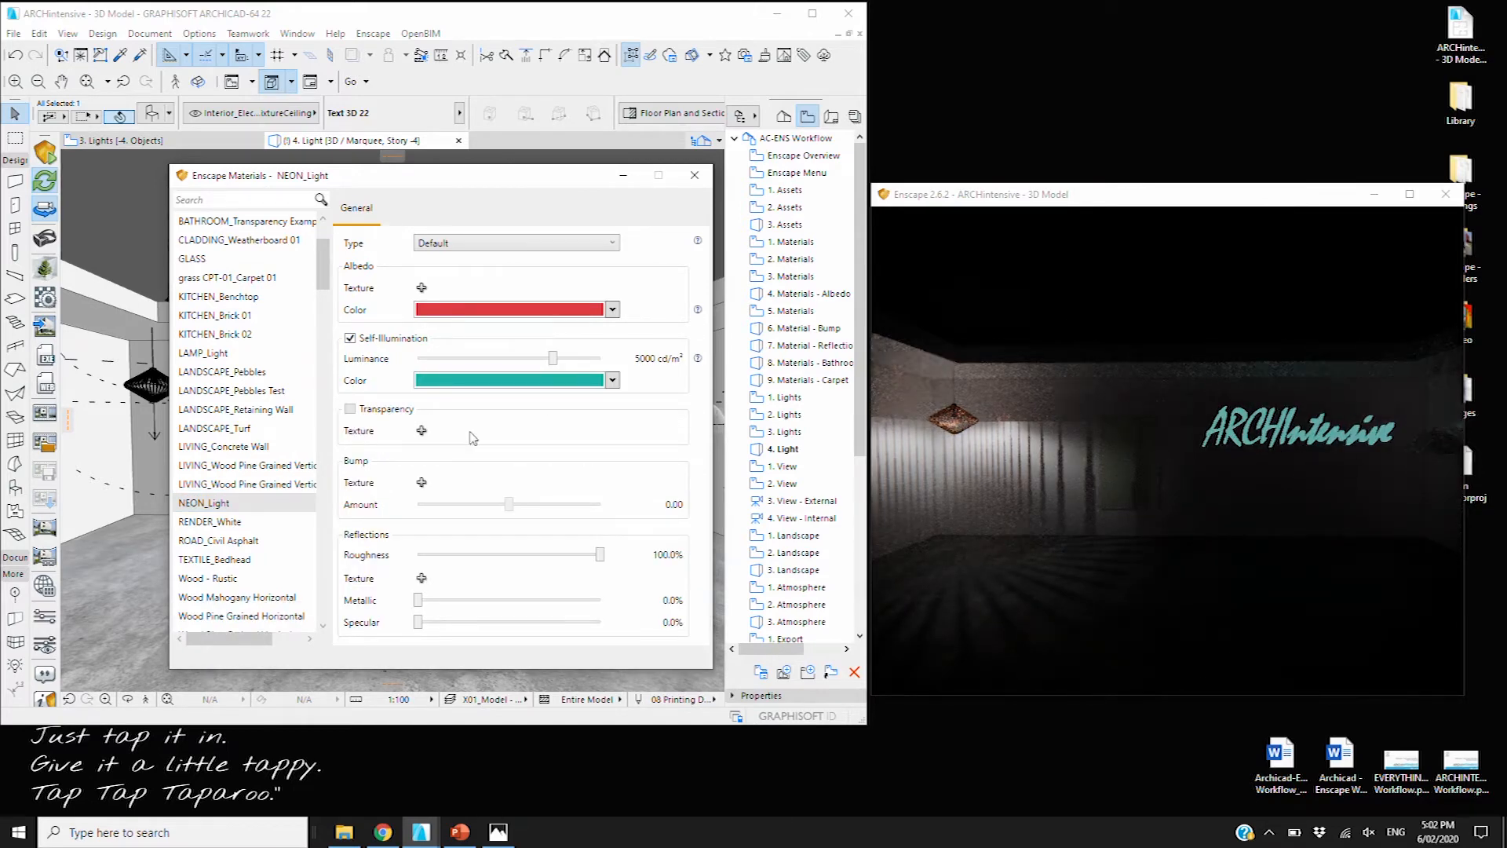
pyautogui.moveTo(566, 363); pyautogui.dragTo(628, 362)
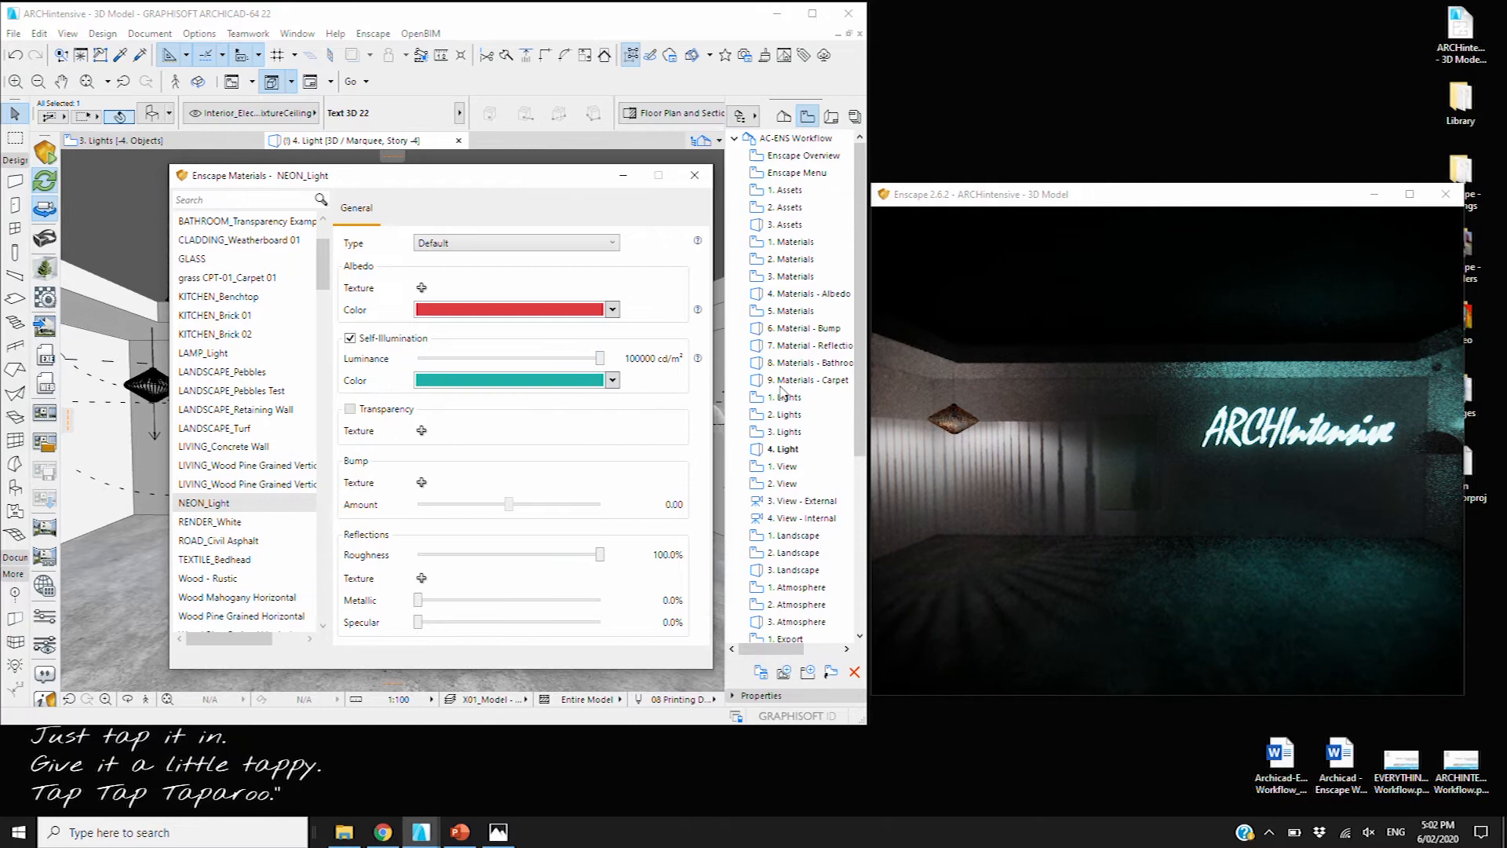
pyautogui.click(612, 380)
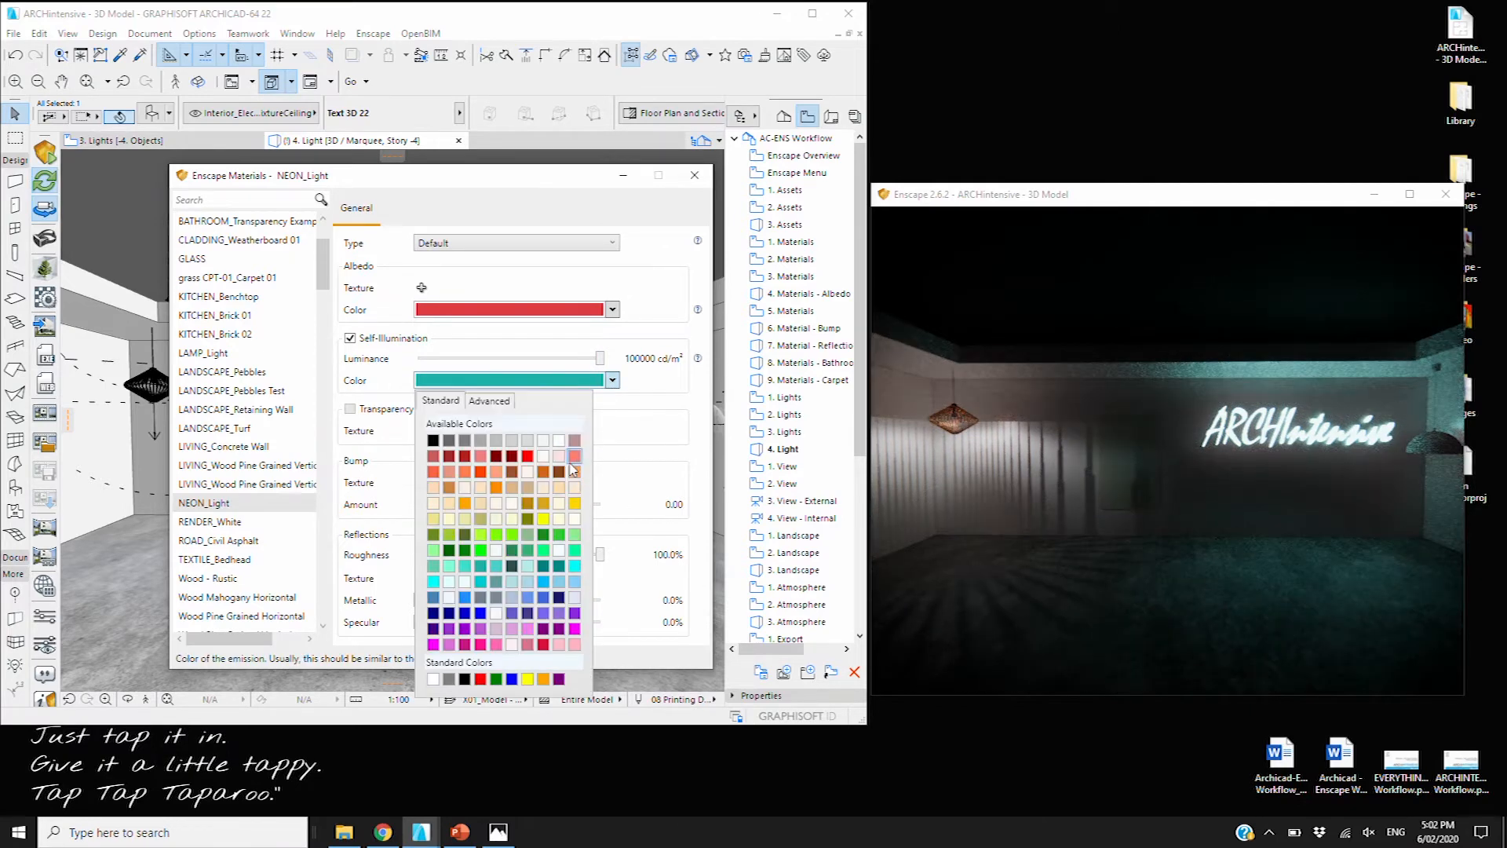
pyautogui.click(532, 455)
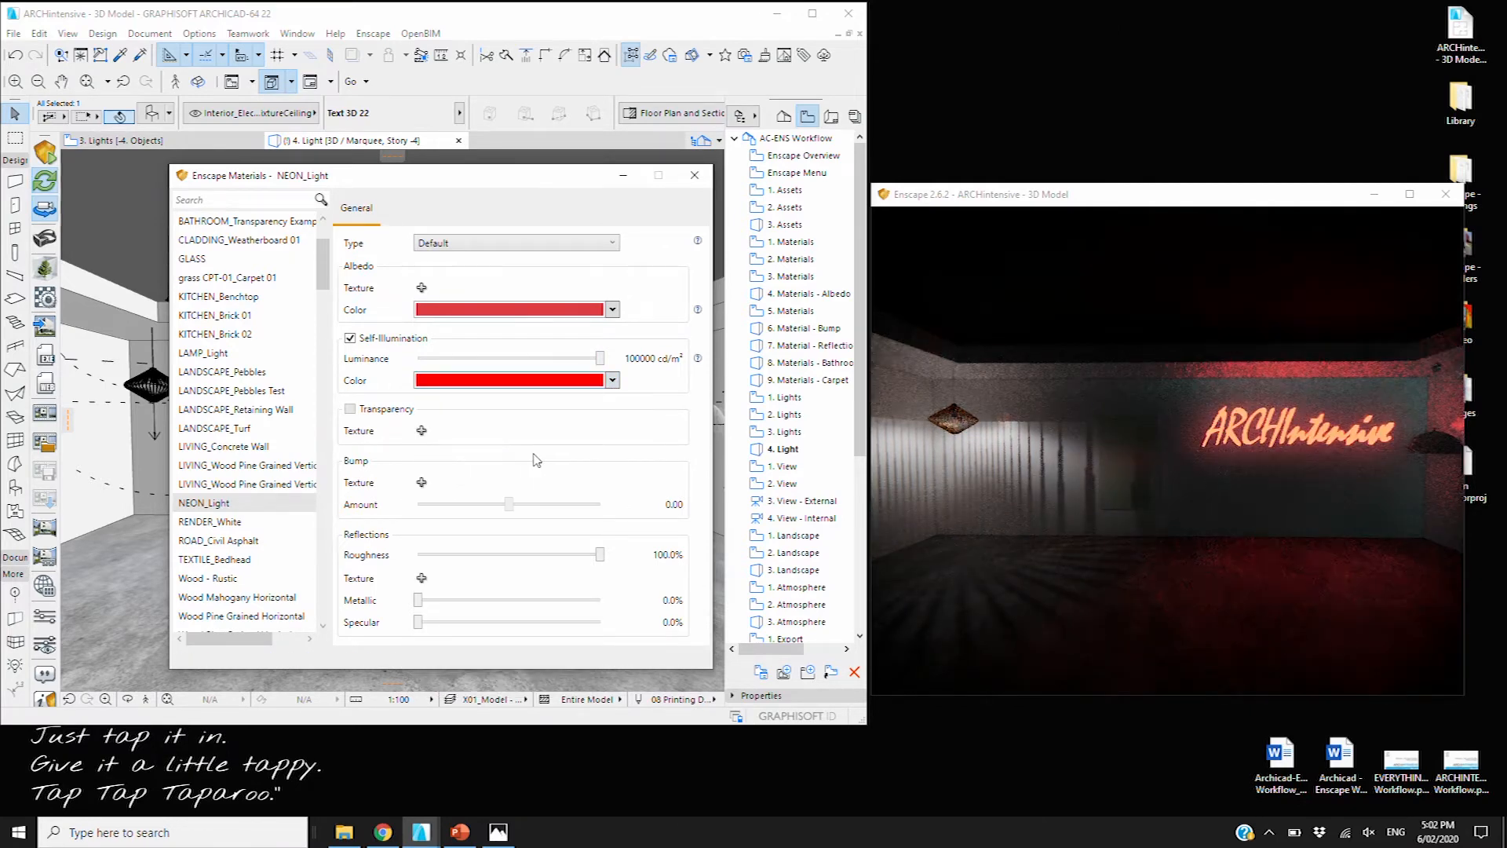
pyautogui.click(703, 176)
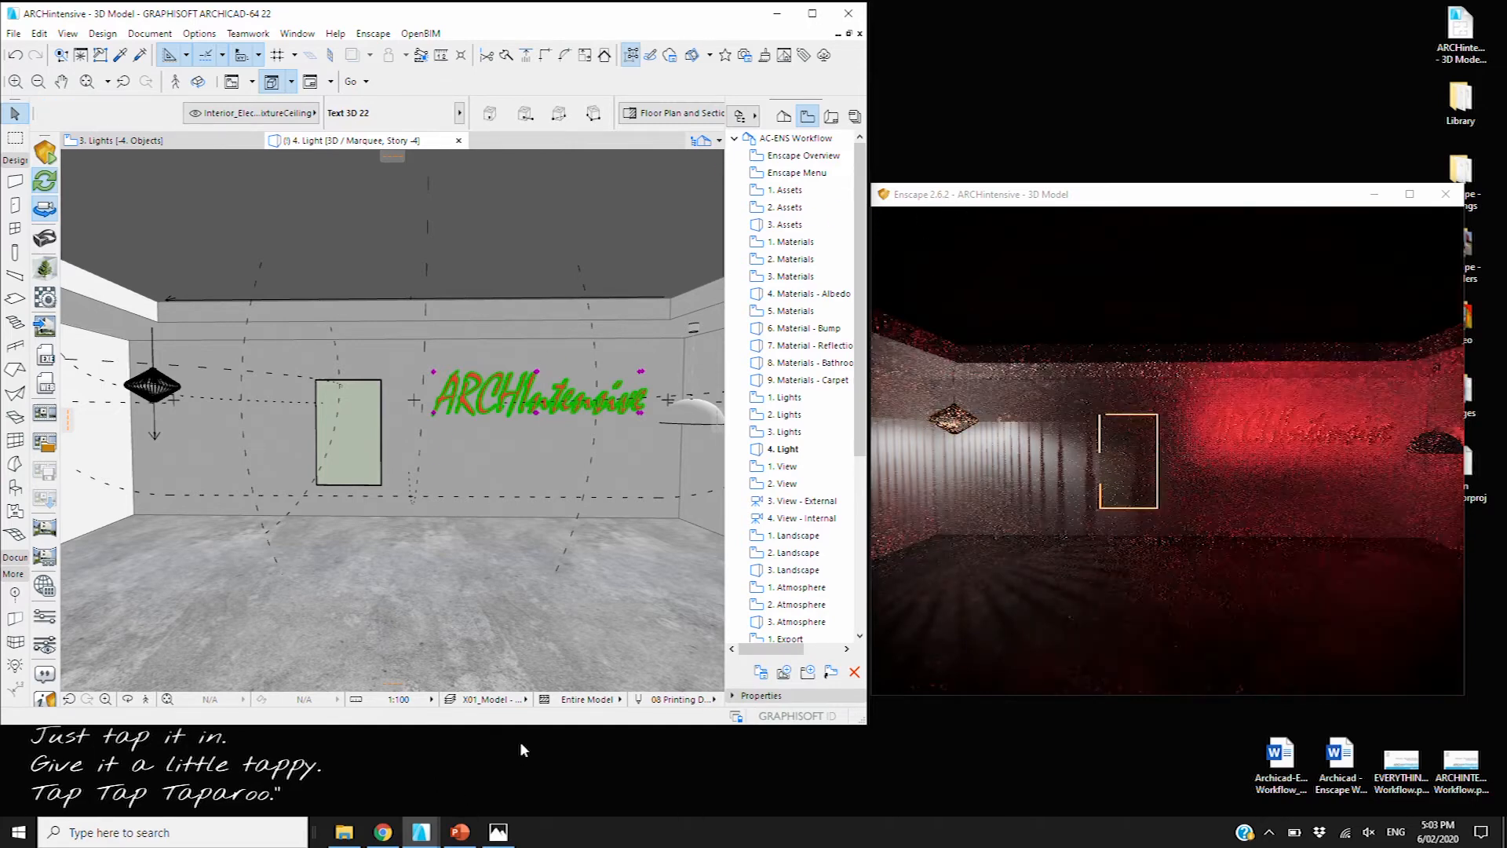
# Inspect the right pendant lamp's light parameters
pyautogui.click(699, 333)
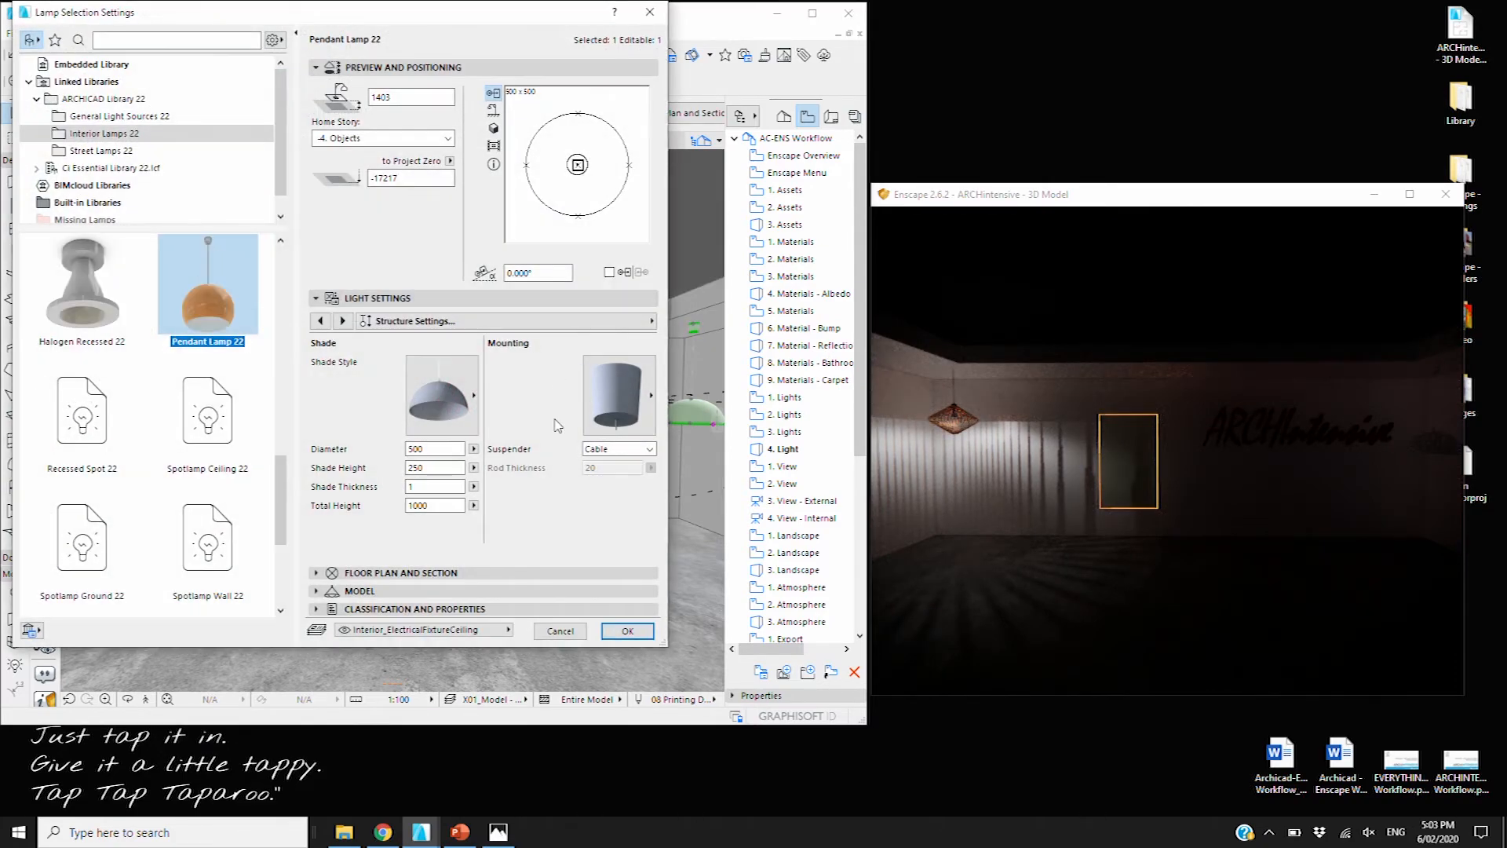
pyautogui.click(321, 321)
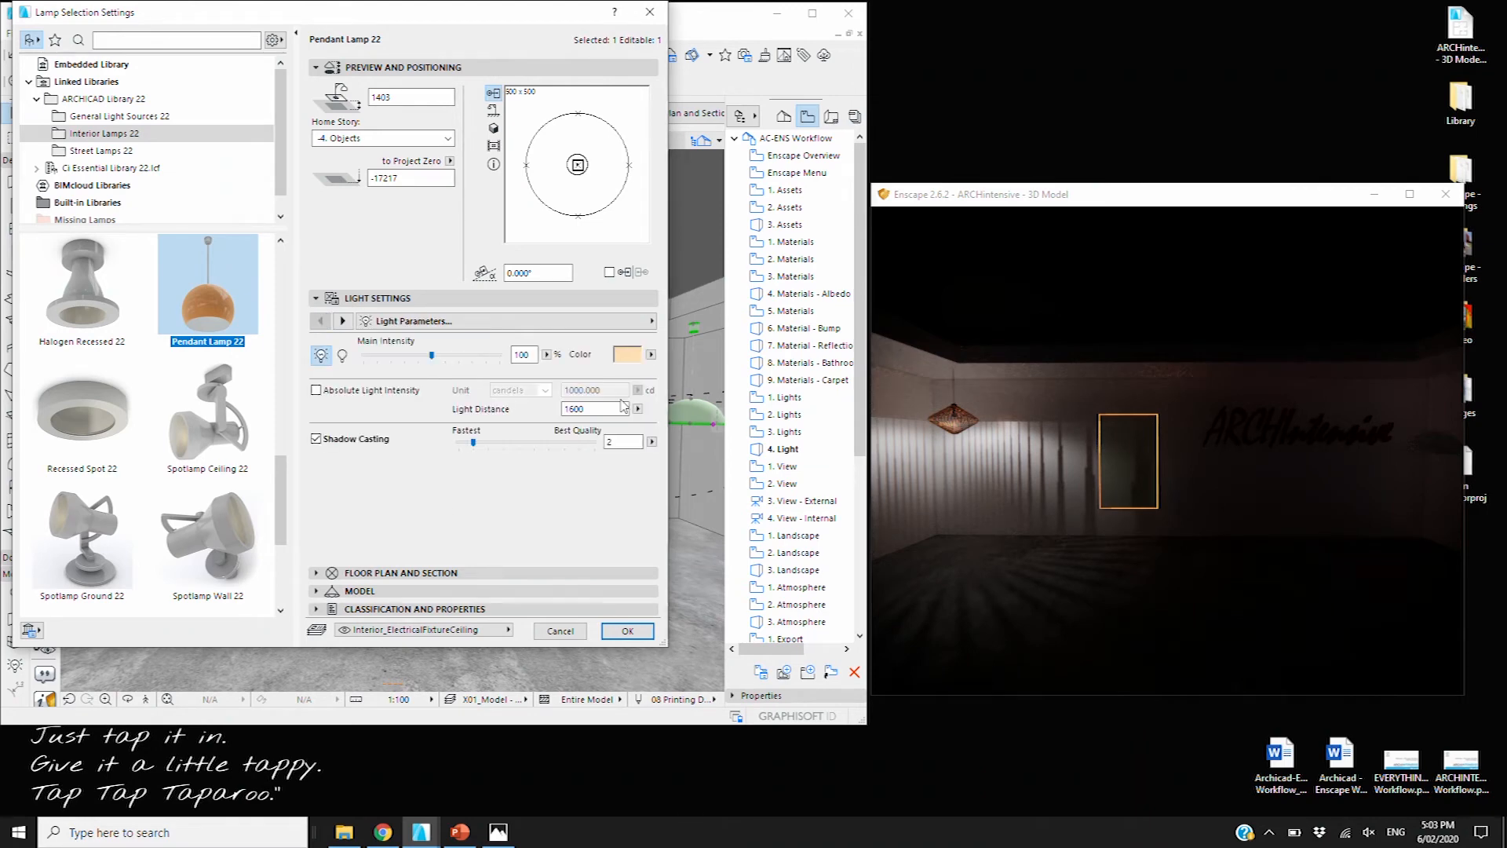
pyautogui.click(628, 631)
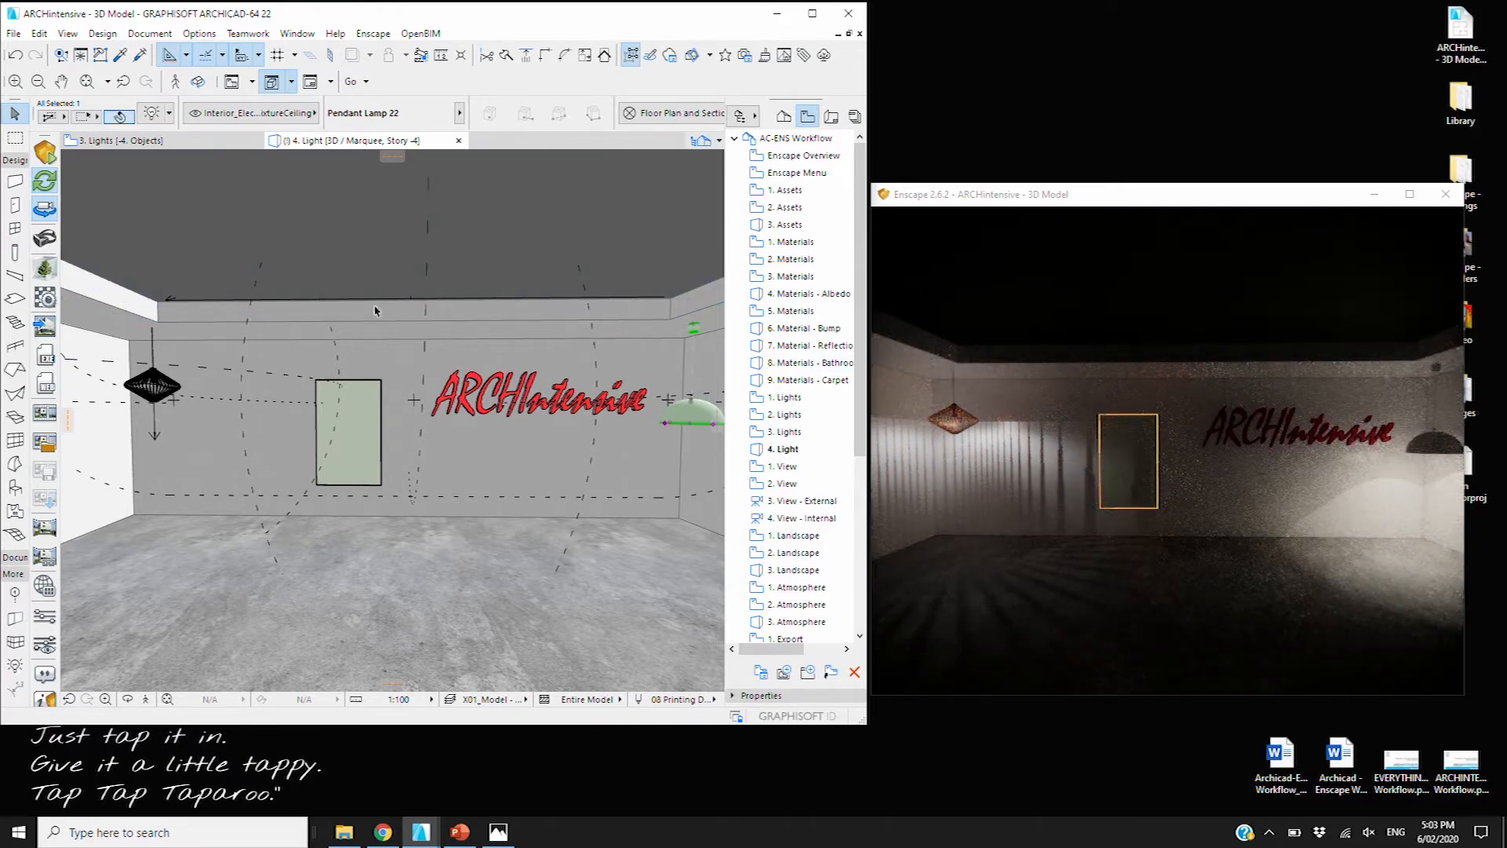
# Inspect the ceiling area light's shape settings, then deselect it
pyautogui.click(168, 297)
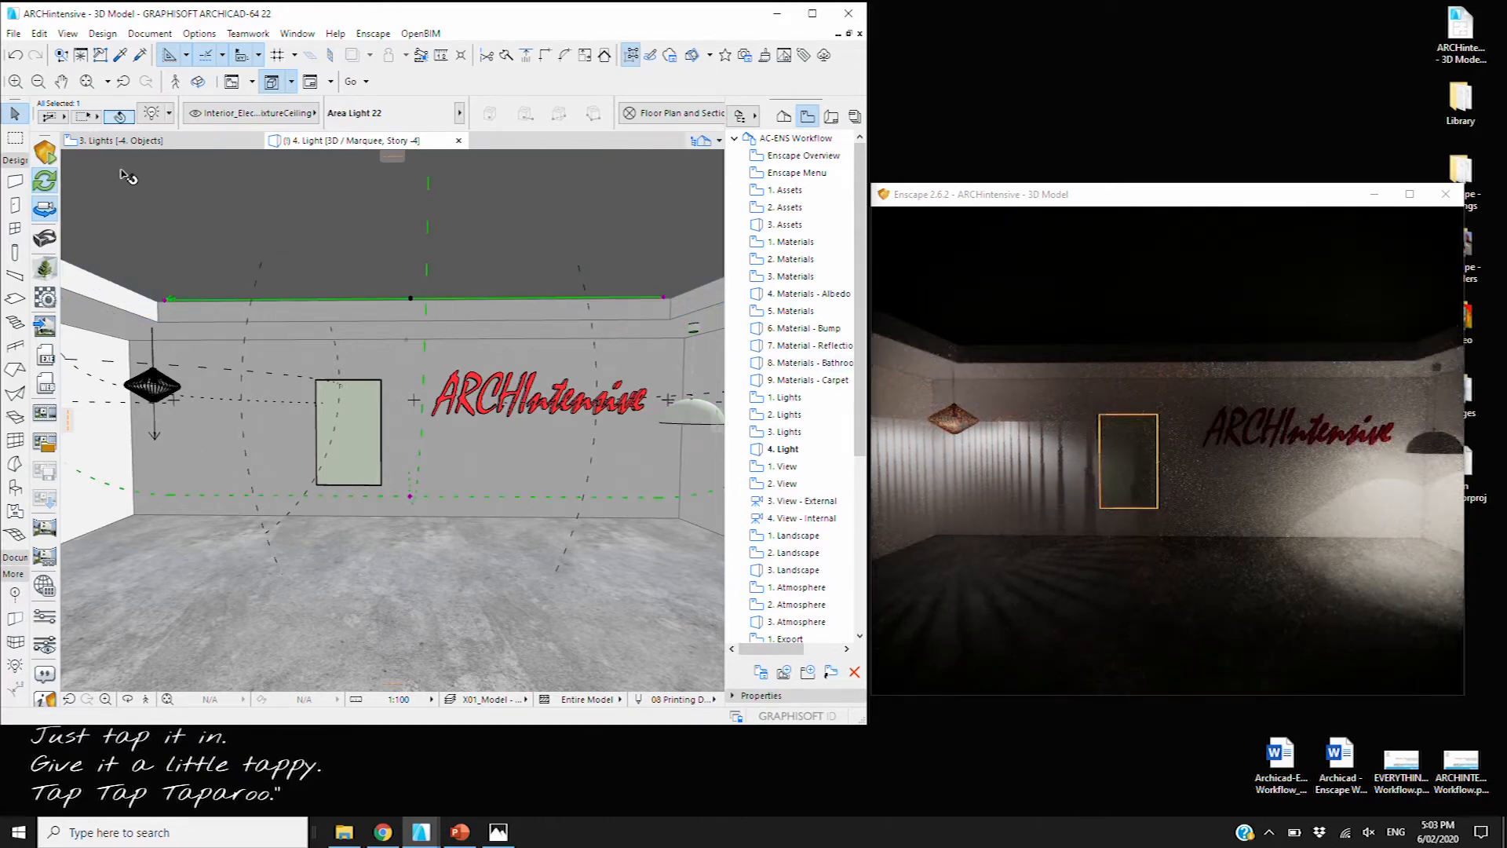
pyautogui.hotkey('ctrl', 't')
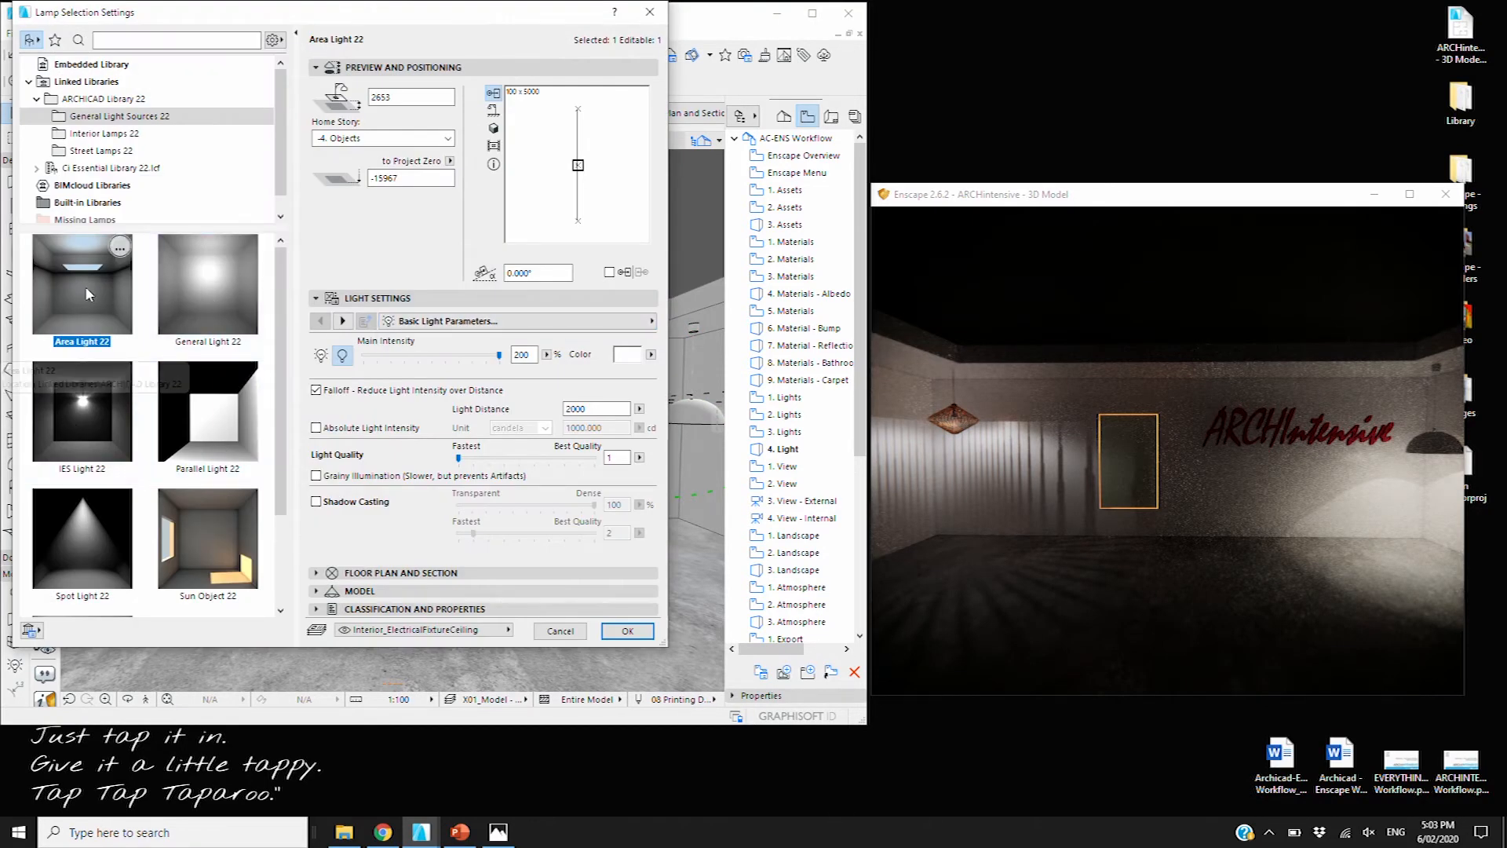
pyautogui.click(342, 320)
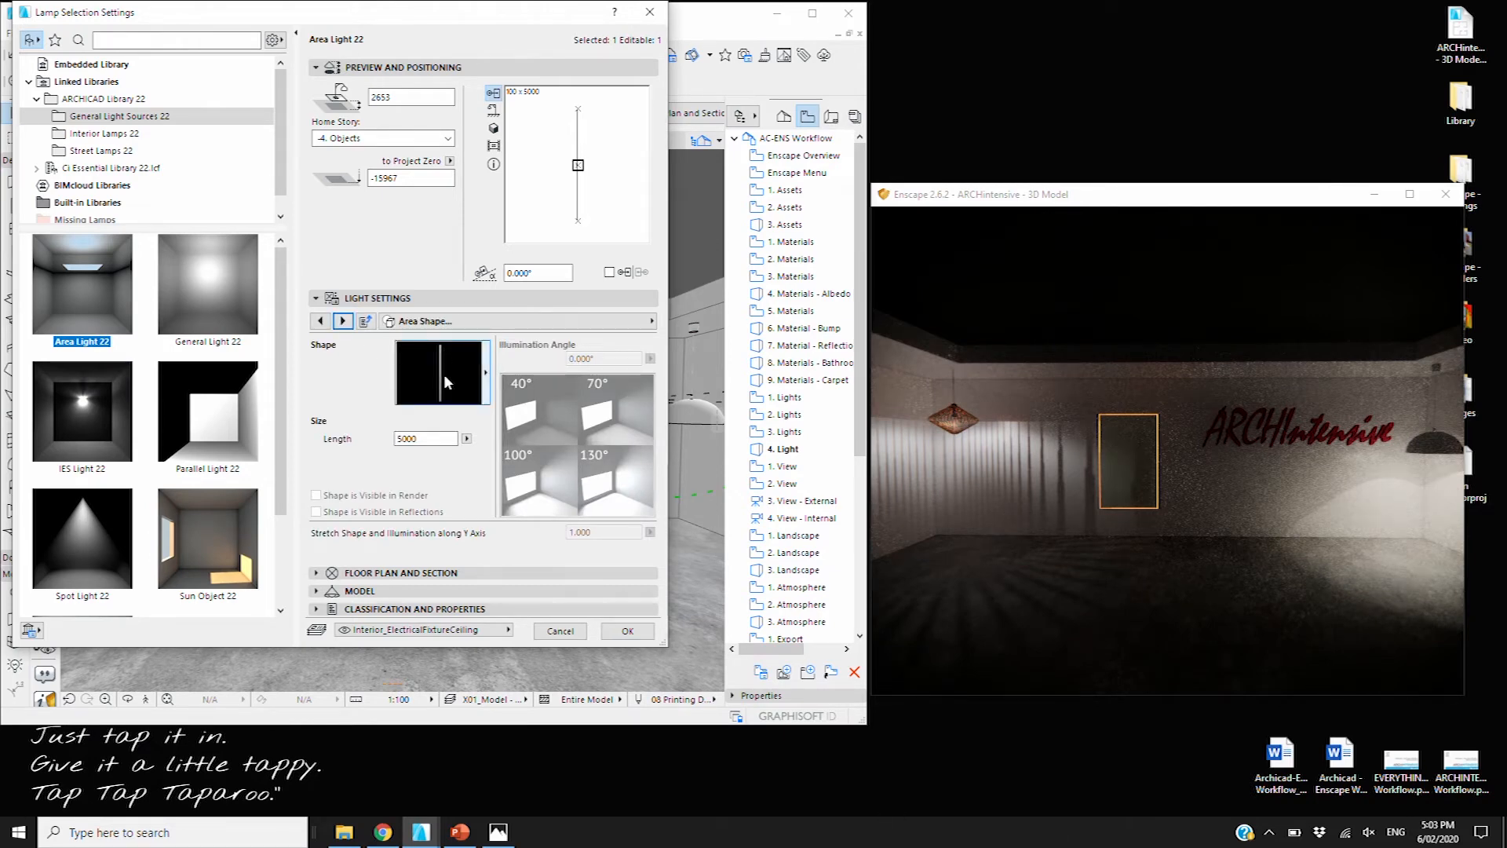
pyautogui.click(629, 631)
pyautogui.rightClick(486, 265)
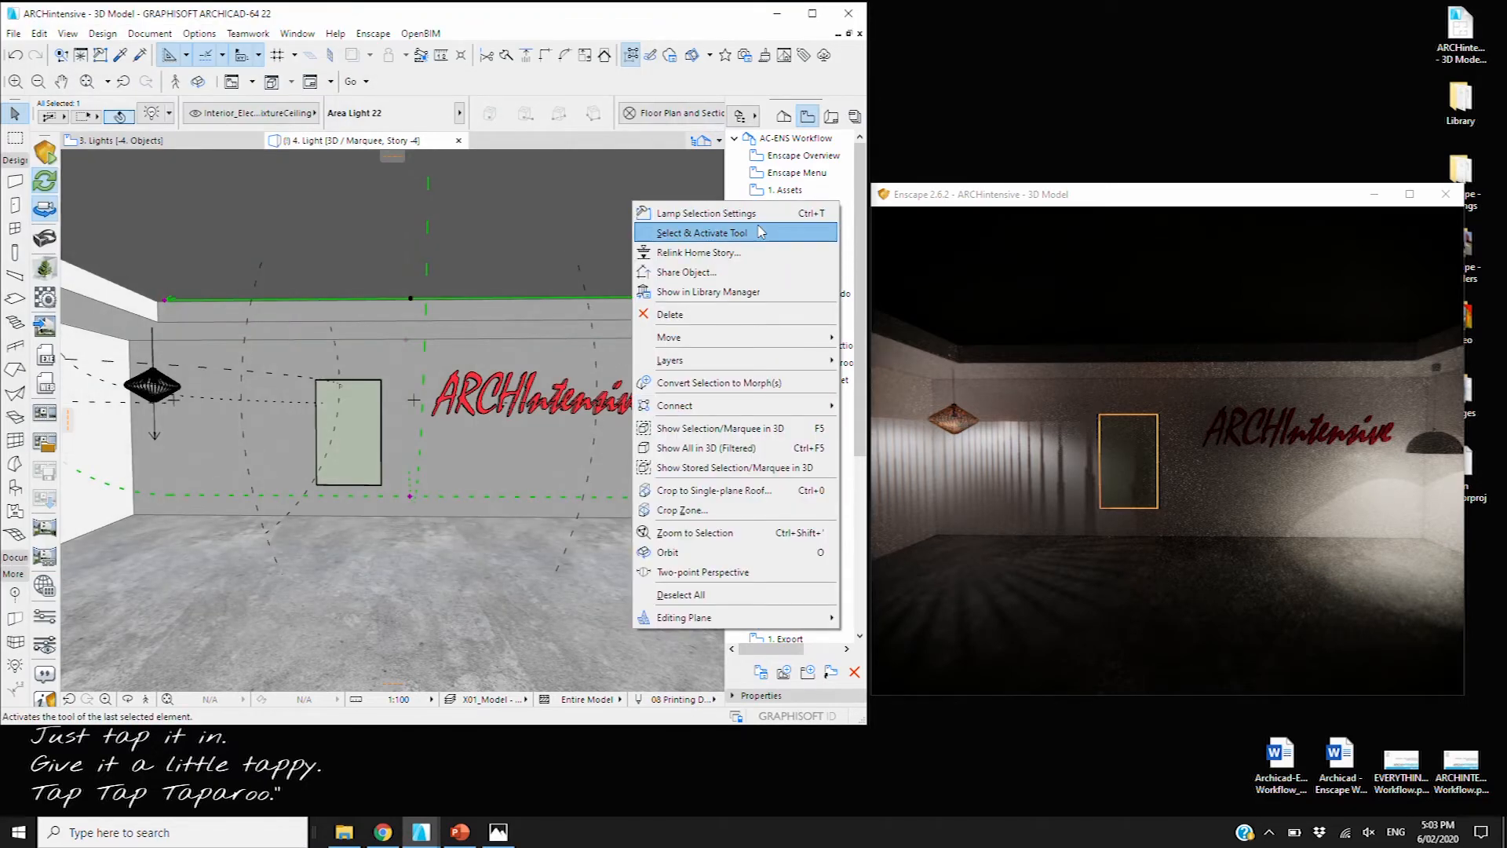
pyautogui.press('Escape')
pyautogui.press('Escape')
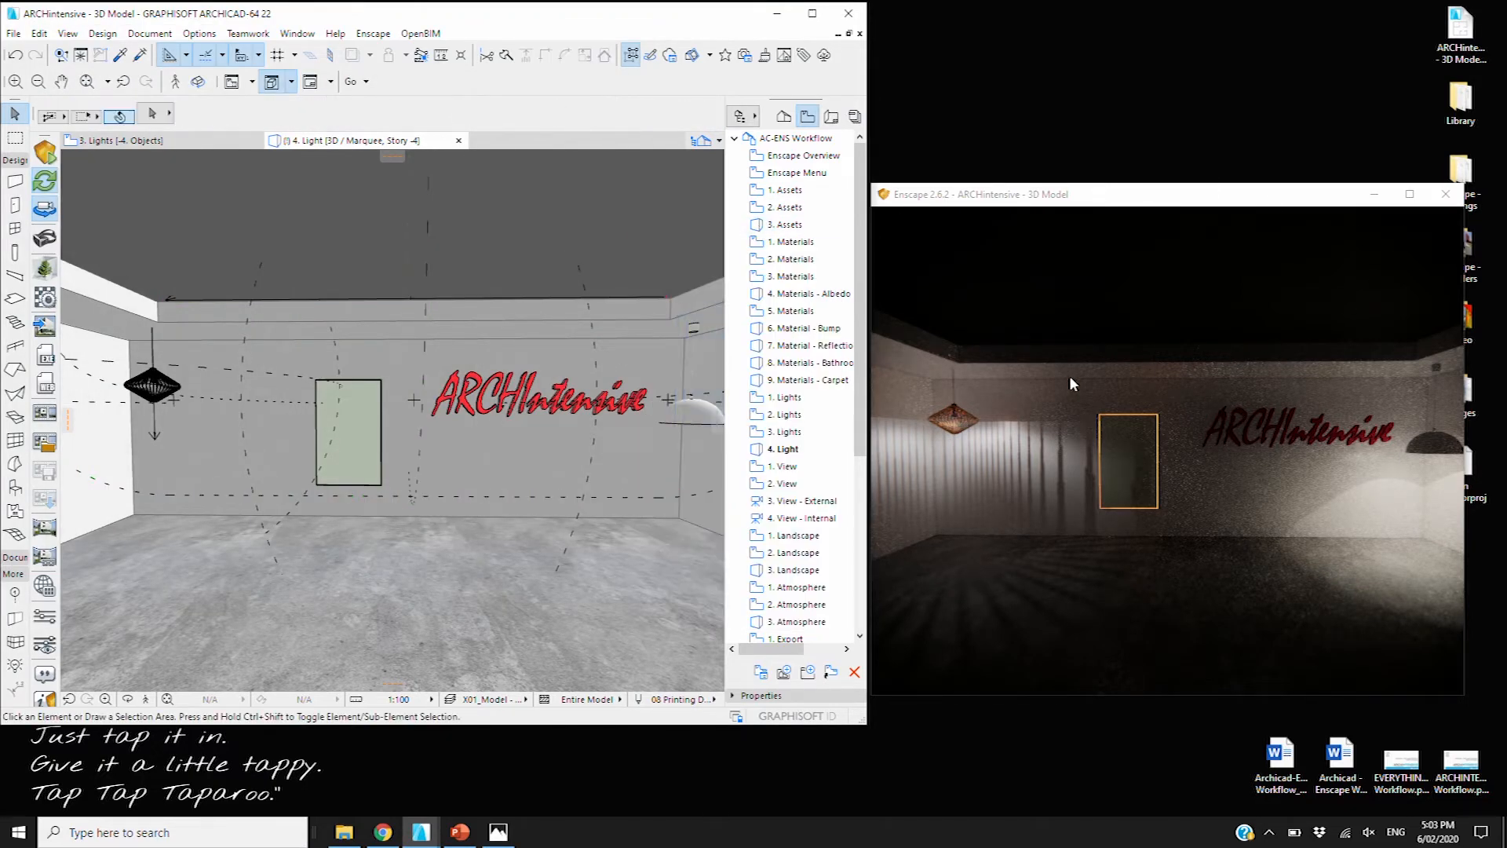
# Open the 3. Lights diagram view, then the 1. View title sheet
pyautogui.click(811, 450)
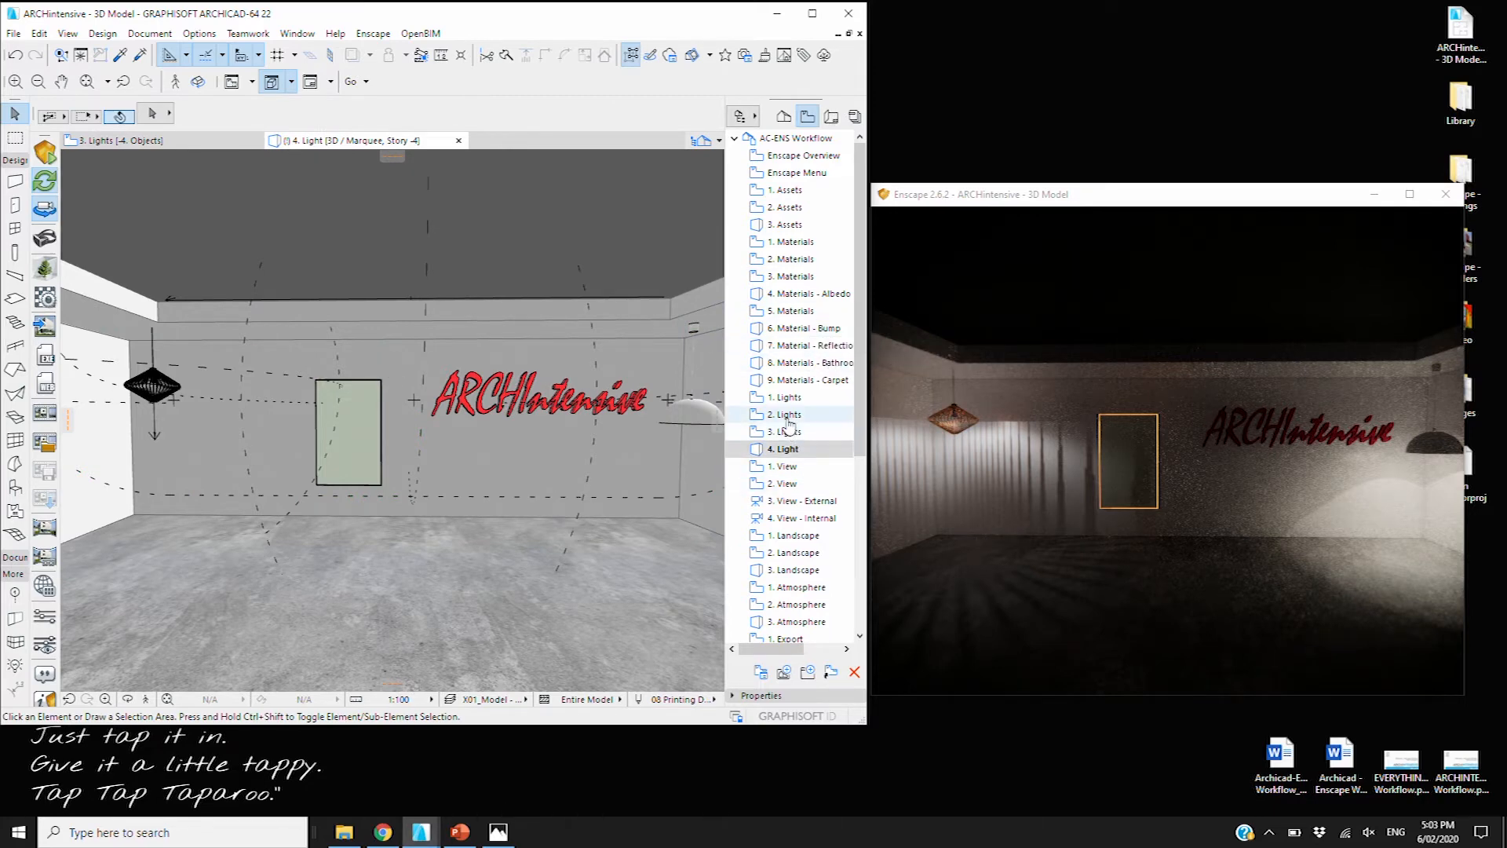
pyautogui.doubleClick(789, 432)
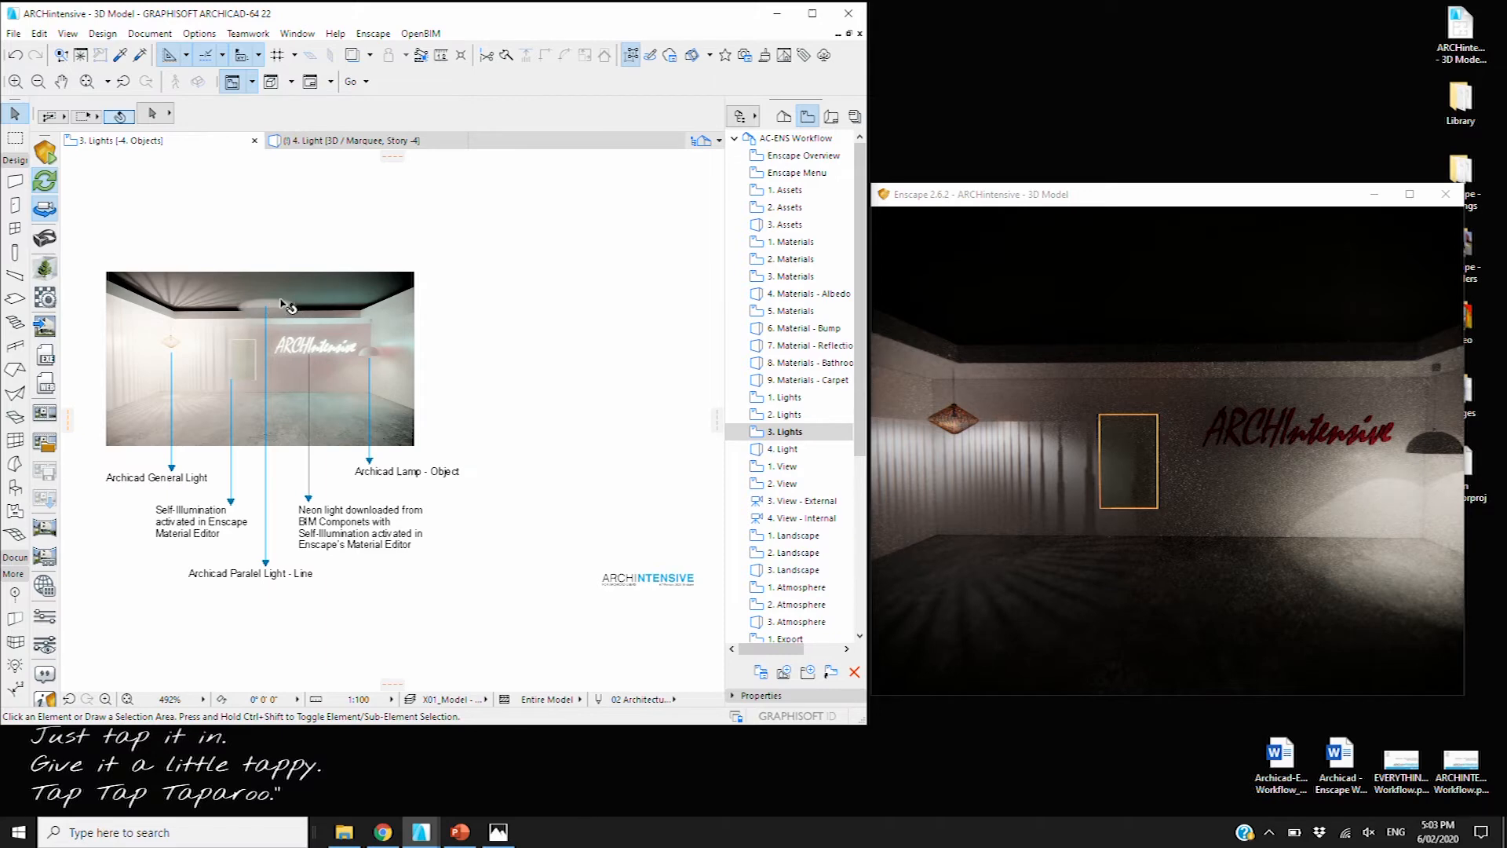
pyautogui.click(800, 468)
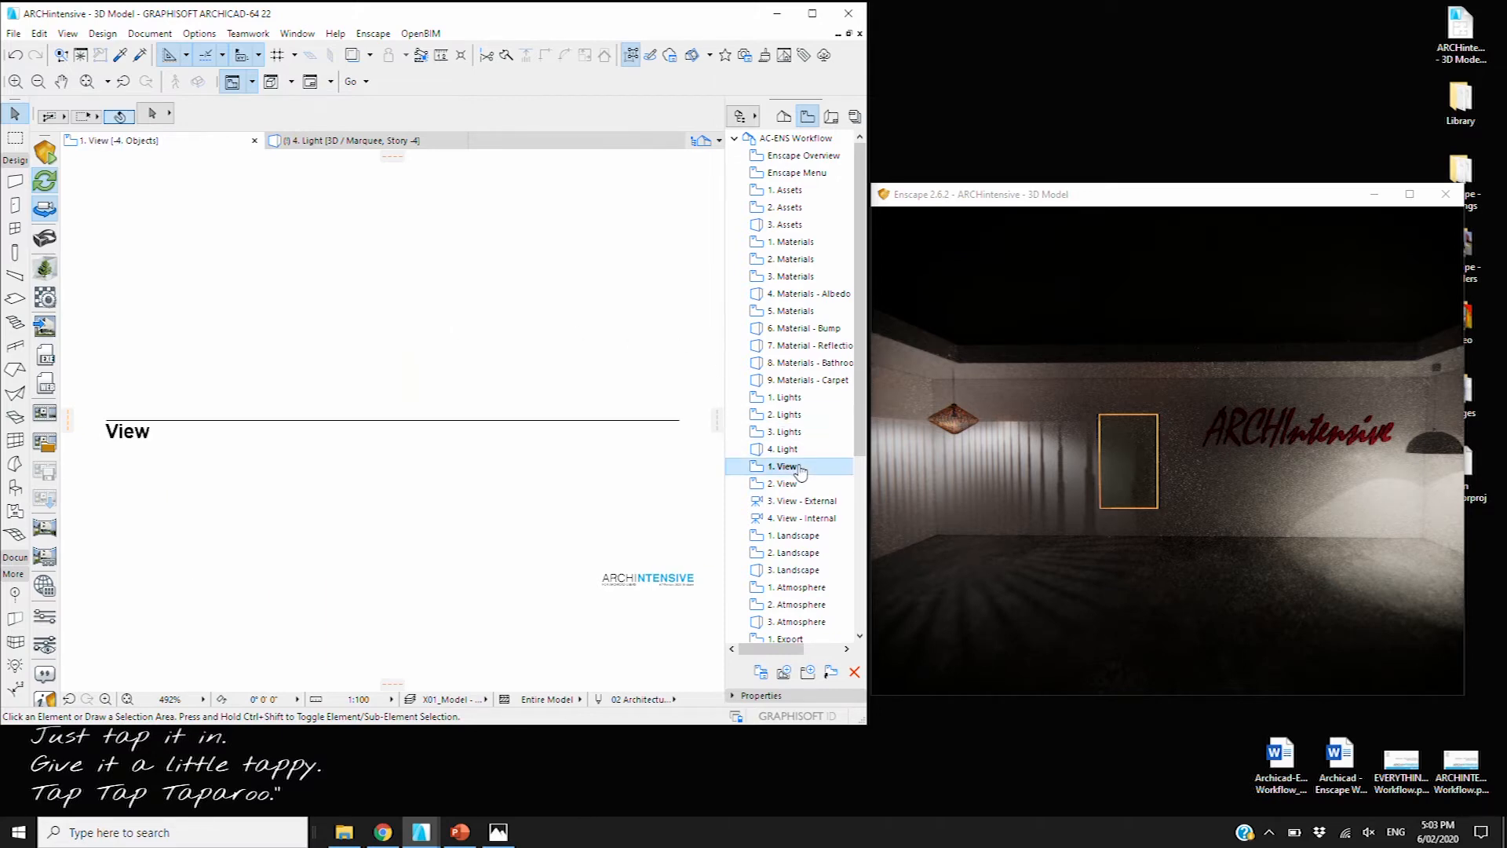
# Open the 2. View composition-guide slide in the Navigator
pyautogui.click(773, 491)
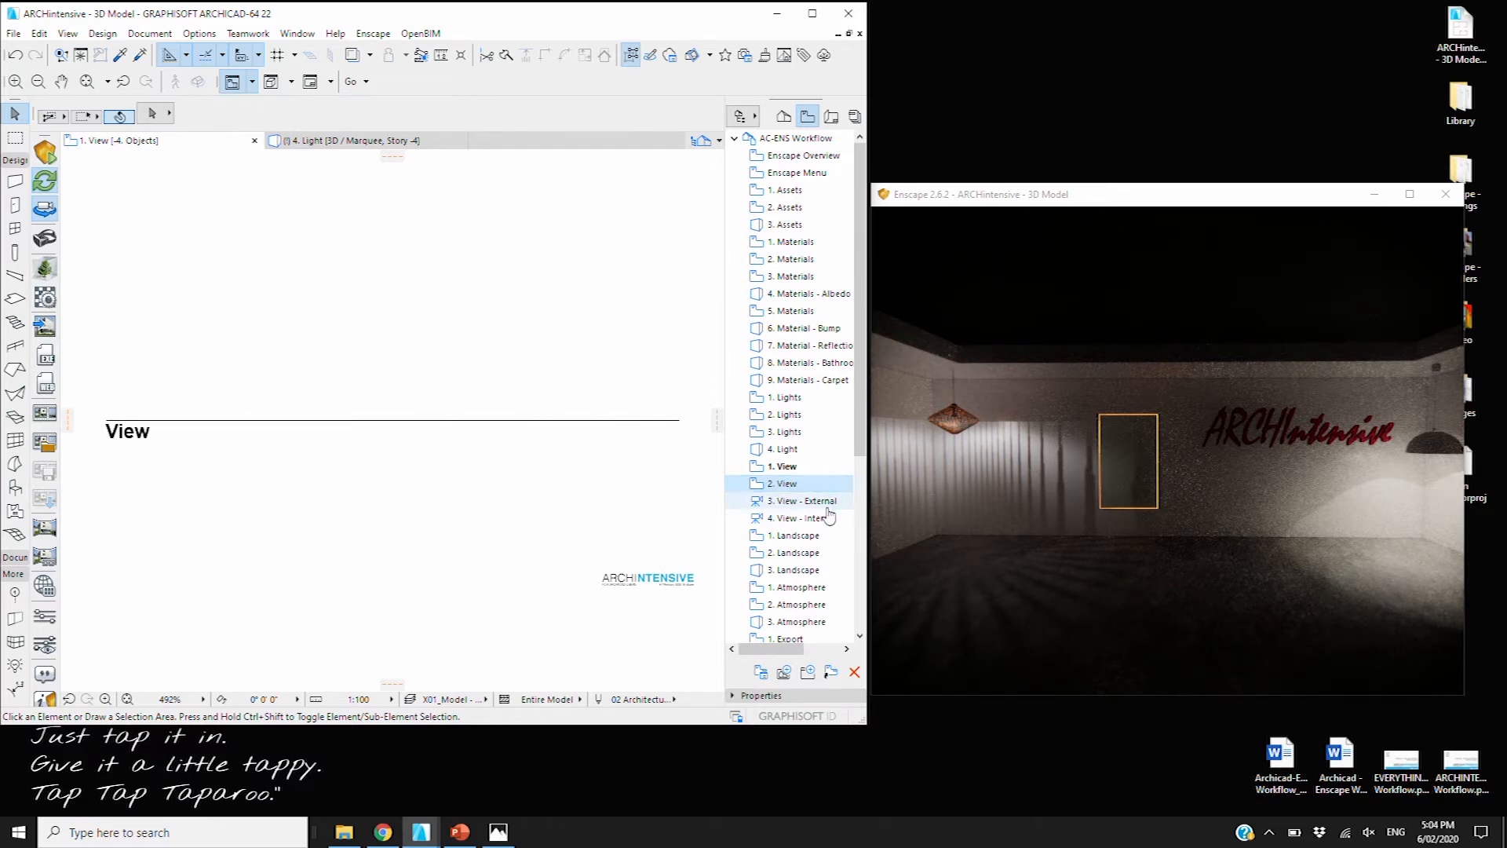
pyautogui.doubleClick(811, 503)
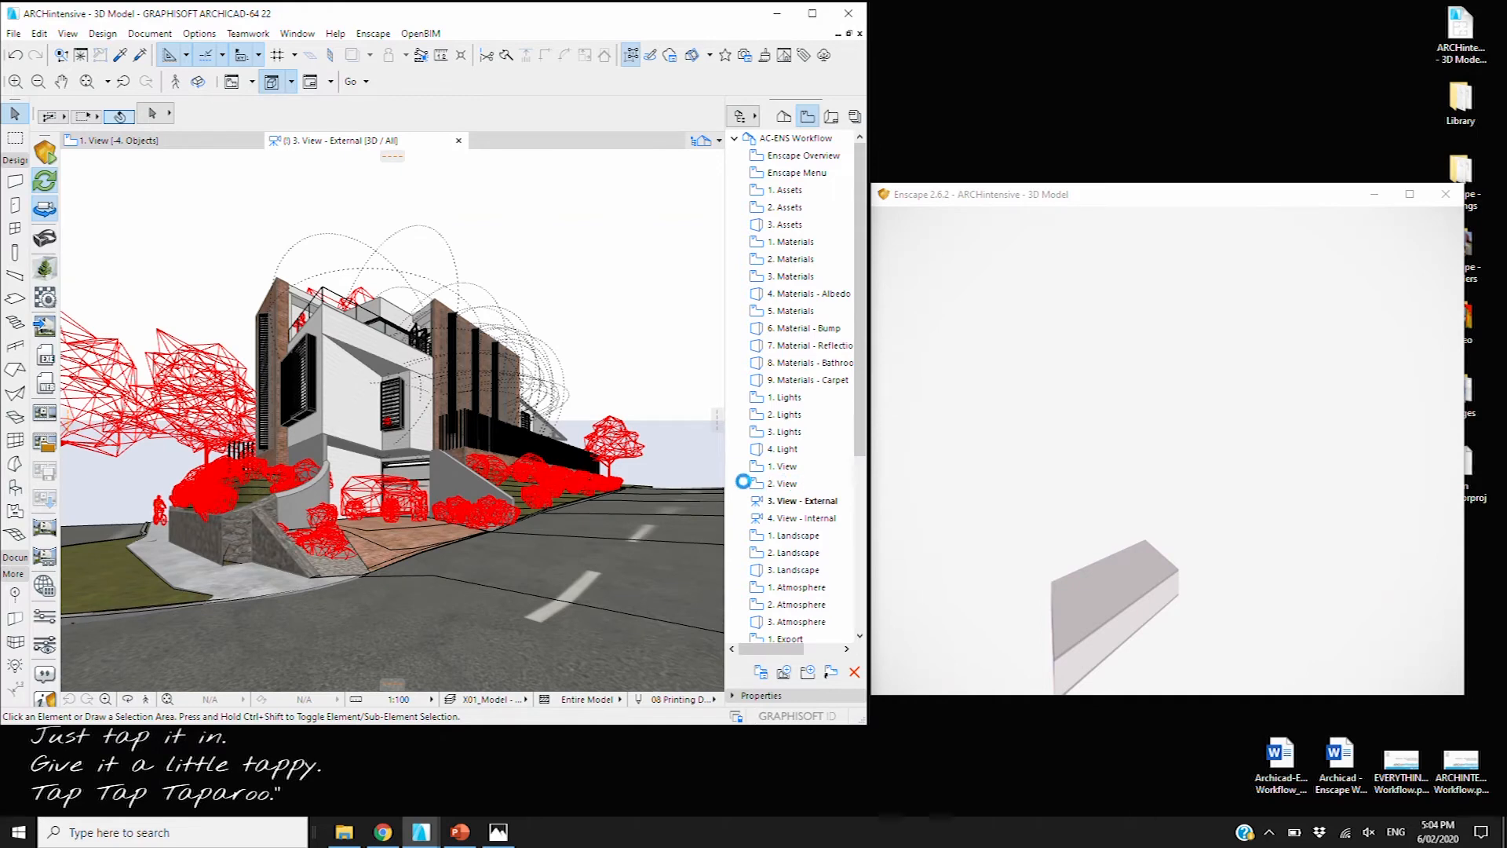
pyautogui.click(775, 486)
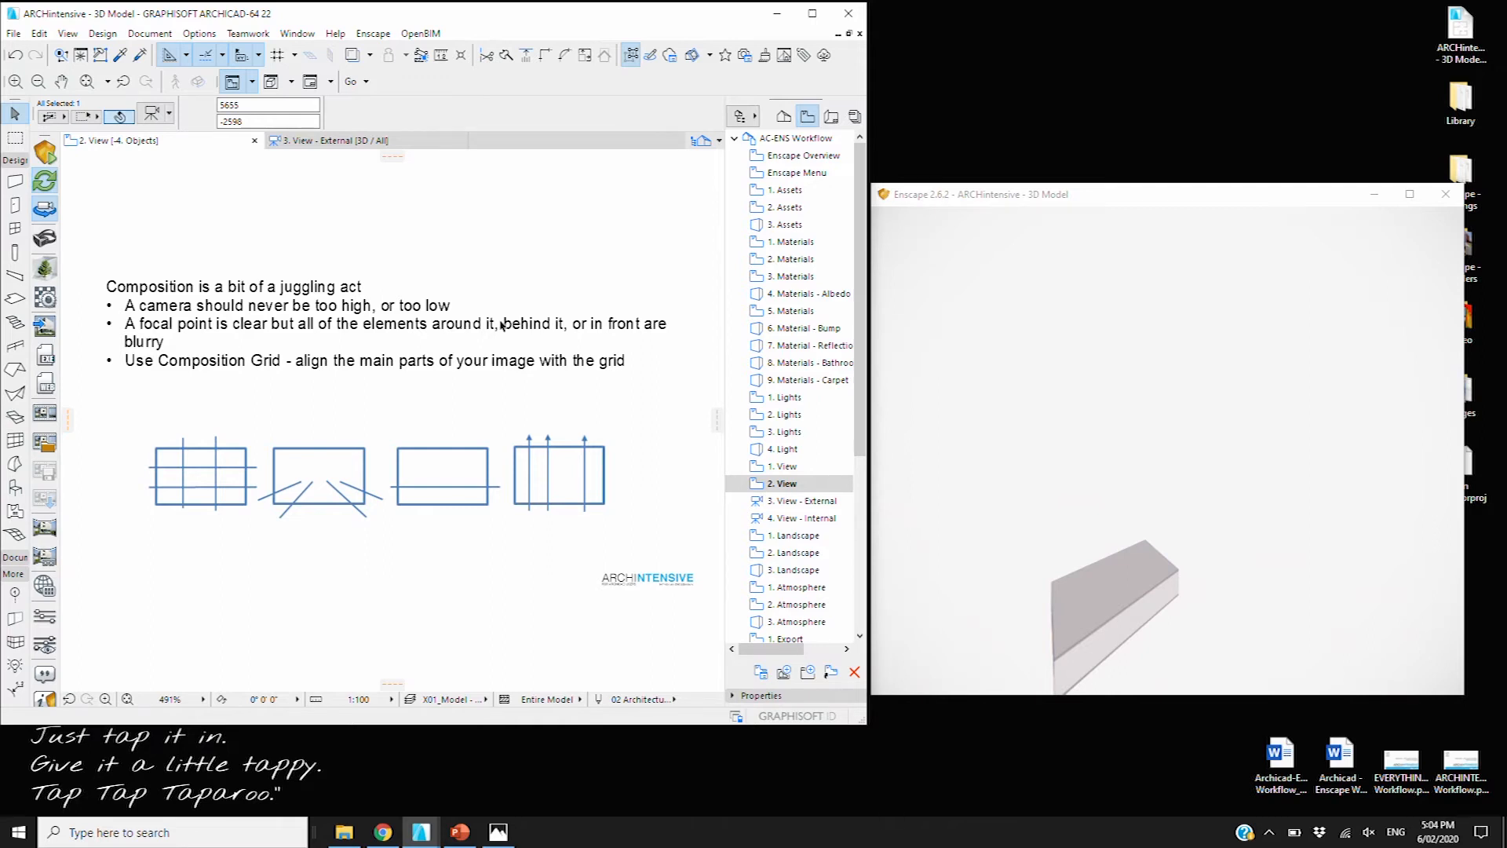
# Zoom in on the composition figure and dismiss its context menu without choosing anything
pyautogui.scroll(1, 255, 491)
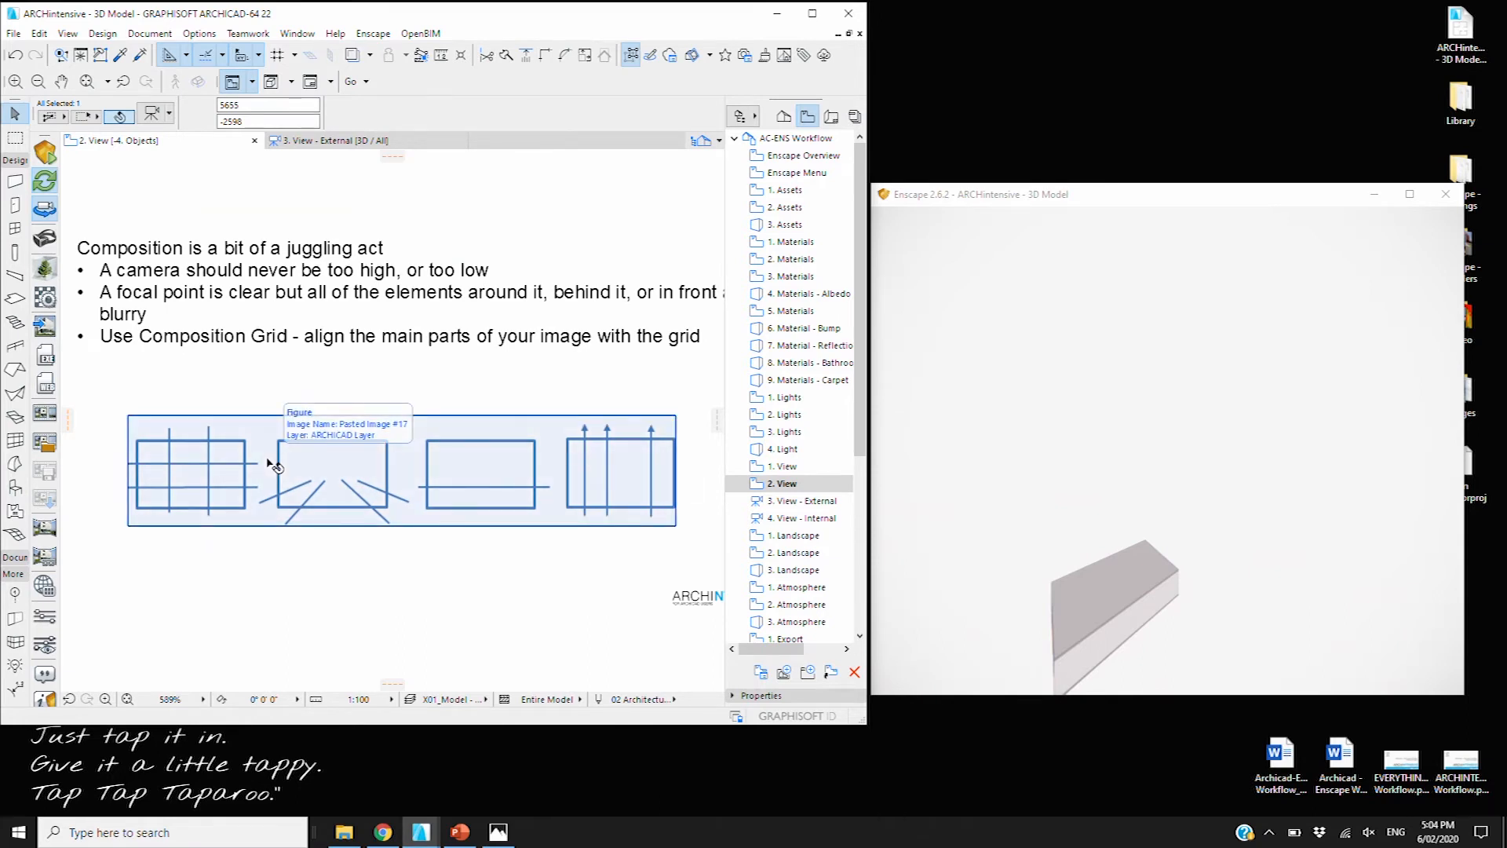
pyautogui.rightClick(268, 464)
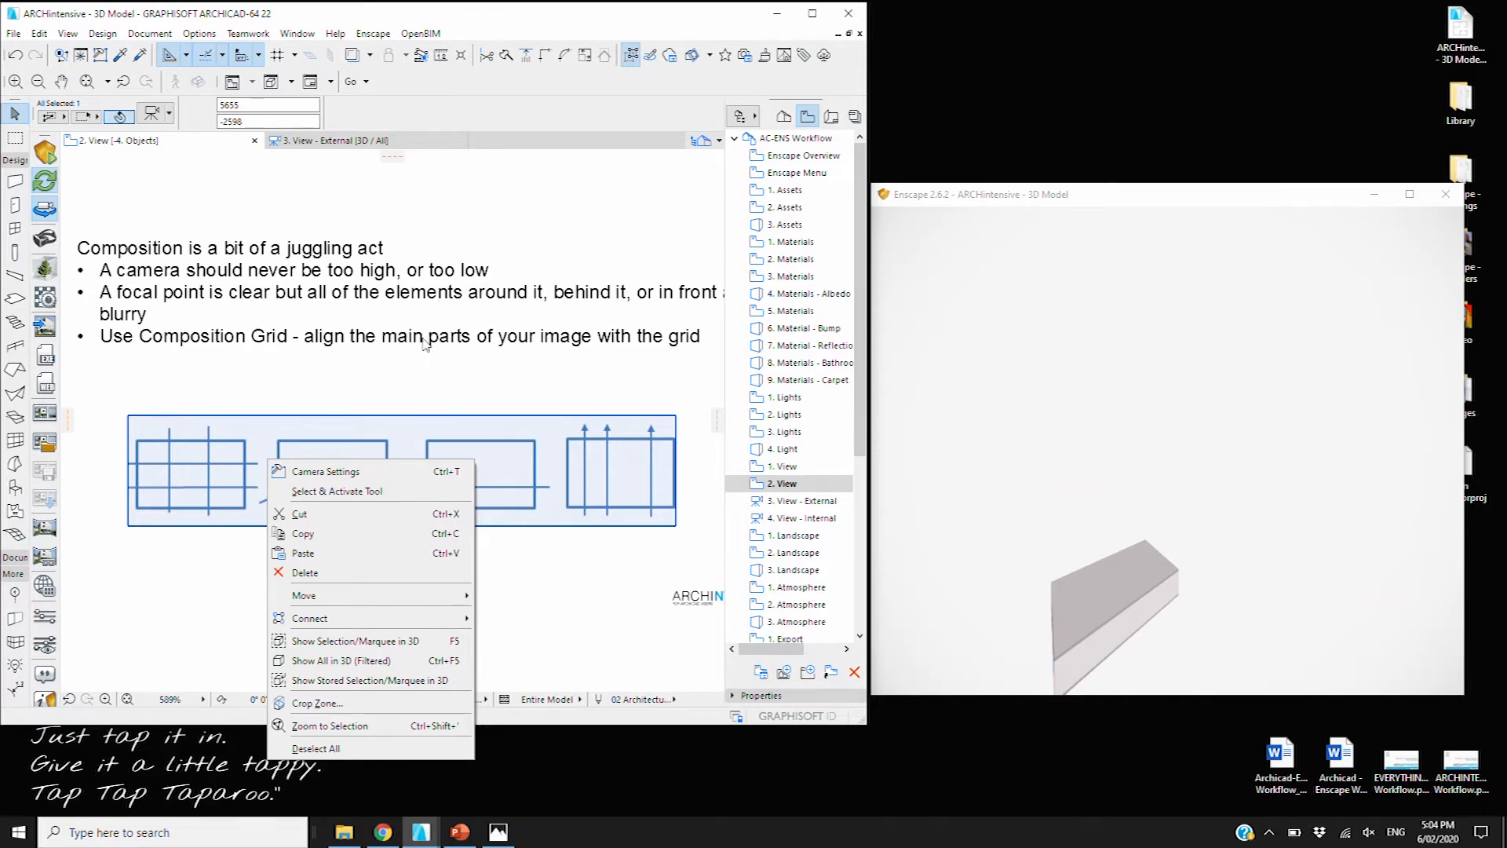
pyautogui.click(554, 615)
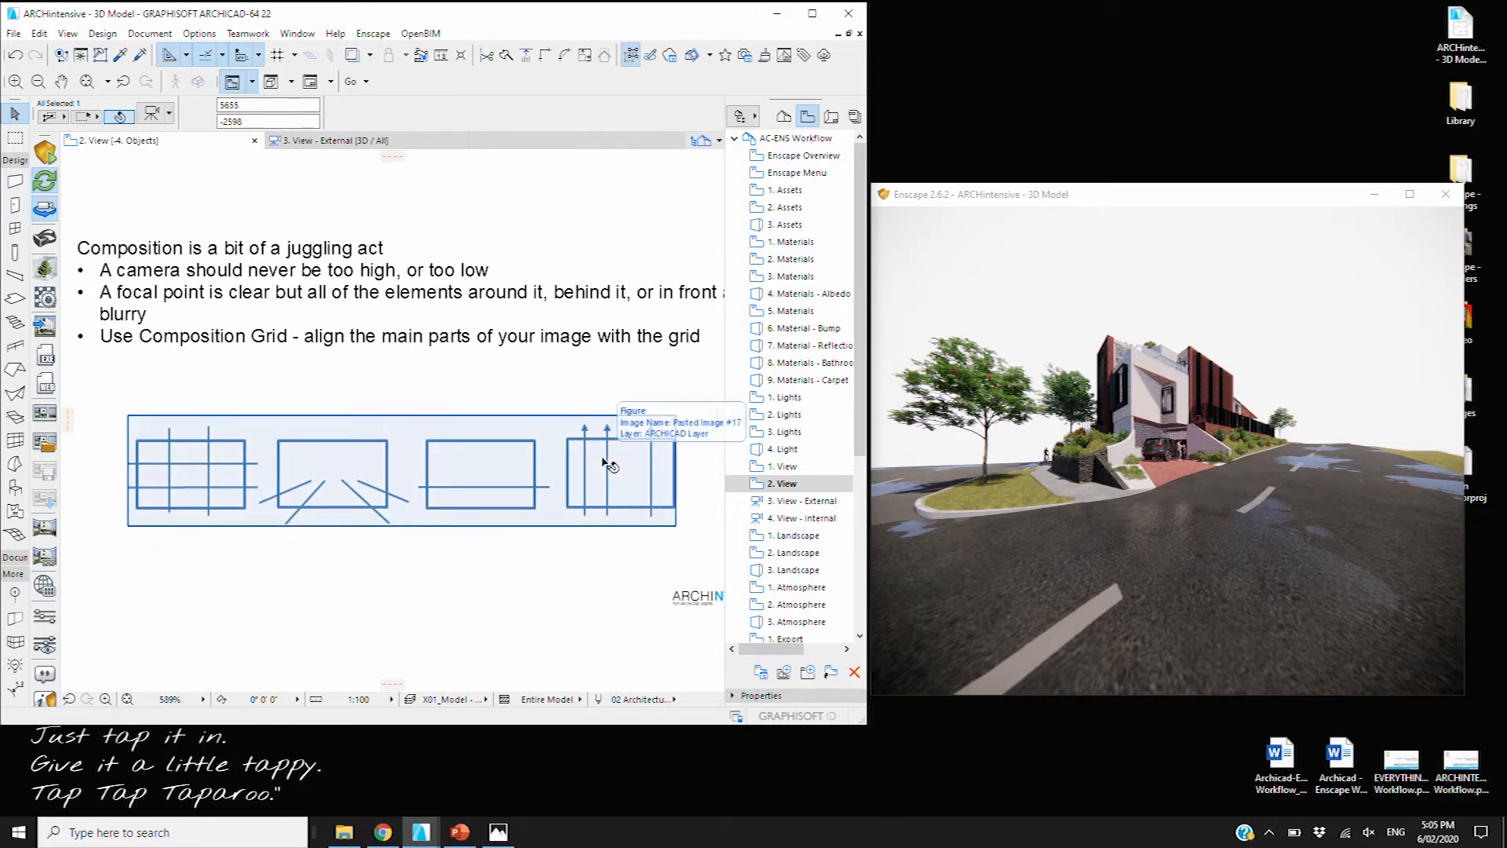
# Open 3. View - External and orbit toward a frontal view of the house
pyautogui.click(511, 590)
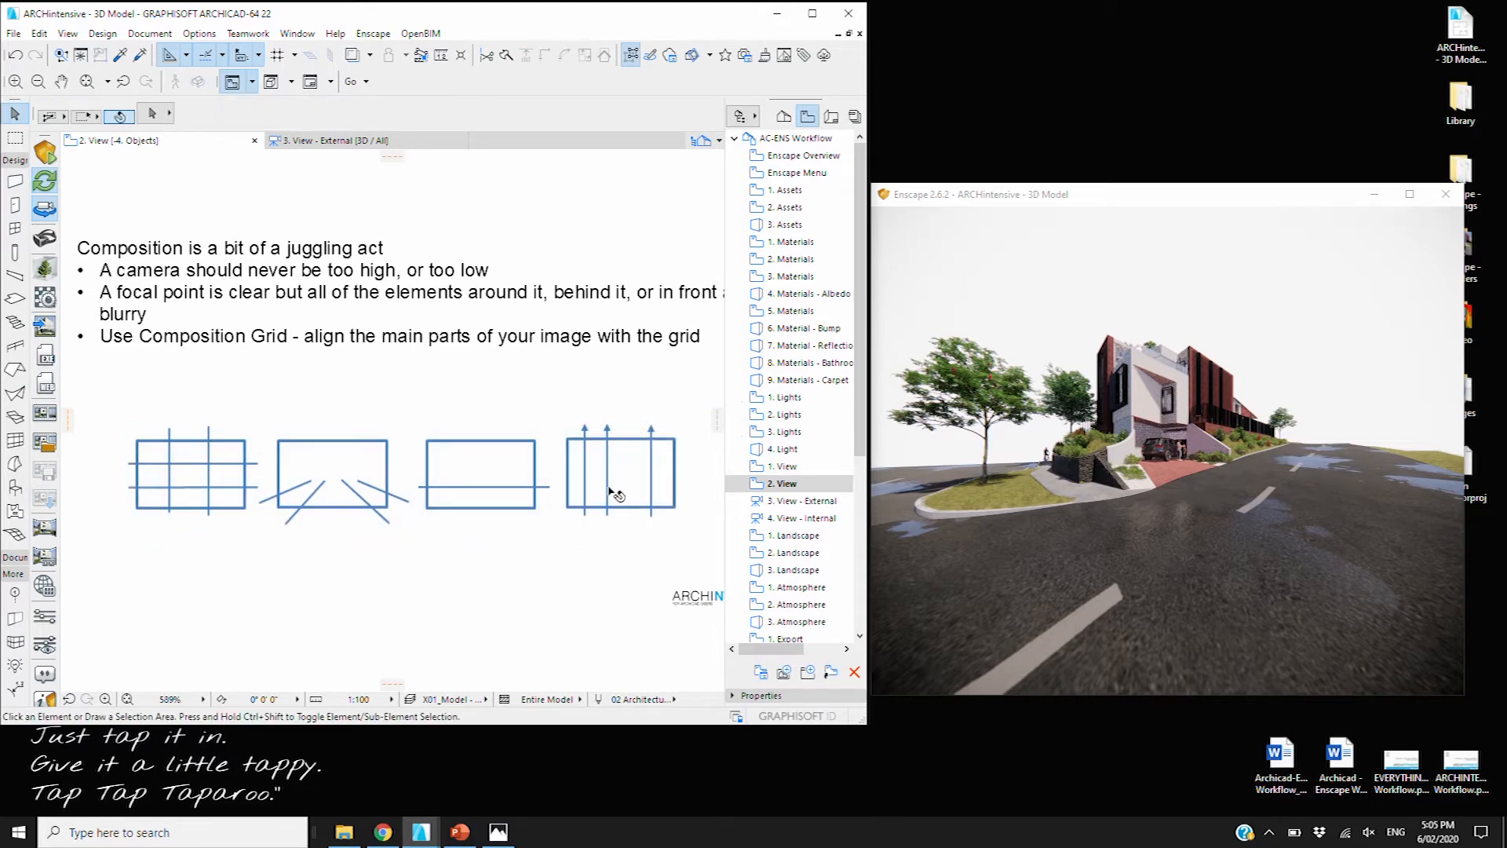
pyautogui.doubleClick(804, 502)
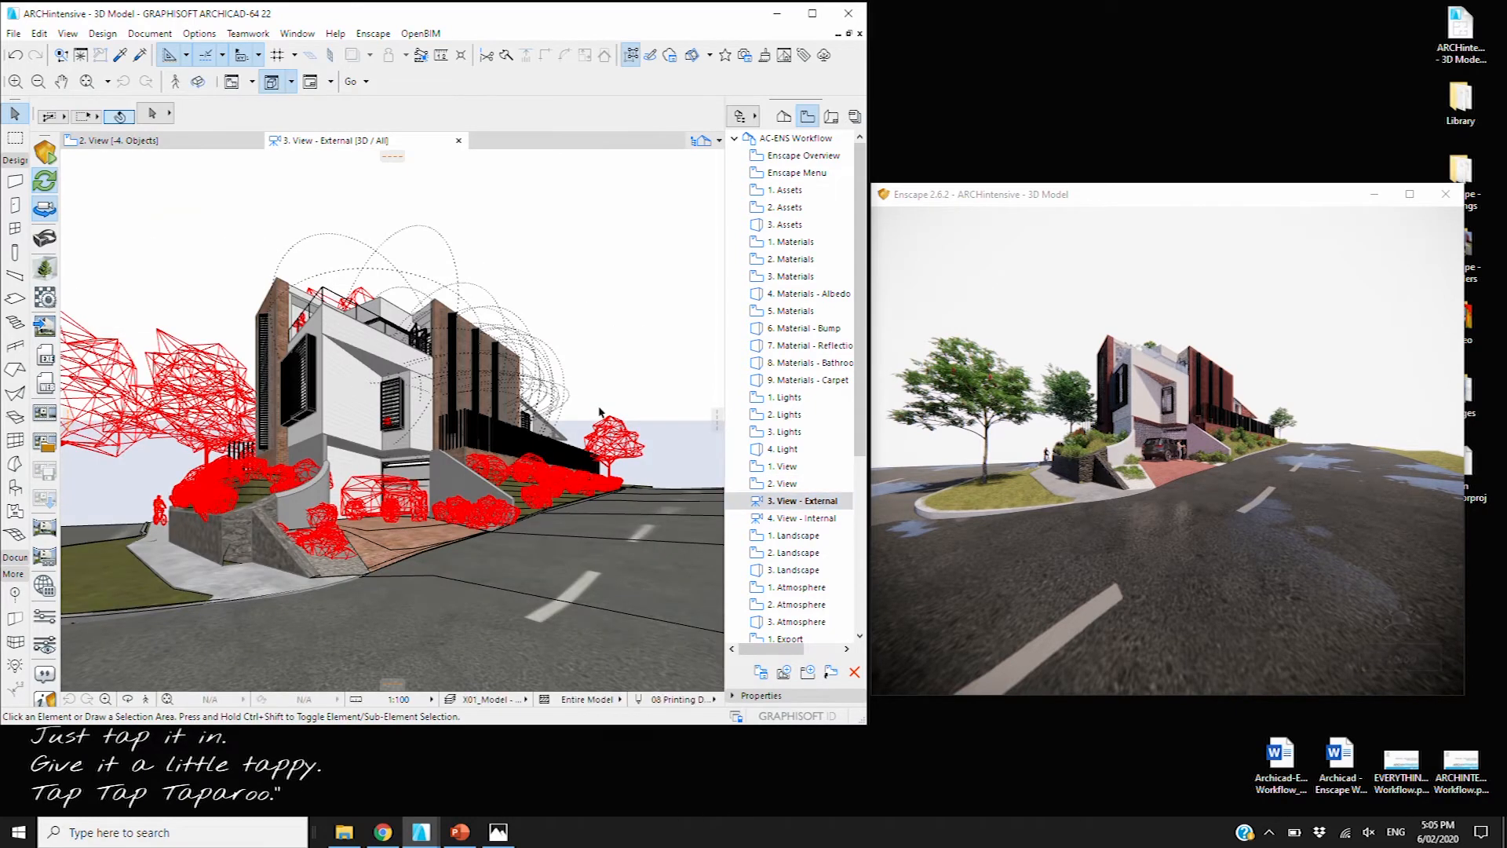
pyautogui.keyDown('shift'); pyautogui.moveTo(399, 296); pyautogui.dragTo(448, 353, button='middle'); pyautogui.keyUp('shift')
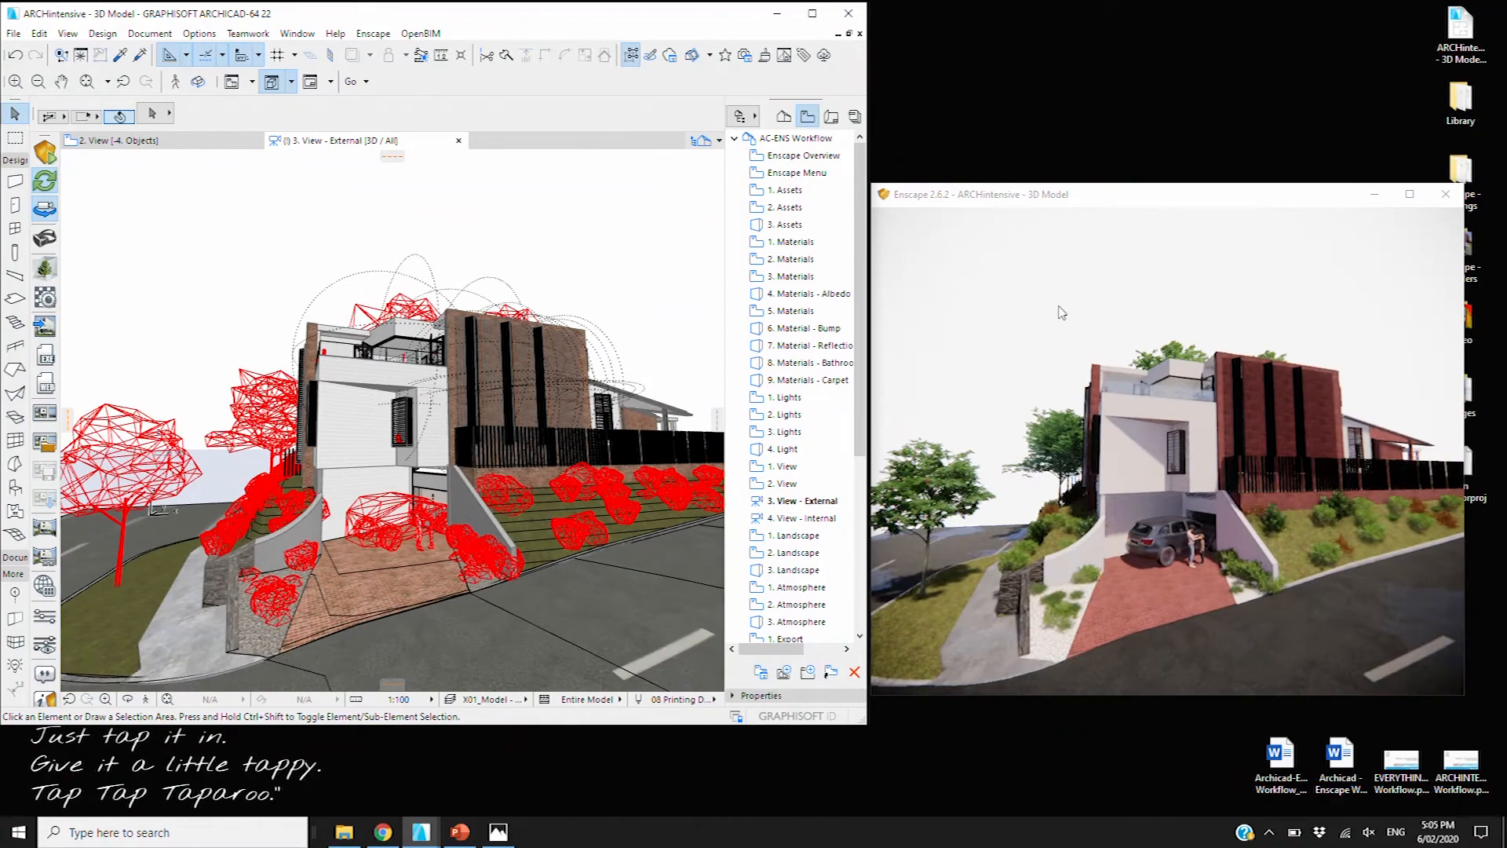
pyautogui.moveTo(358, 422)
pyautogui.keyDown('shift'); pyautogui.mouseDown(button='middle')
pyautogui.moveTo(424, 414)
pyautogui.moveTo(381, 416)
pyautogui.mouseUp(button='middle'); pyautogui.keyUp('shift')
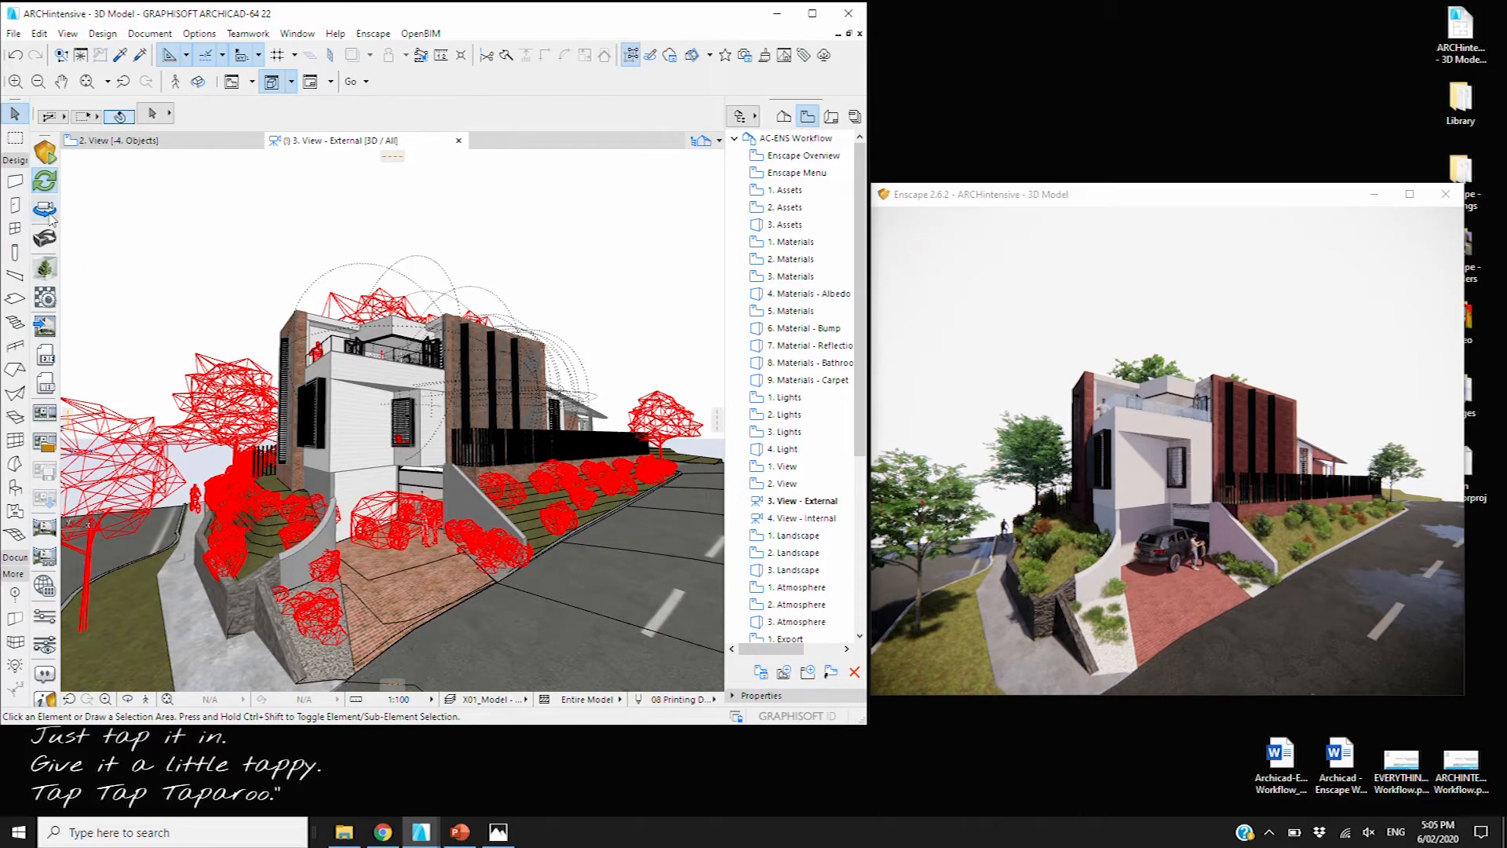
pyautogui.scroll(5, 248, 402)
pyautogui.keyDown('shift'); pyautogui.moveTo(271, 424); pyautogui.dragTo(303, 428, button='middle'); pyautogui.keyUp('shift')
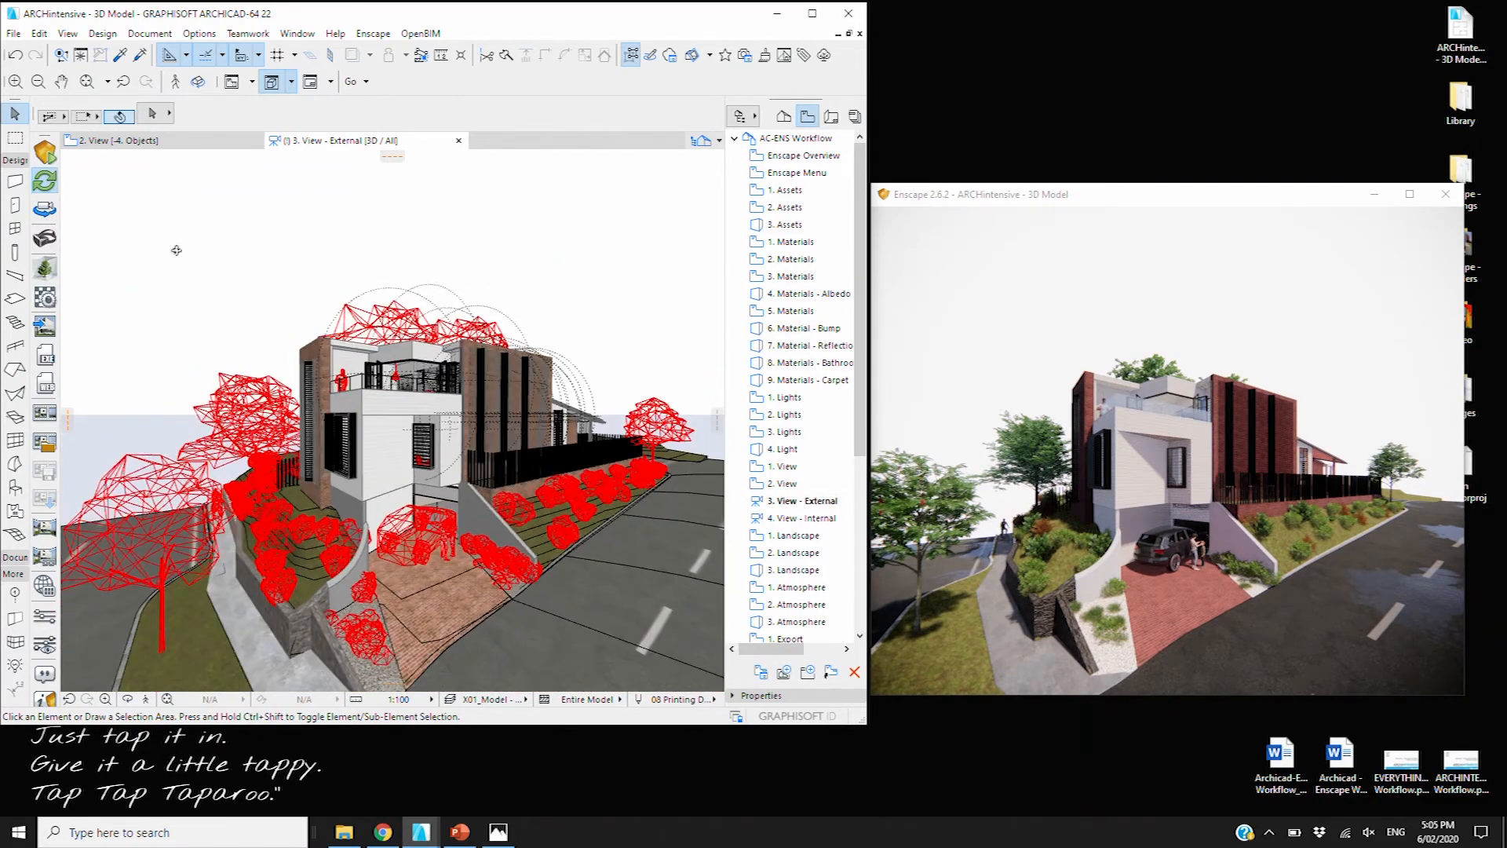
# Turn on Enscape Synchronize Views, orbit to the front, then open 4. View - Internal
pyautogui.click(45, 209)
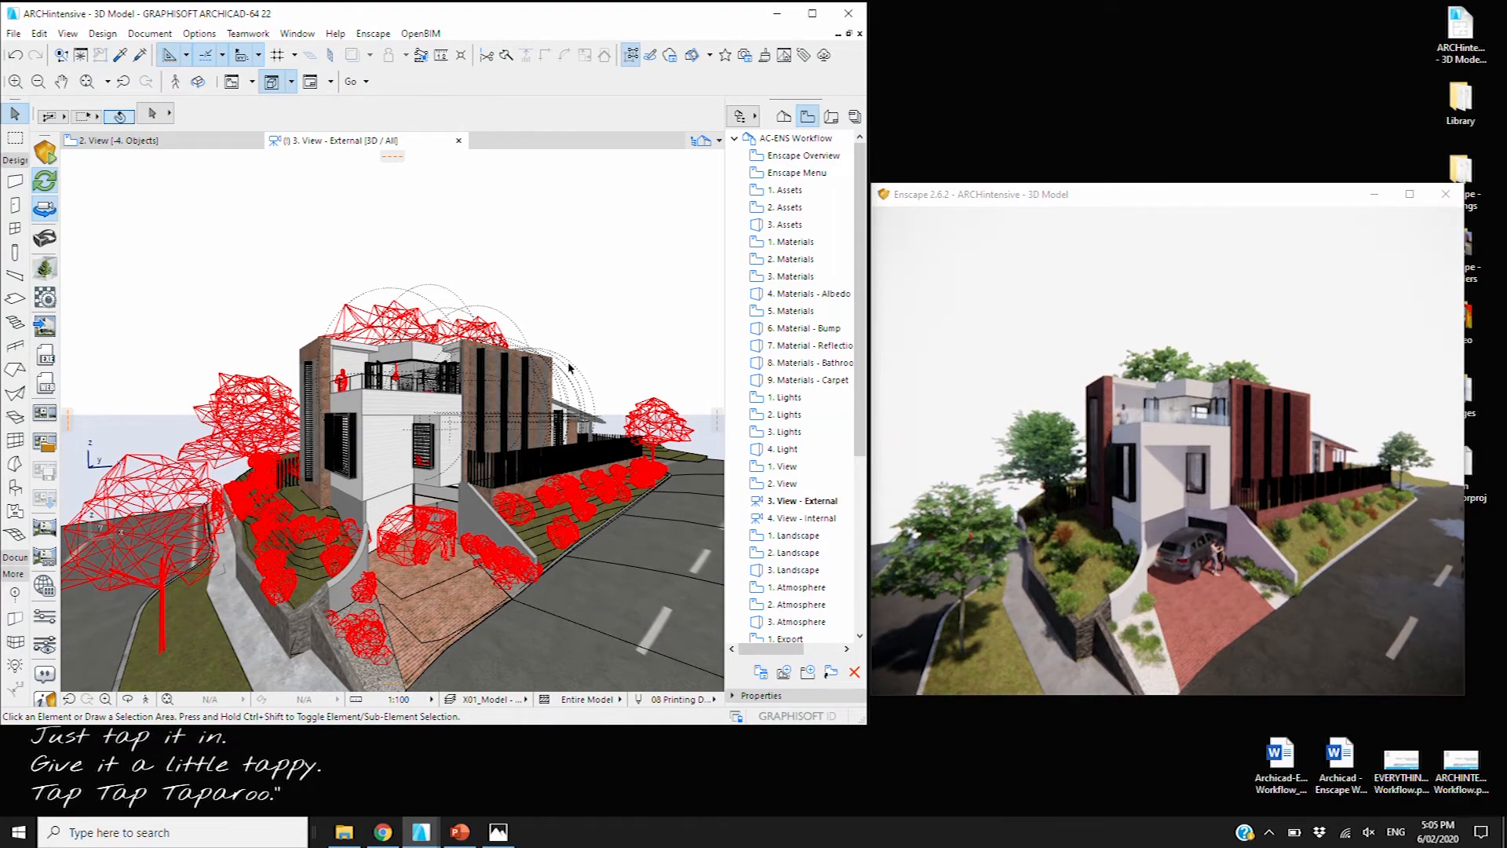
pyautogui.keyDown('shift'); pyautogui.moveTo(553, 358); pyautogui.dragTo(364, 316, button='middle'); pyautogui.keyUp('shift')
pyautogui.doubleClick(801, 518)
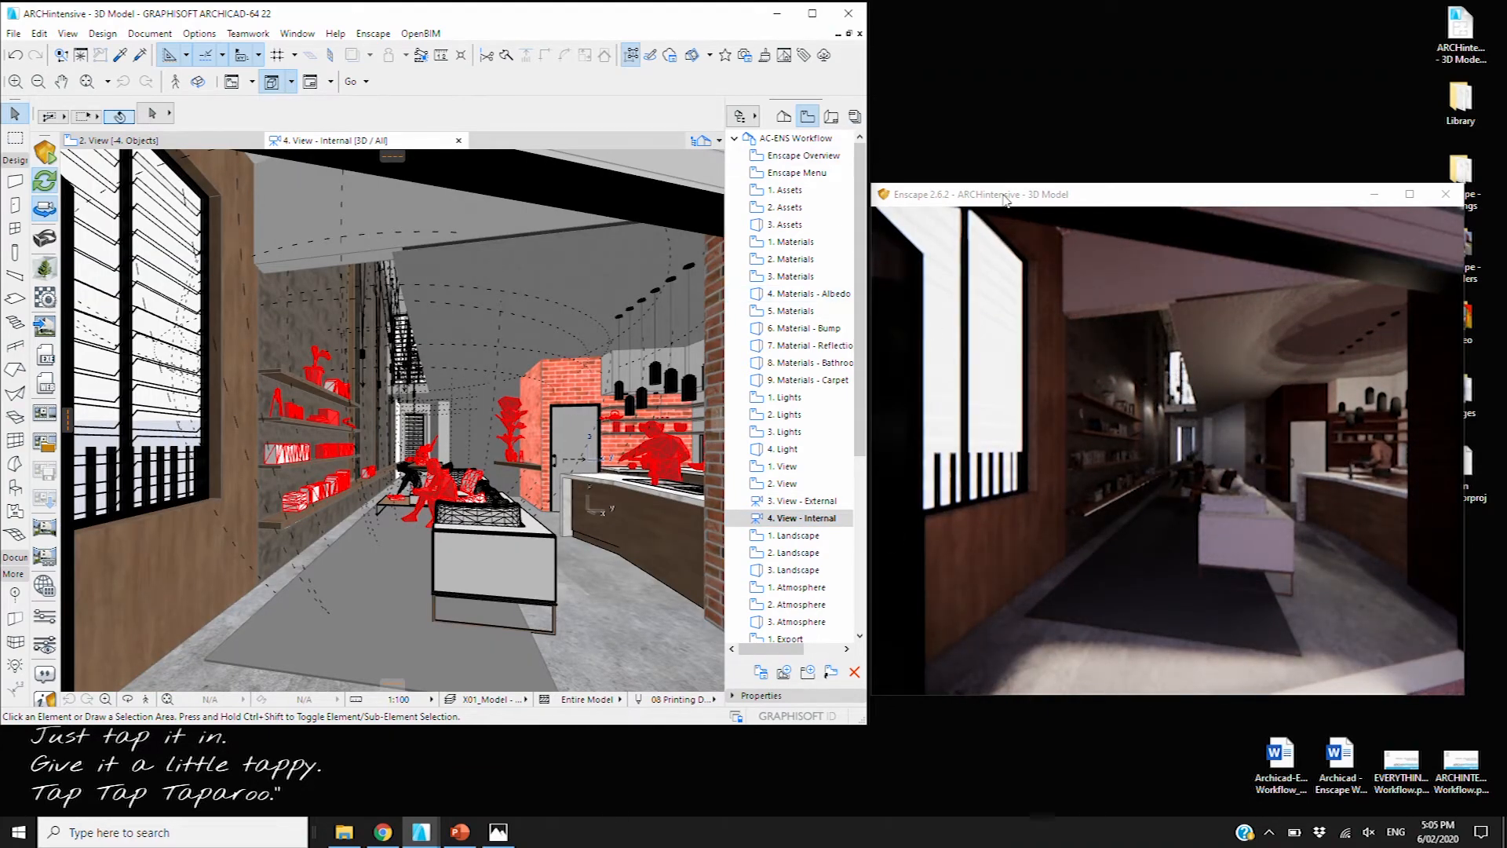
# Nudge the Enscape window up-left and open the 1. Landscape title slide
pyautogui.moveTo(1005, 200); pyautogui.dragTo(994, 174)
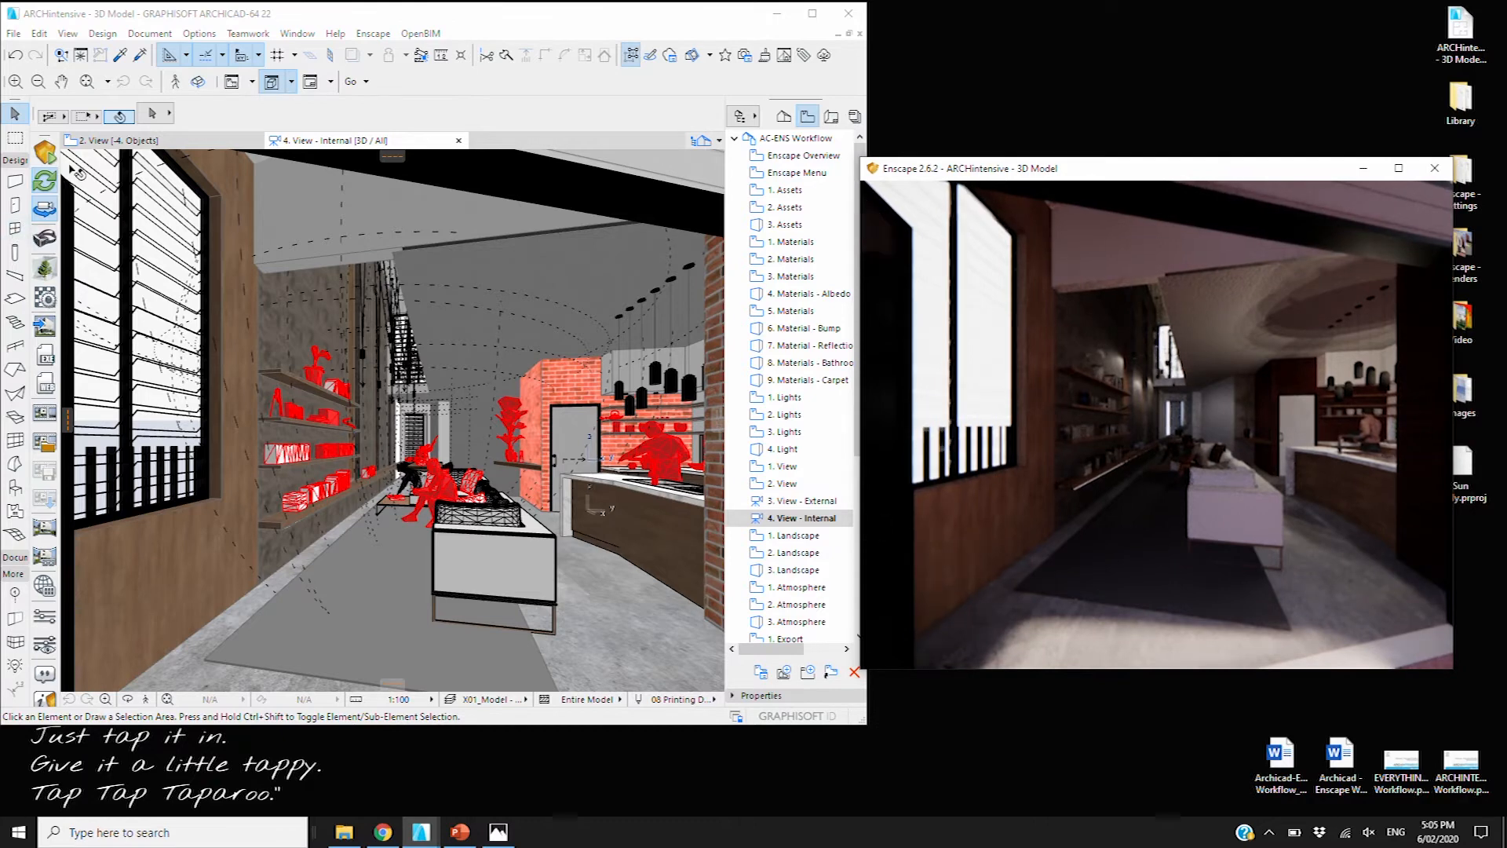
pyautogui.doubleClick(799, 535)
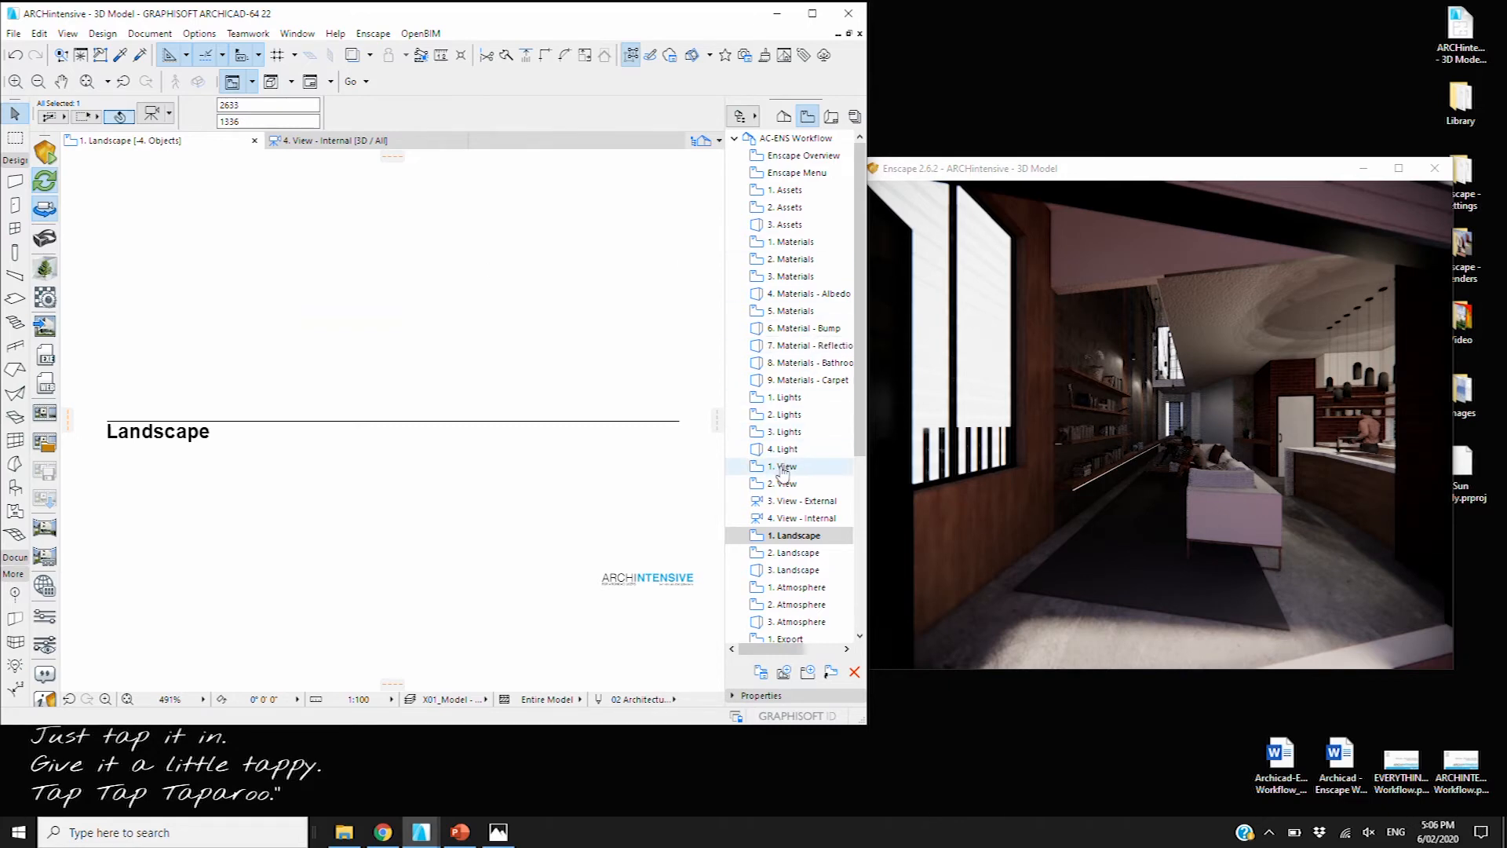
# View the 2. Landscape notes, then open the 3. Landscape 3D view of the lawn
pyautogui.click(797, 554)
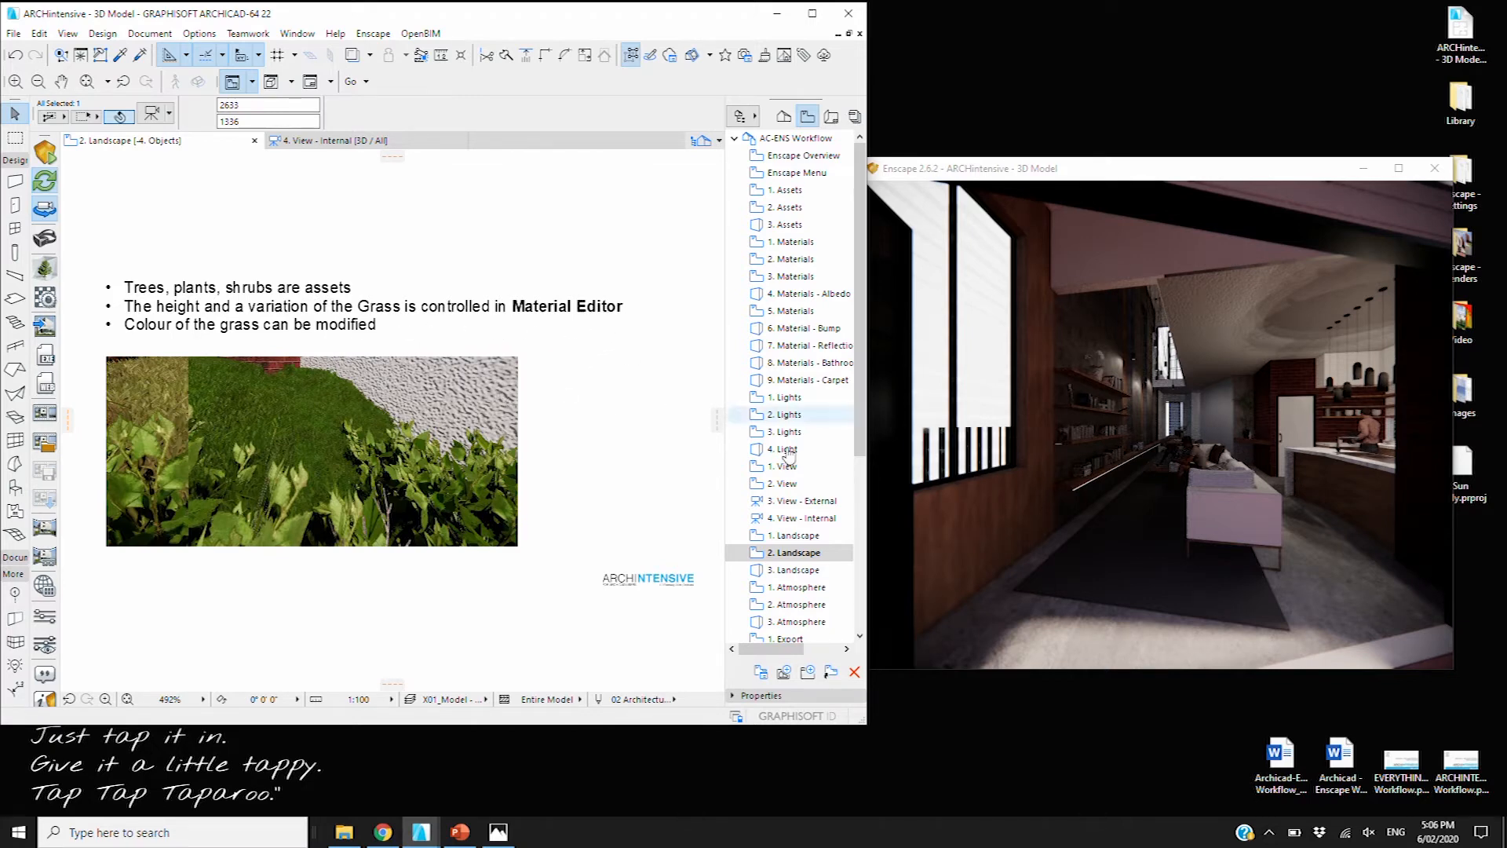
pyautogui.doubleClick(817, 577)
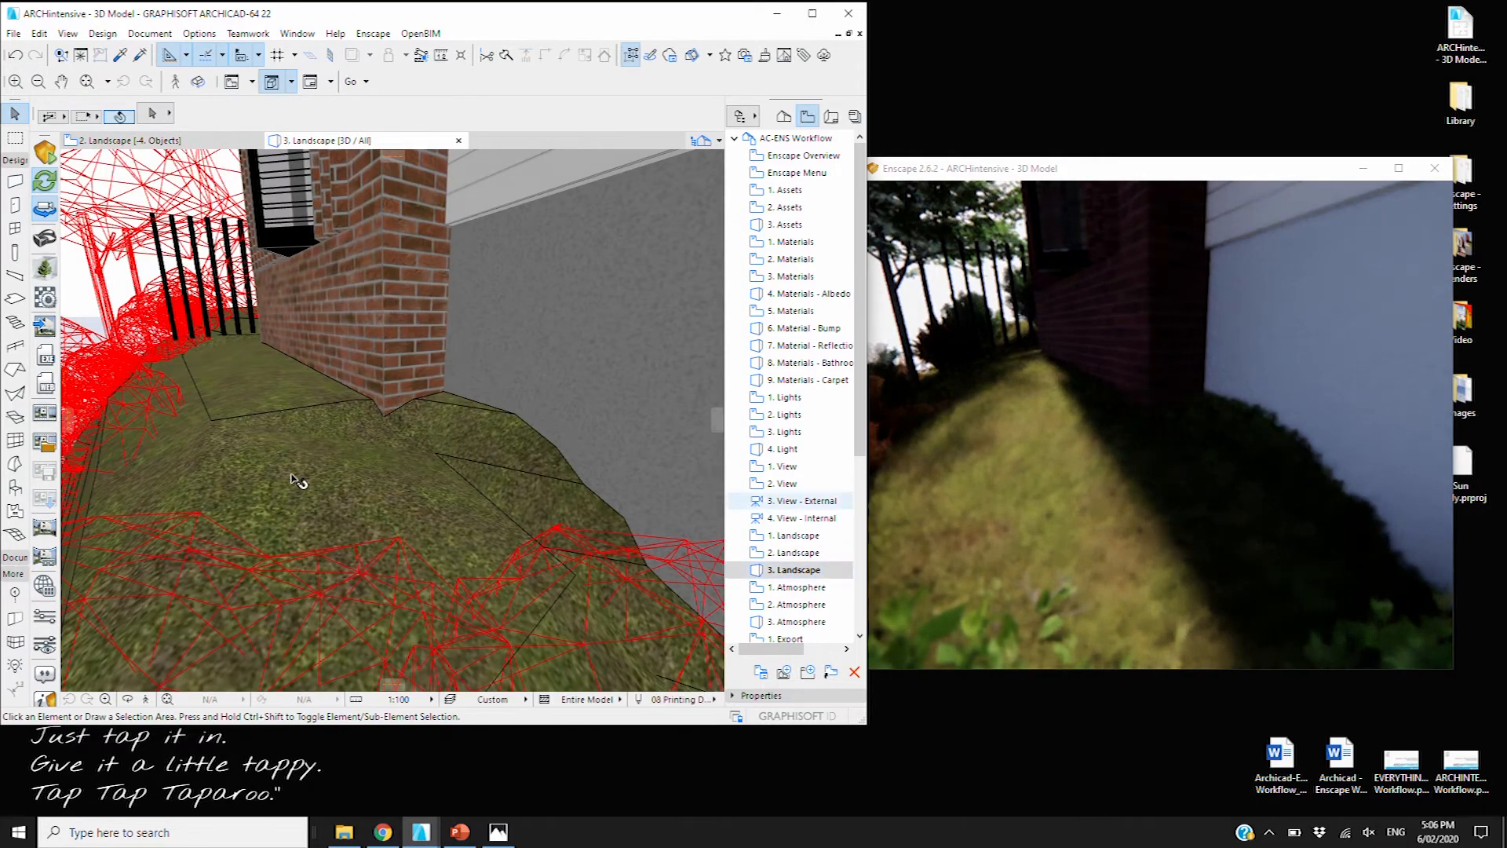
# Select the terrain mesh and sweep Enscape's time of day, returning to 14:18
pyautogui.click(307, 441)
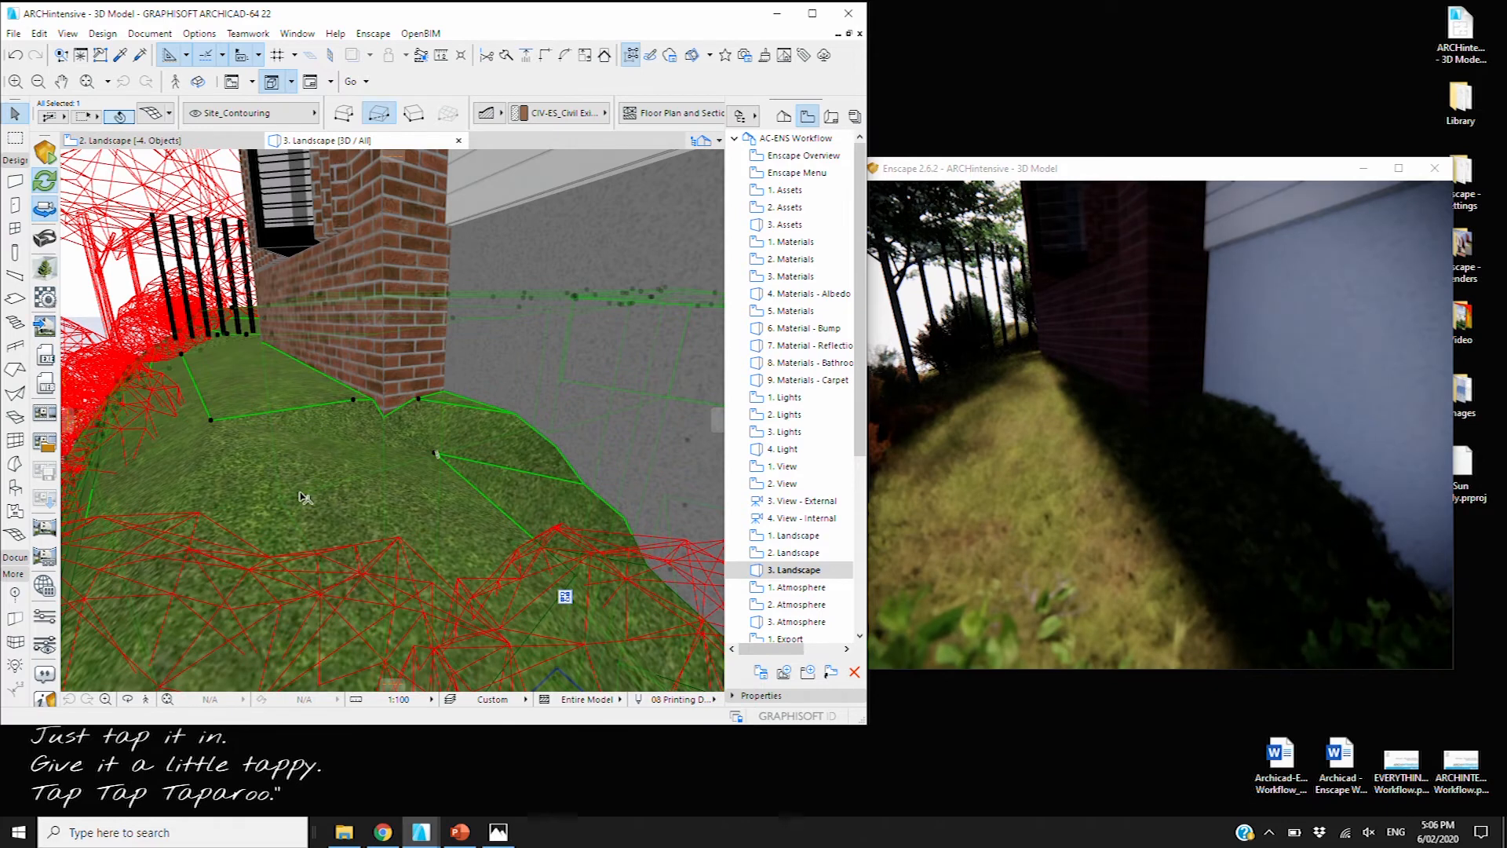
pyautogui.keyDown('shift'); pyautogui.moveTo(1163, 507); pyautogui.dragTo(1193, 506, button='right'); pyautogui.keyUp('shift')
pyautogui.keyDown('shift'); pyautogui.moveTo(1139, 459); pyautogui.dragTo(1177, 460, button='right'); pyautogui.keyUp('shift')
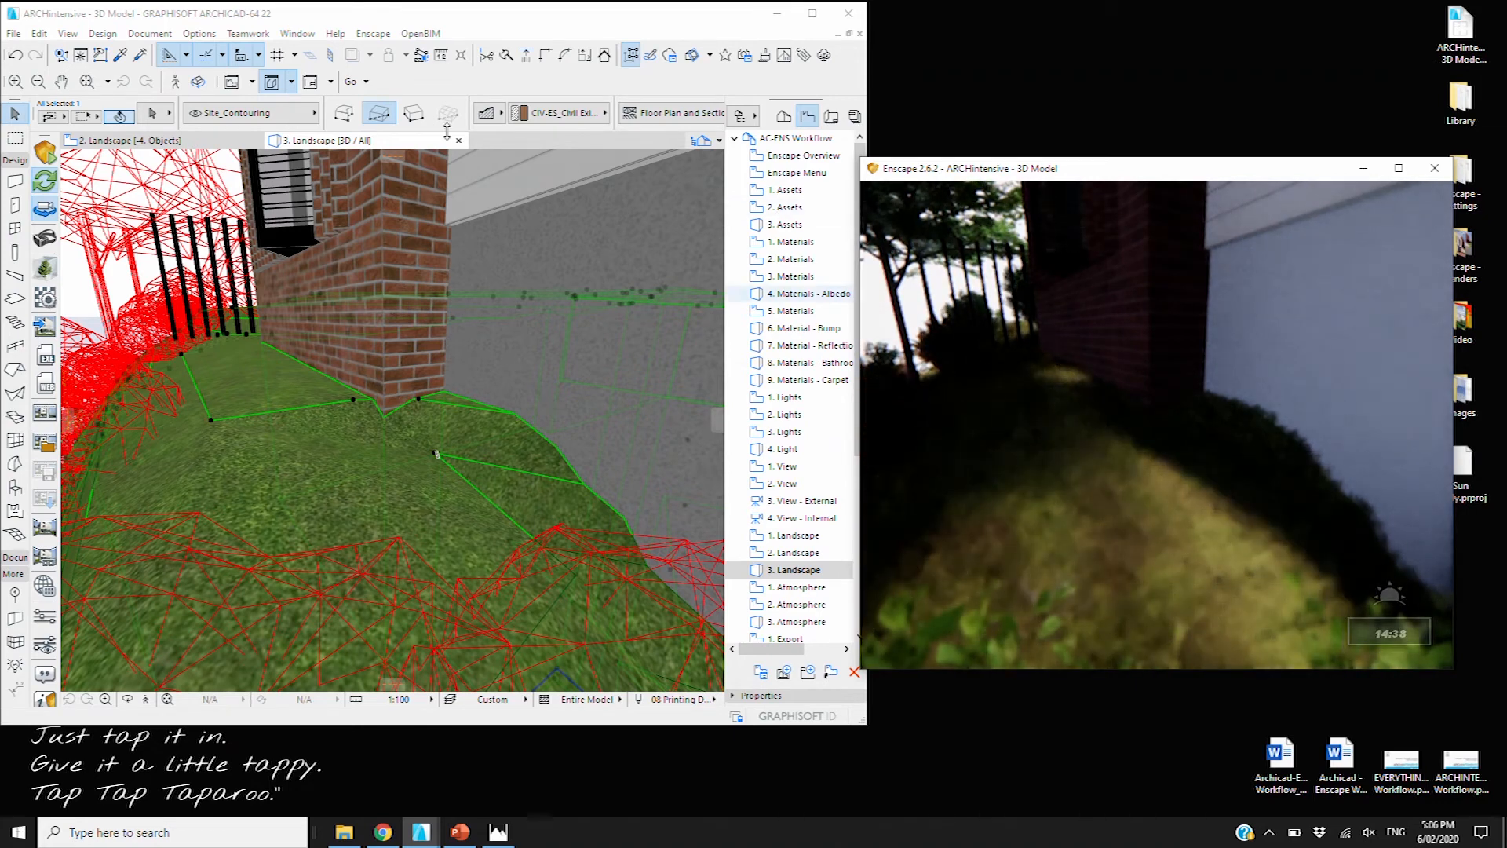
# Drag the sun to a custom position in 3D Projection Settings, then open Enscape Materials
pyautogui.rightClick(372, 150)
pyautogui.click(440, 303)
pyautogui.moveTo(651, 227); pyautogui.dragTo(539, 395)
pyautogui.click(940, 447)
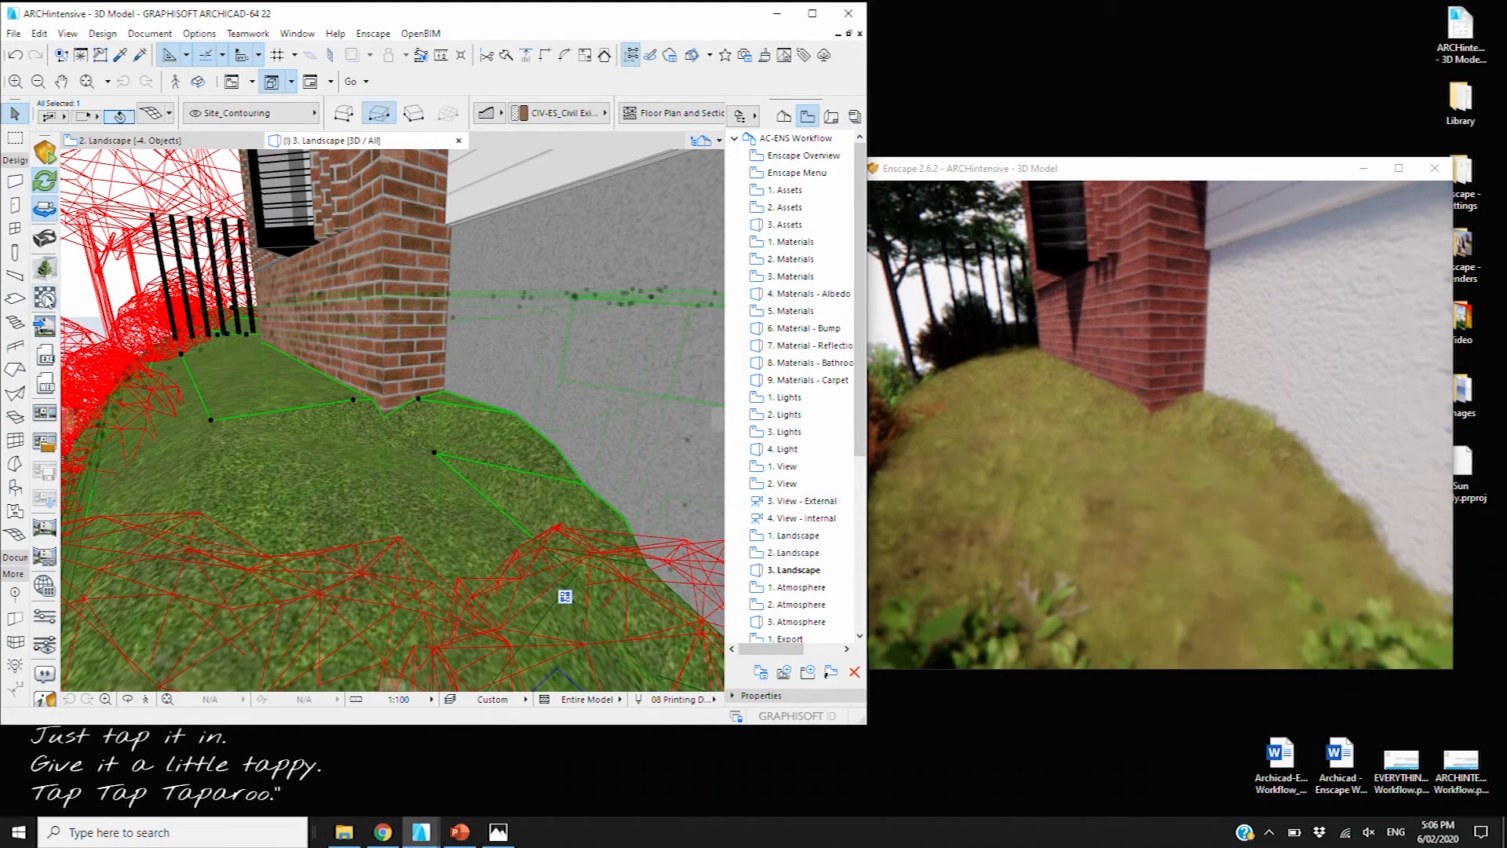
pyautogui.click(55, 302)
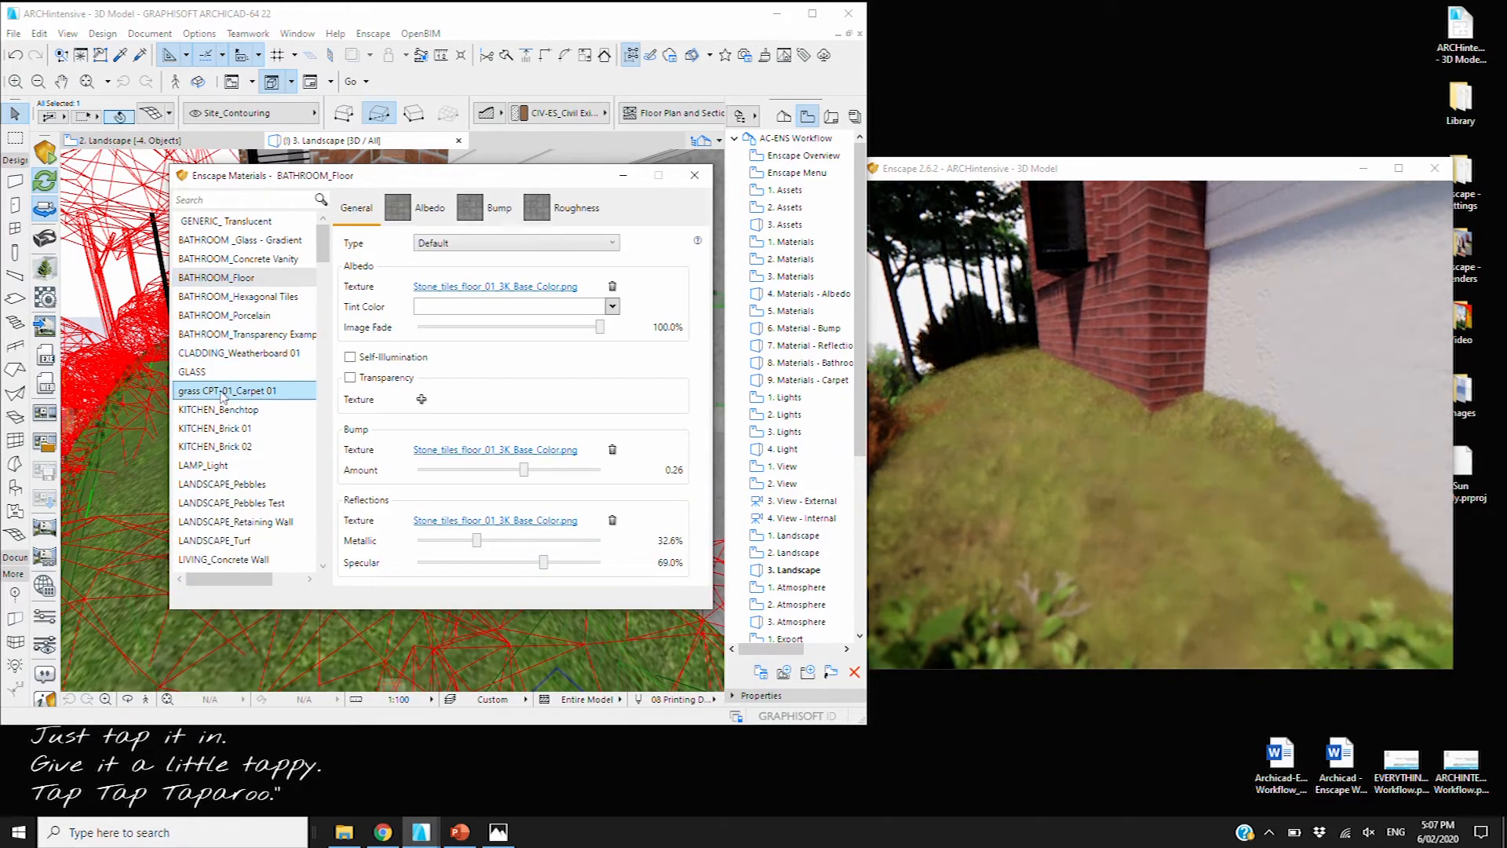
# Give LANDSCAPE_Turf a dark green tint, 61.8% image fade and lime-green colour, then close the editor
pyautogui.click(239, 540)
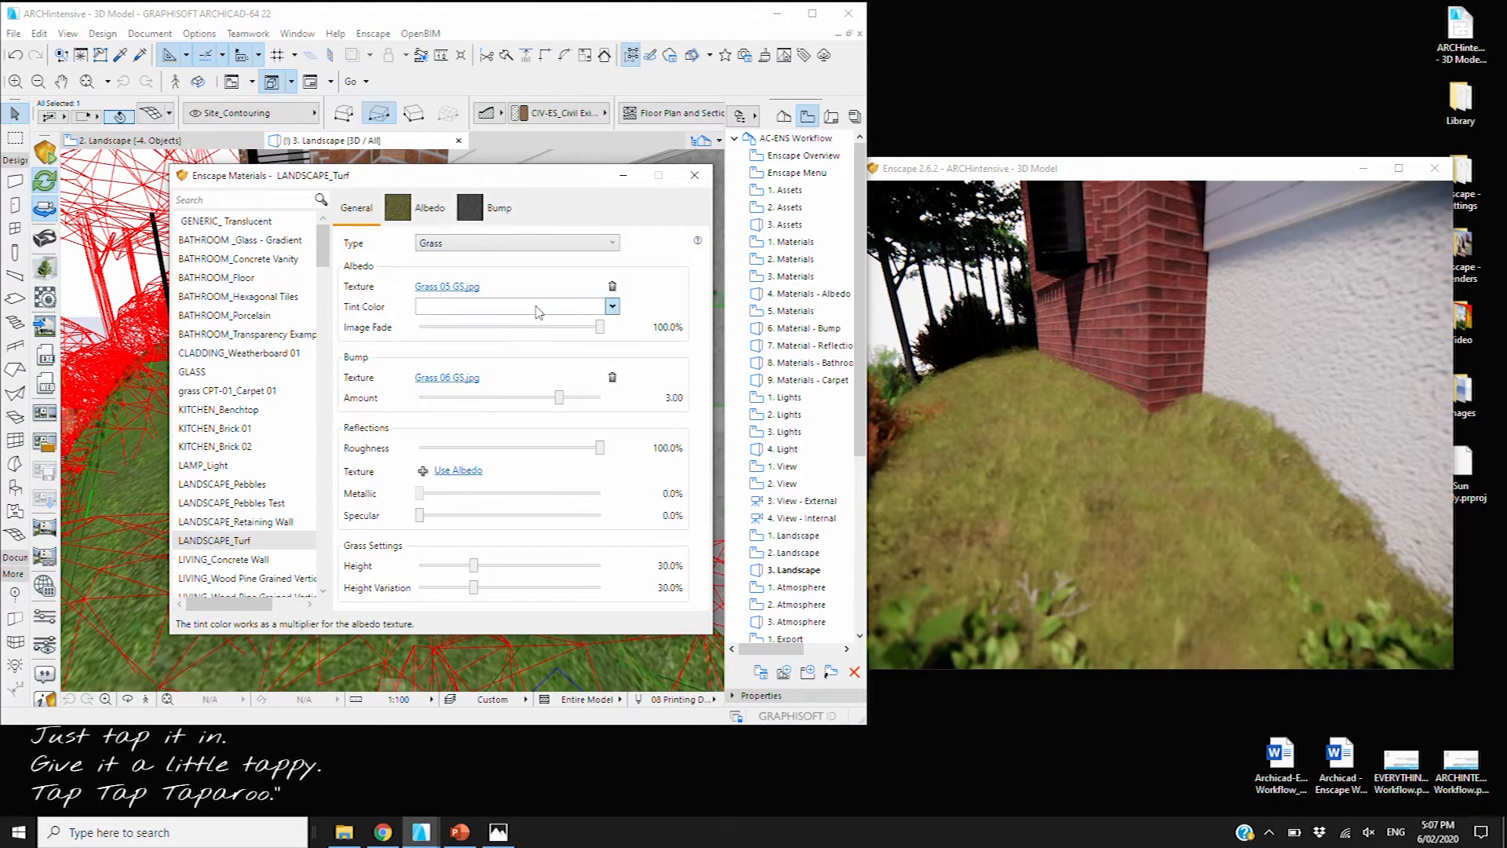
pyautogui.click(612, 306)
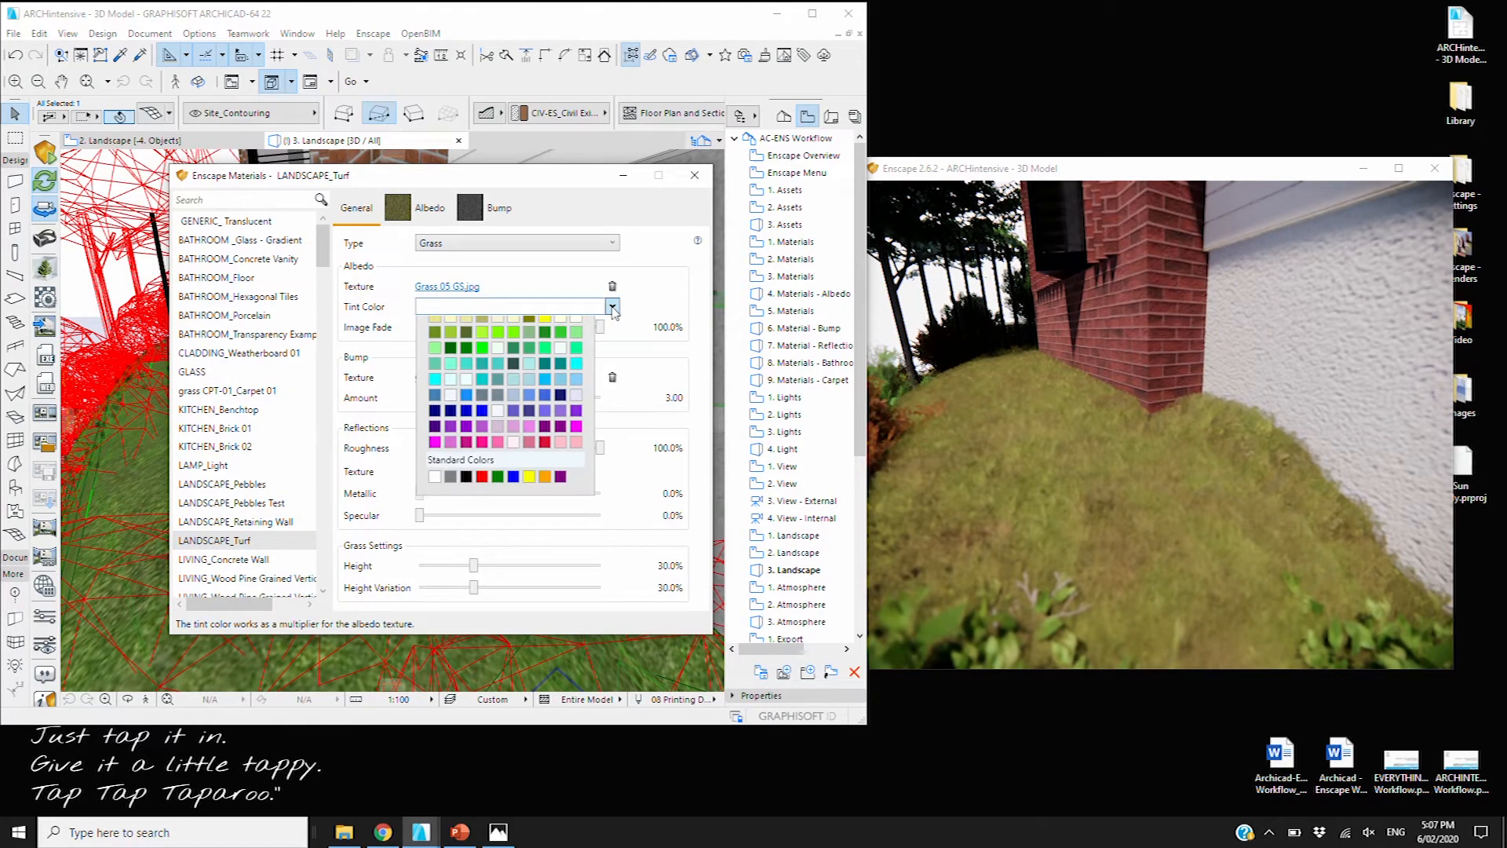
pyautogui.click(468, 464)
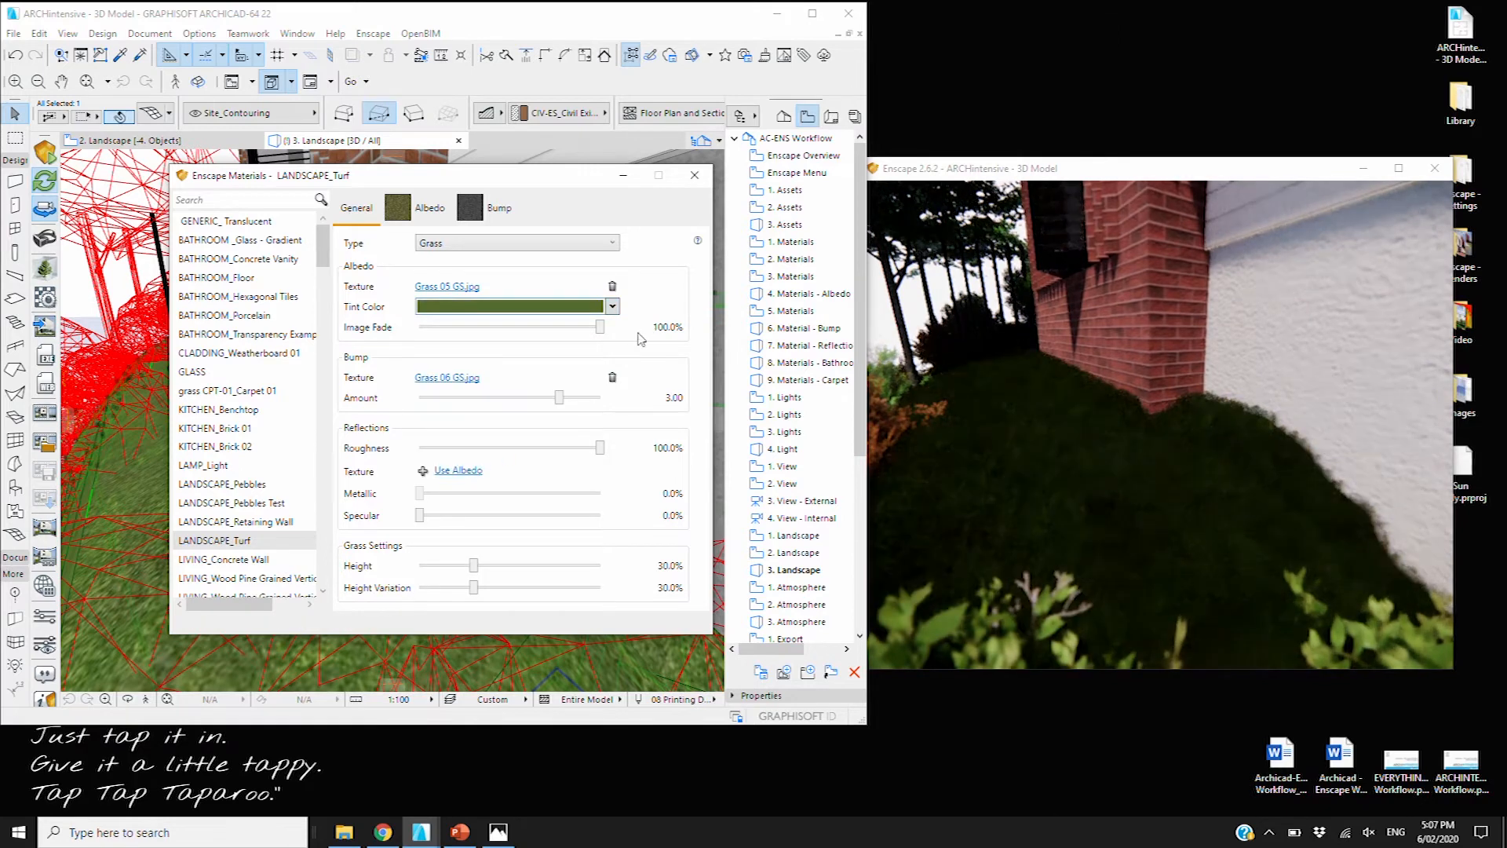
pyautogui.moveTo(598, 328); pyautogui.dragTo(531, 327)
pyautogui.click(612, 348)
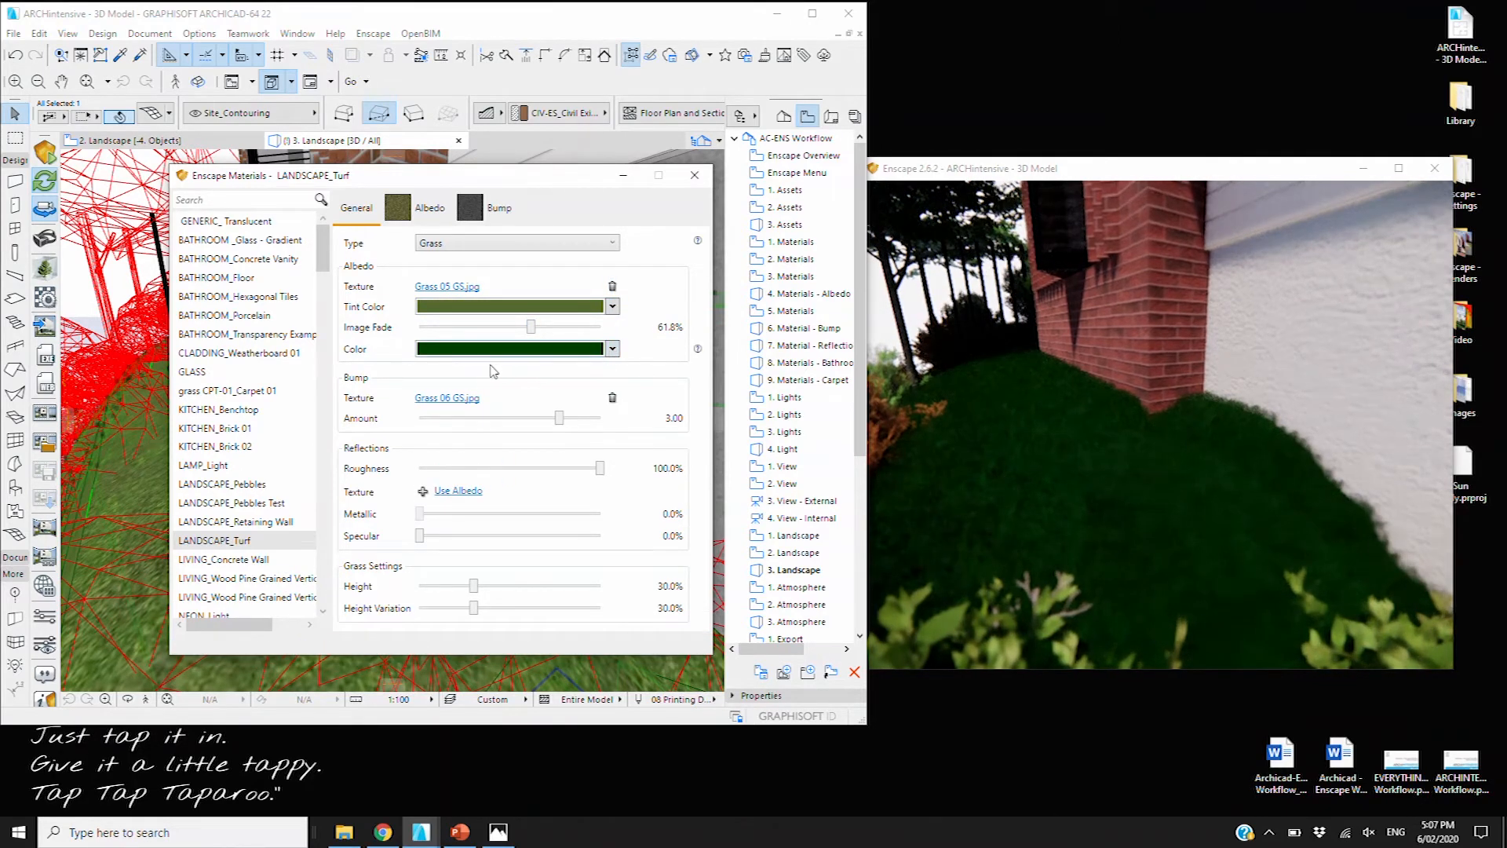
pyautogui.click(483, 507)
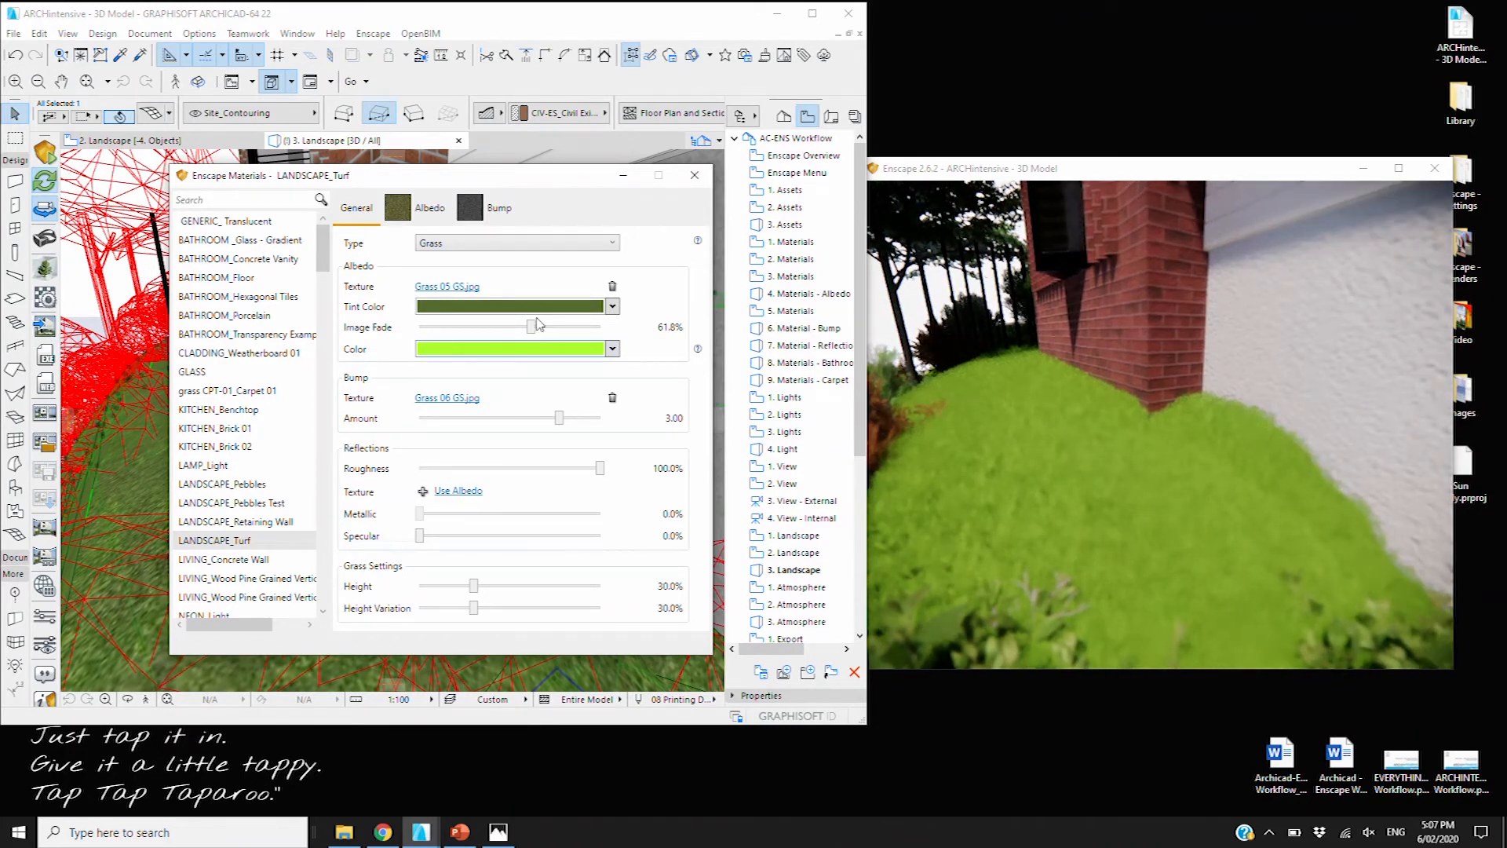
pyautogui.click(694, 179)
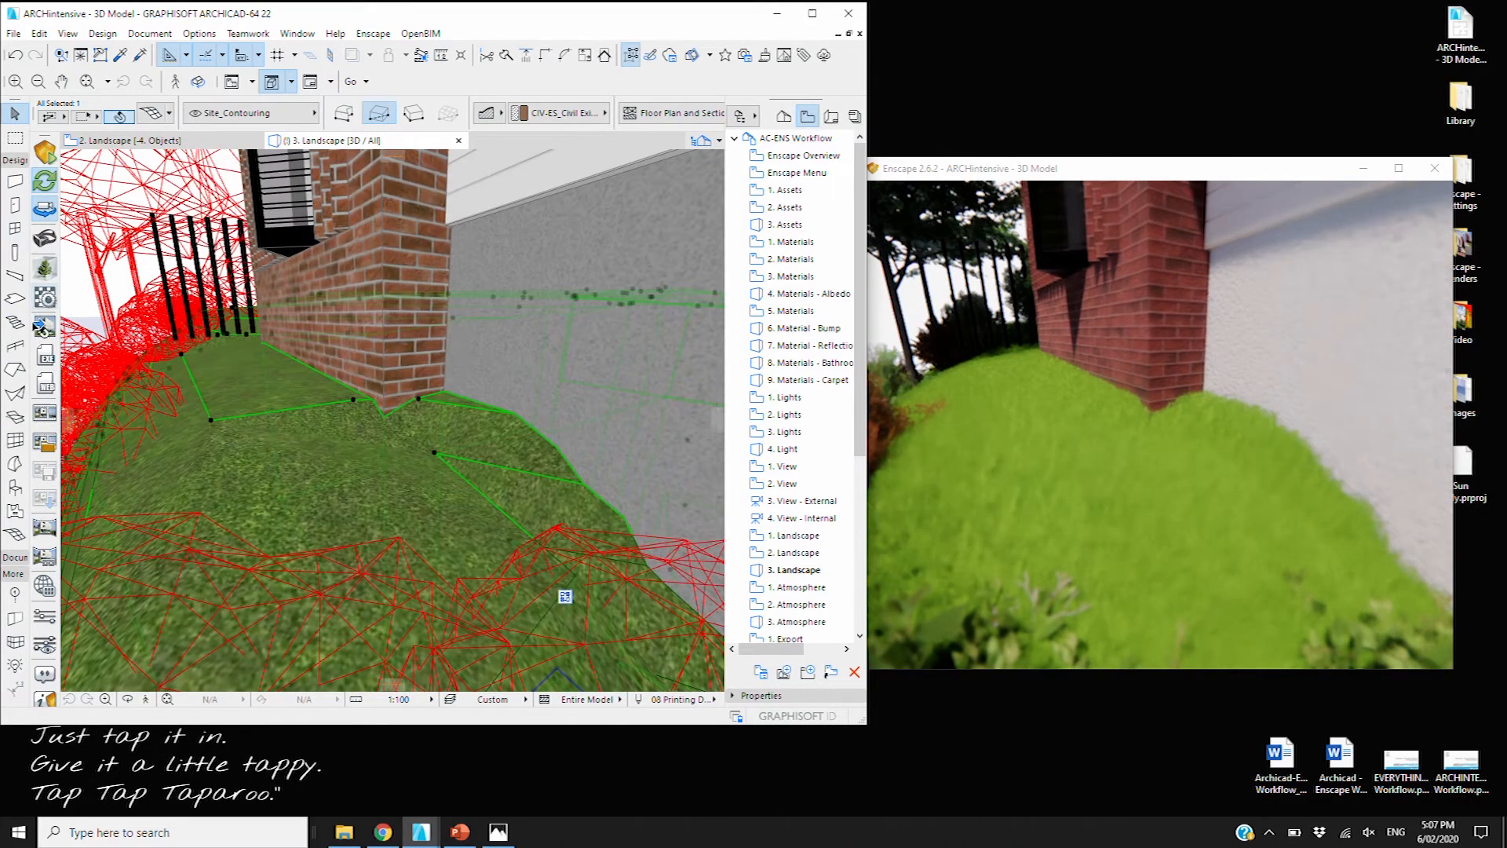
# Deselect the terrain in 3. Landscape and reopen Enscape Materials on BATHROOM_Porcelain via Glass - Gradient
pyautogui.click(798, 570)
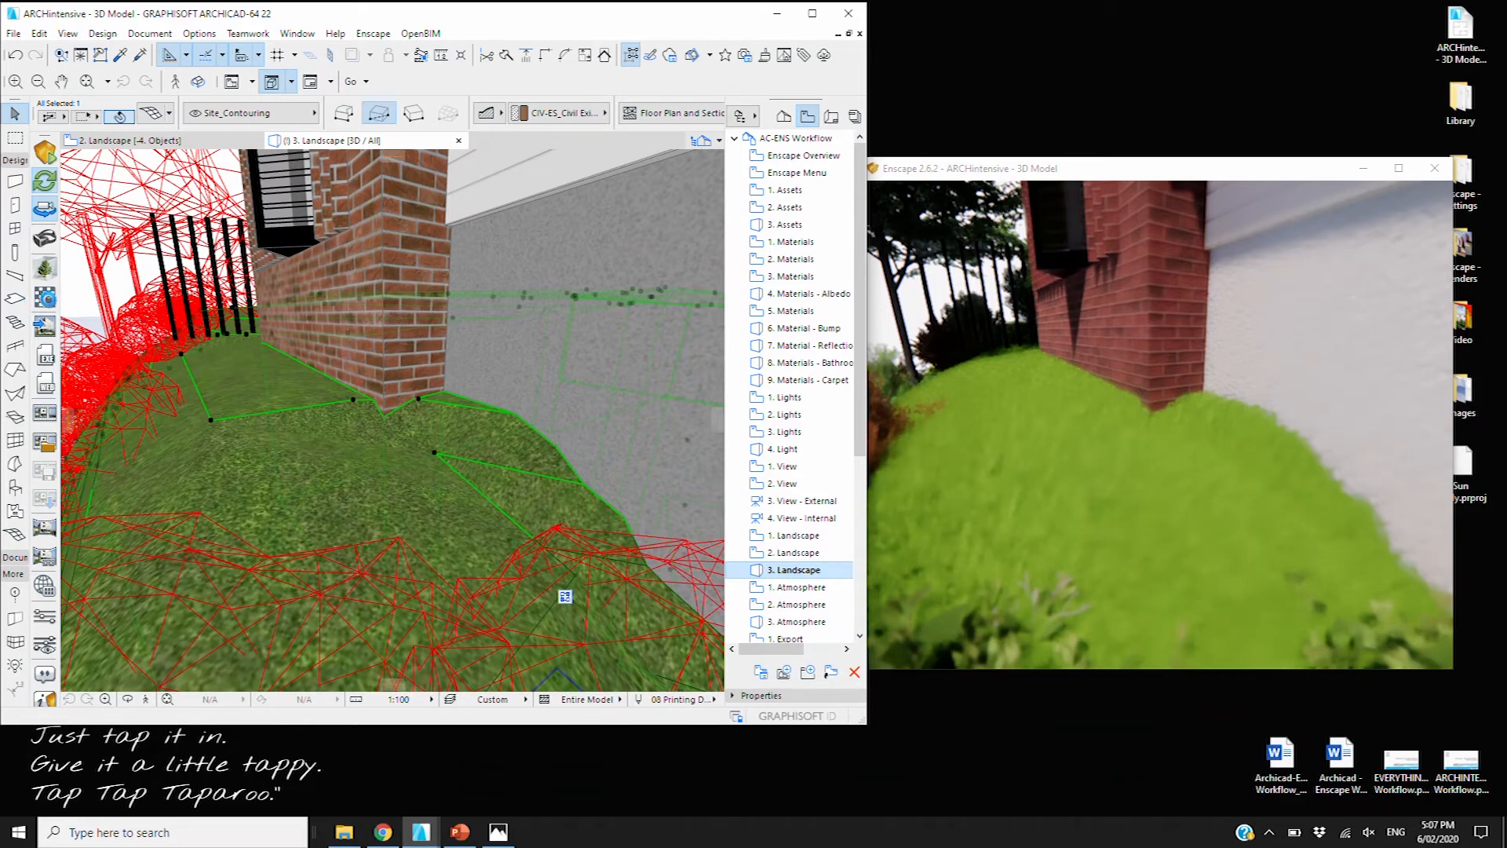
pyautogui.press('Escape')
pyautogui.click(45, 298)
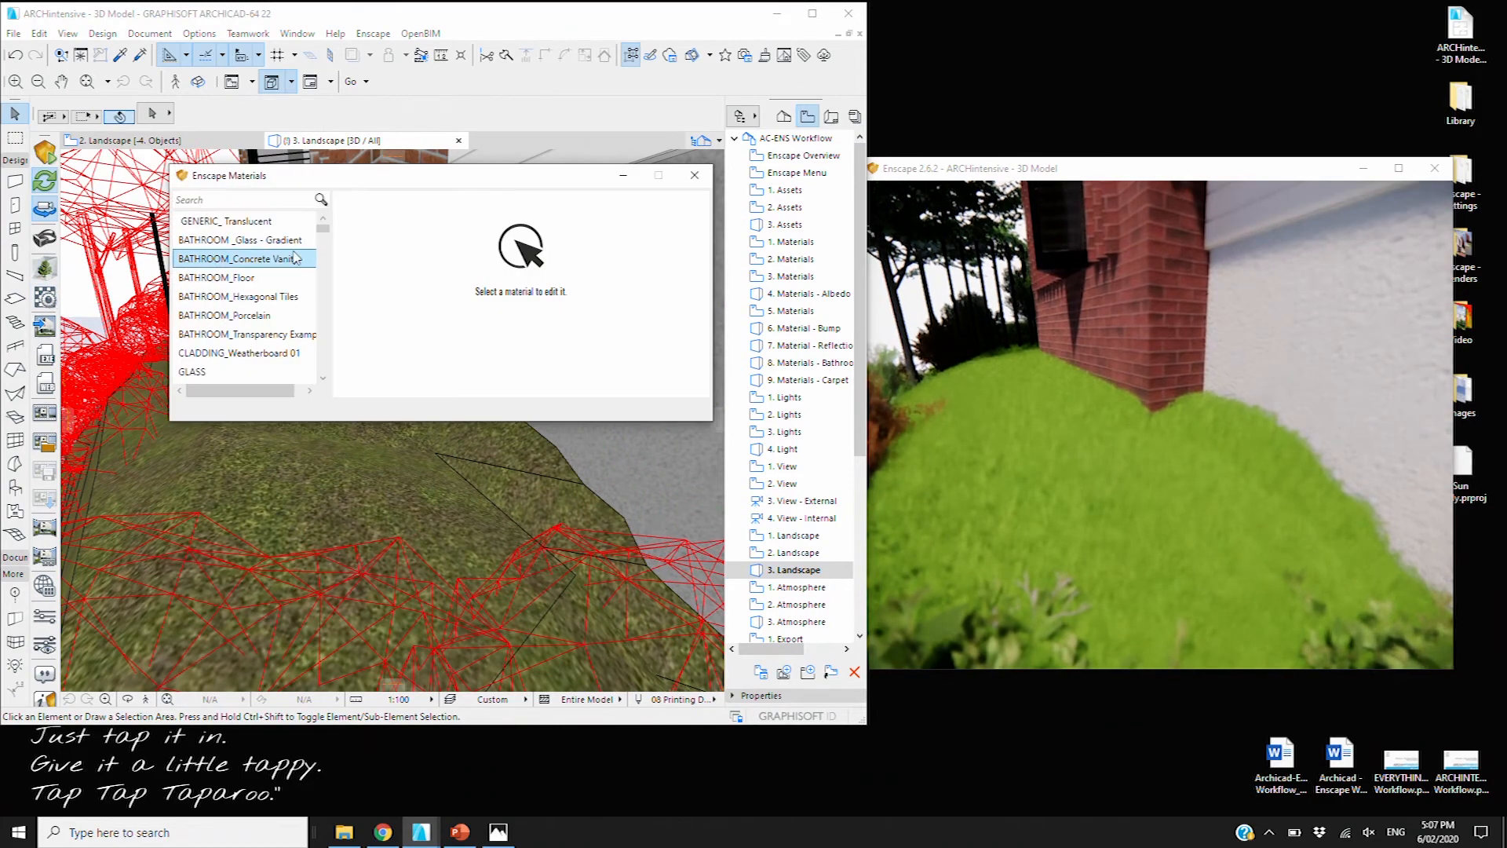
pyautogui.click(235, 239)
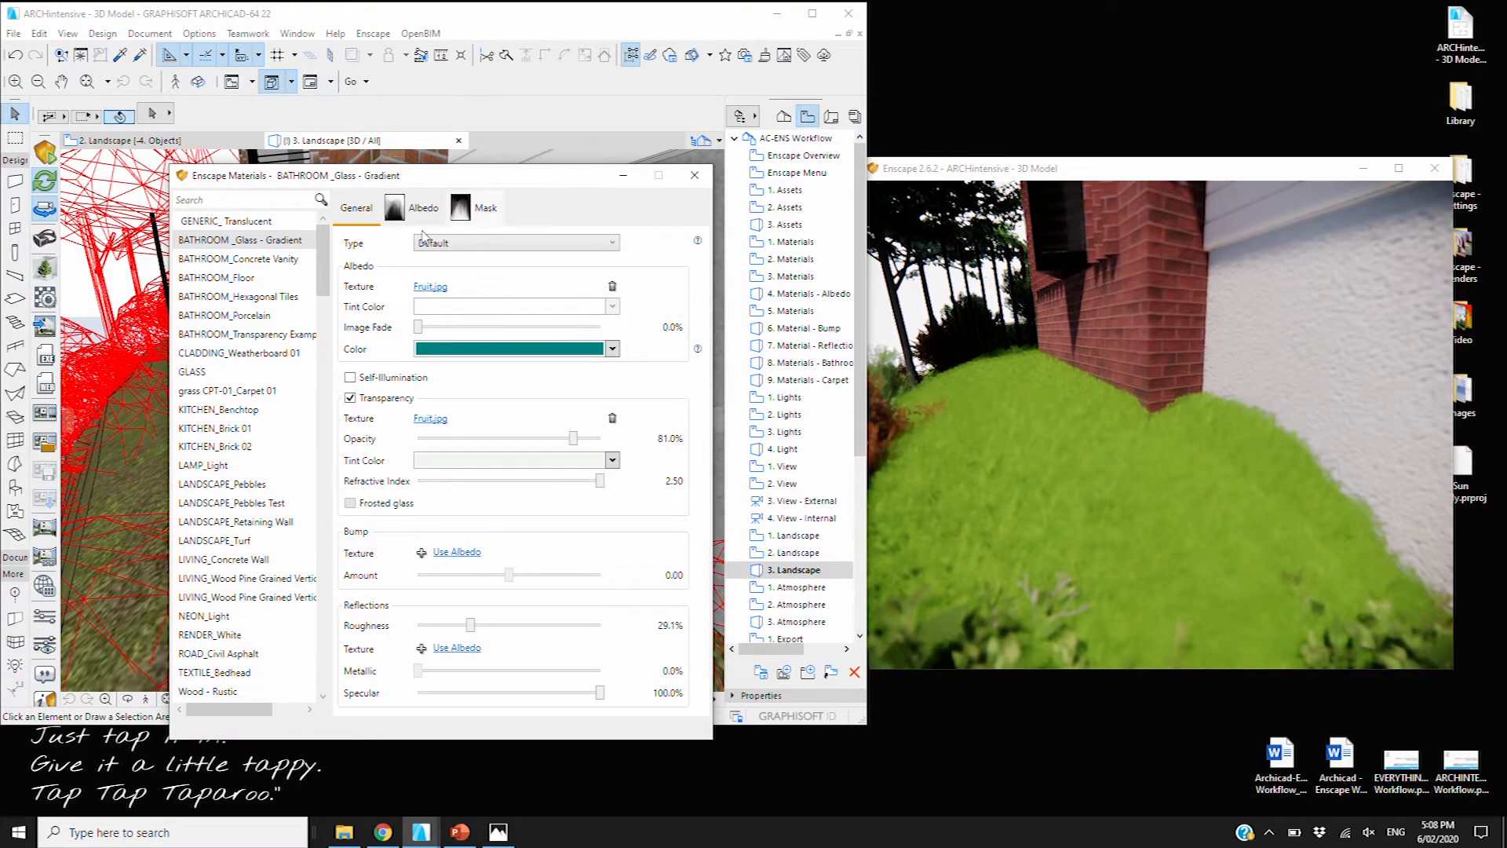
pyautogui.click(224, 315)
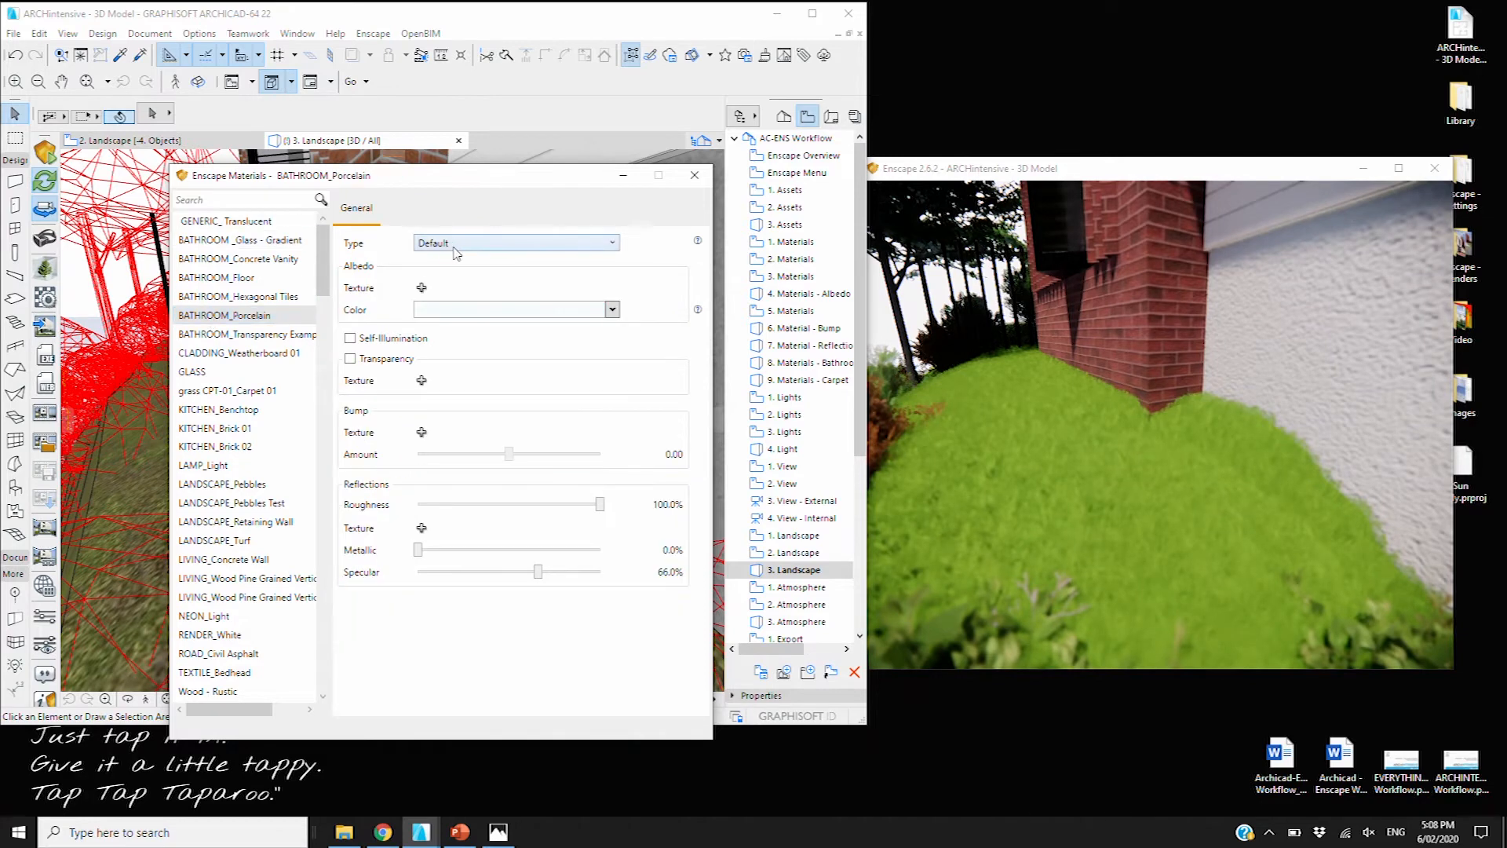
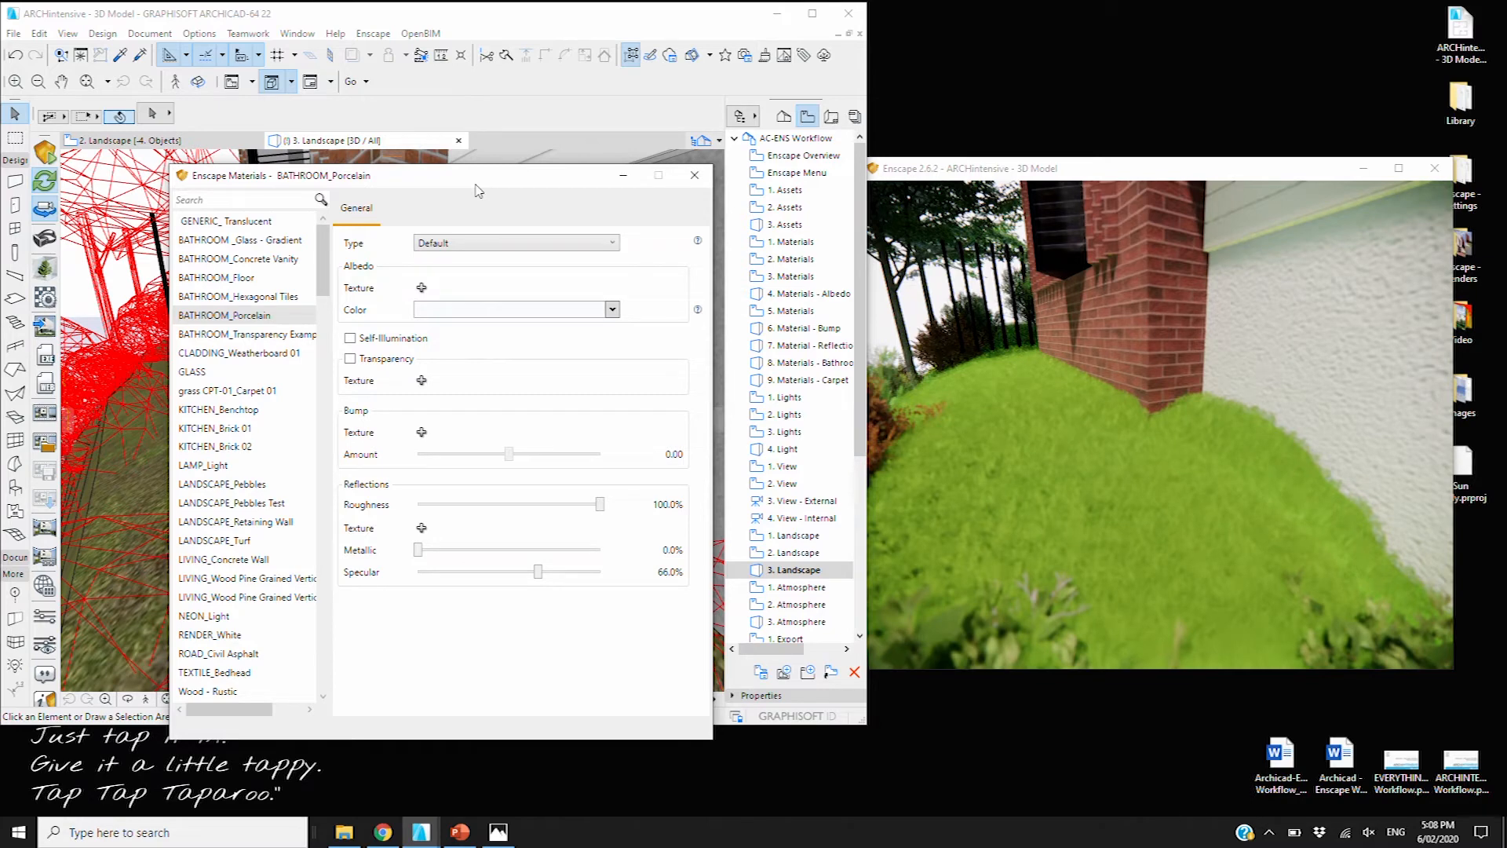
# Close the Enscape Materials editor, shift the Enscape window aside, and open the 1. Atmosphere title slide
pyautogui.click(694, 175)
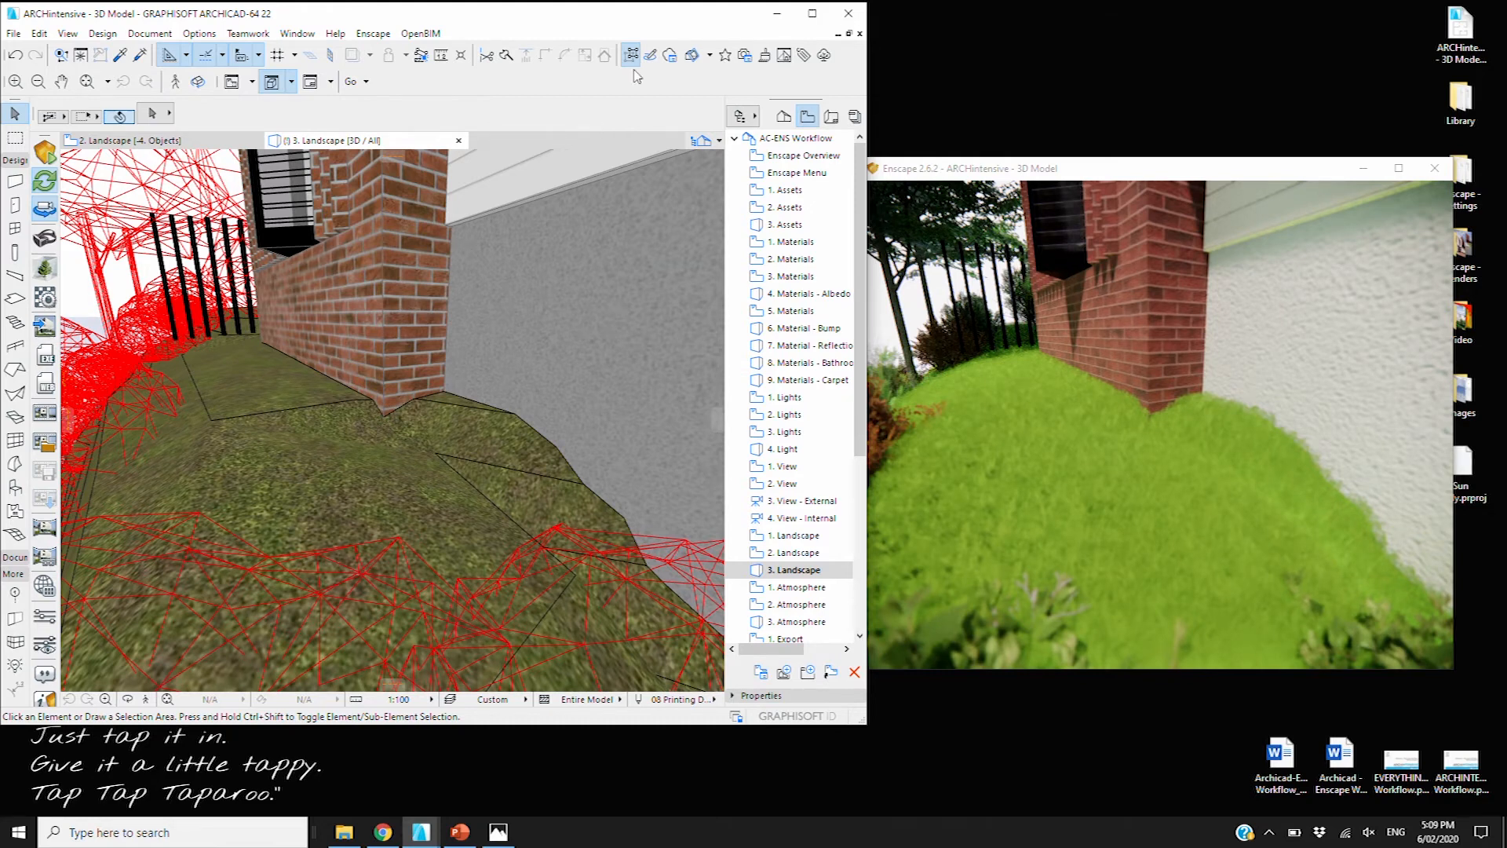
pyautogui.moveTo(964, 170); pyautogui.dragTo(937, 160)
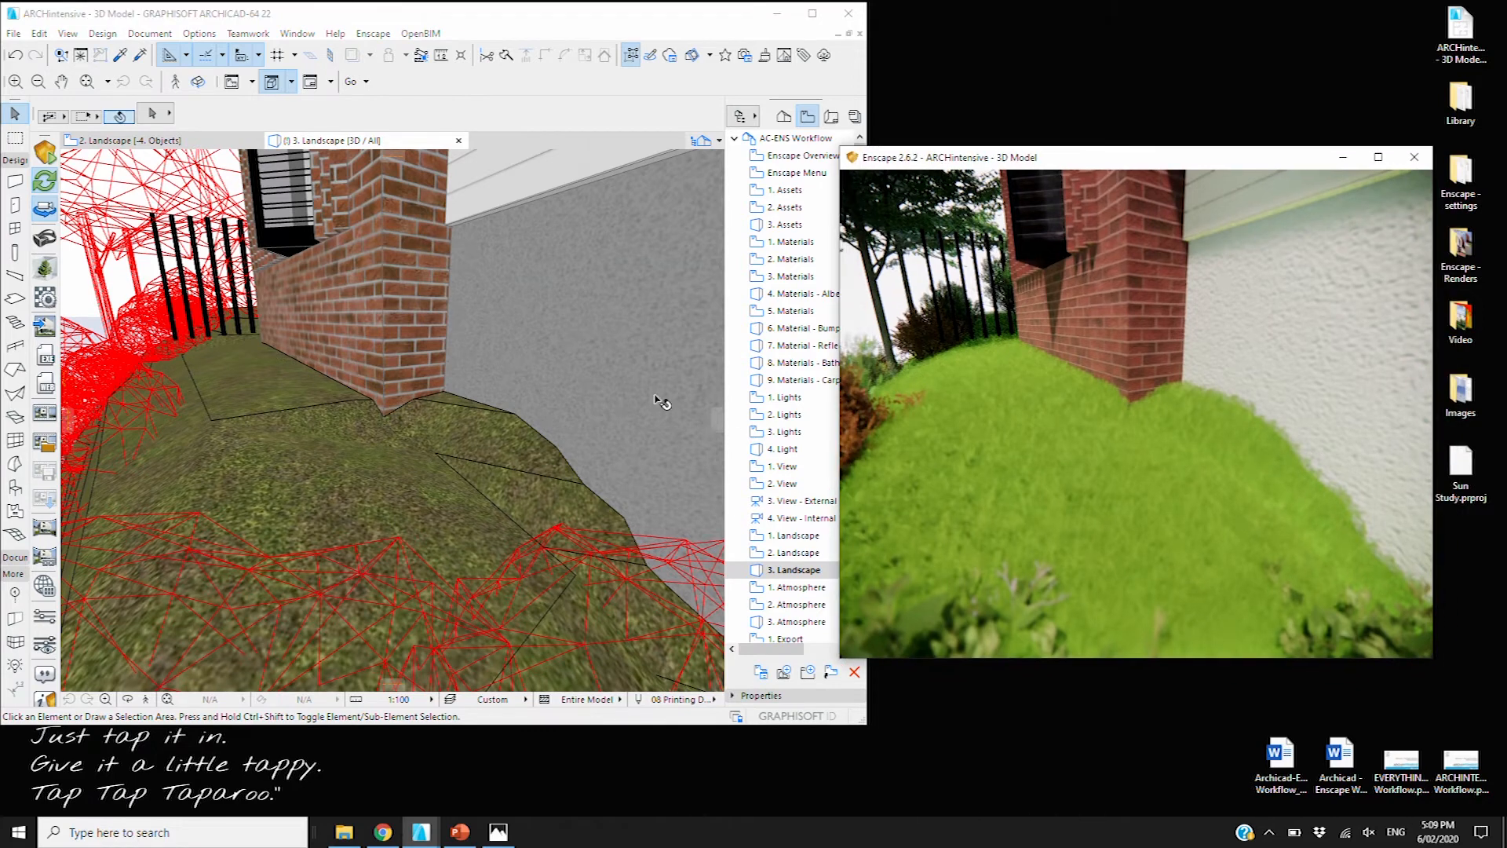
pyautogui.doubleClick(789, 588)
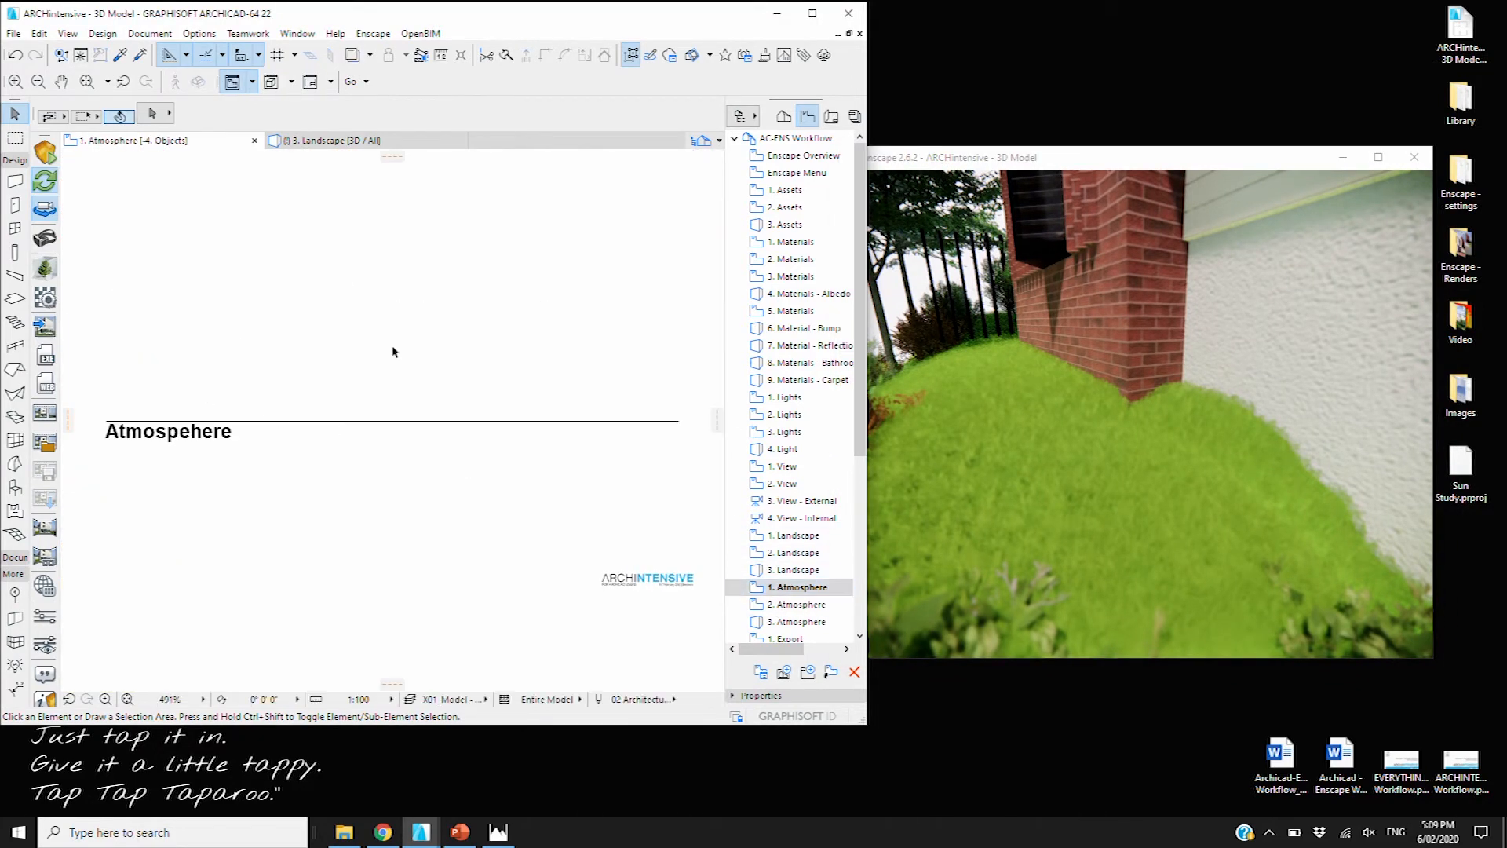
# Open the 2. Atmosphere slide, zoom in on the Cirrus, Variety and Density cloud samples, and bring up Visual Settings
pyautogui.click(782, 605)
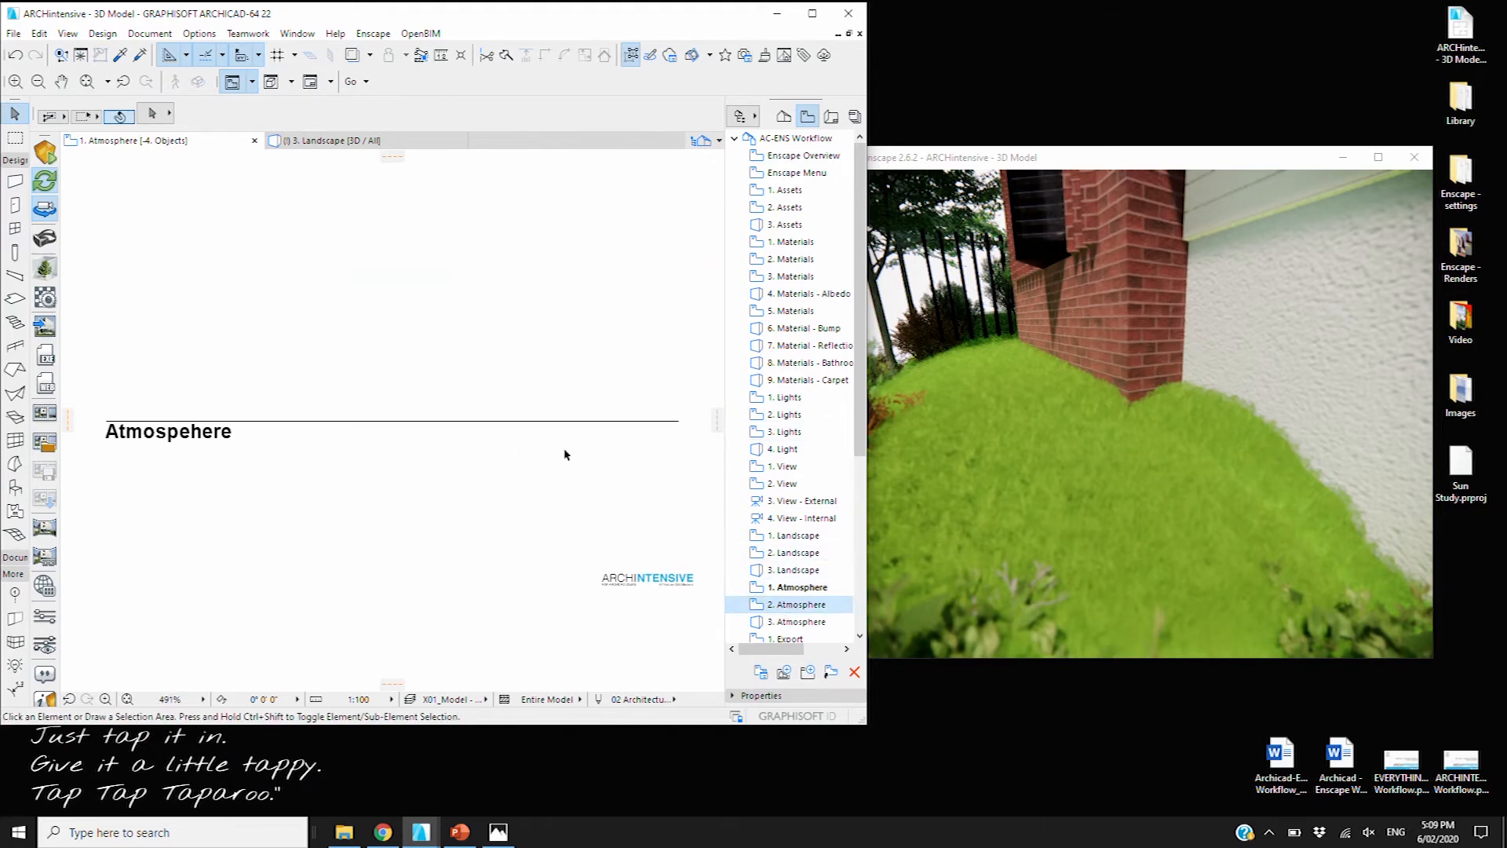
pyautogui.doubleClick(791, 605)
pyautogui.scroll(4, 416, 346)
pyautogui.scroll(-2, 416, 346)
pyautogui.moveTo(415, 348); pyautogui.dragTo(460, 351, button='middle')
pyautogui.scroll(1, 326, 351)
pyautogui.scroll(1, 318, 358)
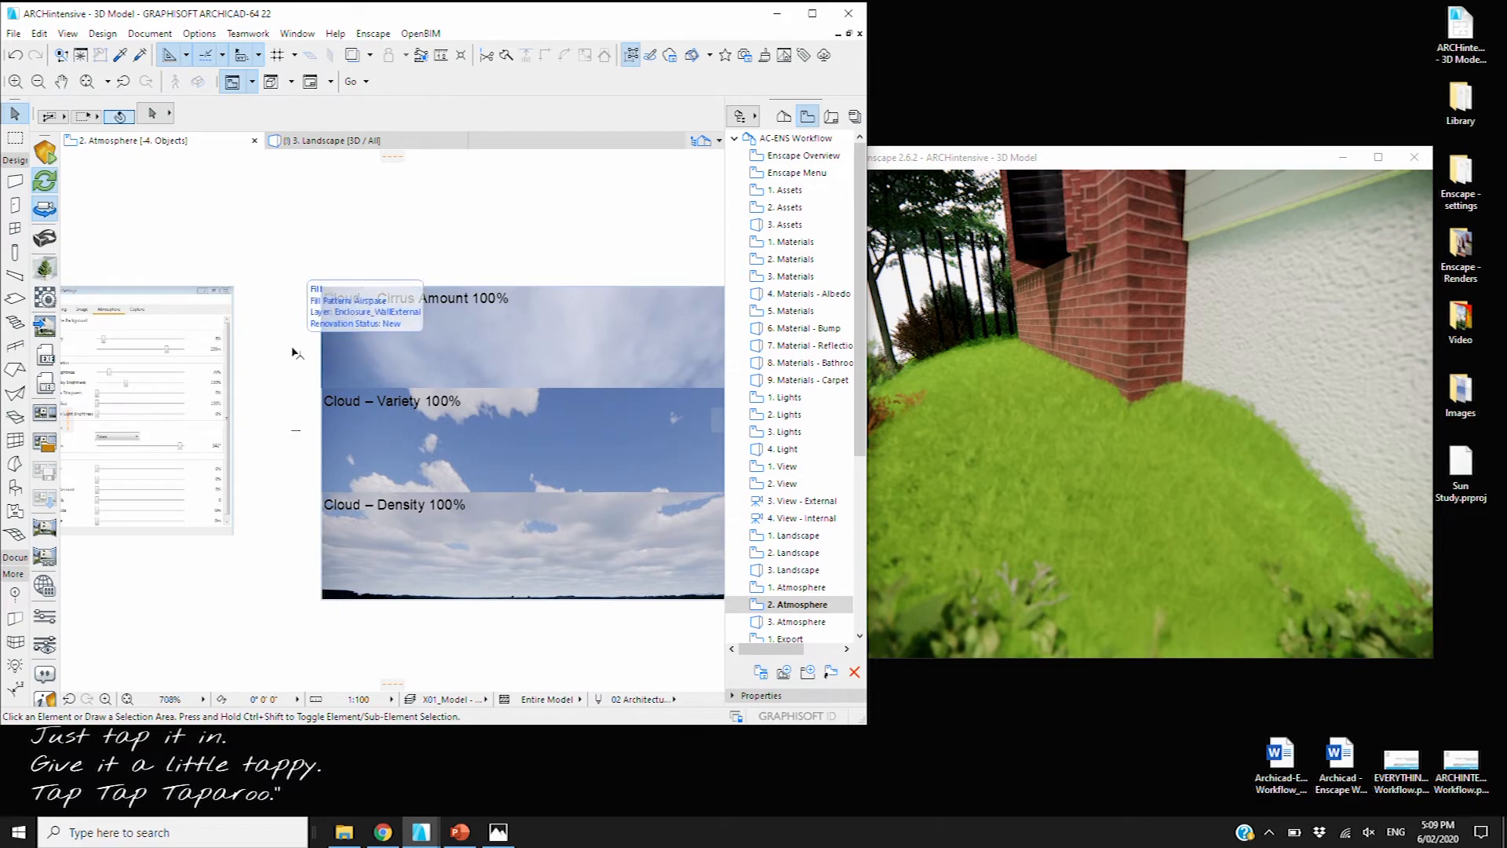
pyautogui.moveTo(263, 371); pyautogui.dragTo(274, 371, button='middle')
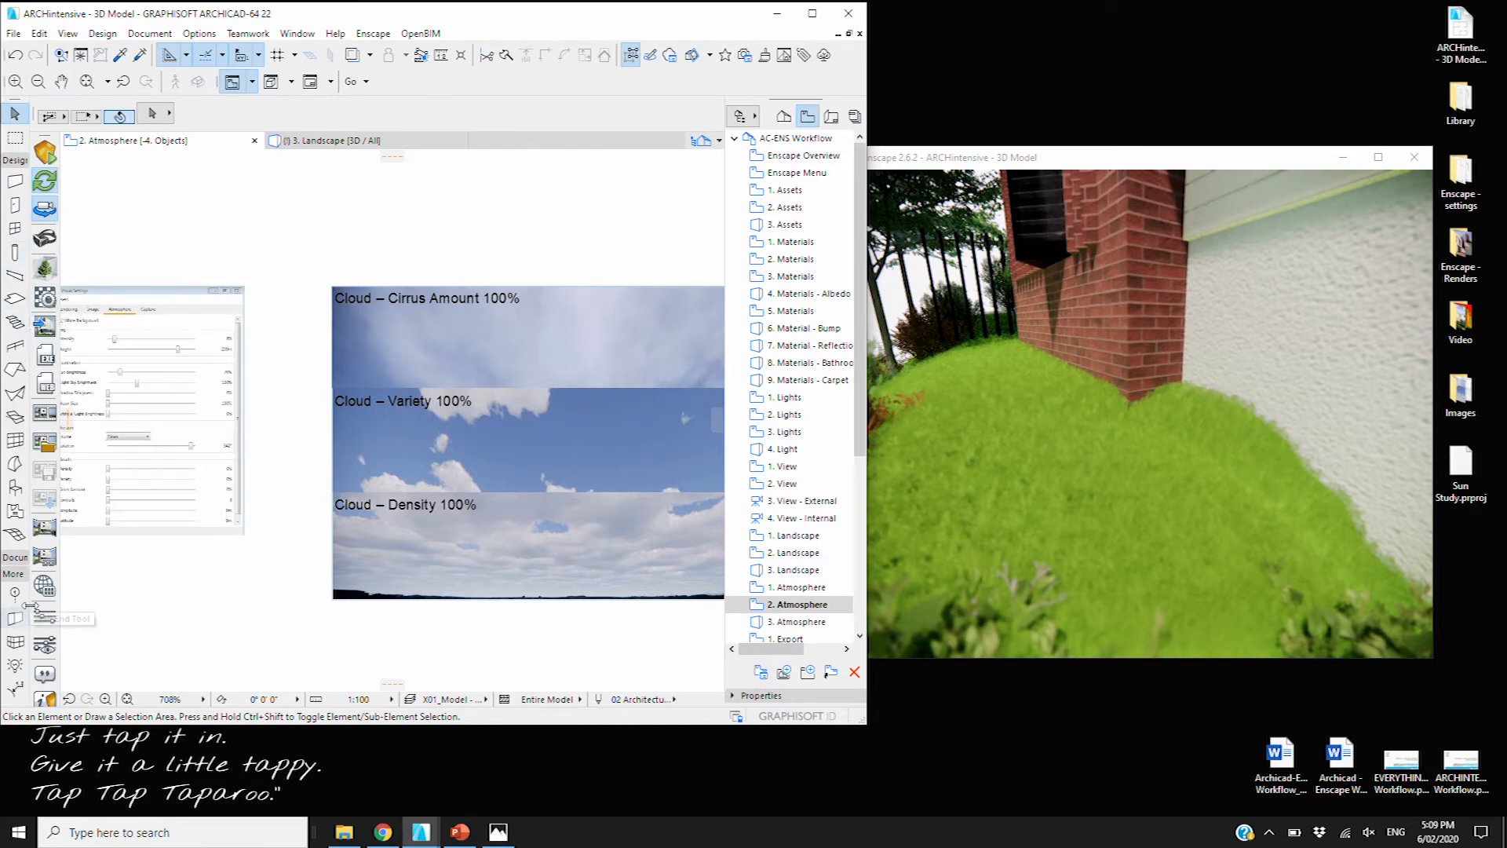
pyautogui.click(50, 647)
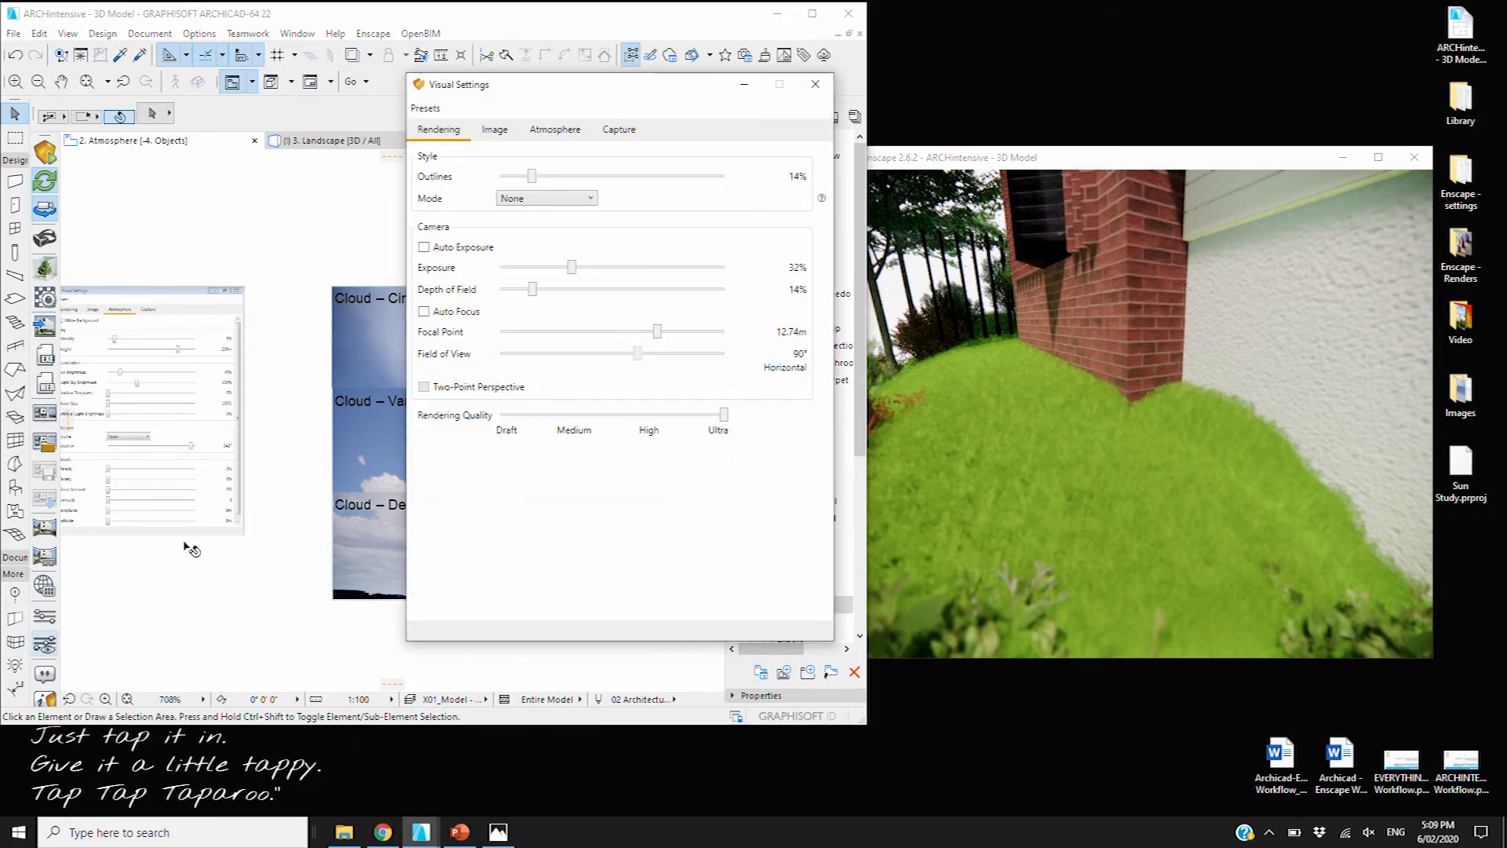
# View the Atmosphere settings, then open the 3. Atmosphere 3D view matching the Enscape preview
pyautogui.click(557, 132)
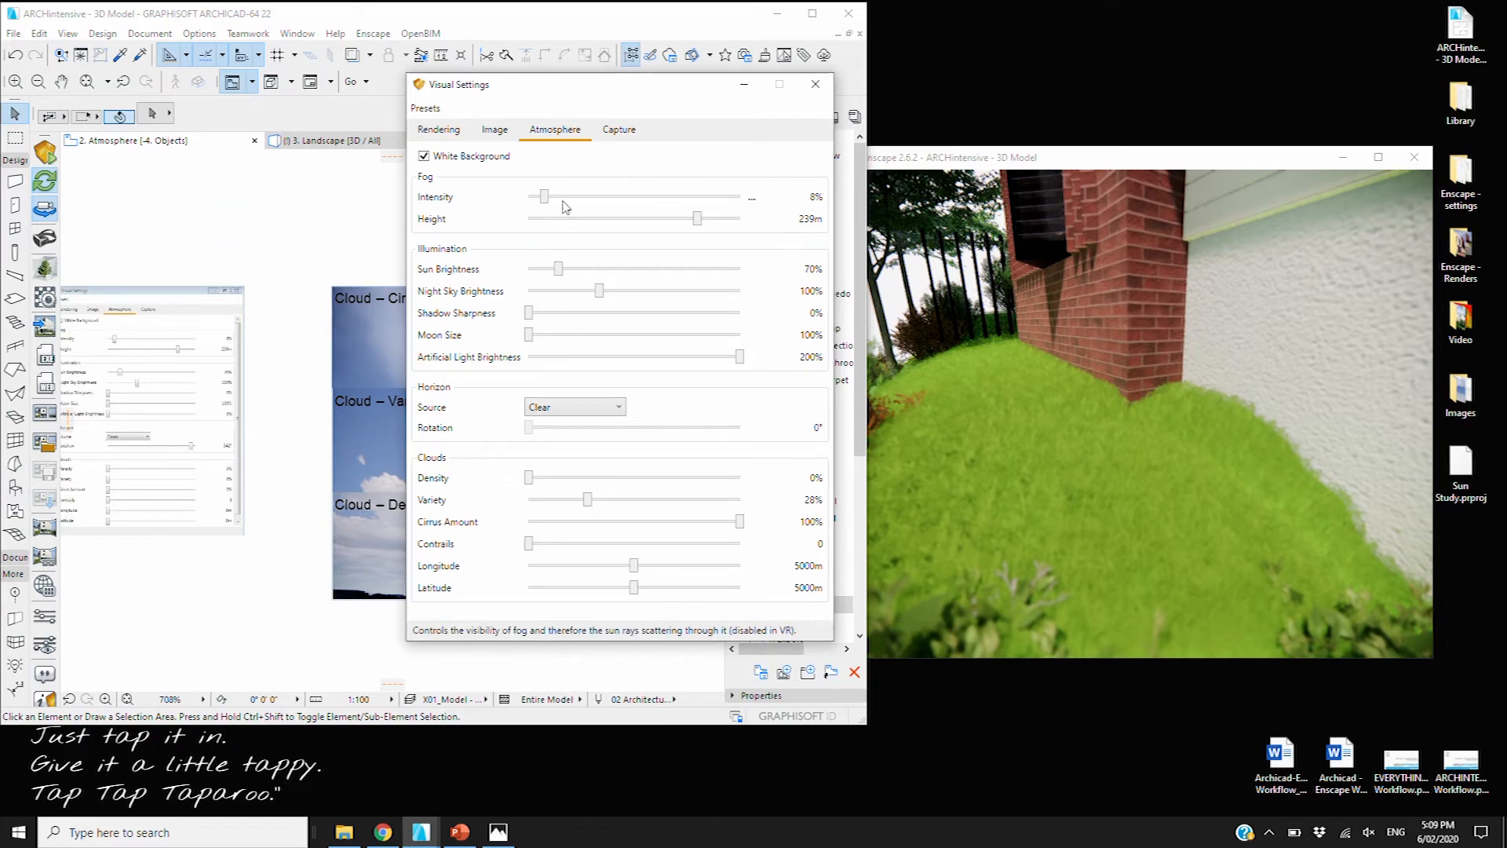
pyautogui.click(744, 85)
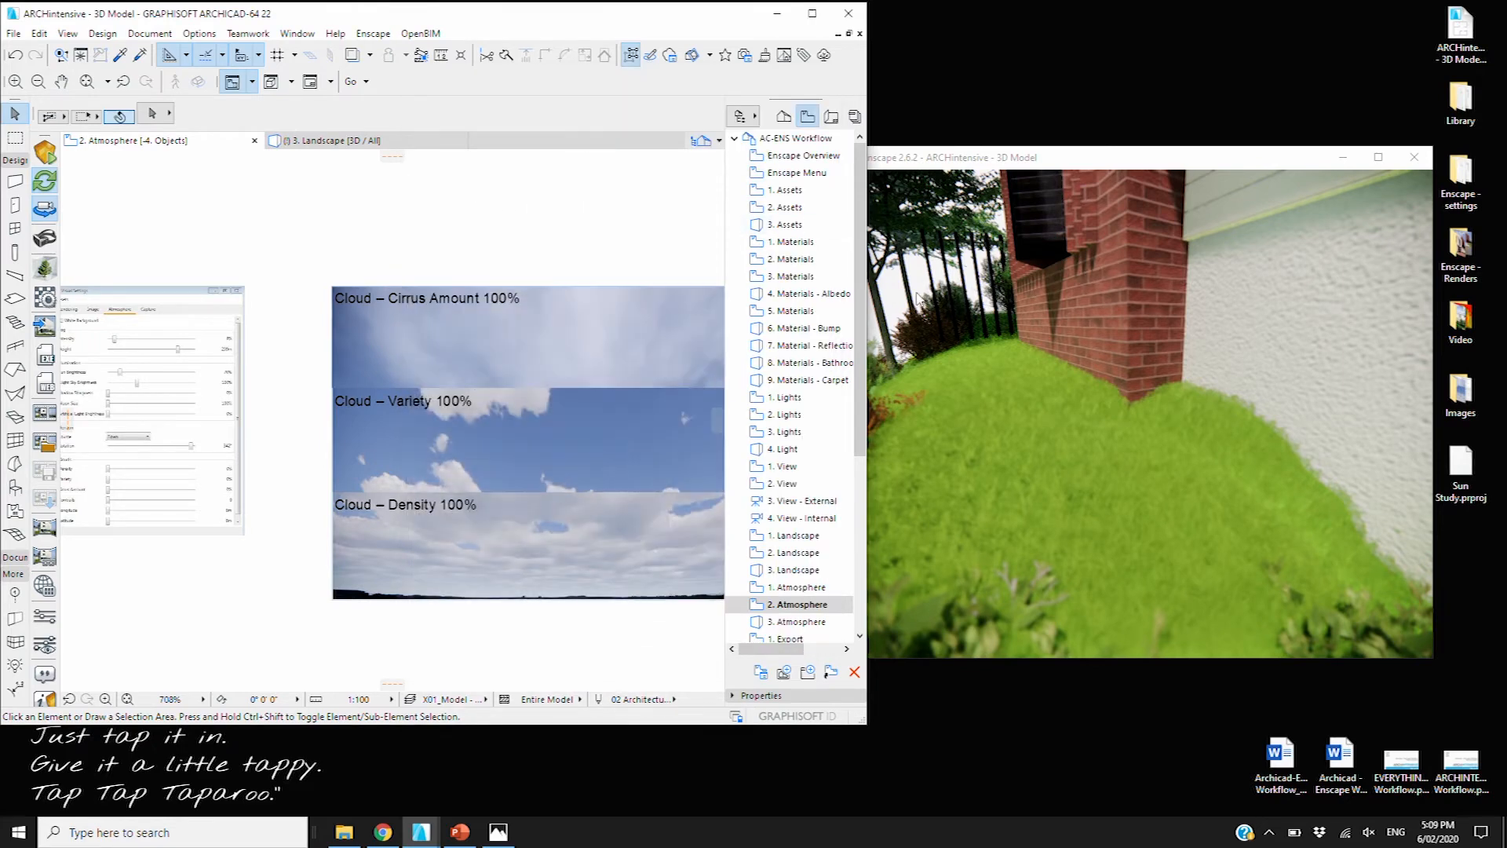
pyautogui.doubleClick(801, 622)
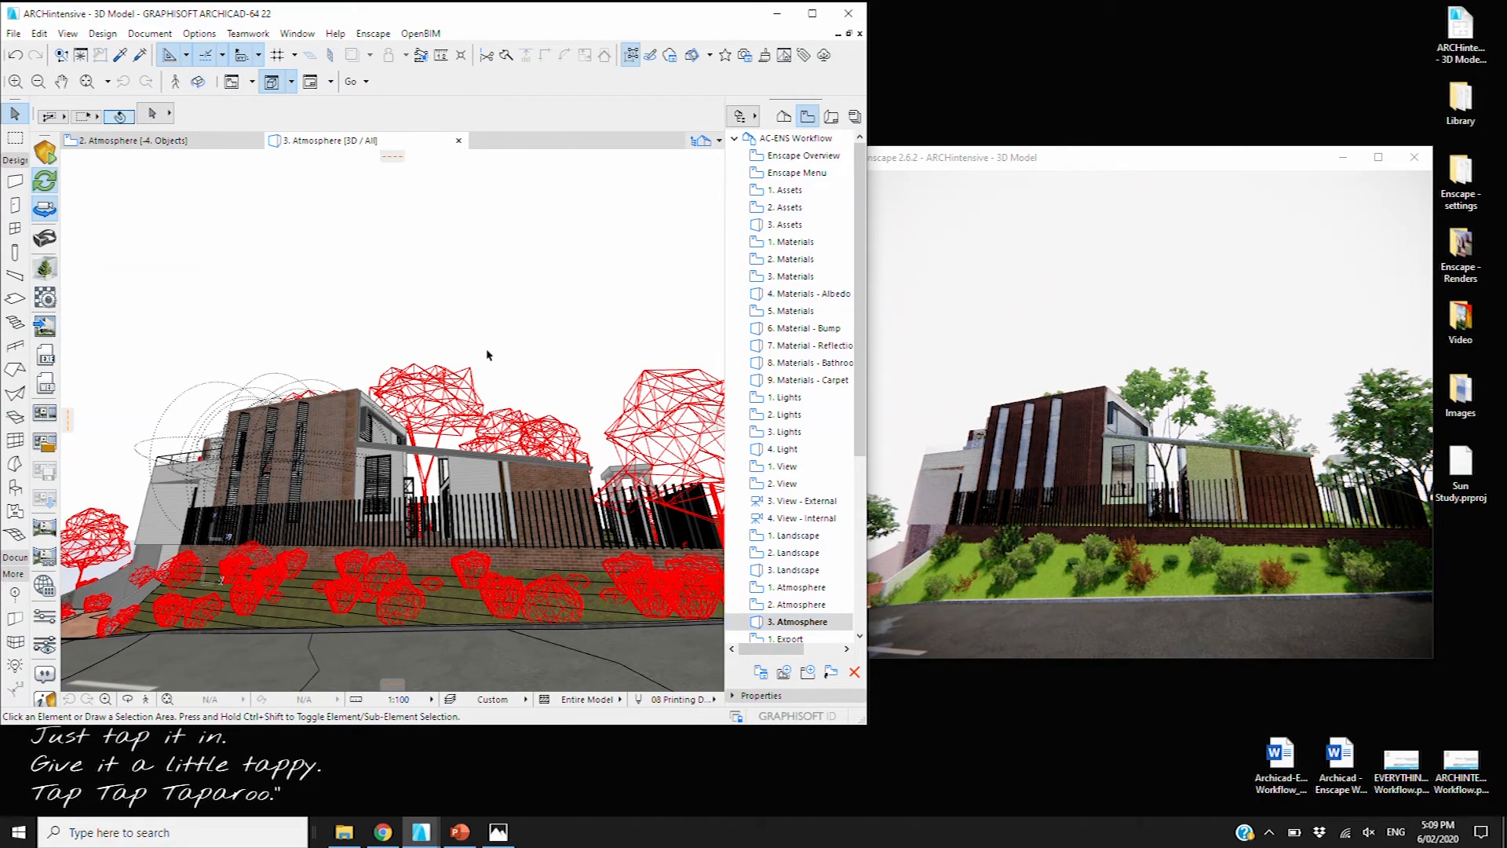
pyautogui.click(45, 643)
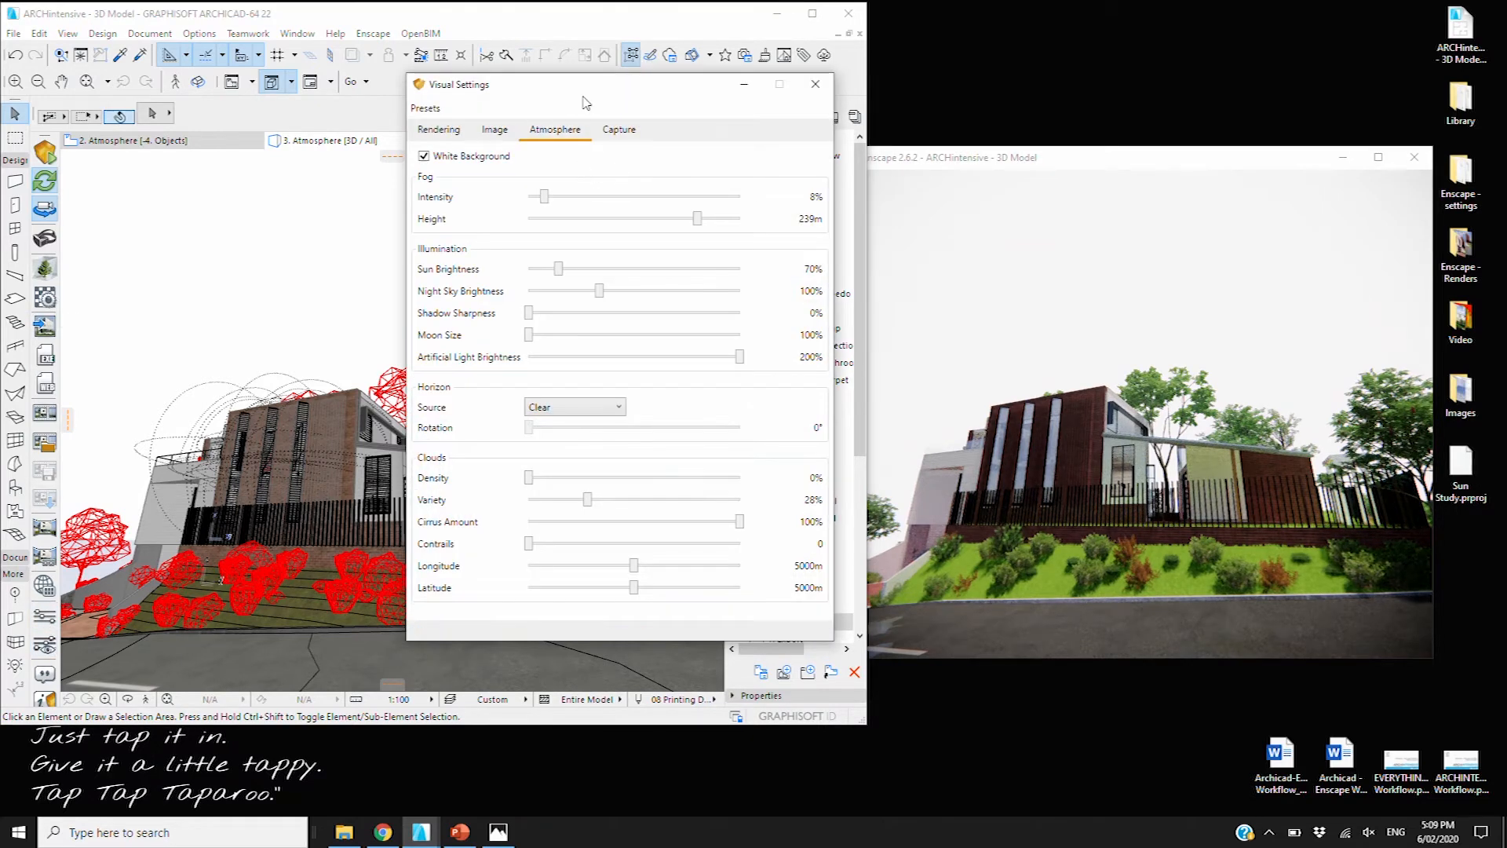
# Place the Visual Settings window beside the restored Enscape preview
pyautogui.moveTo(576, 101); pyautogui.dragTo(691, 100)
pyautogui.moveTo(766, 86); pyautogui.dragTo(709, 83)
pyautogui.moveTo(400, 830)
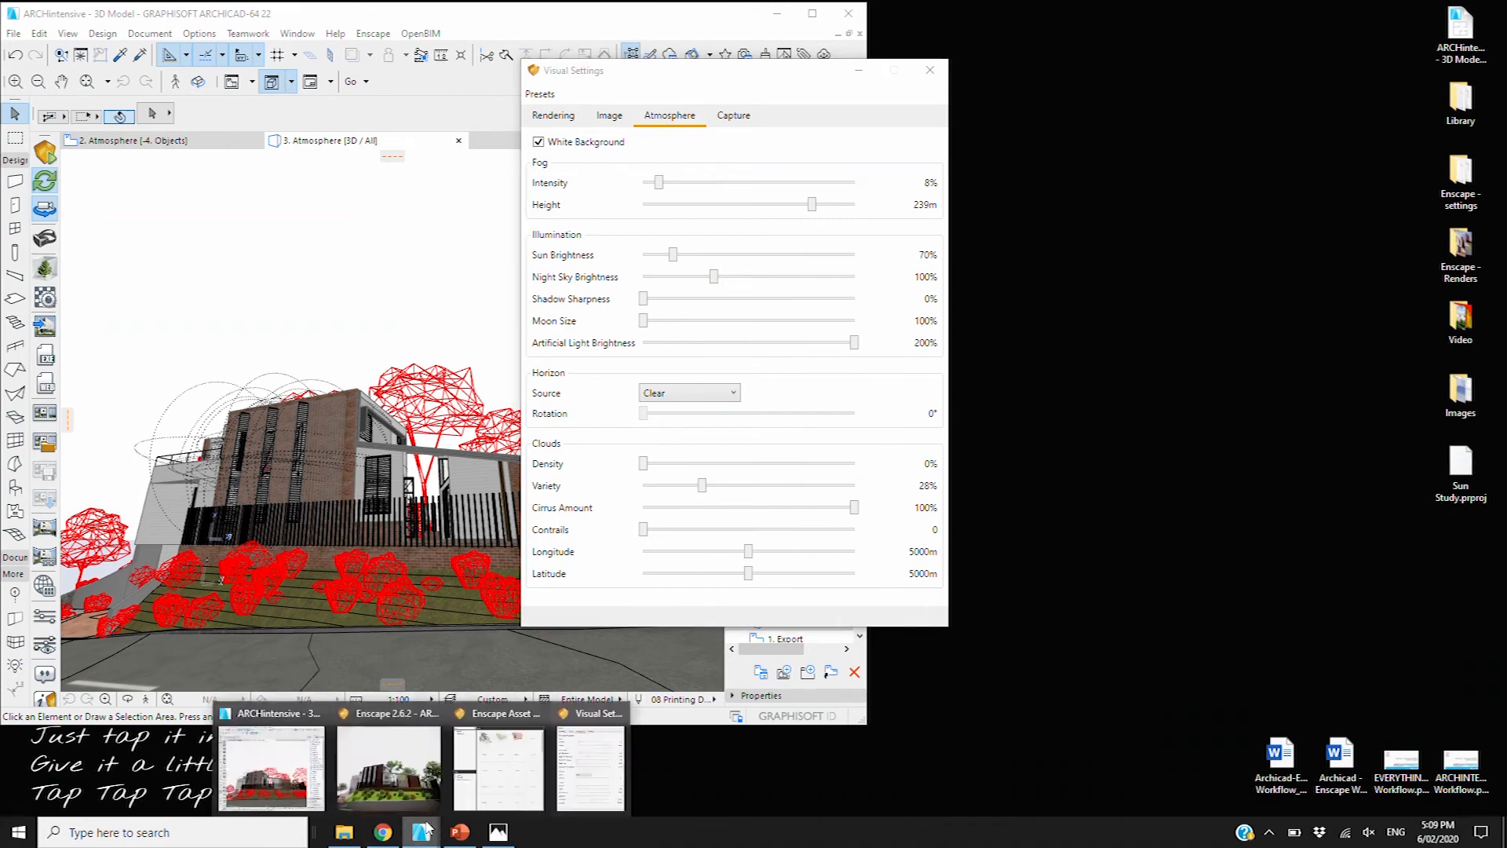
pyautogui.click(393, 796)
pyautogui.moveTo(758, 80); pyautogui.dragTo(638, 88)
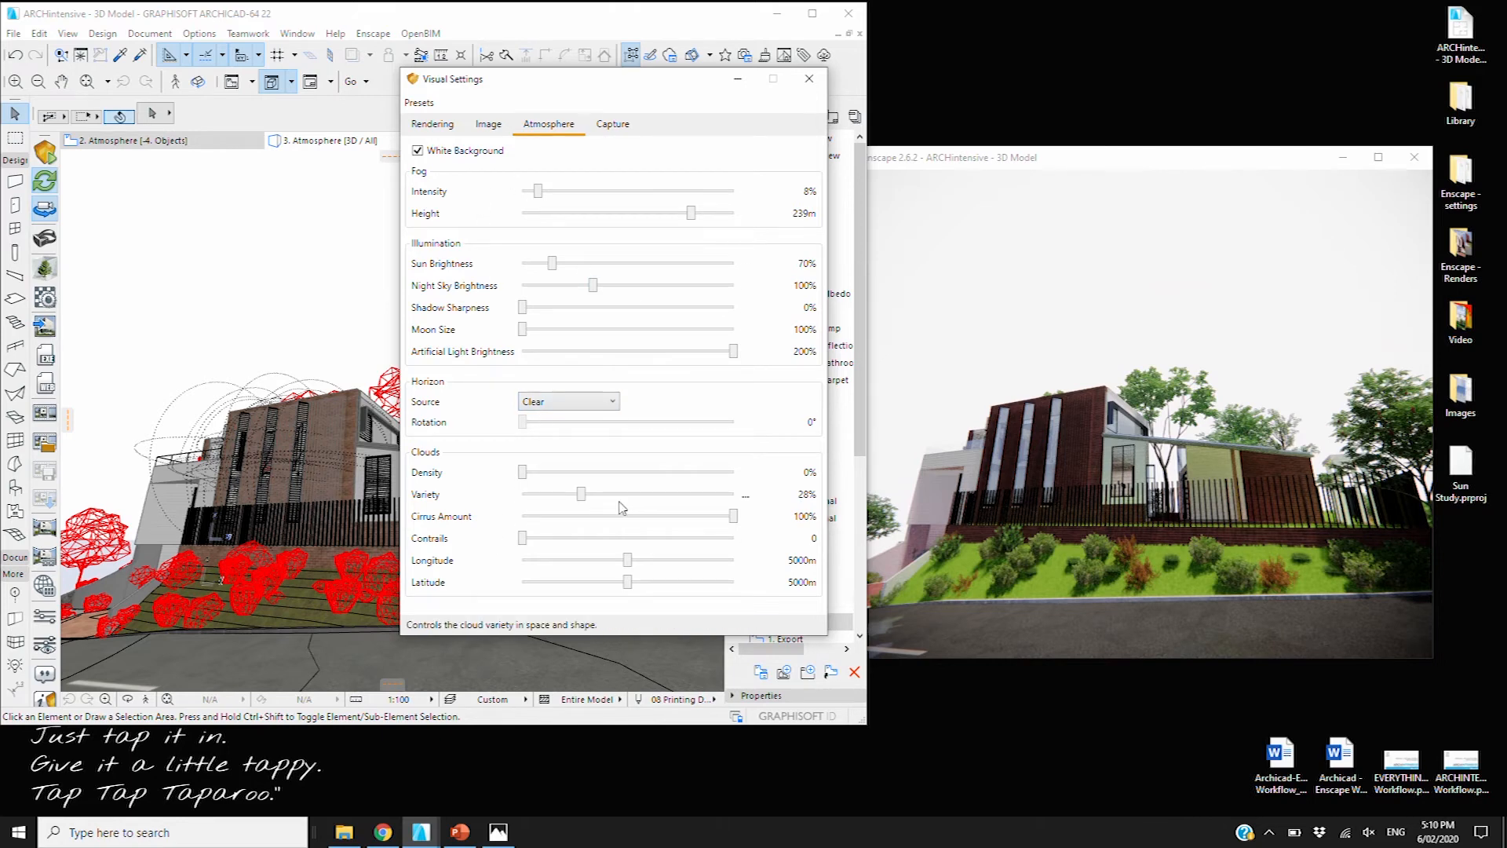
# Set cloud Variety to 12%, choose the Forest horizon, and turn off White Background
pyautogui.moveTo(582, 494); pyautogui.dragTo(548, 494)
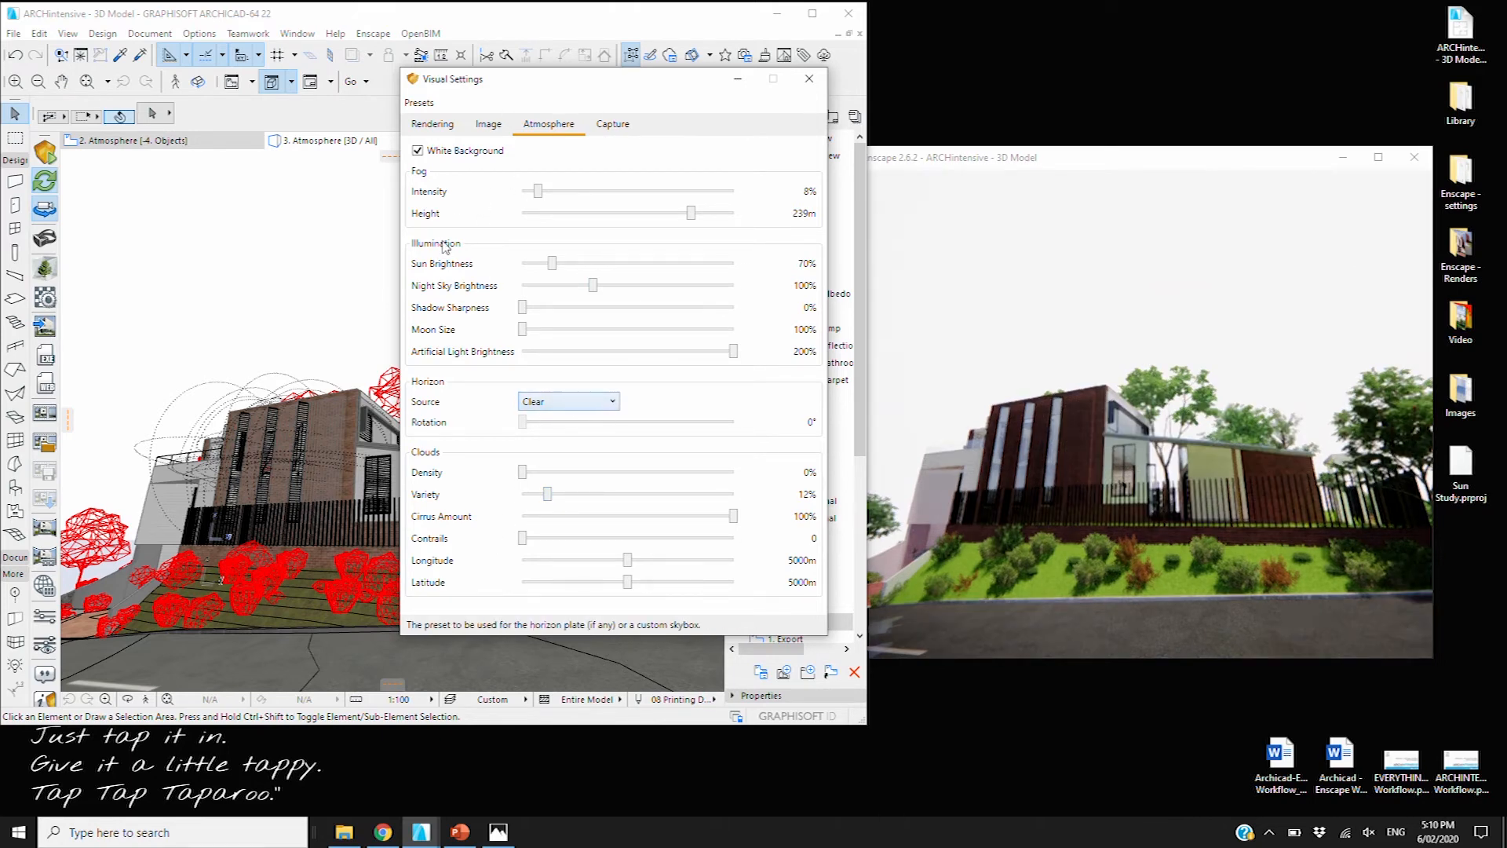
pyautogui.click(602, 409)
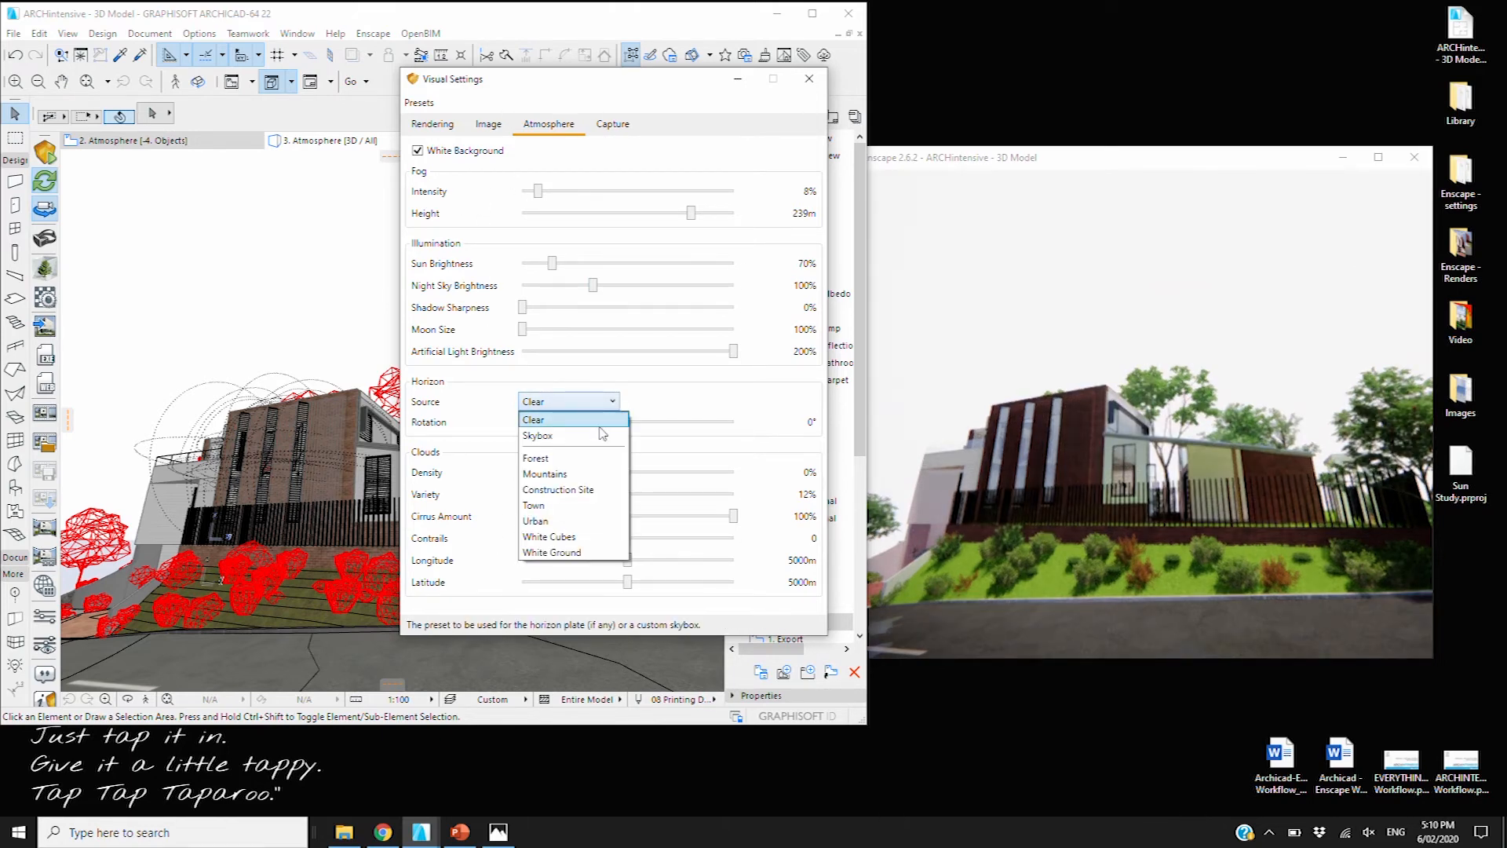
pyautogui.click(550, 459)
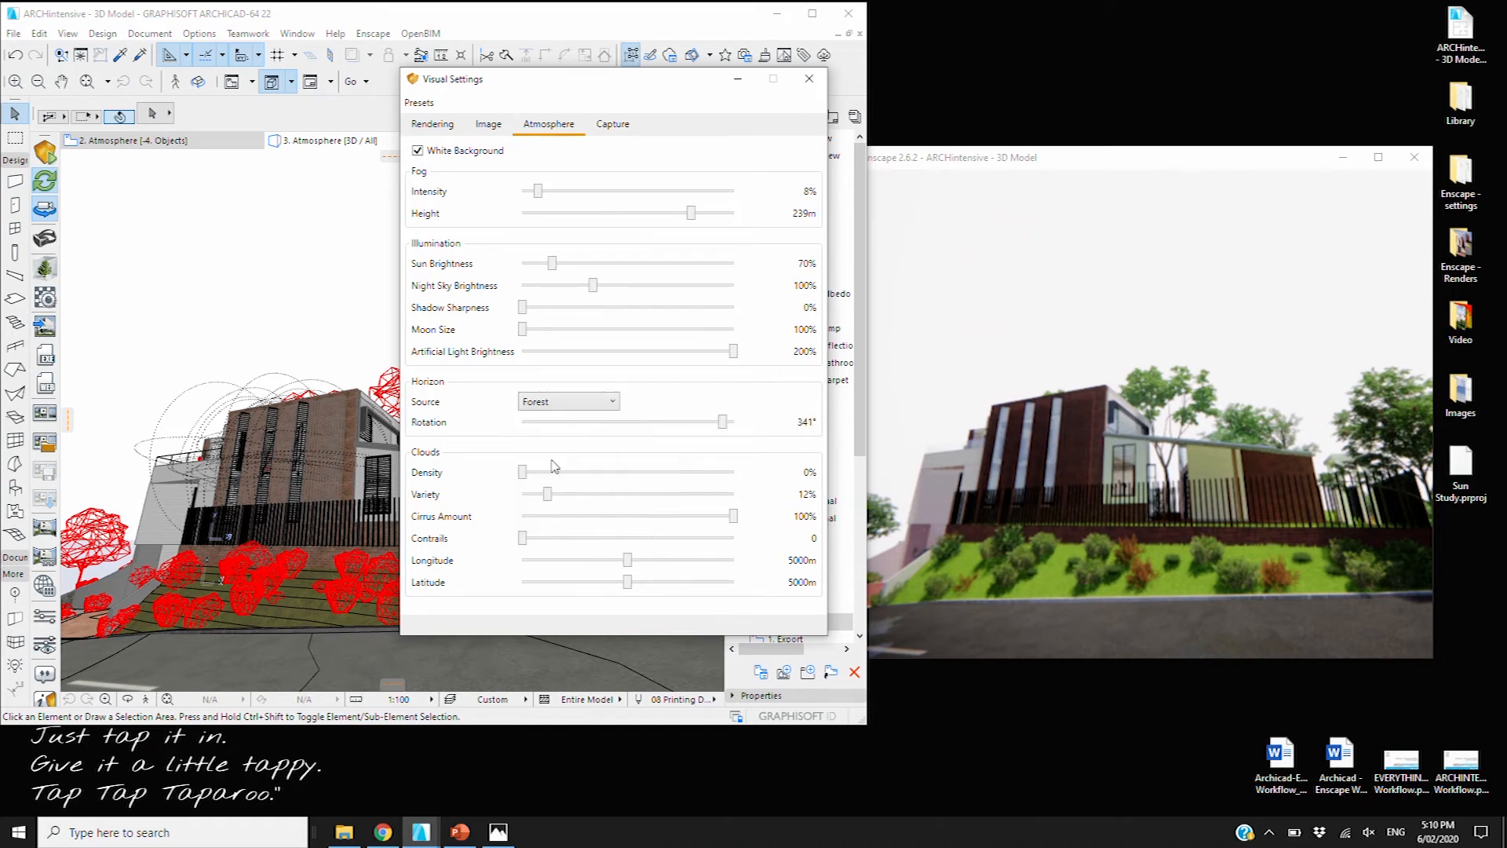
pyautogui.click(602, 405)
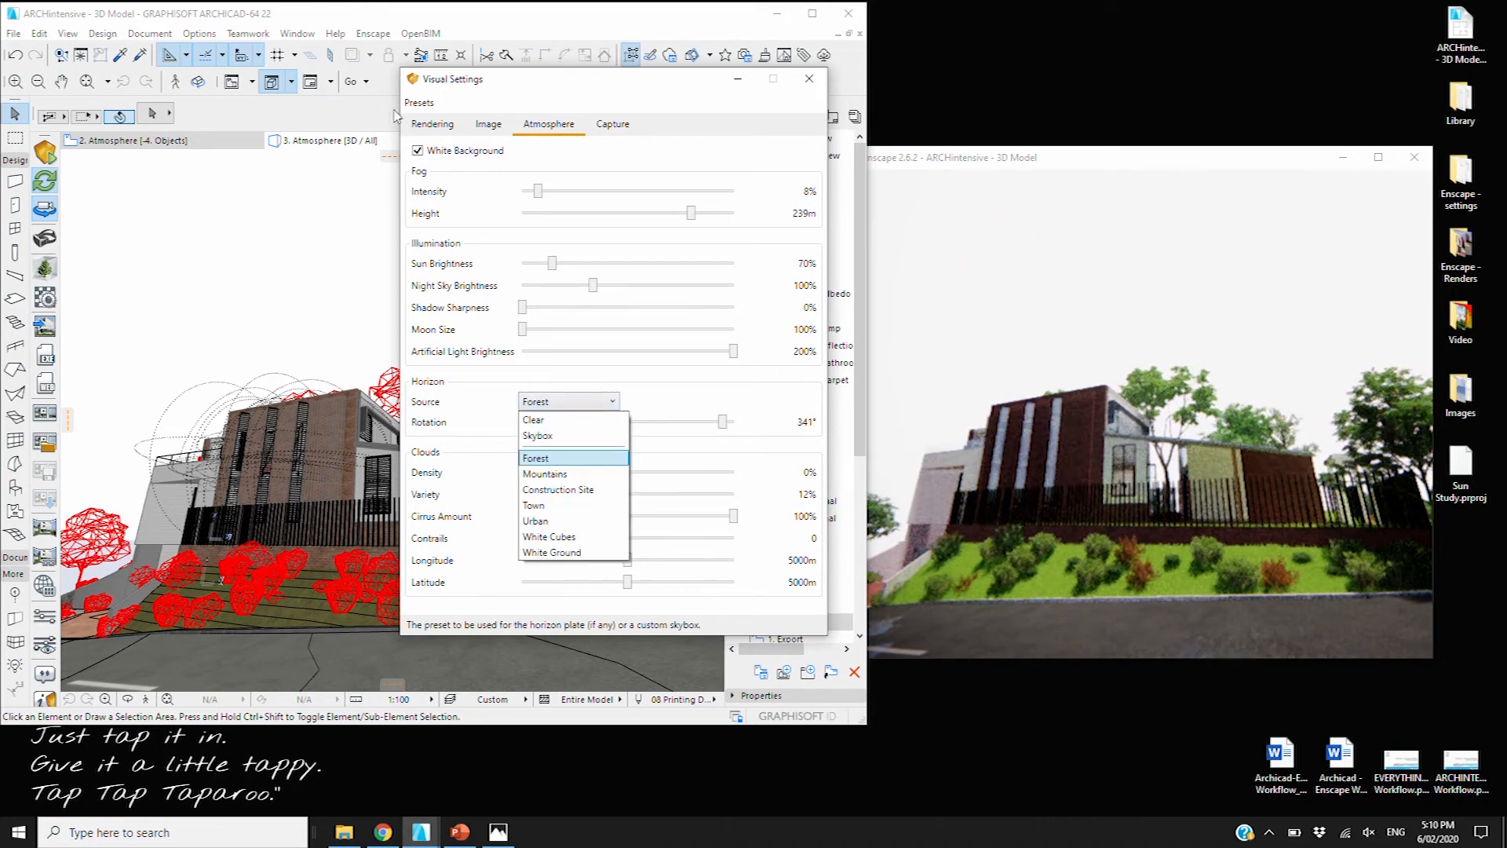
pyautogui.click(419, 153)
pyautogui.click(418, 153)
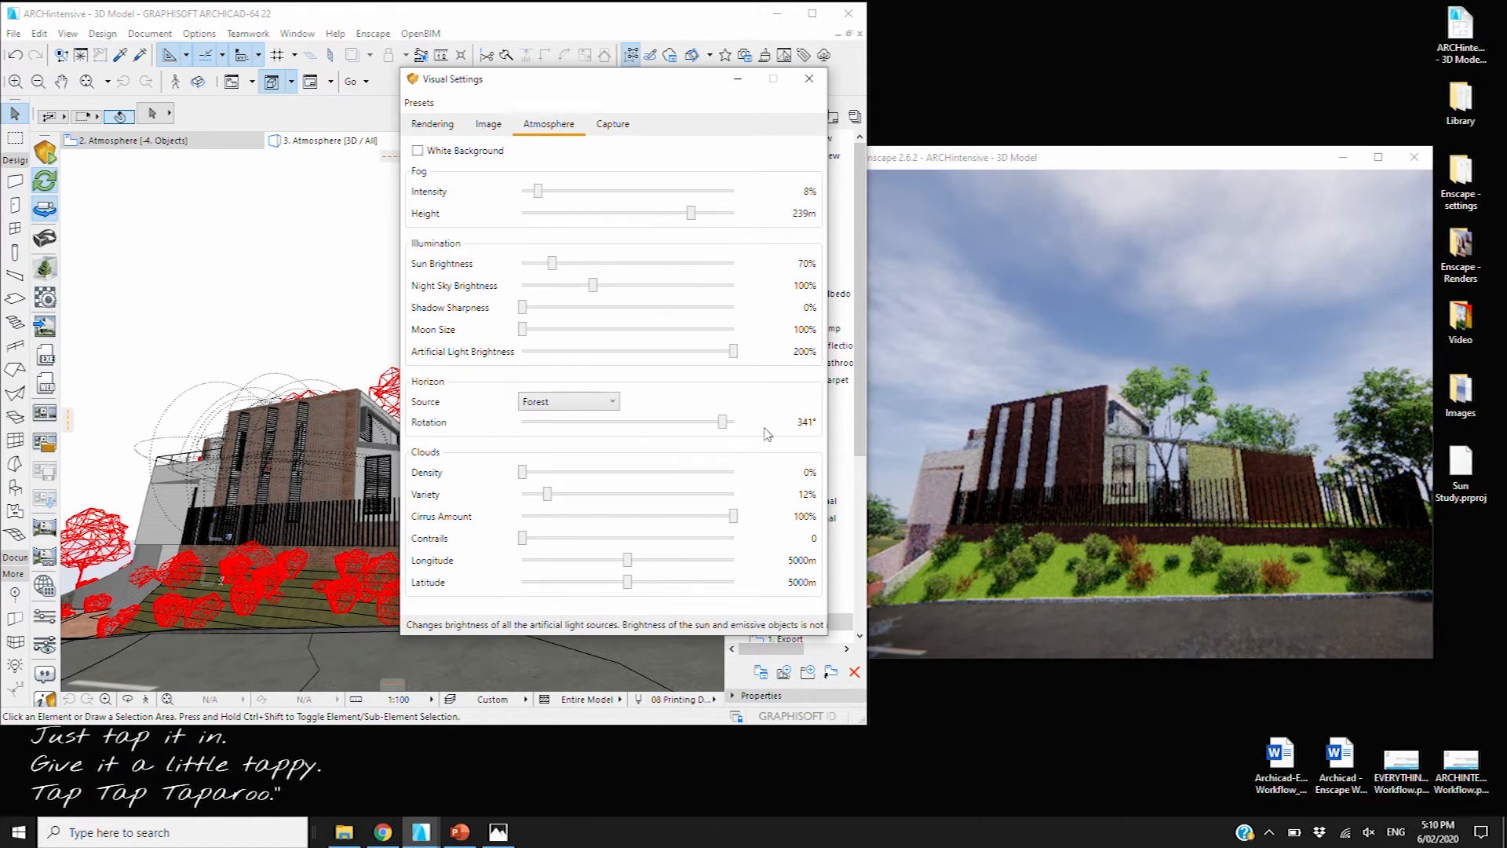
# Clear cloud variety and cirrus, then try a cloud density of about 9%
pyautogui.moveTo(547, 494); pyautogui.dragTo(523, 493)
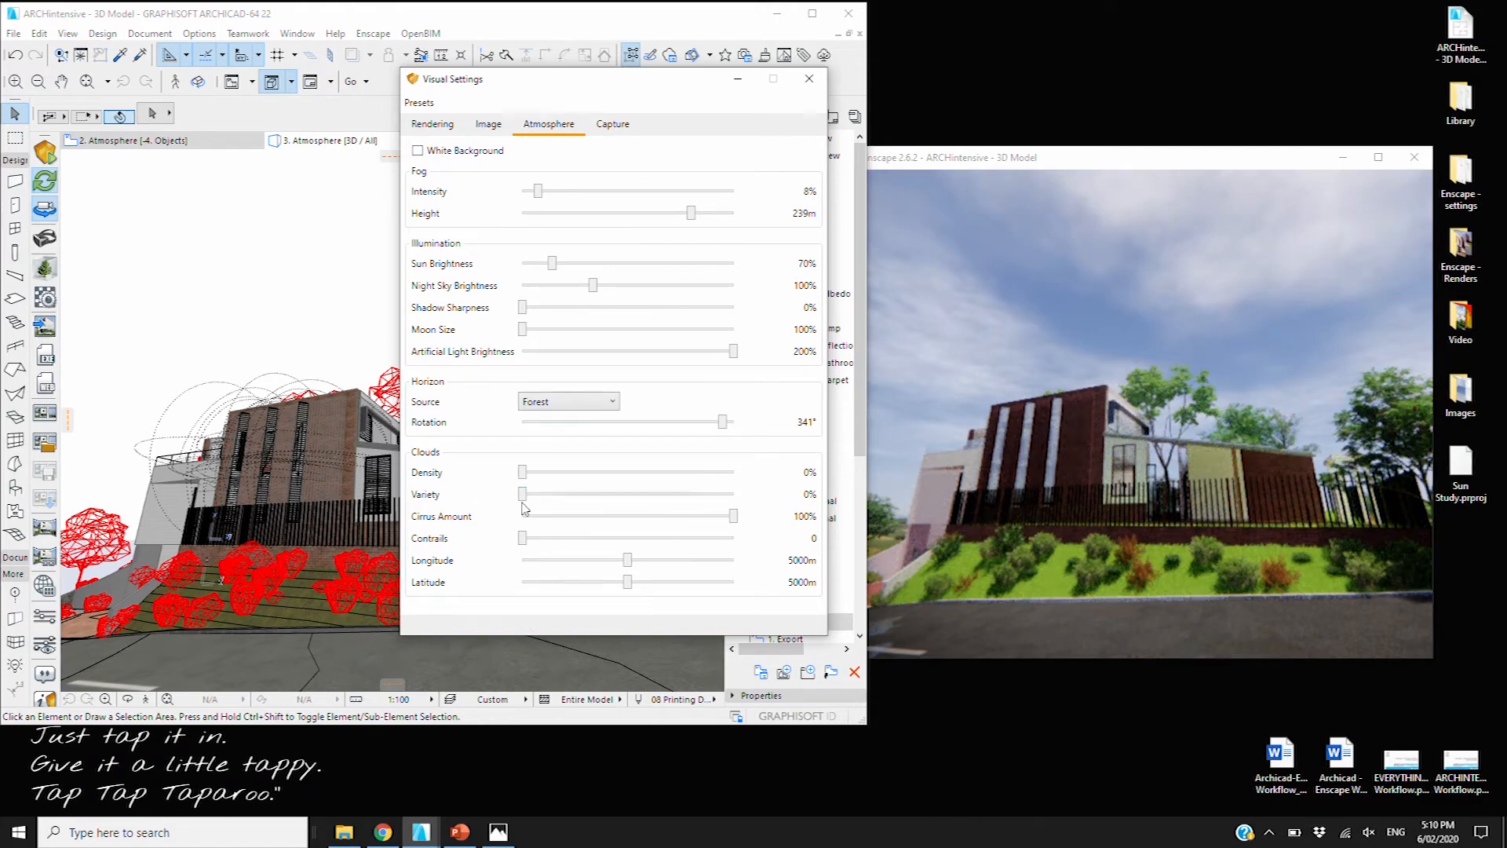
pyautogui.moveTo(733, 516); pyautogui.dragTo(522, 516)
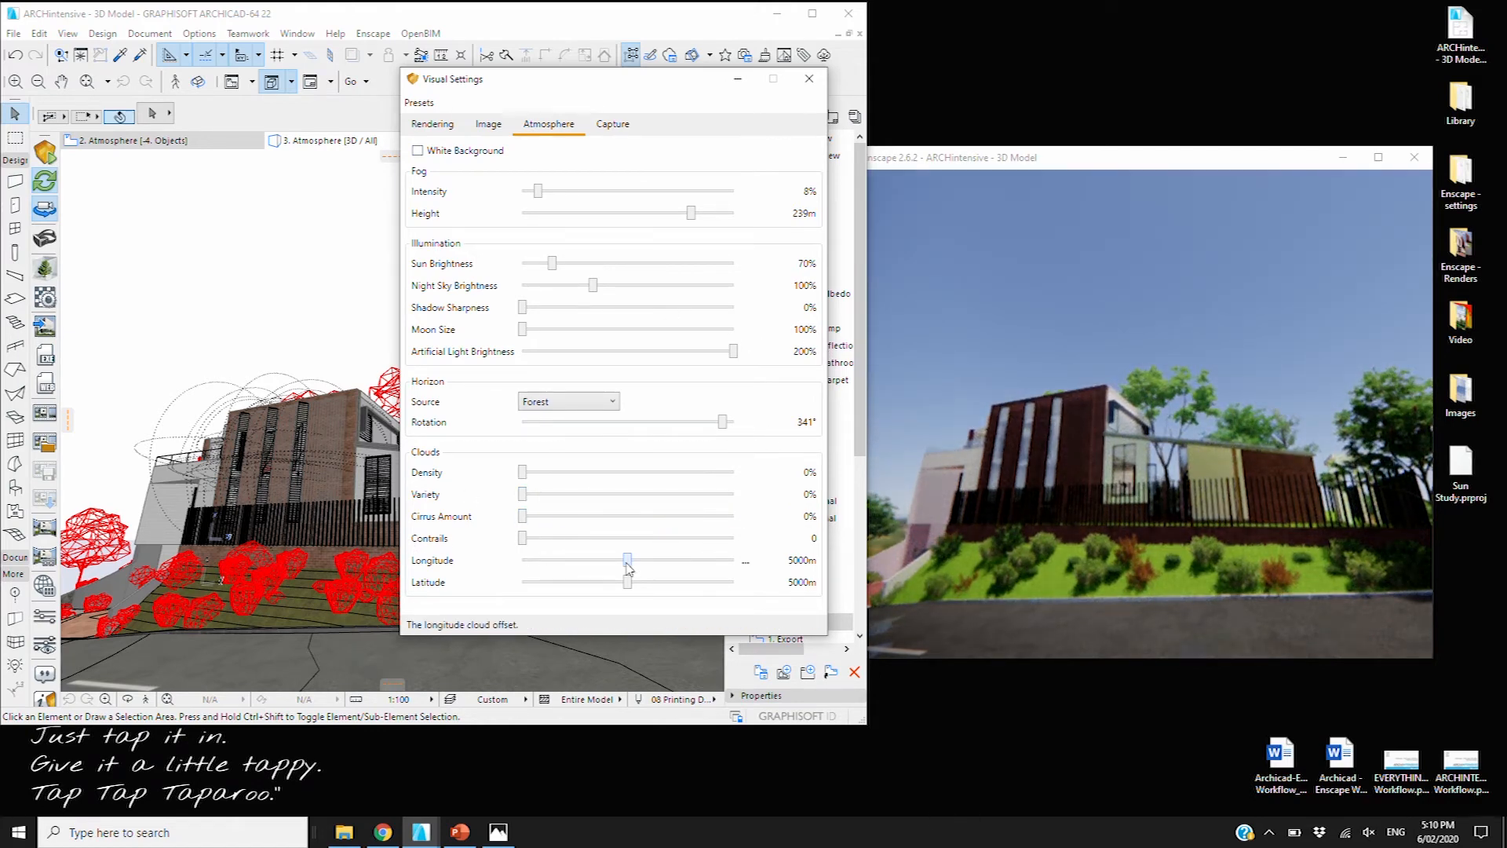
pyautogui.moveTo(524, 474)
pyautogui.mouseDown()
pyautogui.moveTo(717, 474)
pyautogui.moveTo(729, 489)
pyautogui.moveTo(521, 476)
pyautogui.mouseUp()
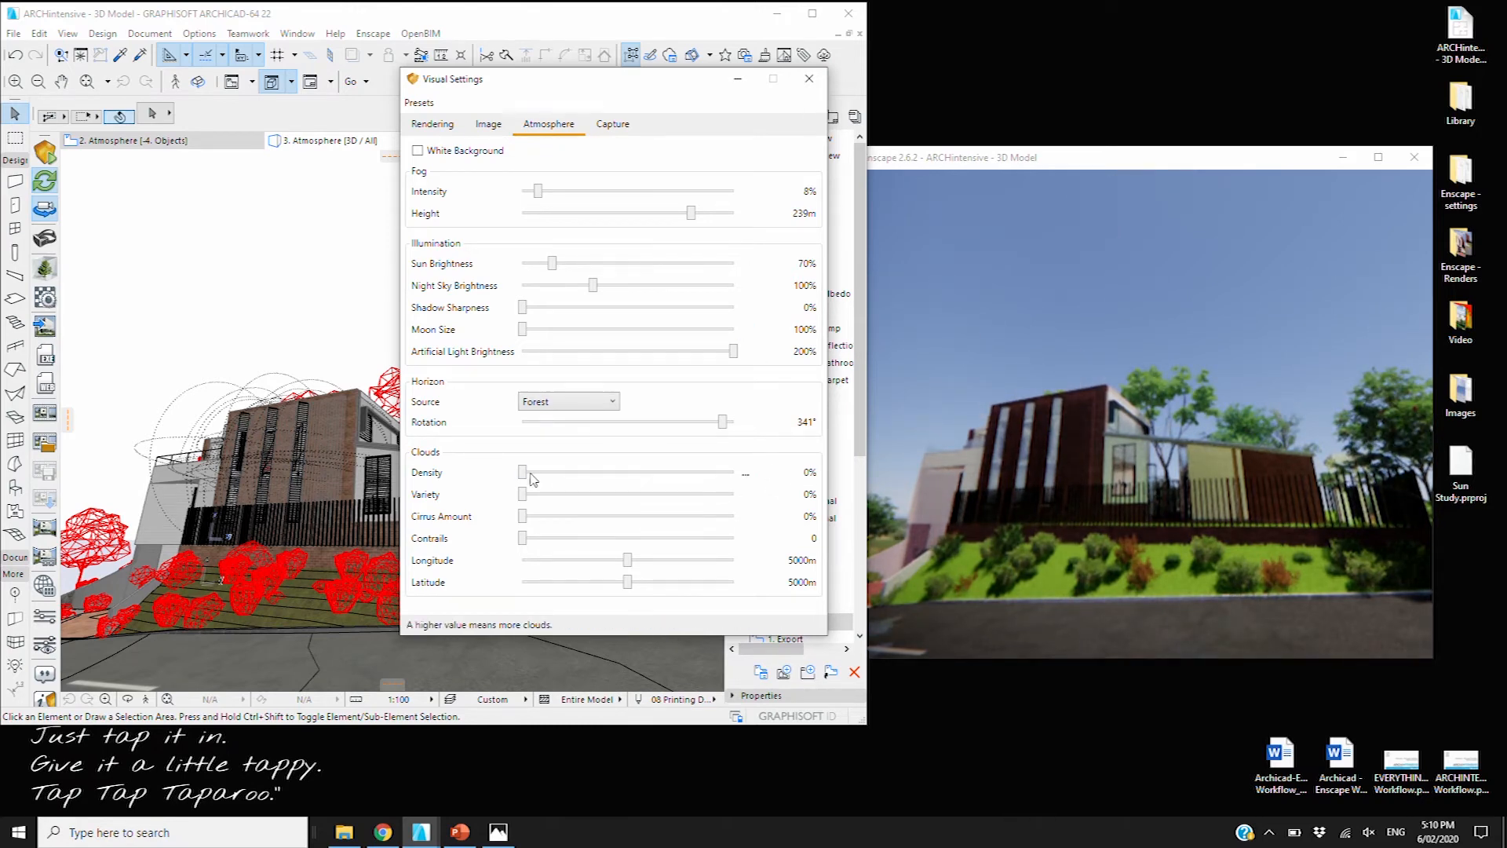
pyautogui.moveTo(526, 474)
pyautogui.mouseDown()
pyautogui.moveTo(547, 476)
pyautogui.moveTo(523, 473)
pyautogui.mouseUp()
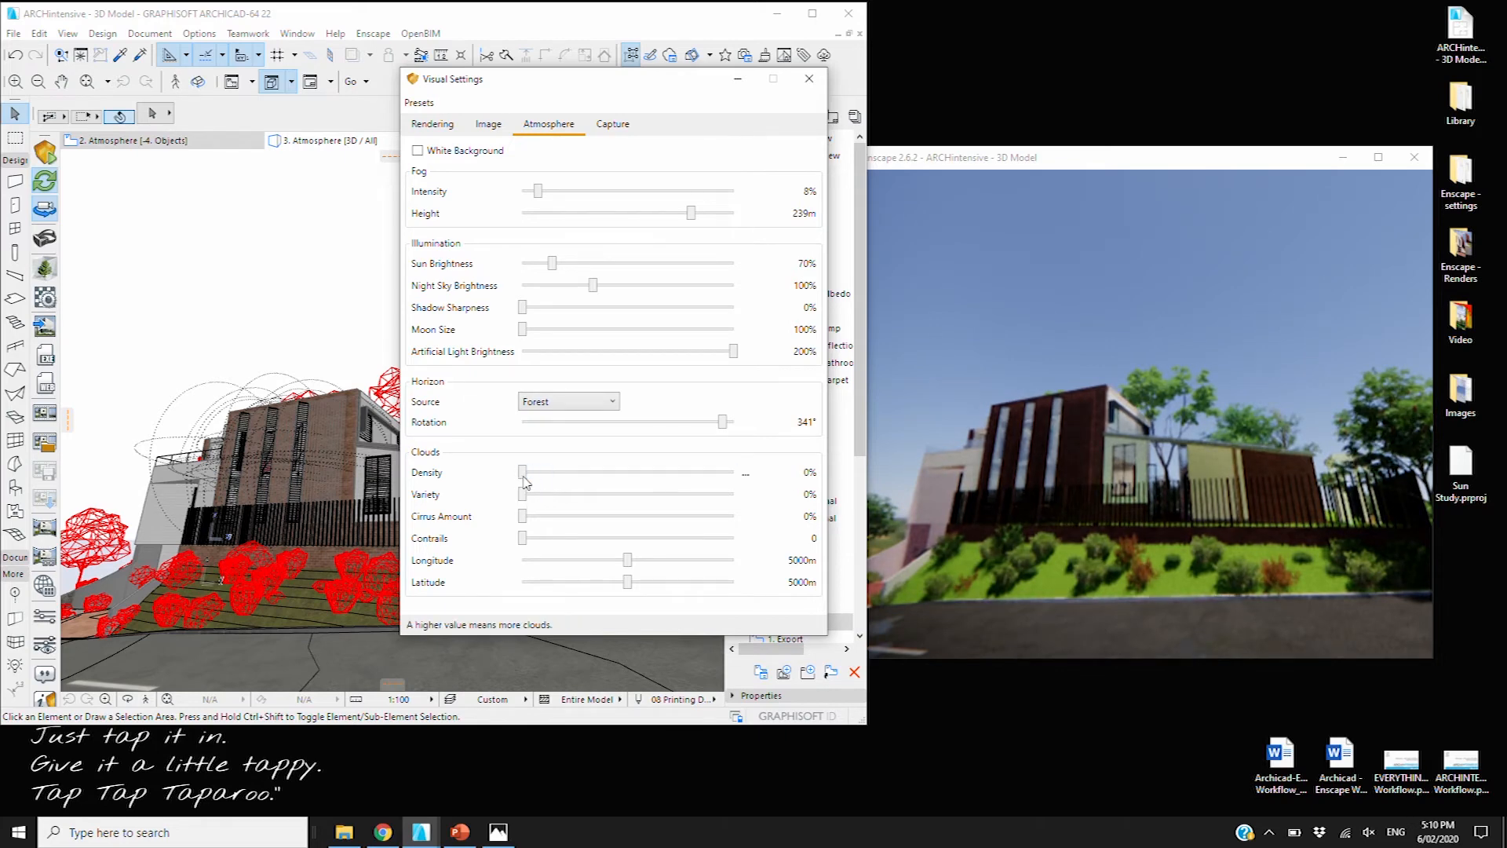
pyautogui.click(566, 471)
pyautogui.click(568, 474)
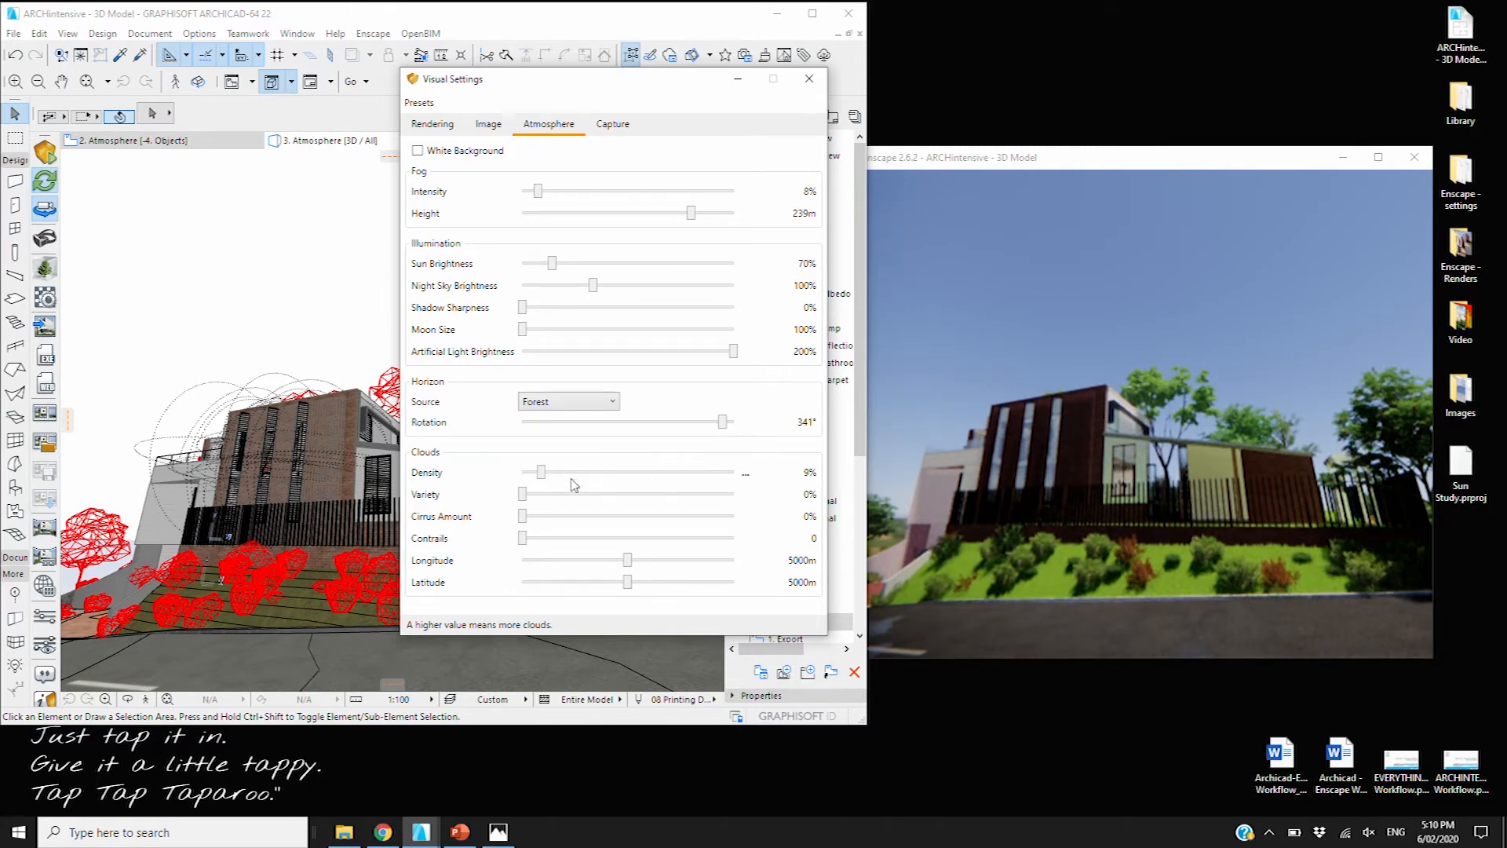
# Raise cloud Variety to 14%, add some cirrus, and set Contrails to 7
pyautogui.click(580, 502)
pyautogui.click(580, 503)
pyautogui.click(580, 503)
pyautogui.click(582, 503)
pyautogui.click(581, 498)
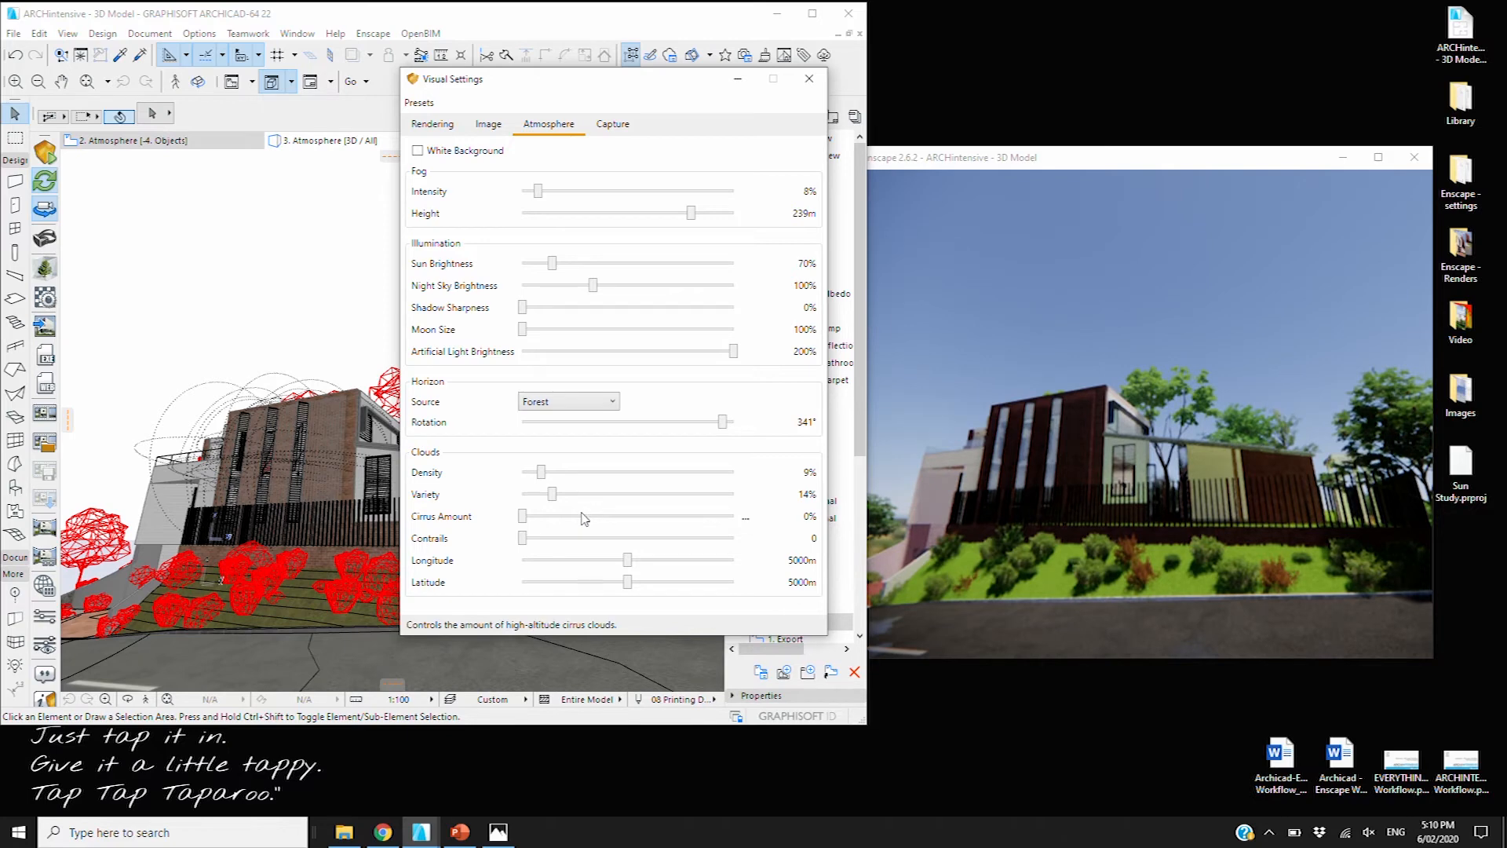
pyautogui.click(583, 518)
pyautogui.click(584, 518)
pyautogui.click(583, 517)
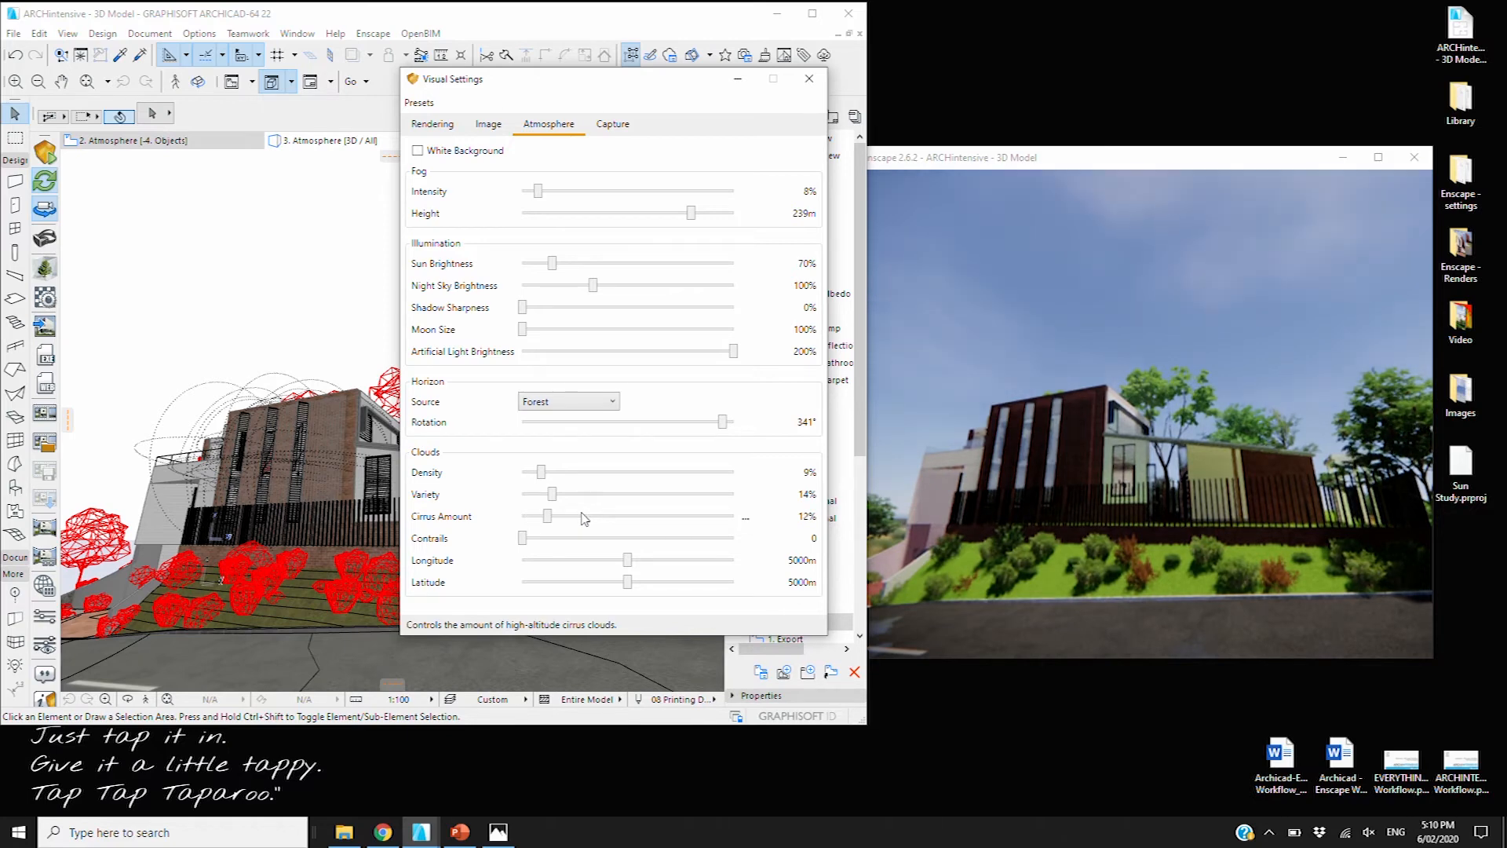
pyautogui.click(549, 538)
pyautogui.click(574, 540)
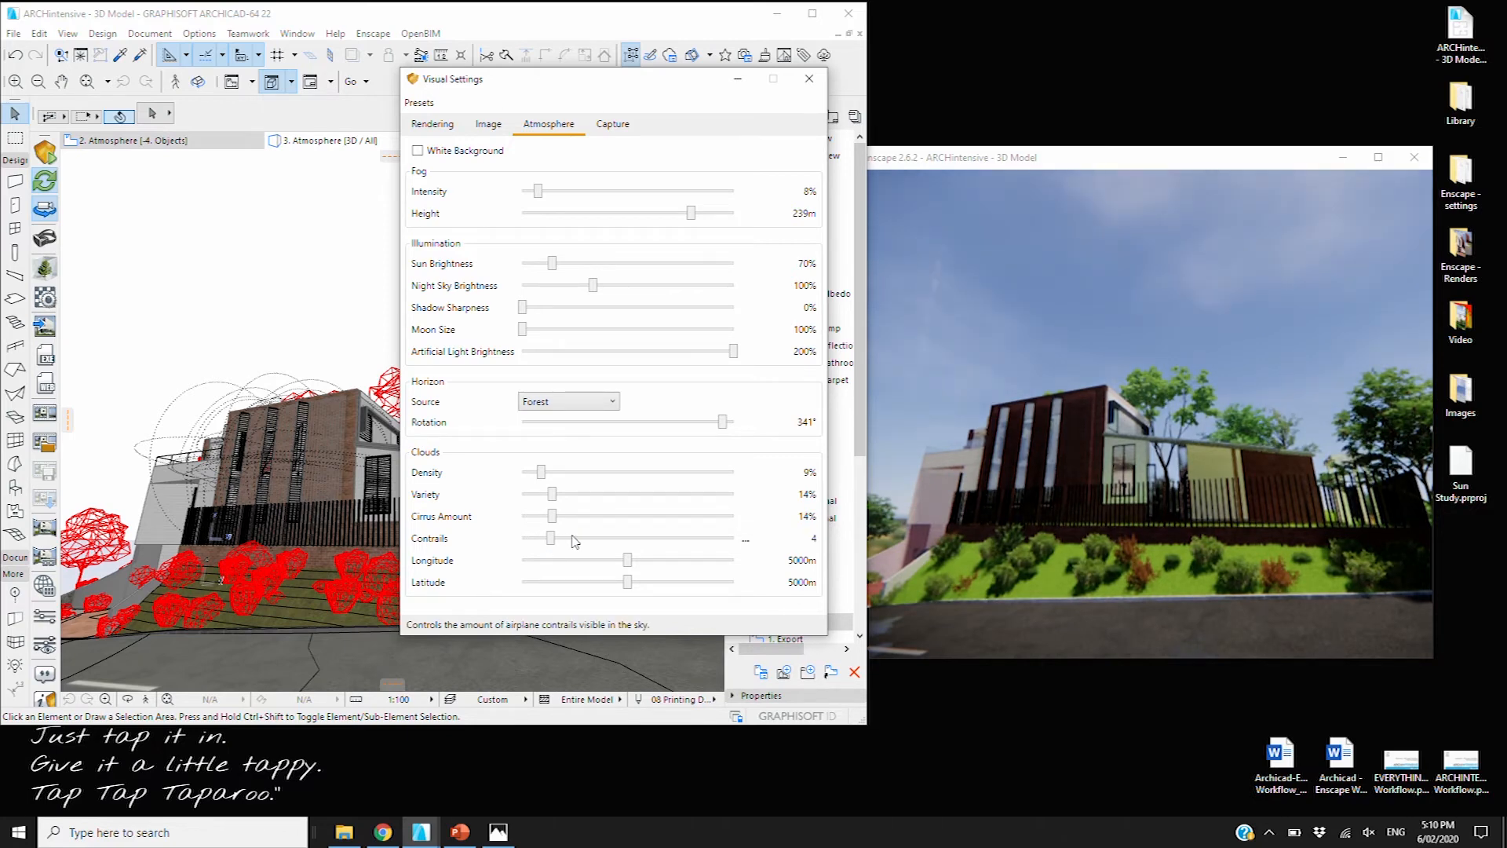
pyautogui.click(590, 539)
pyautogui.click(591, 539)
pyautogui.click(590, 539)
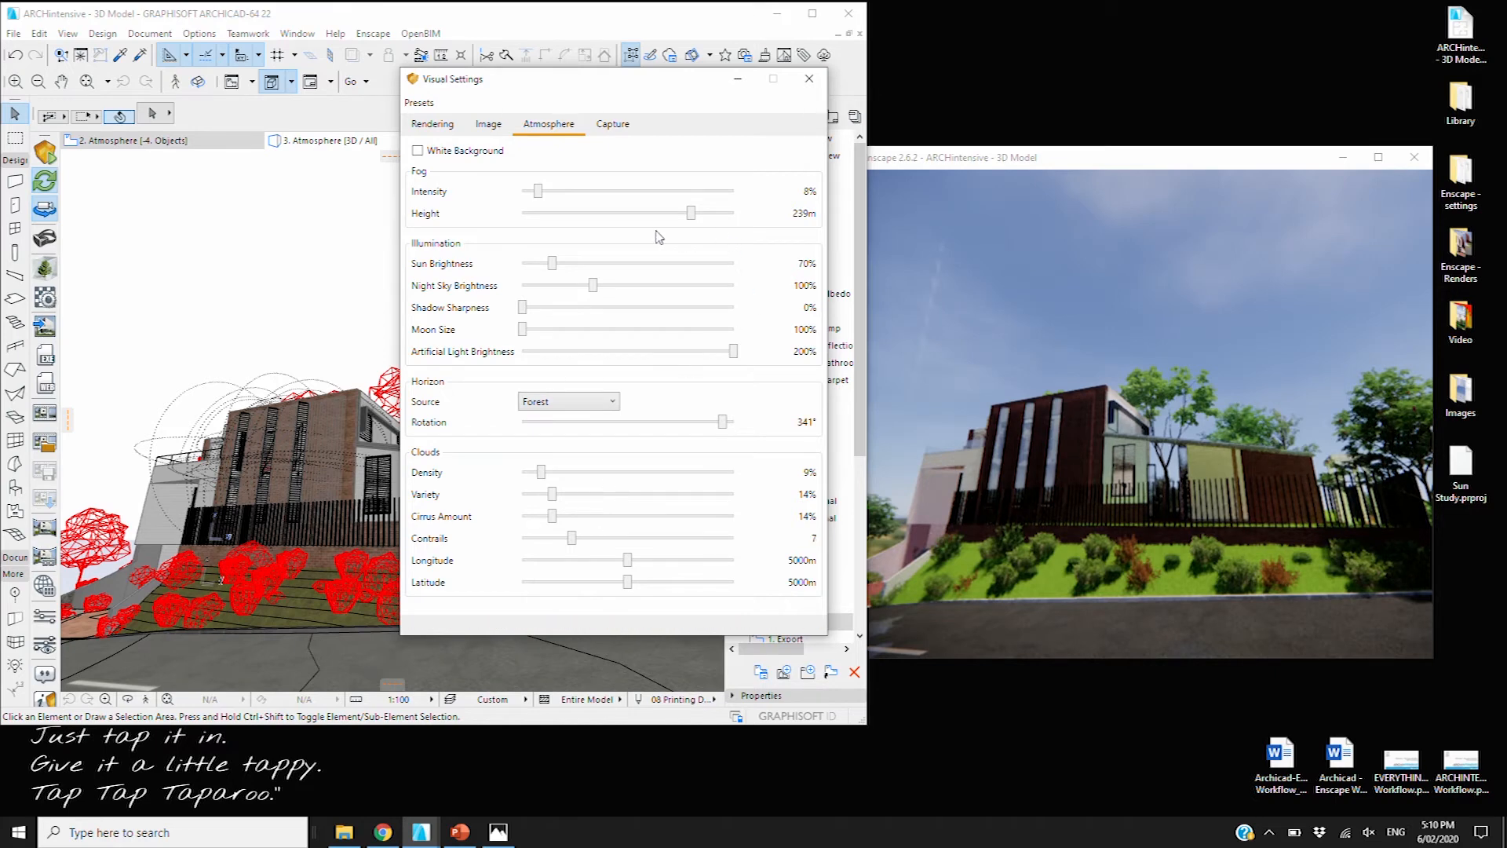
# Set Fog Intensity 13%, Fog Height 235m, Sun Brightness 95%, and cloud Density 0%
pyautogui.click(599, 196)
pyautogui.click(599, 196)
pyautogui.click(598, 197)
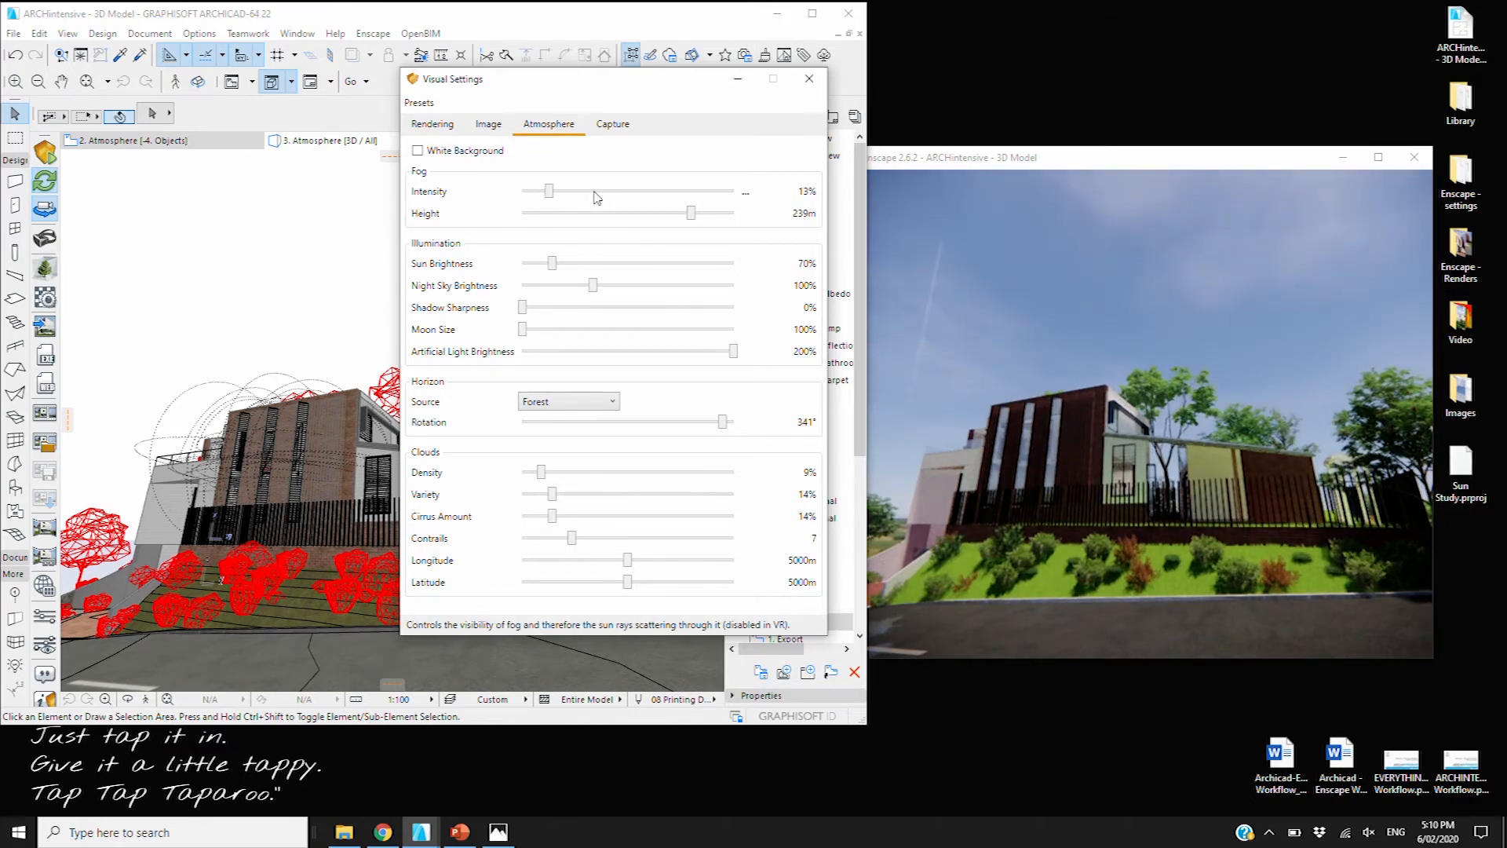
pyautogui.click(604, 220)
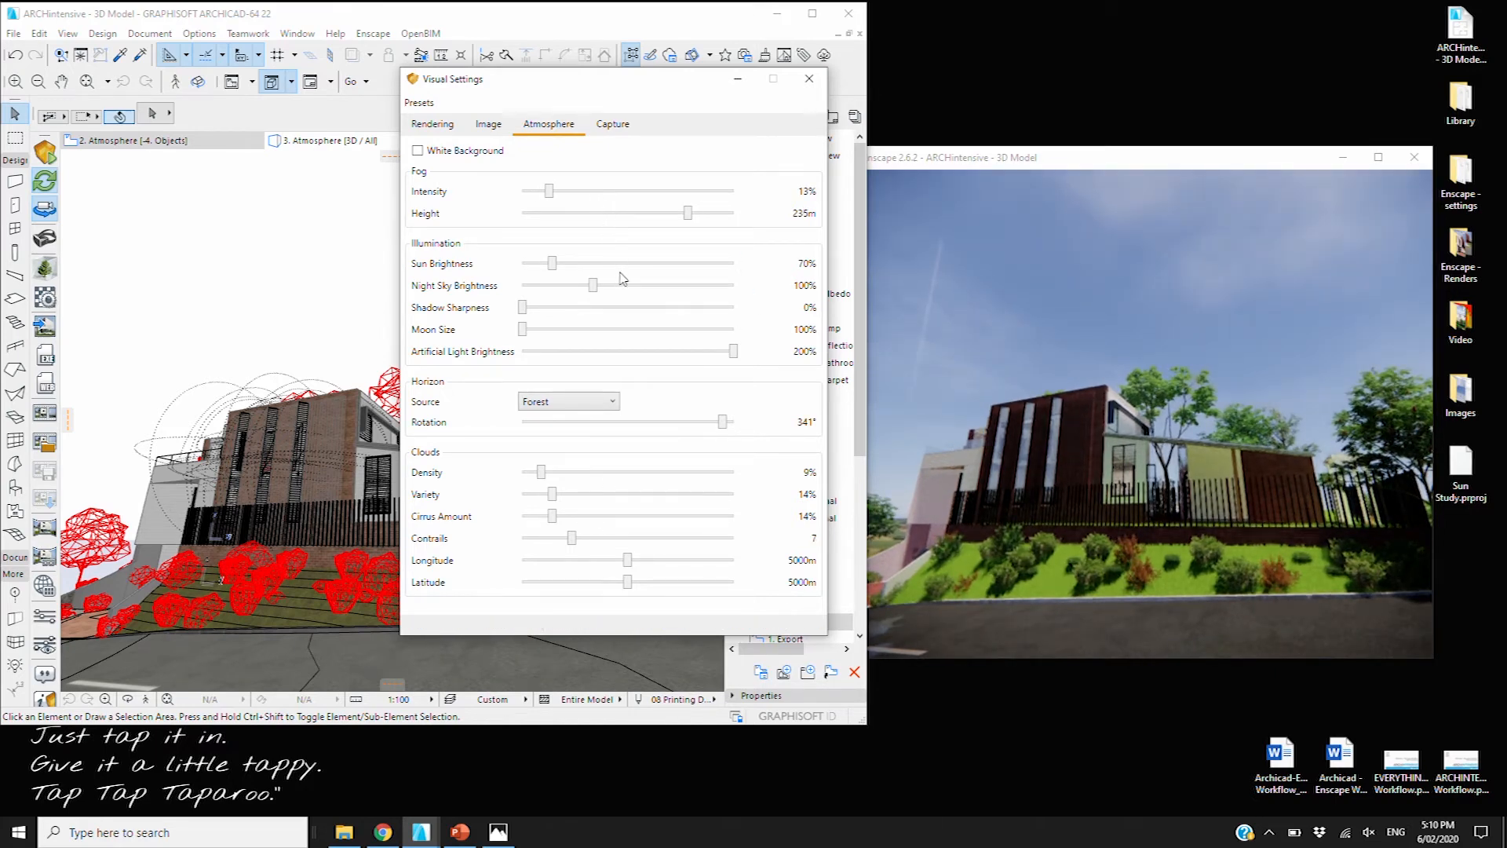
pyautogui.click(624, 263)
pyautogui.click(625, 263)
pyautogui.click(626, 264)
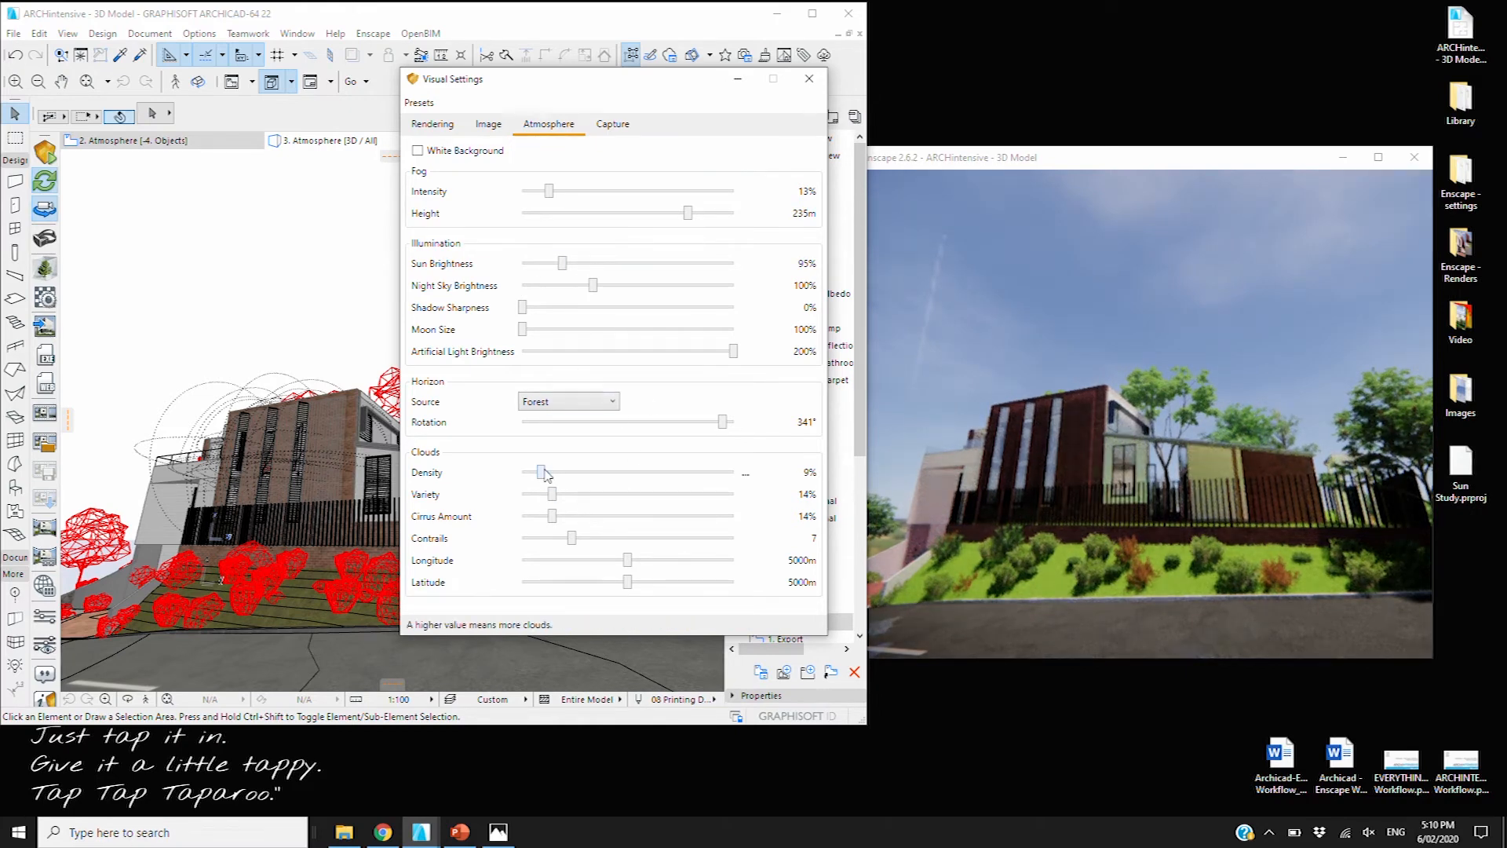
pyautogui.moveTo(541, 472); pyautogui.dragTo(493, 487)
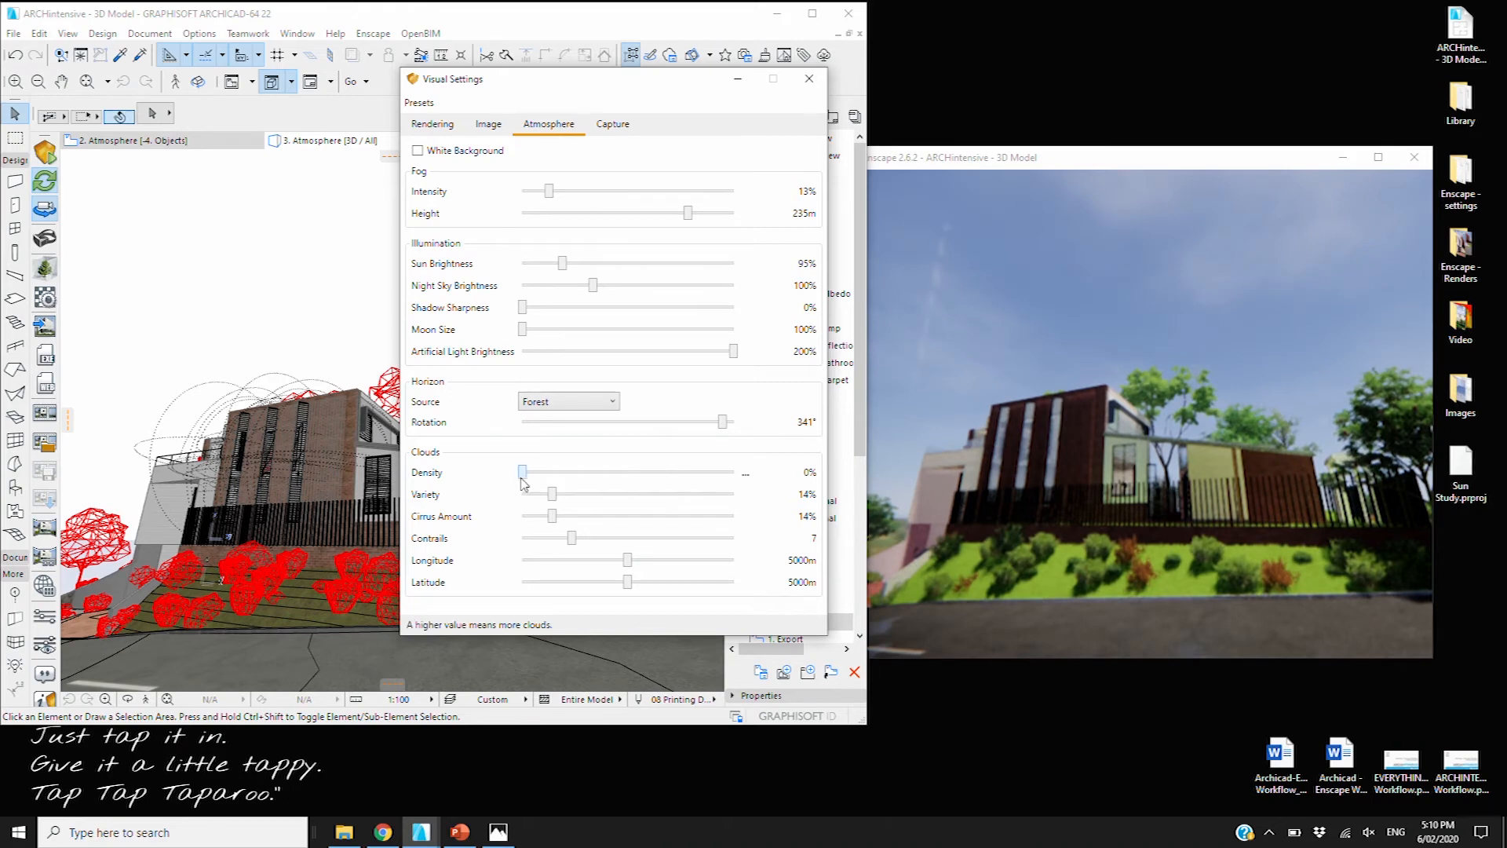
# Turn Cirrus Amount up to 100% and return cloud Density to 0%
pyautogui.moveTo(543, 475); pyautogui.dragTo(665, 507)
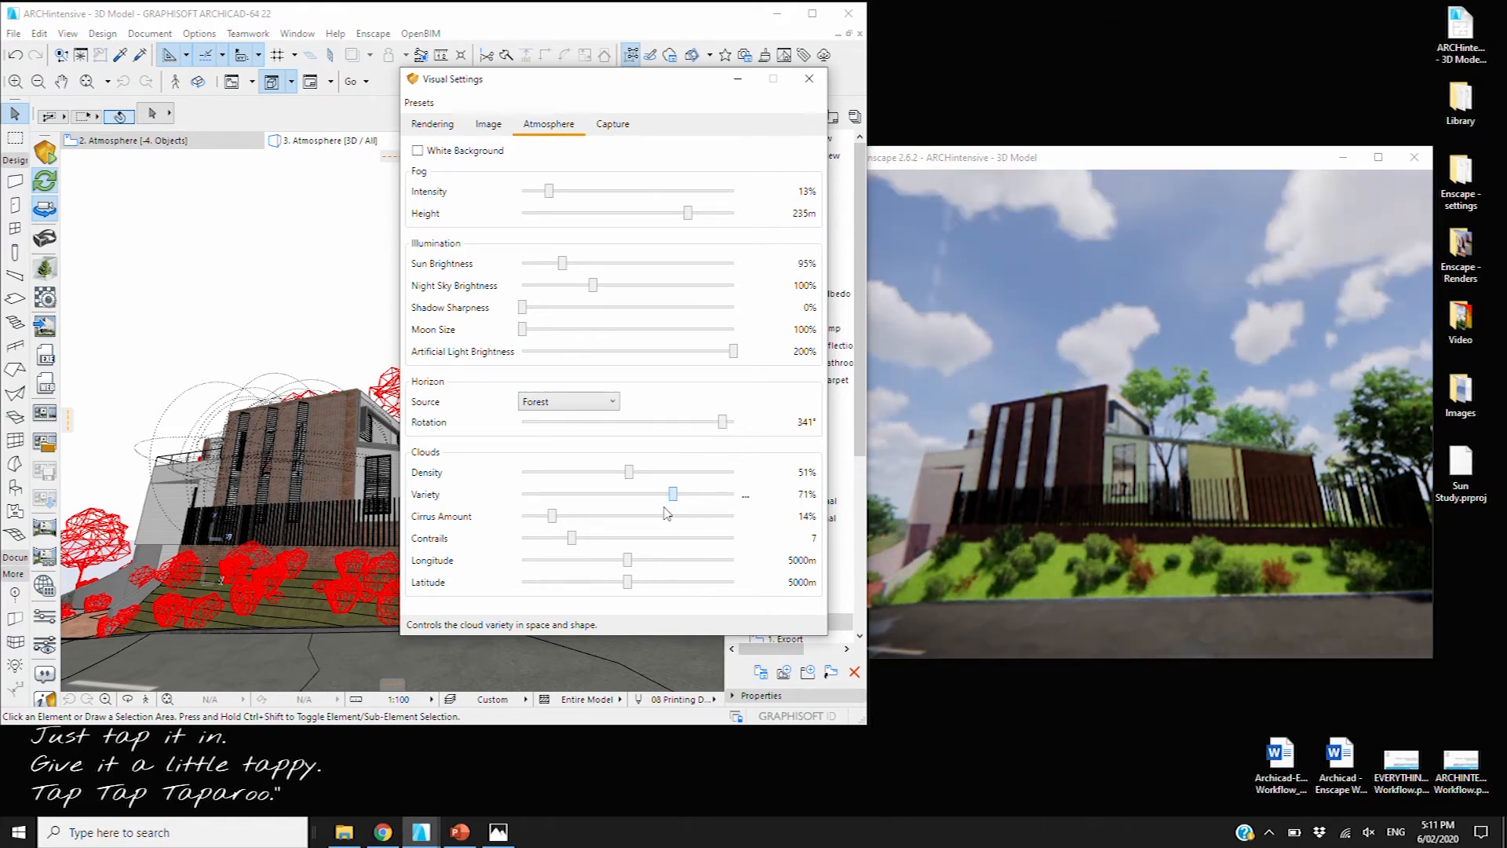
pyautogui.moveTo(558, 520); pyautogui.dragTo(742, 518)
pyautogui.moveTo(629, 472); pyautogui.dragTo(523, 474)
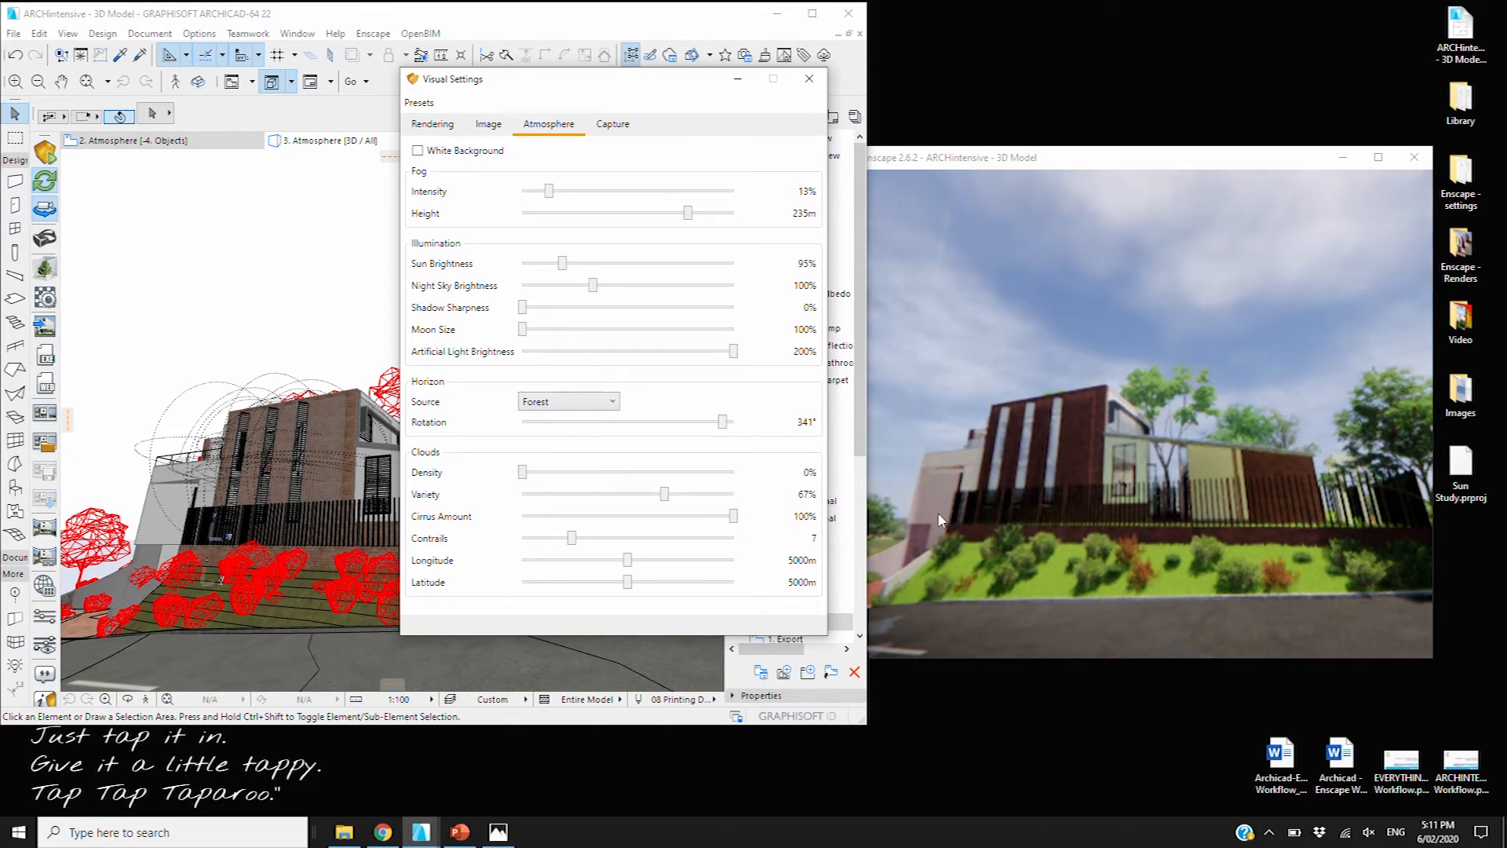
# Set Contrails to 27, cloud Longitude to 8086m and Latitude to 6673m
pyautogui.click(569, 540)
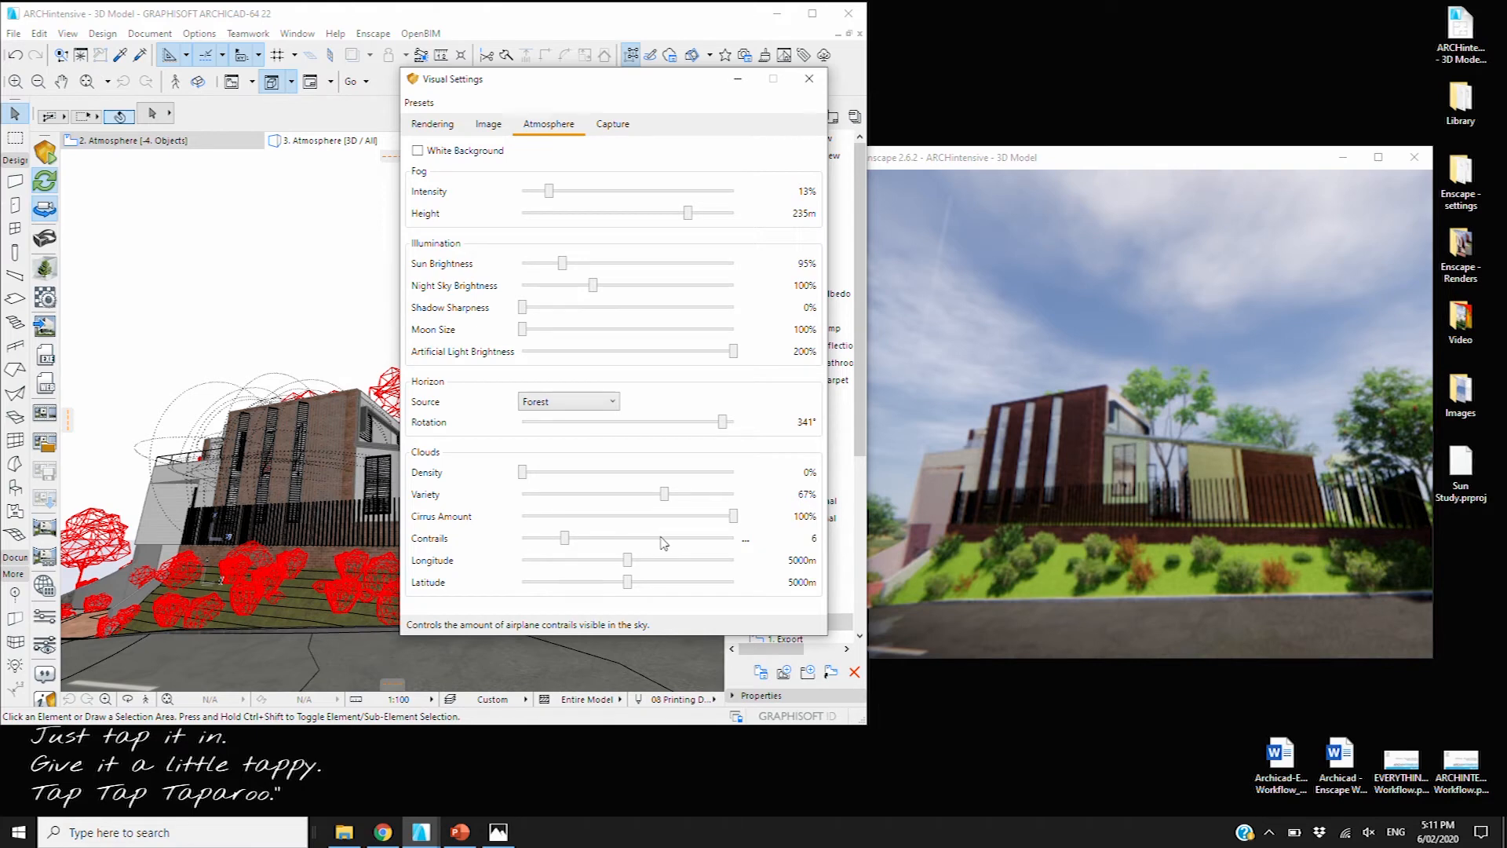
pyautogui.click(680, 542)
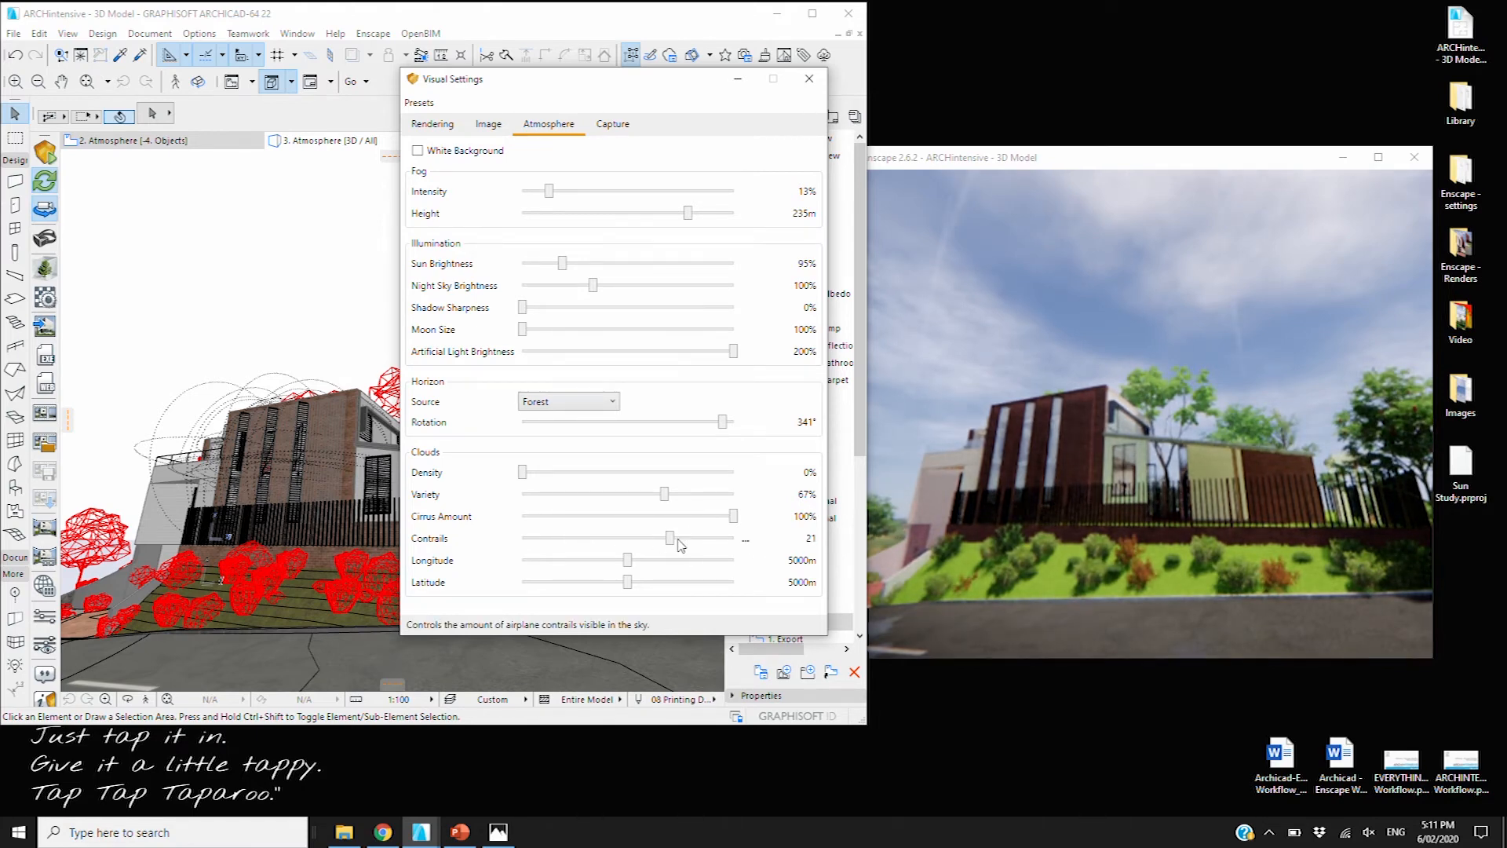
pyautogui.moveTo(673, 541); pyautogui.dragTo(714, 540)
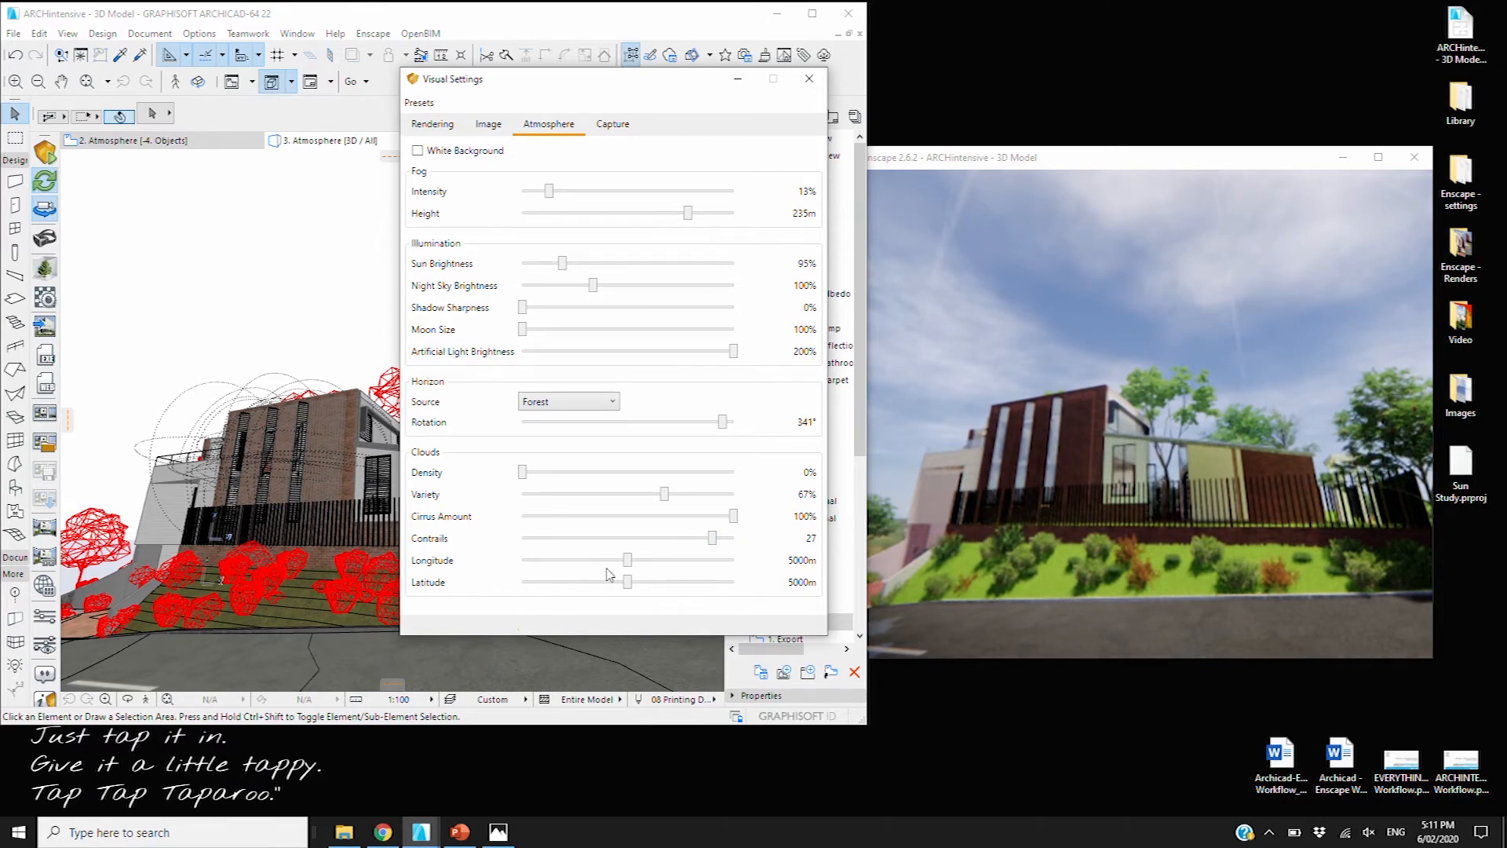
pyautogui.moveTo(632, 563); pyautogui.dragTo(693, 563)
pyautogui.moveTo(627, 583); pyautogui.dragTo(665, 585)
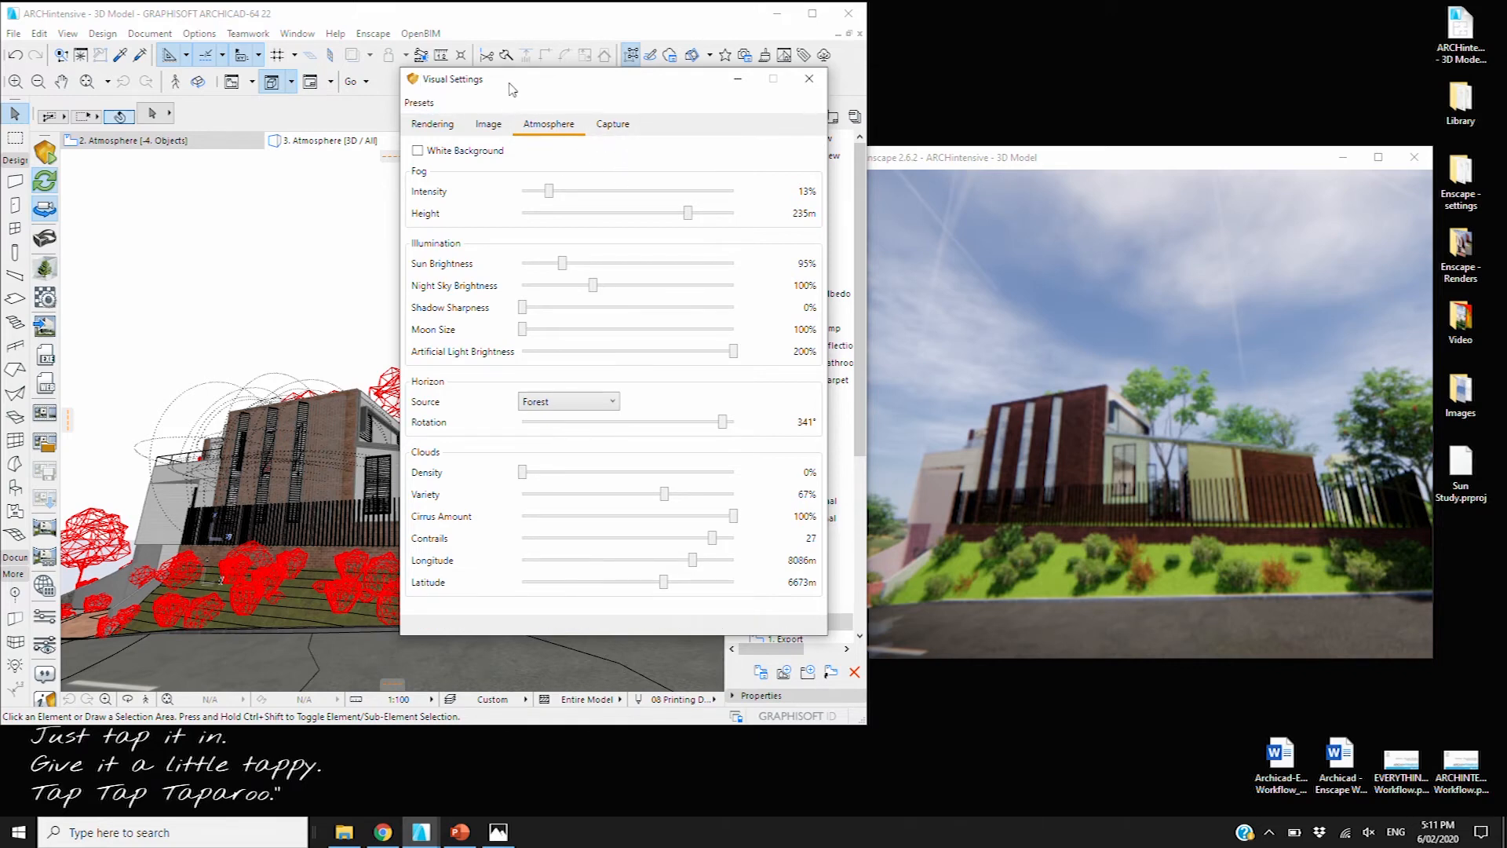
pyautogui.moveTo(511, 86); pyautogui.dragTo(546, 86)
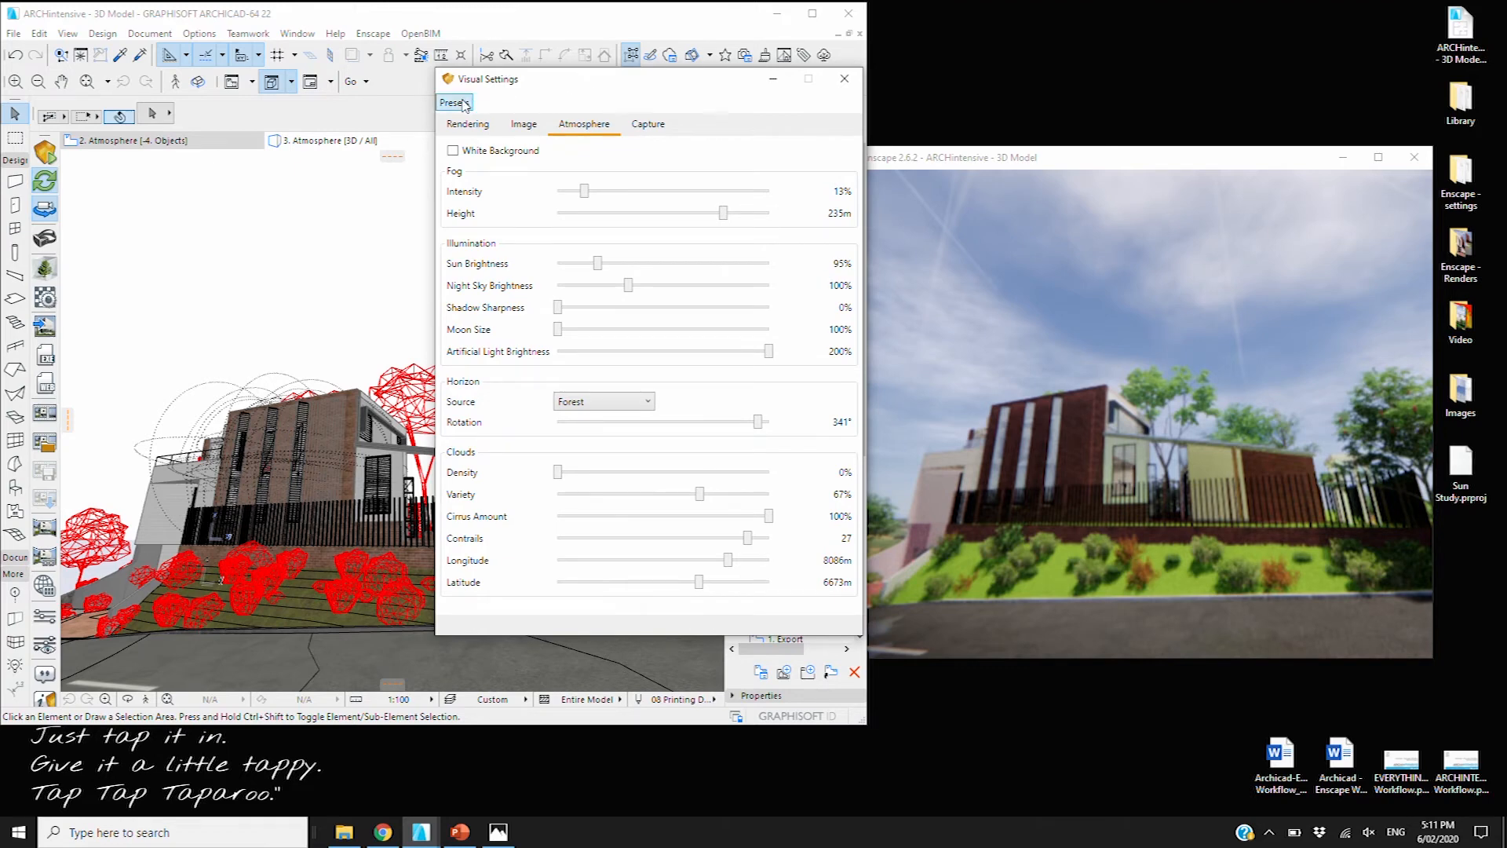
# Browse Save Preset and Load Preset in the Presets menu without choosing, then shift the window left
pyautogui.click(455, 103)
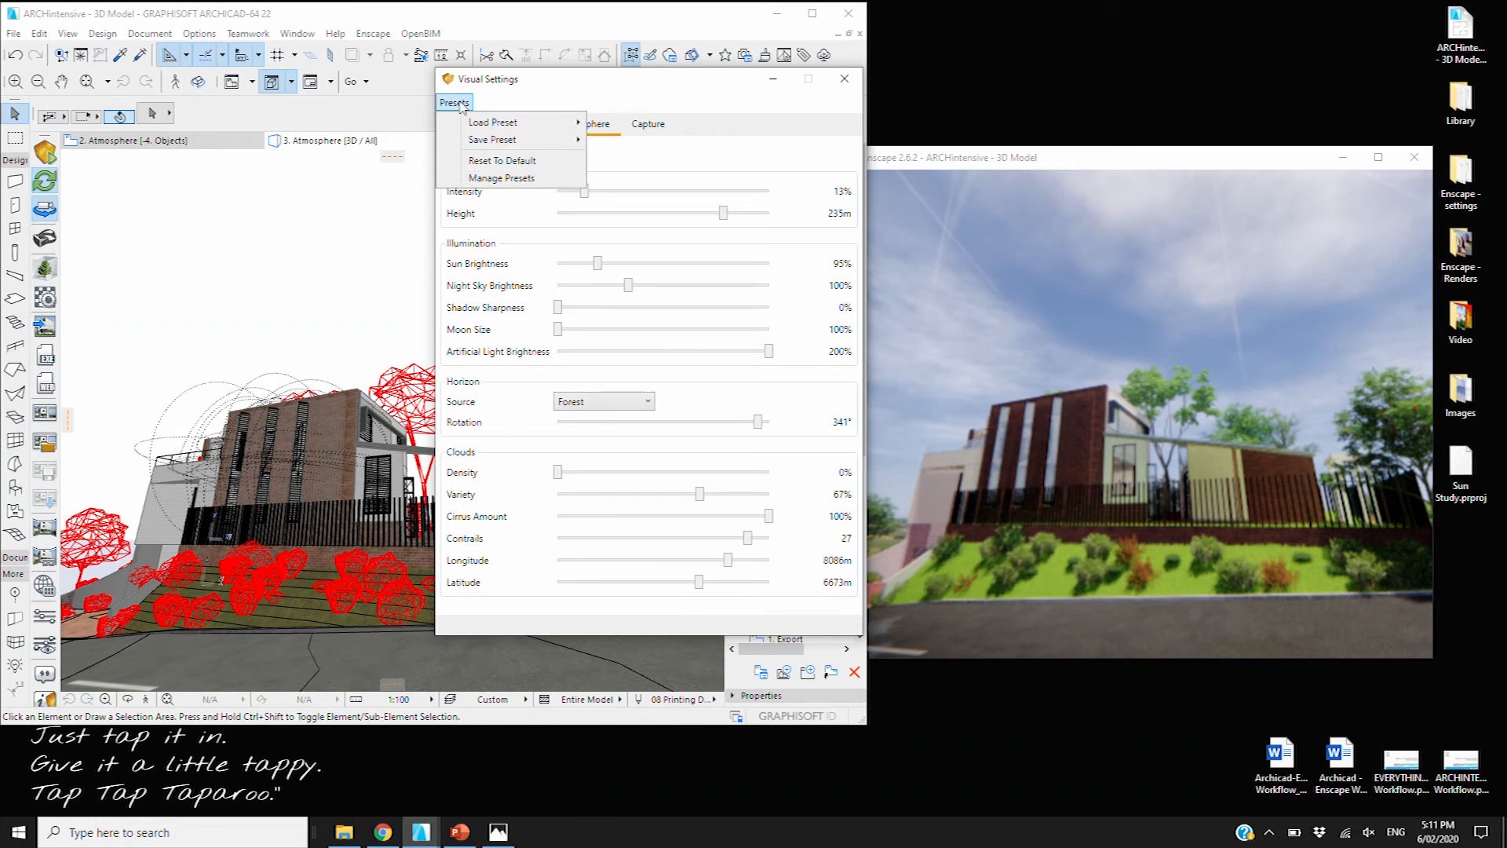
pyautogui.moveTo(498, 144)
pyautogui.click(445, 105)
pyautogui.click(445, 105)
pyautogui.moveTo(488, 141)
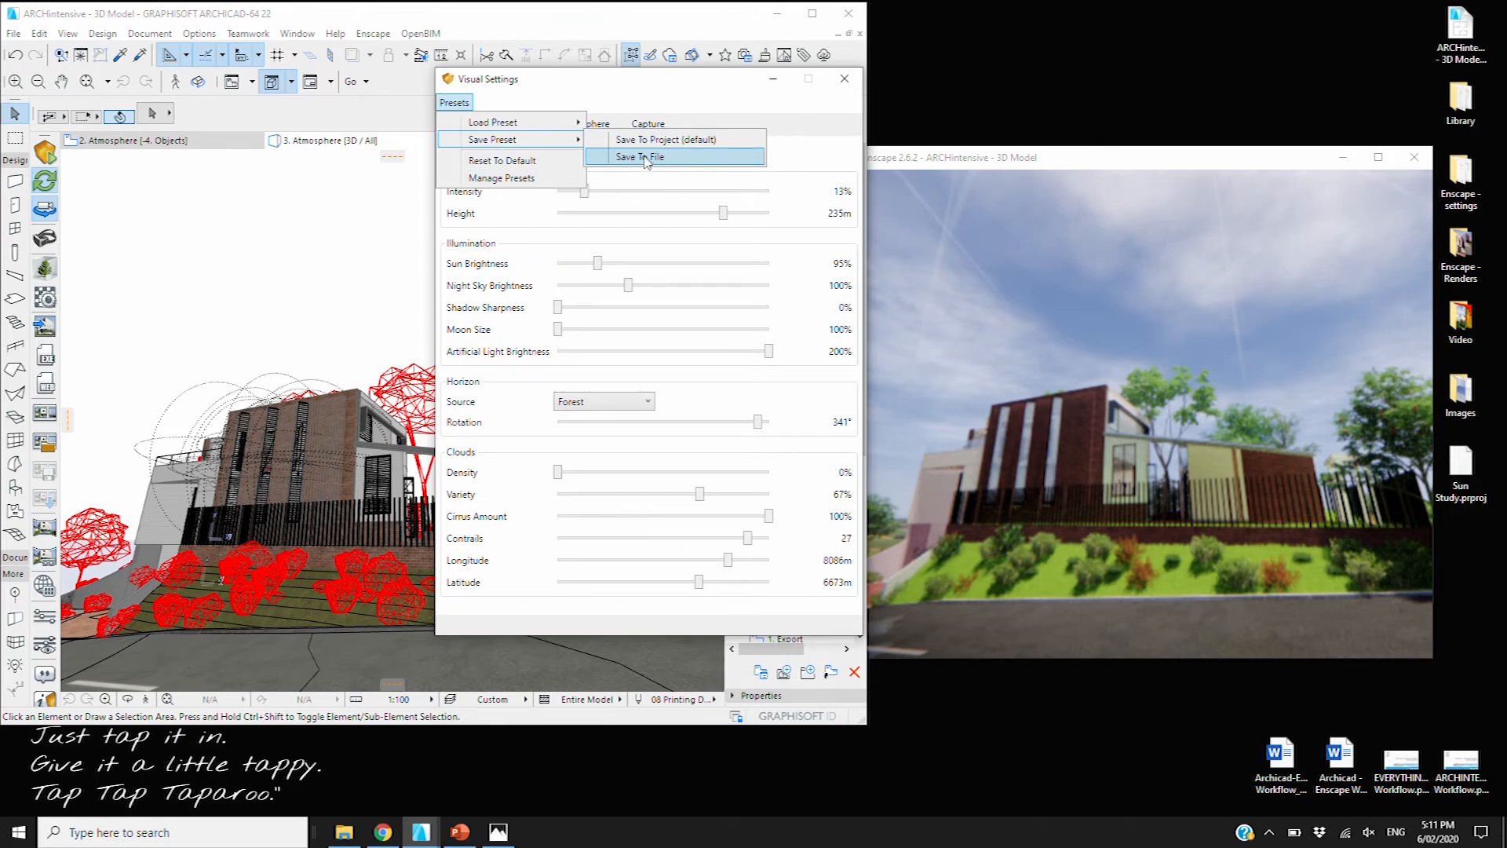
pyautogui.click(470, 104)
pyautogui.click(470, 104)
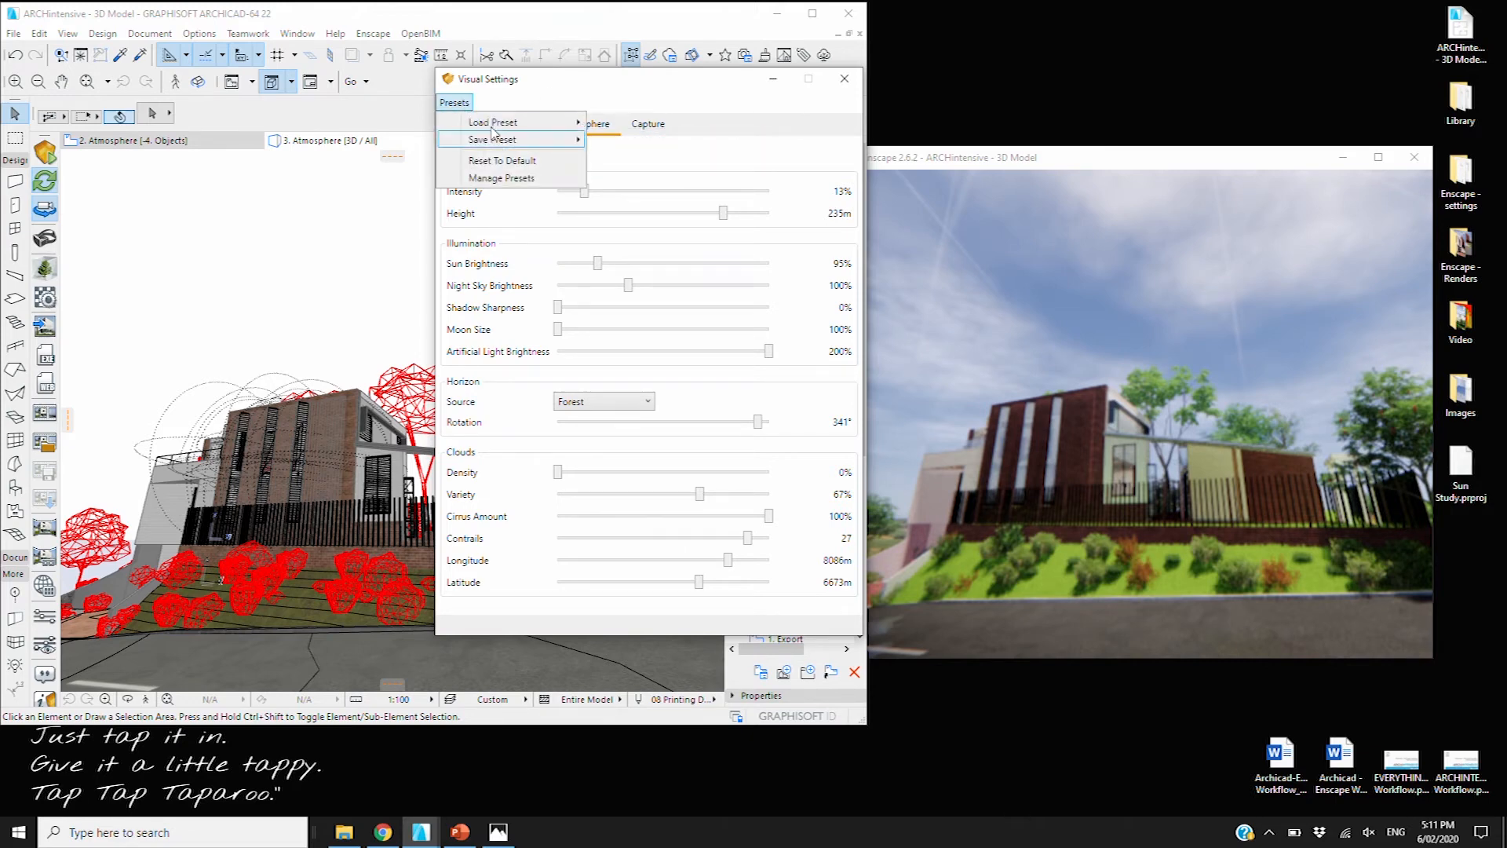
pyautogui.moveTo(493, 125)
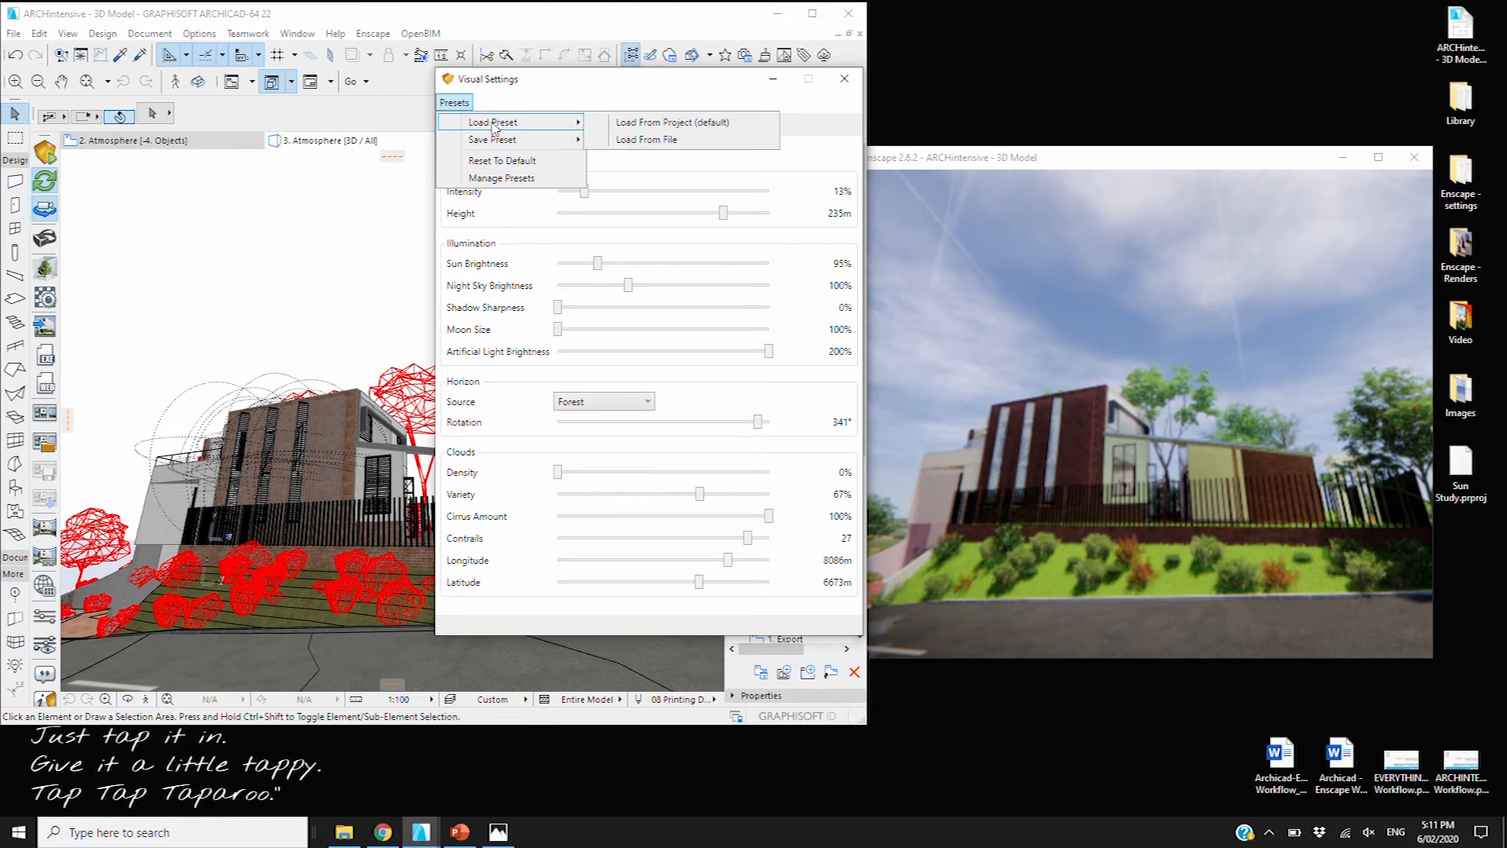
pyautogui.click(605, 85)
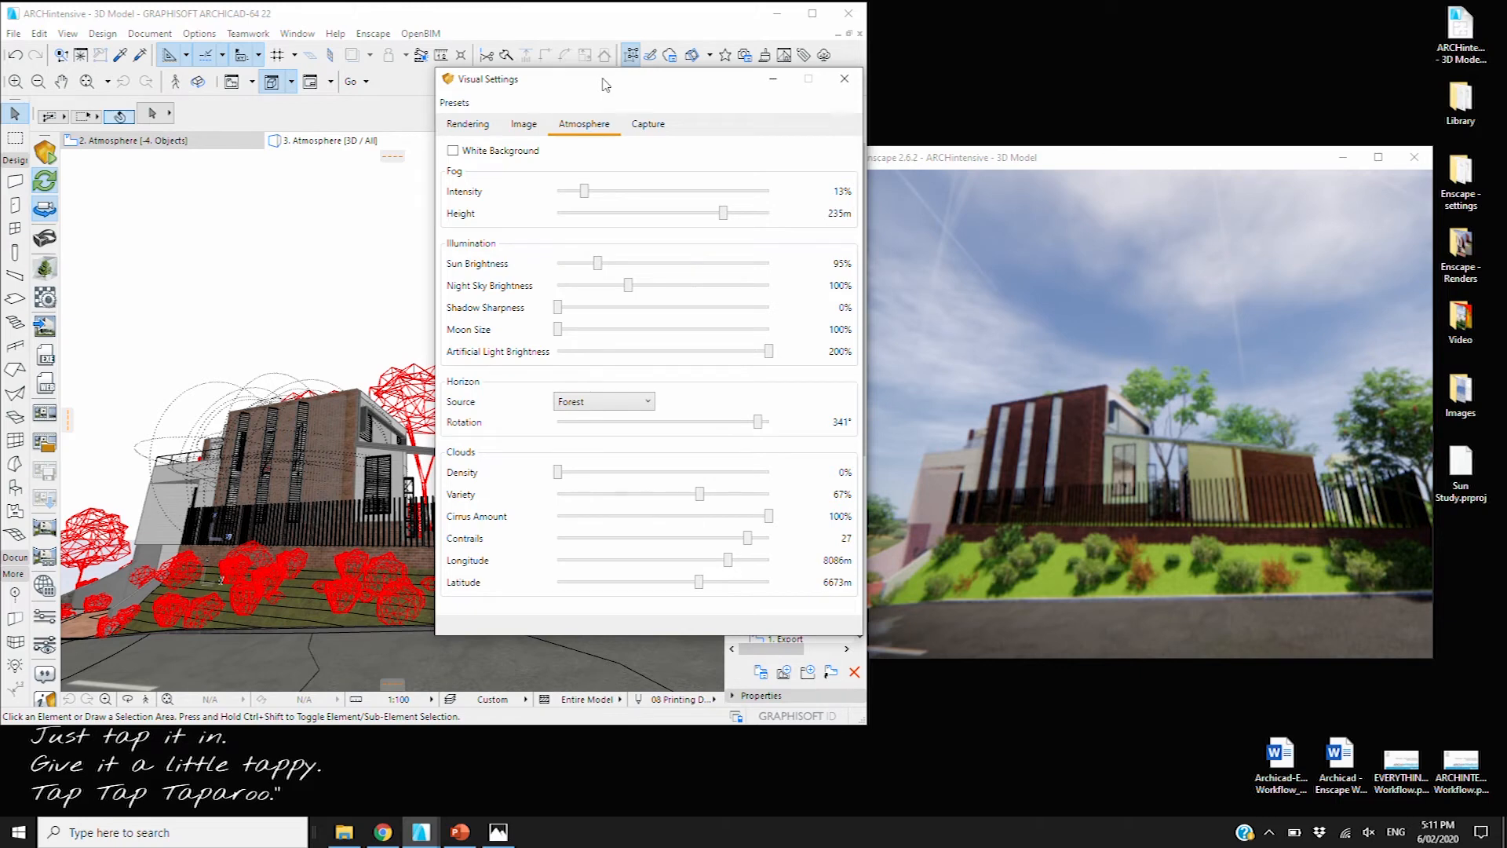
pyautogui.moveTo(606, 85); pyautogui.dragTo(435, 87)
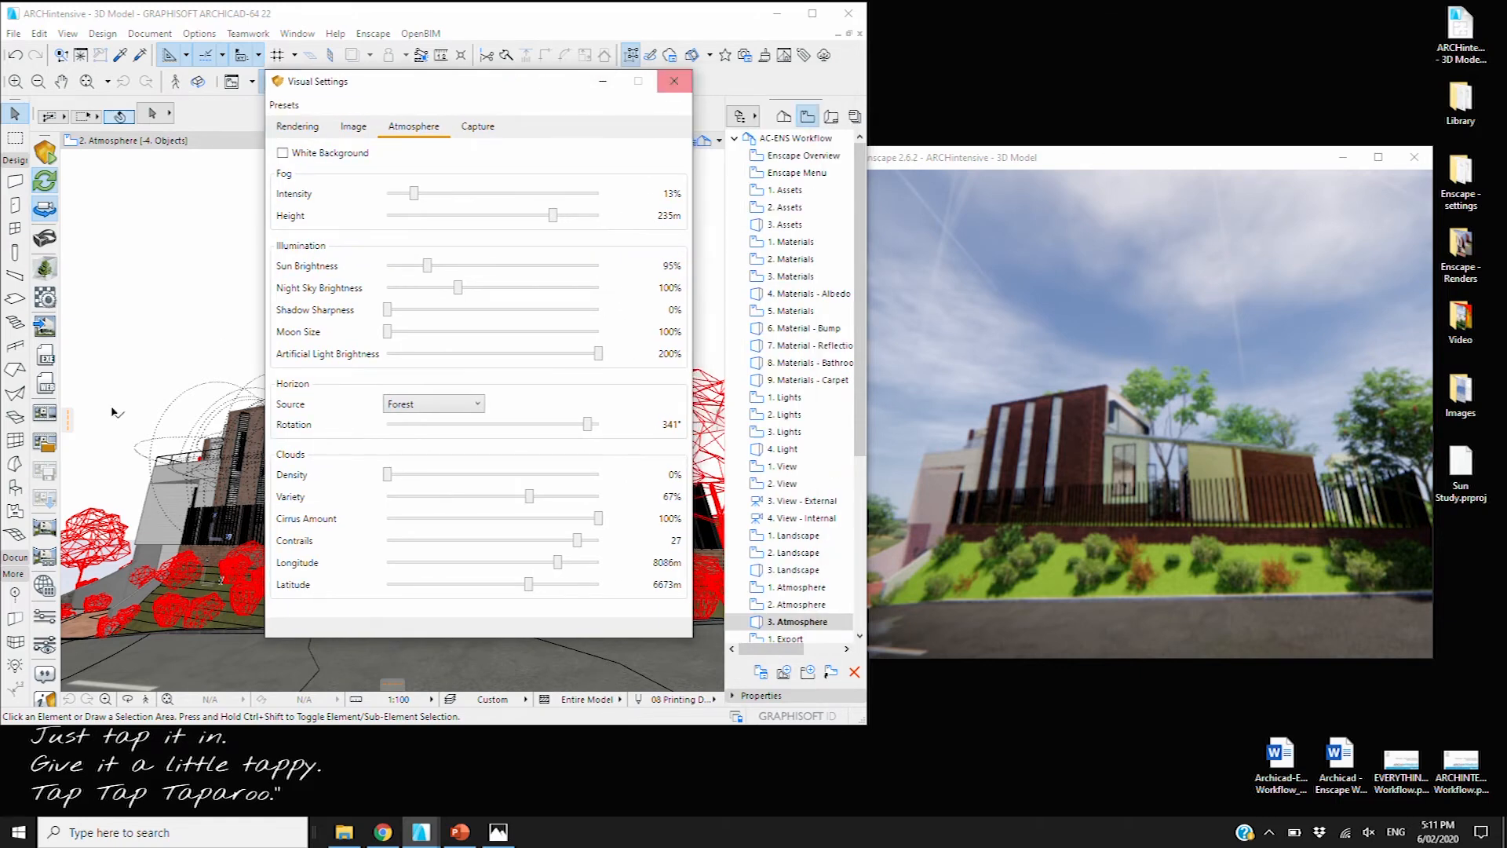
# Open the 1. Export view and move Visual Settings over the Enscape preview
pyautogui.click(794, 644)
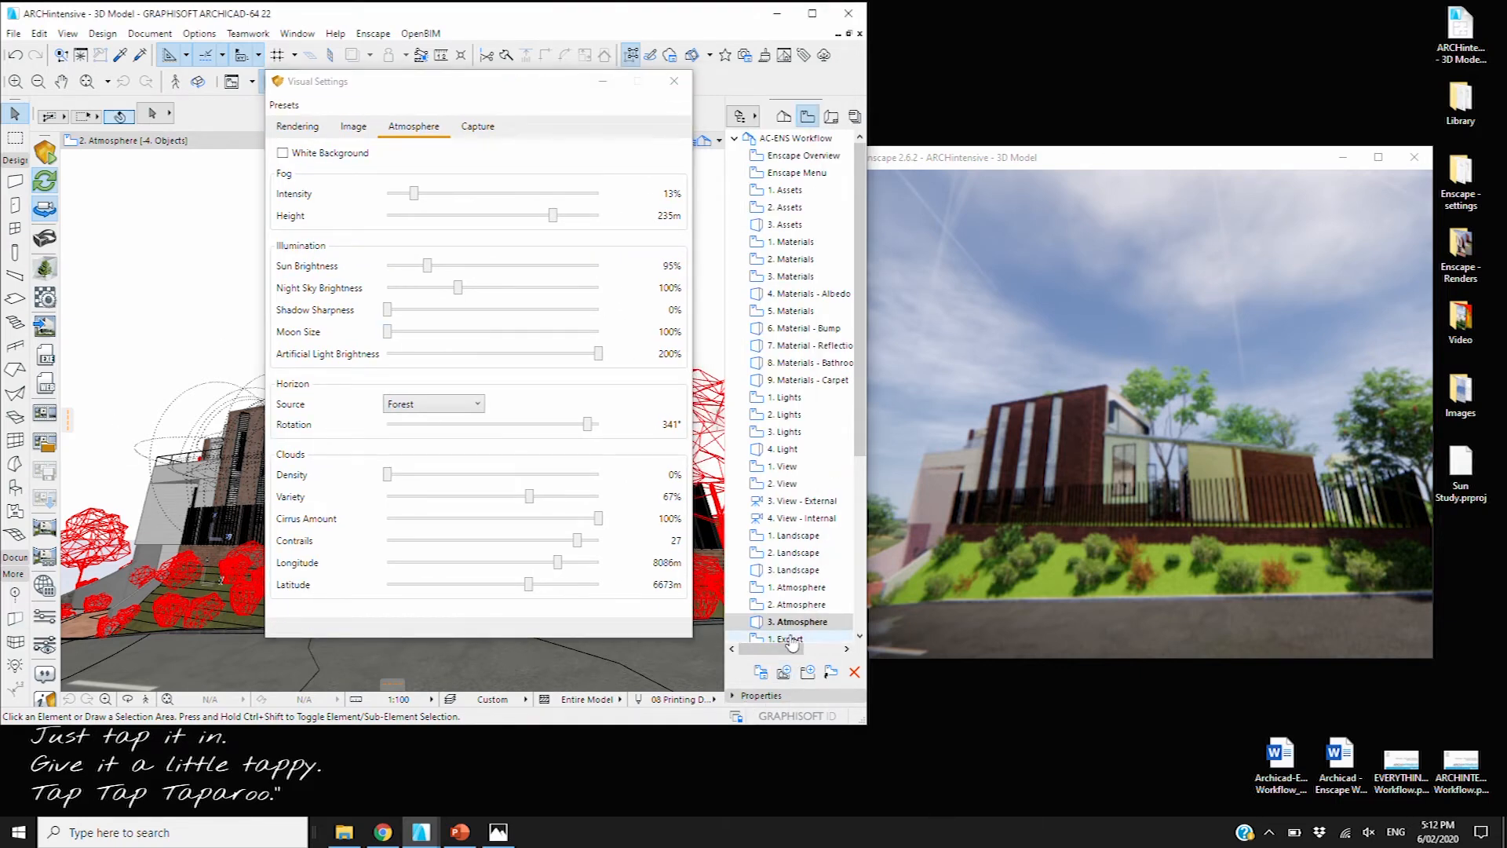
pyautogui.doubleClick(791, 642)
pyautogui.doubleClick(789, 605)
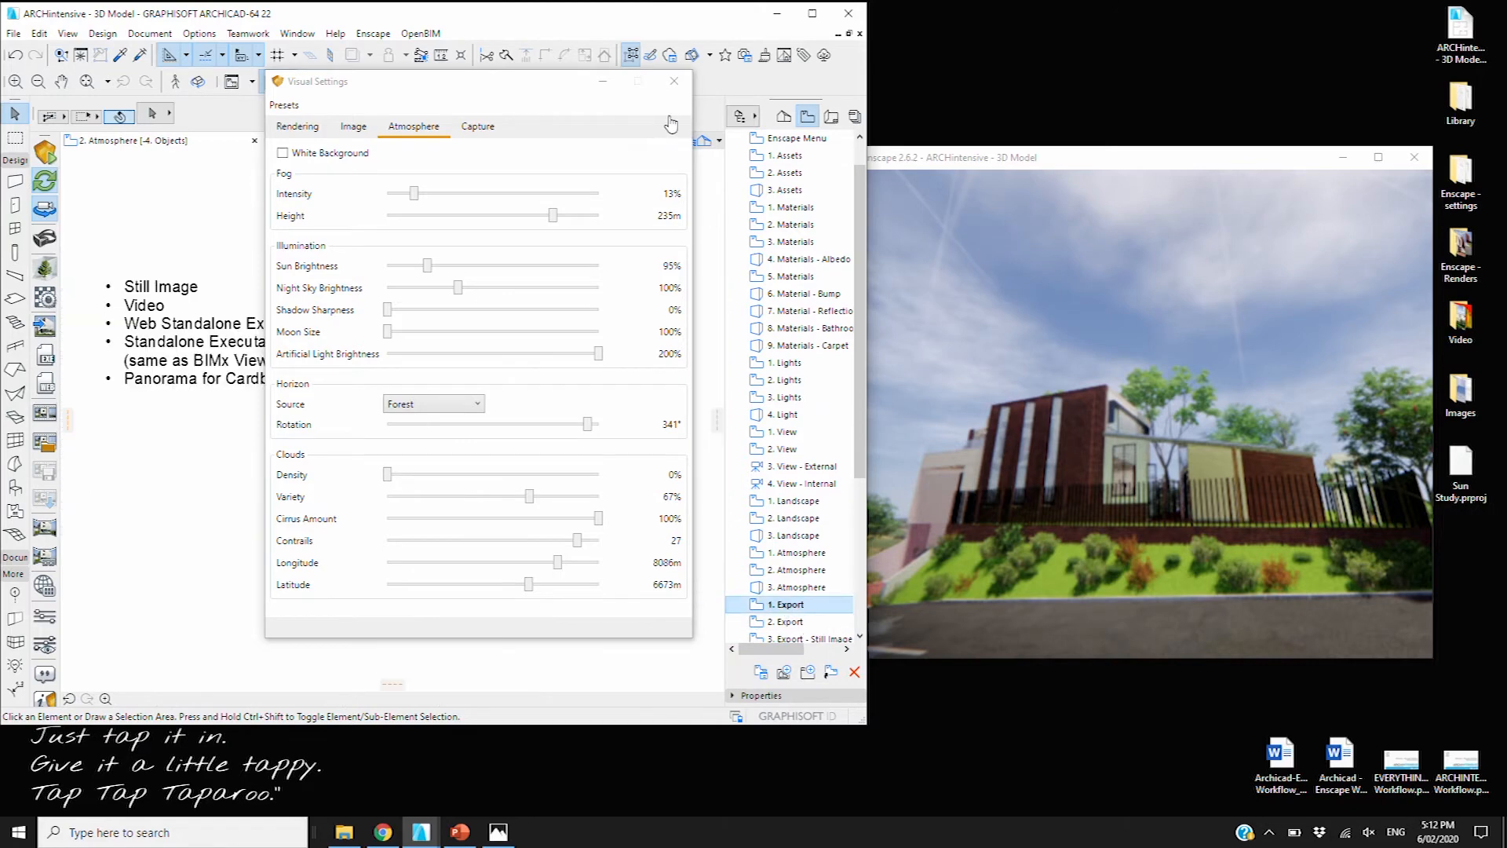
pyautogui.moveTo(567, 85); pyautogui.dragTo(1248, 84)
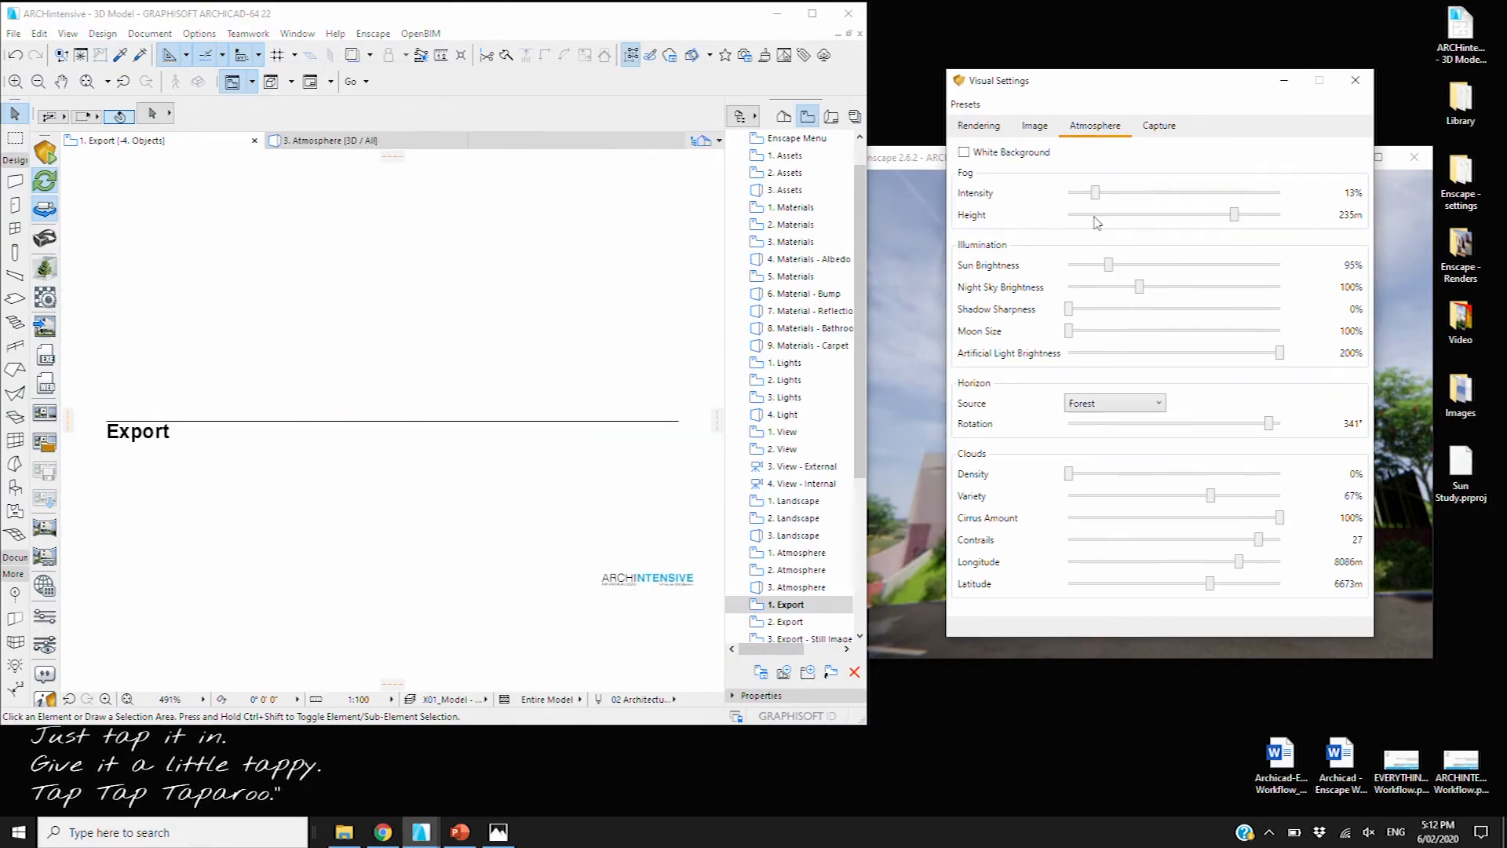
# Open the 2. Export overview of export types, then select 3. Export - Still Image
pyautogui.click(788, 624)
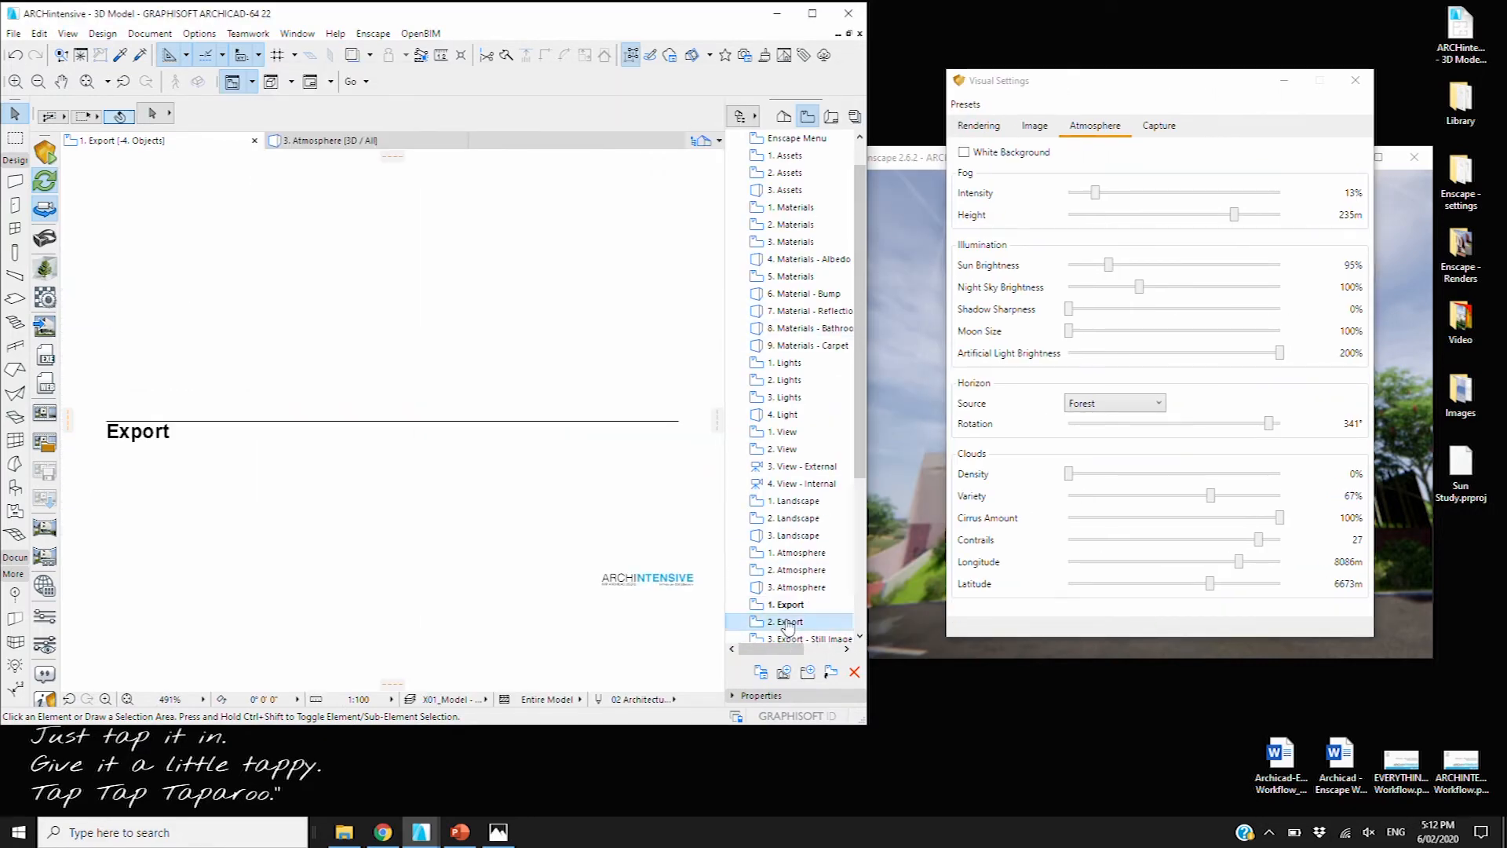
pyautogui.doubleClick(788, 622)
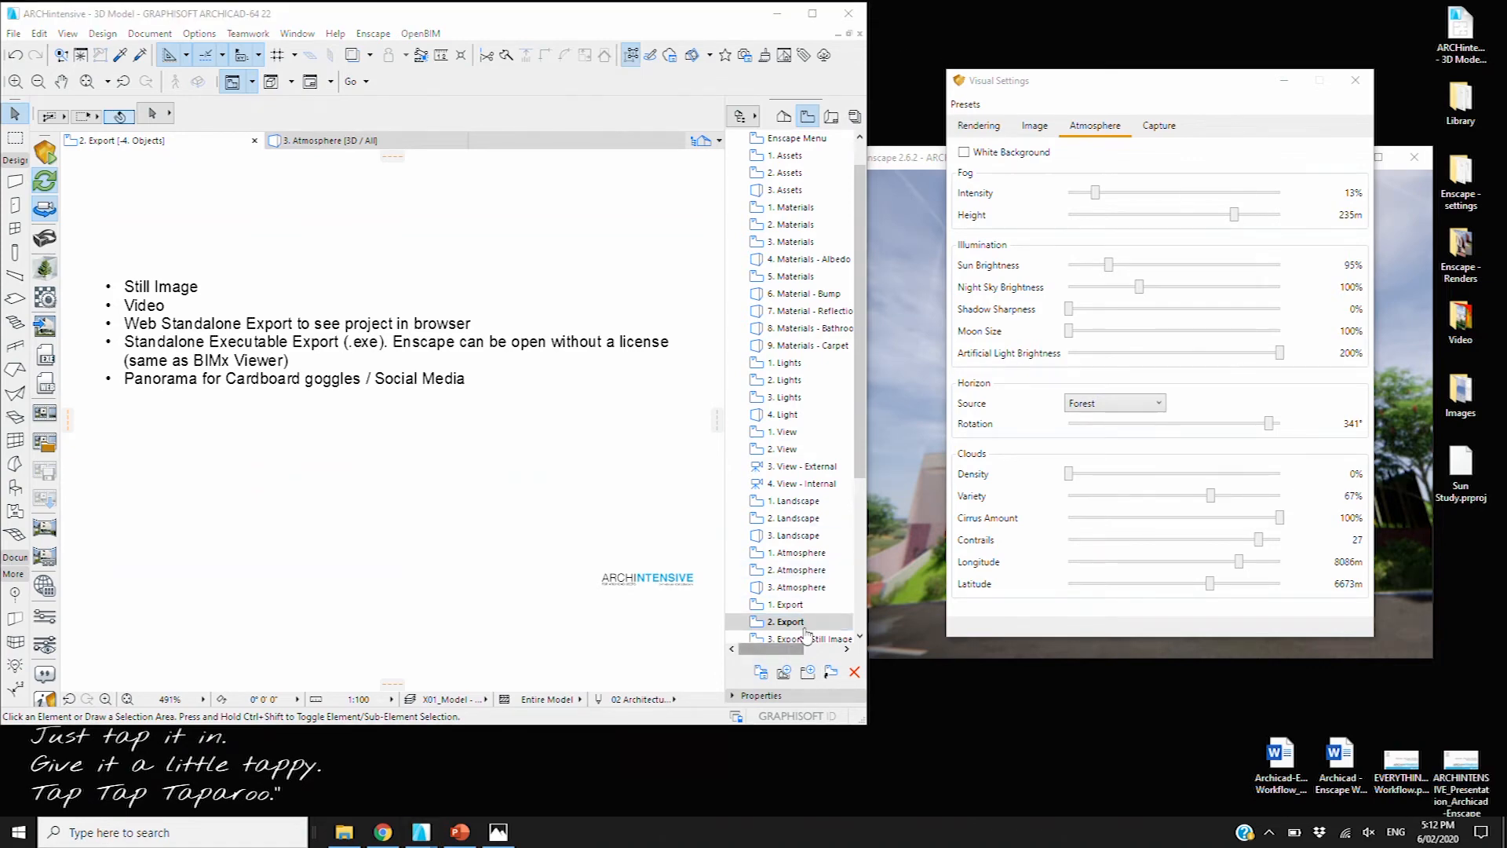
pyautogui.scroll(-2, 862, 471)
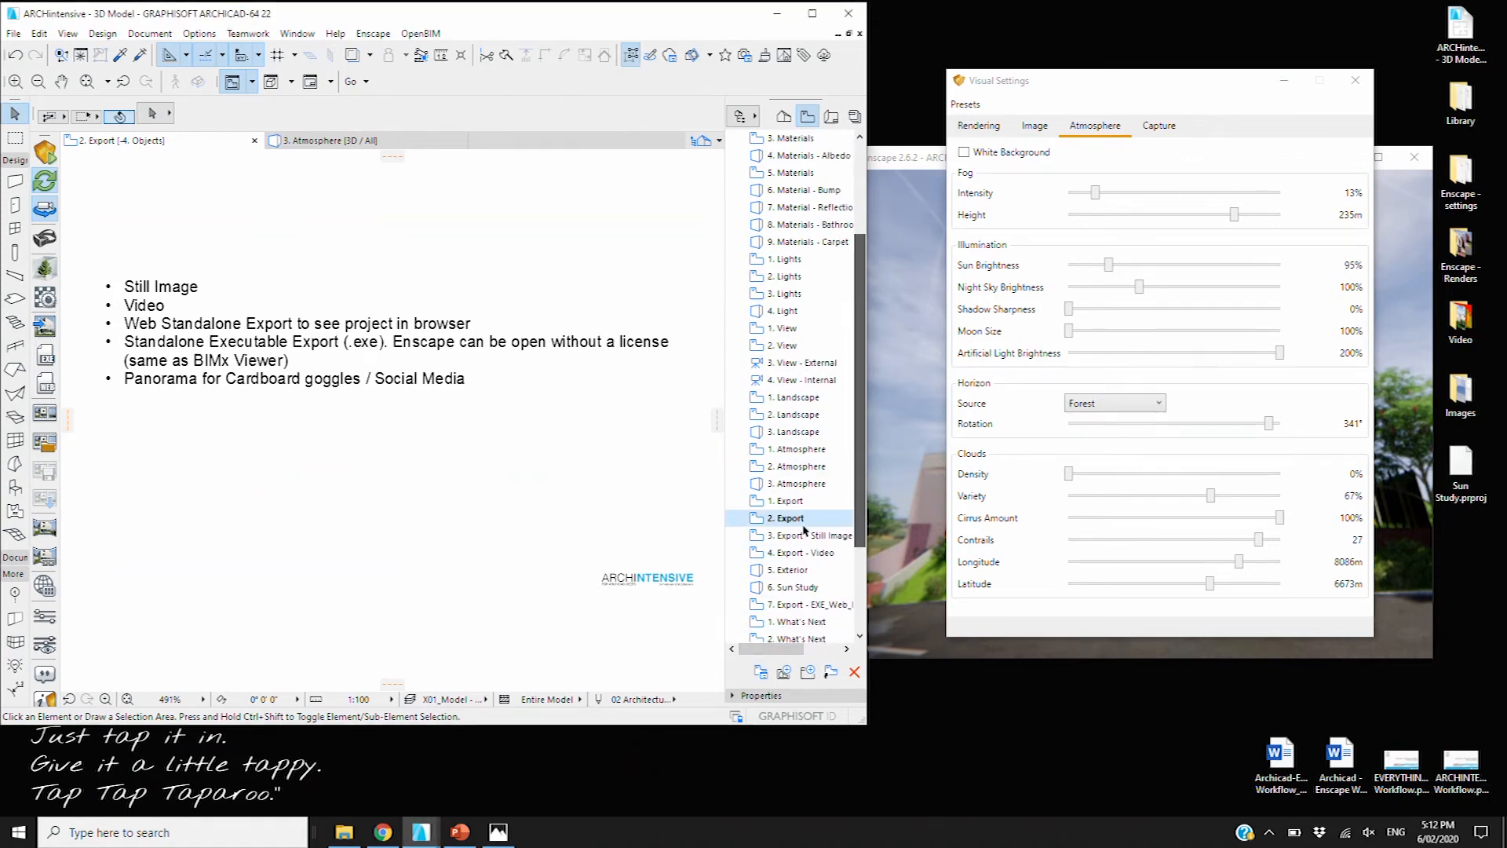
pyautogui.click(781, 534)
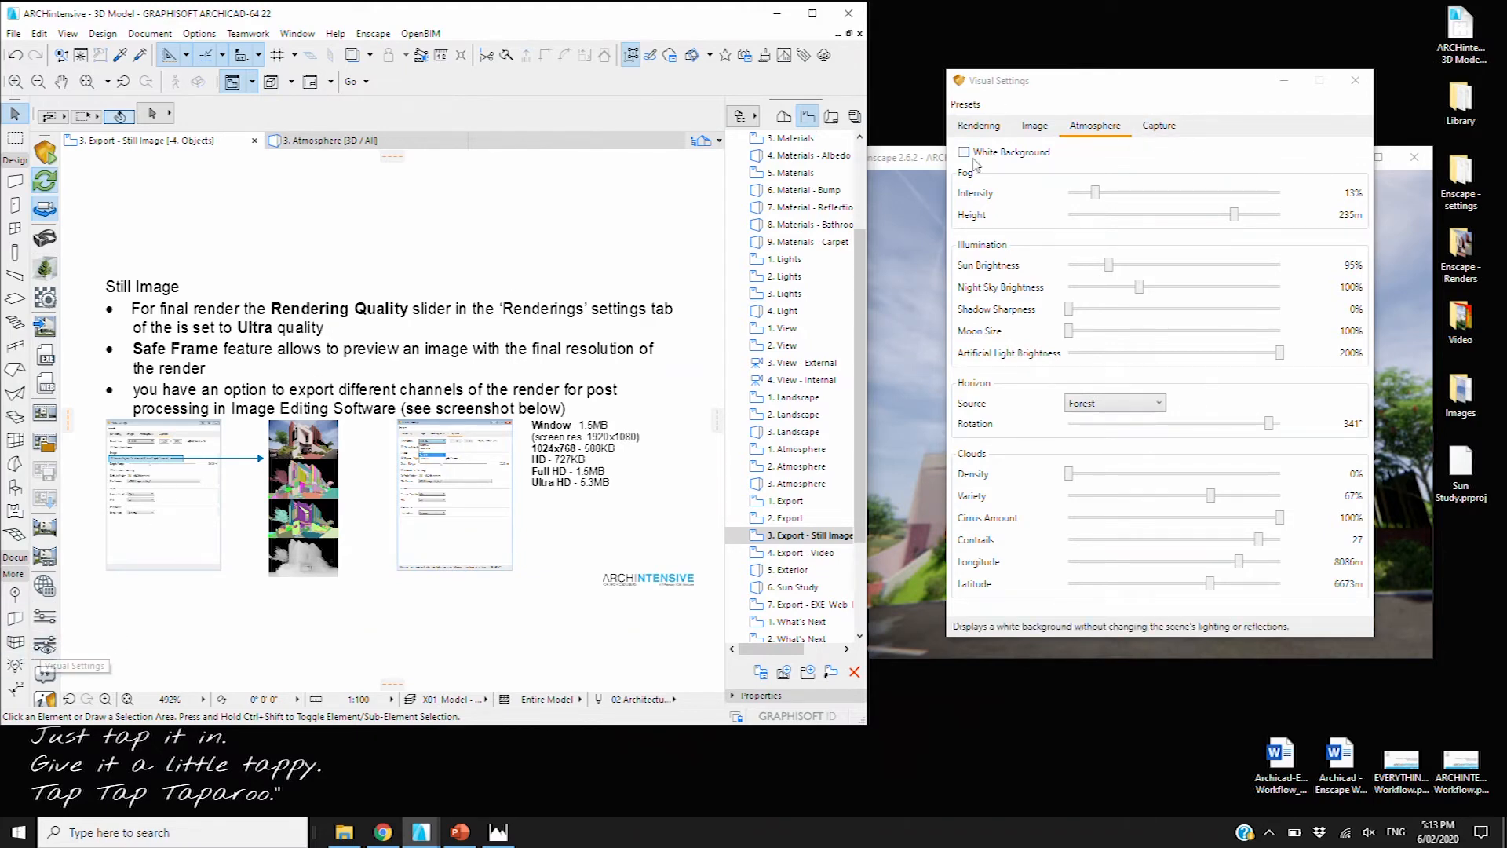
# In the Capture tab, try HD then Full HD resolution and briefly maximize the Enscape preview
pyautogui.click(1160, 127)
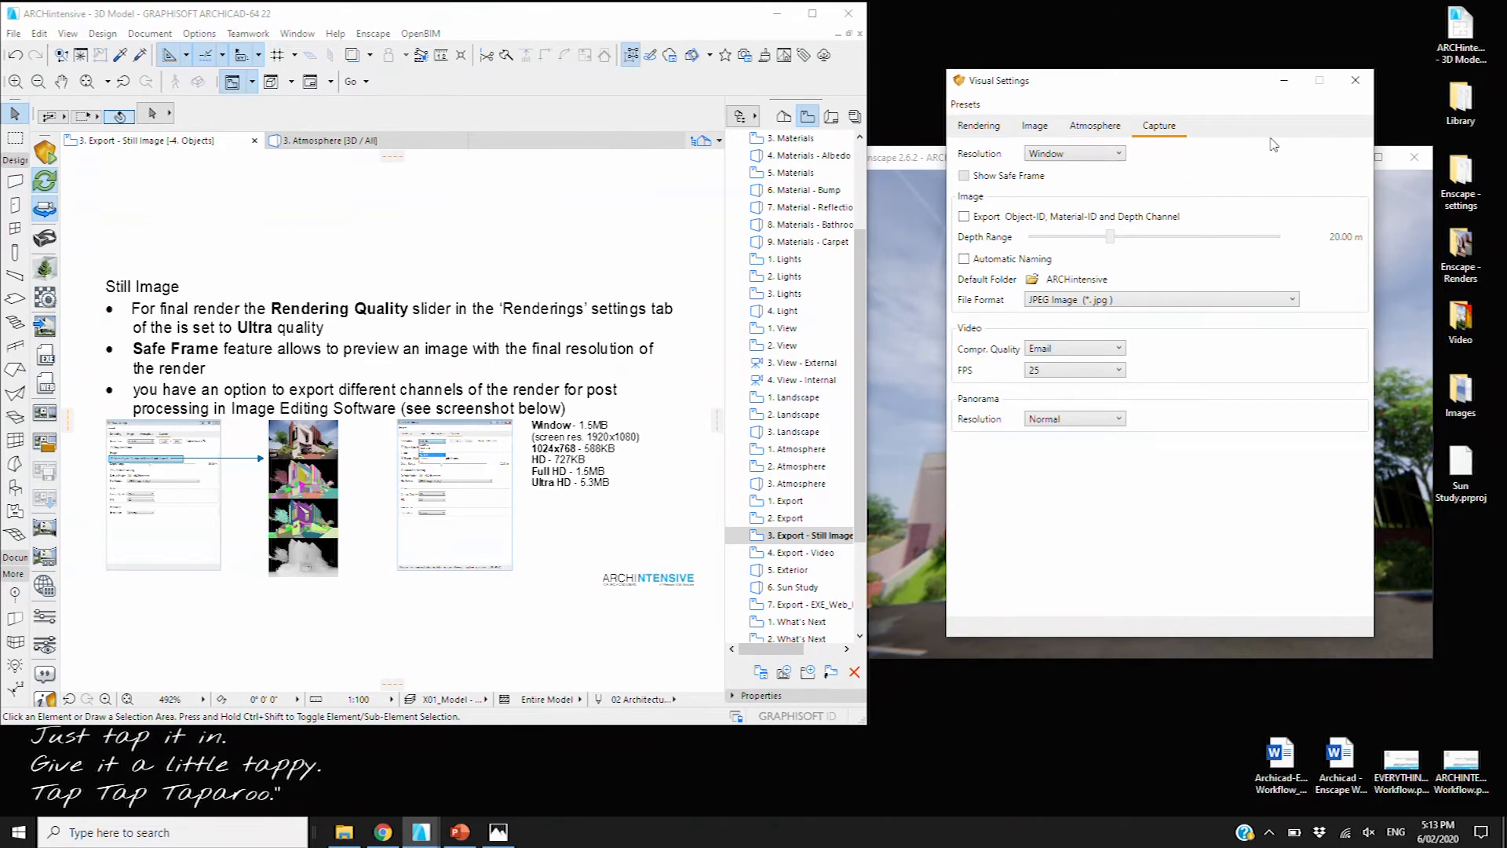
pyautogui.click(1110, 156)
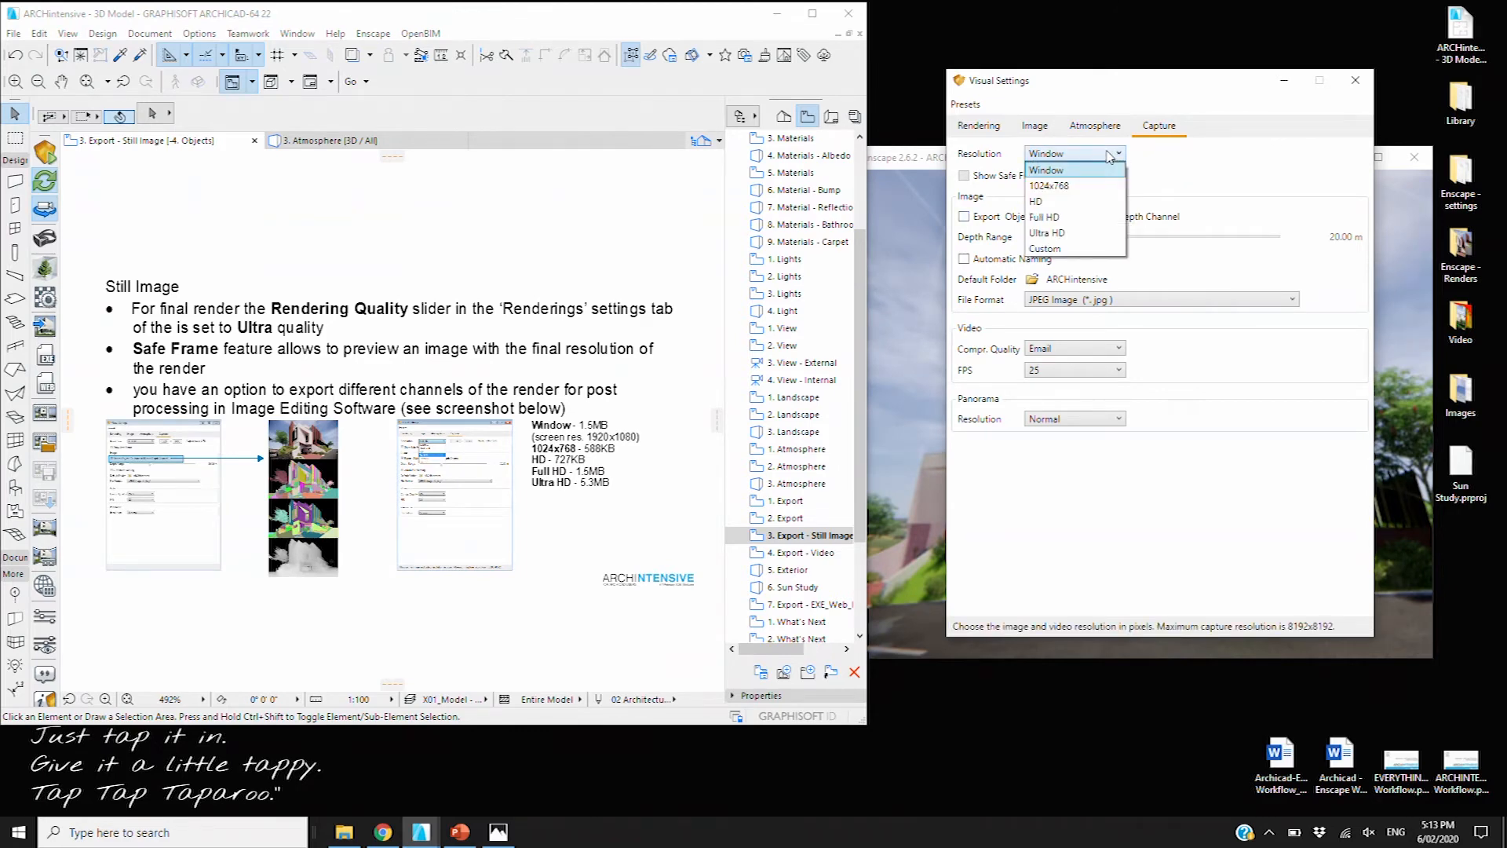
pyautogui.click(931, 167)
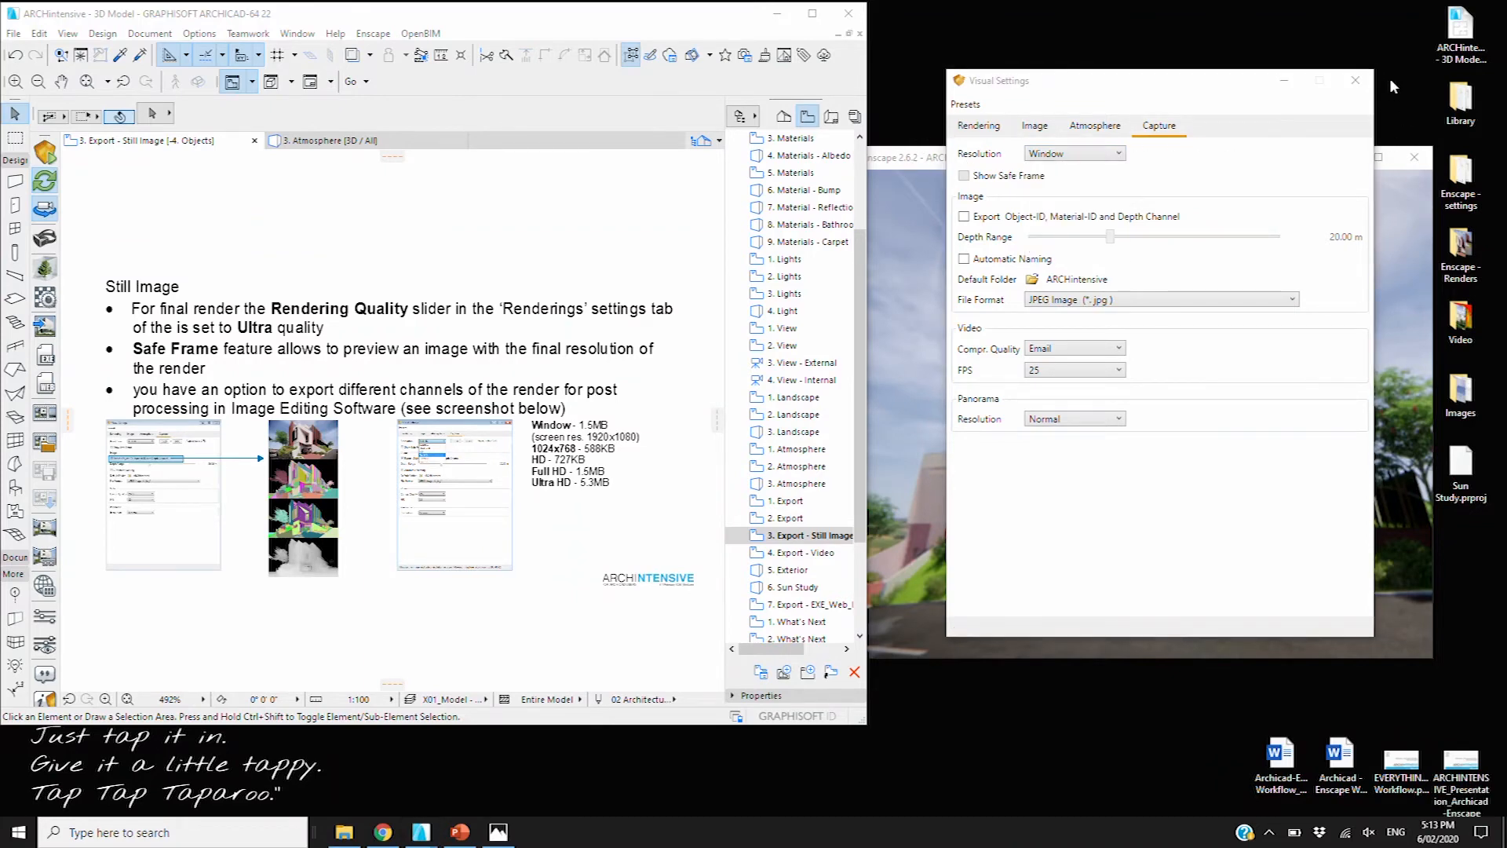
pyautogui.click(1096, 154)
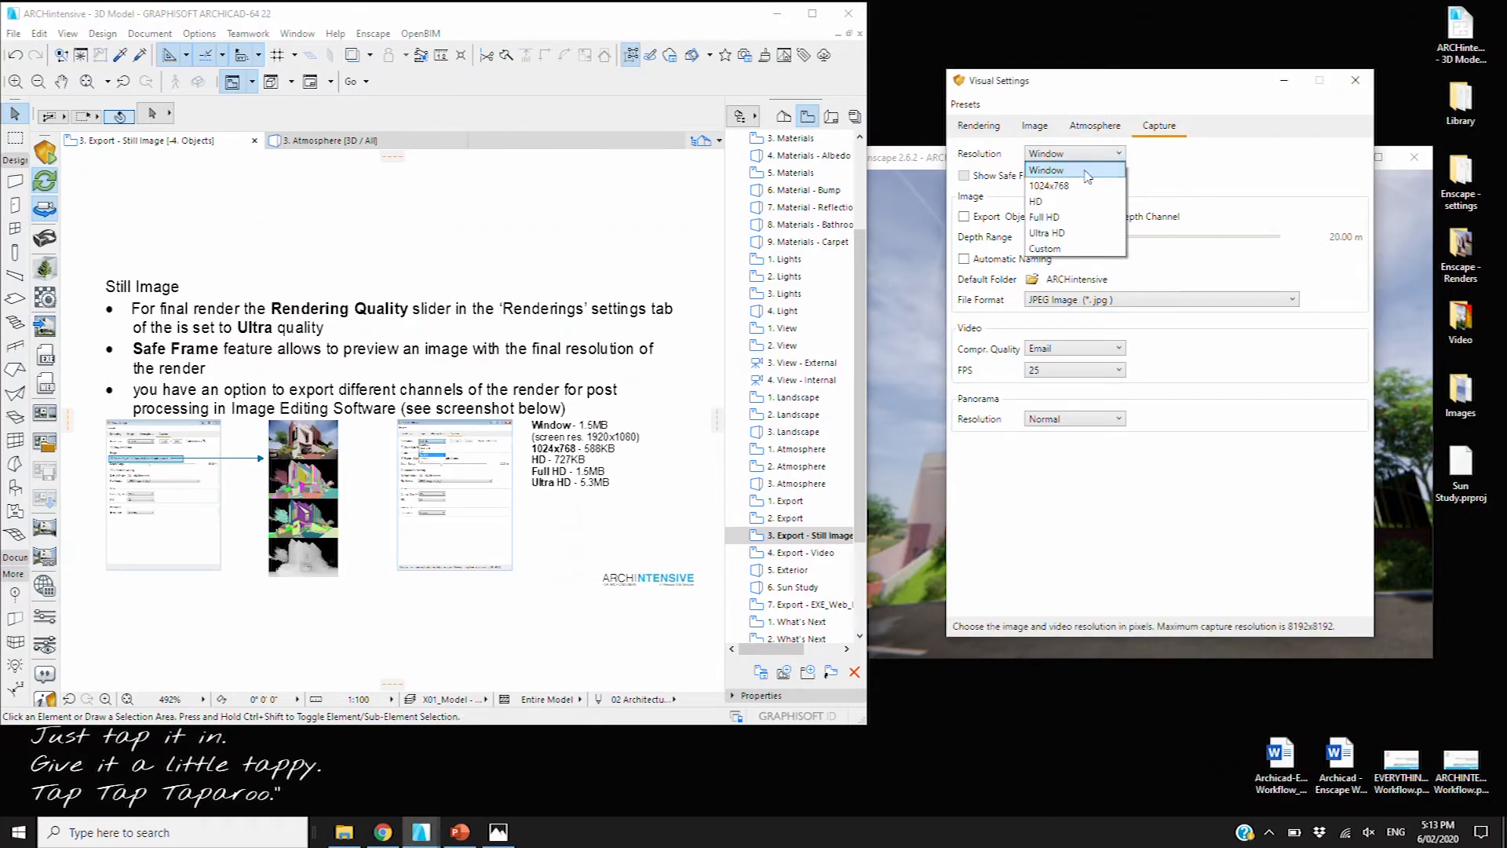
pyautogui.click(1052, 203)
pyautogui.click(1058, 154)
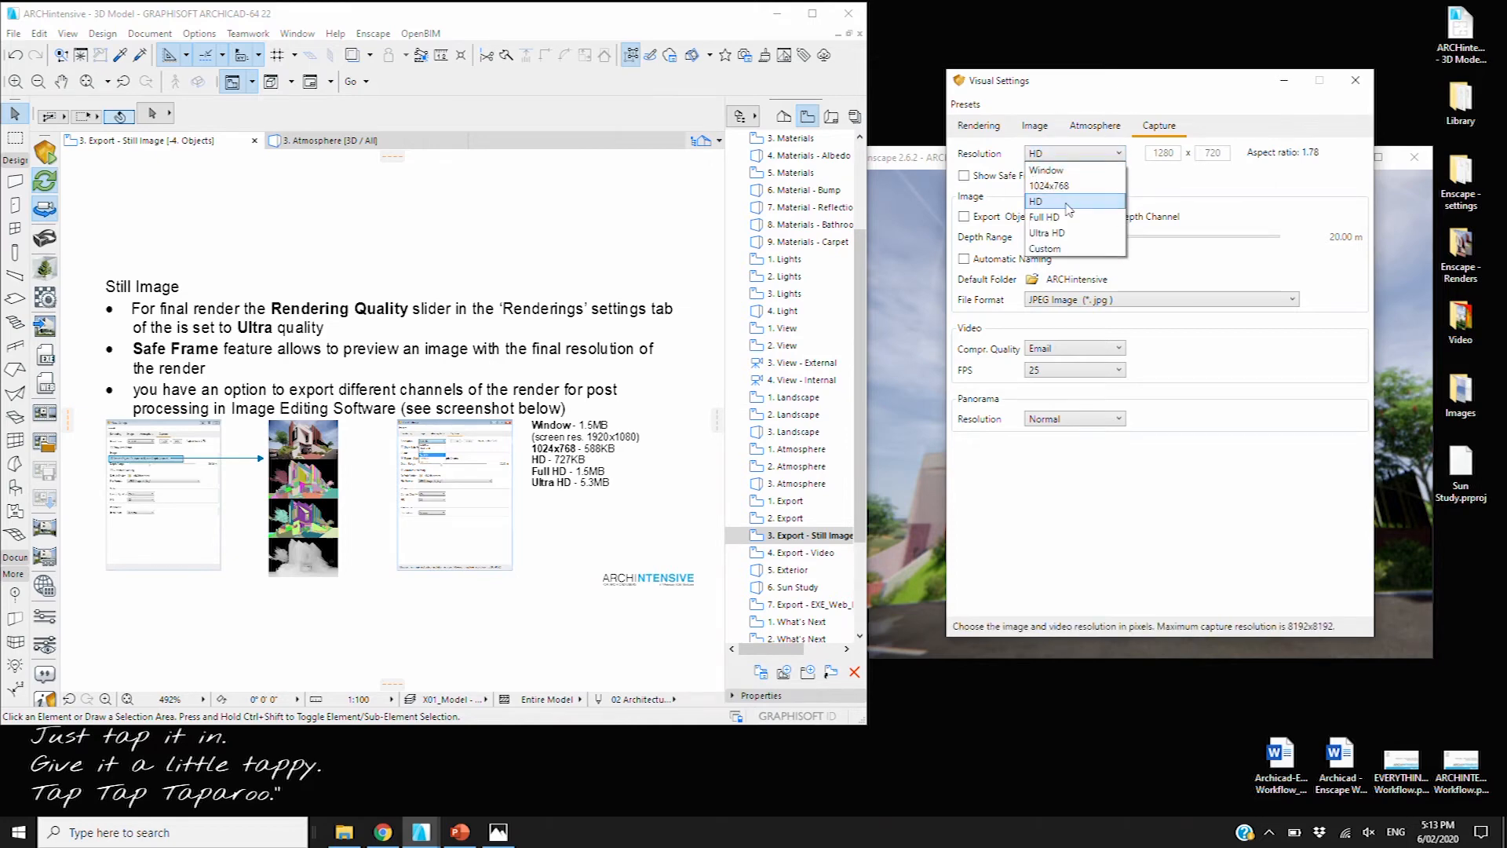
pyautogui.click(1052, 218)
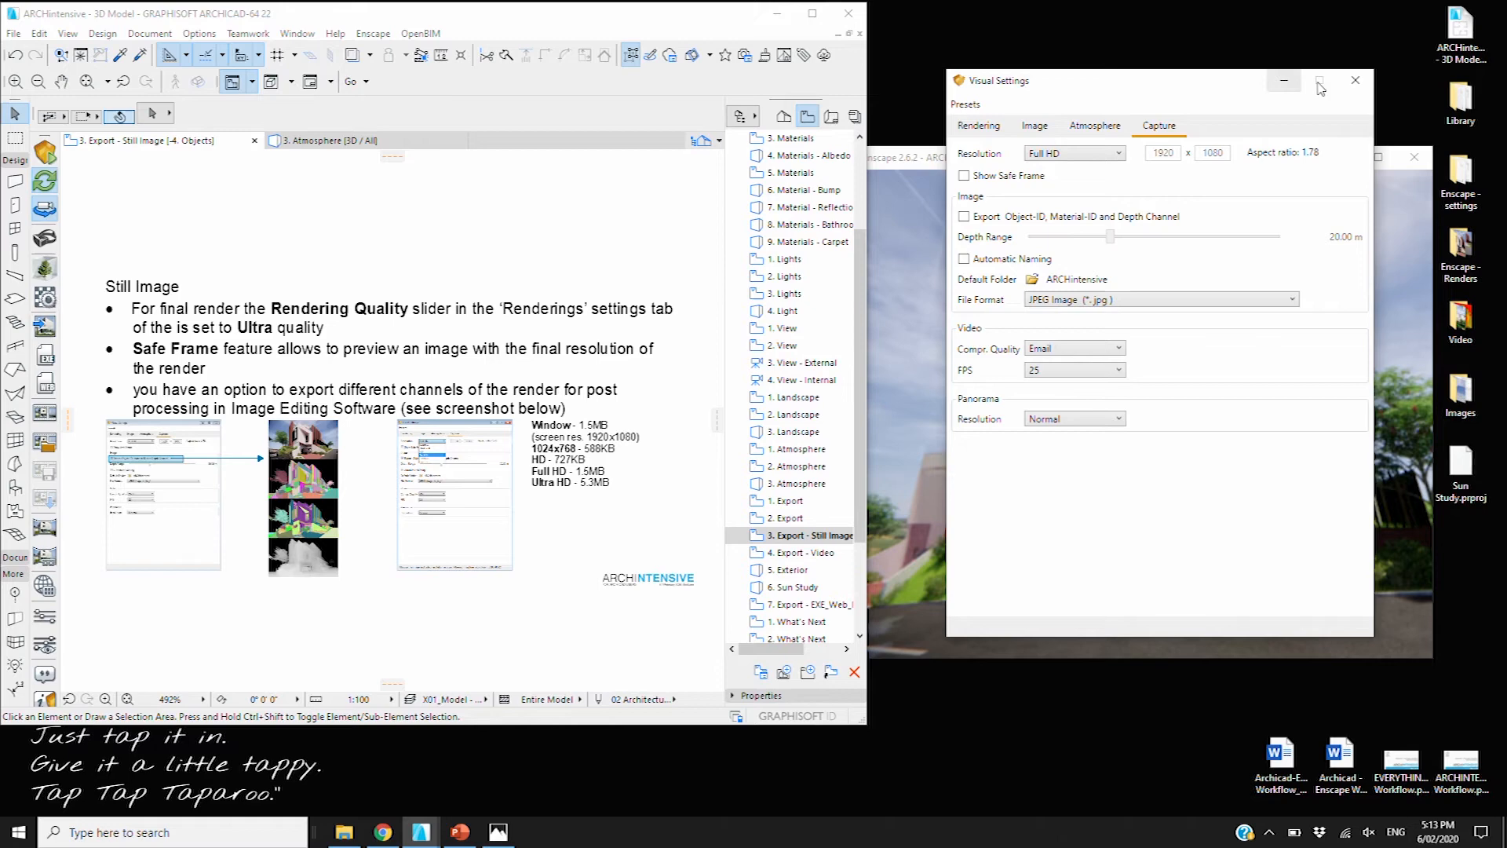
pyautogui.click(924, 103)
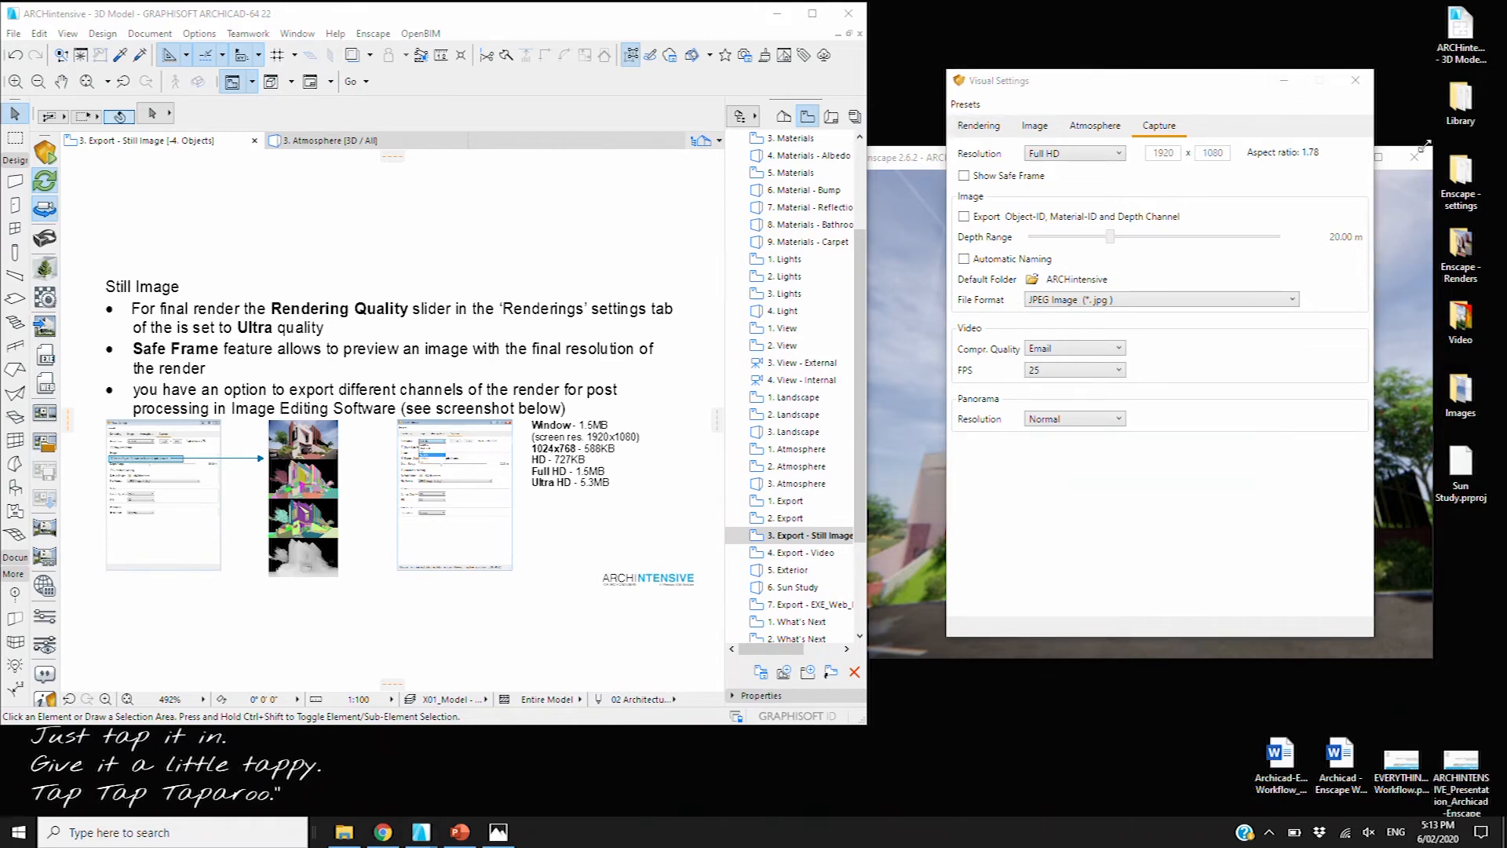
pyautogui.click(1378, 156)
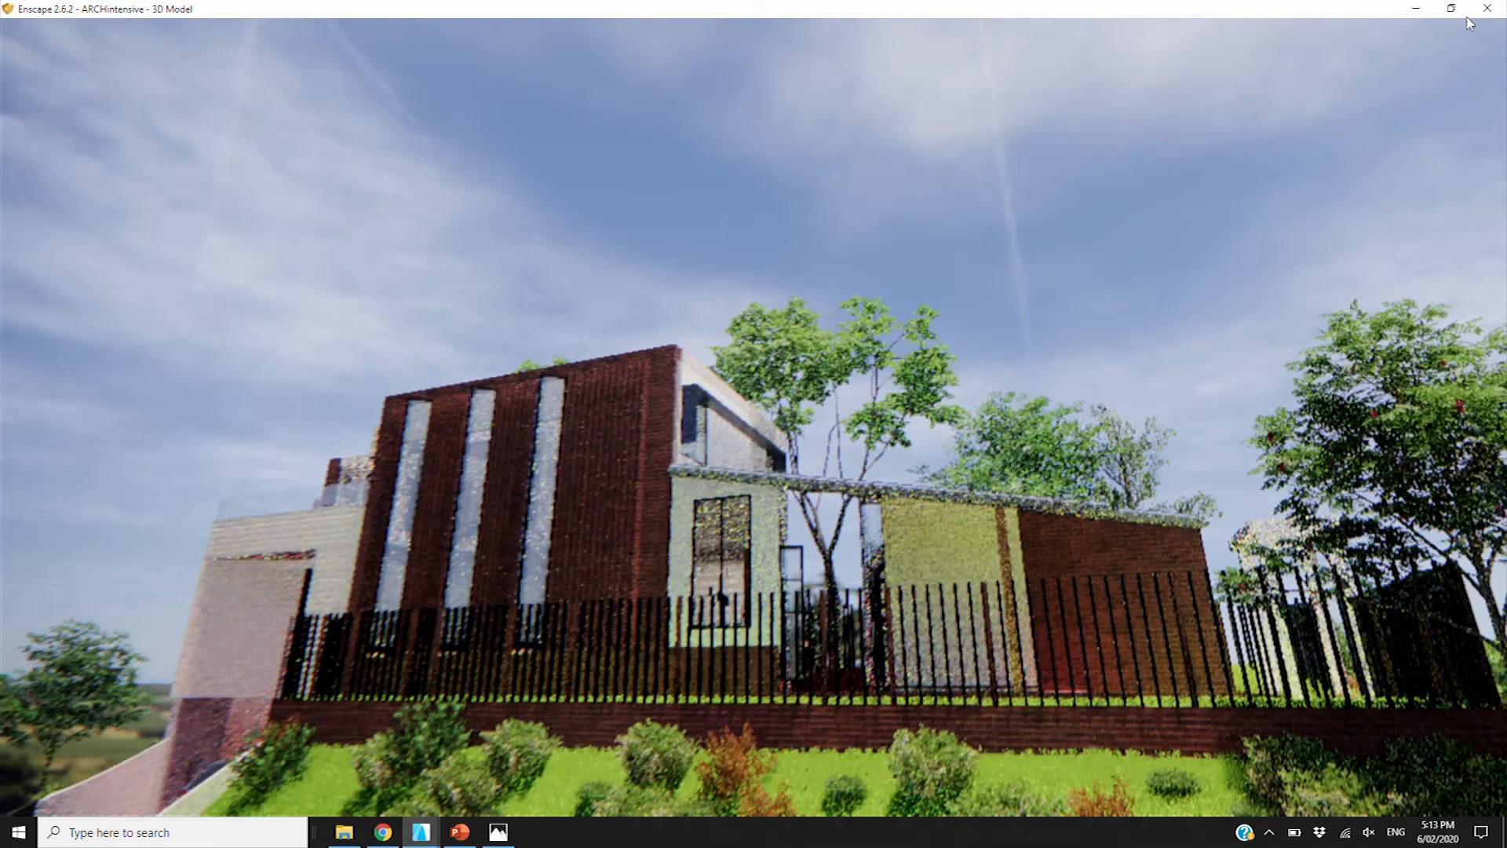
pyautogui.click(1452, 9)
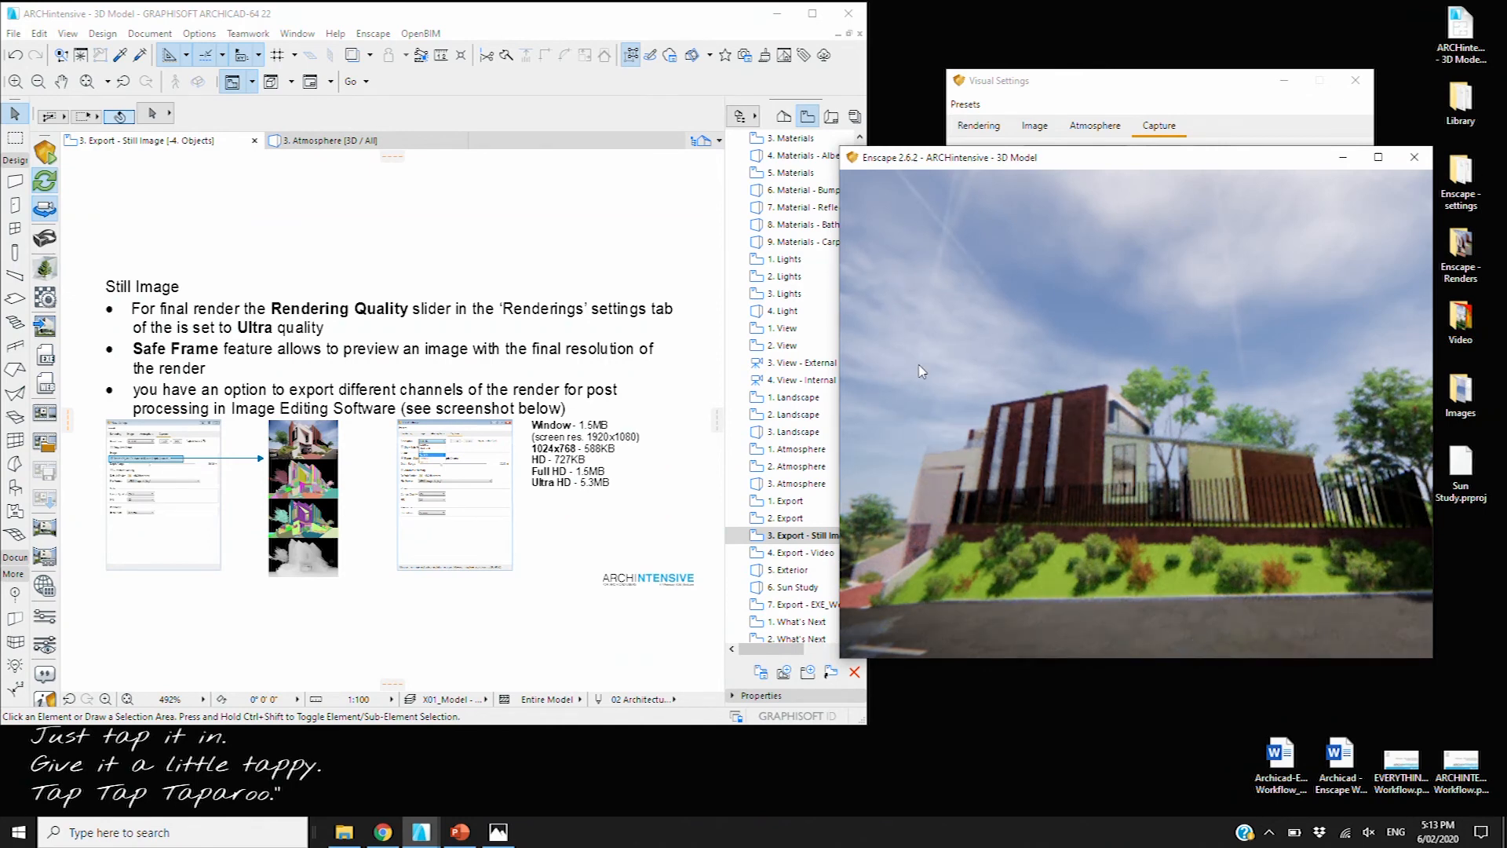
# Set the capture resolution to Ultra HD, 3840 x 2160
pyautogui.click(1113, 114)
pyautogui.click(1074, 153)
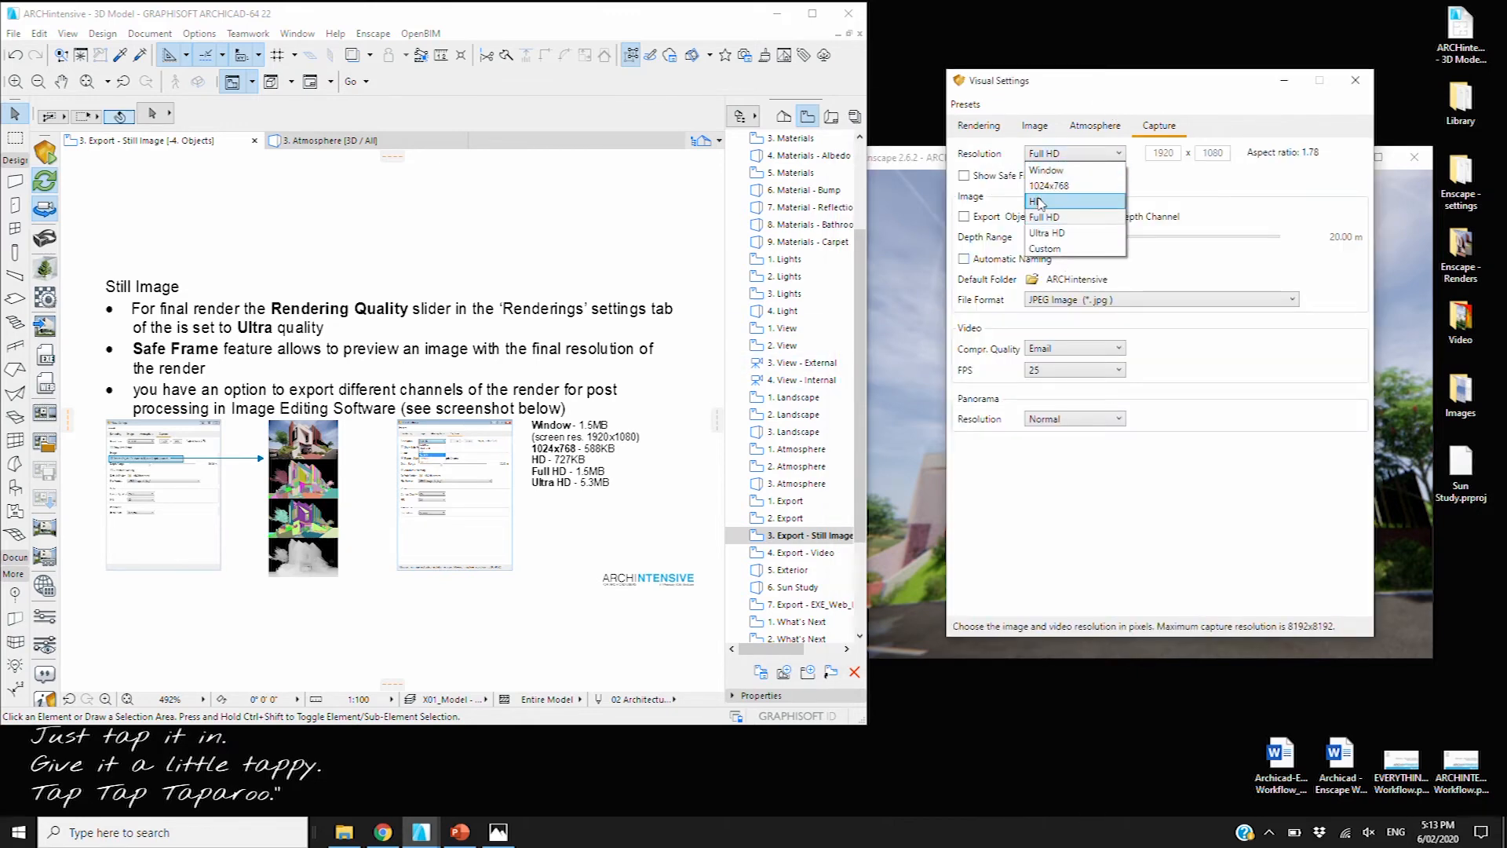
pyautogui.click(1038, 201)
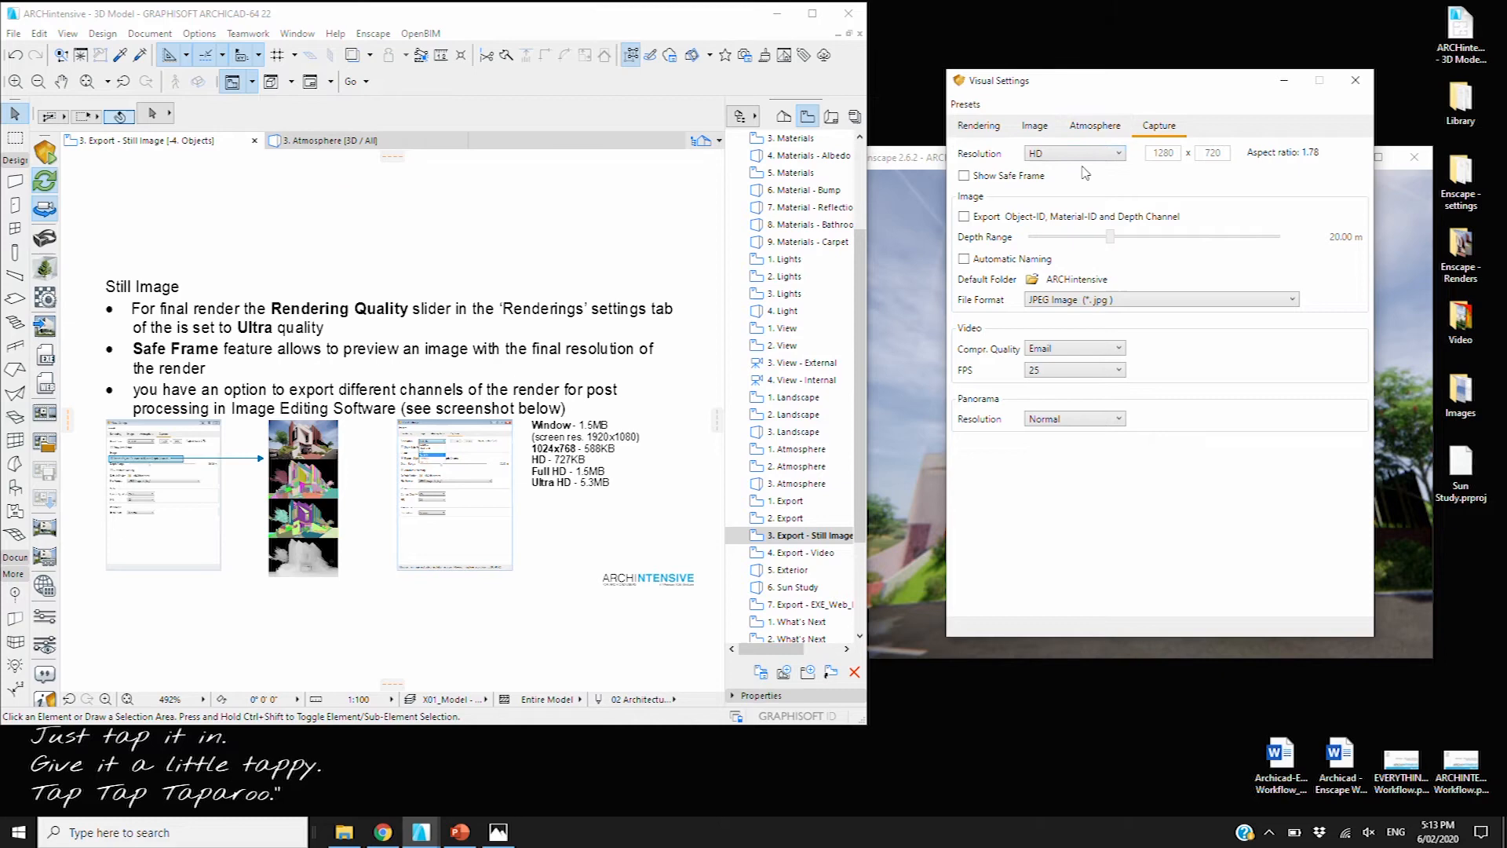
pyautogui.click(1090, 154)
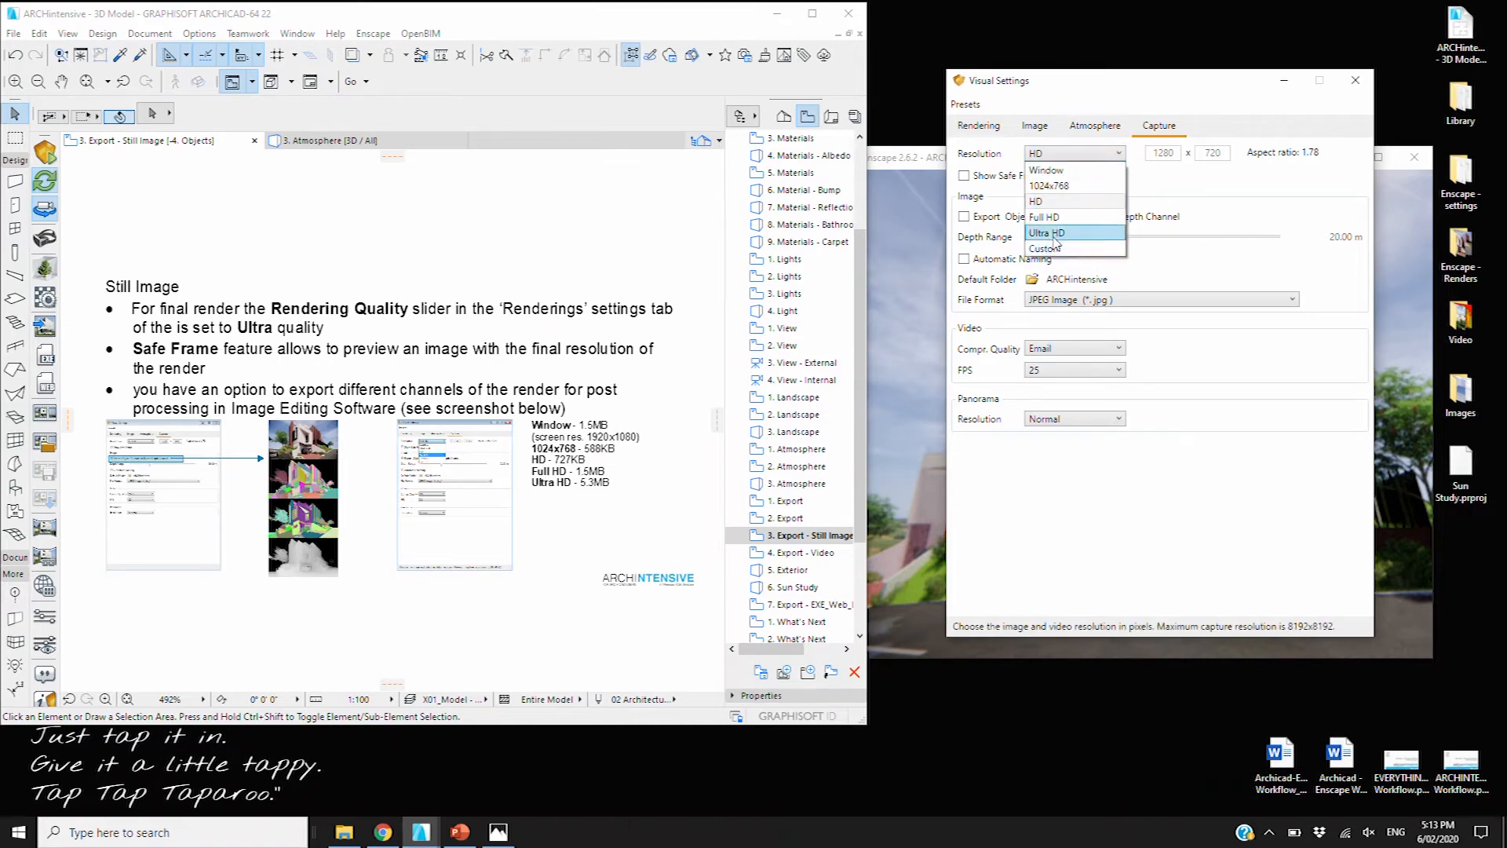
pyautogui.click(1075, 235)
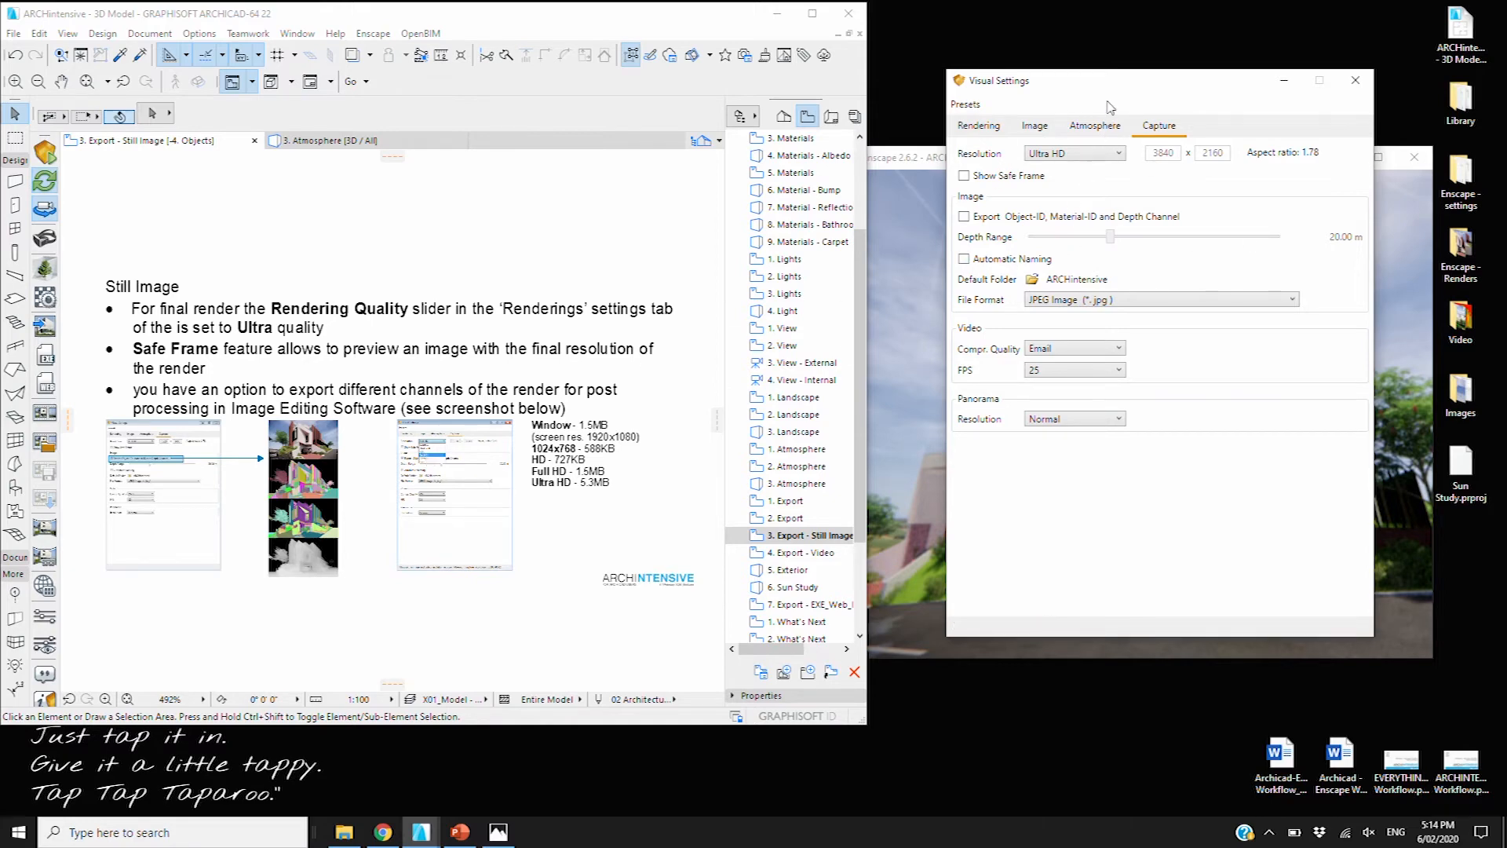
pyautogui.moveTo(1131, 83); pyautogui.dragTo(1144, 115)
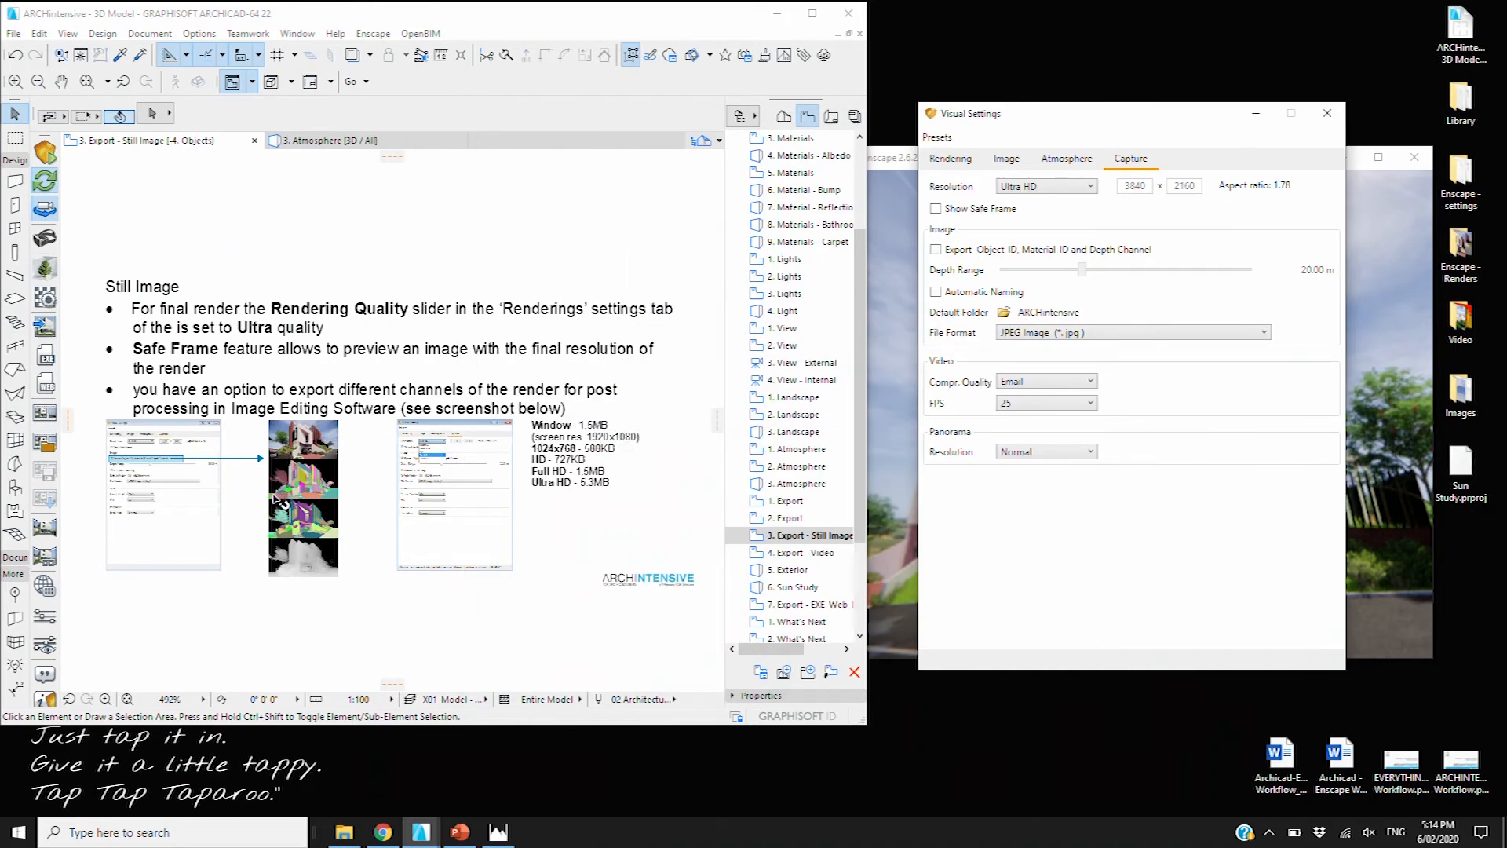
pyautogui.scroll(1, 260, 495)
pyautogui.scroll(3, 174, 496)
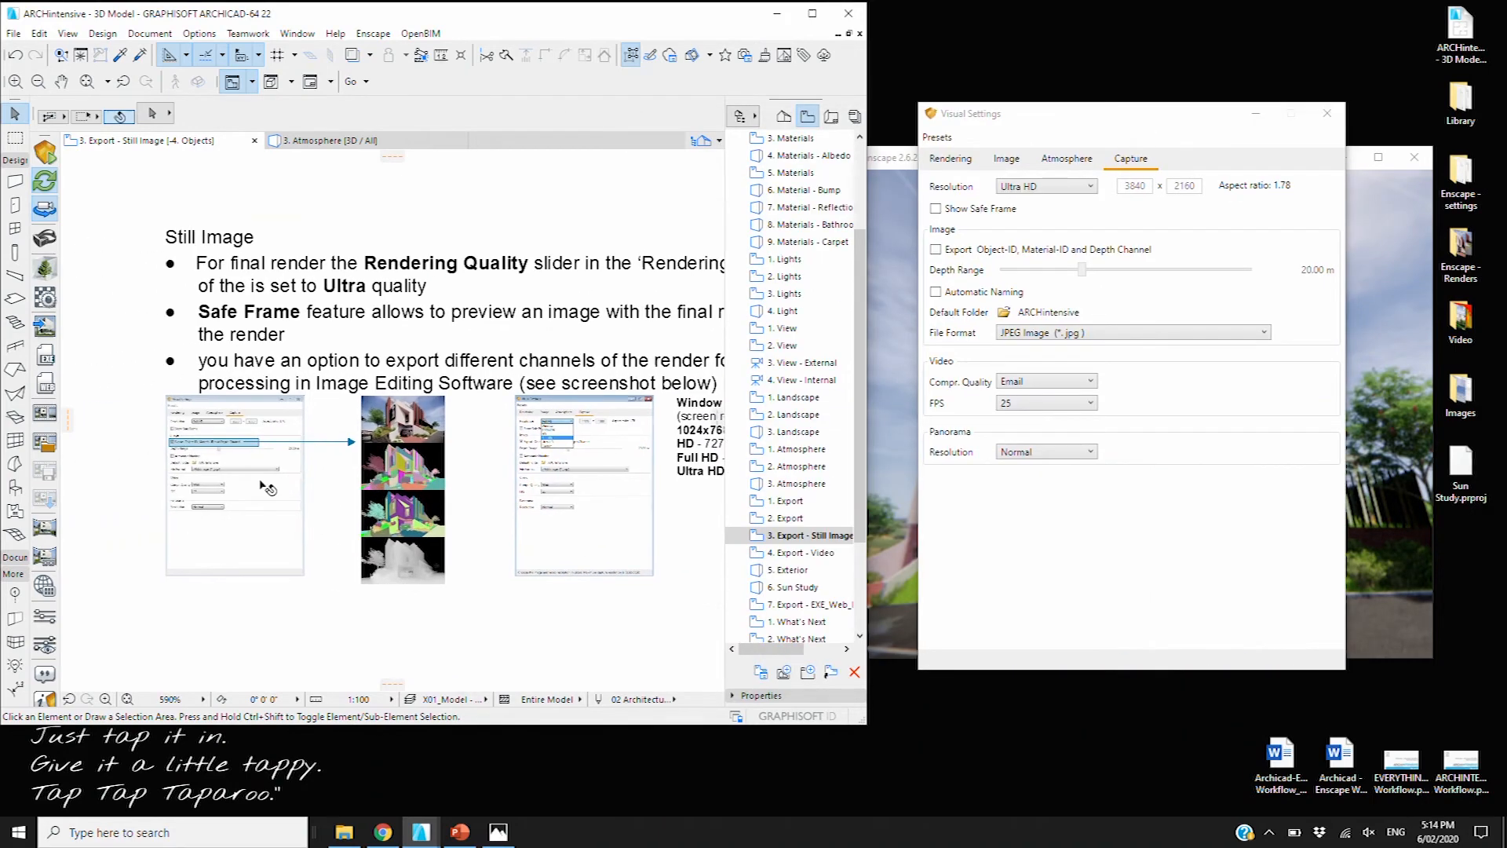
pyautogui.moveTo(281, 483); pyautogui.dragTo(284, 466, button='middle')
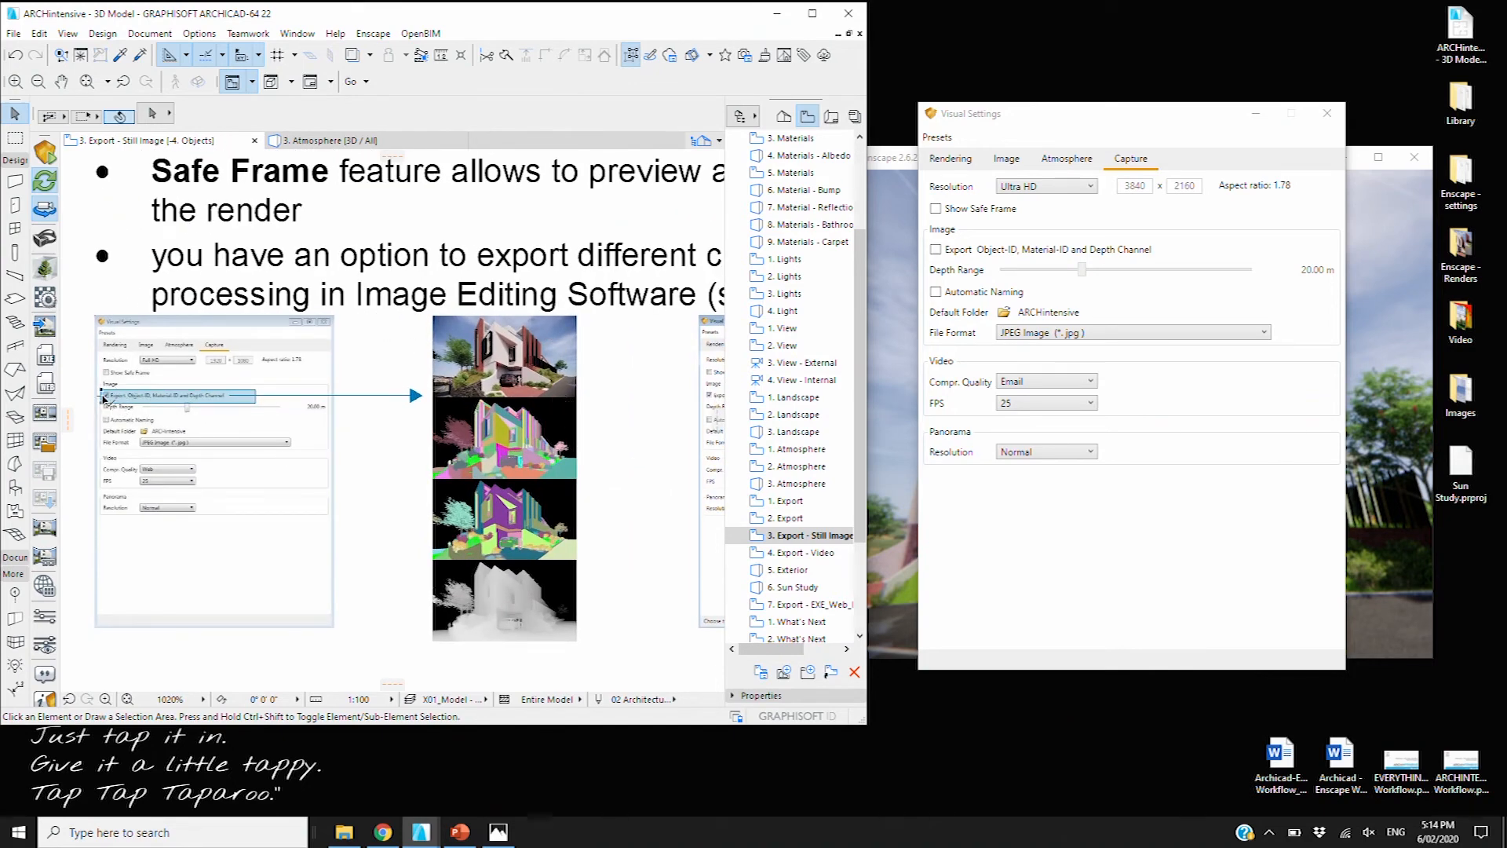
pyautogui.click(539, 437)
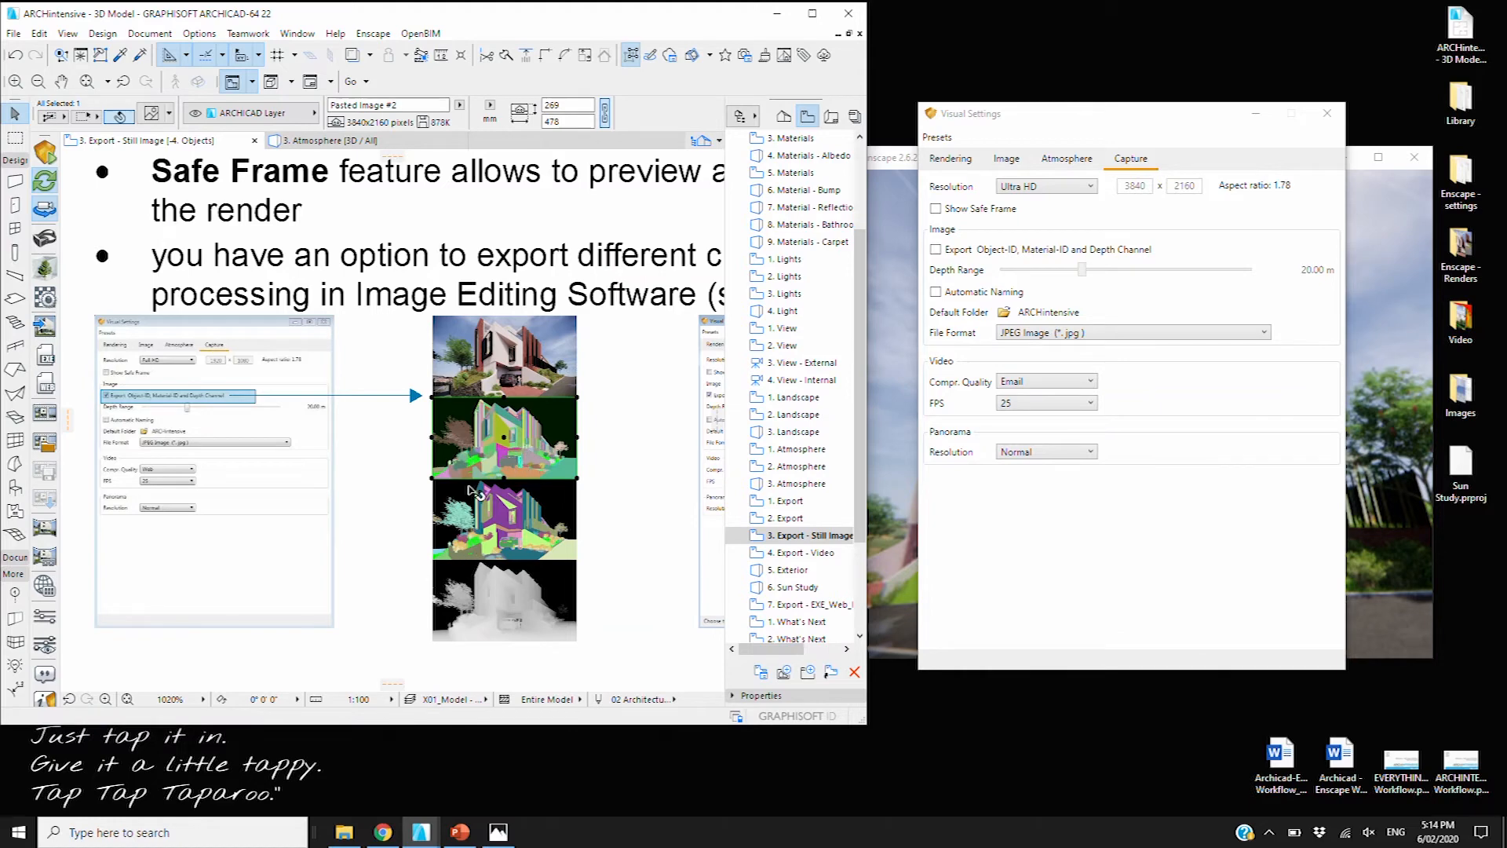
pyautogui.click(374, 496)
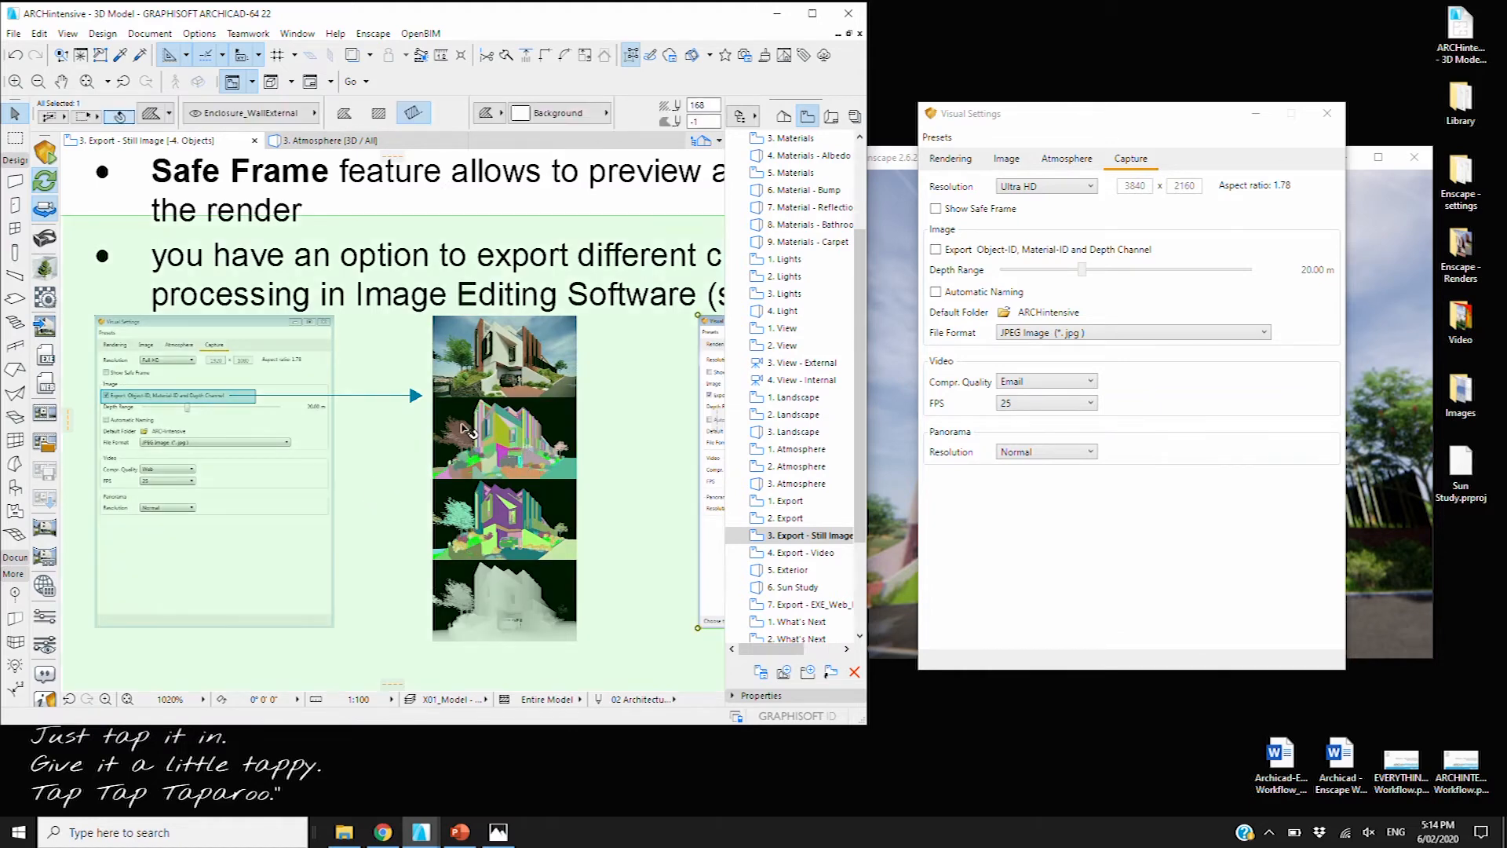
pyautogui.press('Escape')
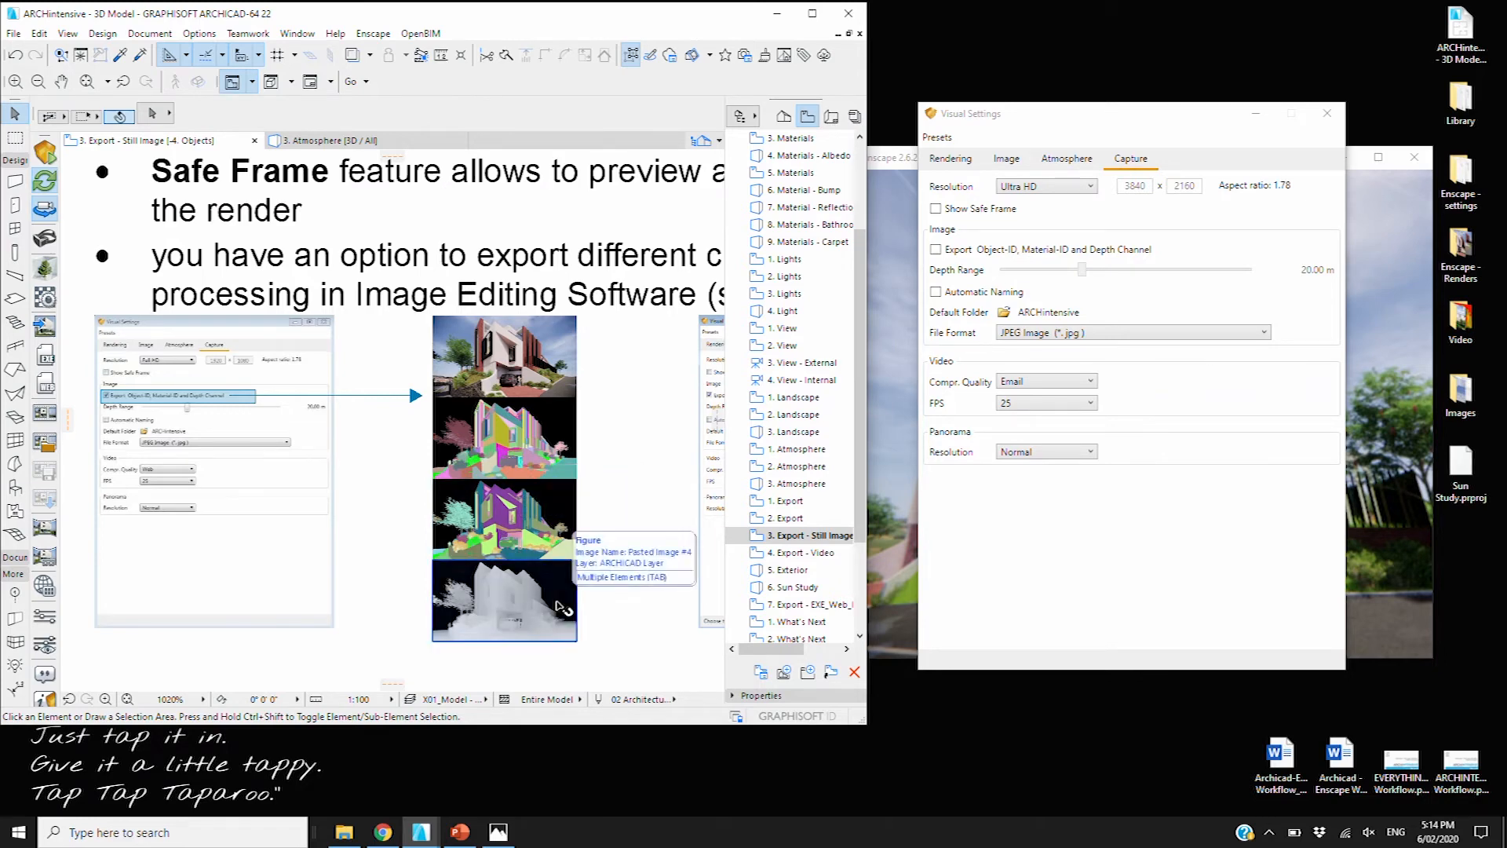
pyautogui.click(663, 468)
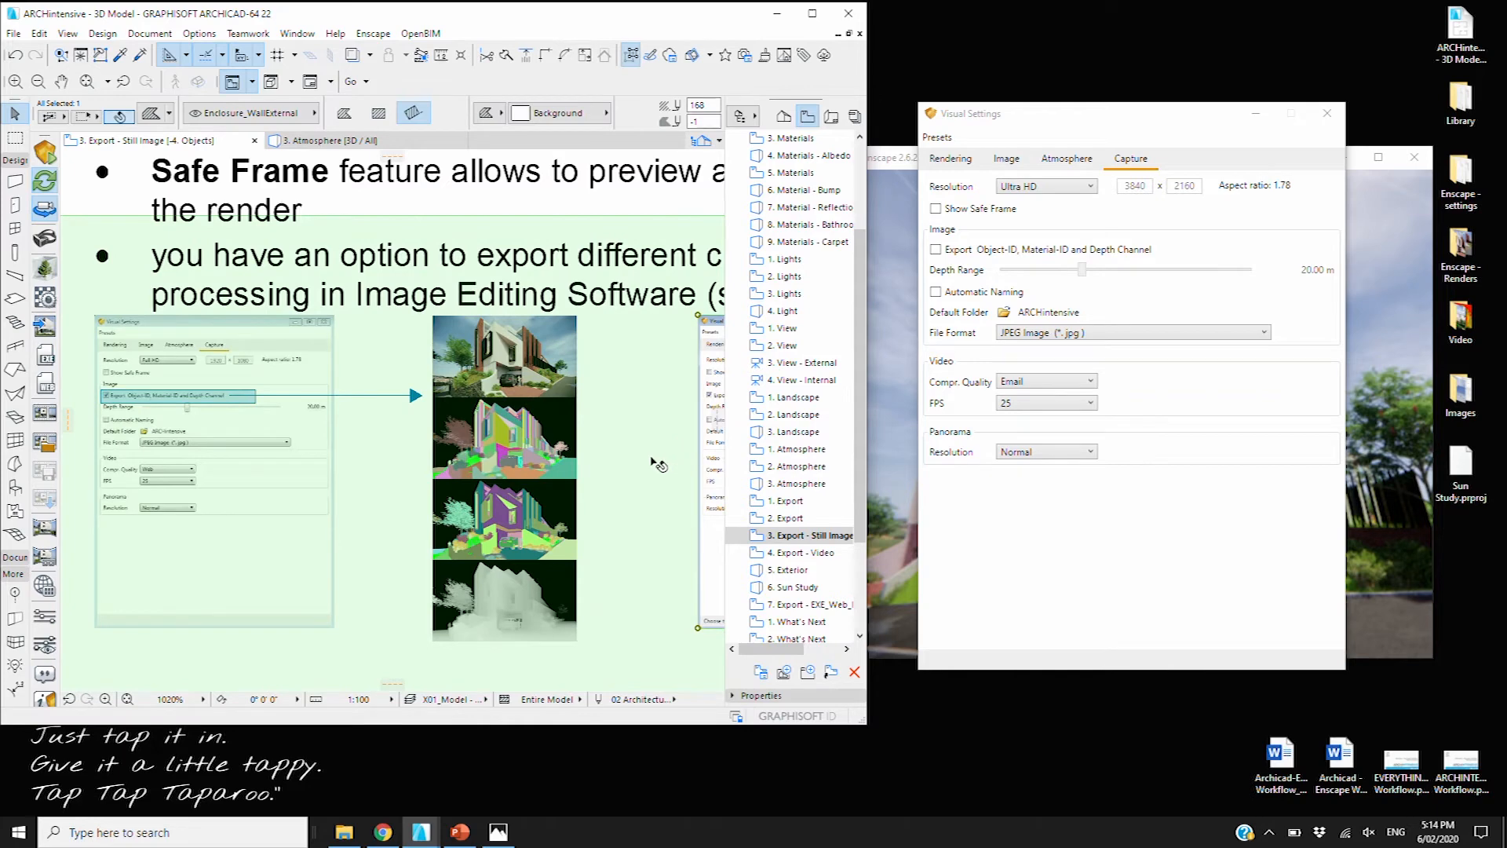
pyautogui.press('Escape')
pyautogui.scroll(-2, 623, 431)
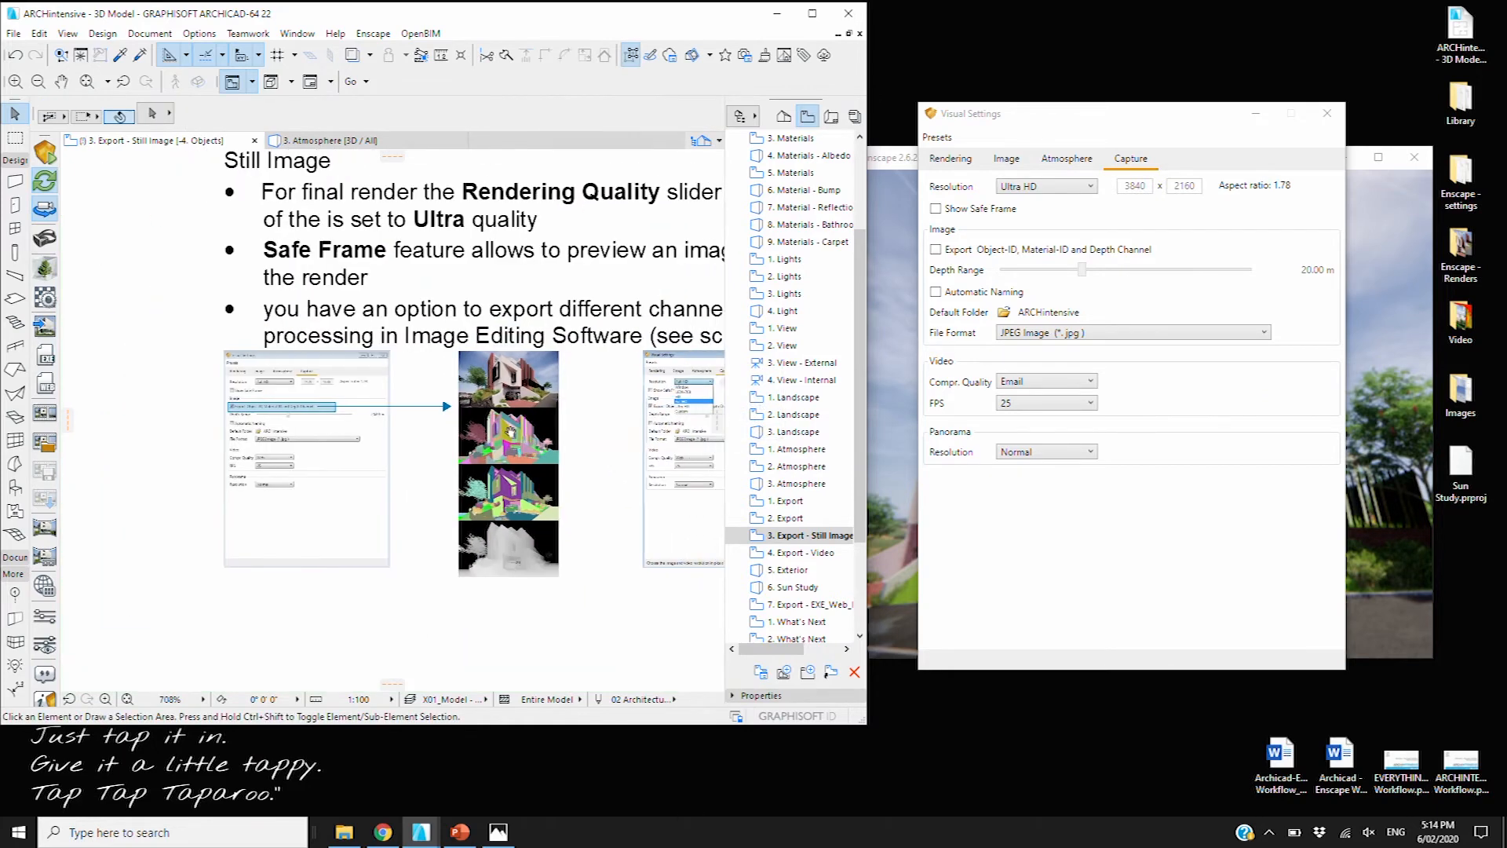
pyautogui.scroll(-3, 510, 430)
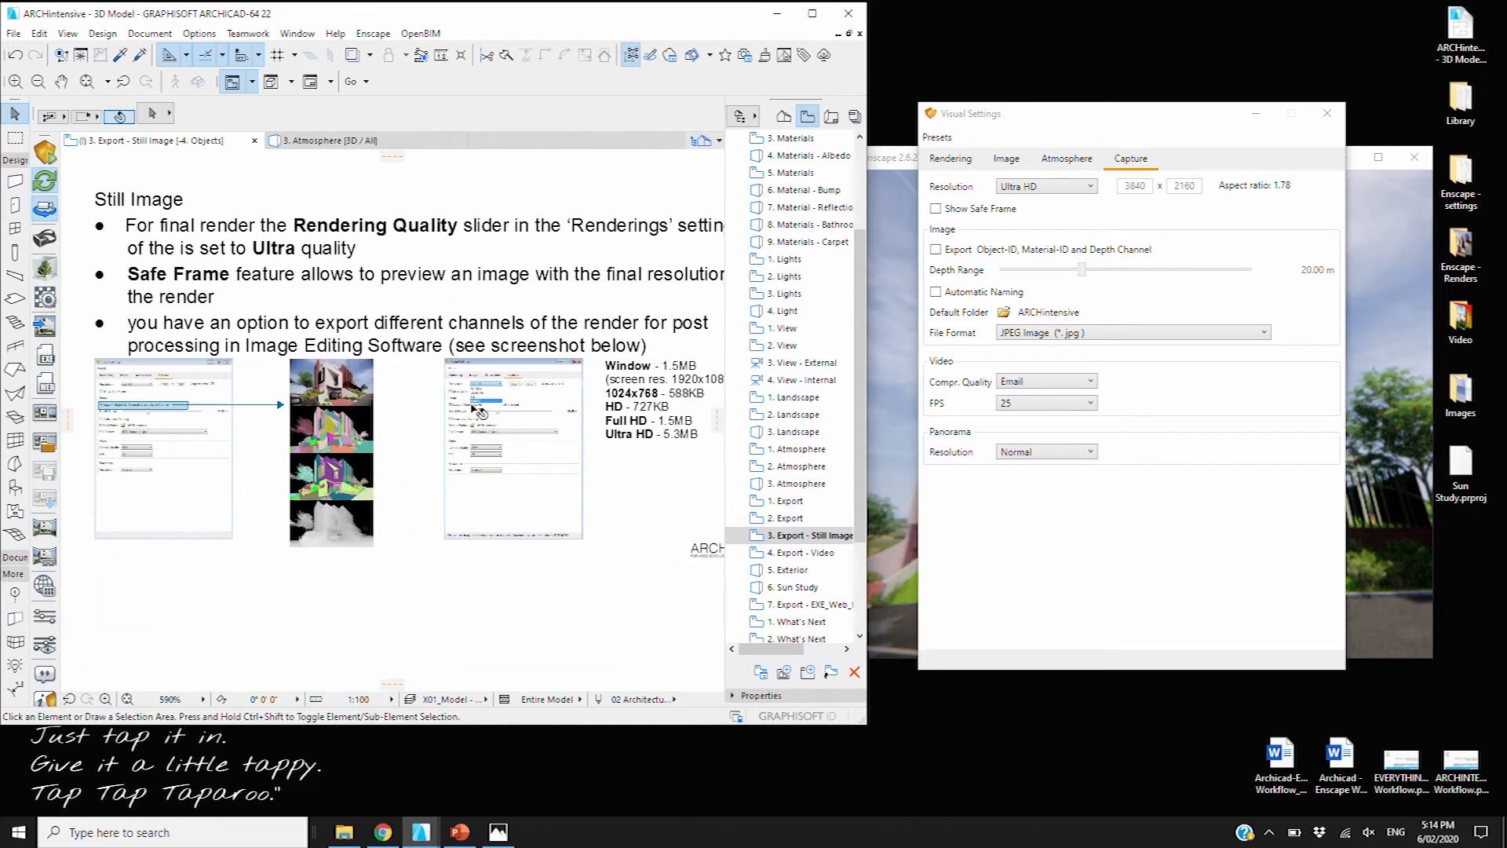
pyautogui.scroll(-3, 477, 409)
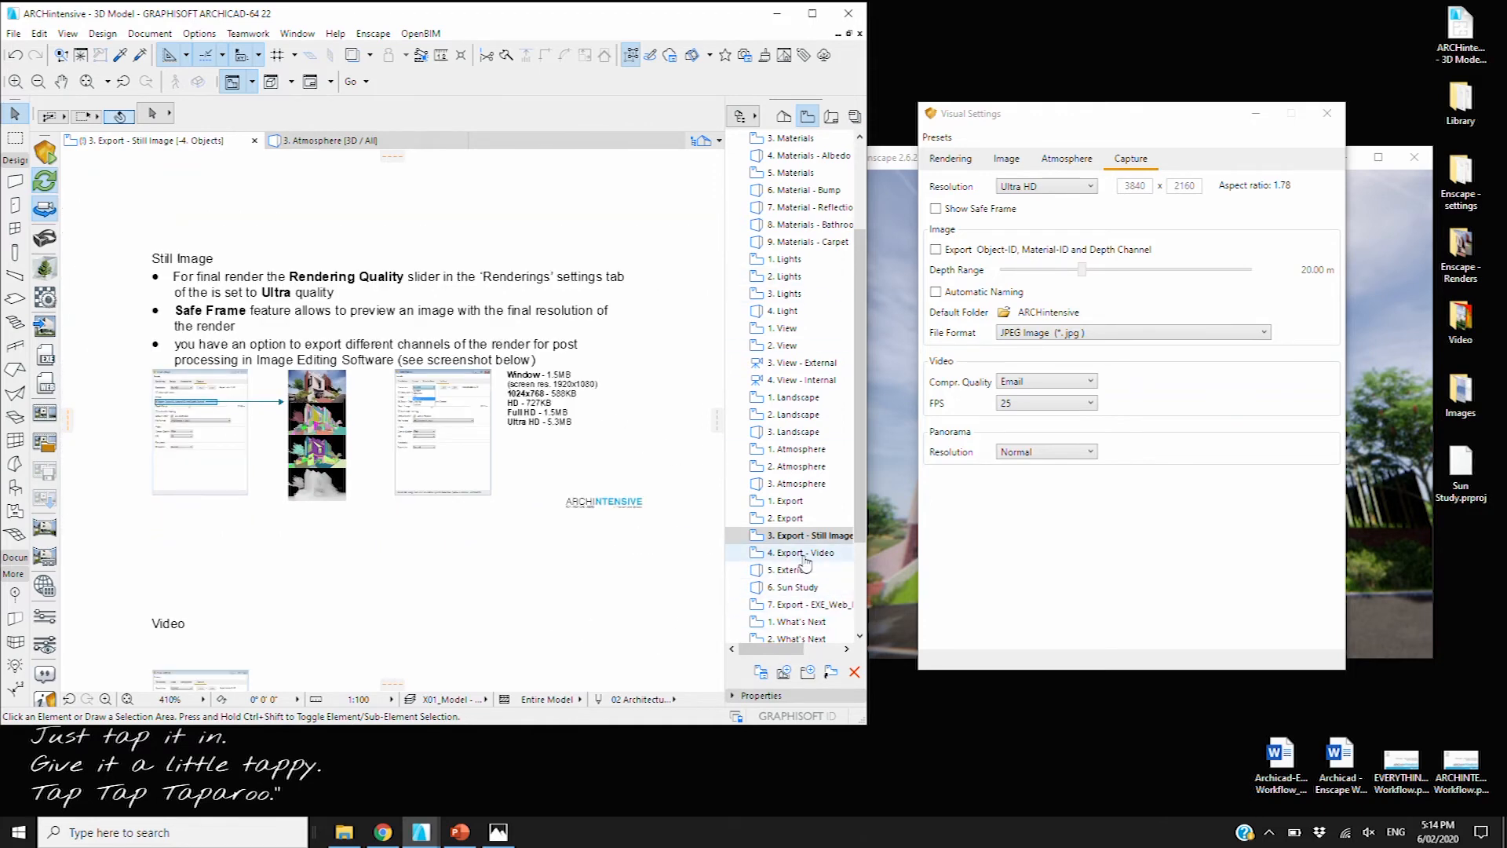
# Open 4. Export - Video, close Visual Settings, look around the full-screen render, then open 5. Exterior
pyautogui.doubleClick(802, 554)
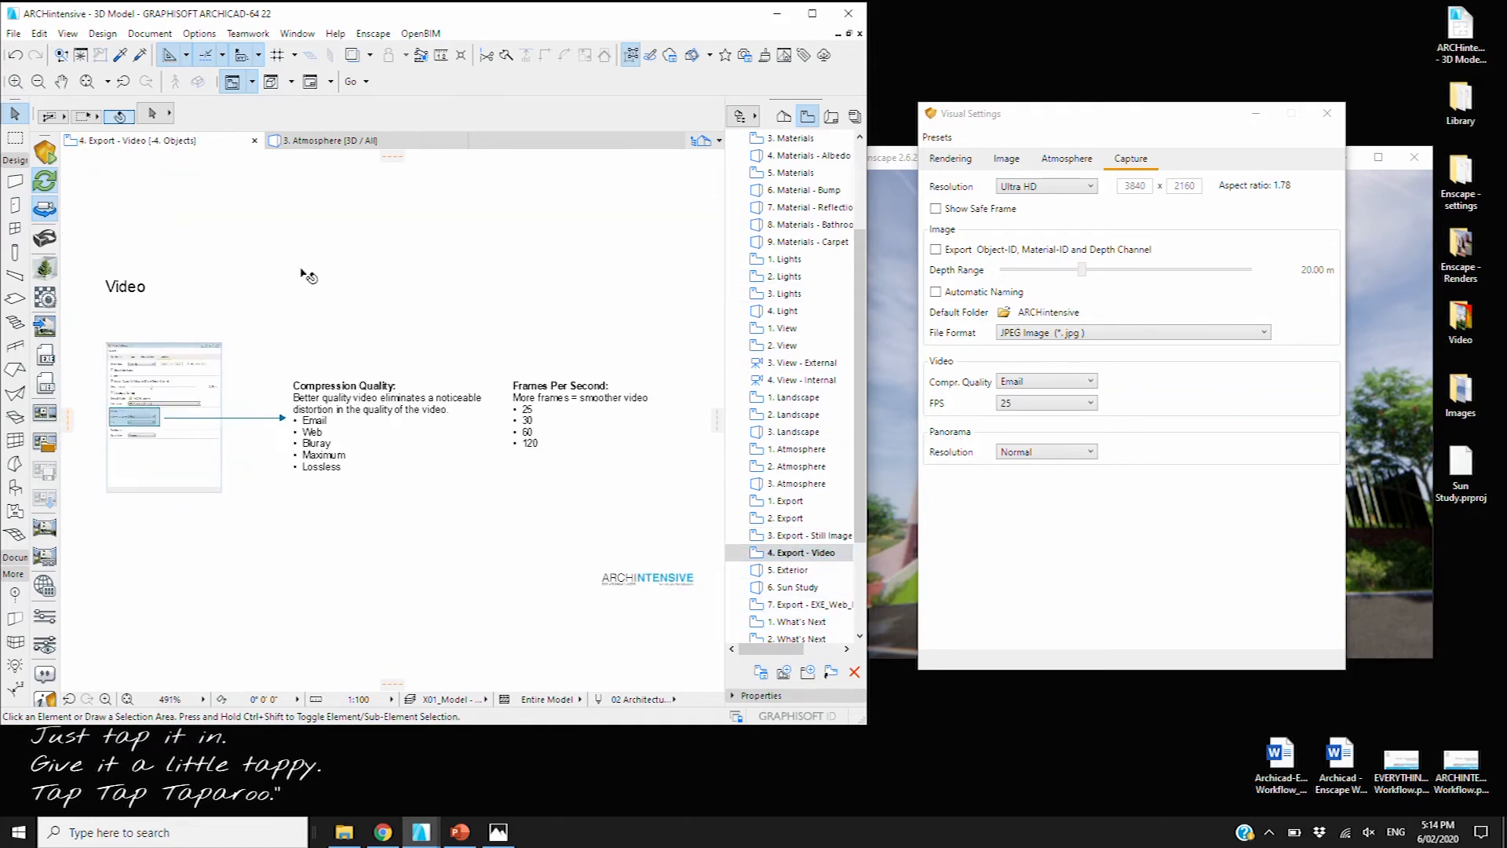
pyautogui.click(1326, 113)
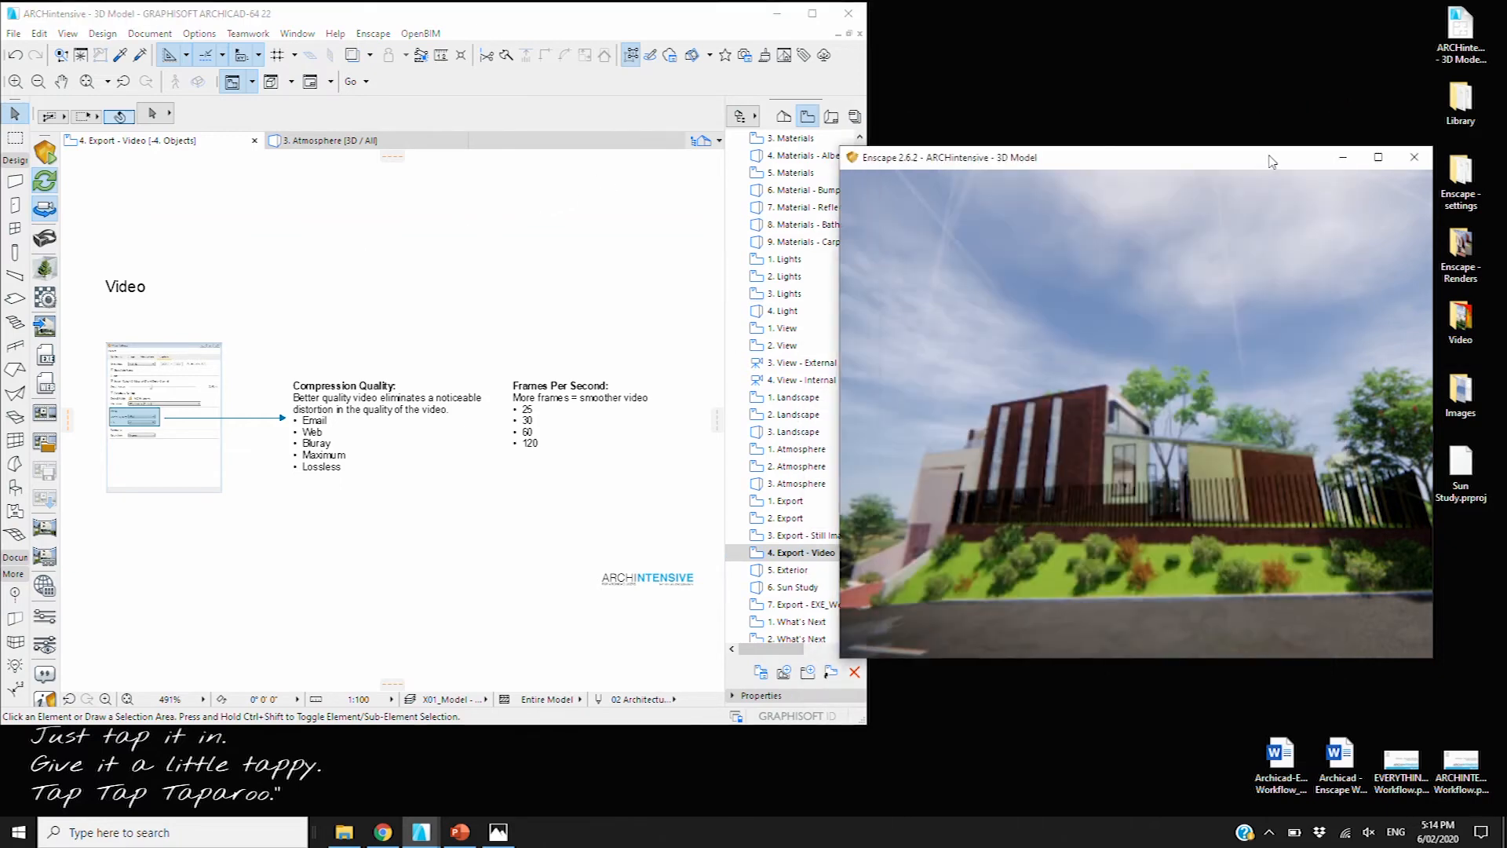
pyautogui.click(1379, 157)
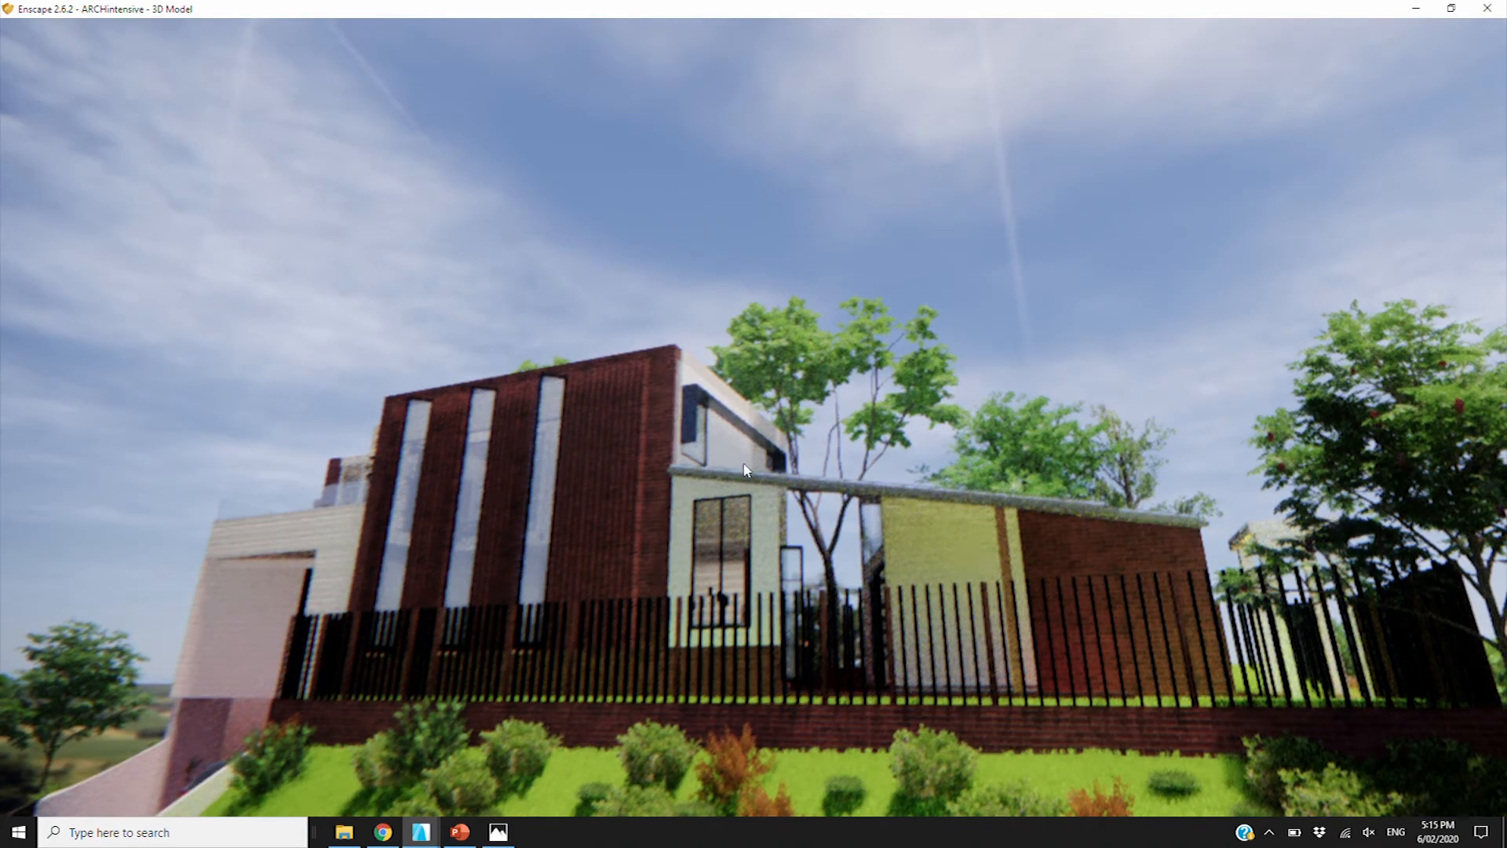
pyautogui.moveTo(735, 453); pyautogui.dragTo(950, 565, button='middle')
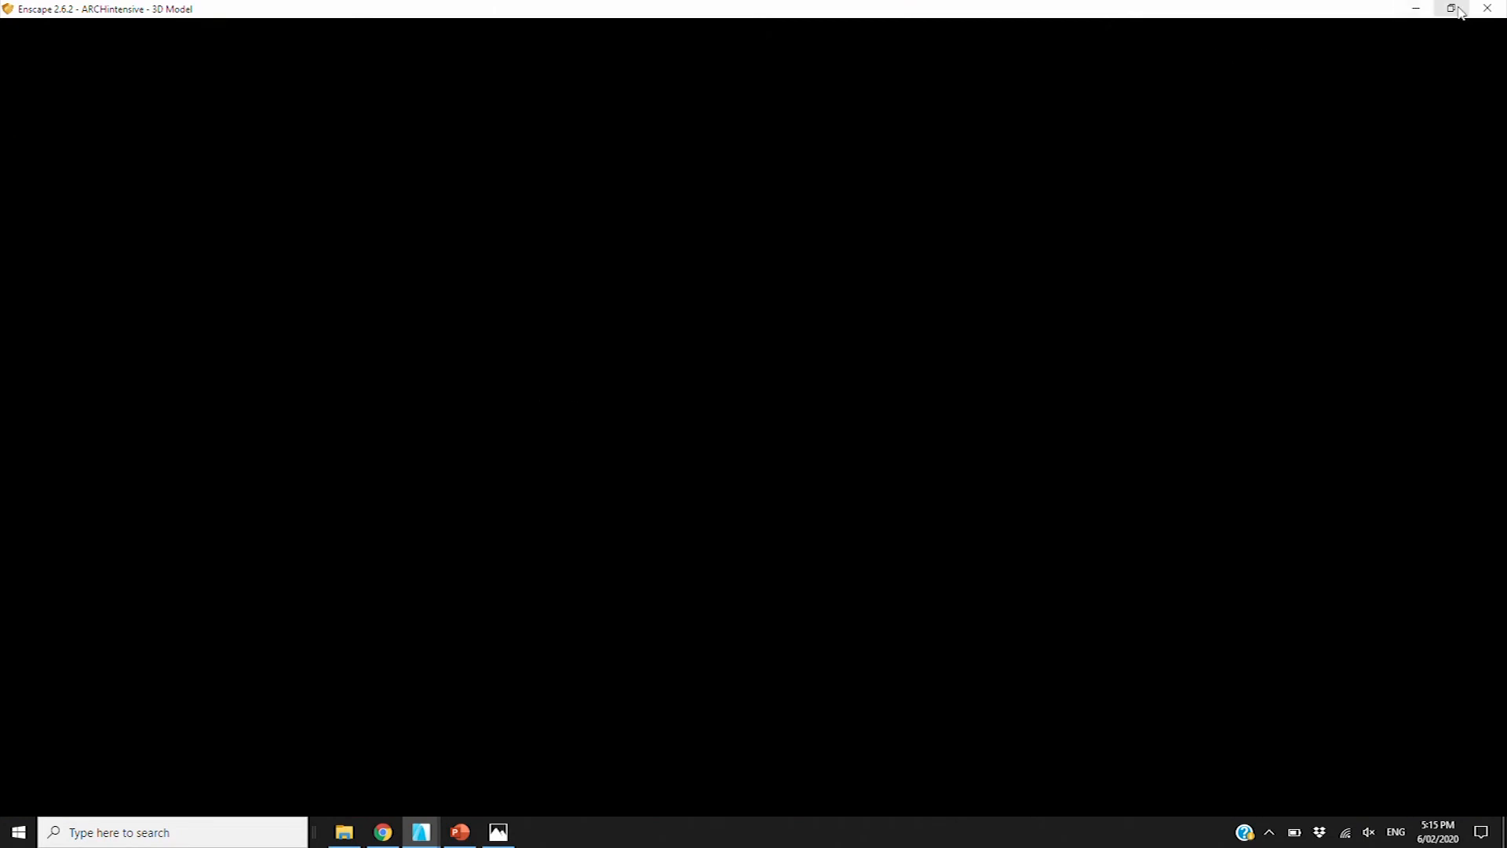
pyautogui.click(1451, 7)
pyautogui.doubleClick(790, 571)
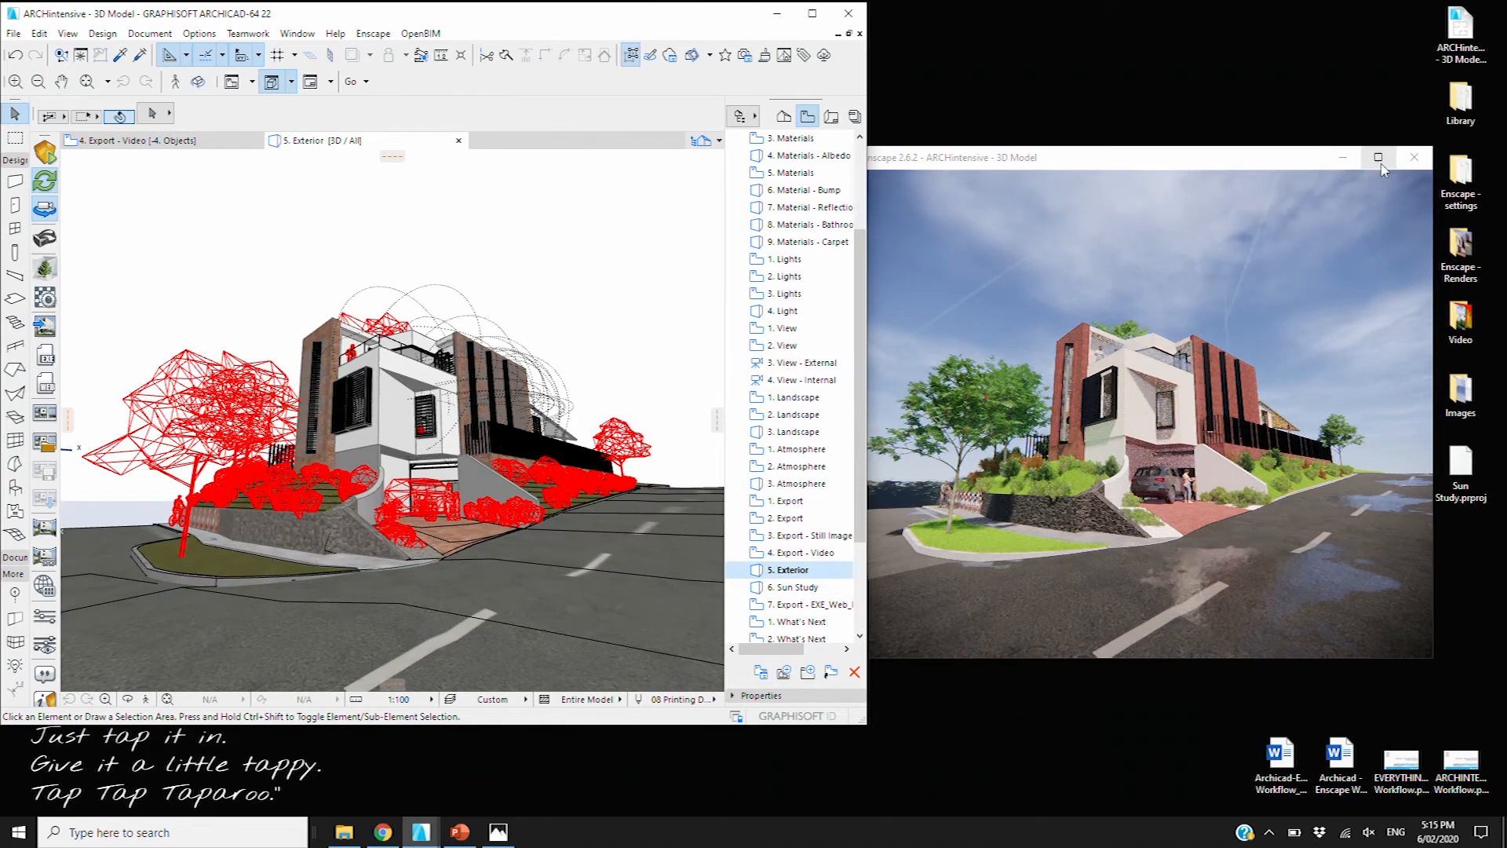
# Show Enscape's Fly Mode navigation instructions with H, then open Archicad's Options menu
pyautogui.click(1267, 354)
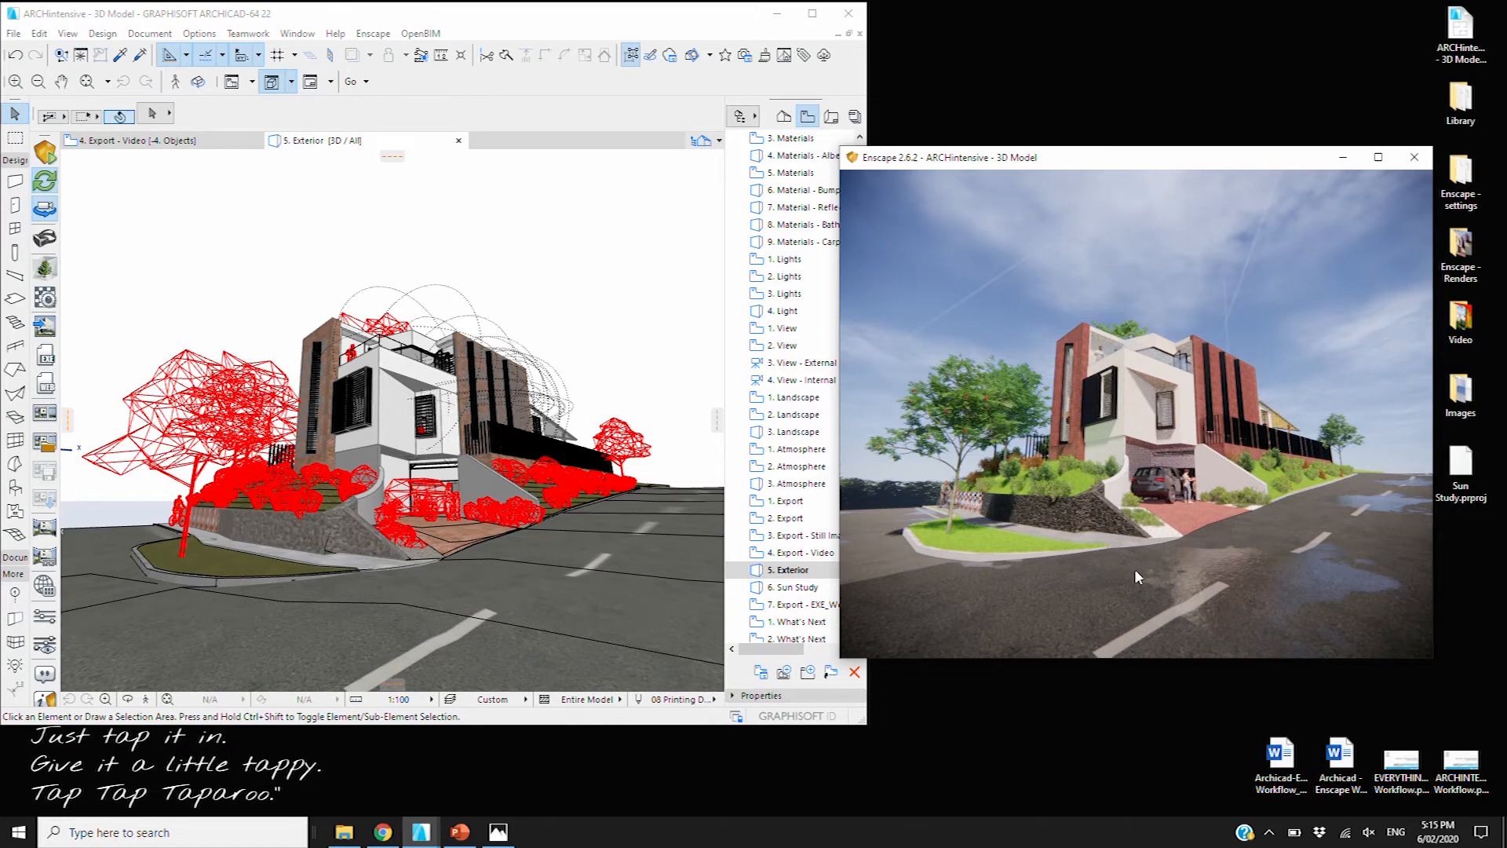
pyautogui.press('h')
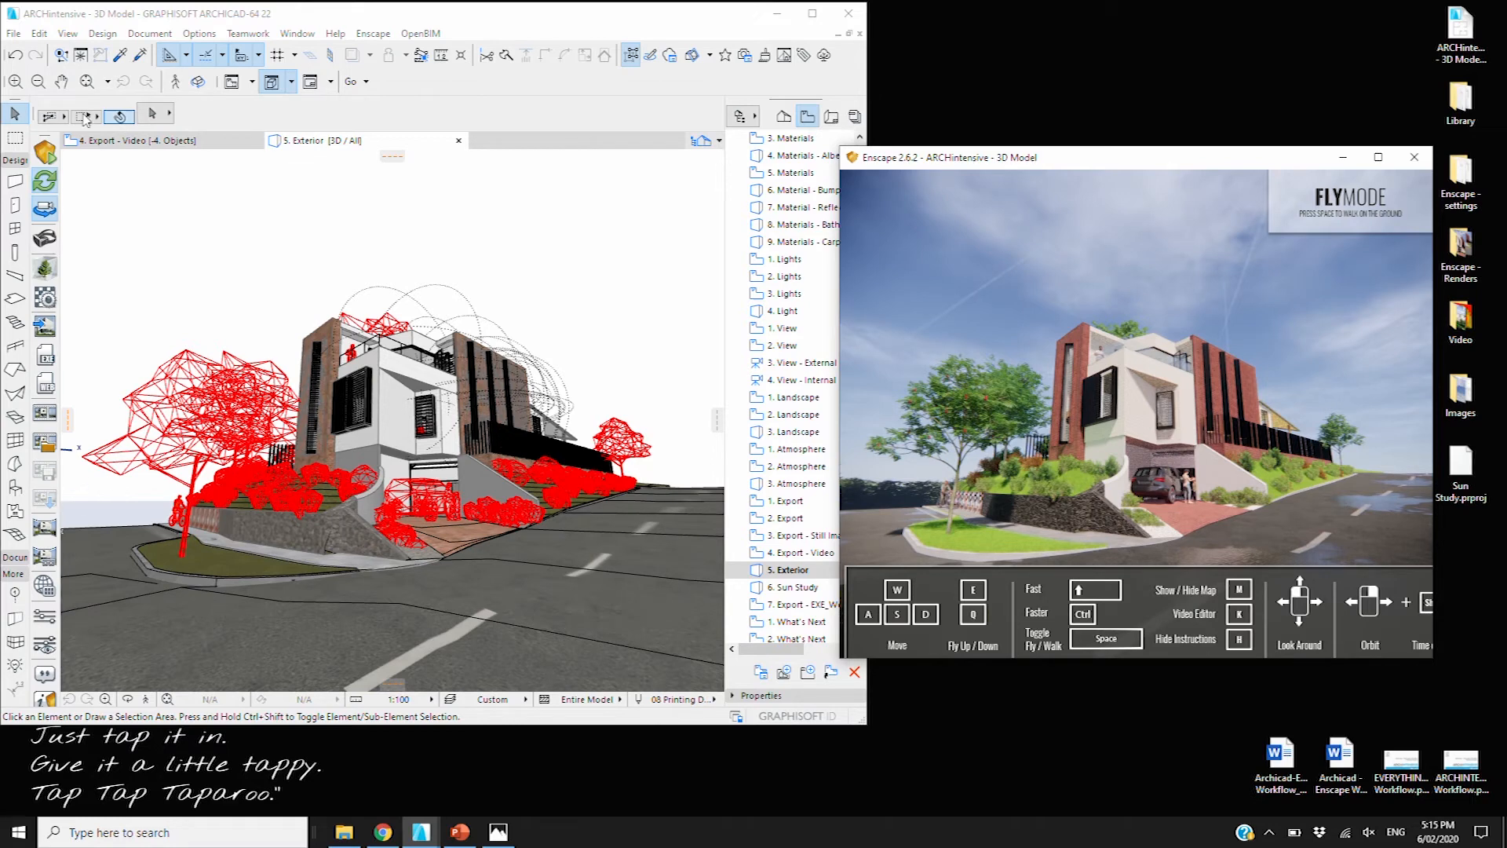
pyautogui.click(69, 39)
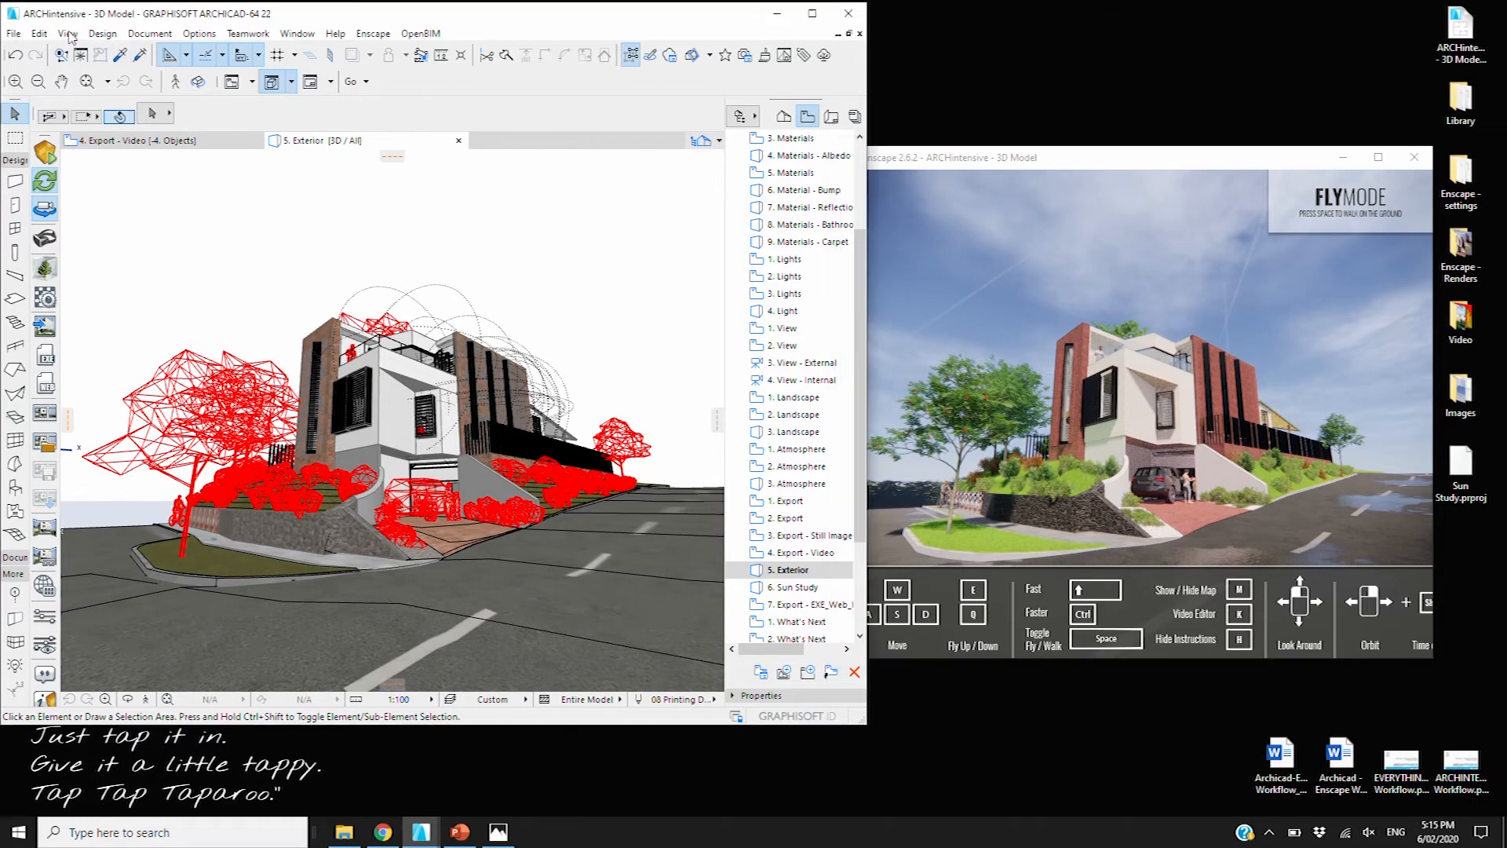
pyautogui.click(199, 34)
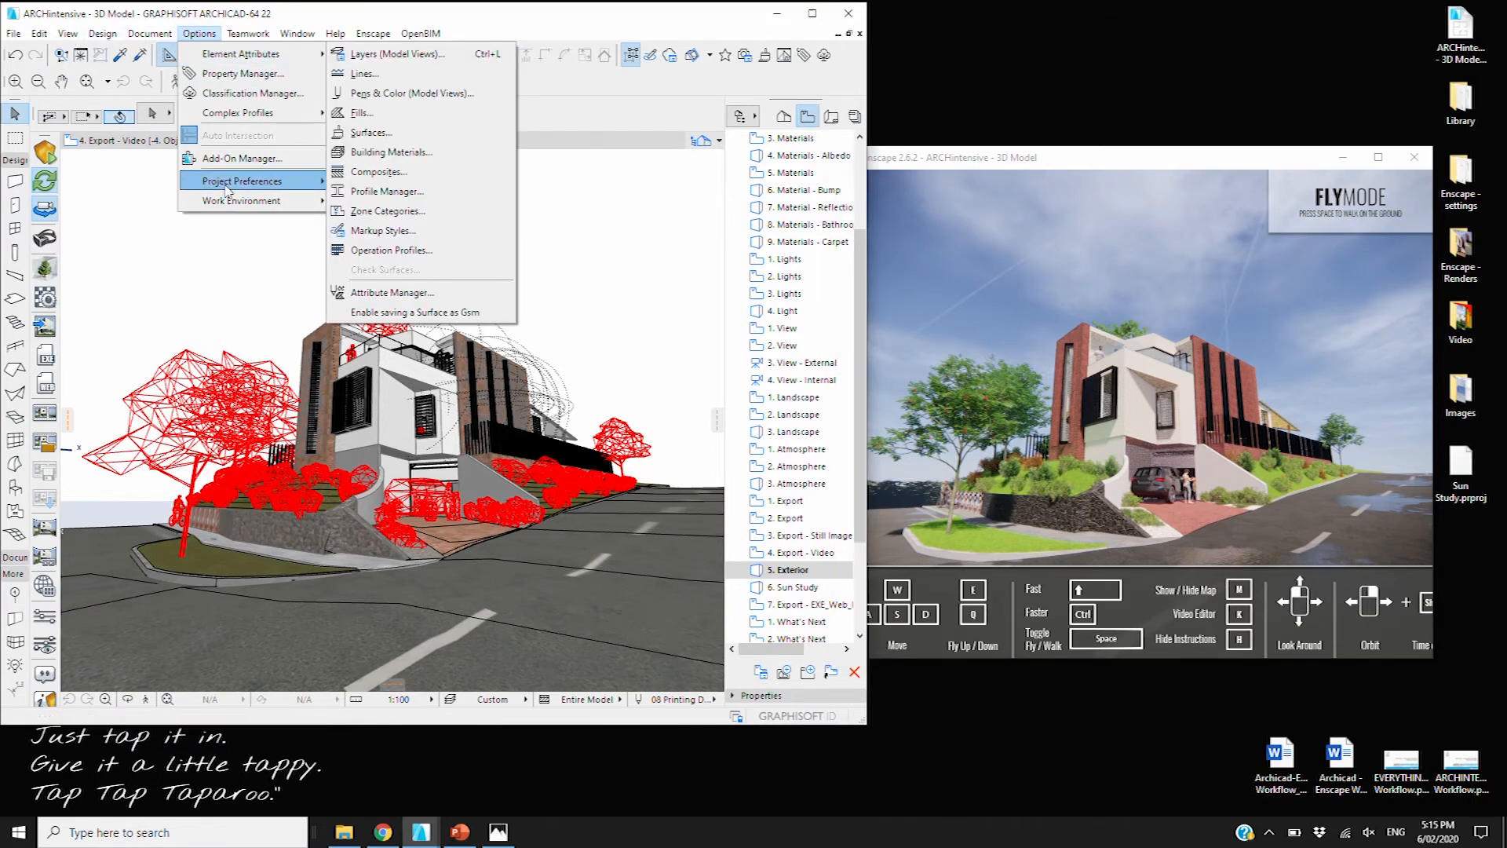
pyautogui.moveTo(251, 201)
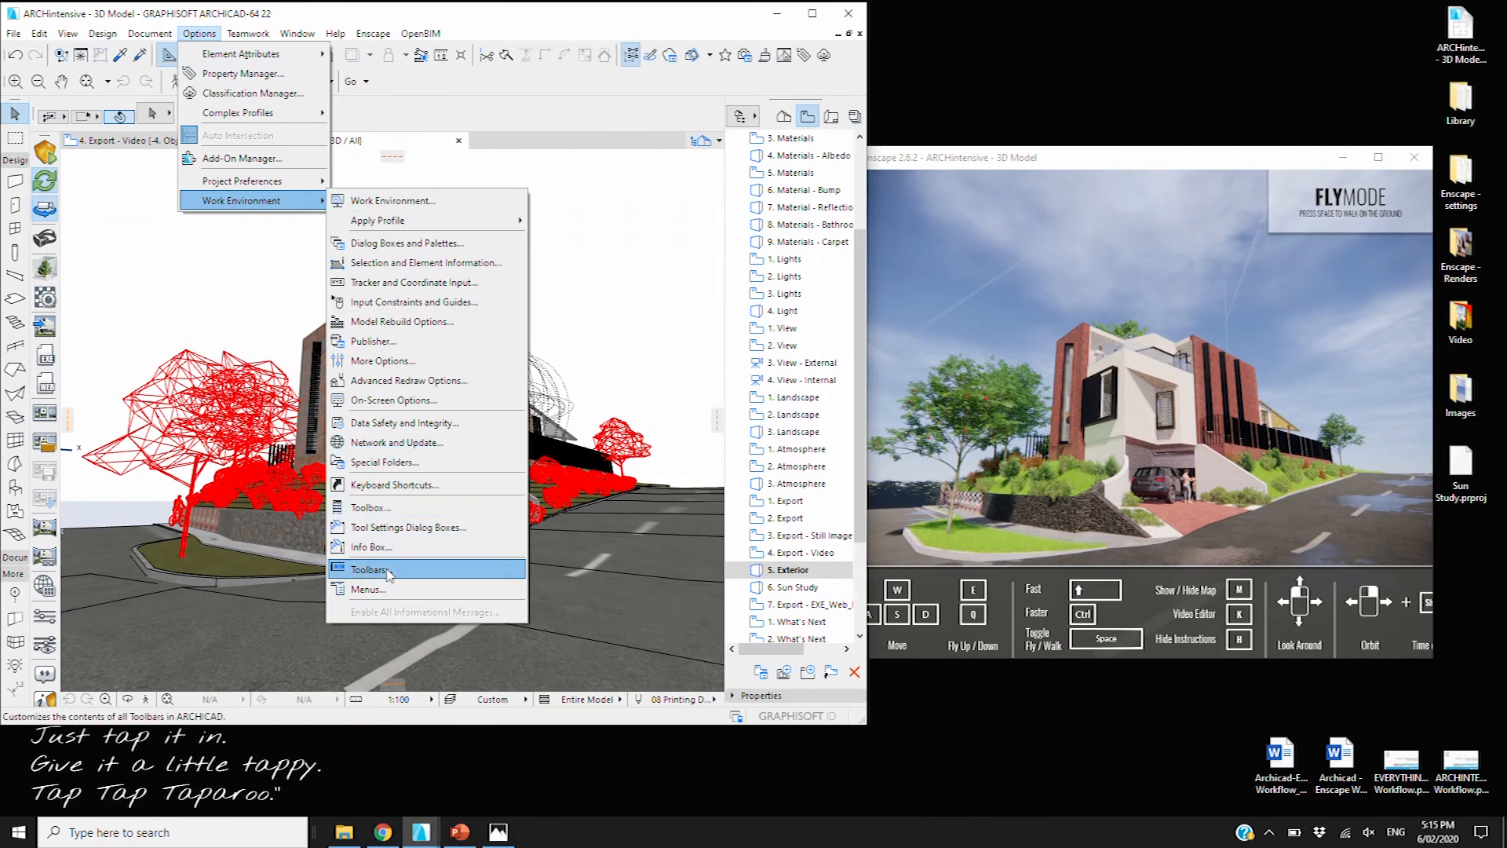
# Close the Toolbars customization dialog unchanged and maximize the Enscape render window
pyautogui.click(384, 508)
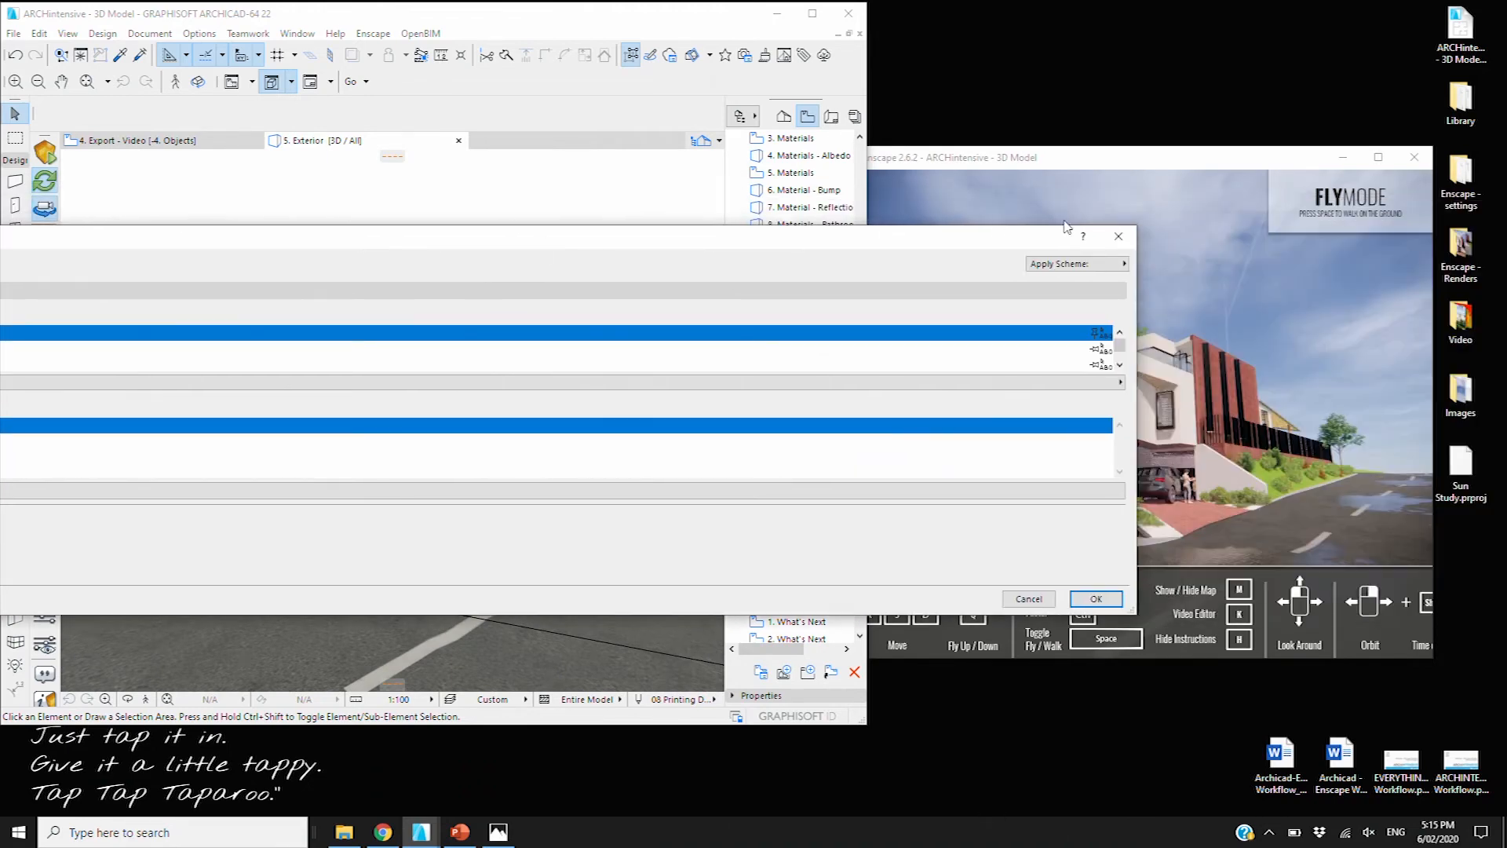
pyautogui.click(1118, 235)
pyautogui.click(1382, 159)
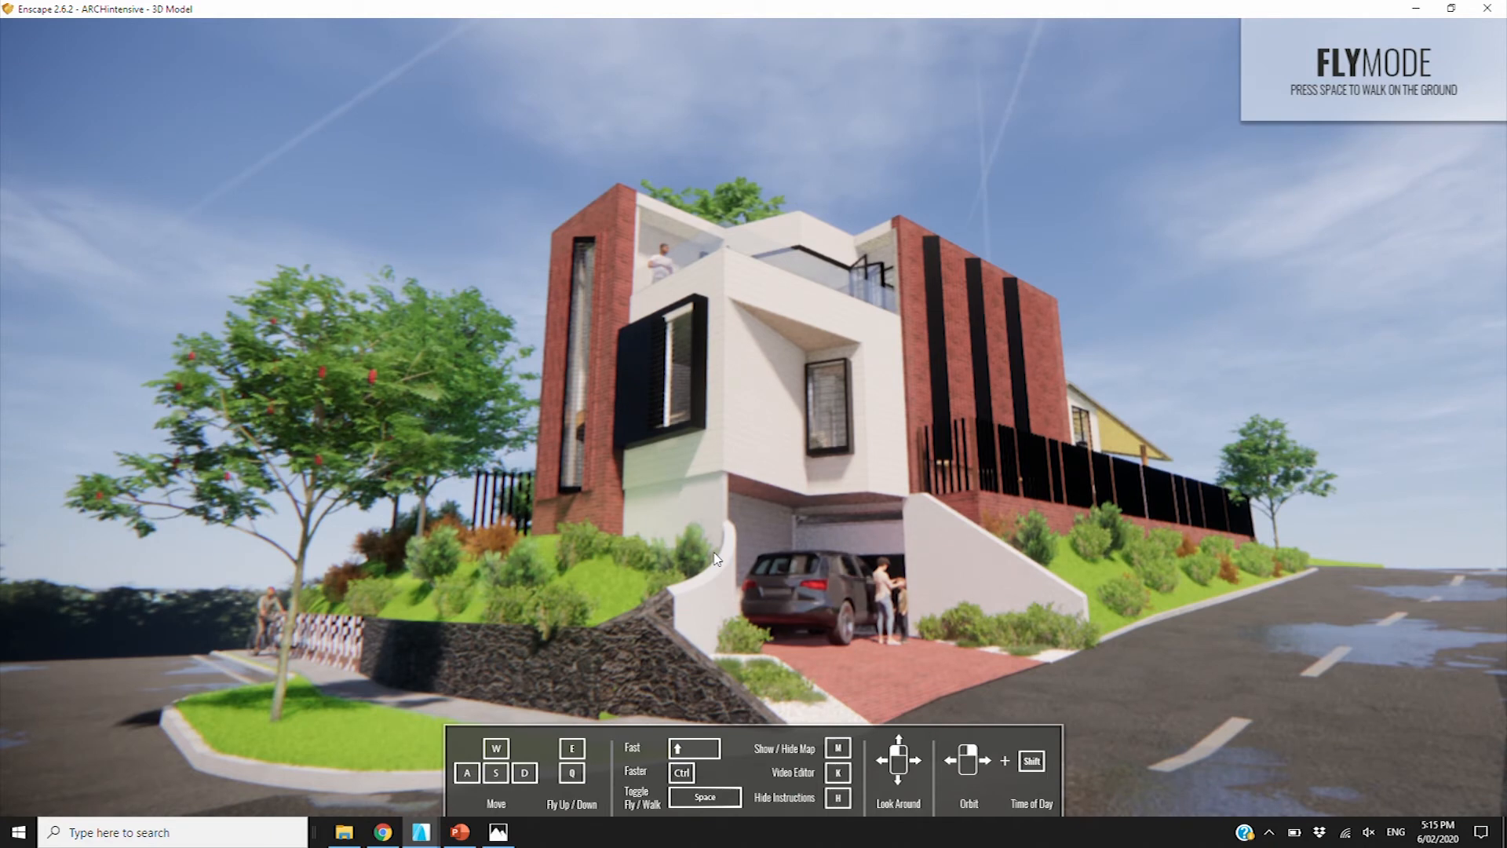
# Open the Video Editor, fly the camera above the house and add that view as a keyframe
pyautogui.press('k')
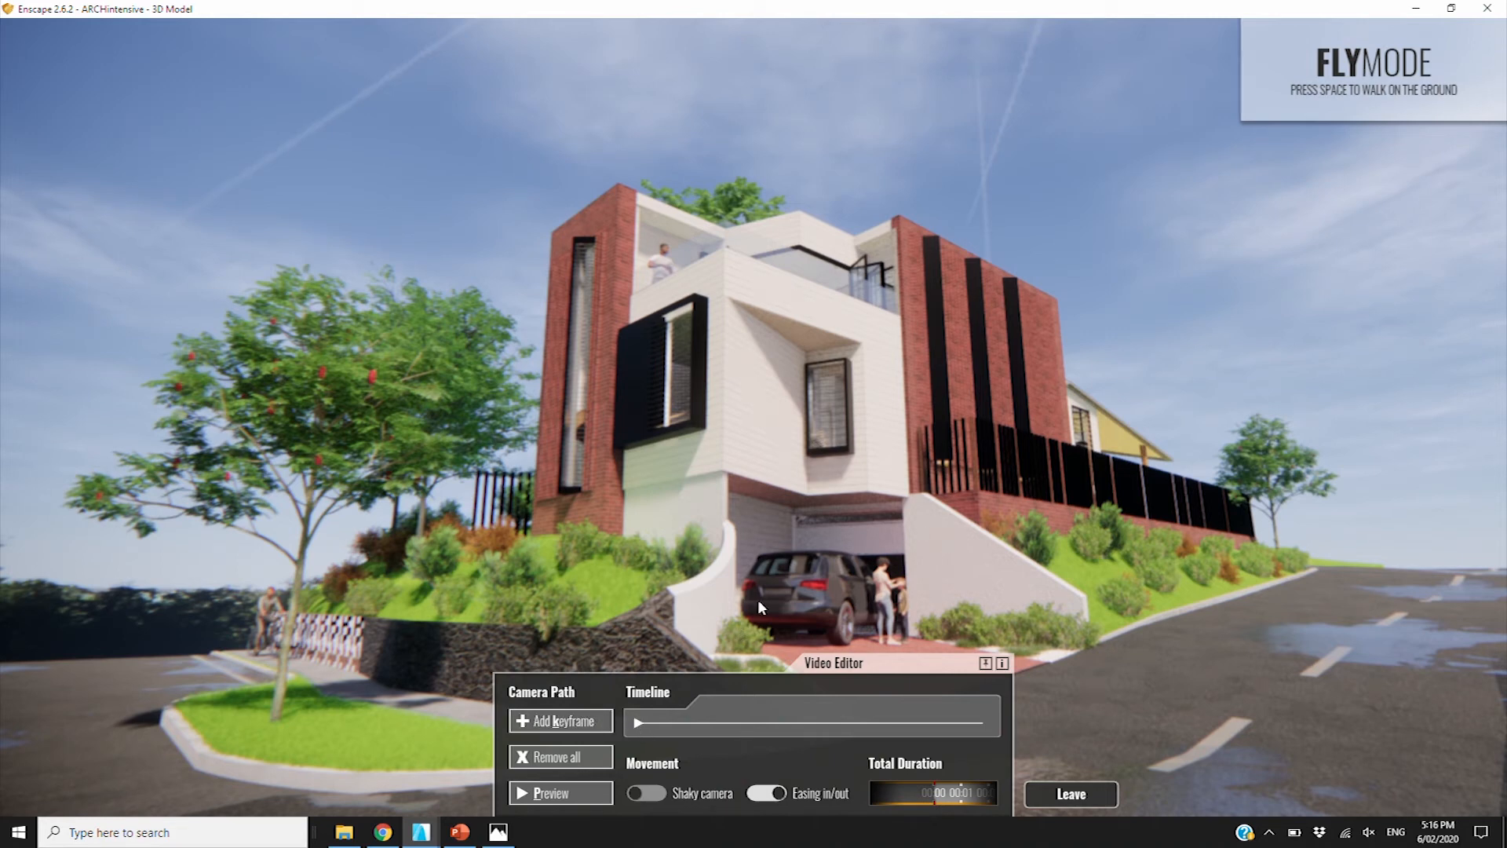
pyautogui.press('e')
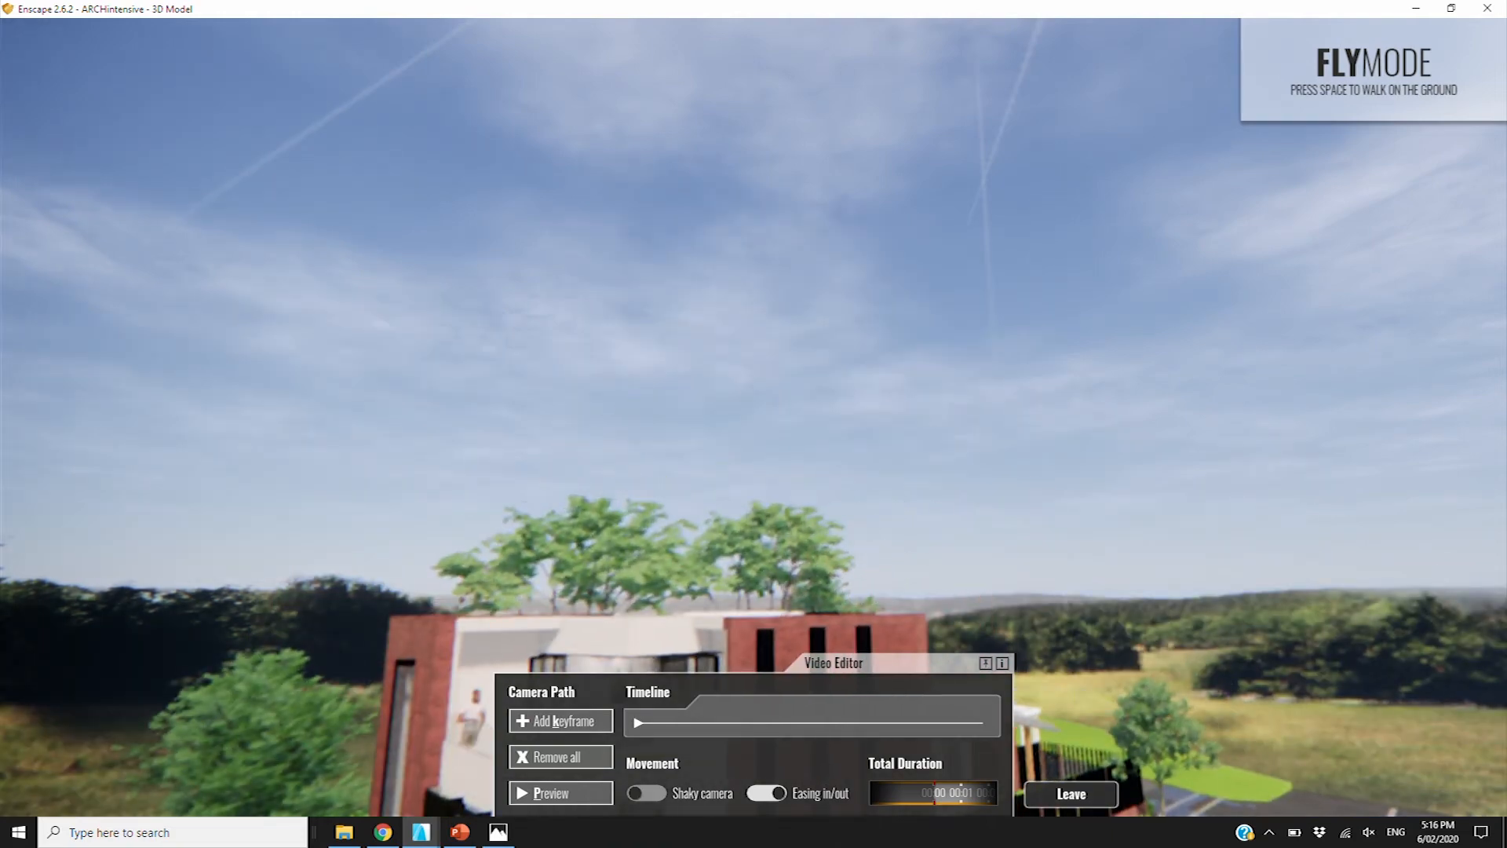
pyautogui.press('e')
pyautogui.press('q')
pyautogui.moveTo(1001, 482); pyautogui.dragTo(660, 567)
pyautogui.press('d')
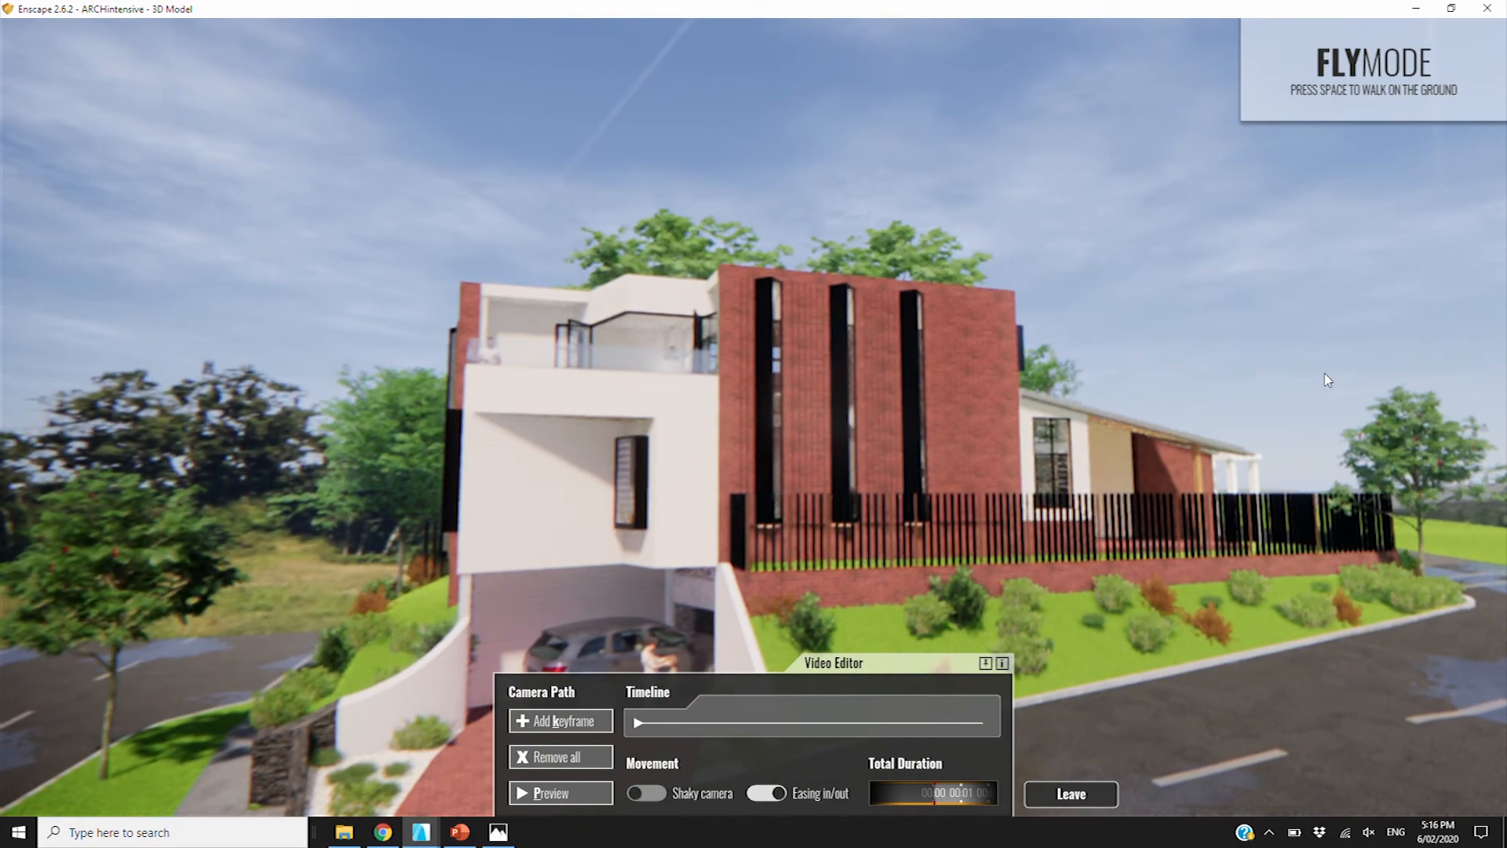
pyautogui.moveTo(753, 471); pyautogui.dragTo(589, 470)
pyautogui.press('d')
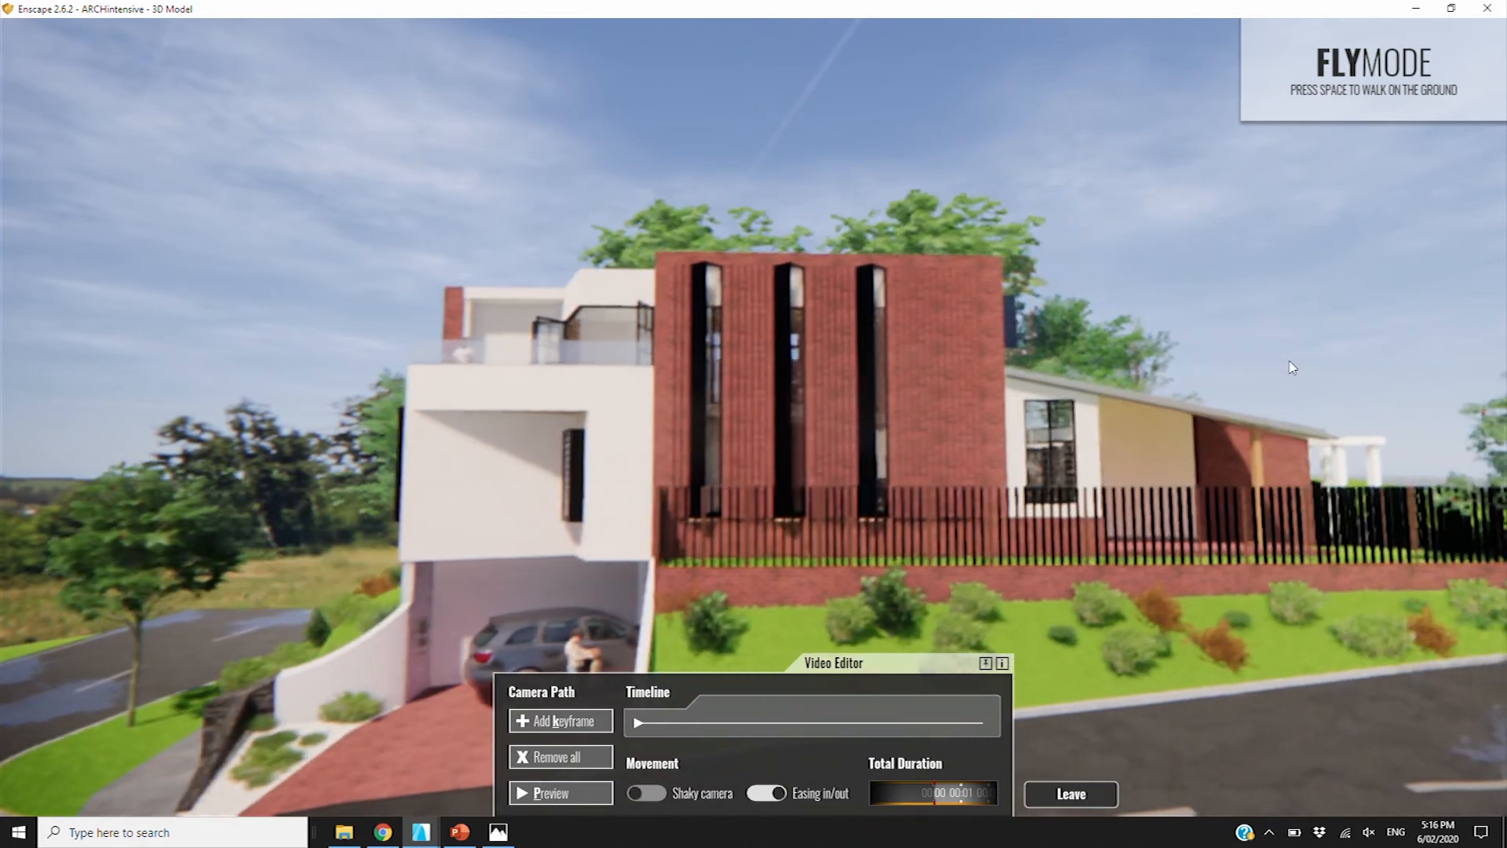
pyautogui.click(555, 721)
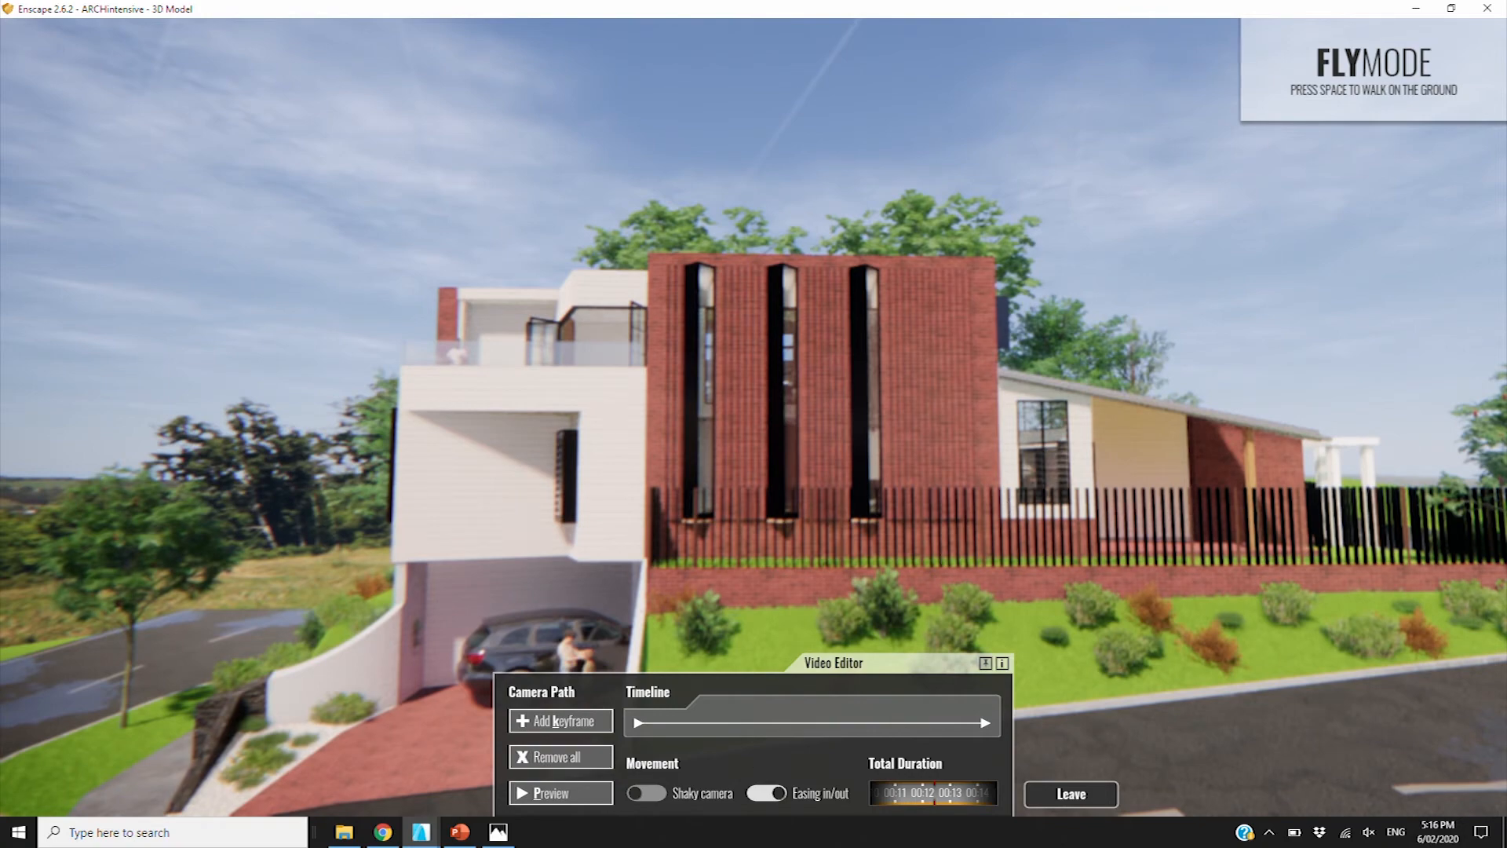
# Frame the house from its corner, add it as a keyframe, and preview the path
pyautogui.press('d')
pyautogui.press('a')
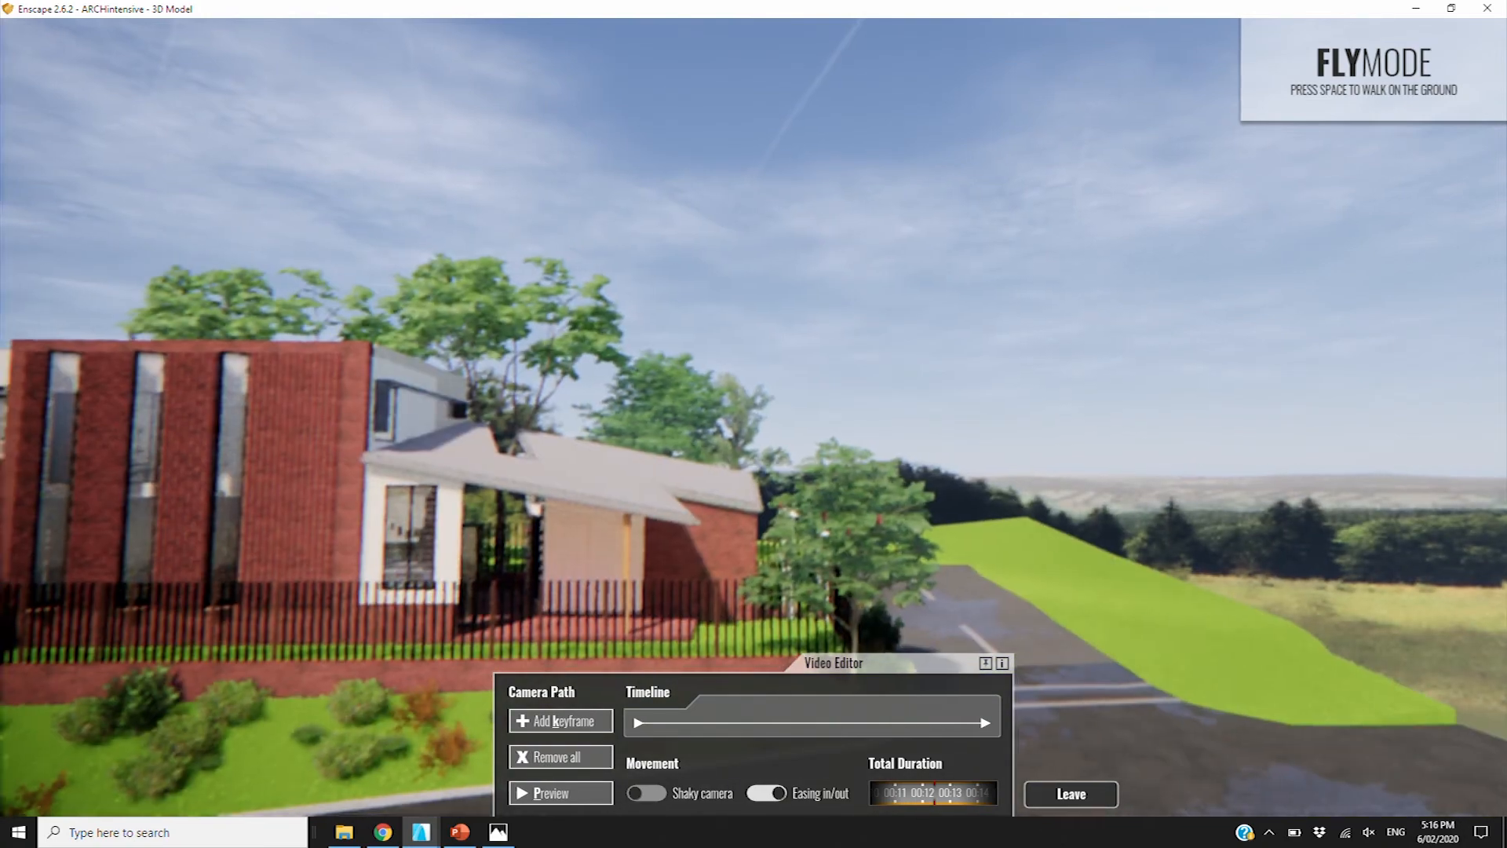
pyautogui.press('d')
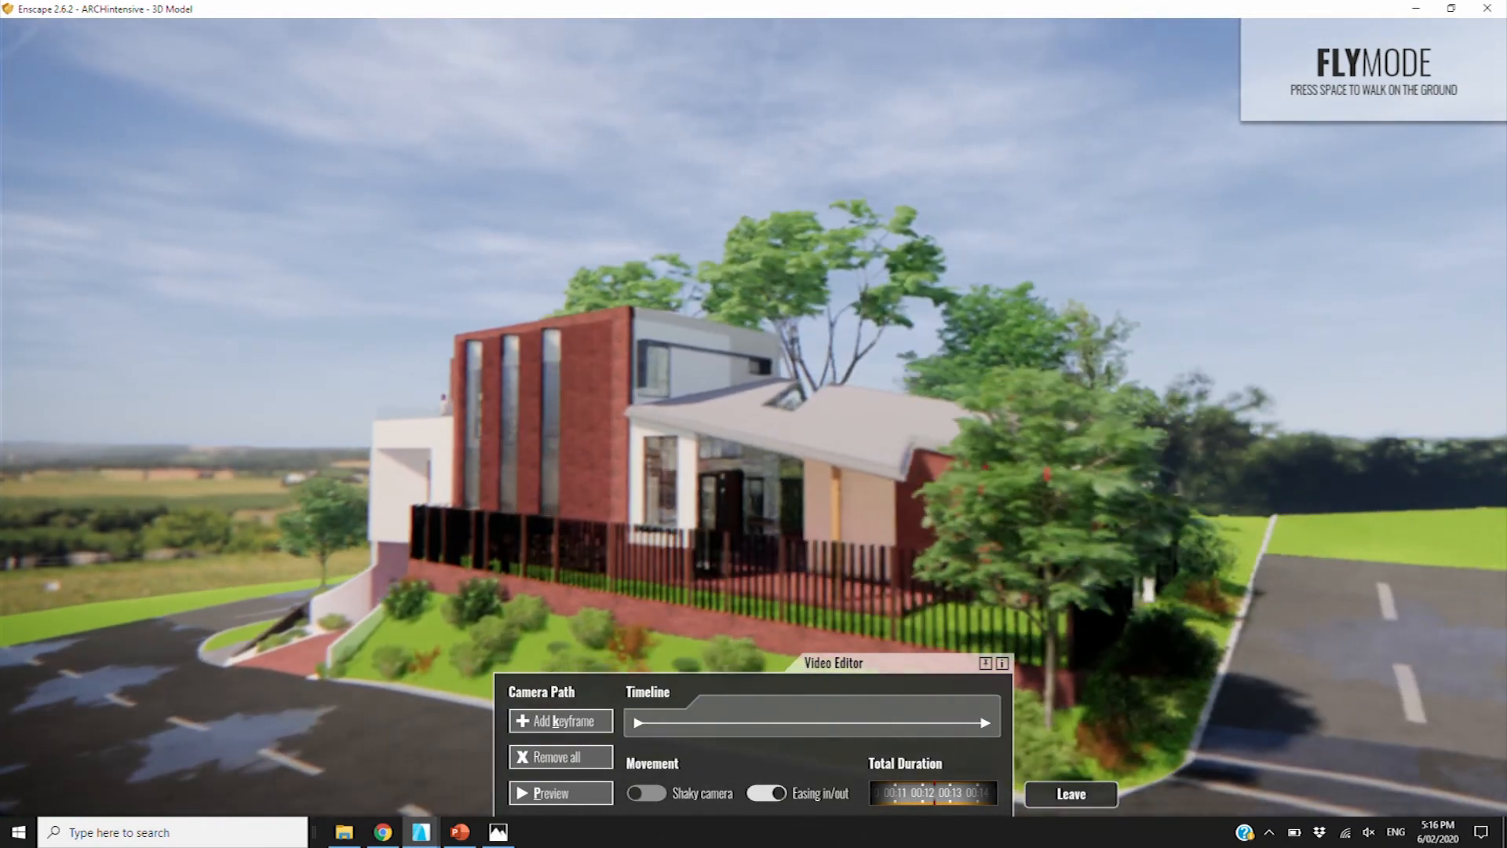
pyautogui.press('k')
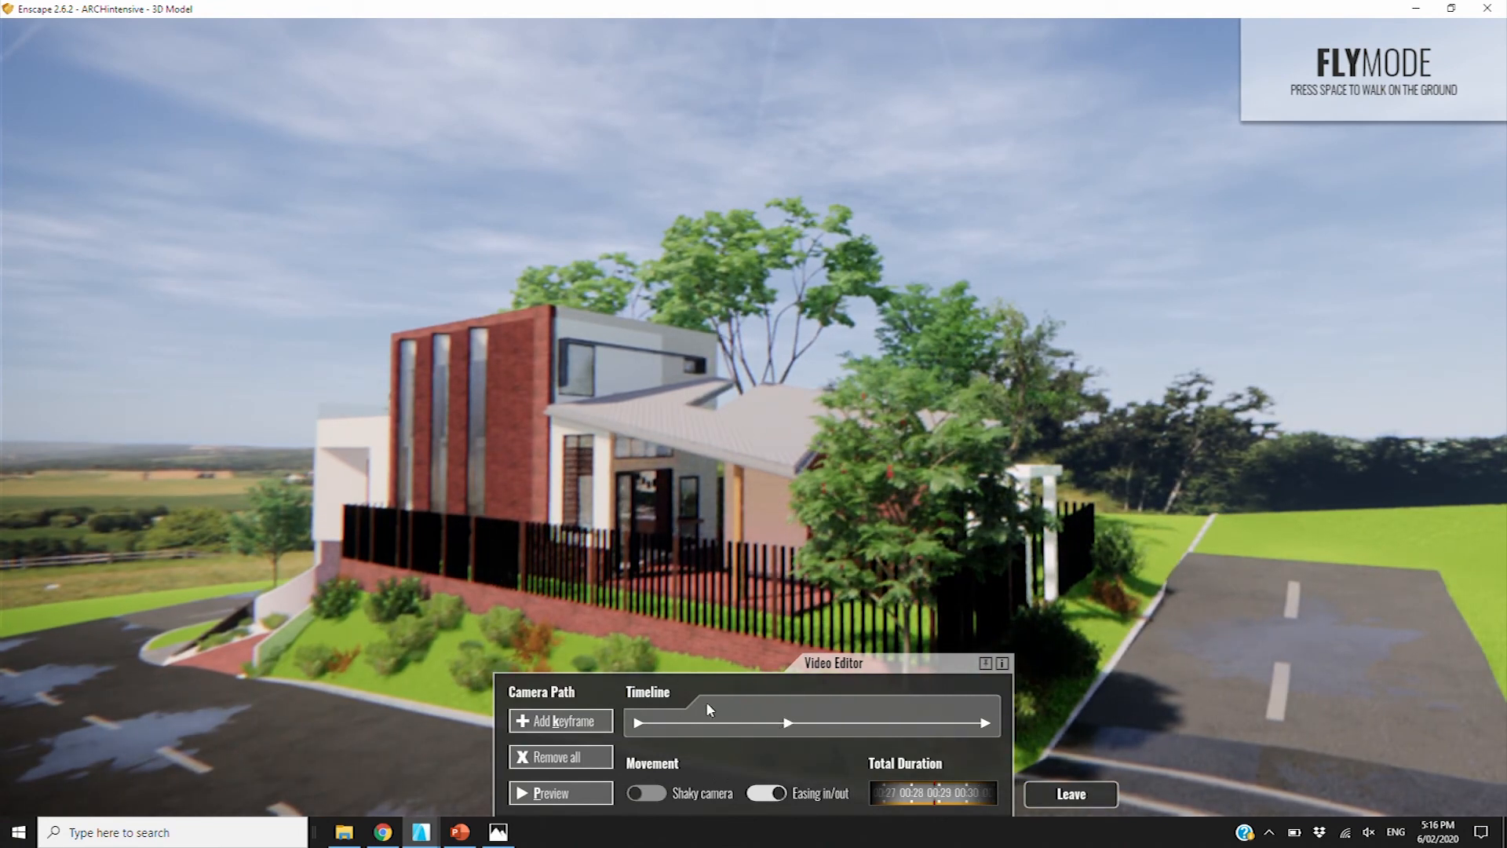
pyautogui.click(563, 796)
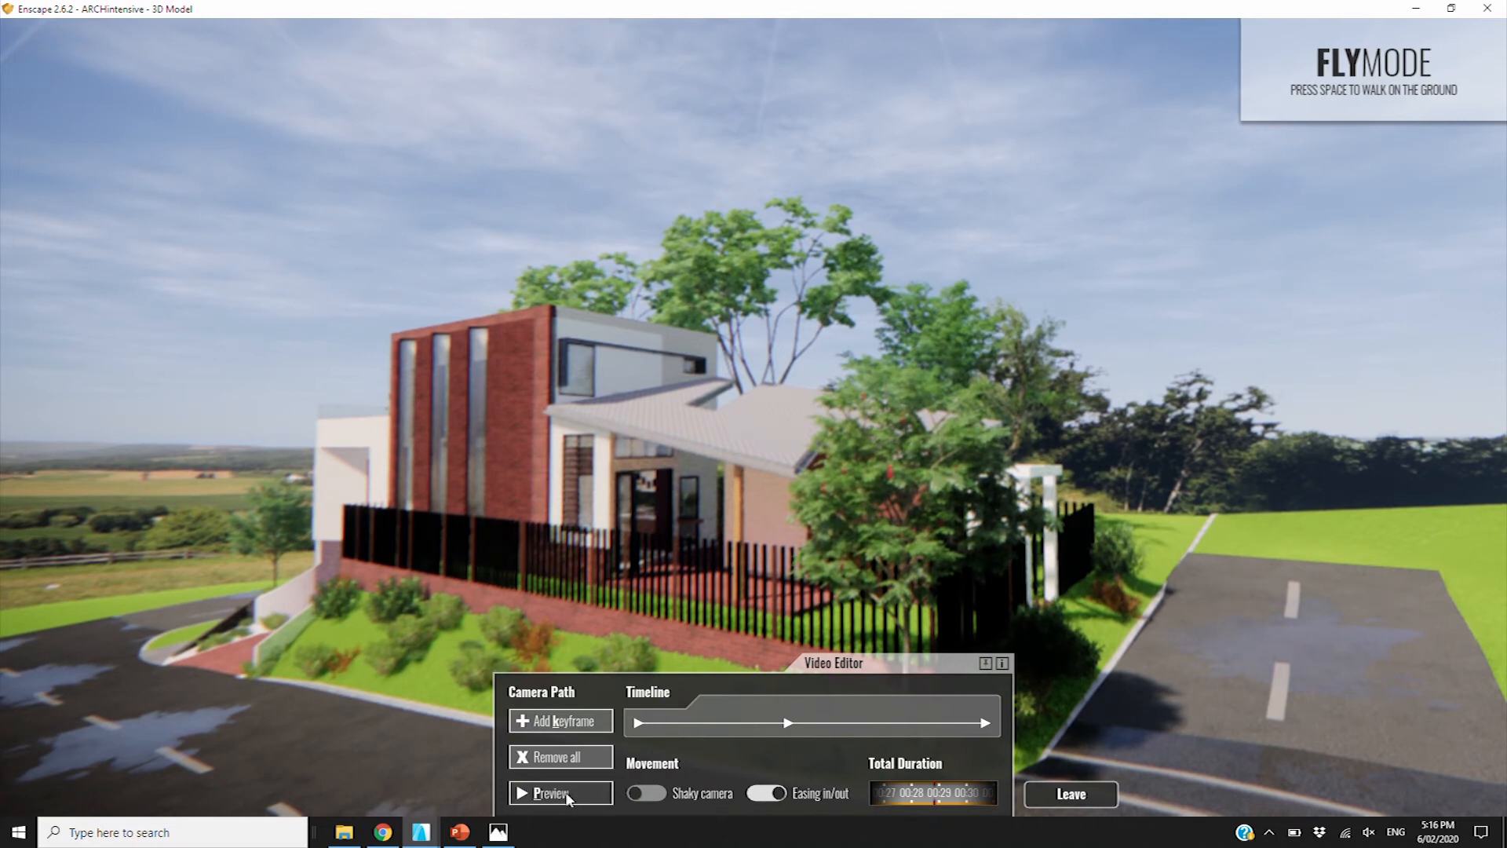
pyautogui.click(527, 794)
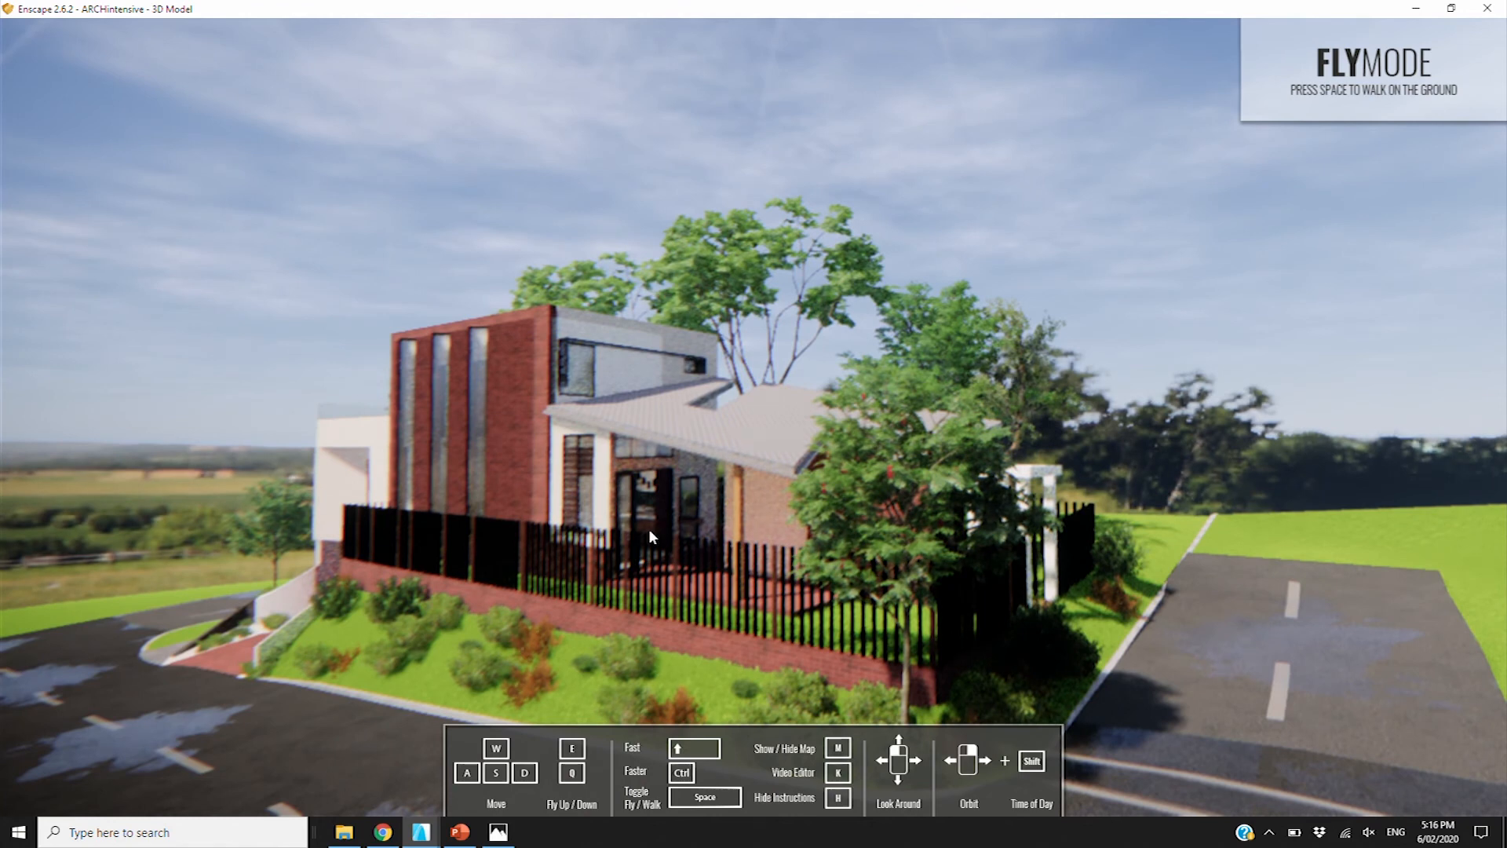
# Reopen the Video Editor and zoom out until the whole camera path around the house shows
pyautogui.press('k')
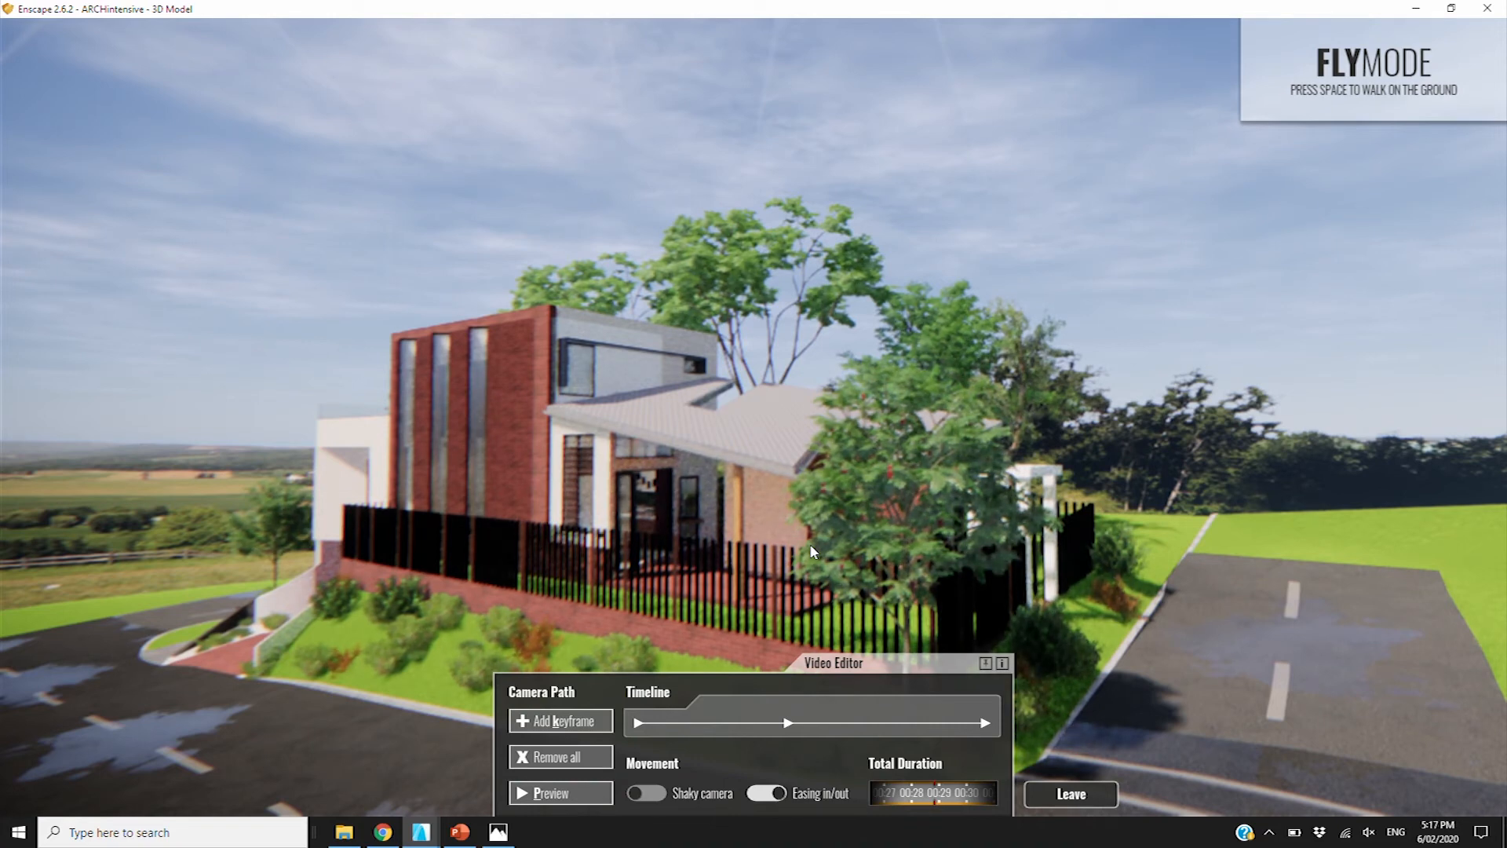
pyautogui.moveTo(810, 324)
pyautogui.mouseDown(button='middle')
pyautogui.moveTo(745, 339)
pyautogui.moveTo(711, 463)
pyautogui.moveTo(804, 325)
pyautogui.mouseUp(button='middle')
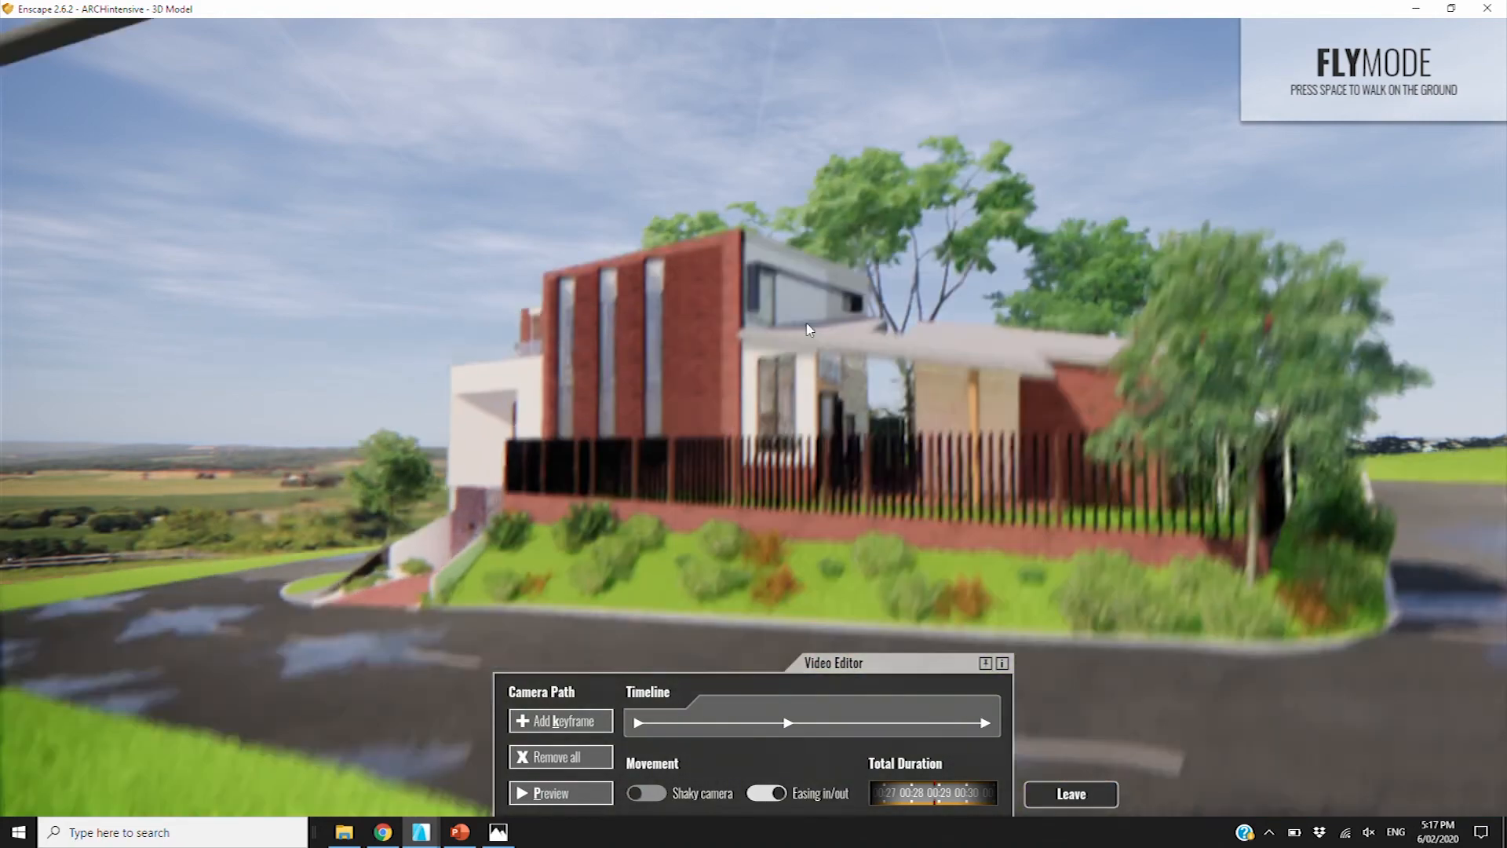
pyautogui.scroll(-4, 803, 323)
pyautogui.scroll(-3, 802, 322)
pyautogui.moveTo(802, 322); pyautogui.dragTo(841, 305, button='middle')
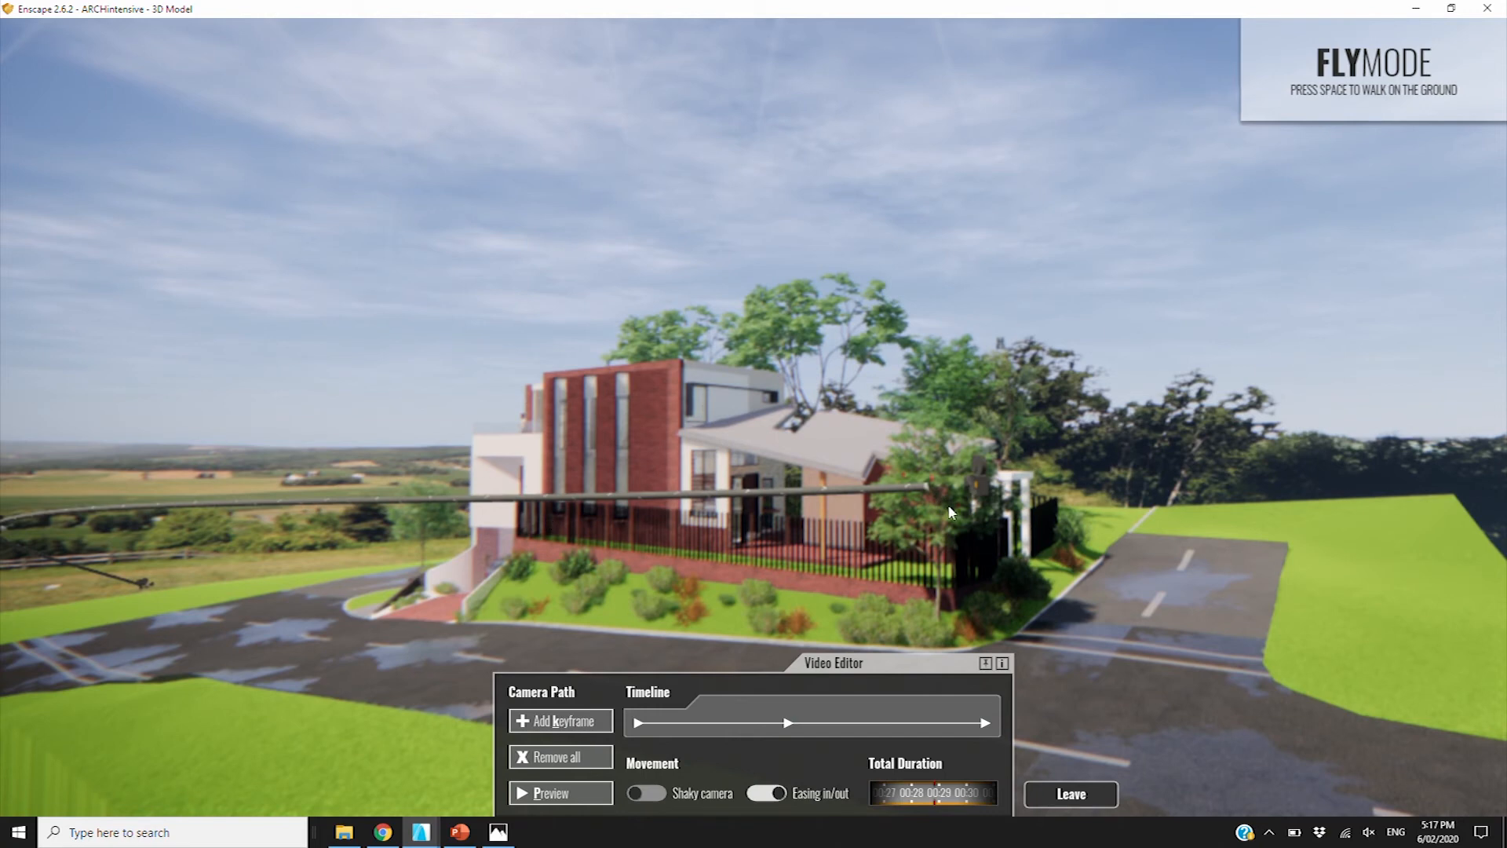
pyautogui.moveTo(760, 540); pyautogui.dragTo(822, 554, button='middle')
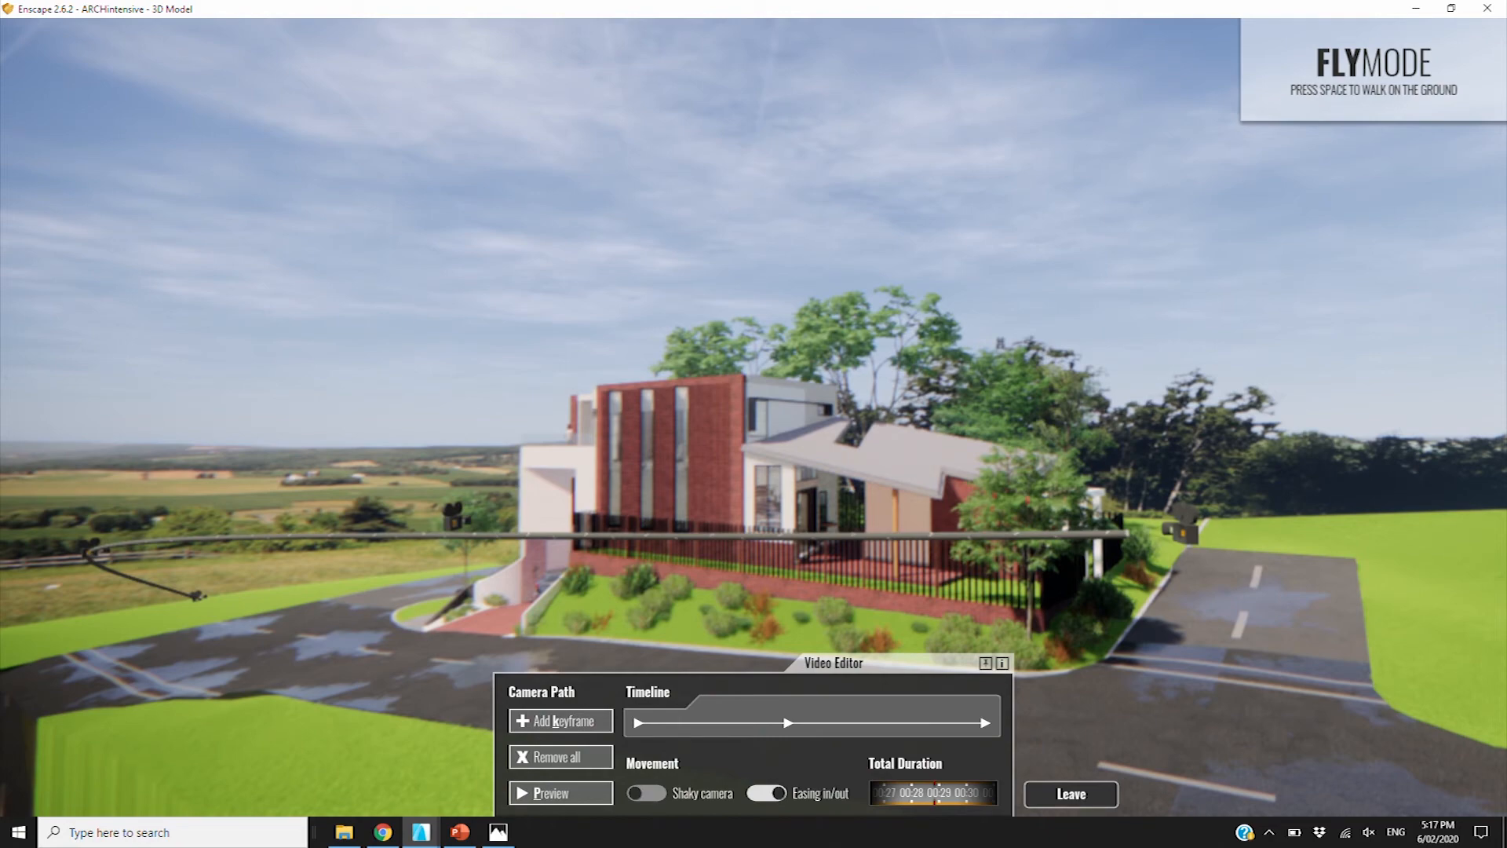
# Insert a fourth keyframe on the camera path and step back to keyframe 1
pyautogui.click(450, 535)
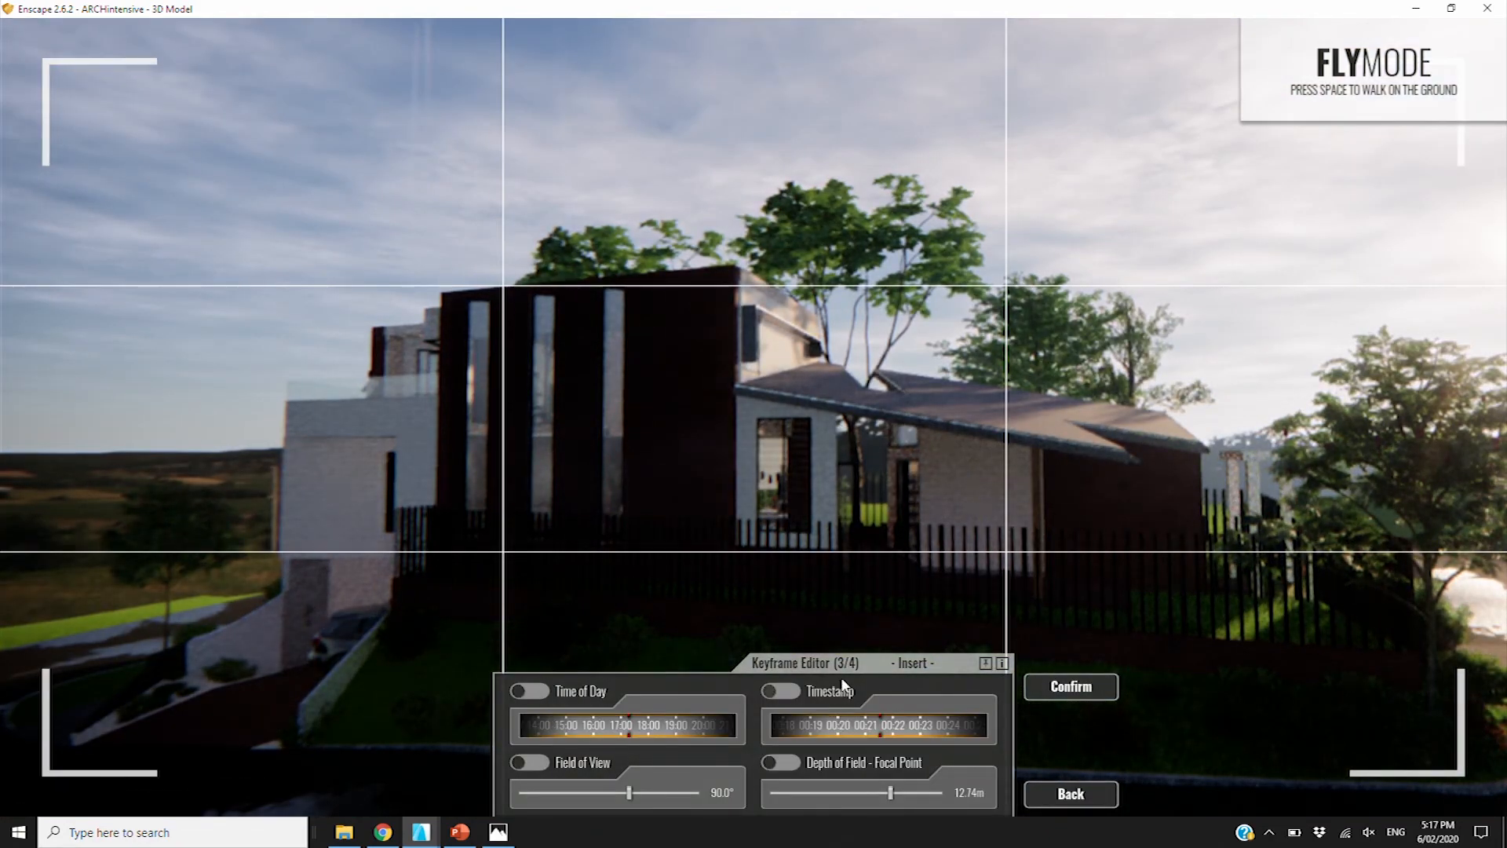
pyautogui.click(1071, 687)
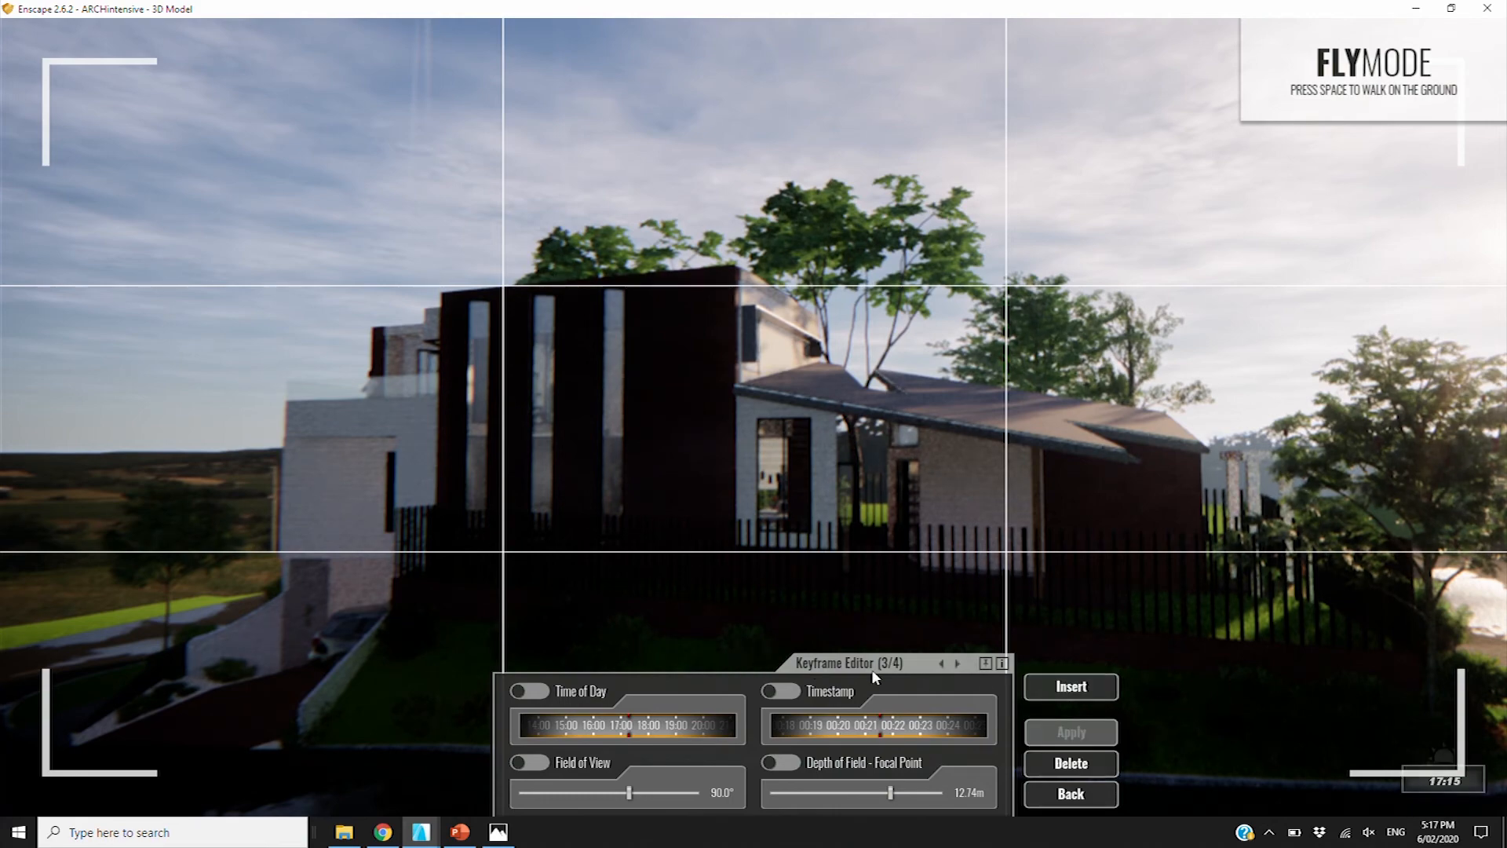
pyautogui.click(939, 665)
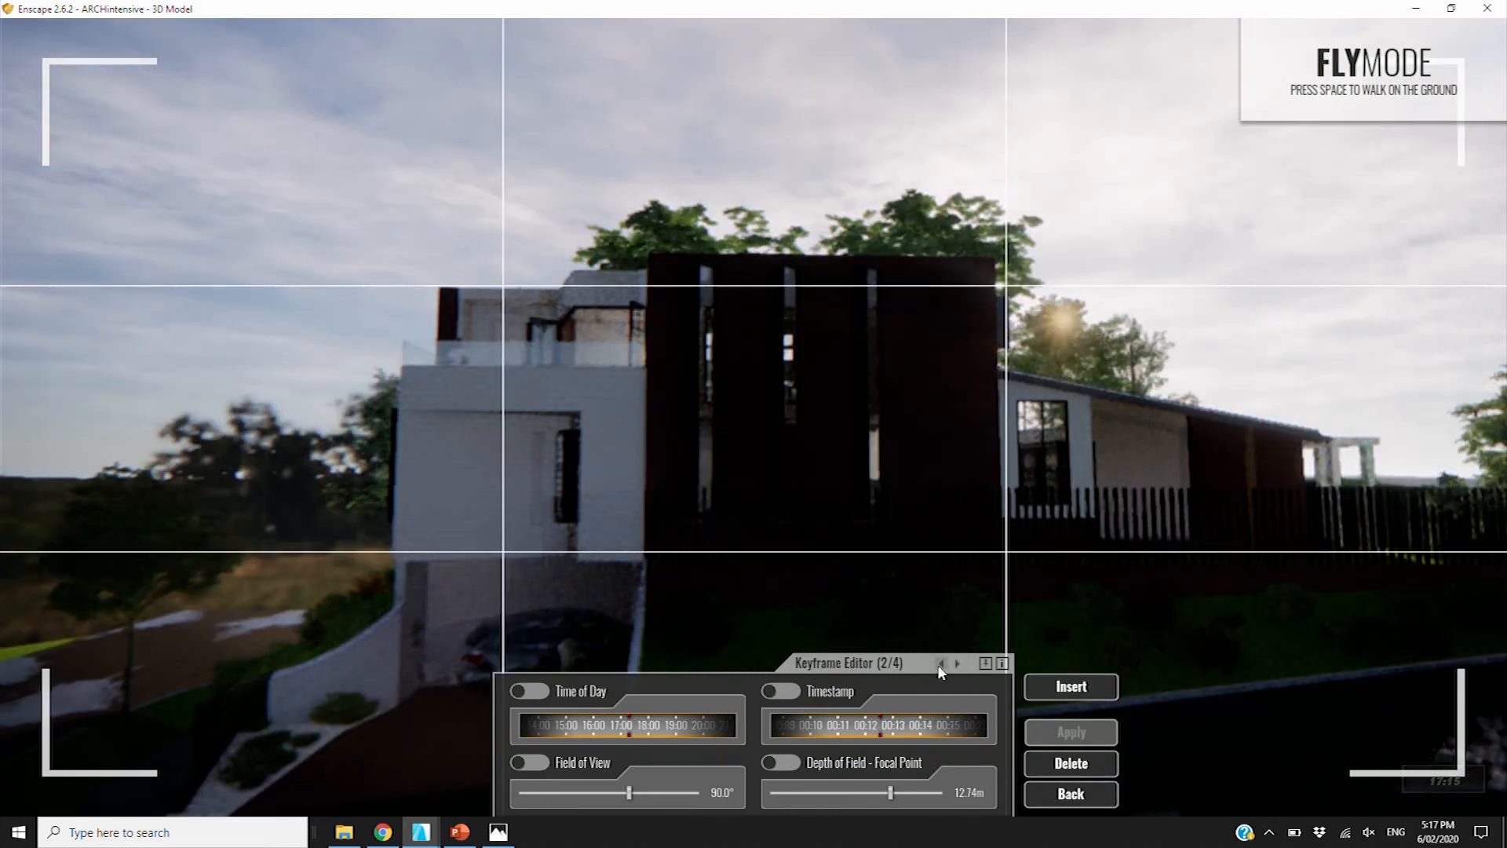
pyautogui.click(941, 665)
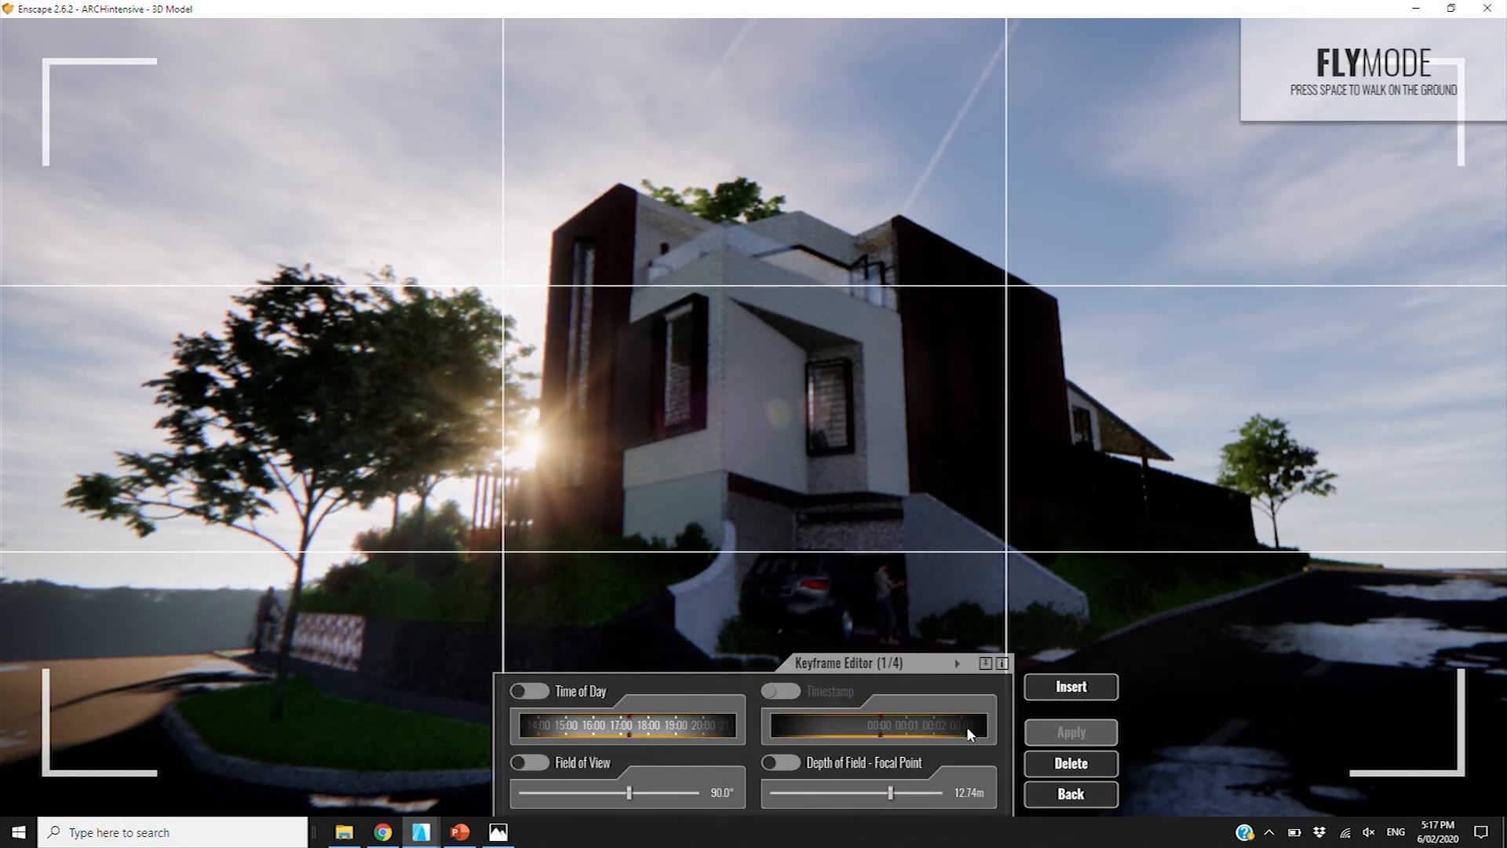
# Give keyframe 1 an early-morning time of day and a 97.4° field of view
pyautogui.moveTo(564, 728); pyautogui.dragTo(753, 730)
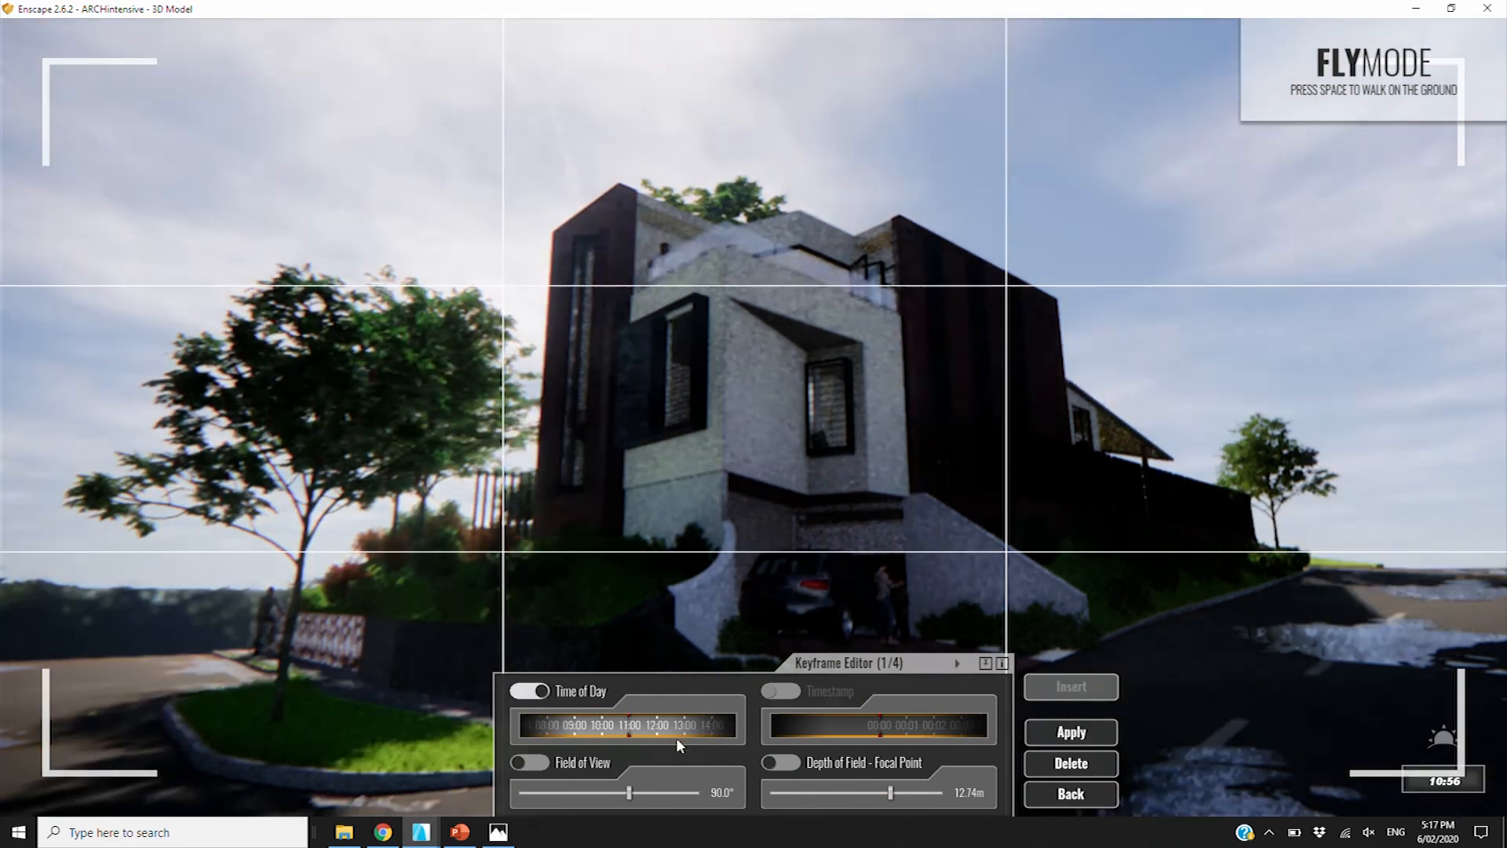
pyautogui.moveTo(610, 727); pyautogui.dragTo(680, 734)
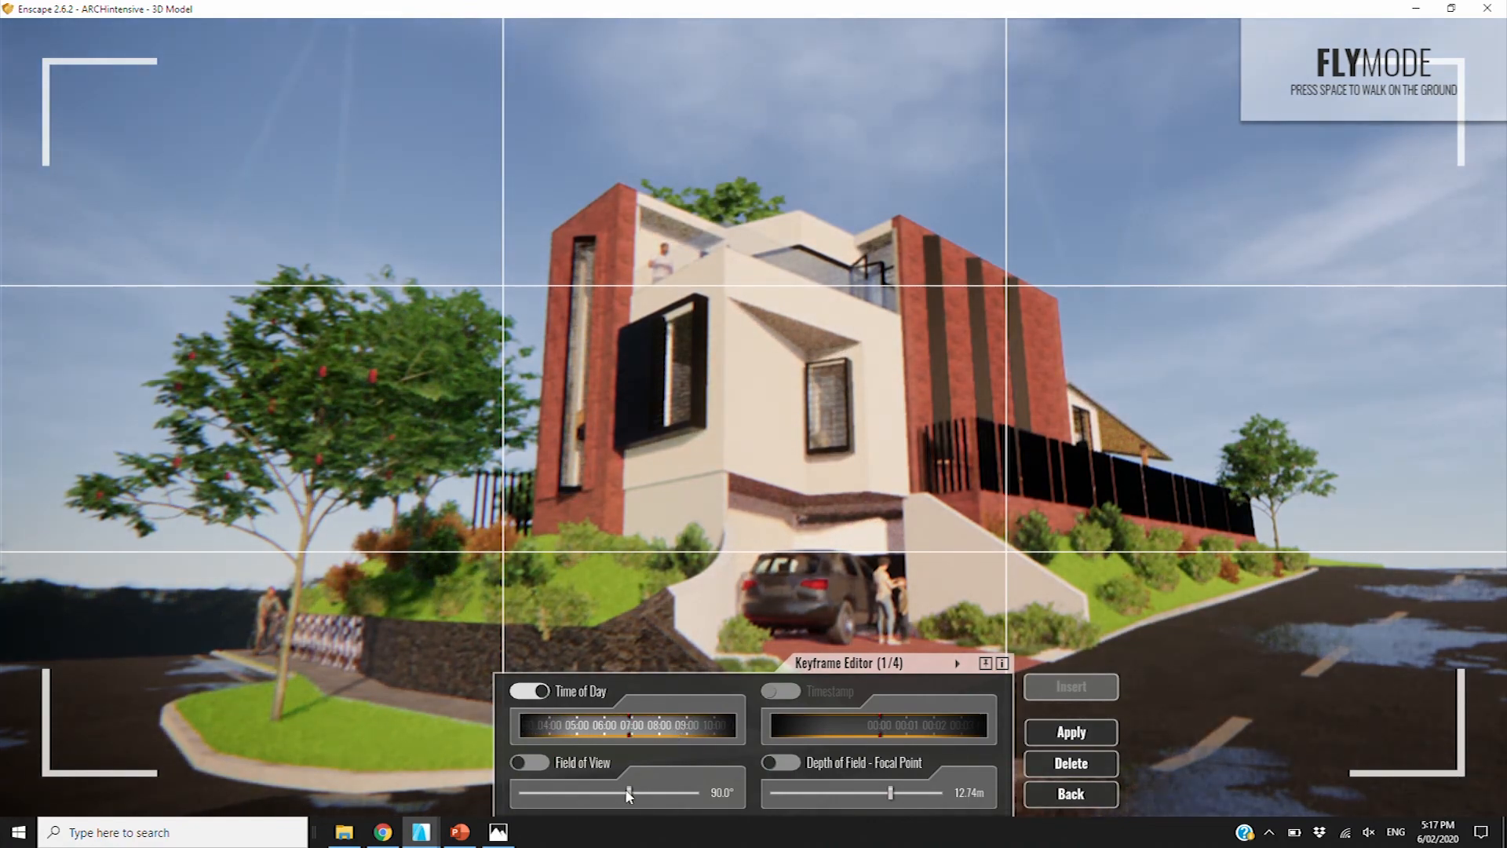
pyautogui.moveTo(632, 794); pyautogui.dragTo(640, 794)
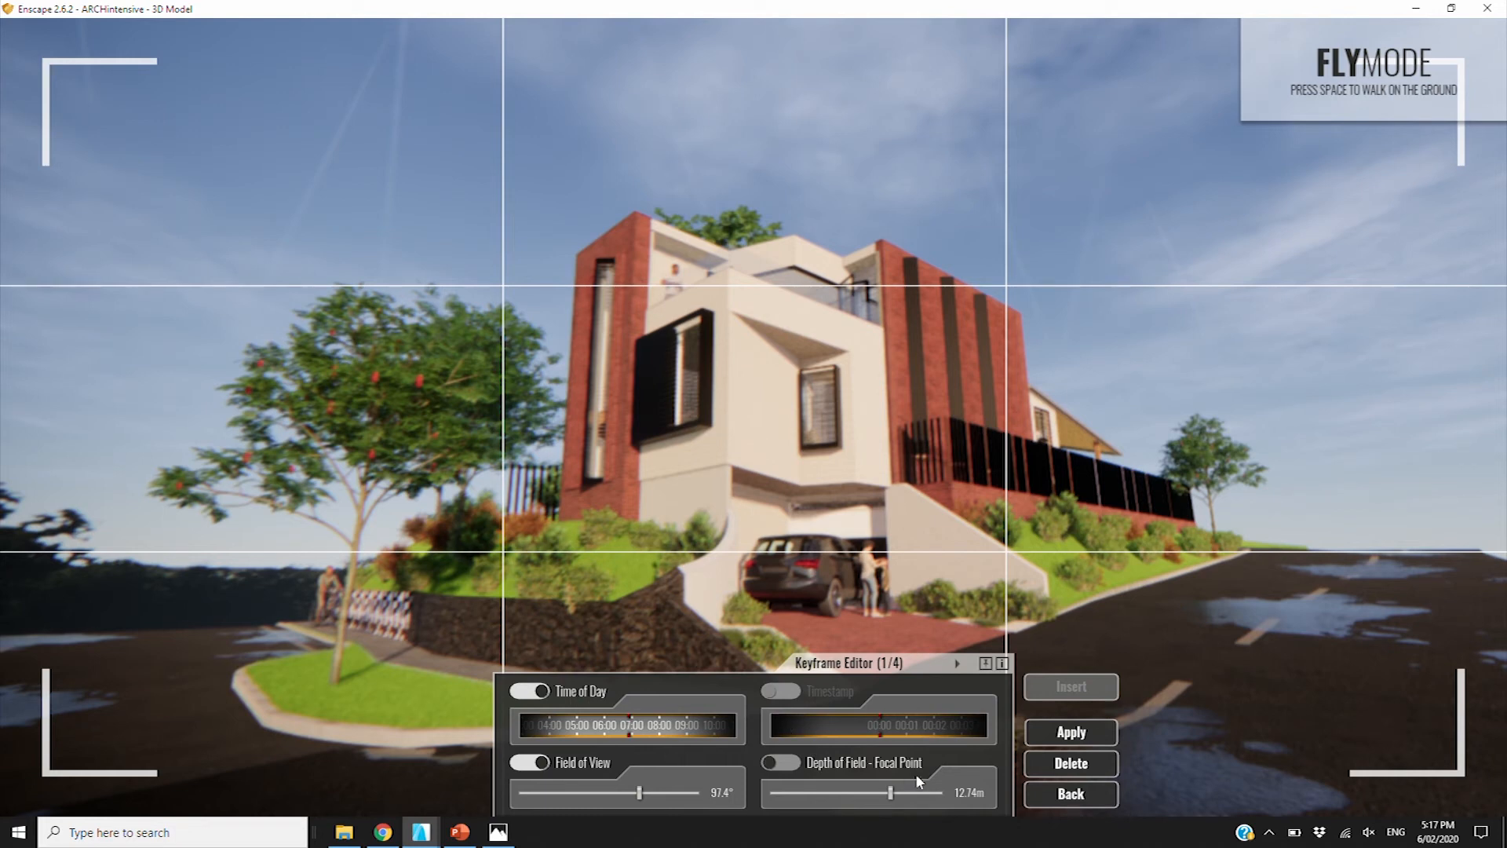
pyautogui.click(1088, 733)
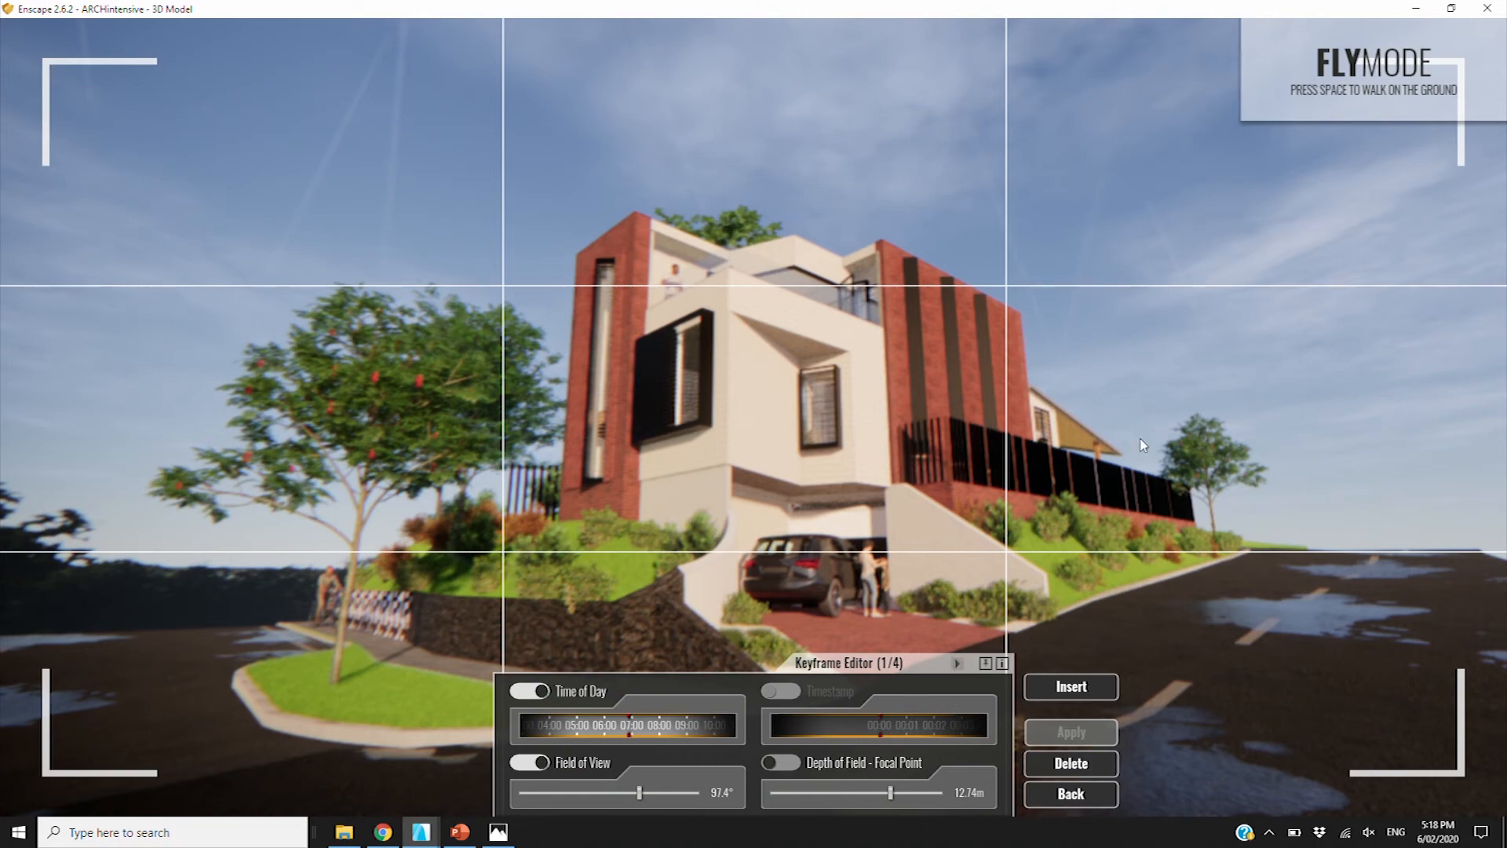
pyautogui.click(957, 663)
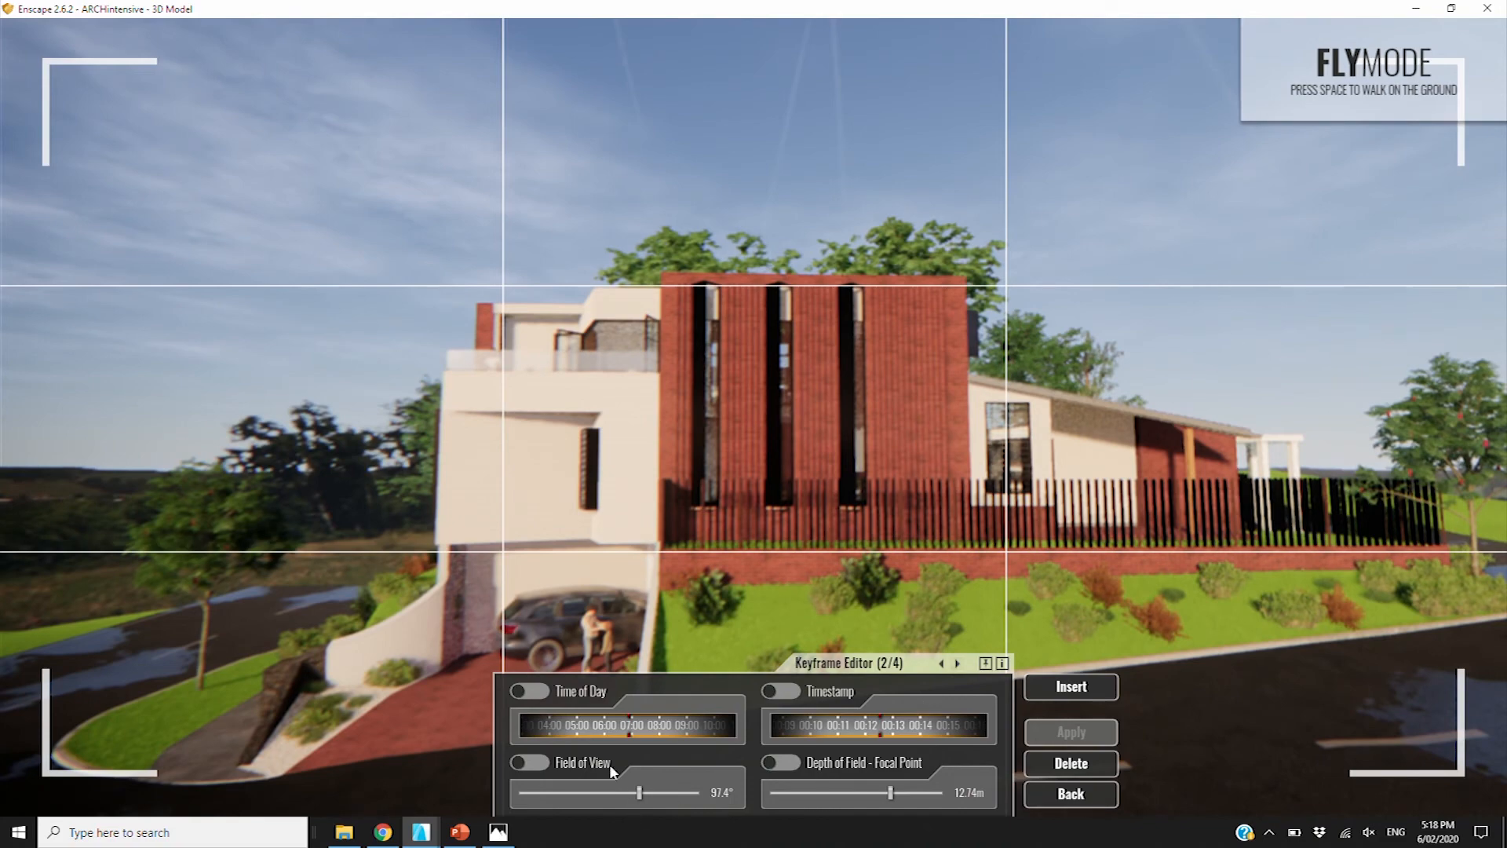
# Set keyframe 2 to a later-morning time of day with an earlier timestamp
pyautogui.moveTo(591, 724); pyautogui.dragTo(637, 734)
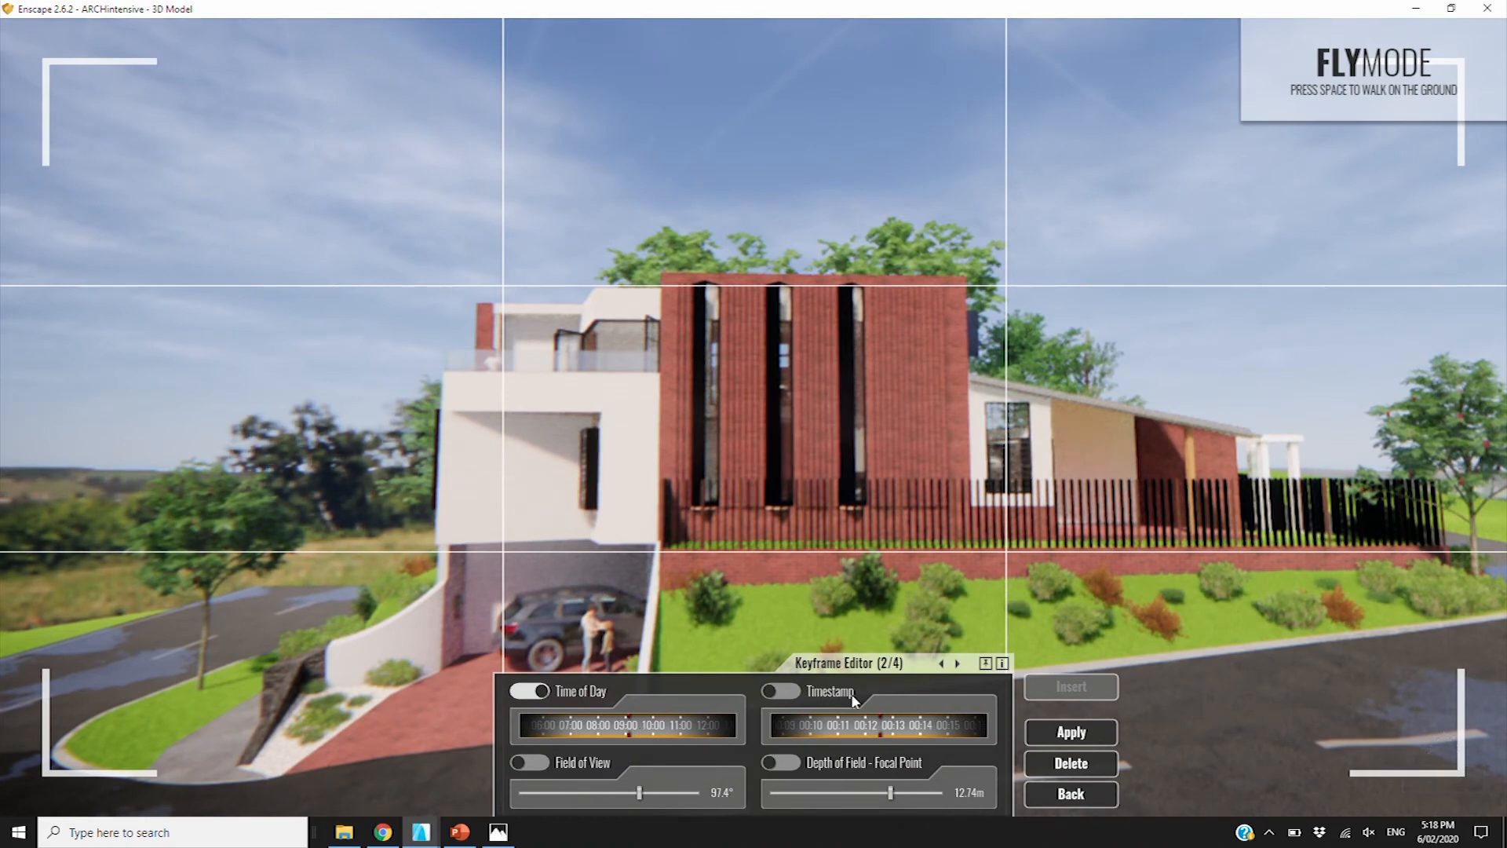
pyautogui.moveTo(835, 726)
pyautogui.mouseDown()
pyautogui.moveTo(915, 730)
pyautogui.moveTo(858, 733)
pyautogui.mouseUp()
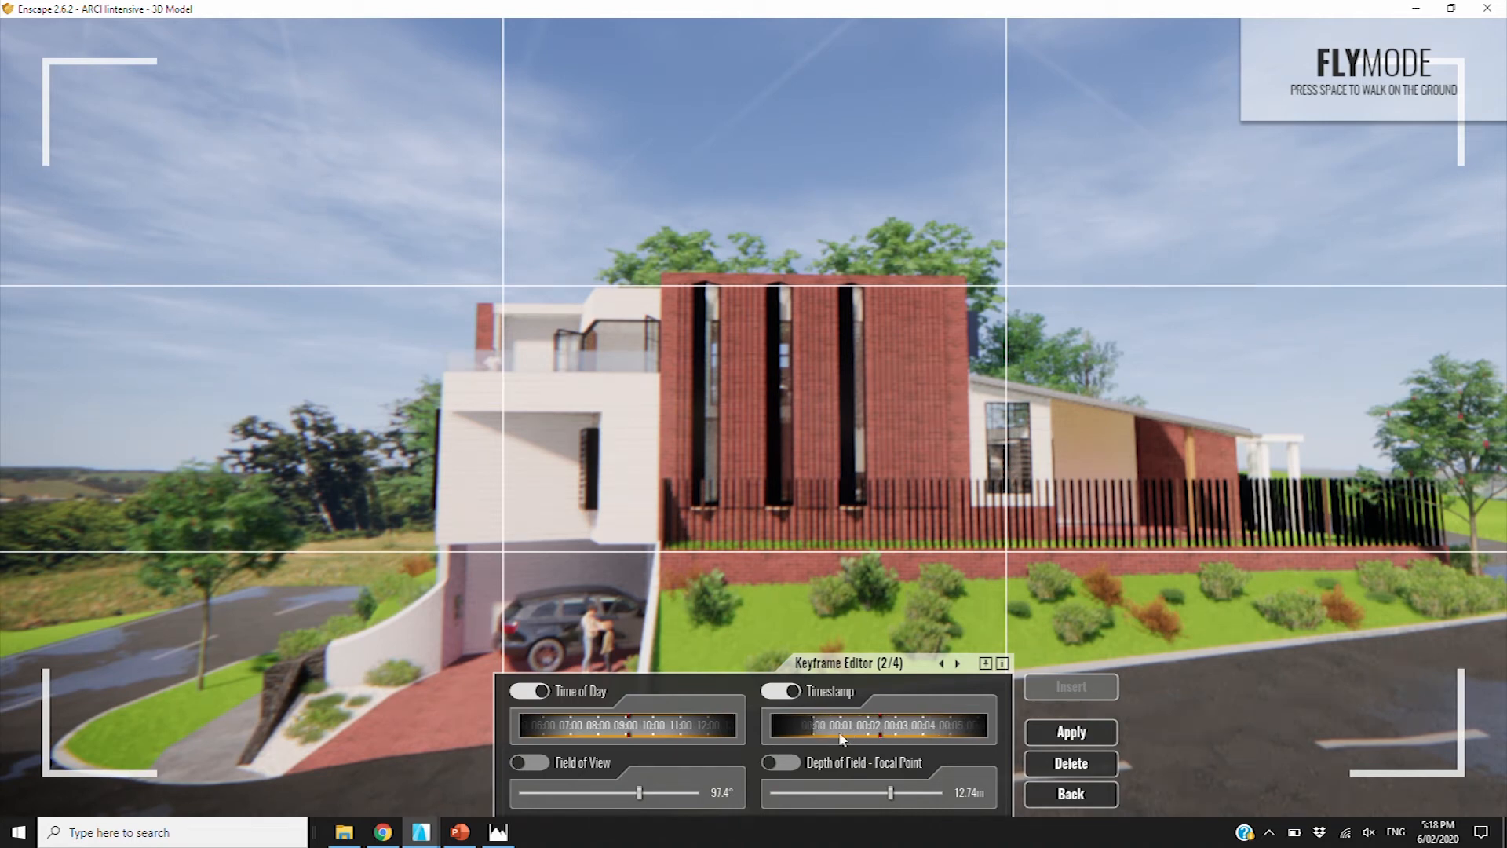
pyautogui.moveTo(861, 734); pyautogui.dragTo(833, 732)
pyautogui.click(1087, 736)
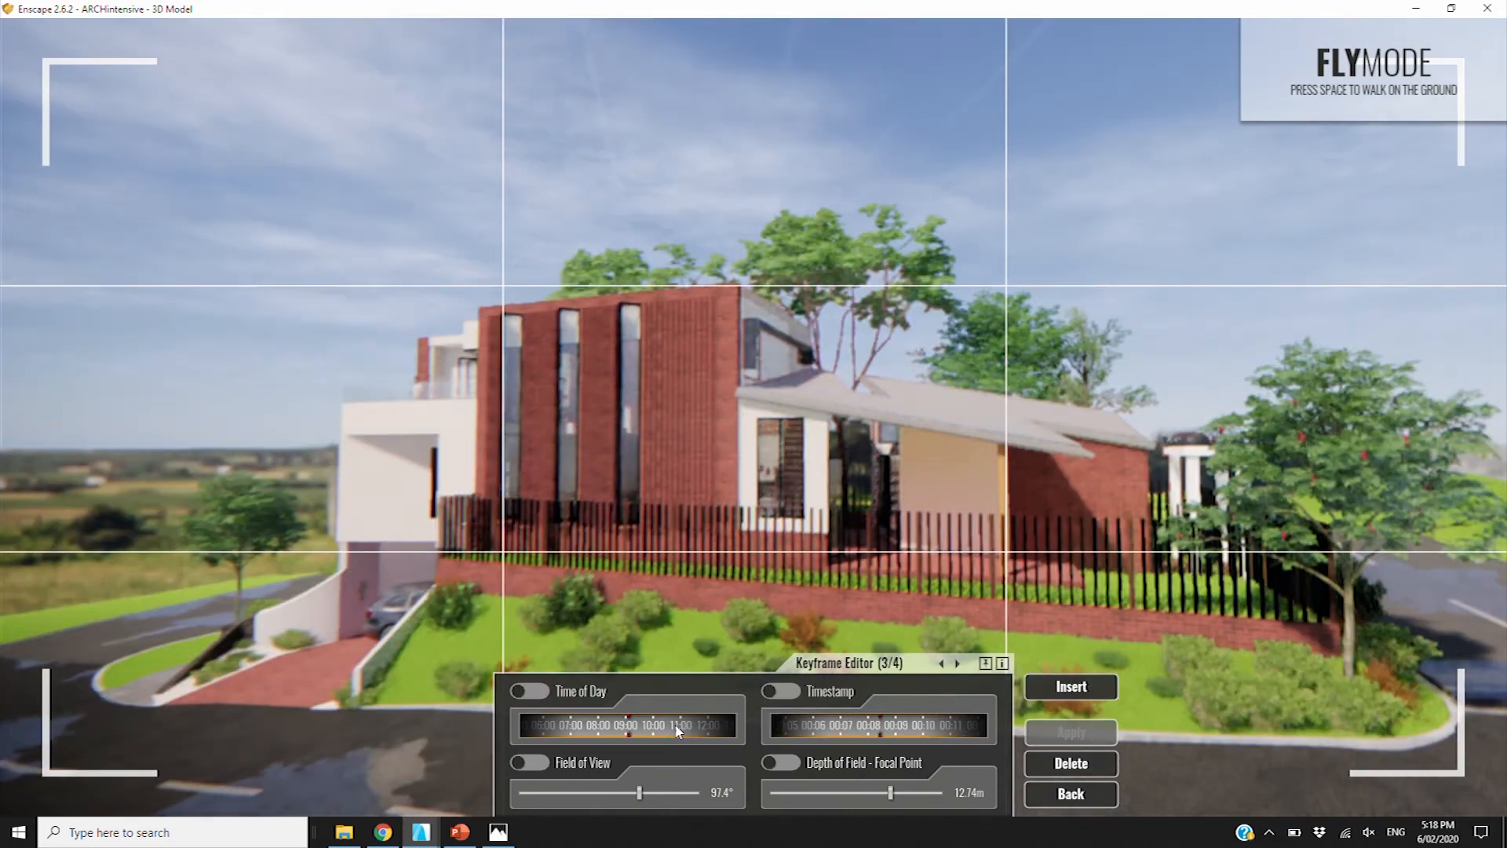
# Give keyframe 3 its own morning time of day and an earlier timestamp
pyautogui.moveTo(676, 727); pyautogui.dragTo(617, 727)
pyautogui.moveTo(870, 728)
pyautogui.mouseDown()
pyautogui.moveTo(813, 722)
pyautogui.moveTo(909, 727)
pyautogui.mouseUp()
pyautogui.moveTo(807, 725)
pyautogui.mouseDown()
pyautogui.moveTo(879, 727)
pyautogui.moveTo(844, 727)
pyautogui.mouseUp()
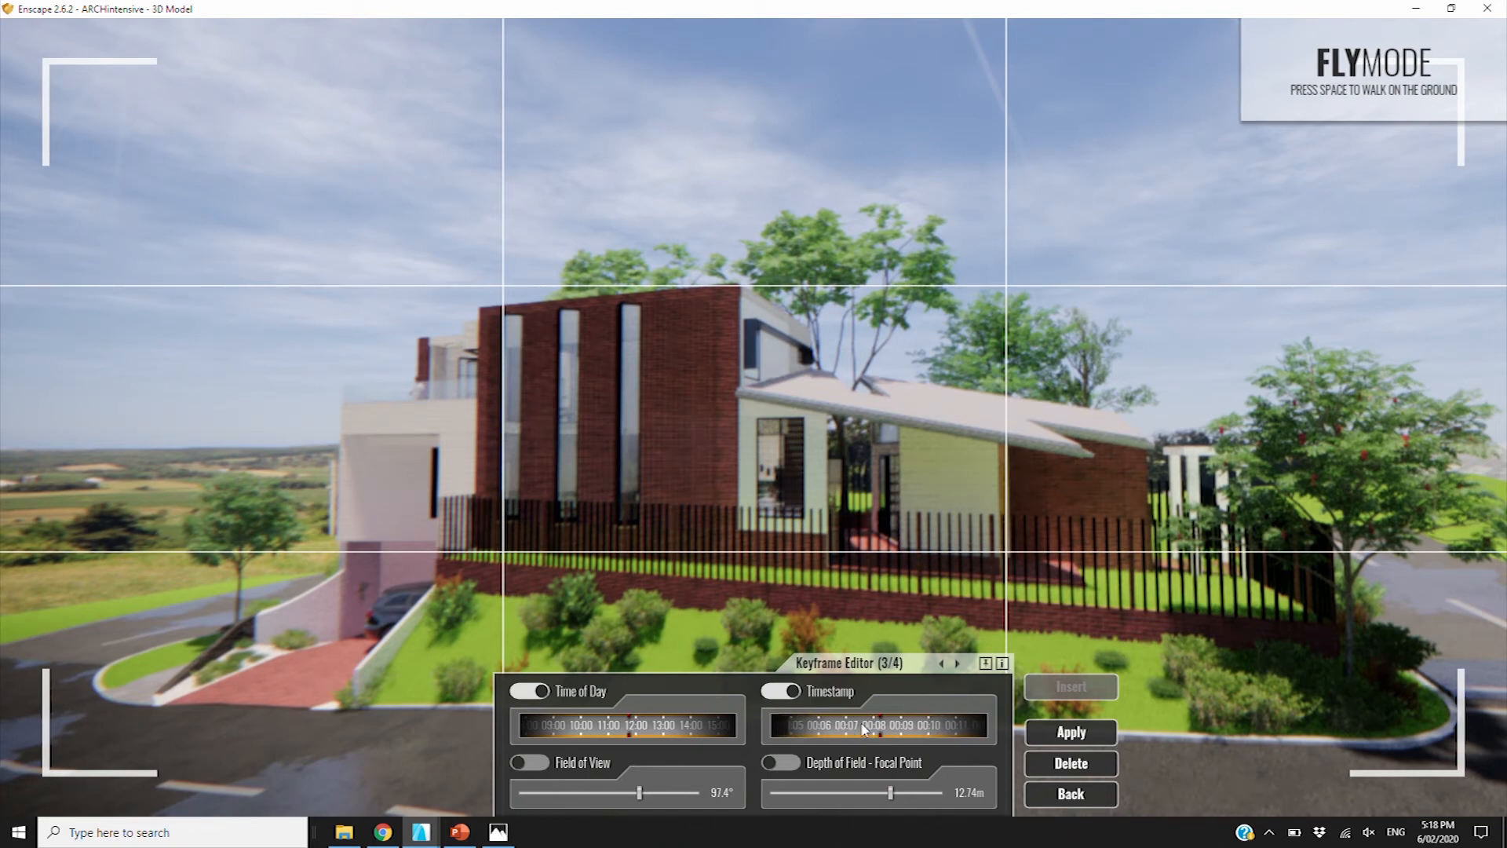
pyautogui.click(1082, 735)
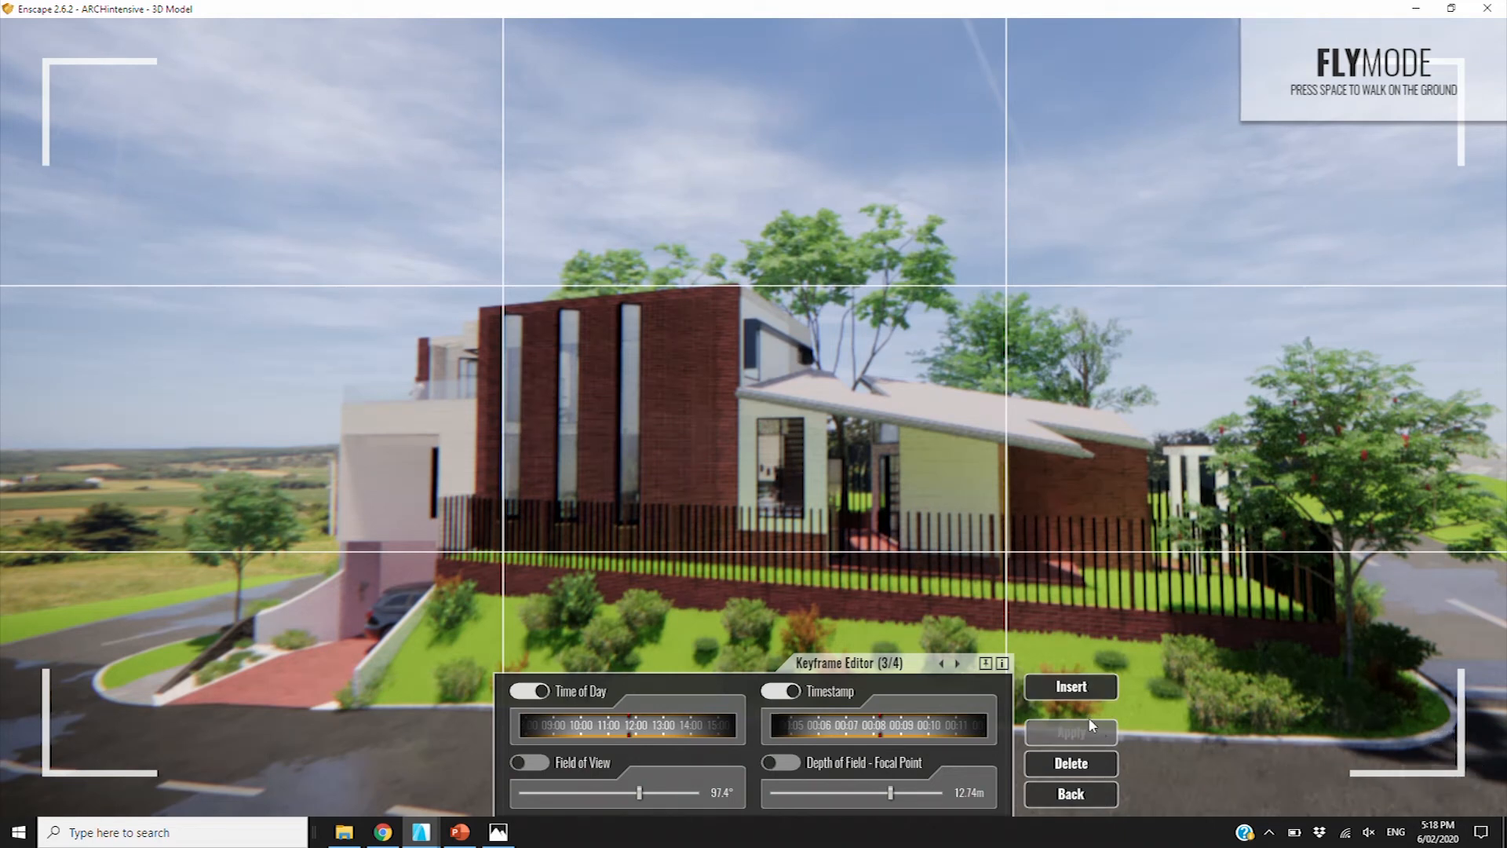
pyautogui.click(1084, 792)
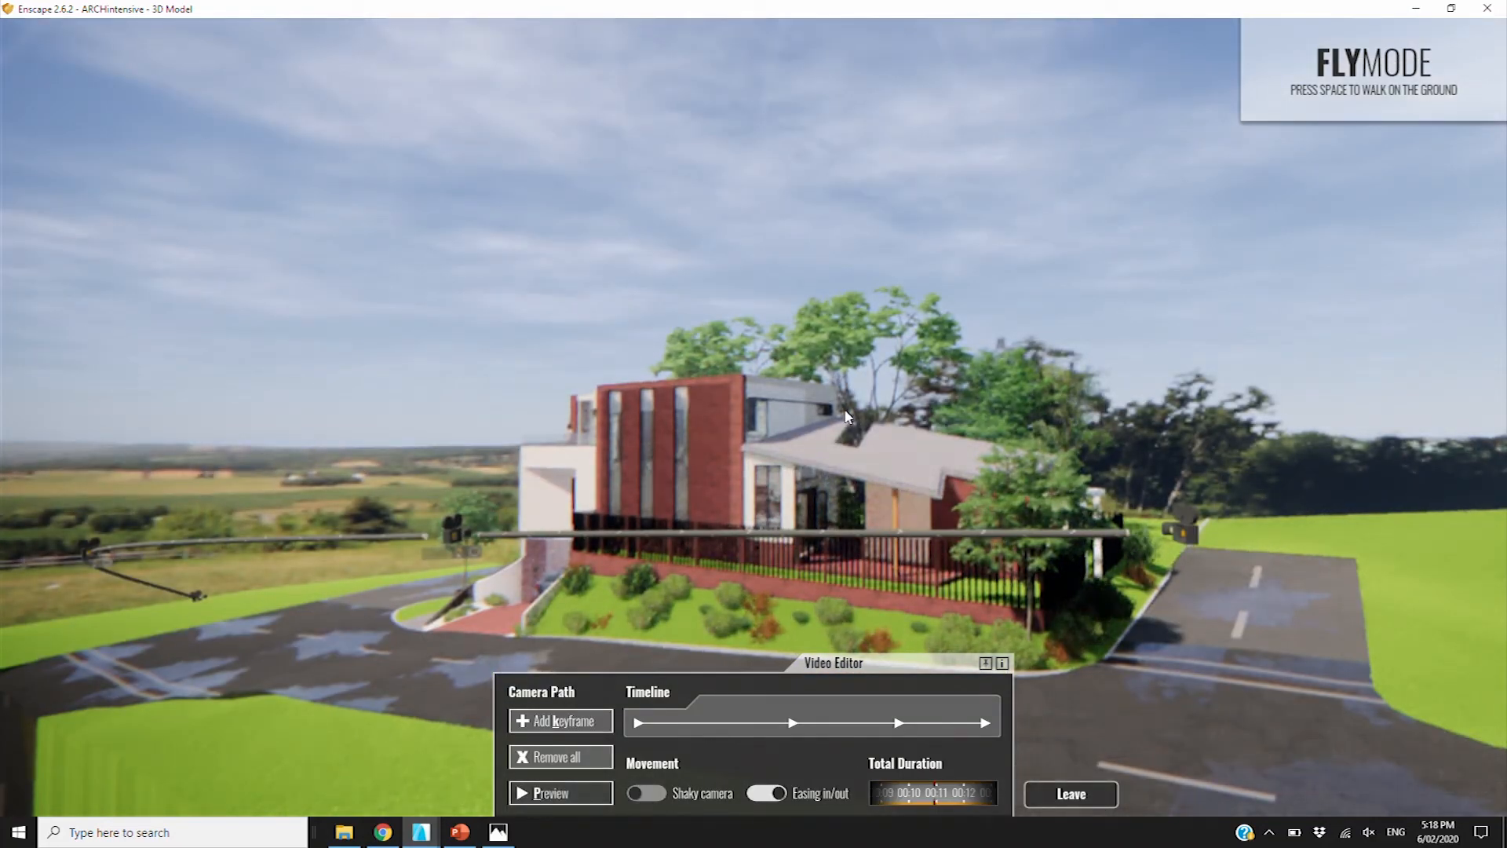
# Preview the edited camera path, then close the Video Editor and restore Enscape's window size
pyautogui.press('p')
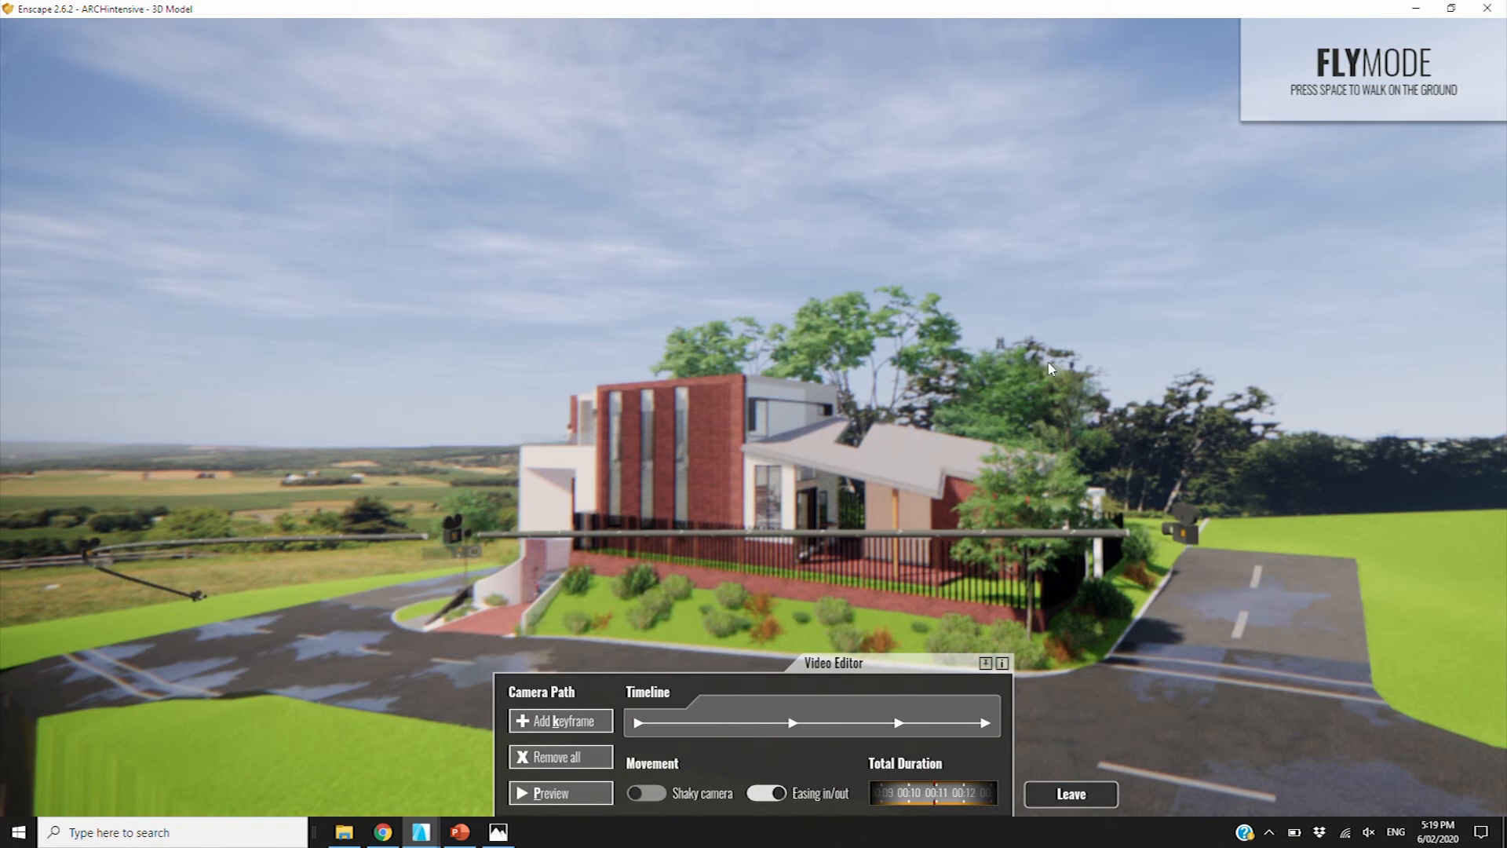
pyautogui.click(1096, 801)
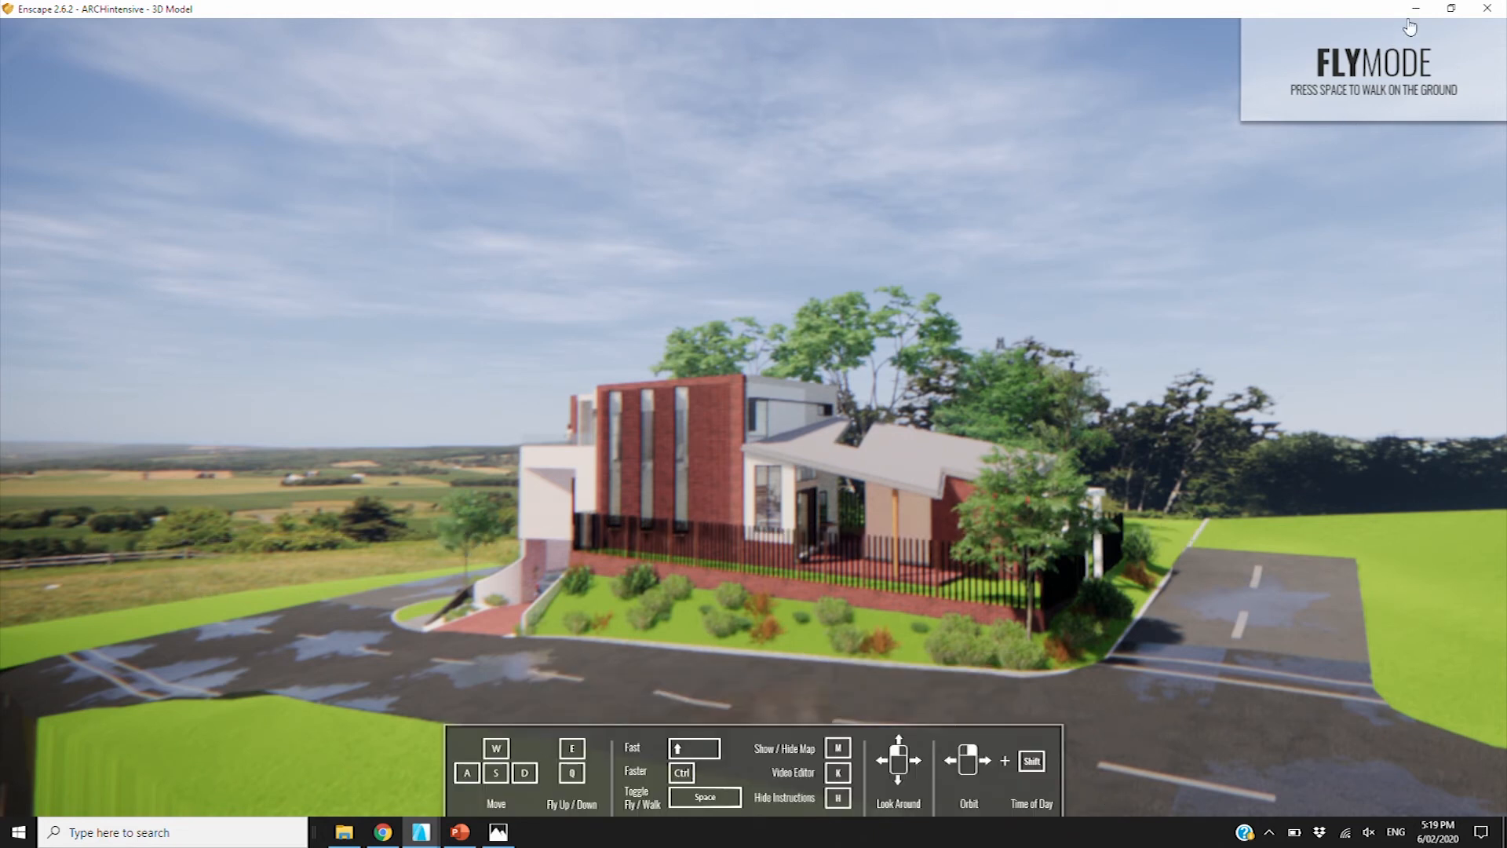
pyautogui.click(1452, 7)
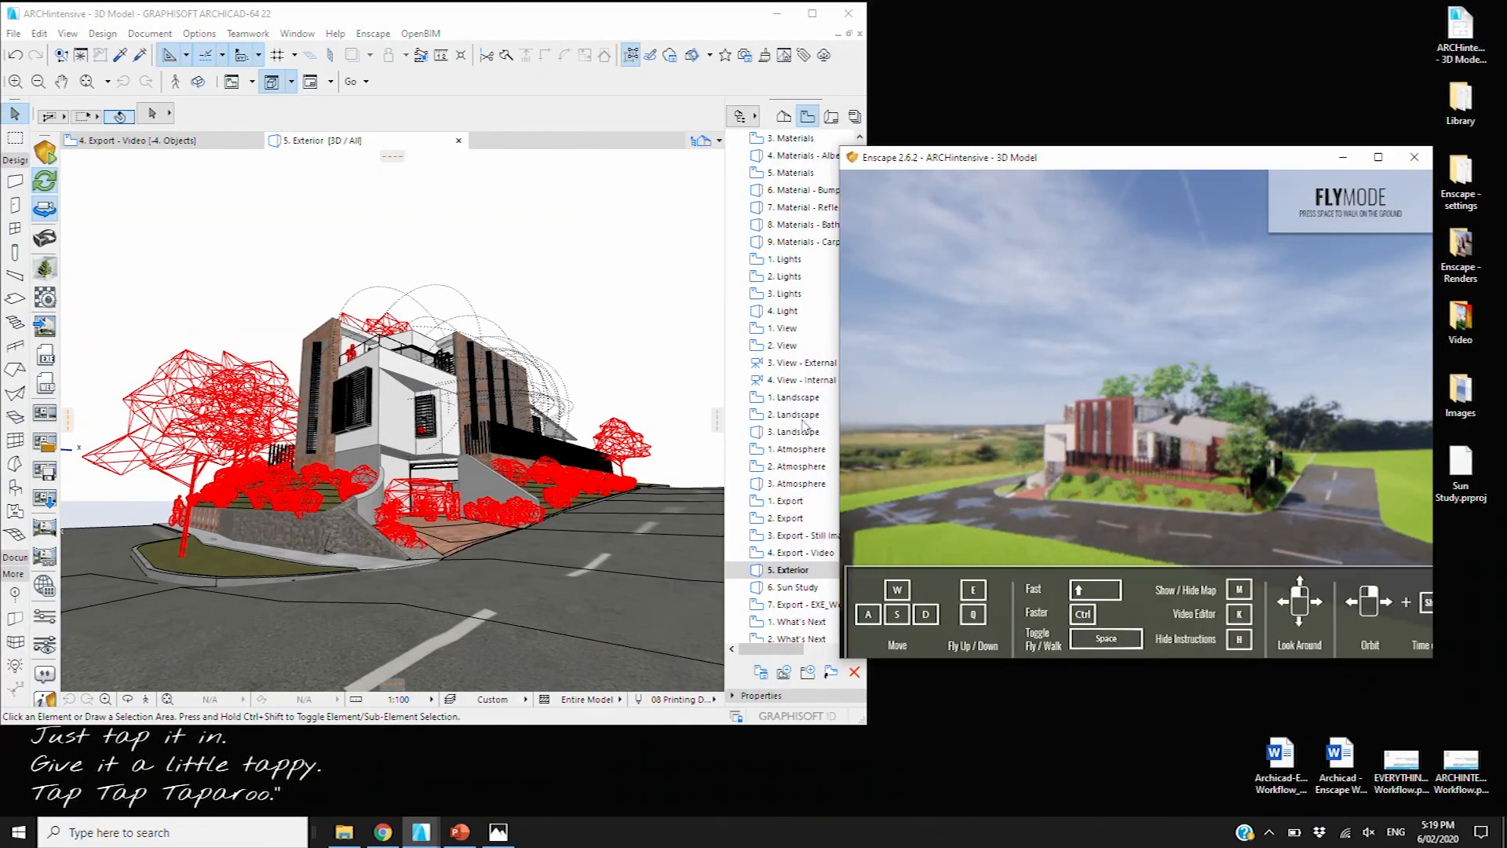
# Start saving the video path to a file, cancel it, and switch back to Archicad
pyautogui.click(52, 476)
pyautogui.click(52, 476)
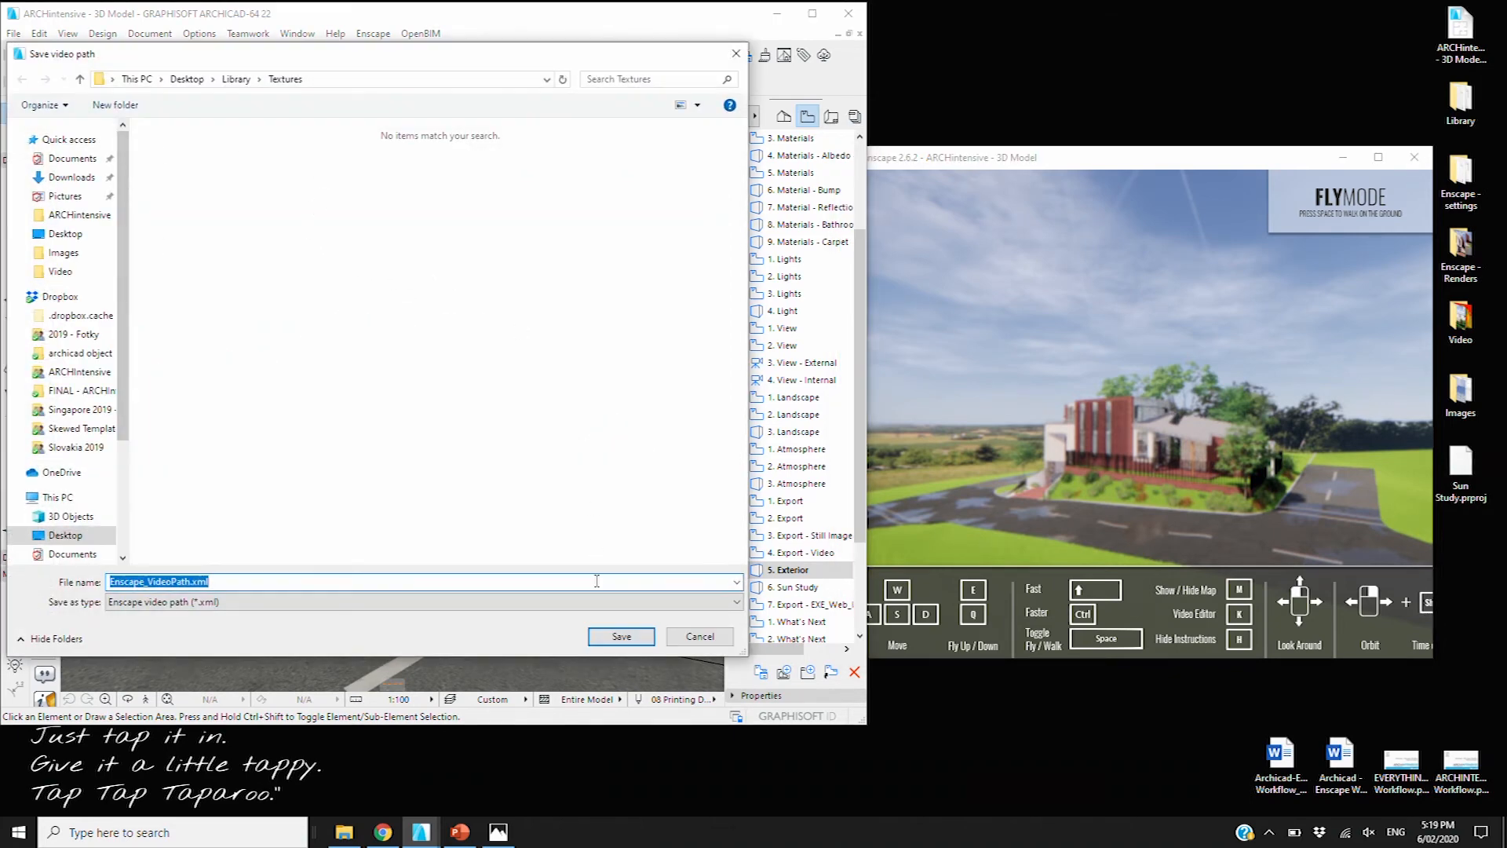
pyautogui.click(716, 642)
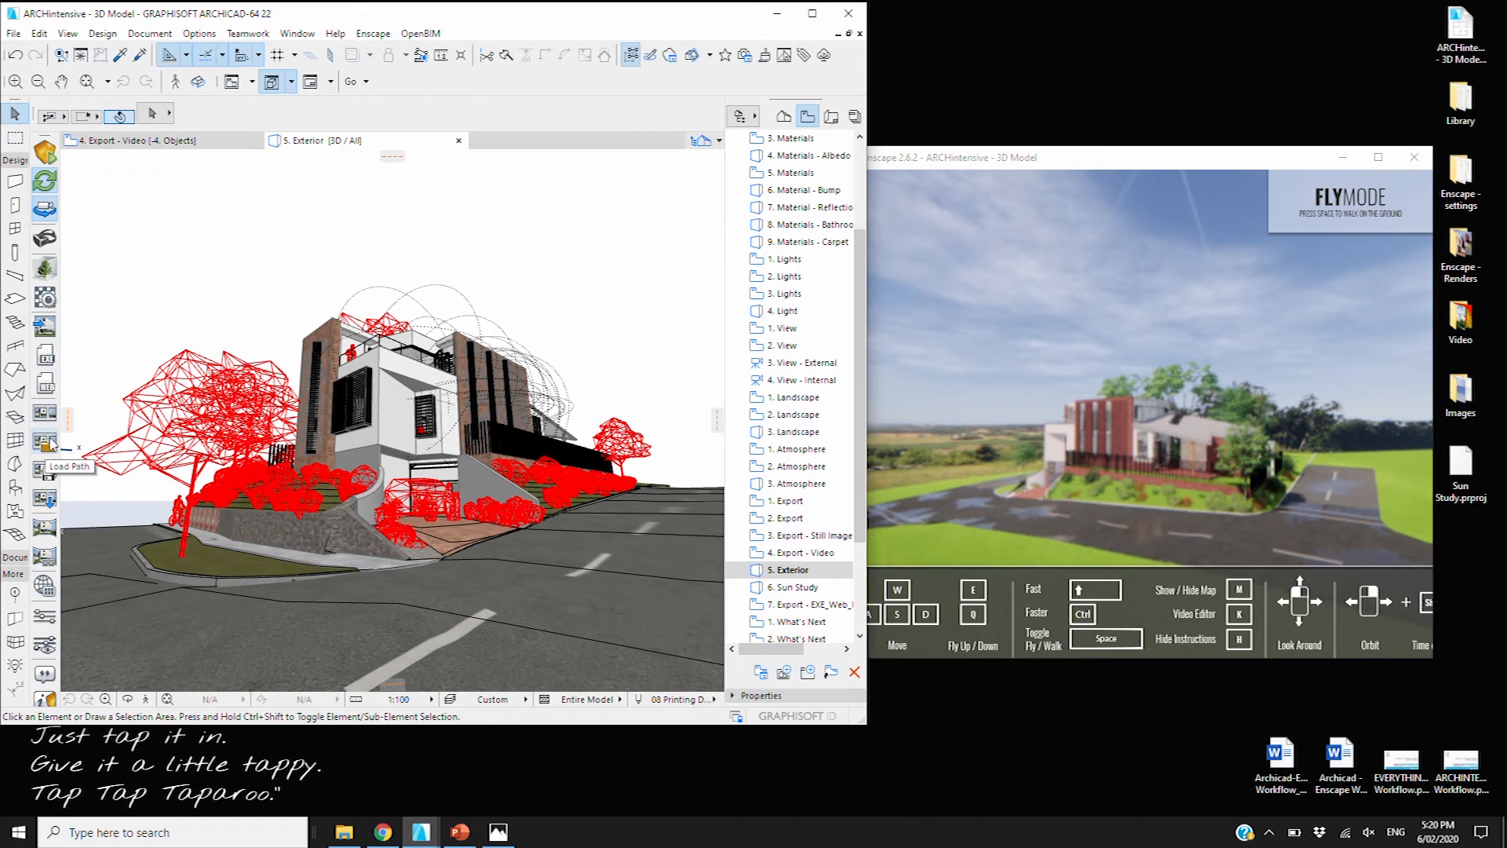
pyautogui.click(1155, 161)
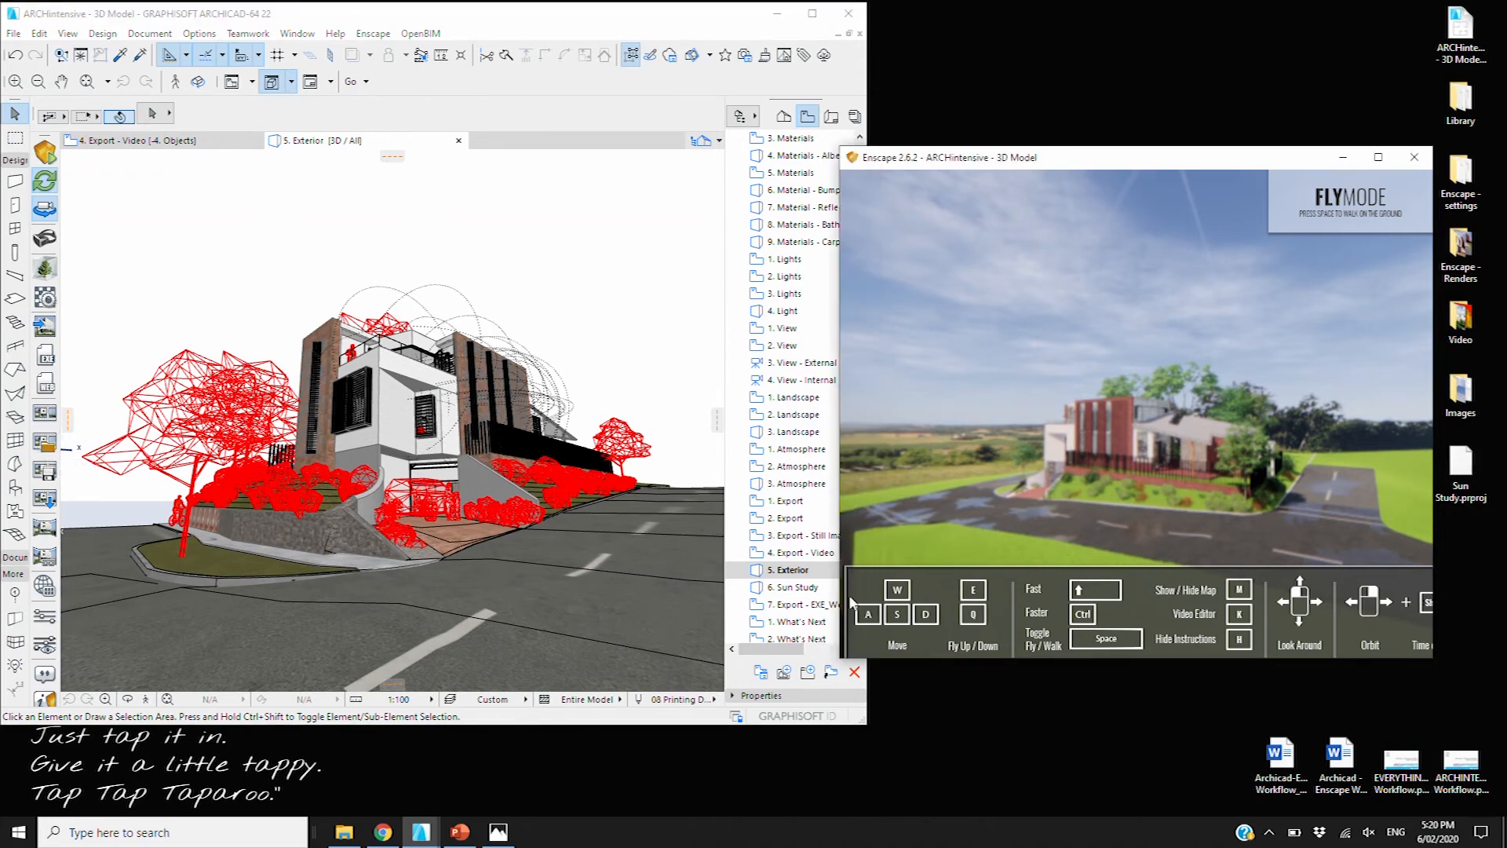
pyautogui.click(793, 571)
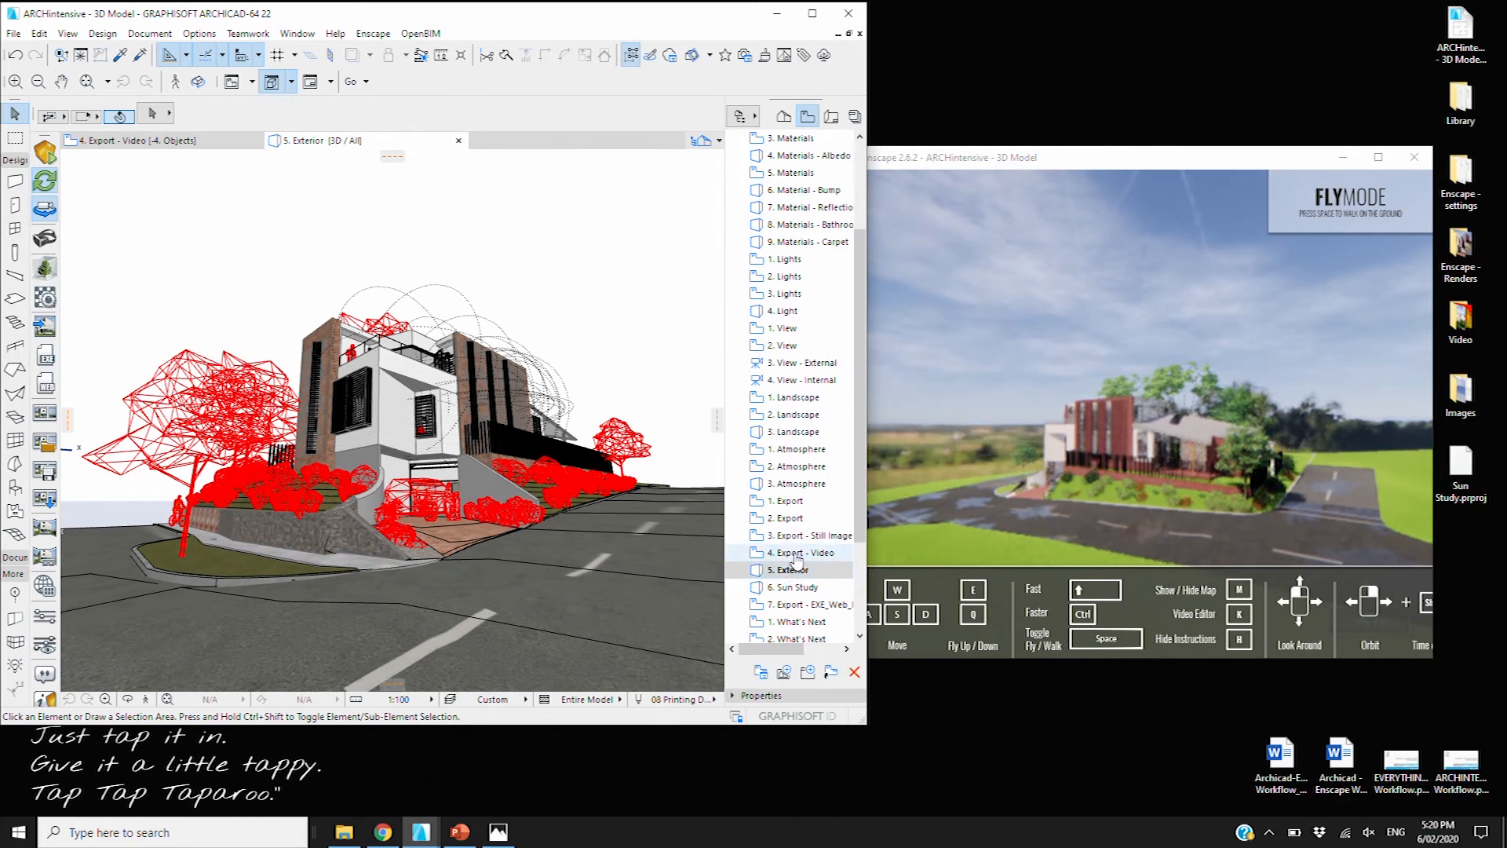
# Open the '4. Export - Video' slide and zoom in on its Compression Quality notes
pyautogui.doubleClick(797, 554)
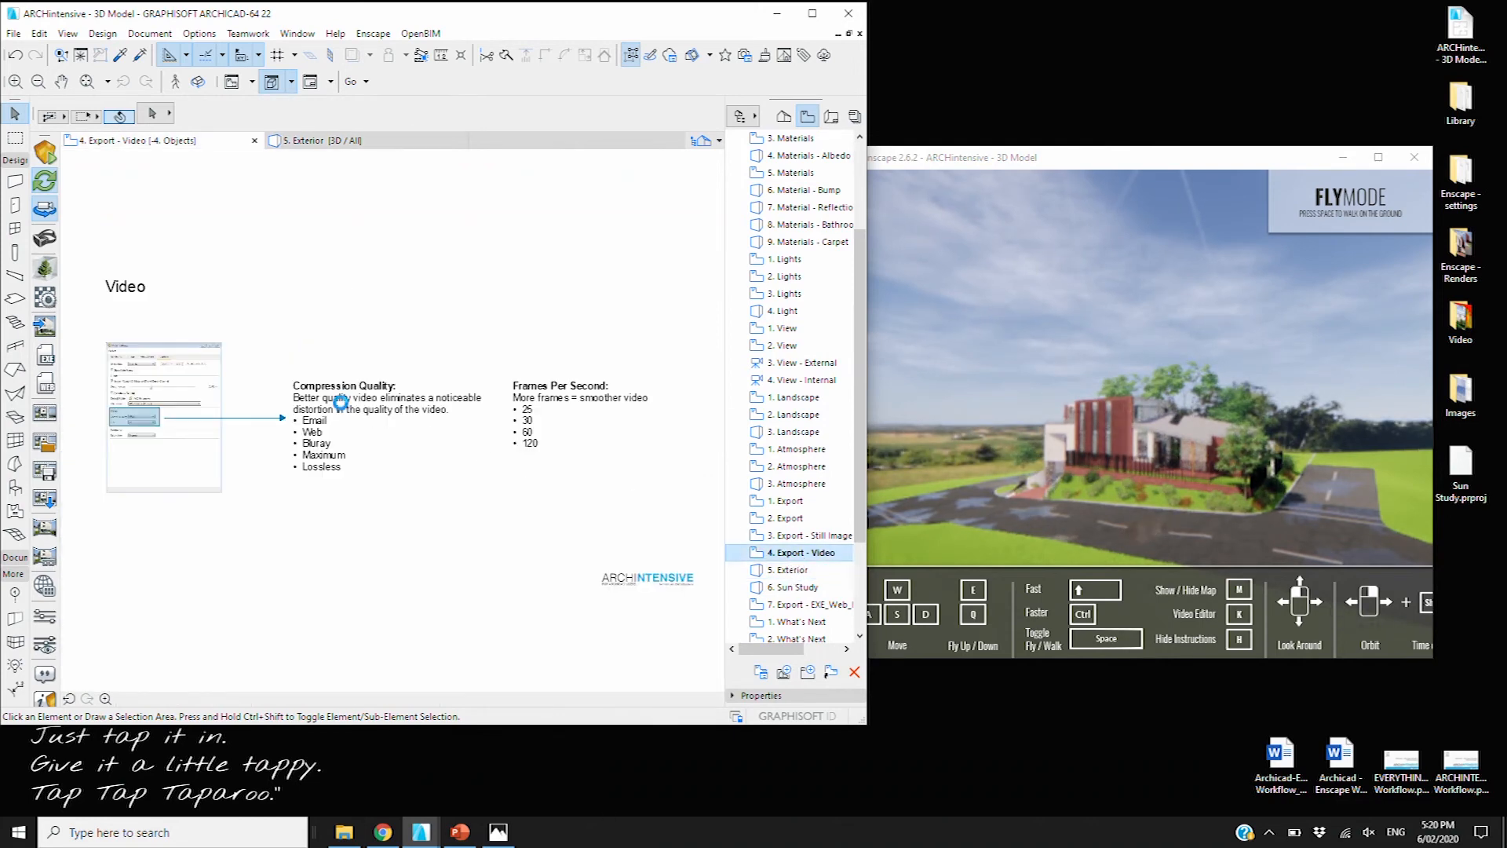
pyautogui.scroll(5, 340, 402)
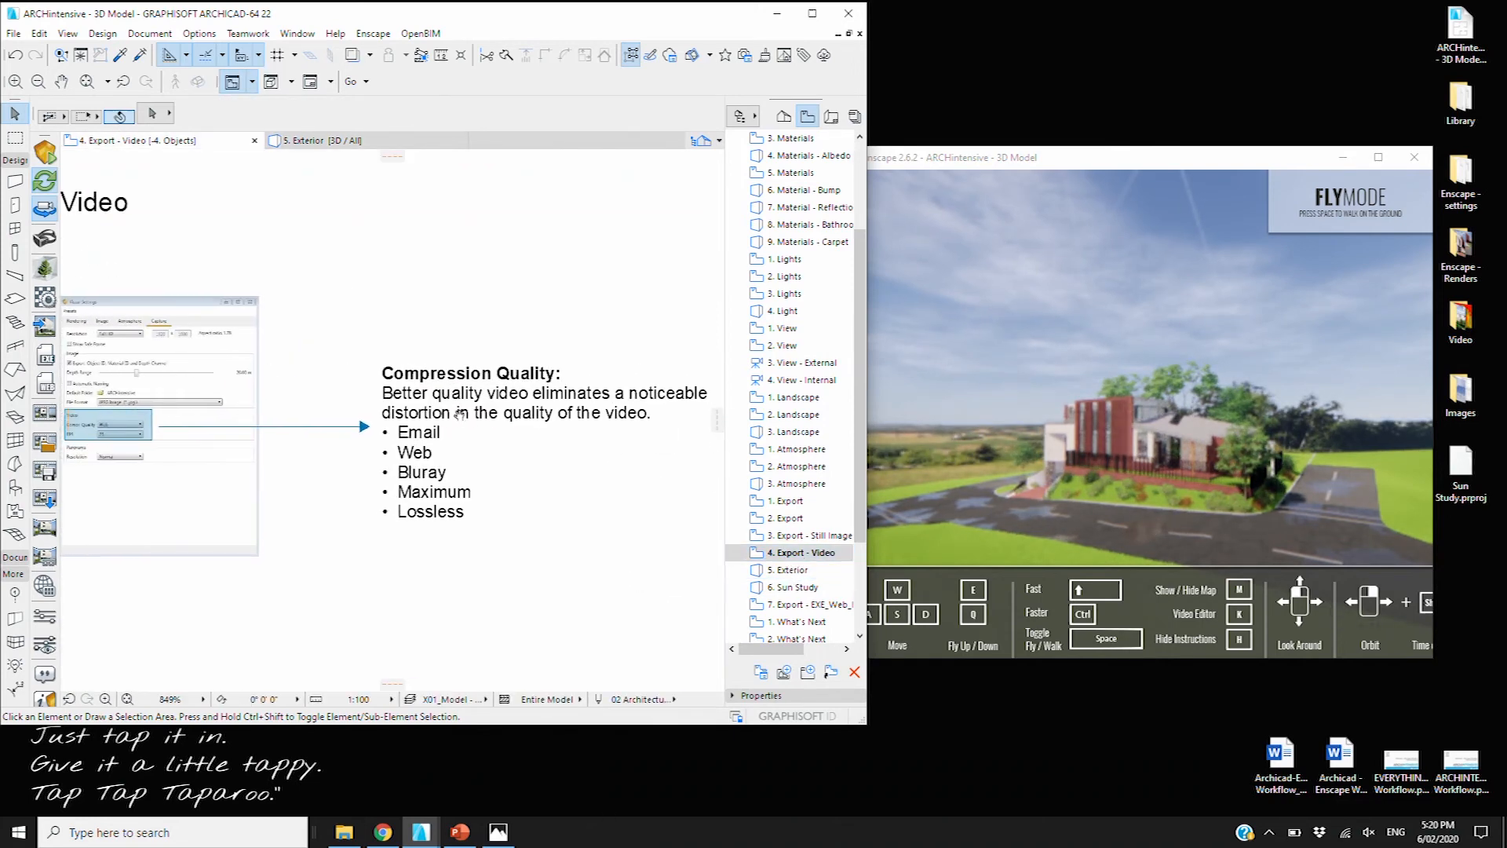
pyautogui.scroll(5, 390, 420)
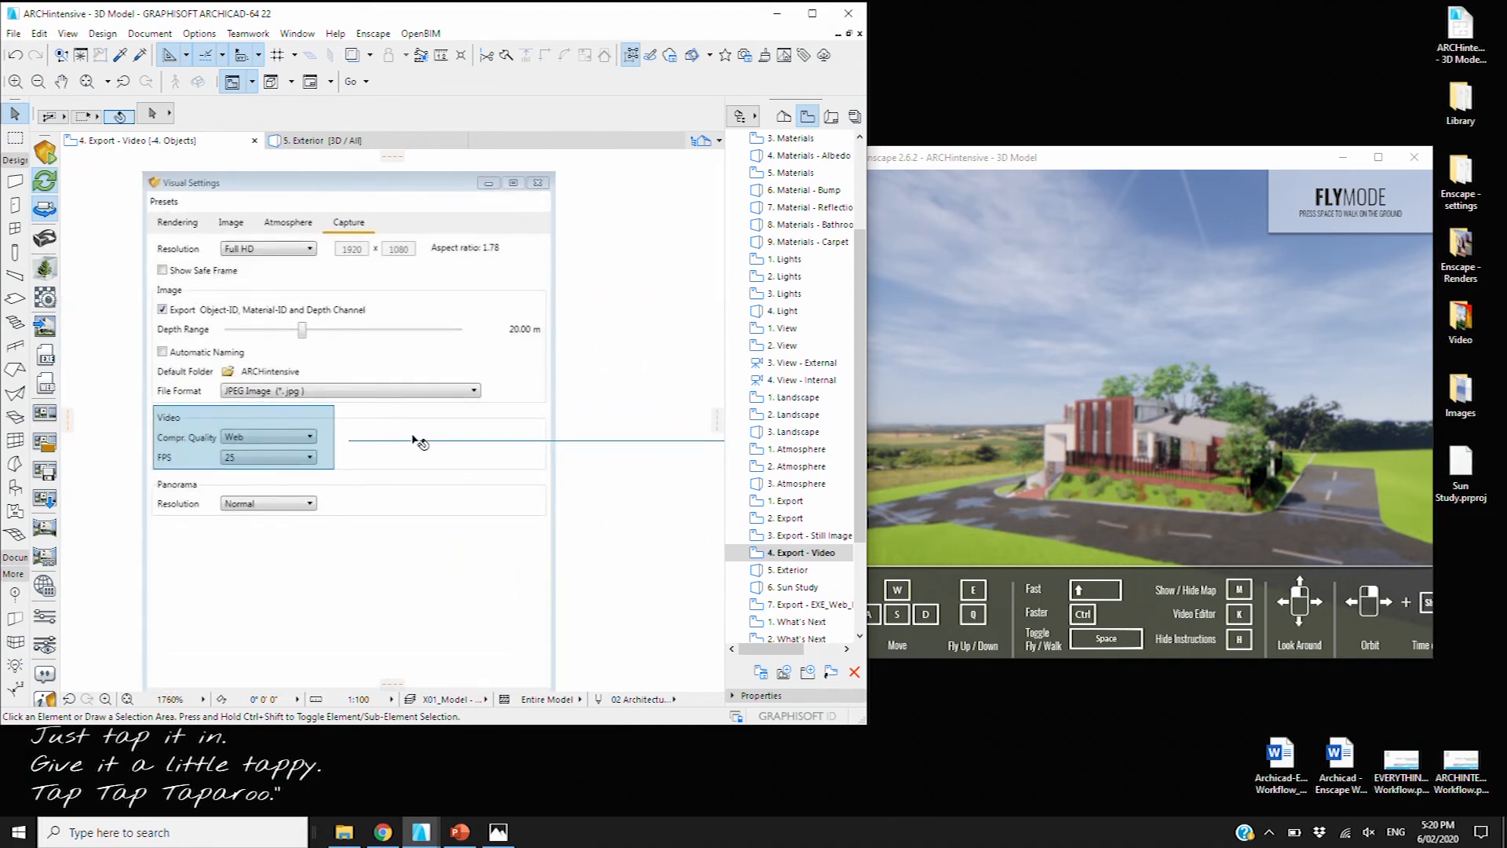
pyautogui.scroll(-2, 420, 442)
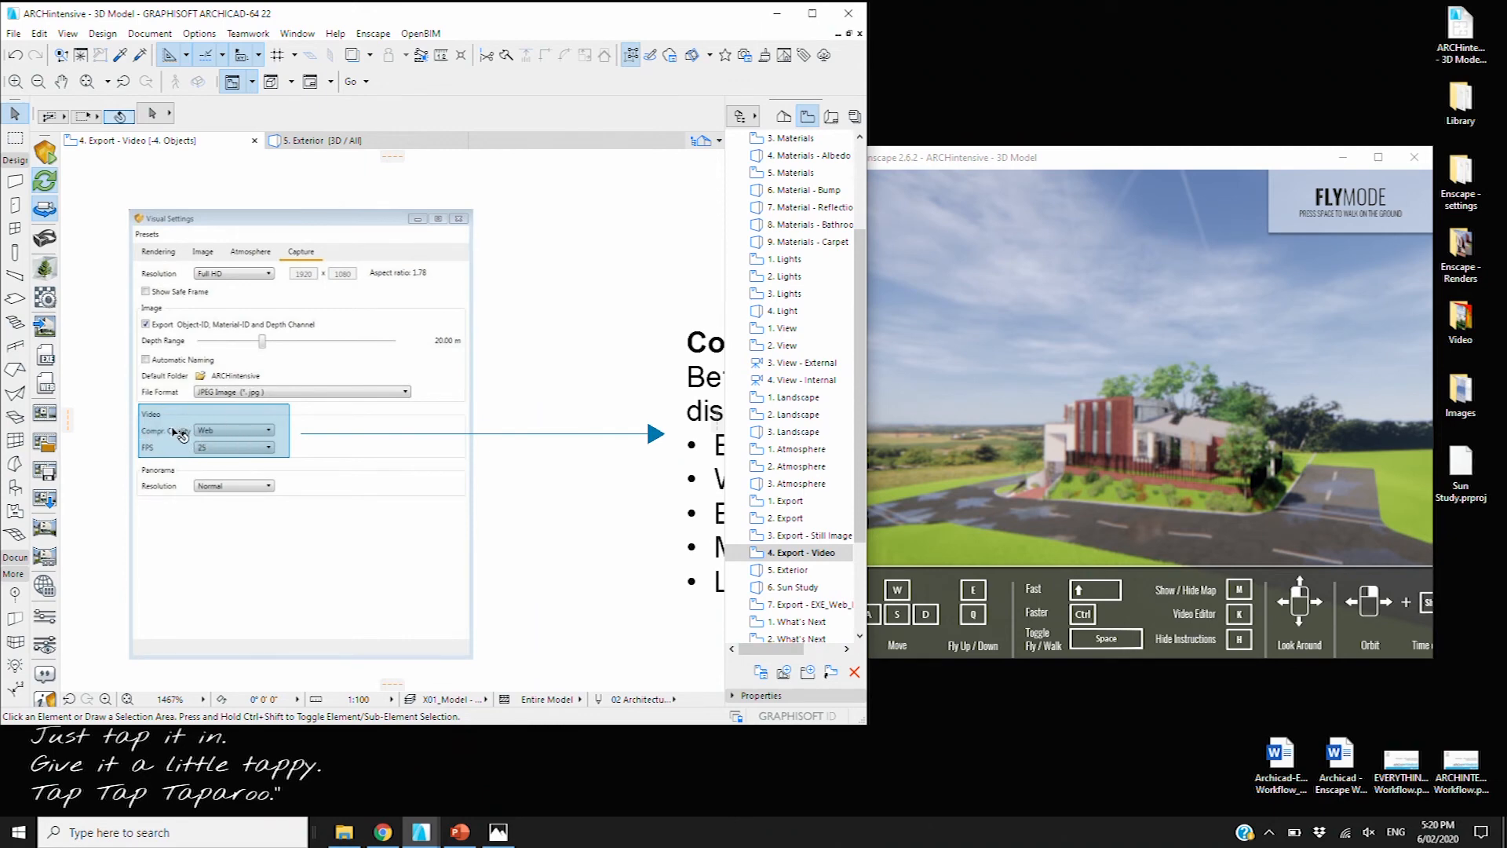
pyautogui.moveTo(357, 421); pyautogui.dragTo(277, 437, button='middle')
pyautogui.moveTo(601, 414); pyautogui.dragTo(387, 414, button='middle')
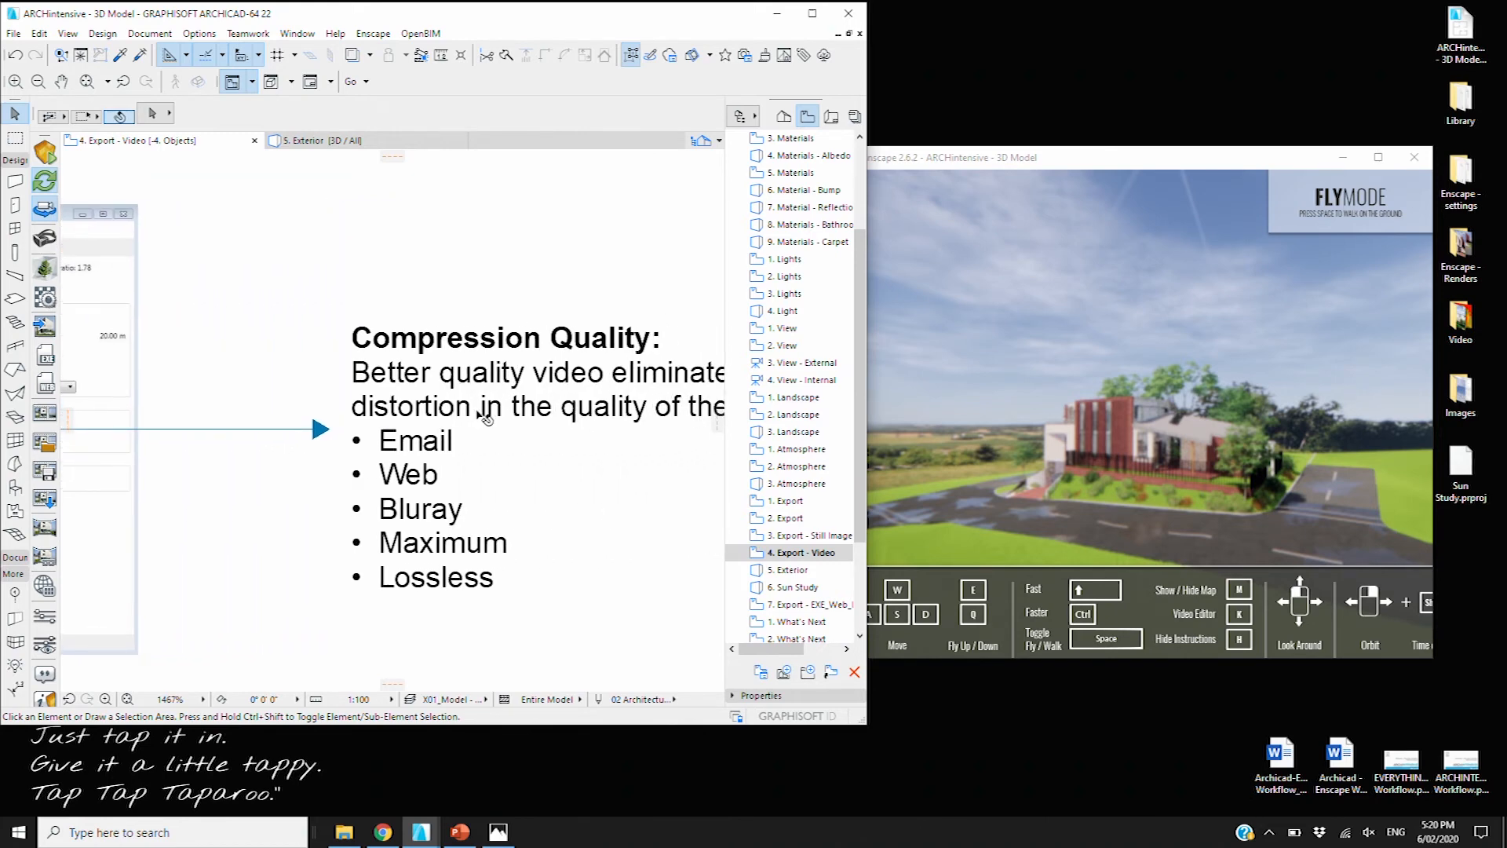
pyautogui.moveTo(597, 434); pyautogui.dragTo(465, 424, button='middle')
pyautogui.scroll(-2, 365, 421)
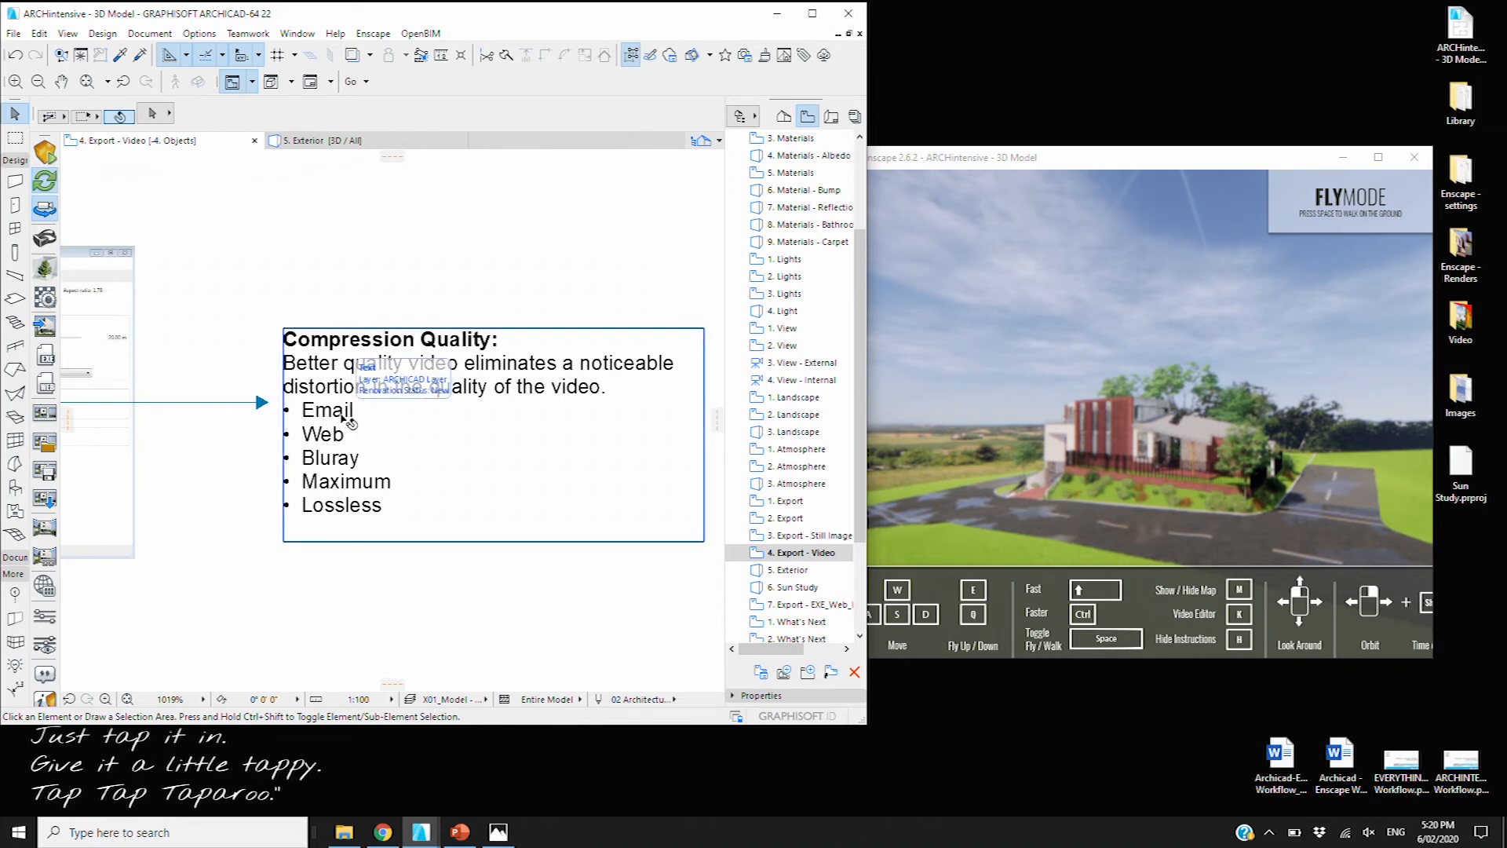
# Pan the slide to read the Frames Per Second options 25–120 beside Compression Quality
pyautogui.moveTo(316, 294); pyautogui.dragTo(522, 293, button='middle')
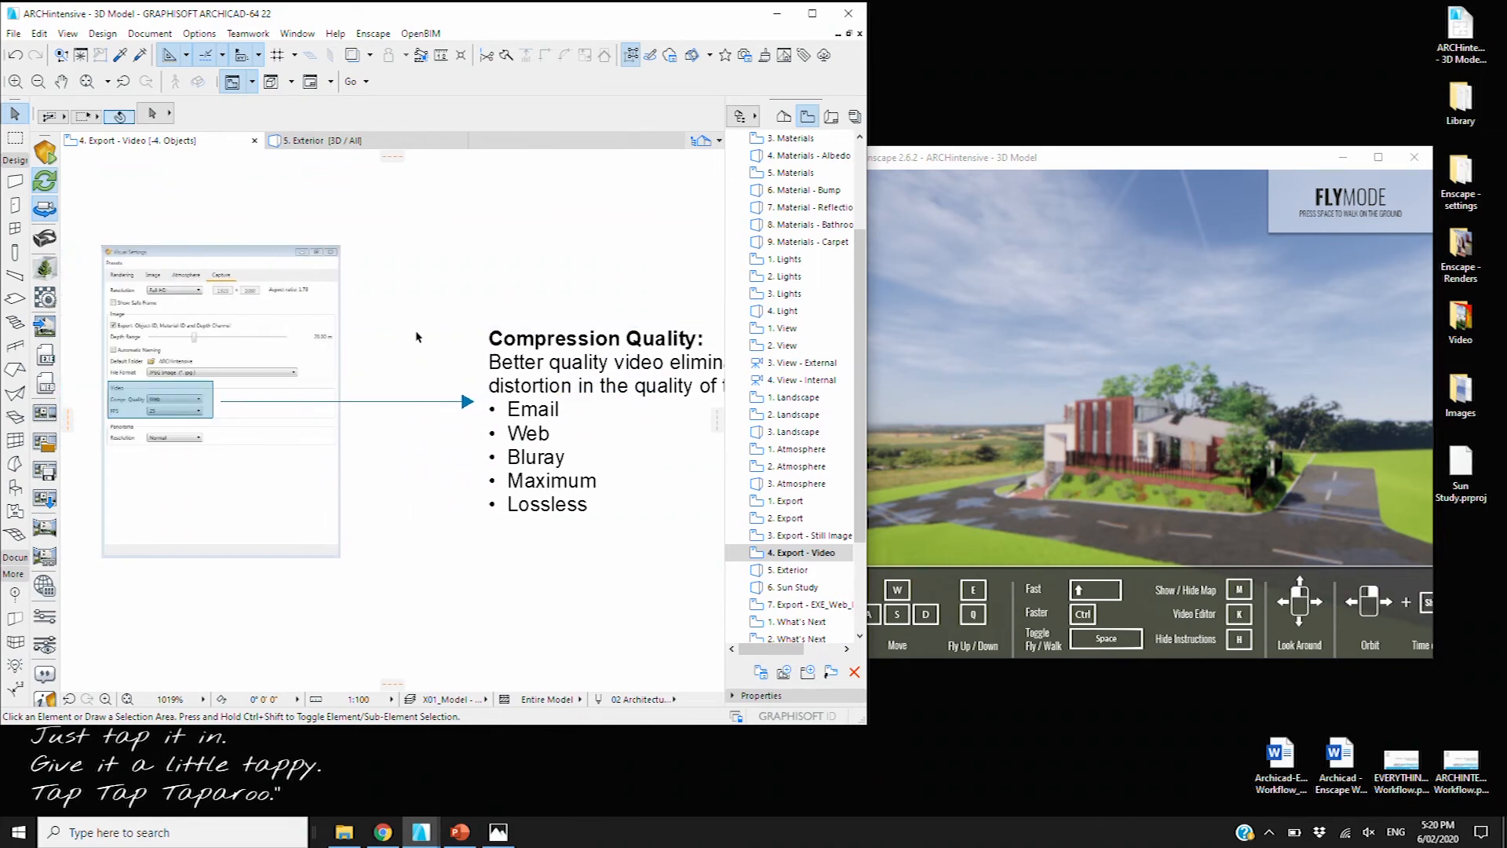
pyautogui.moveTo(572, 396); pyautogui.dragTo(458, 386, button='middle')
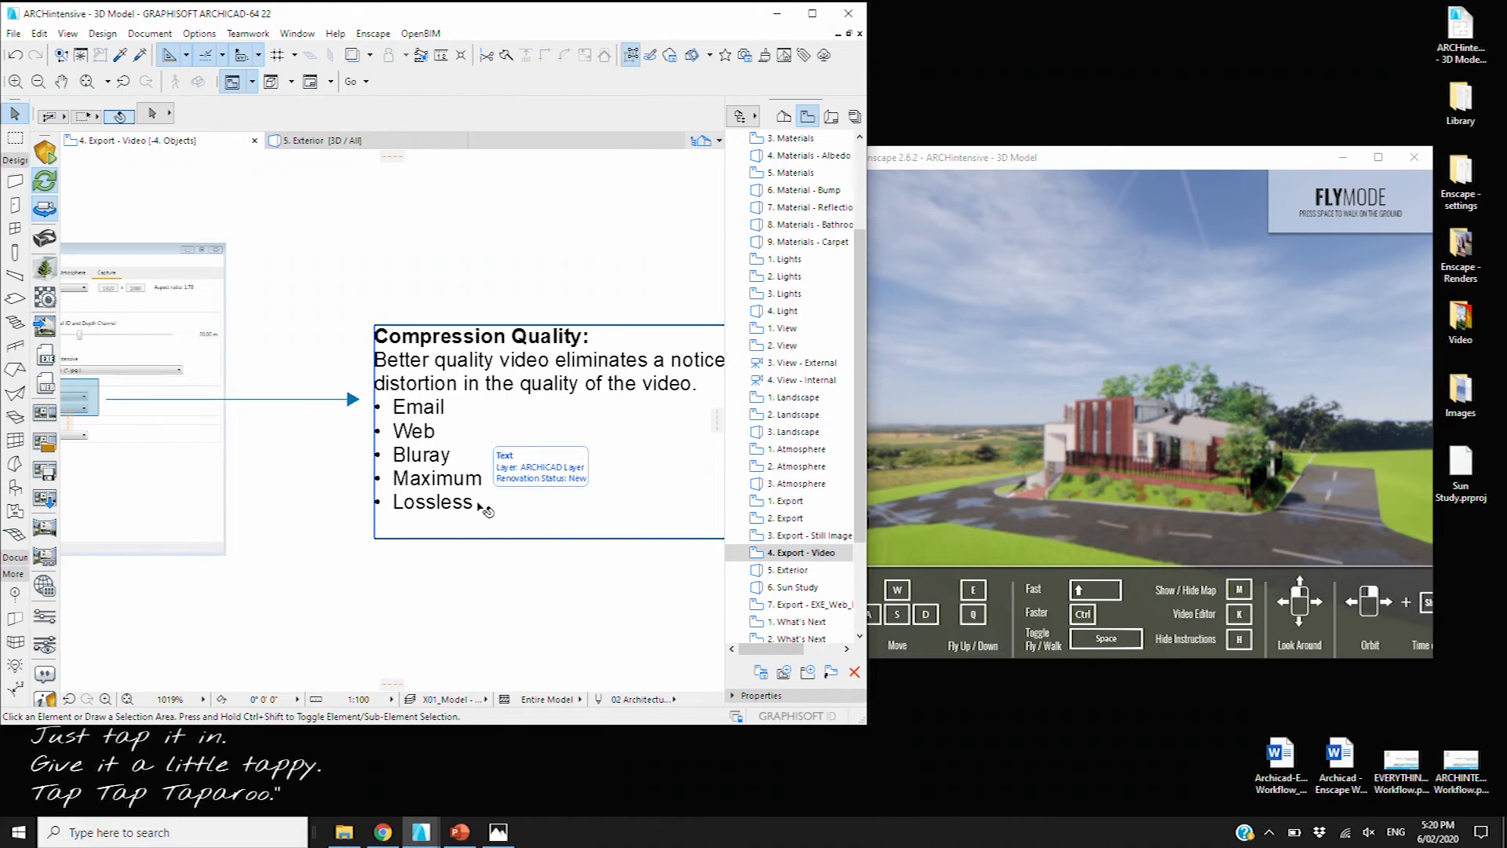
pyautogui.moveTo(511, 427); pyautogui.dragTo(193, 417, button='middle')
pyautogui.moveTo(526, 338); pyautogui.dragTo(399, 366, button='middle')
pyautogui.moveTo(266, 357); pyautogui.dragTo(557, 349, button='middle')
pyautogui.moveTo(322, 349); pyautogui.dragTo(403, 355, button='middle')
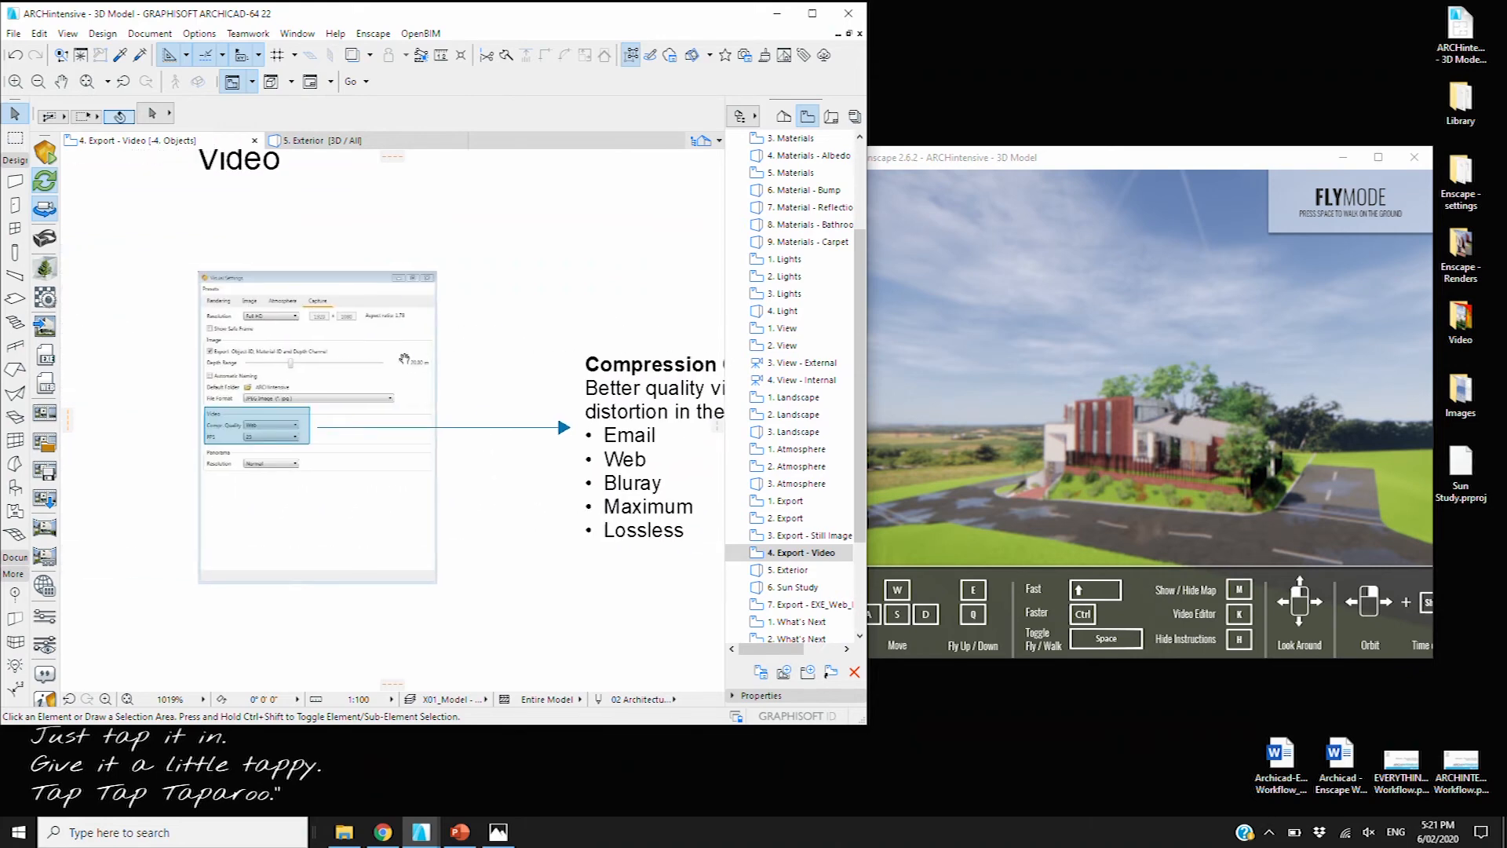
pyautogui.scroll(3, 215, 451)
pyautogui.scroll(-4, 280, 448)
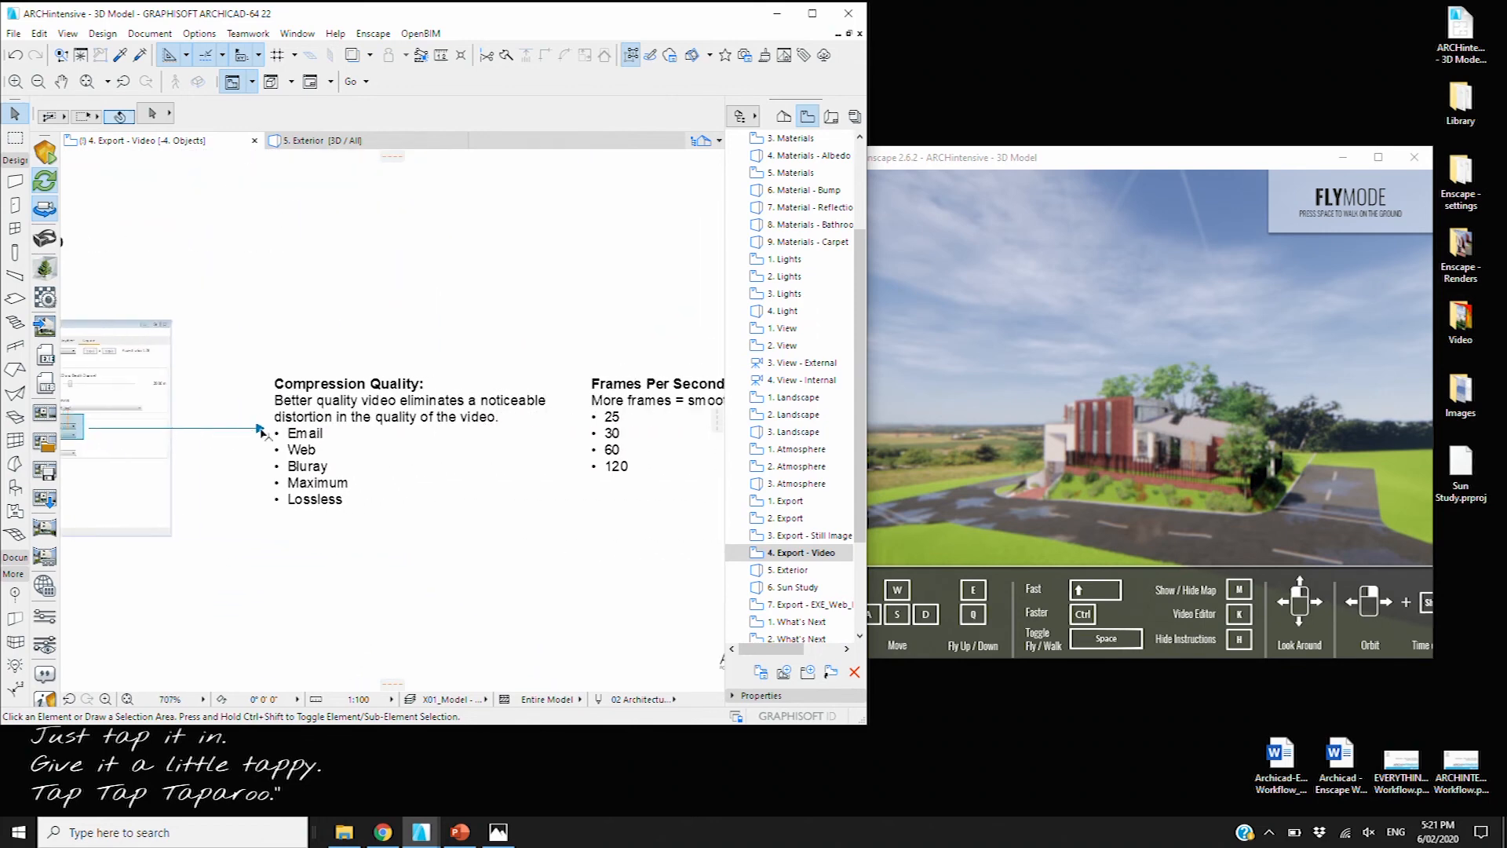
pyautogui.moveTo(534, 431); pyautogui.dragTo(361, 431, button='middle')
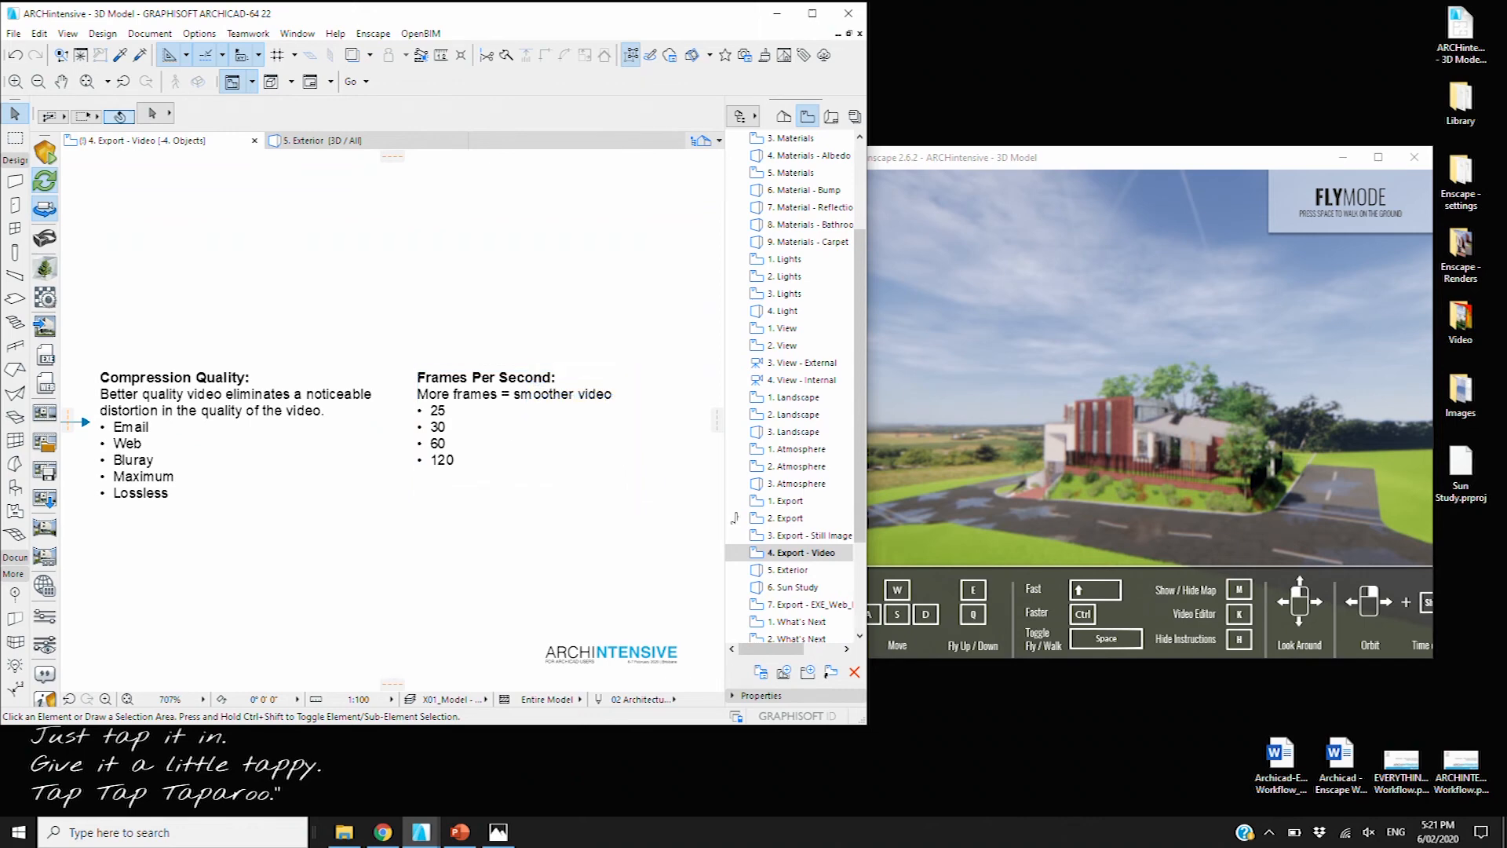
pyautogui.click(795, 570)
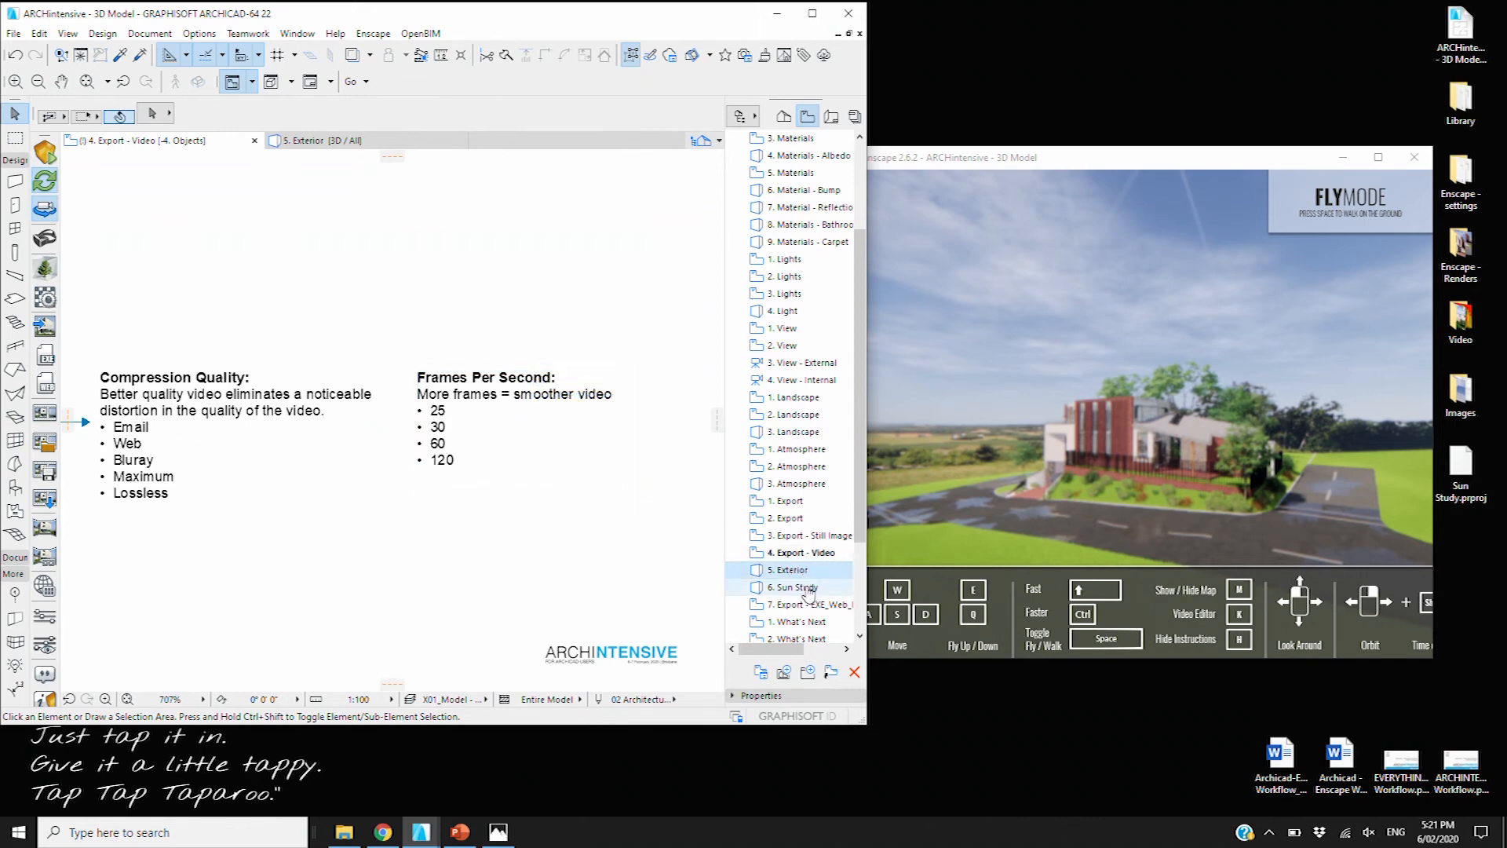
pyautogui.click(808, 588)
# Open the 6. Sun Study view and bring up Enscape's Visual Settings over Archicad
pyautogui.doubleClick(809, 592)
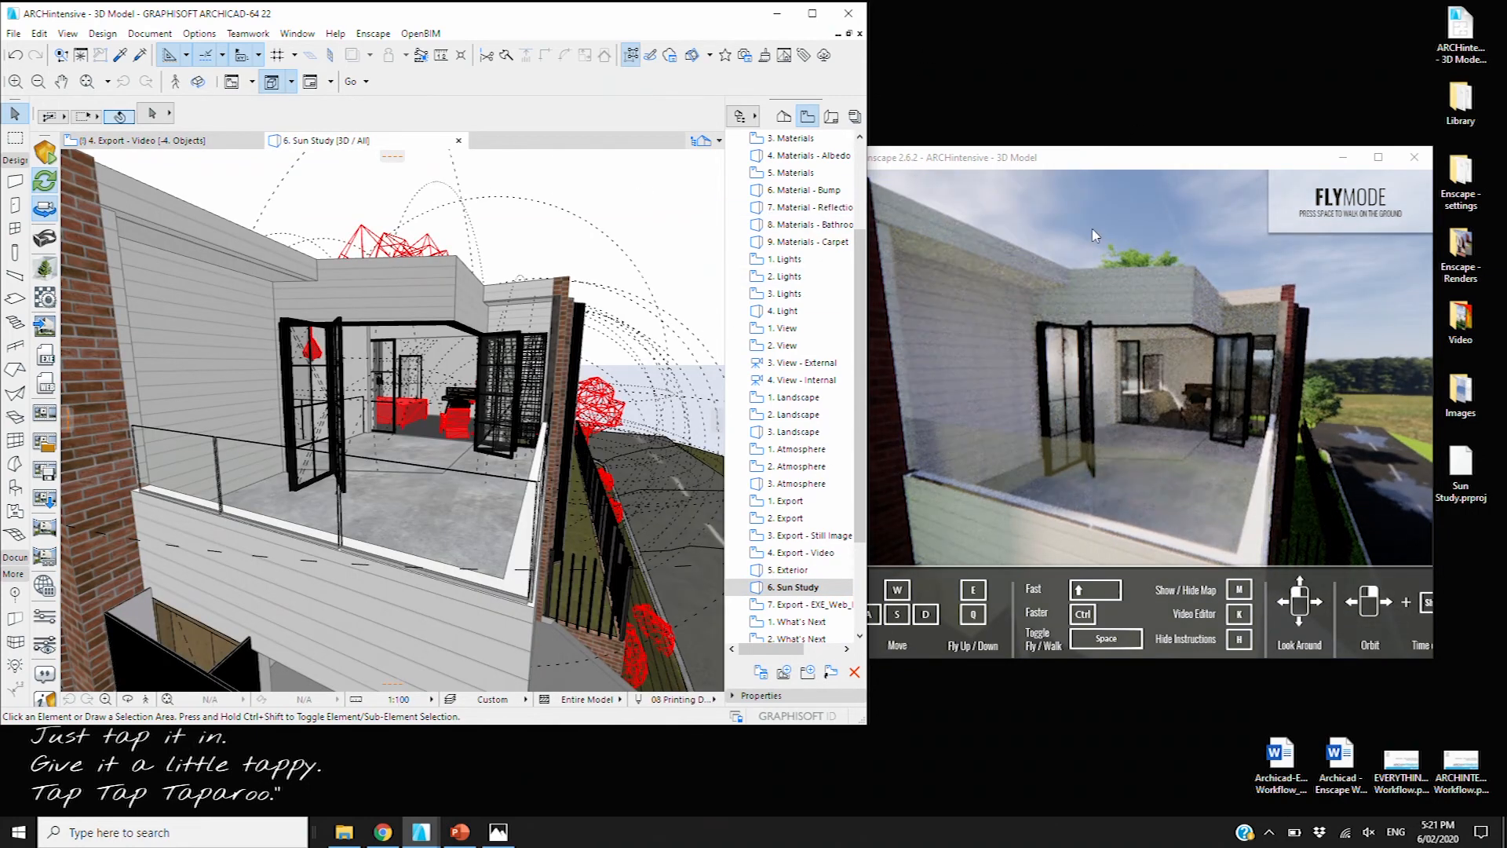
pyautogui.click(1025, 155)
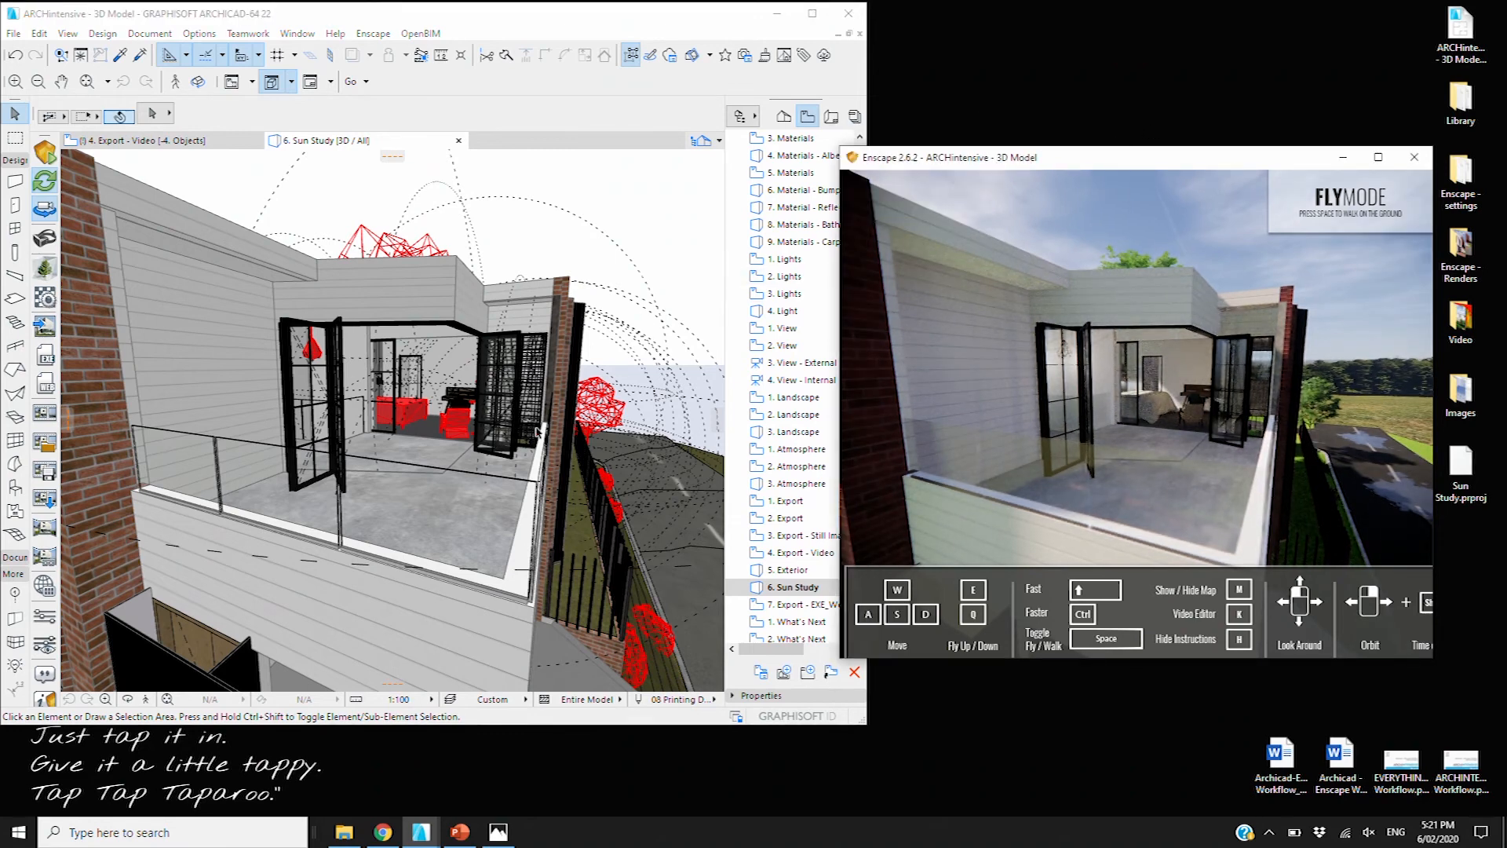
pyautogui.click(45, 643)
pyautogui.moveTo(1091, 116); pyautogui.dragTo(372, 174)
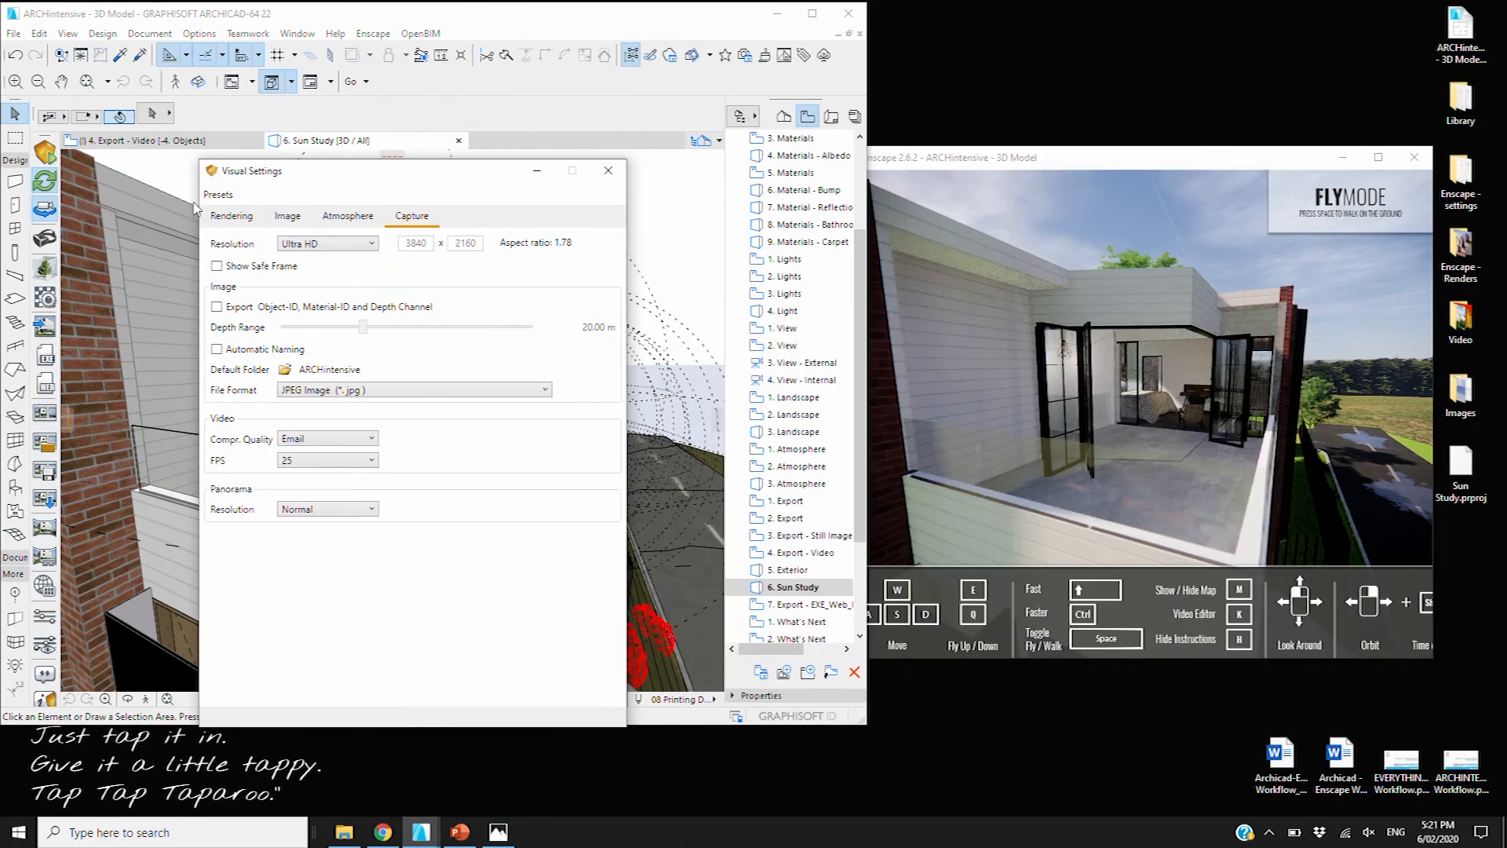
# Load the Sun Study Summer.json preset from the Desktop's Enscape - settings folder
pyautogui.click(219, 196)
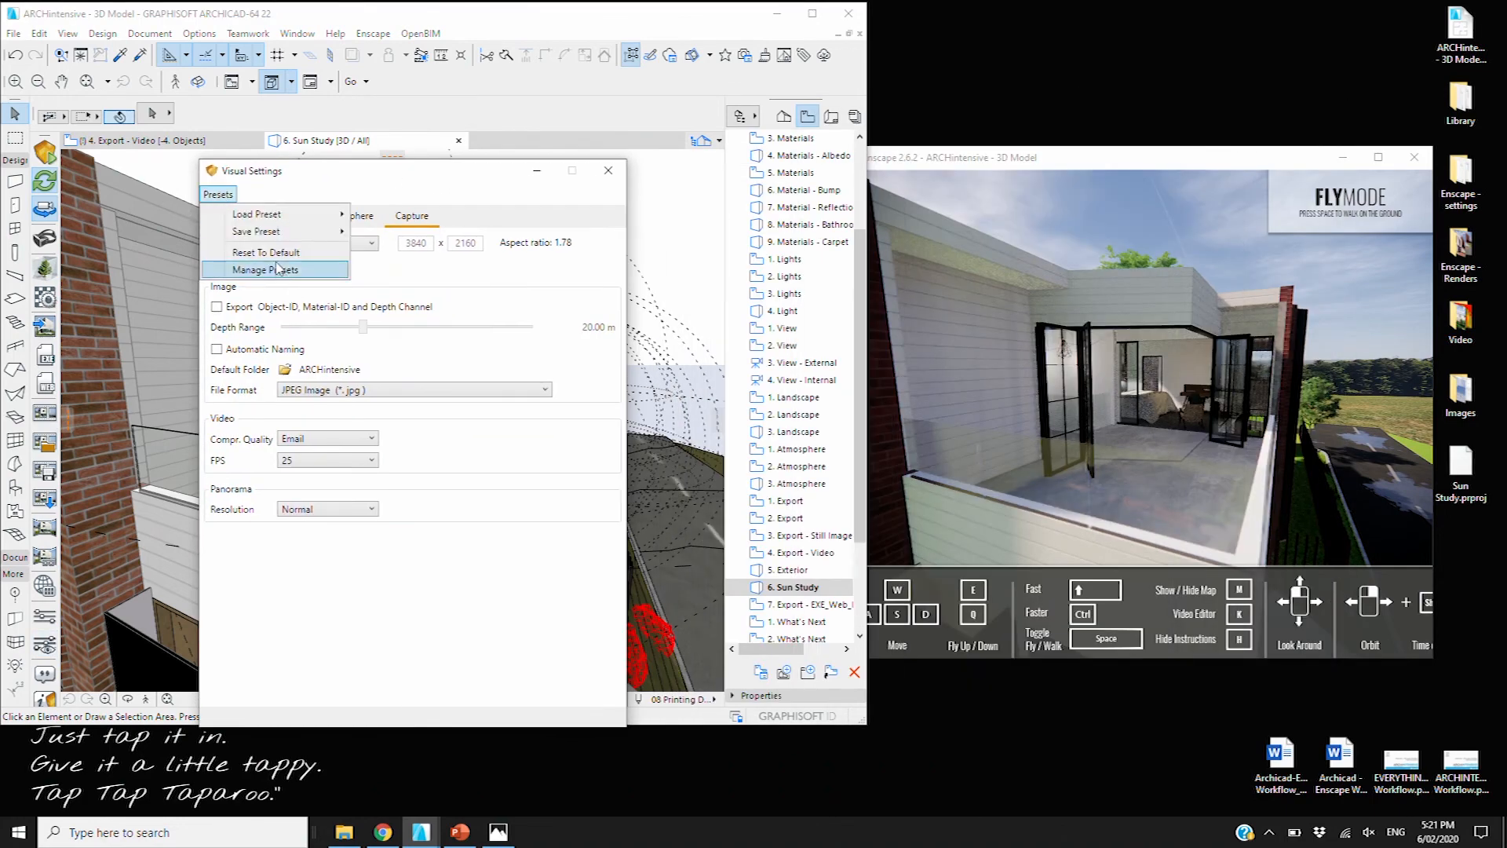
pyautogui.moveTo(283, 231)
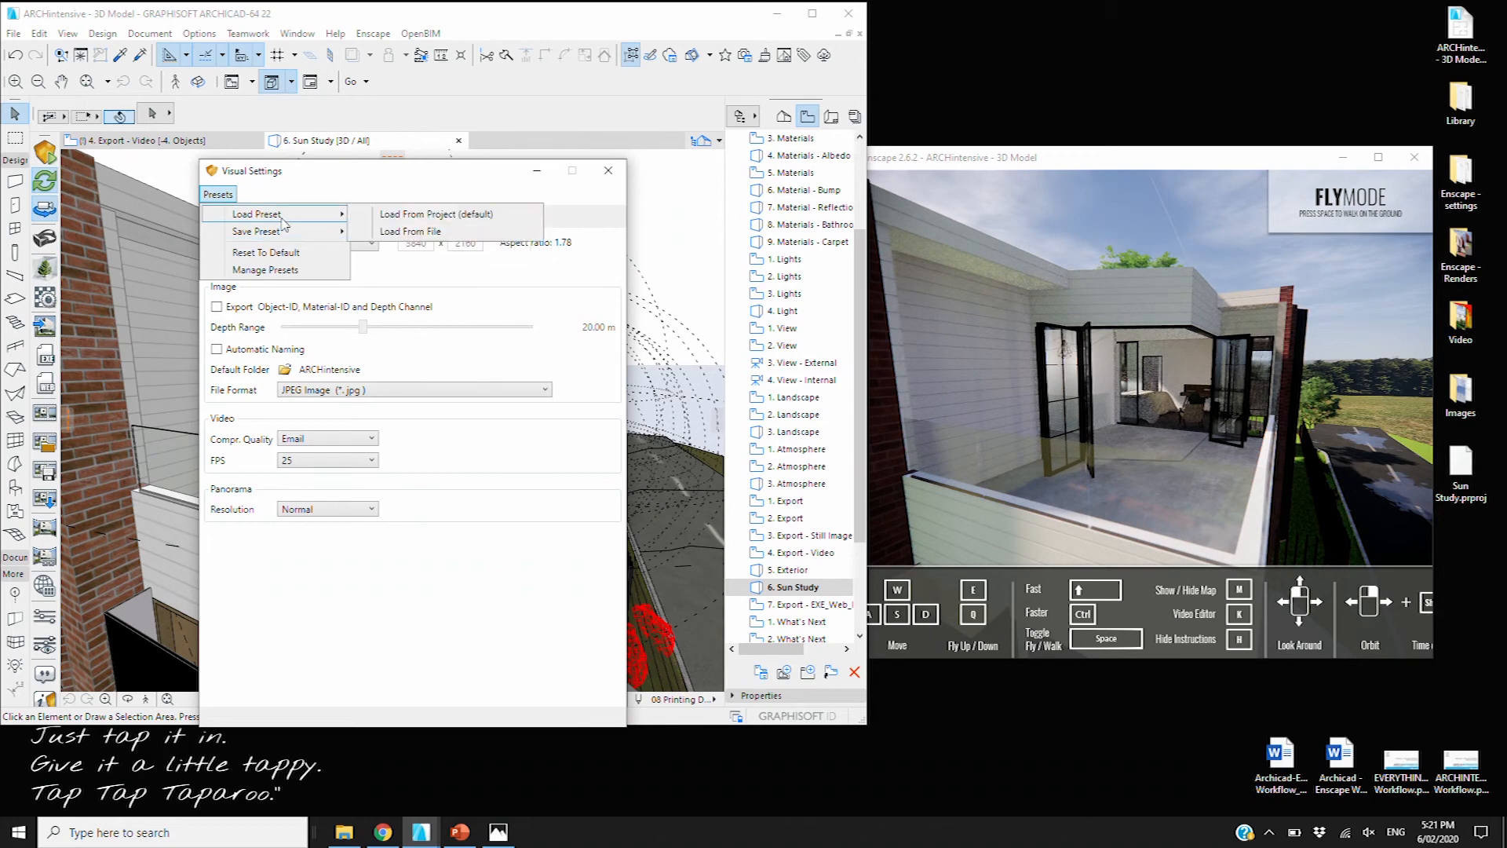
pyautogui.click(410, 230)
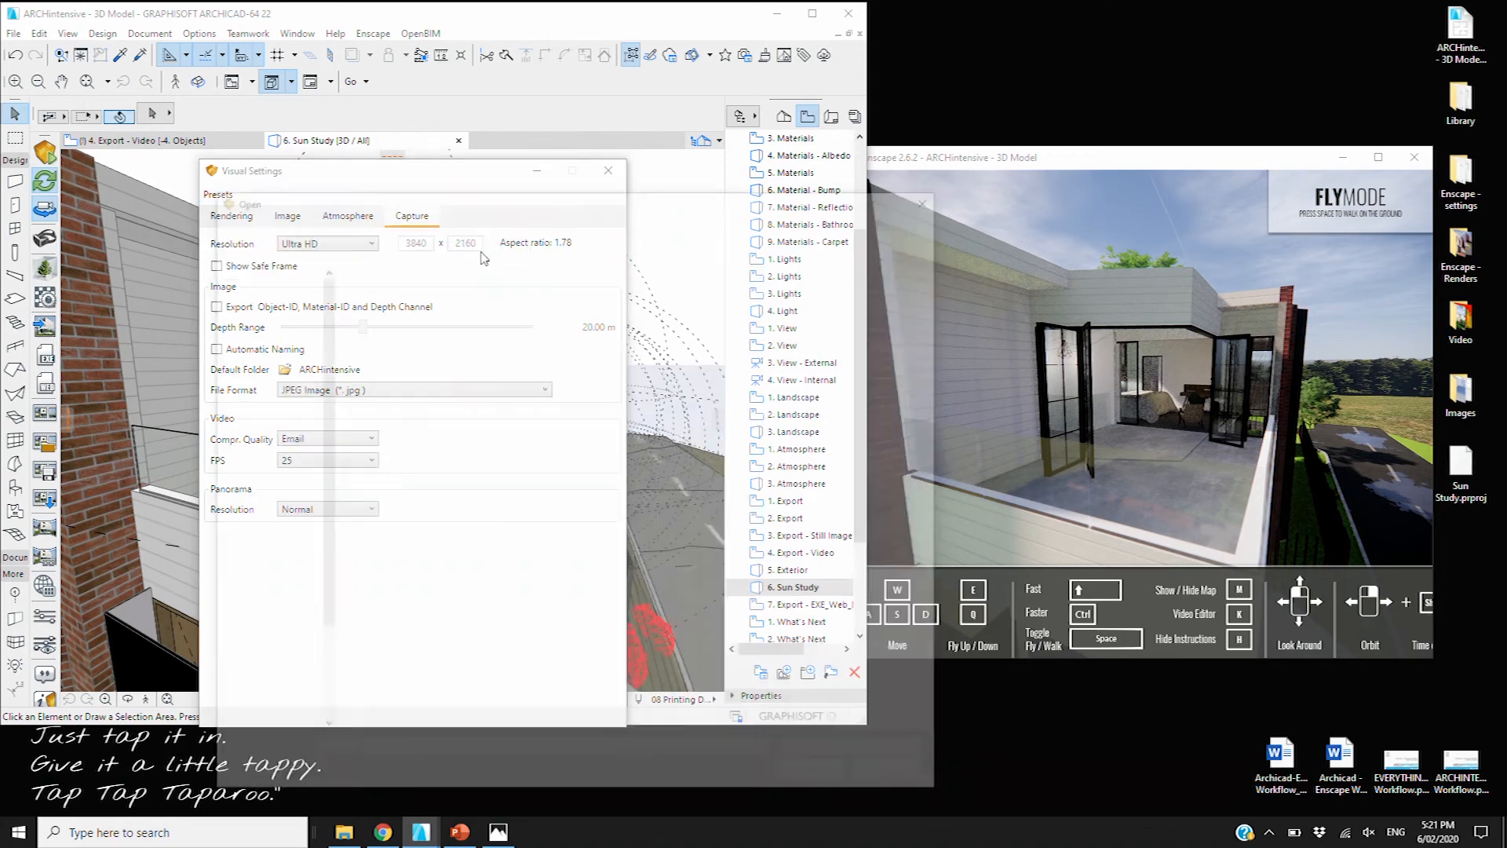
pyautogui.click(434, 221)
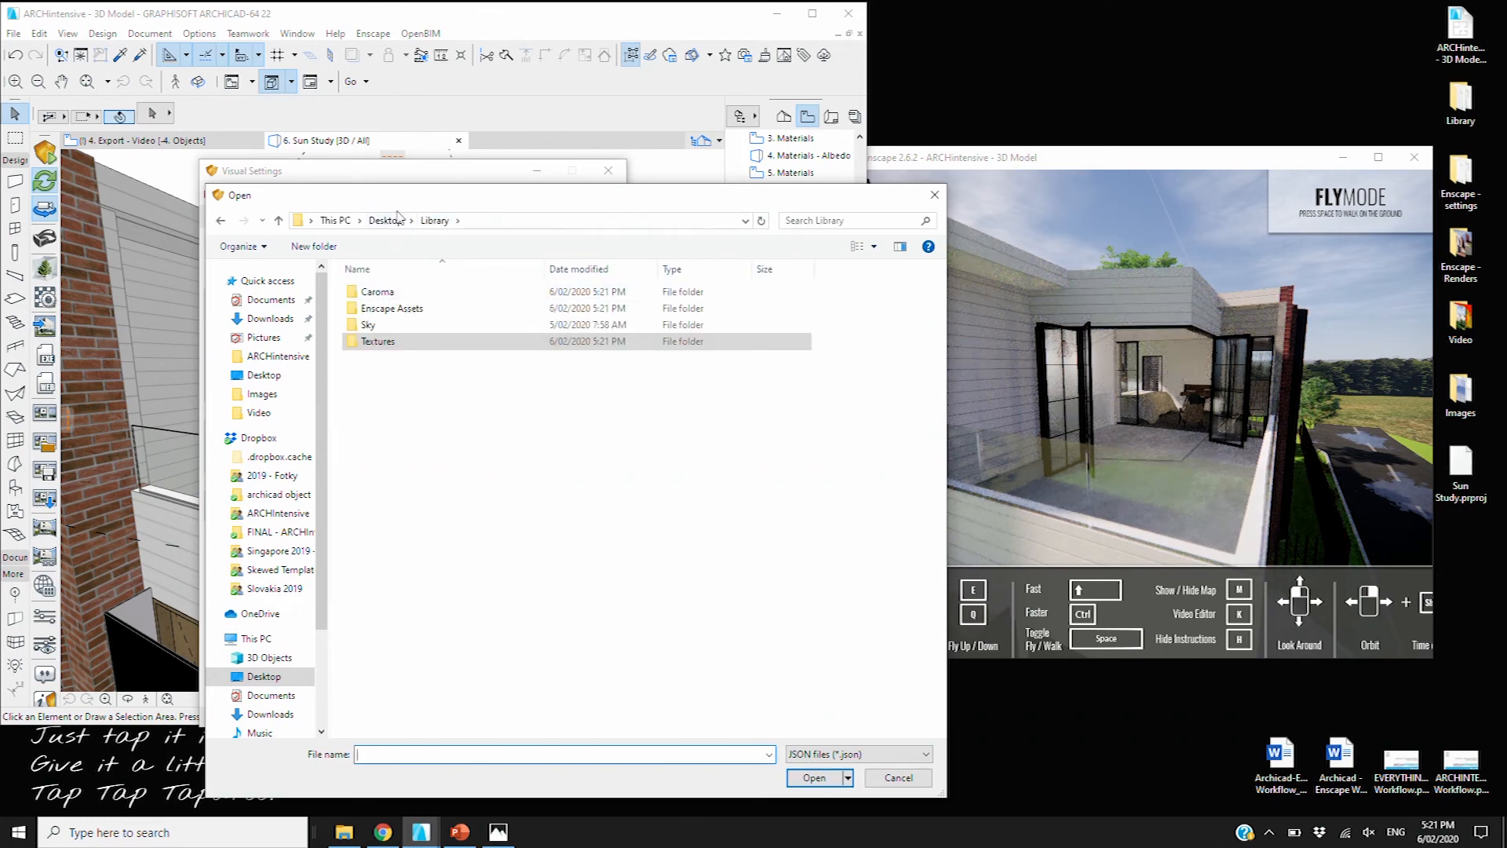
pyautogui.click(374, 224)
pyautogui.doubleClick(393, 307)
pyautogui.click(397, 328)
pyautogui.click(813, 779)
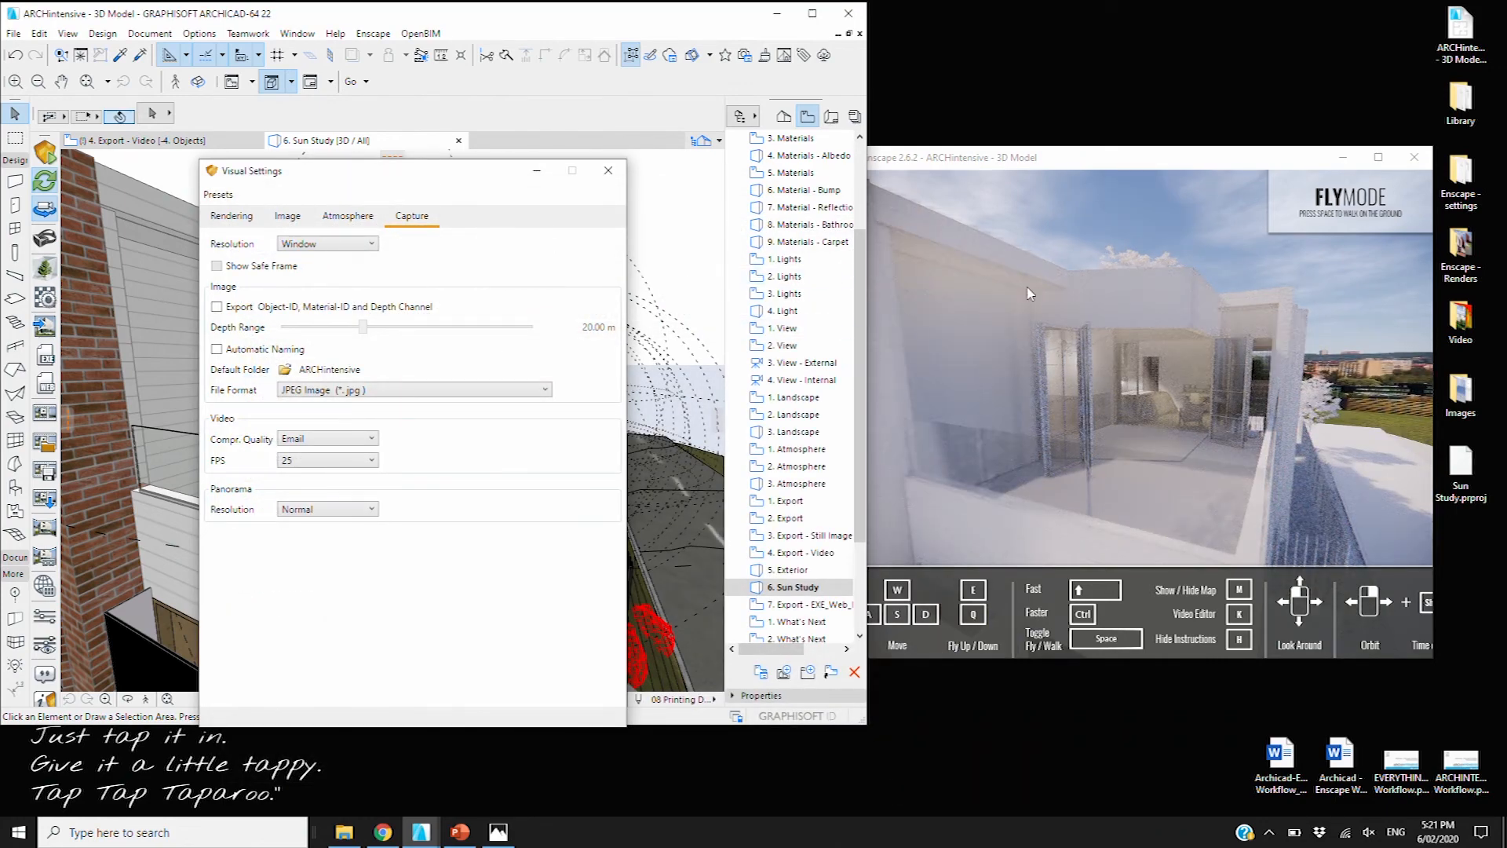
# Move the Enscape camera out past the terrace, then open the desktop Video folder
pyautogui.scroll(2, 1176, 329)
pyautogui.moveTo(1176, 329); pyautogui.dragTo(1099, 330)
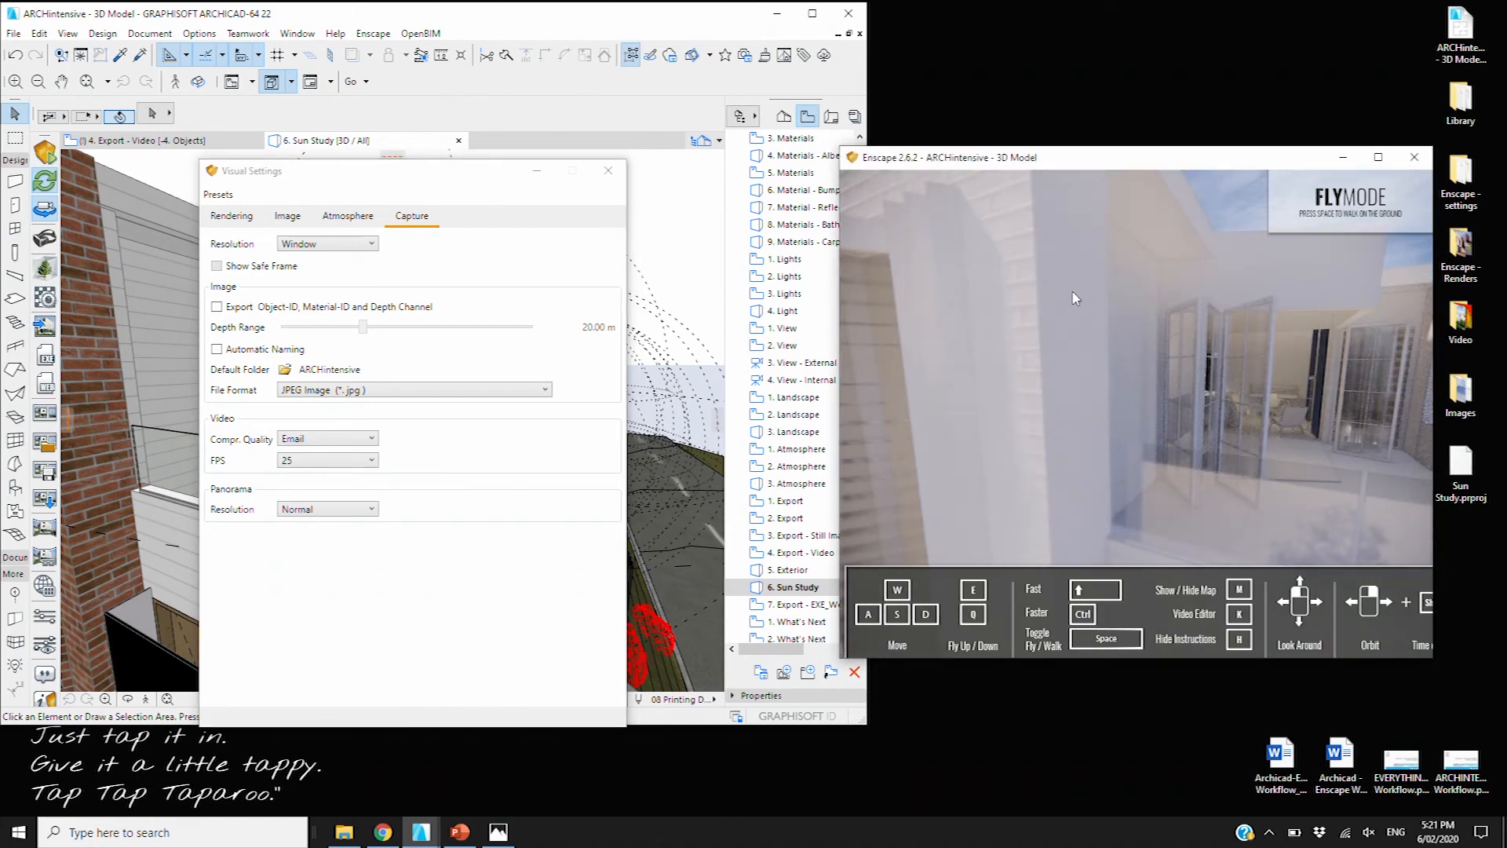
pyautogui.scroll(-5, 1060, 289)
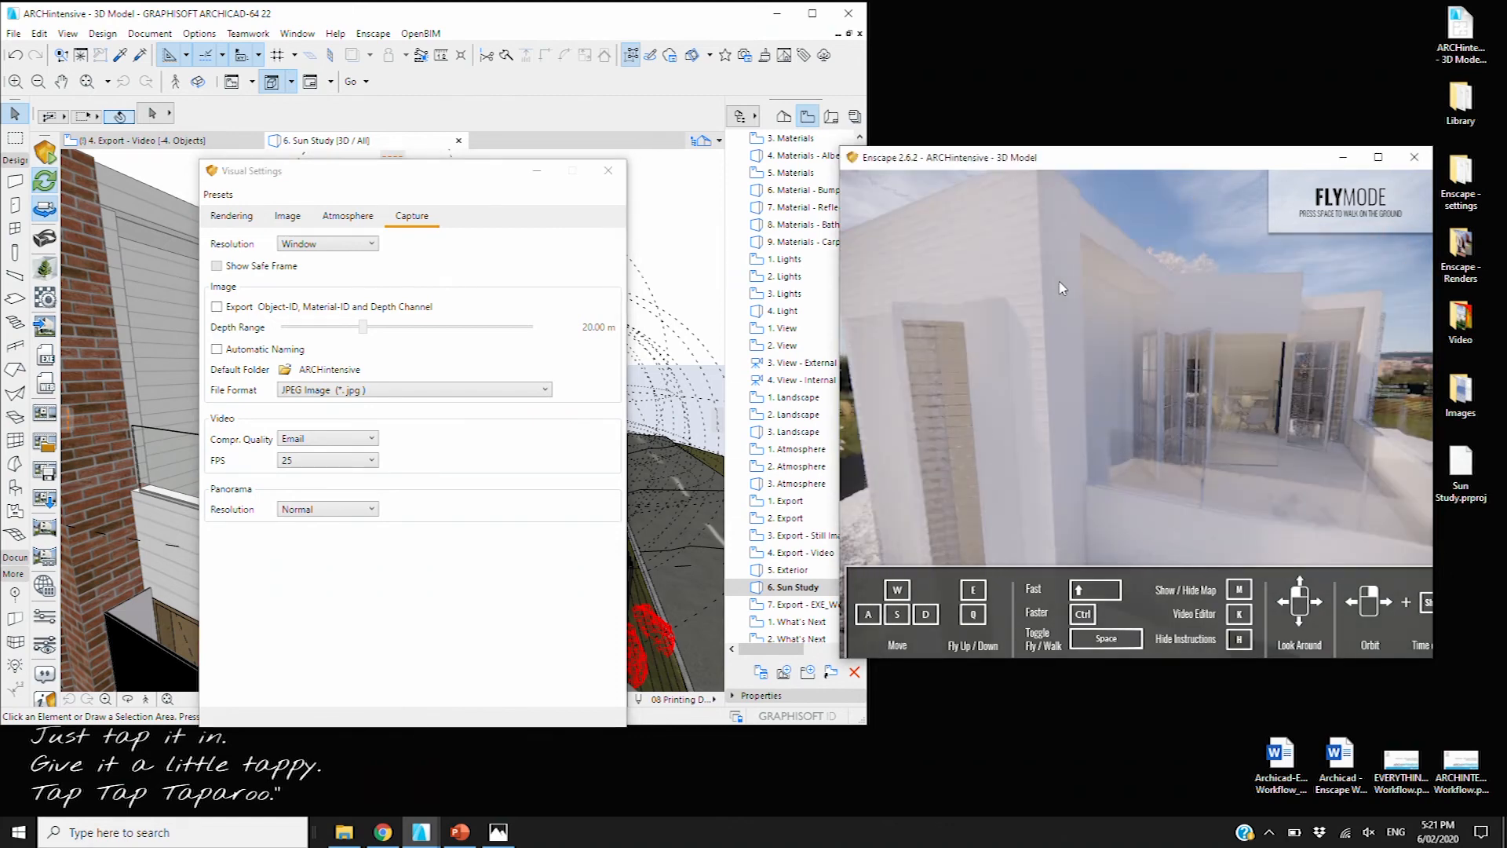
pyautogui.moveTo(1060, 289); pyautogui.dragTo(1237, 335)
pyautogui.press('d')
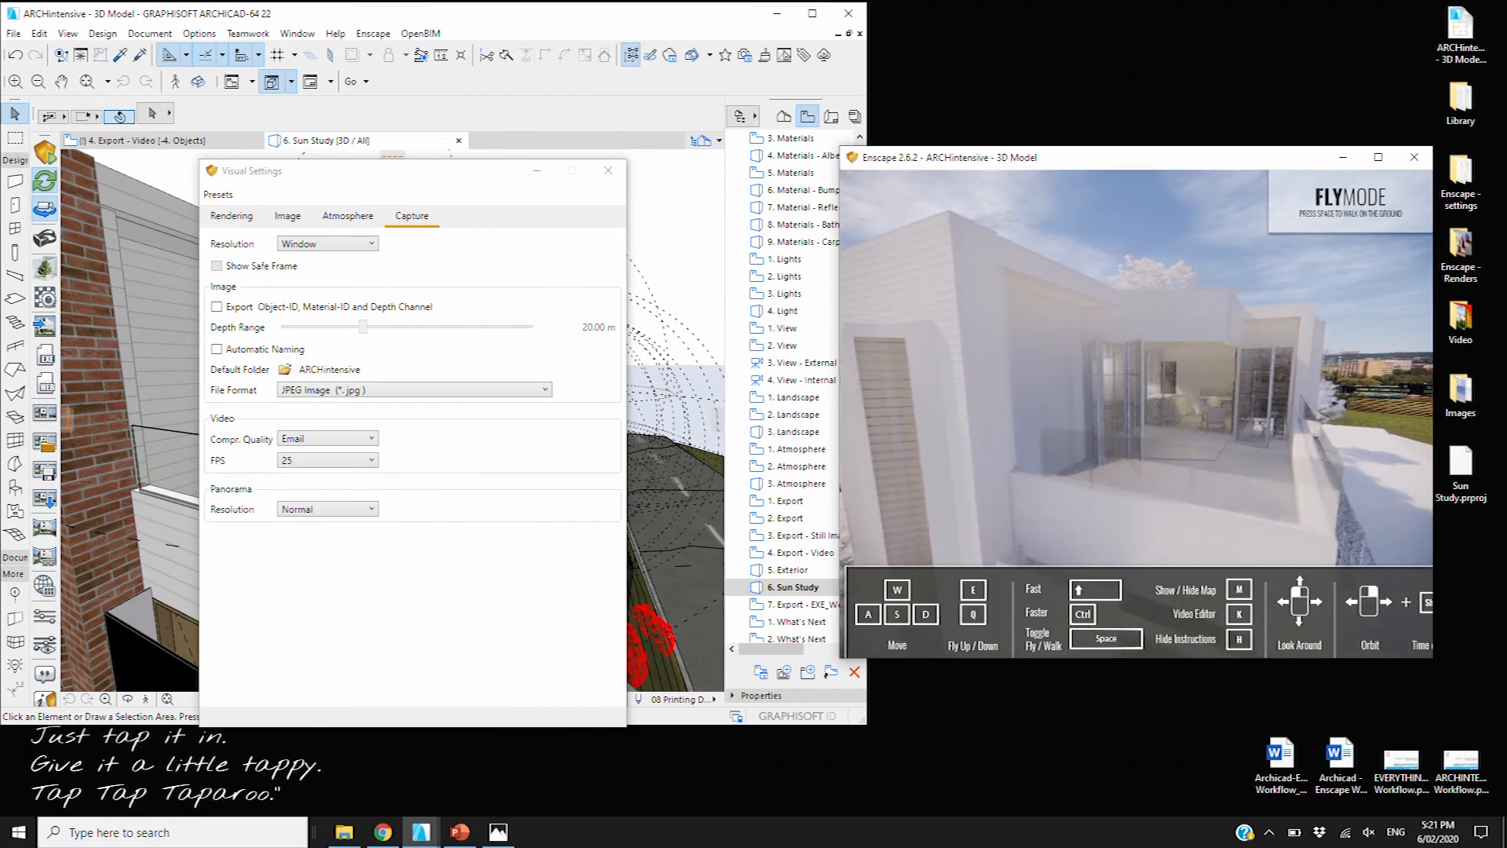
pyautogui.press('d')
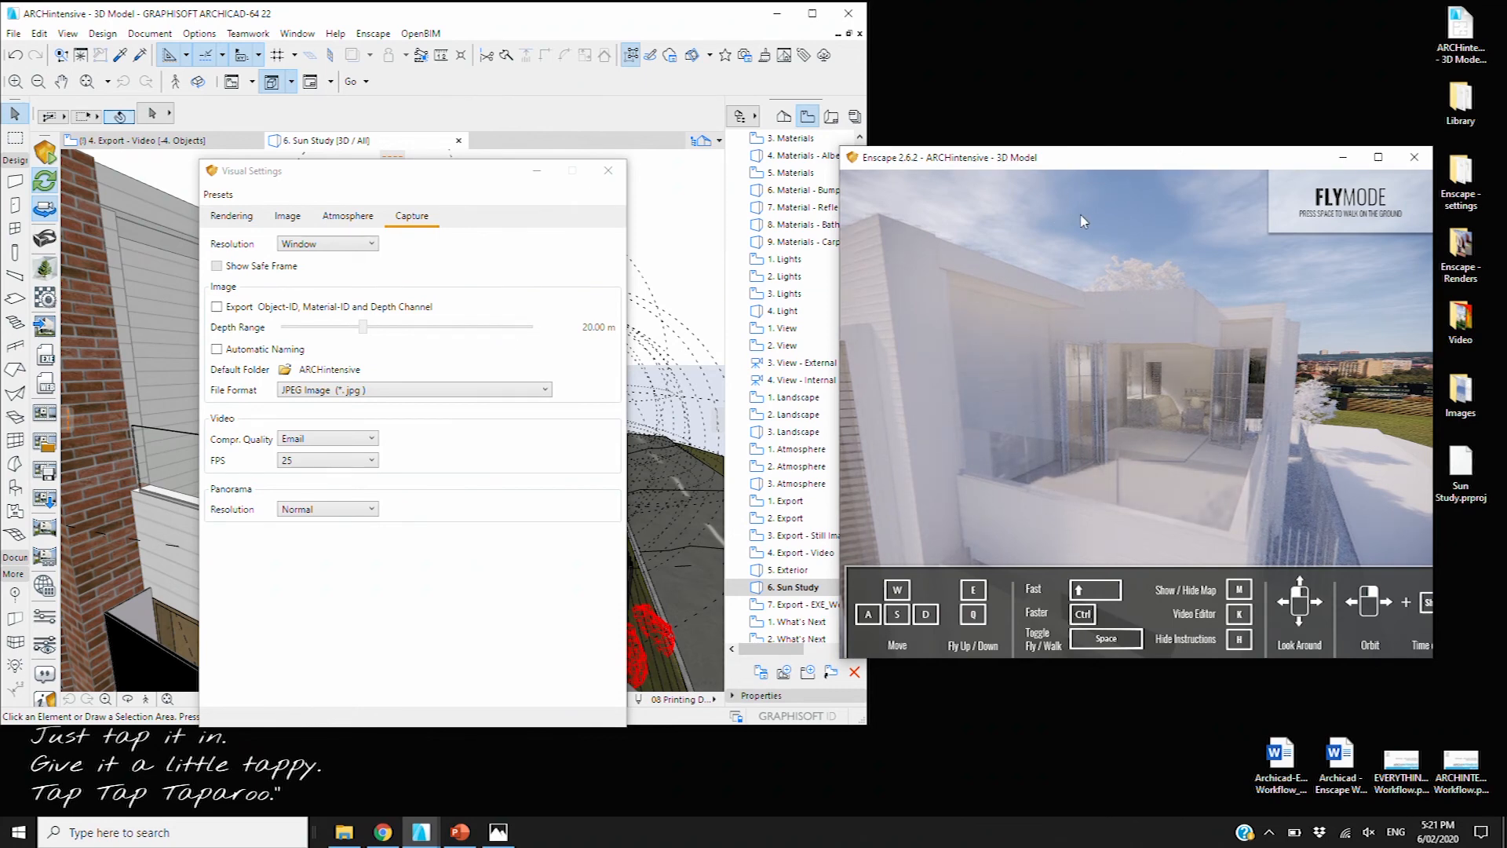
pyautogui.click(1460, 318)
pyautogui.press('Return')
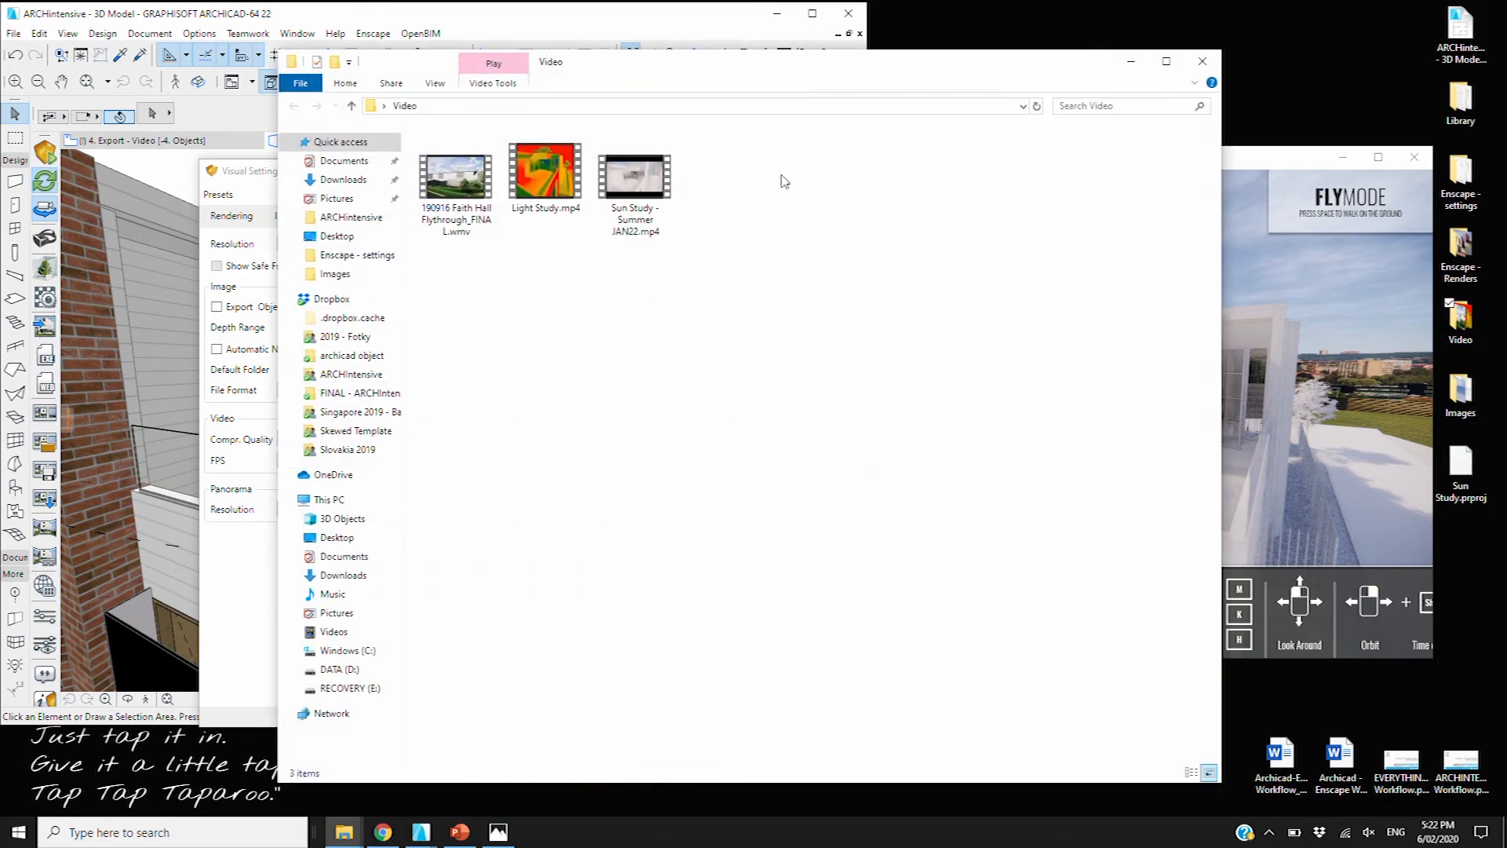
# Play Sun Study - Summer JAN22.mp4 and then Light Study.mp4, closing each player afterwards
pyautogui.click(642, 194)
pyautogui.press('Return')
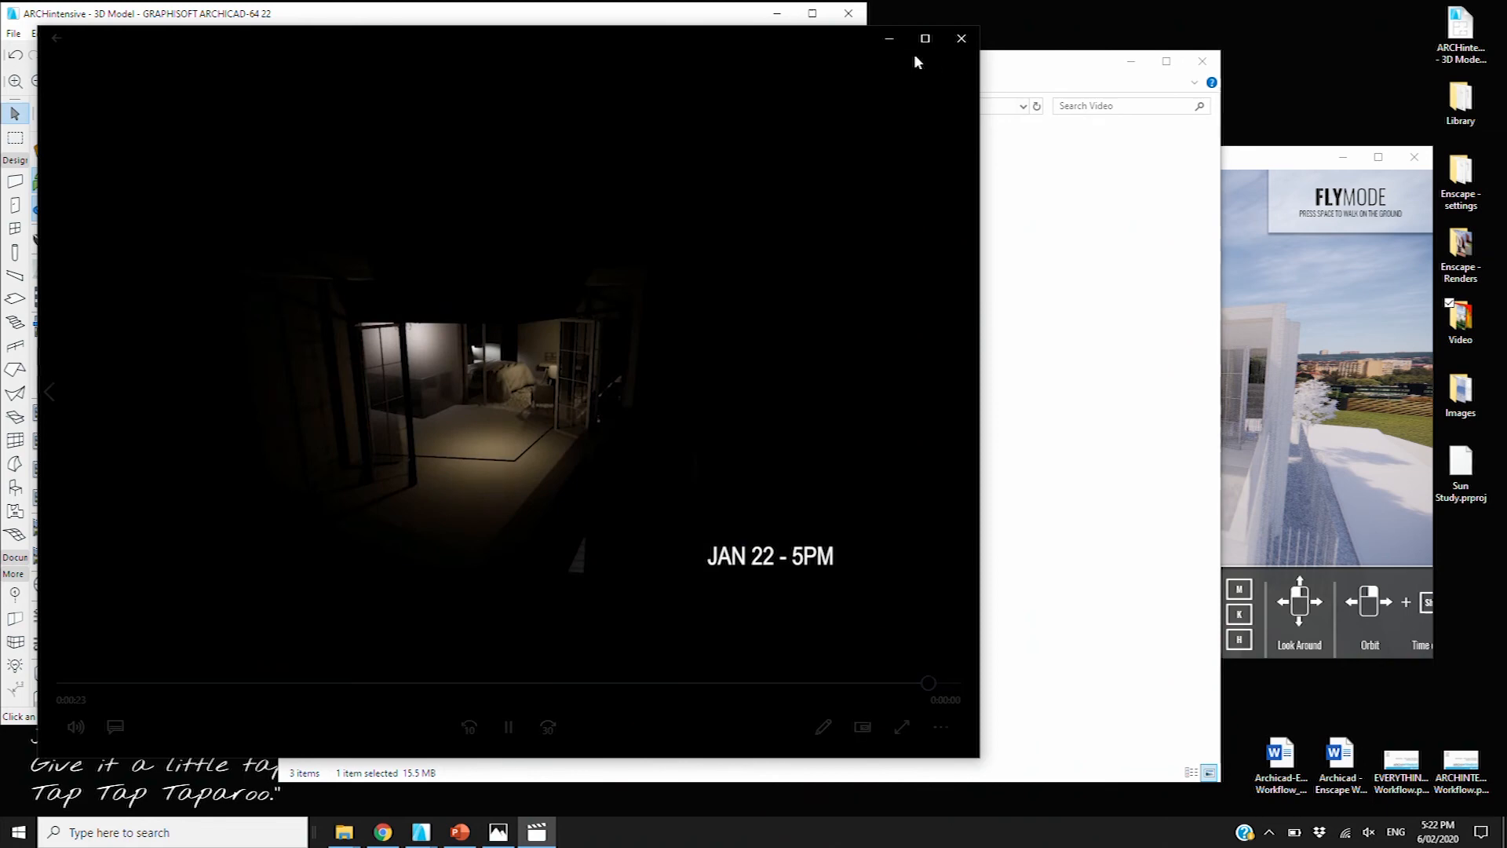
pyautogui.click(959, 40)
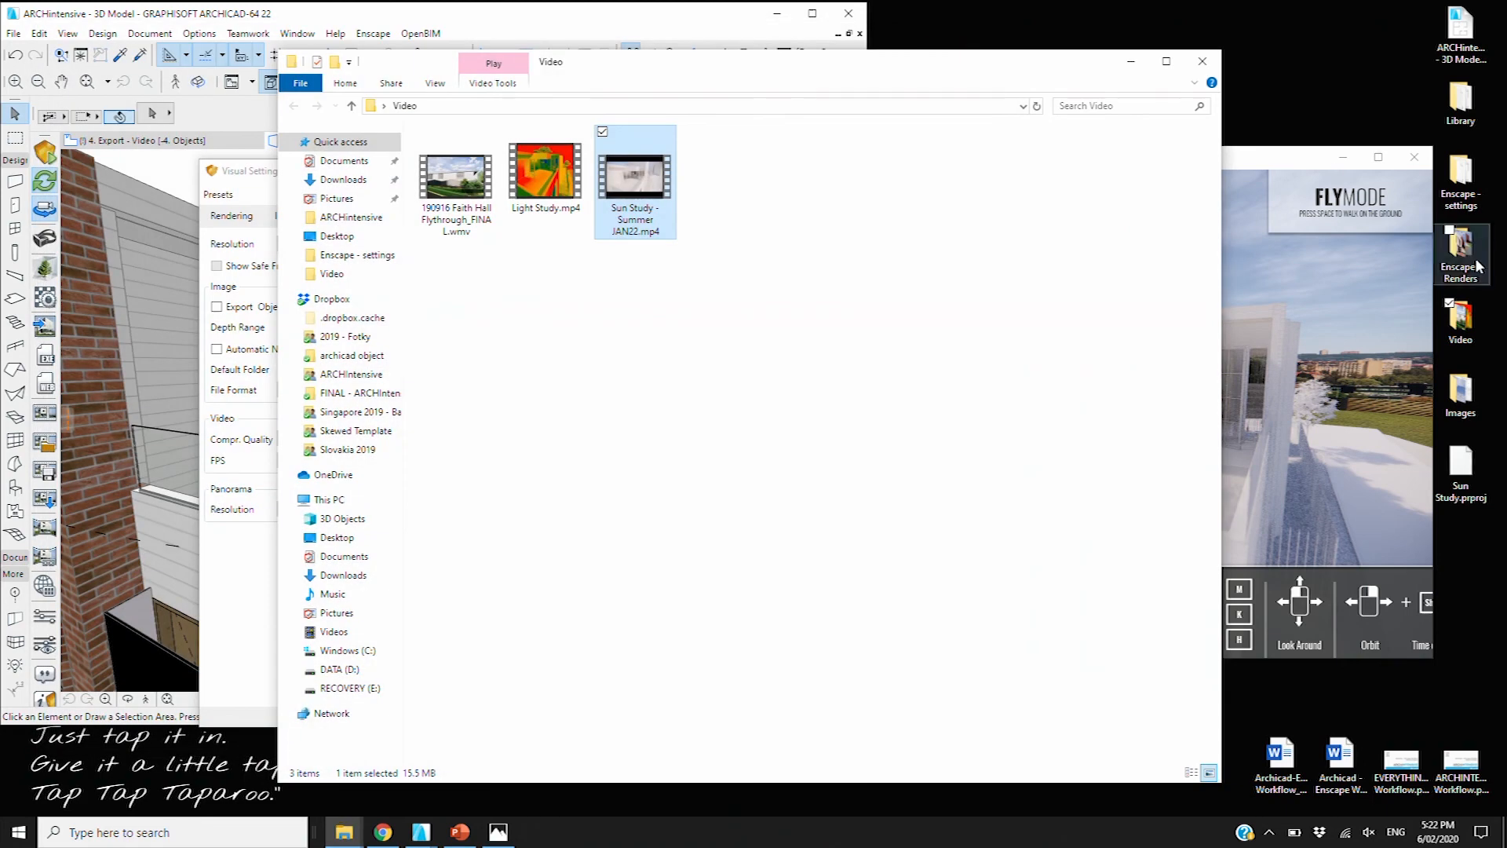
pyautogui.doubleClick(533, 168)
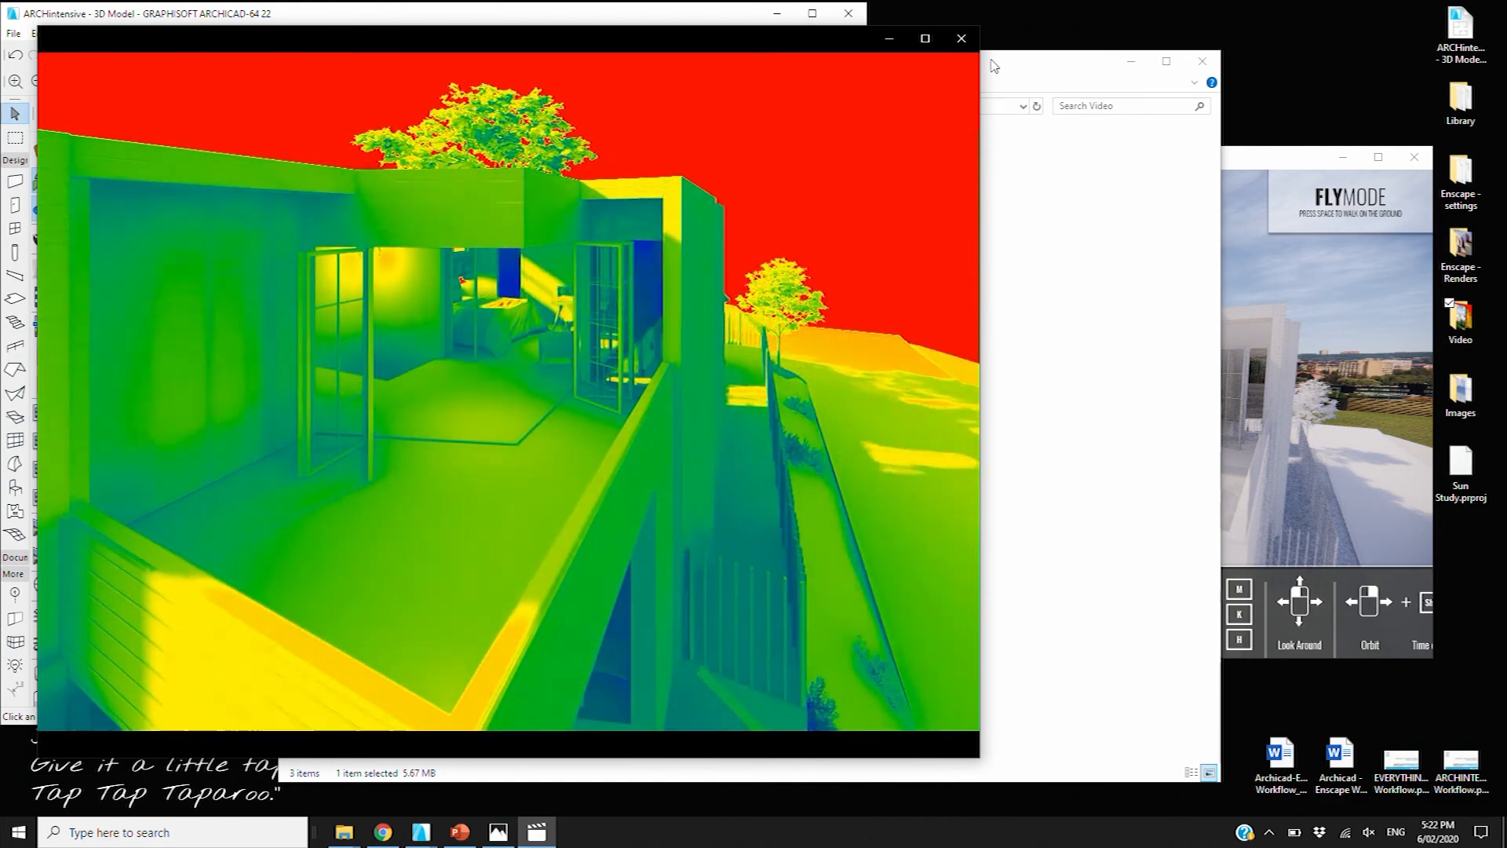
pyautogui.click(962, 39)
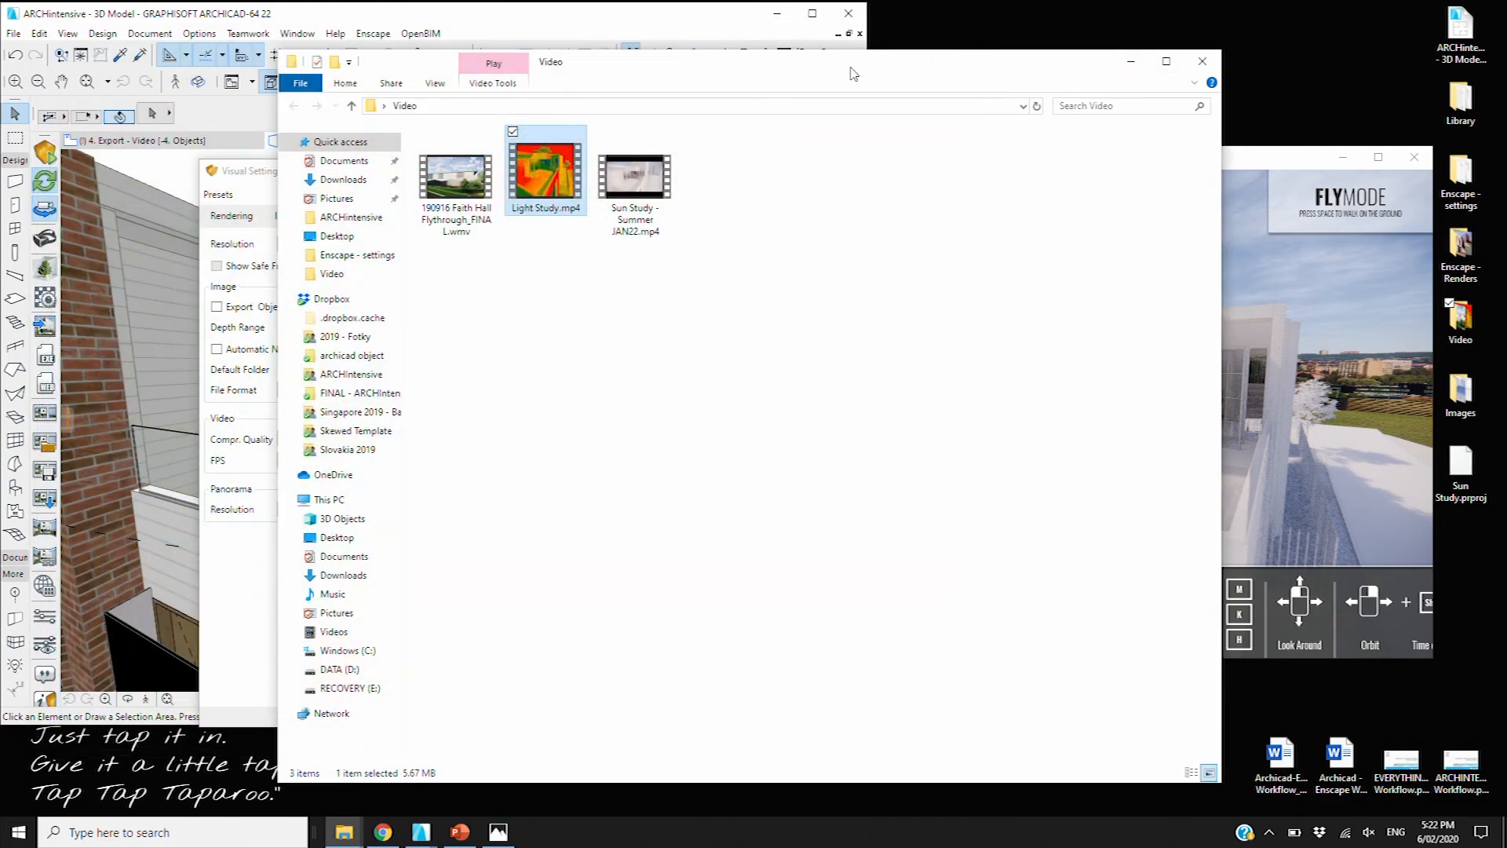
# Open the '7. Export - EXE_Web_Pano' slide, close Visual Settings, and frame the whole slide text
pyautogui.click(690, 21)
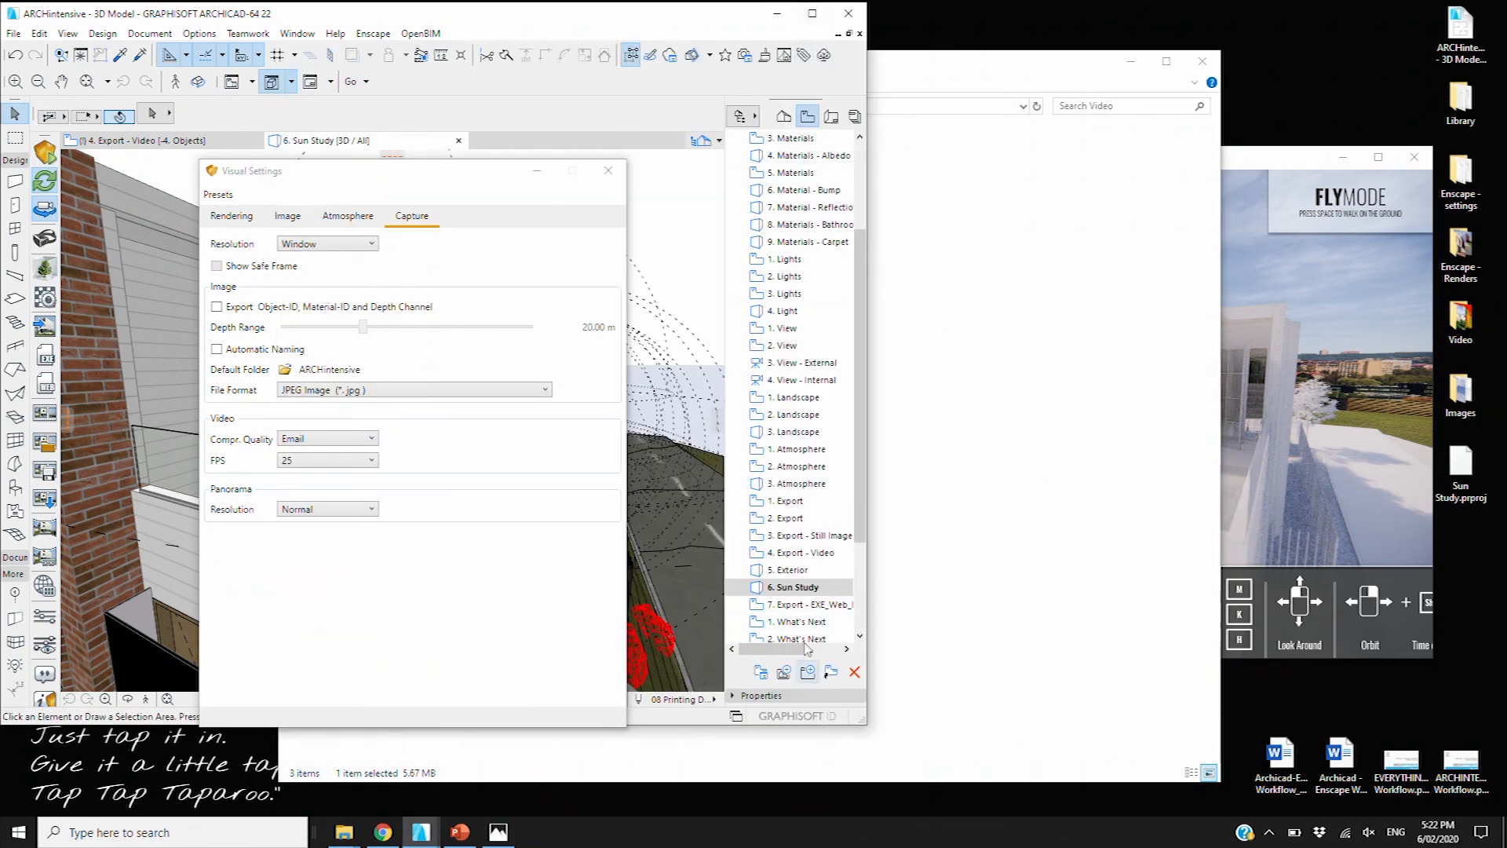
pyautogui.doubleClick(801, 603)
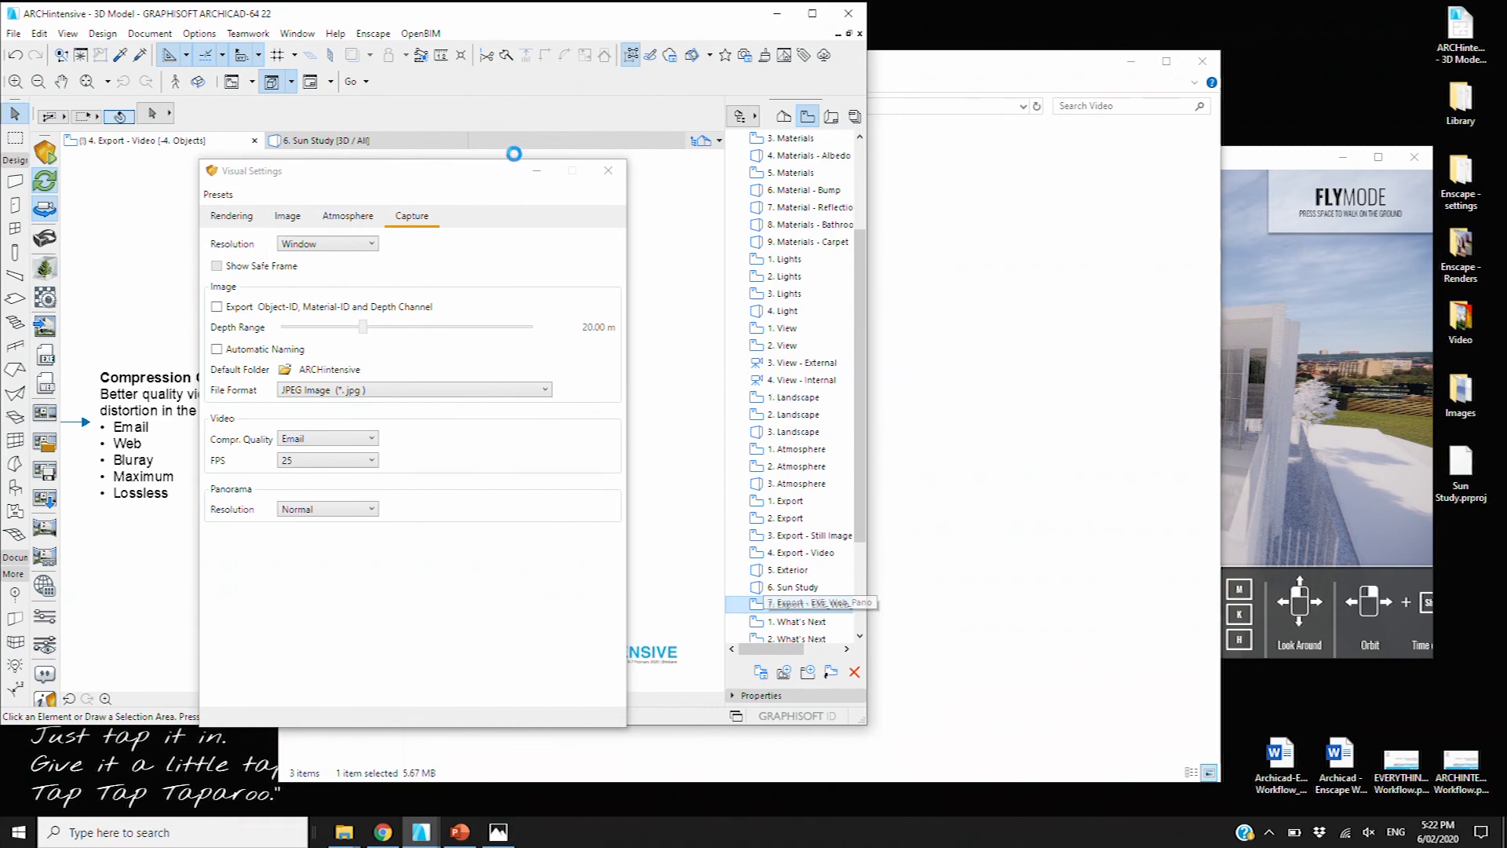
pyautogui.click(610, 171)
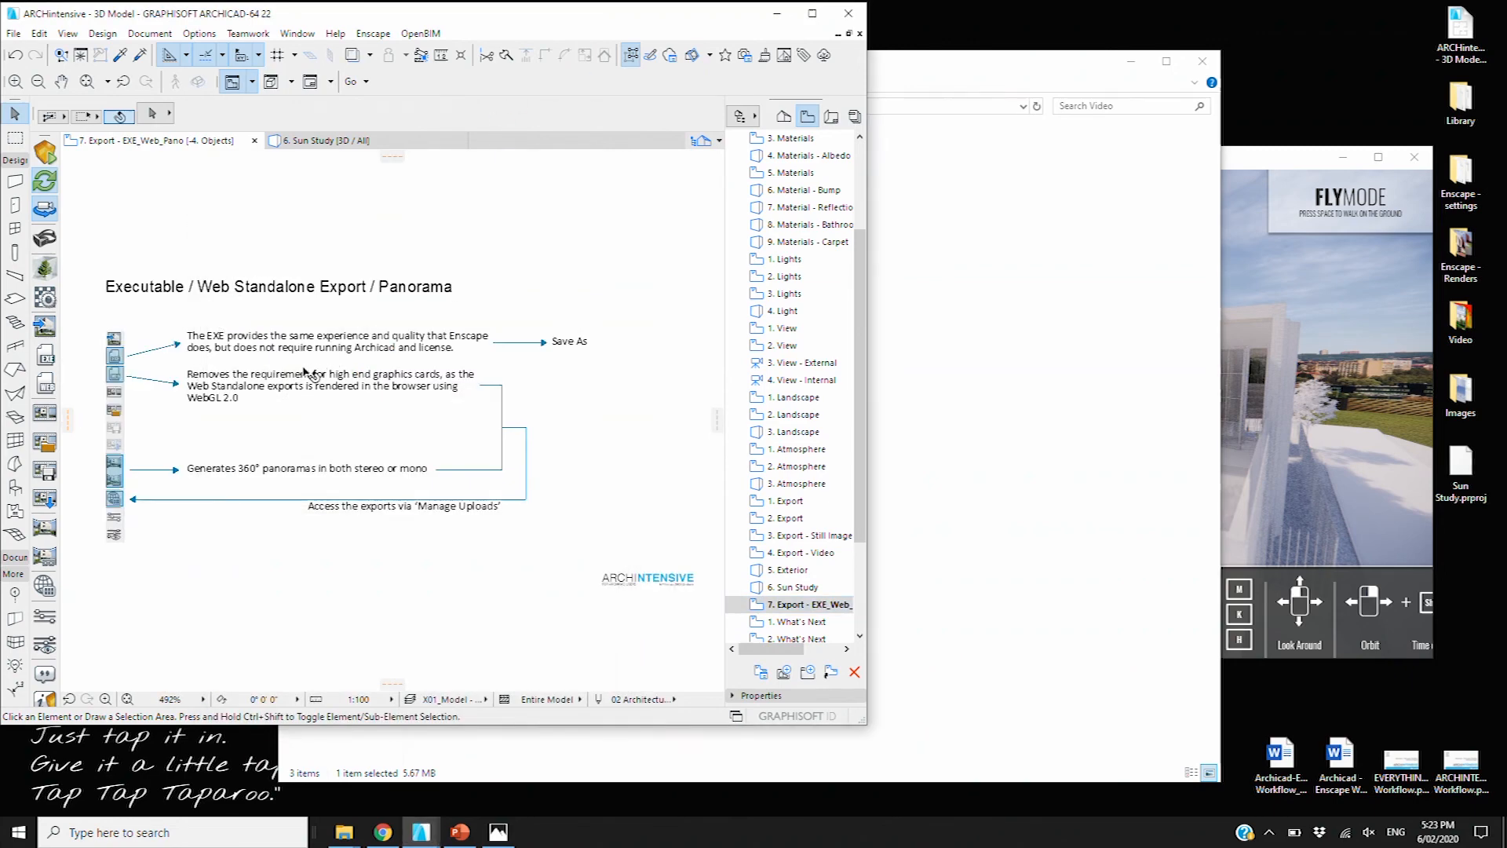
pyautogui.scroll(3, 243, 299)
pyautogui.scroll(2, 244, 299)
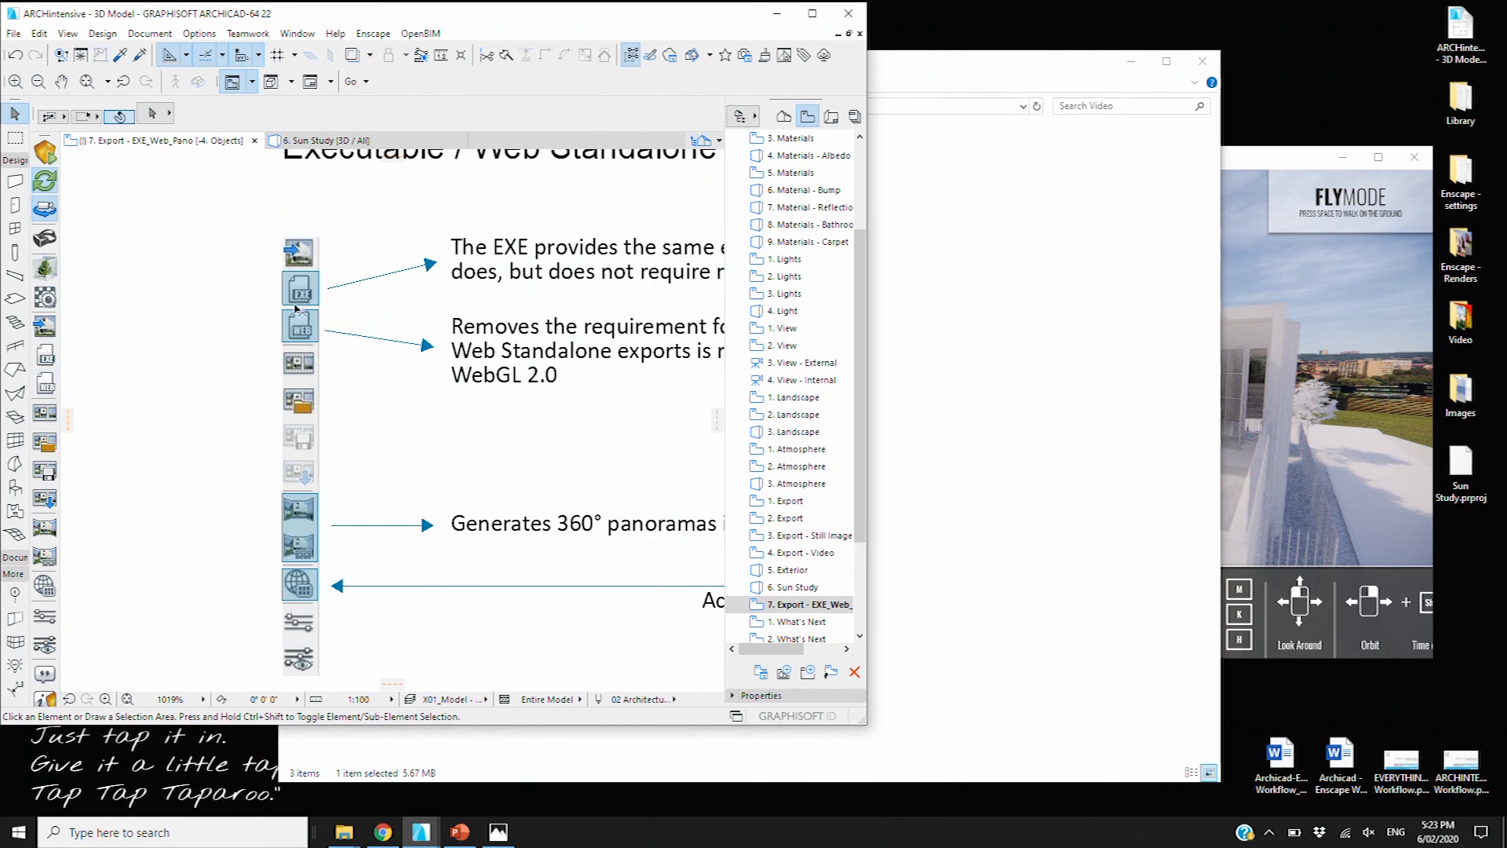
pyautogui.scroll(-3, 425, 281)
pyautogui.moveTo(425, 282); pyautogui.dragTo(359, 306, button='middle')
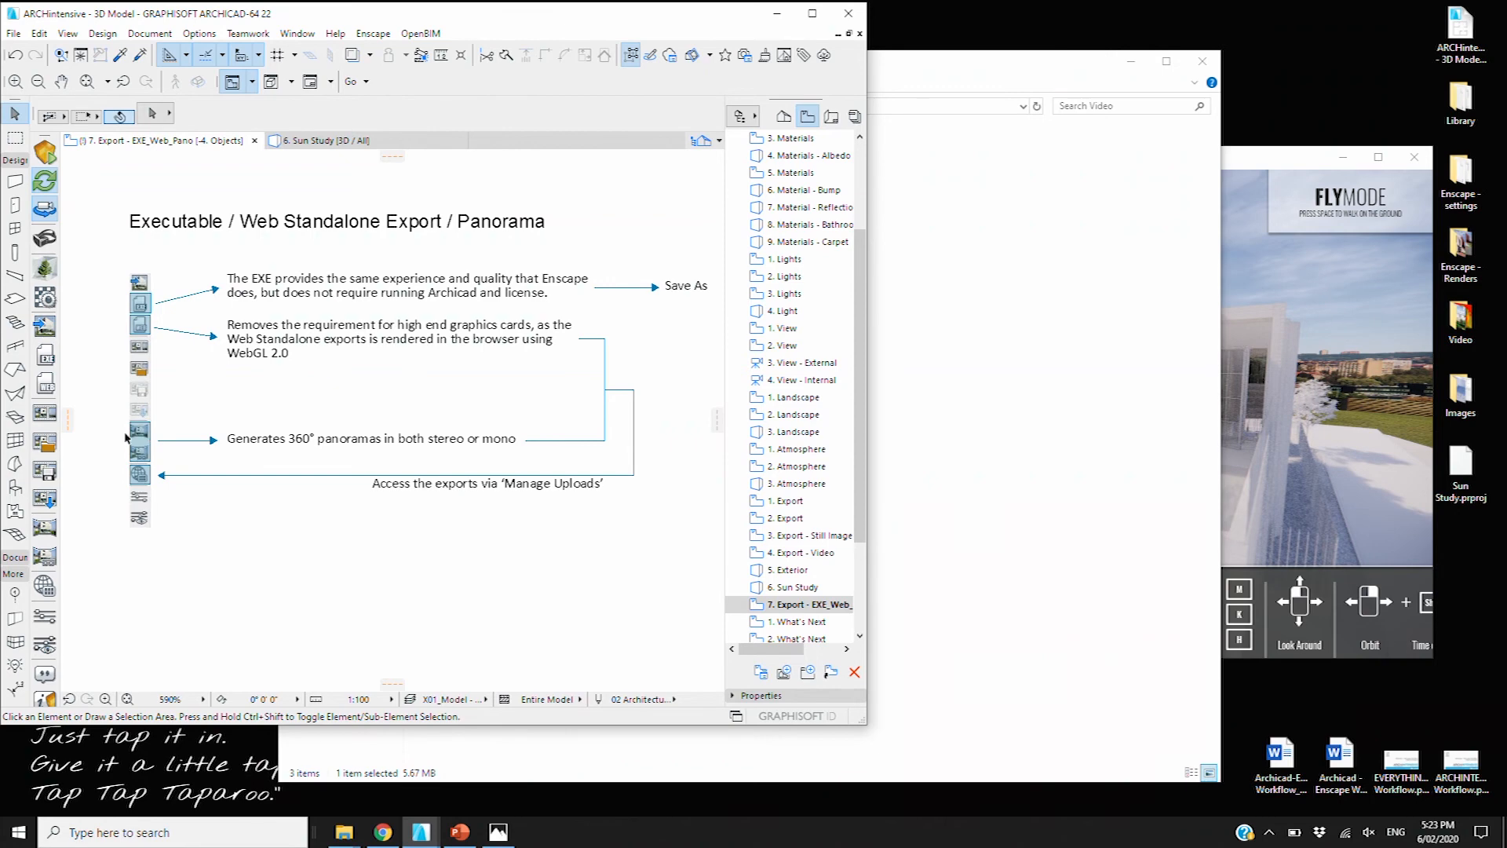
# Open Enscape Manage Uploads and look through the Web Standalones and Panoramas tabs
pyautogui.click(45, 585)
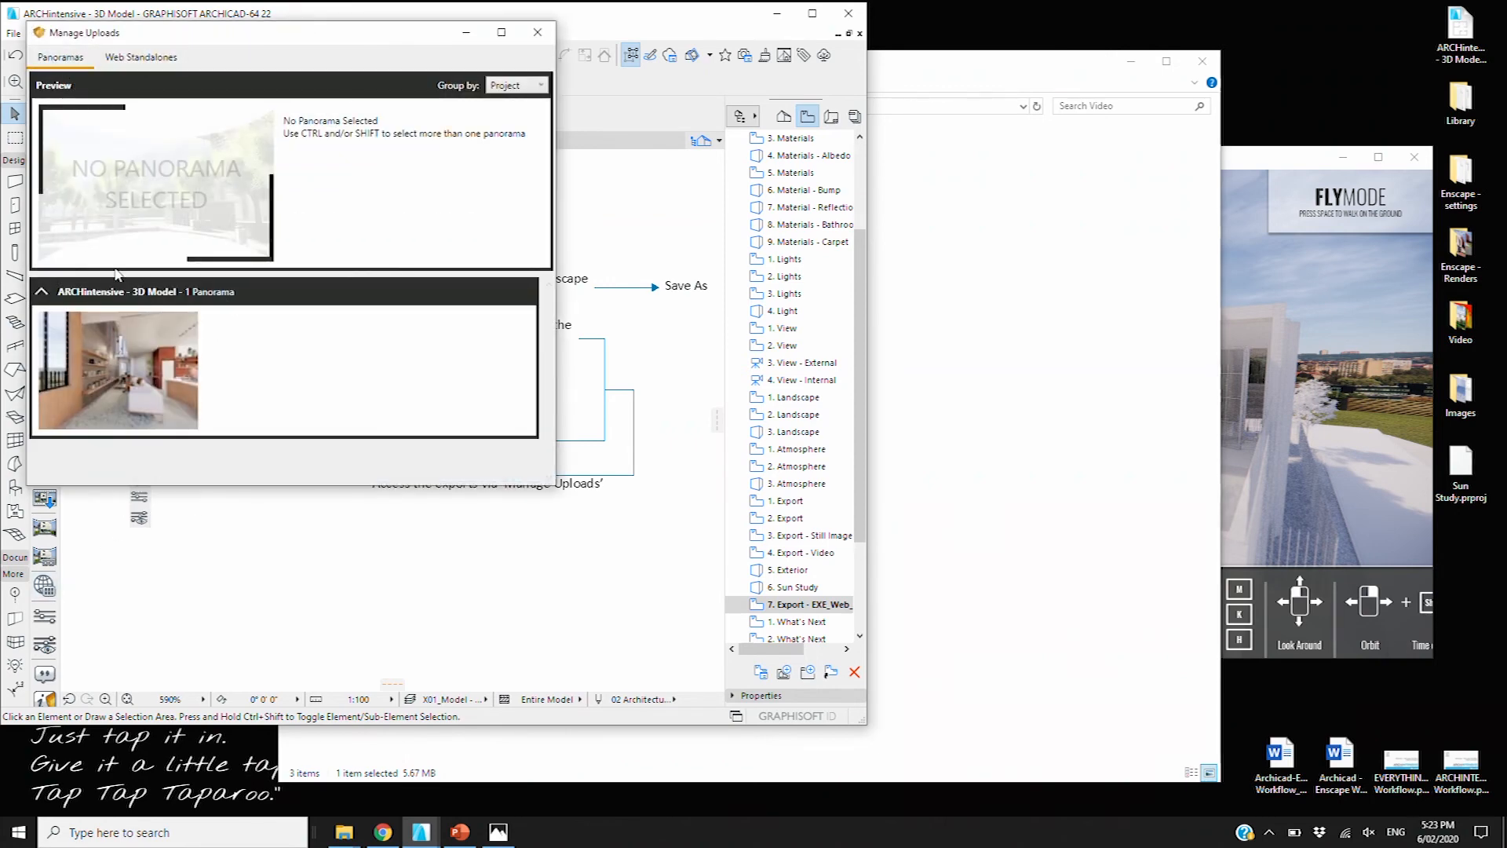
pyautogui.click(141, 57)
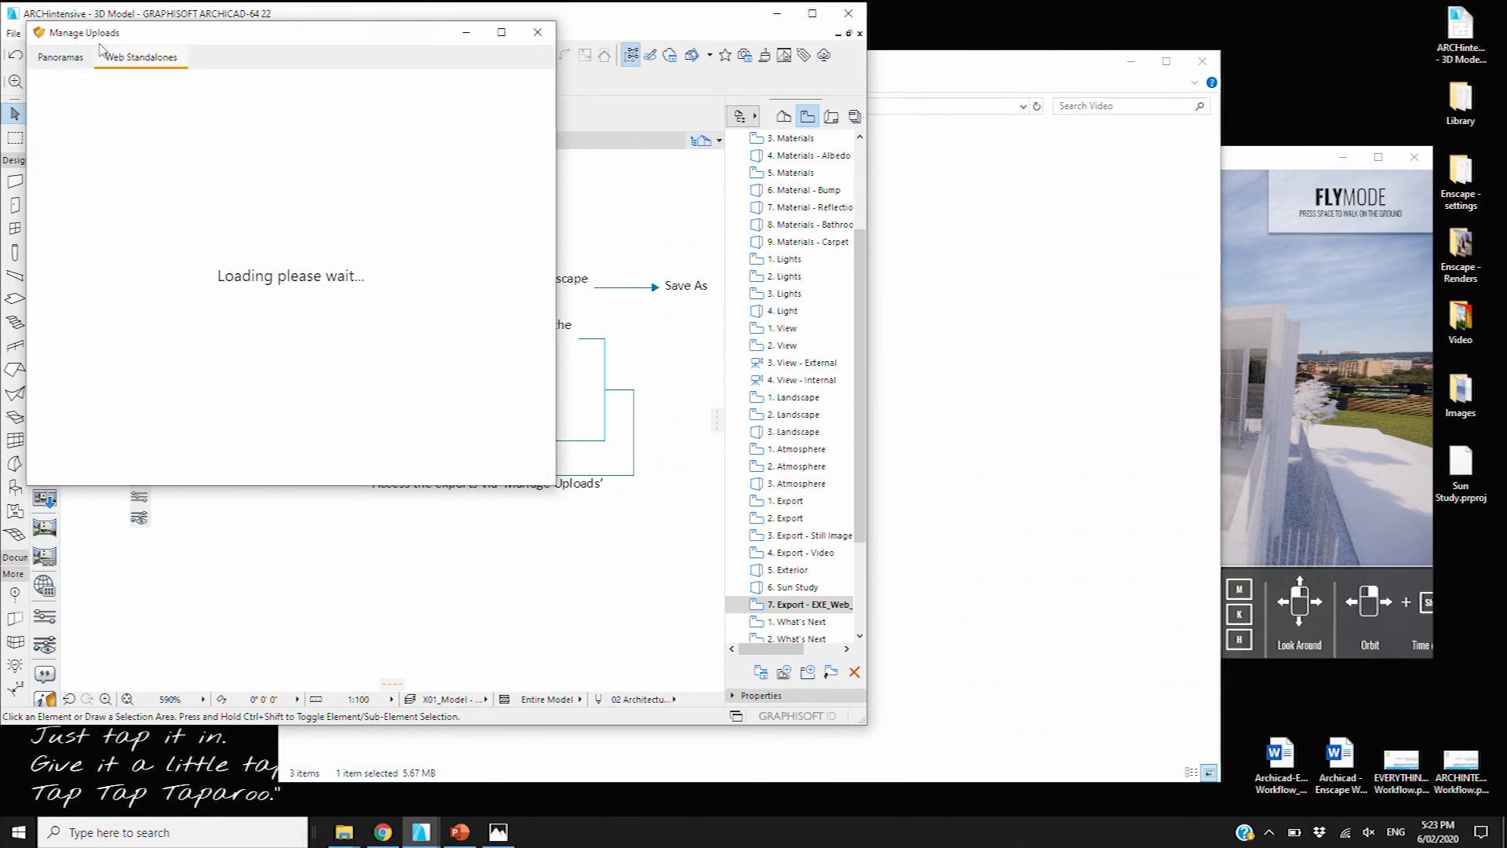
pyautogui.click(66, 56)
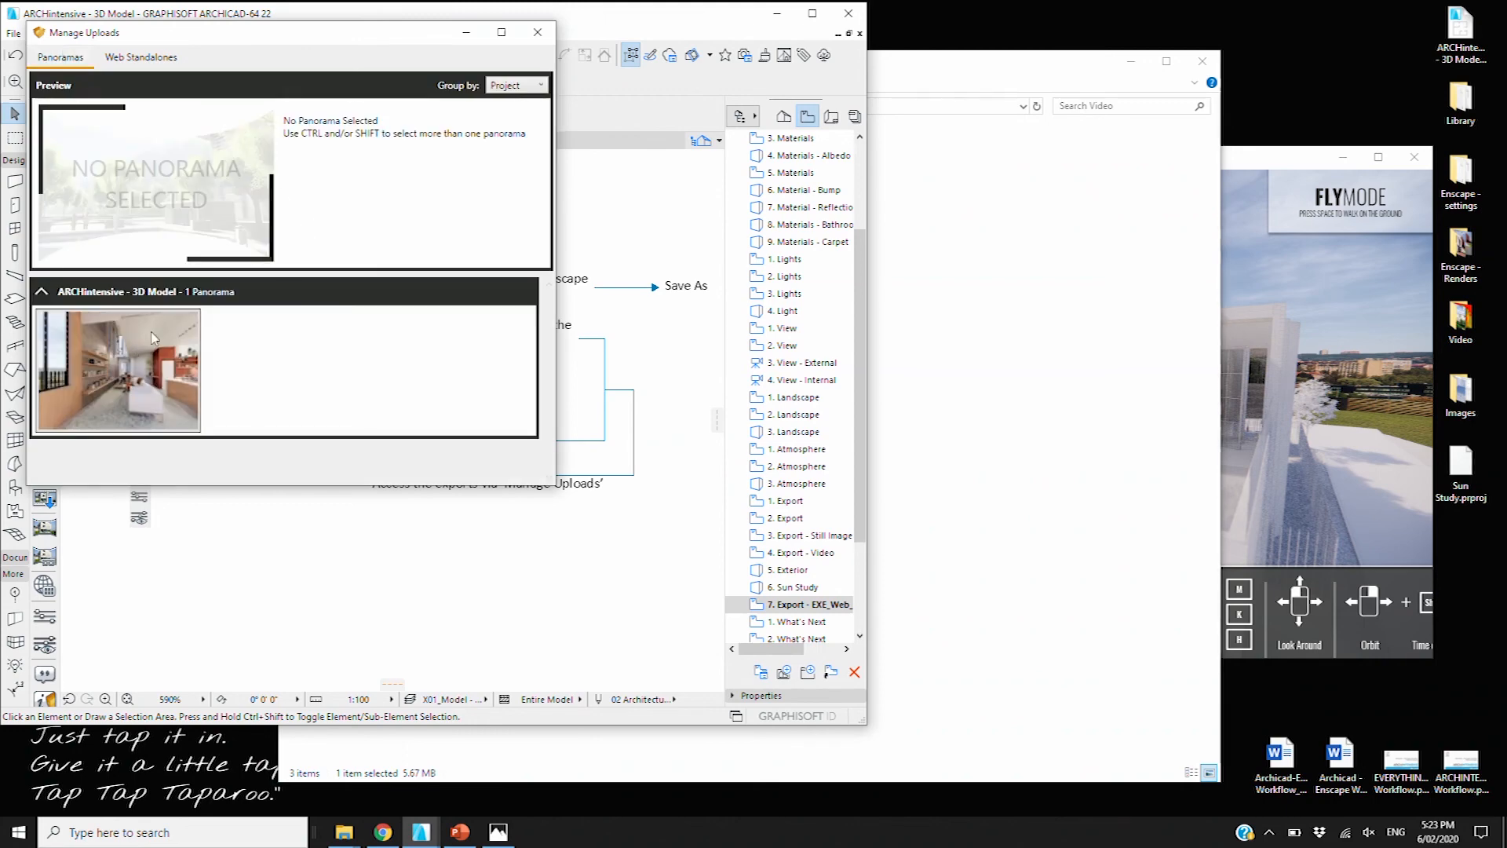
# Start saving the 4096 x 2048 panorama, cancel it, then open the saved panorama image
pyautogui.click(326, 248)
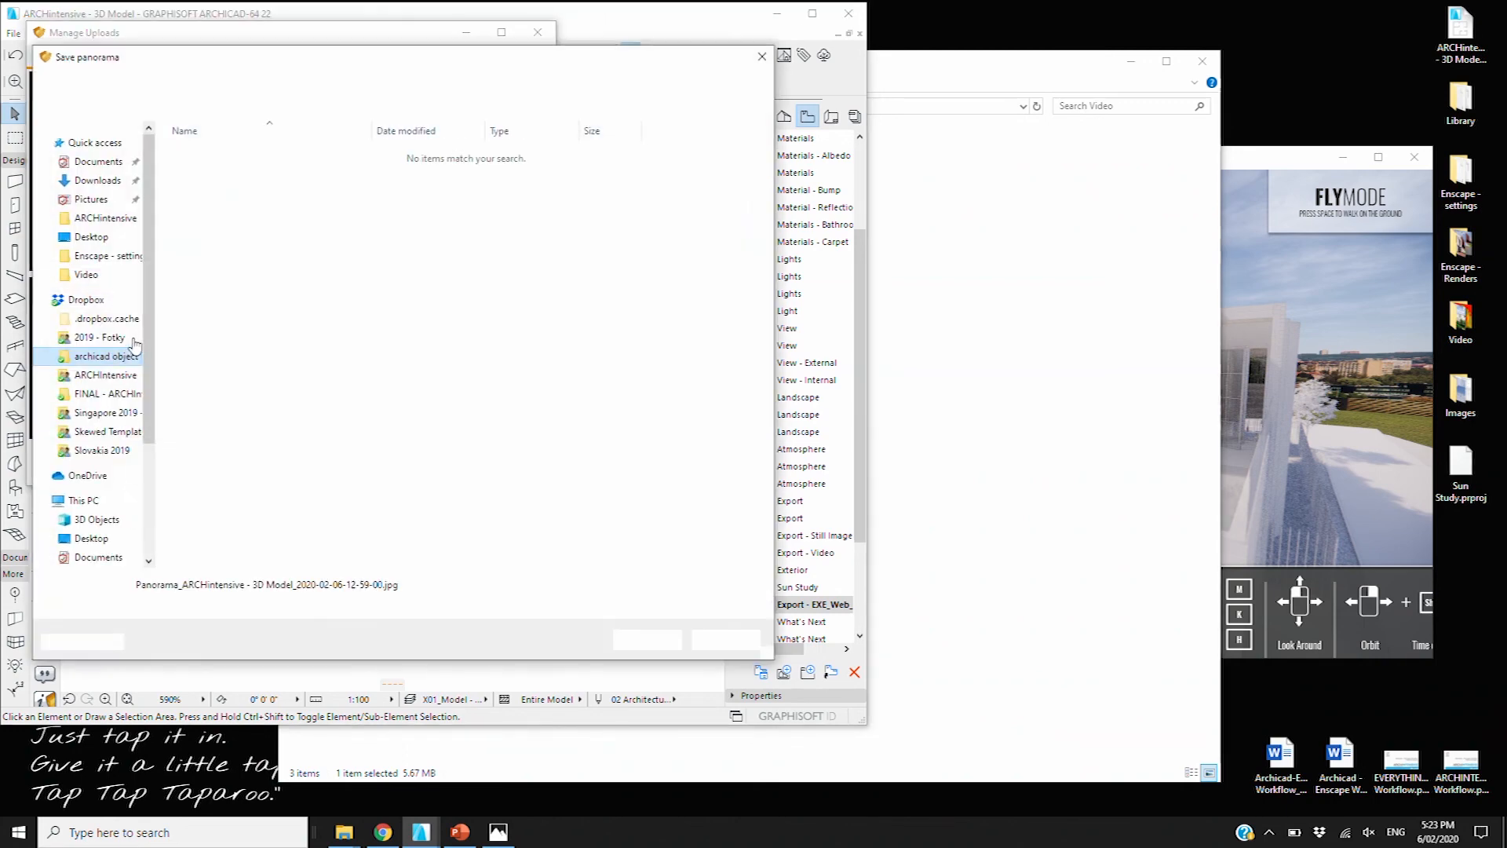
pyautogui.click(761, 57)
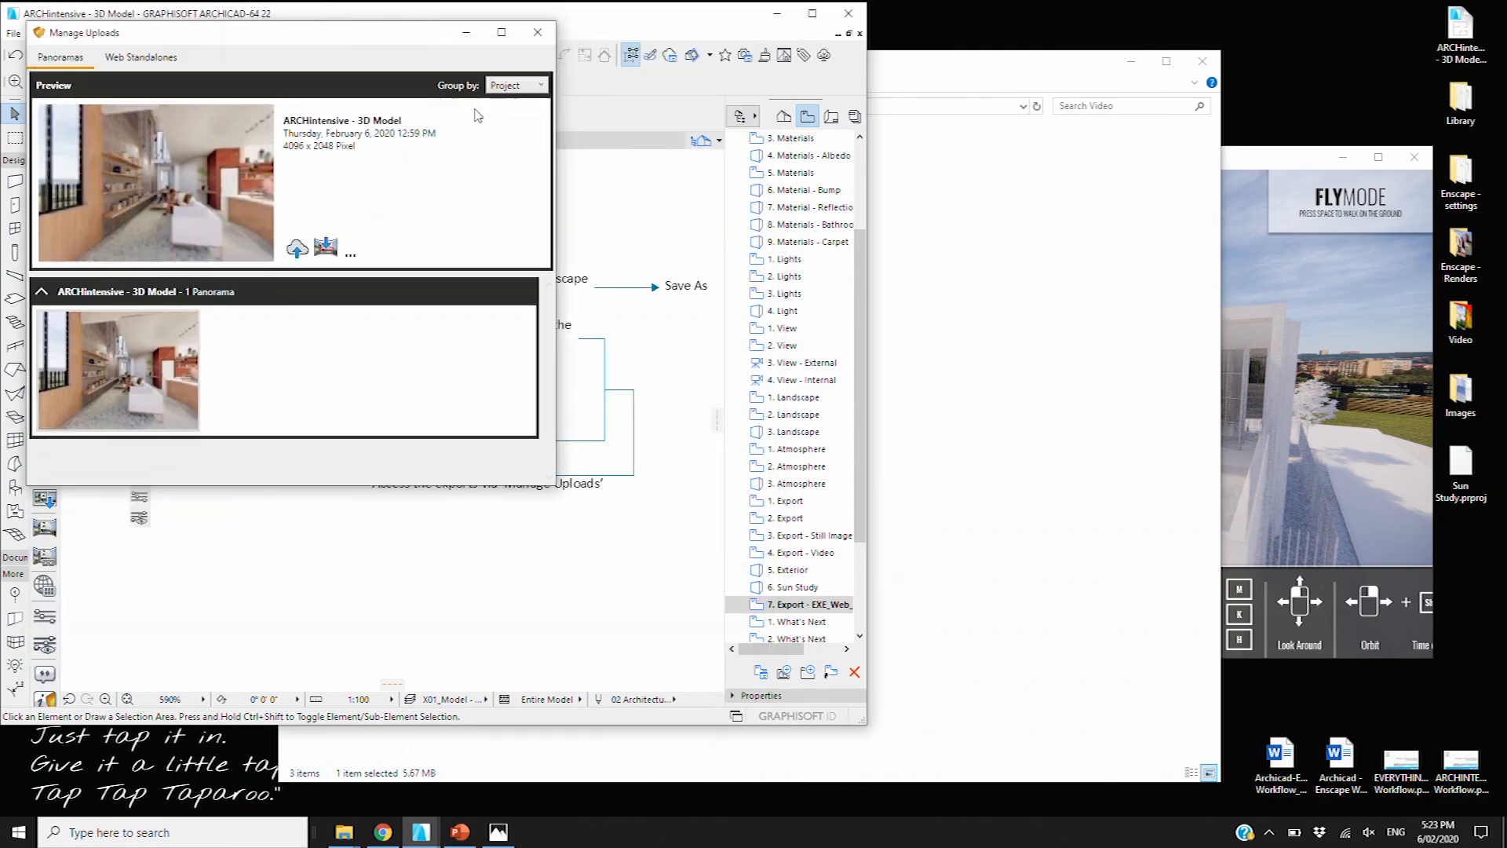
pyautogui.click(498, 831)
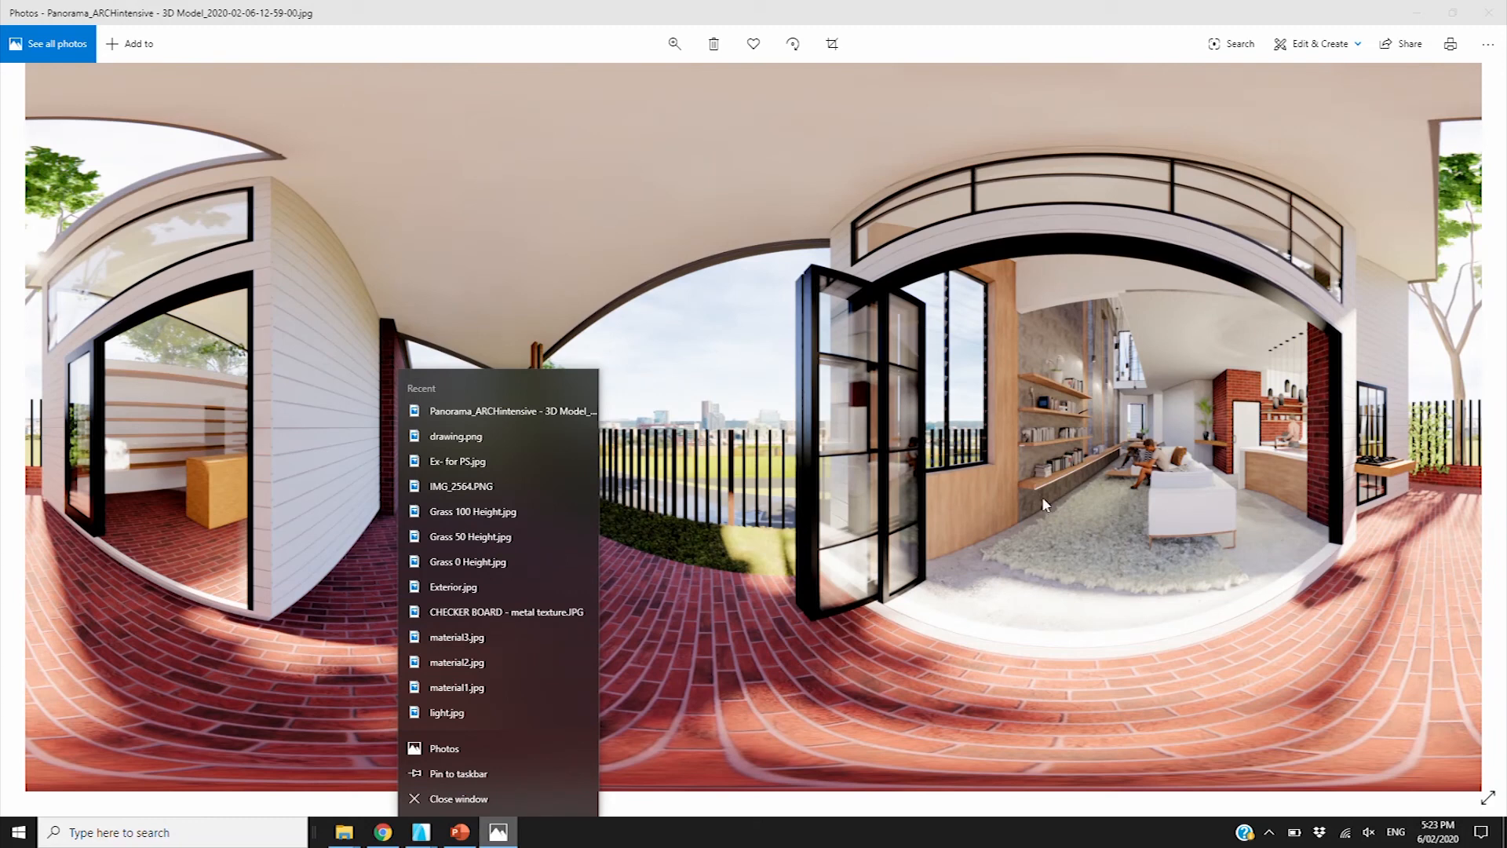
# View the panorama JPG in Photos, close Photos, and bring up the Facebook 360 post
pyautogui.click(1253, 471)
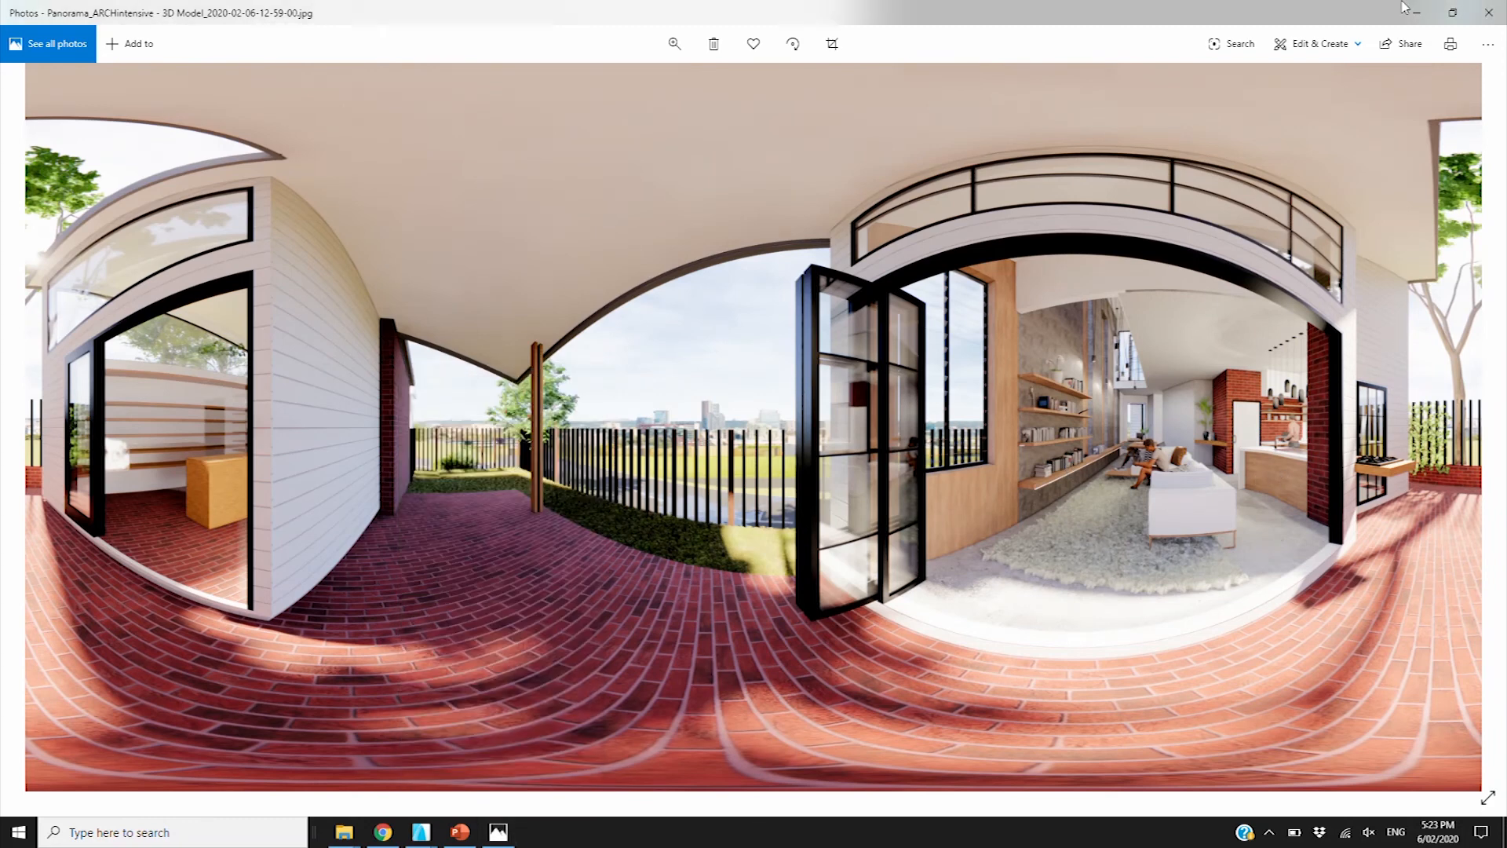
pyautogui.click(1484, 12)
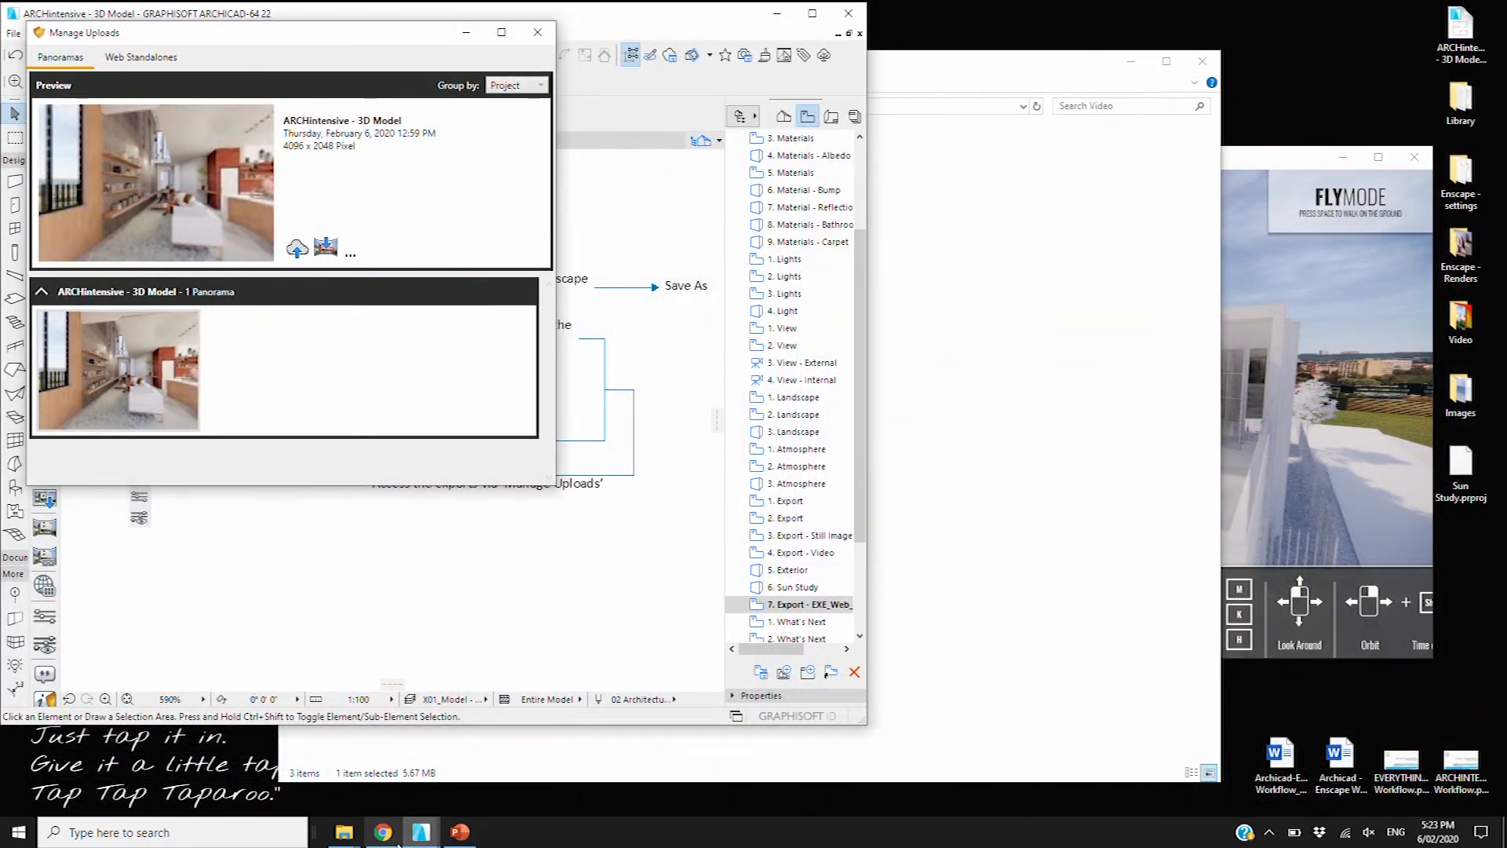
pyautogui.click(383, 832)
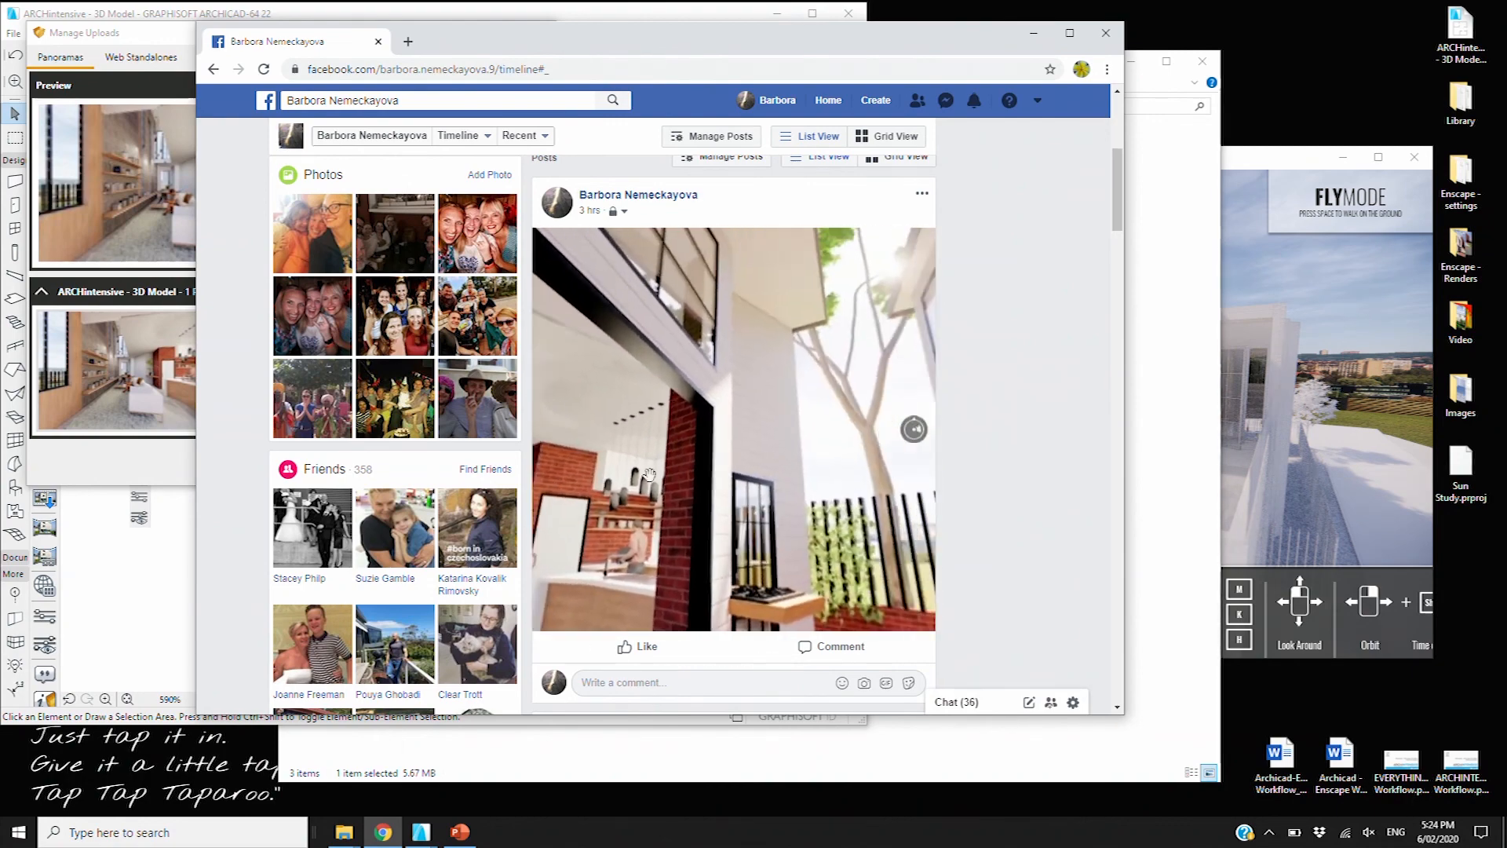
# Look around the Facebook 360° panorama, minimize the browser, and show uploaded Web Standalones
pyautogui.moveTo(665, 404)
pyautogui.mouseDown()
pyautogui.moveTo(669, 369)
pyautogui.moveTo(706, 388)
pyautogui.moveTo(713, 471)
pyautogui.moveTo(687, 501)
pyautogui.moveTo(716, 337)
pyautogui.moveTo(689, 399)
pyautogui.mouseUp()
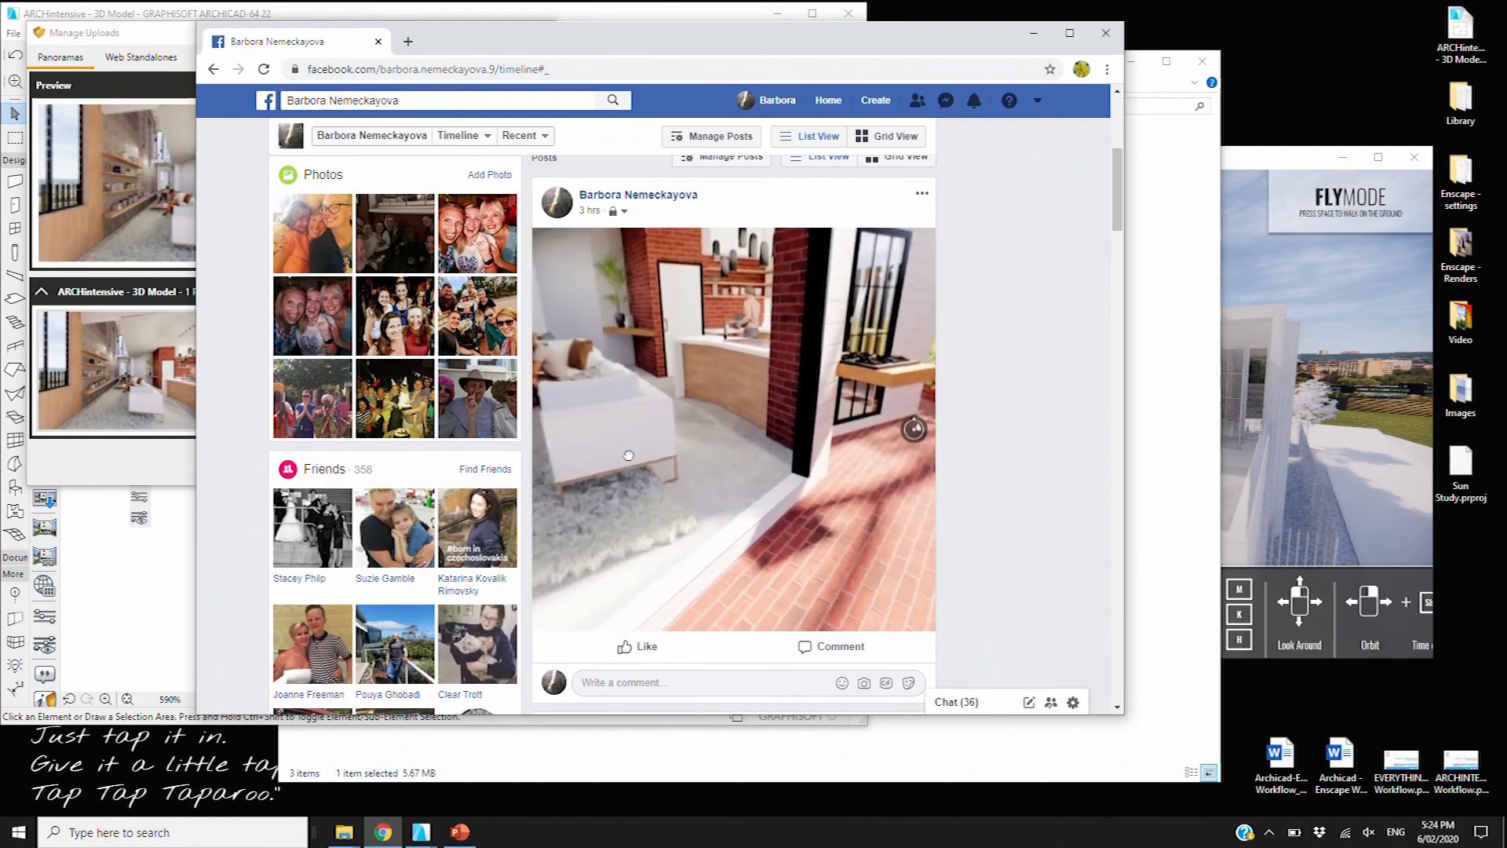
pyautogui.click(1033, 33)
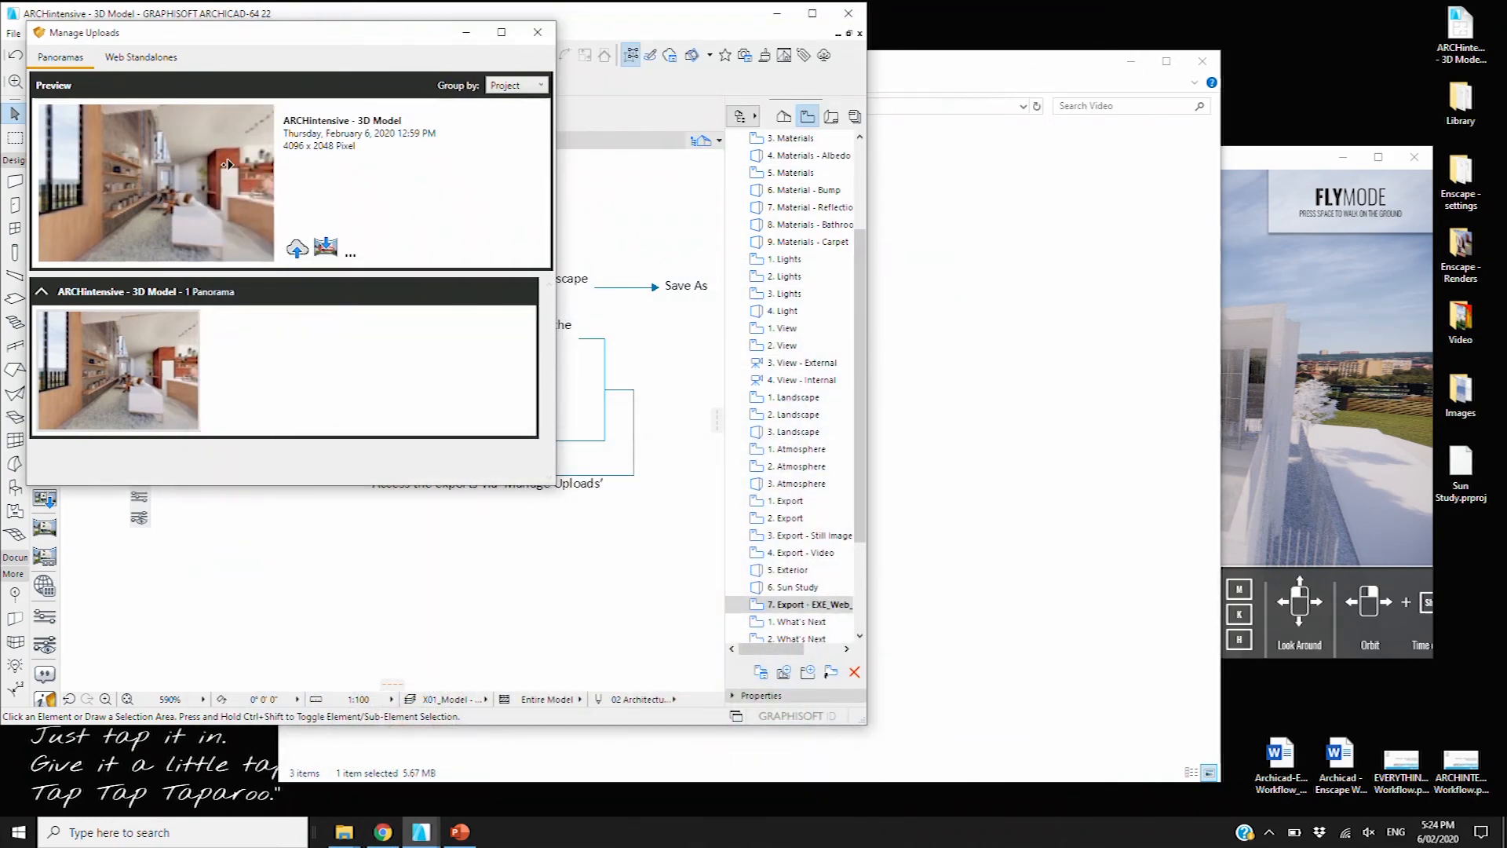
pyautogui.click(145, 60)
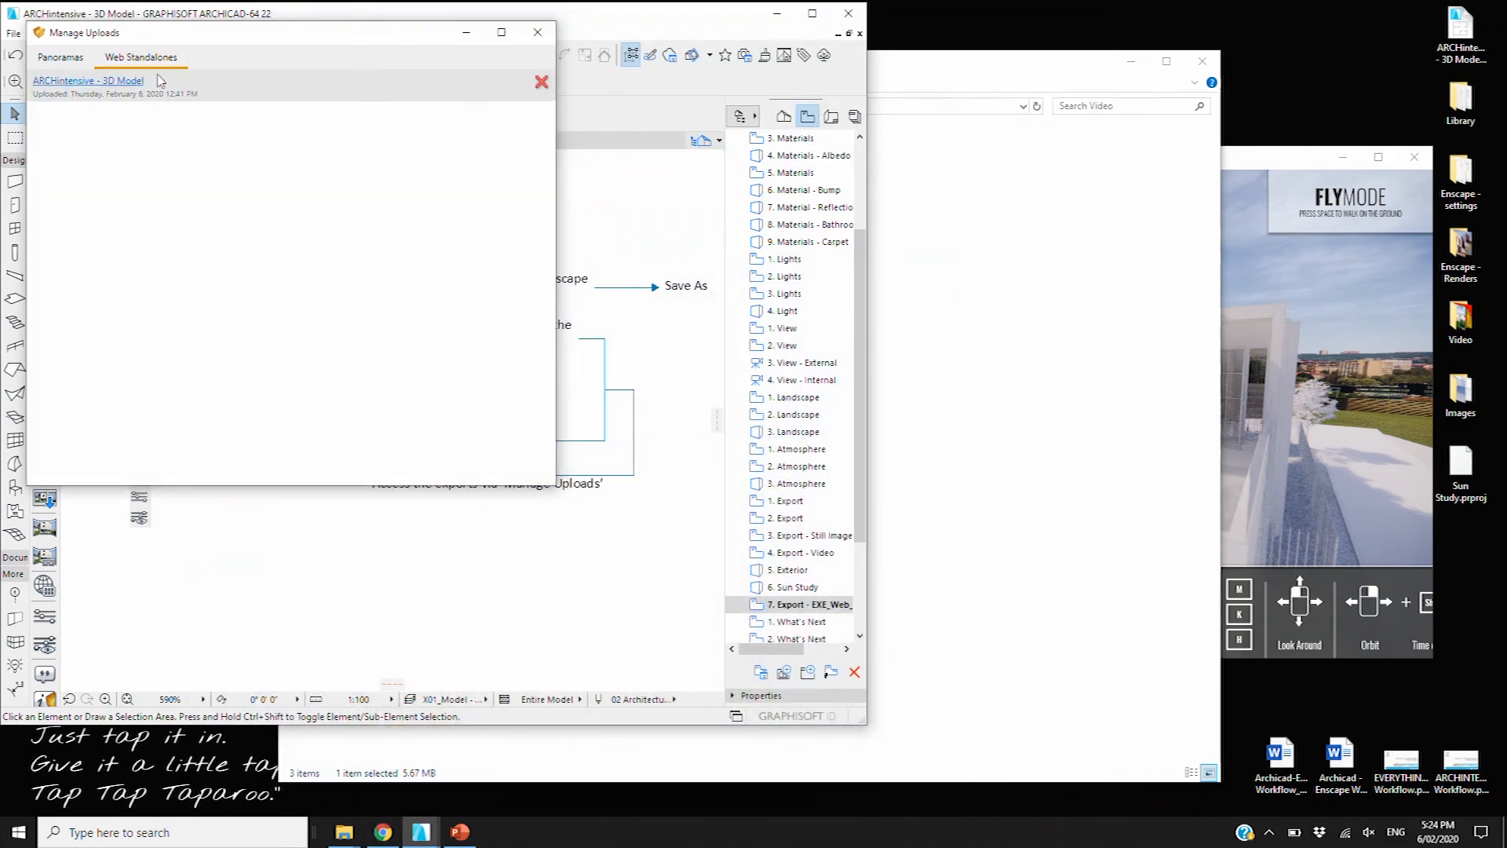
# Open the 'ARCHintensive - 3D Model' web standalone, then move windows aside to select the desktop EXE
pyautogui.click(99, 82)
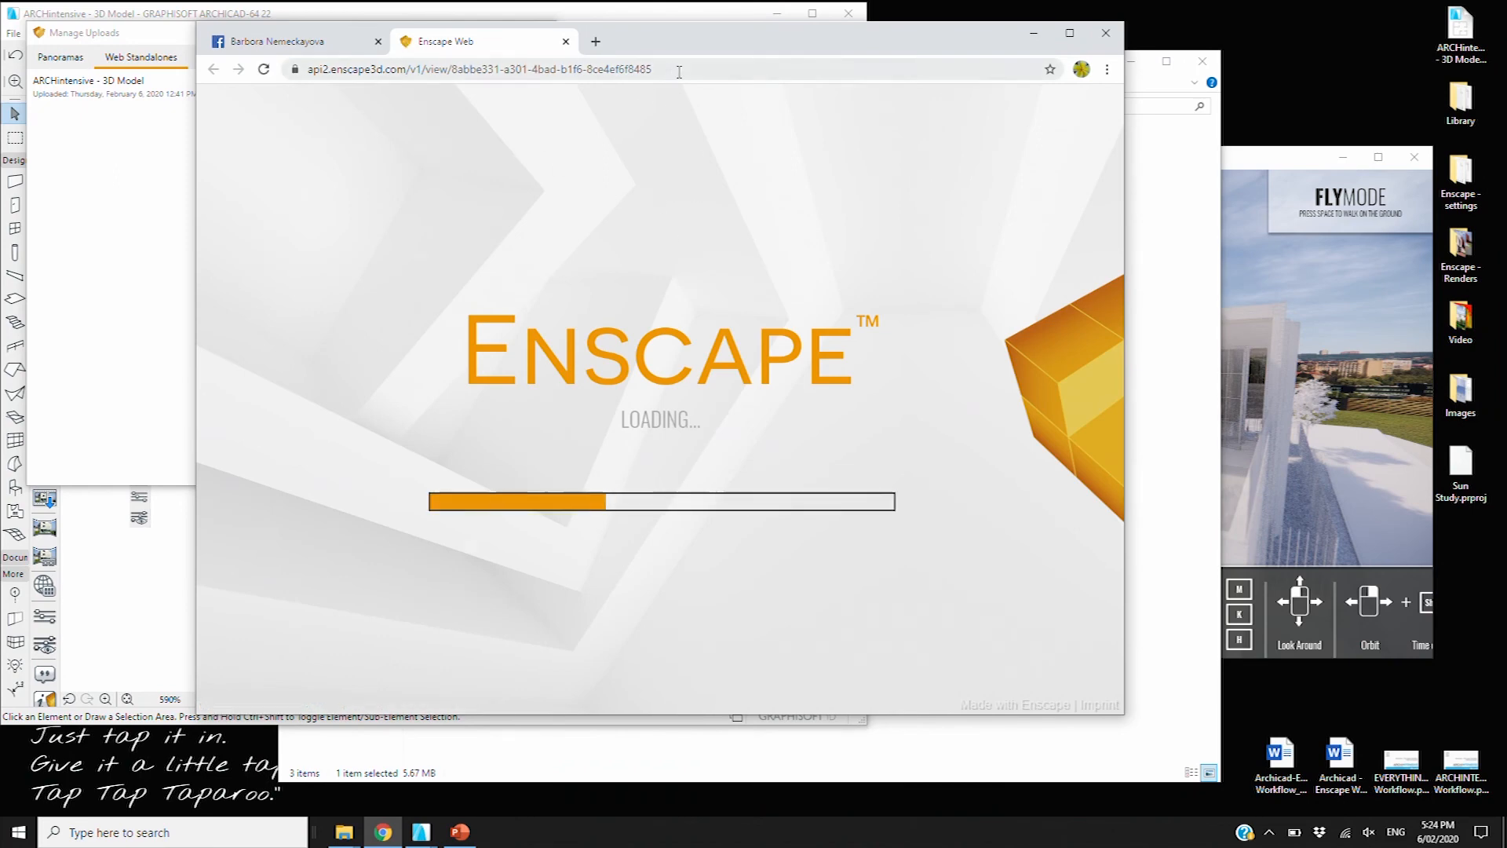
pyautogui.click(304, 69)
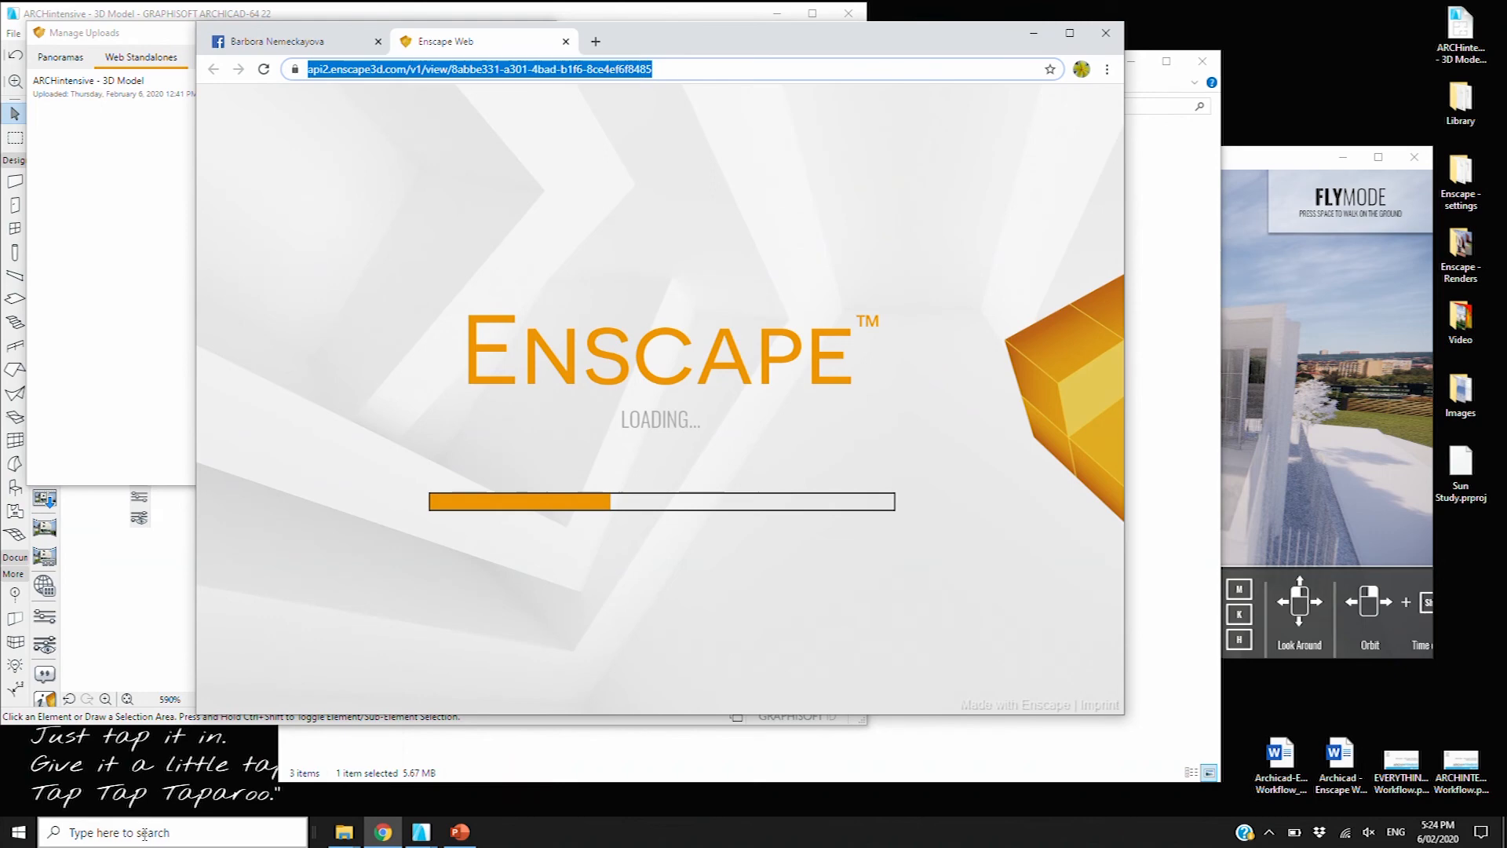
pyautogui.click(174, 584)
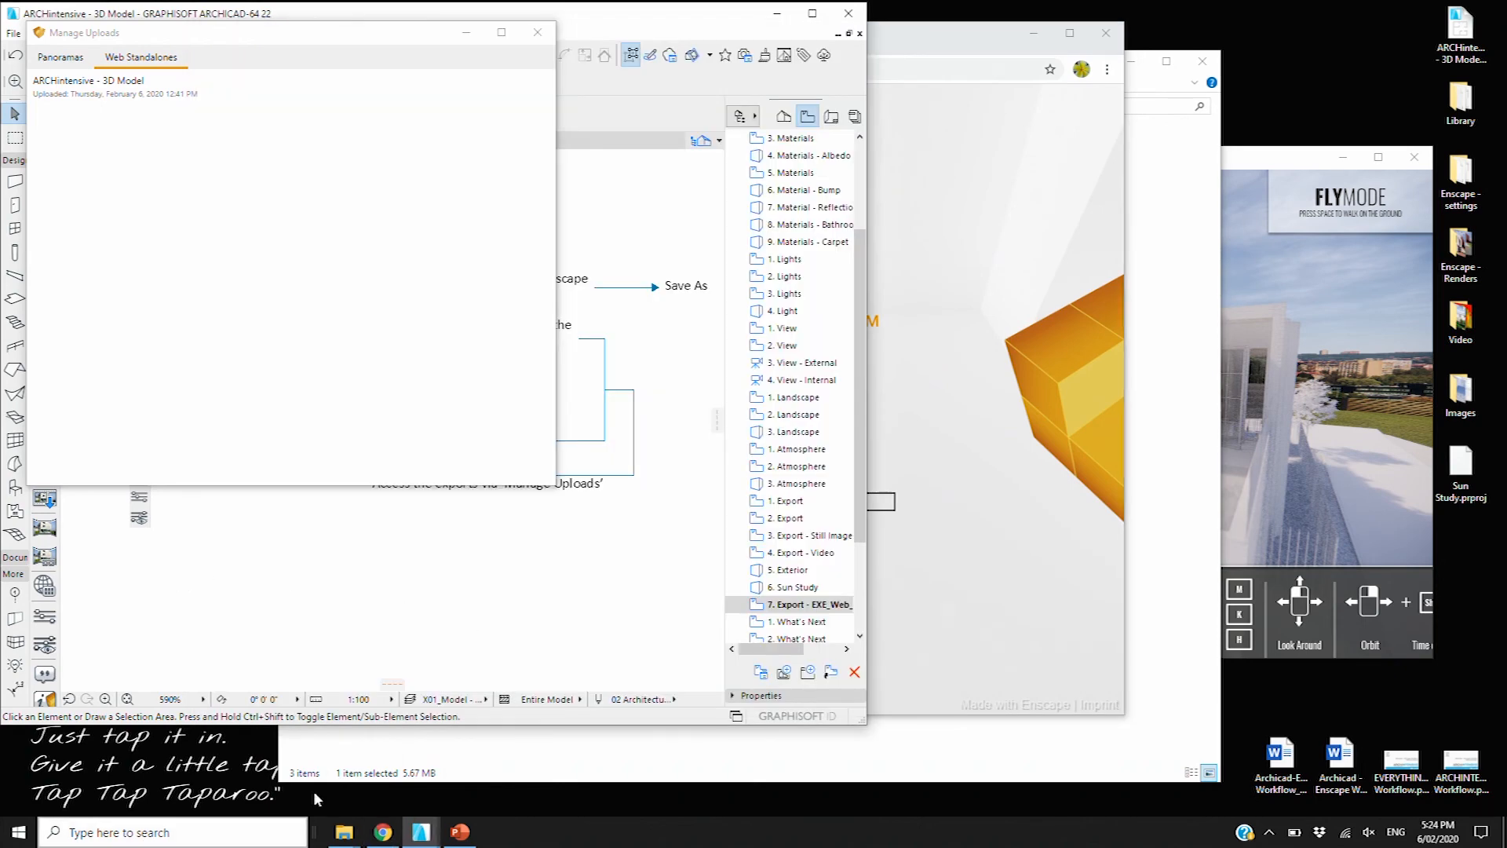
pyautogui.moveTo(616, 12); pyautogui.dragTo(975, 10)
pyautogui.click(268, 30)
pyautogui.moveTo(268, 33); pyautogui.dragTo(495, 35)
pyautogui.click(45, 322)
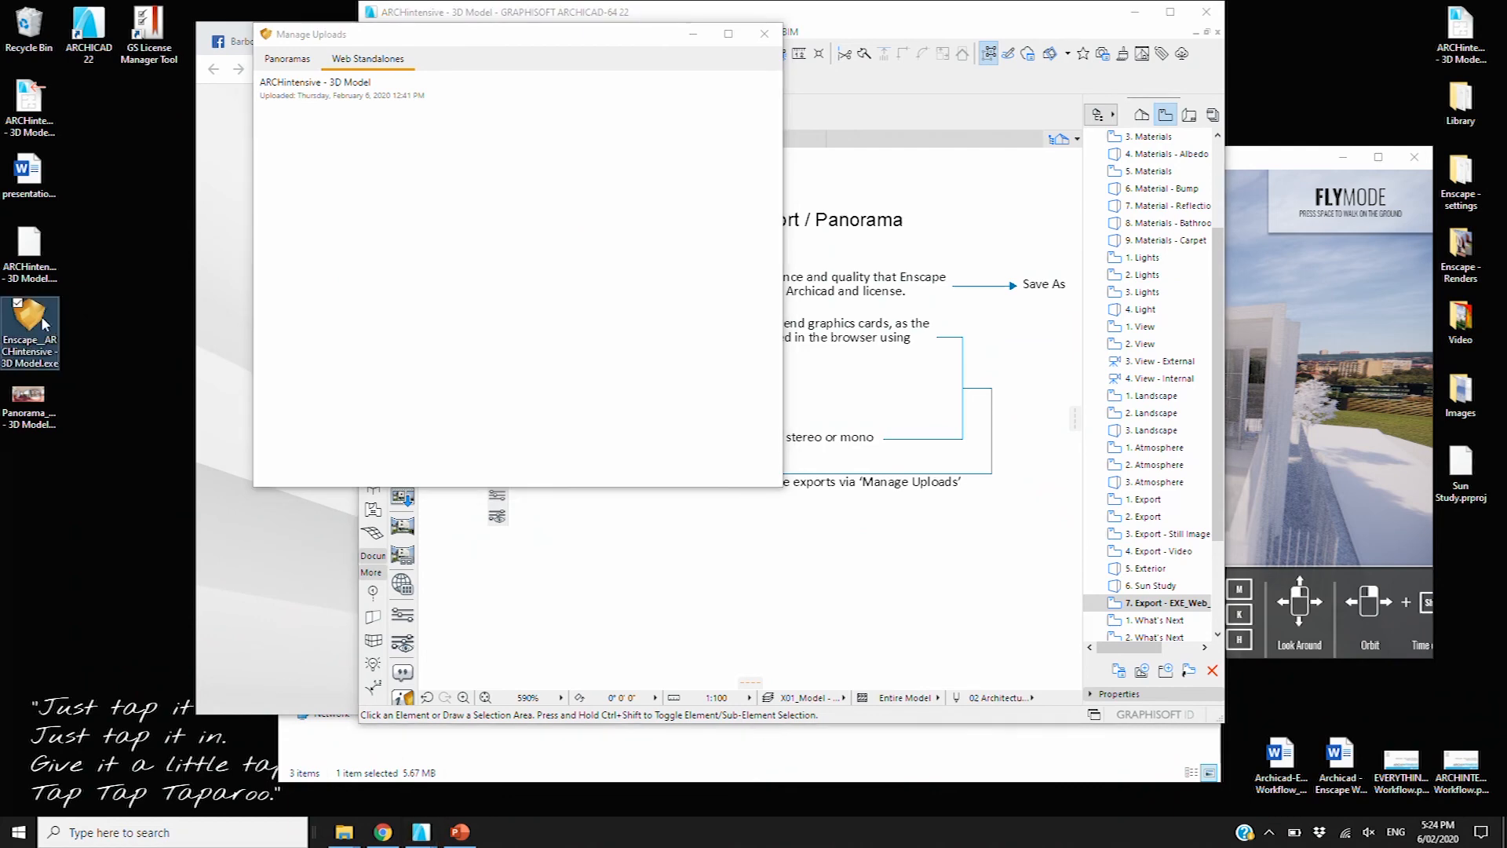
# Launch the Enscape_ARCHintensive standalone EXE full-screen, then minimize it and open the What's Next slide
pyautogui.doubleClick(27, 332)
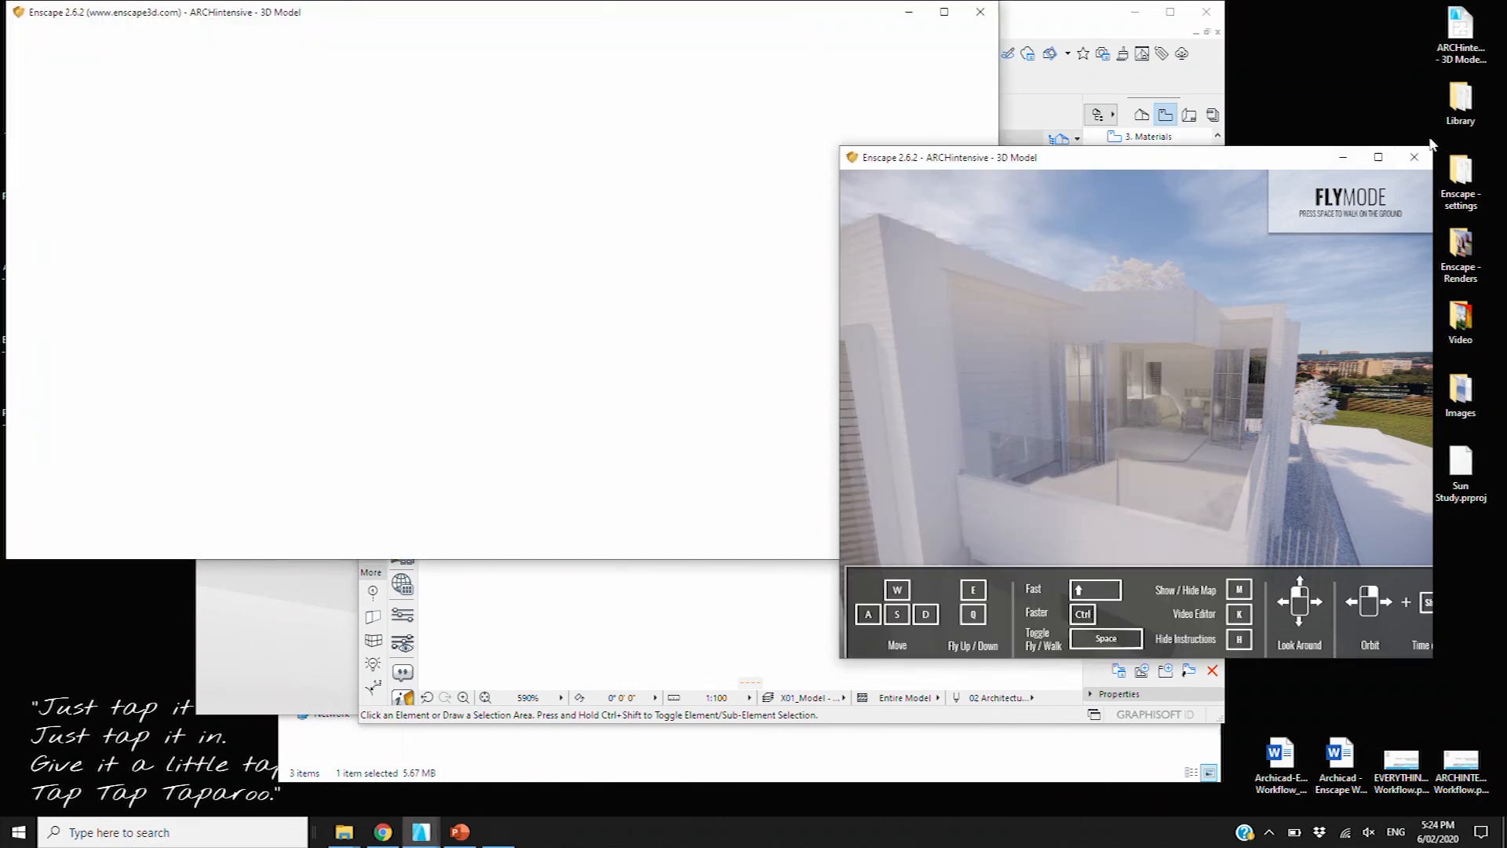
pyautogui.click(1379, 159)
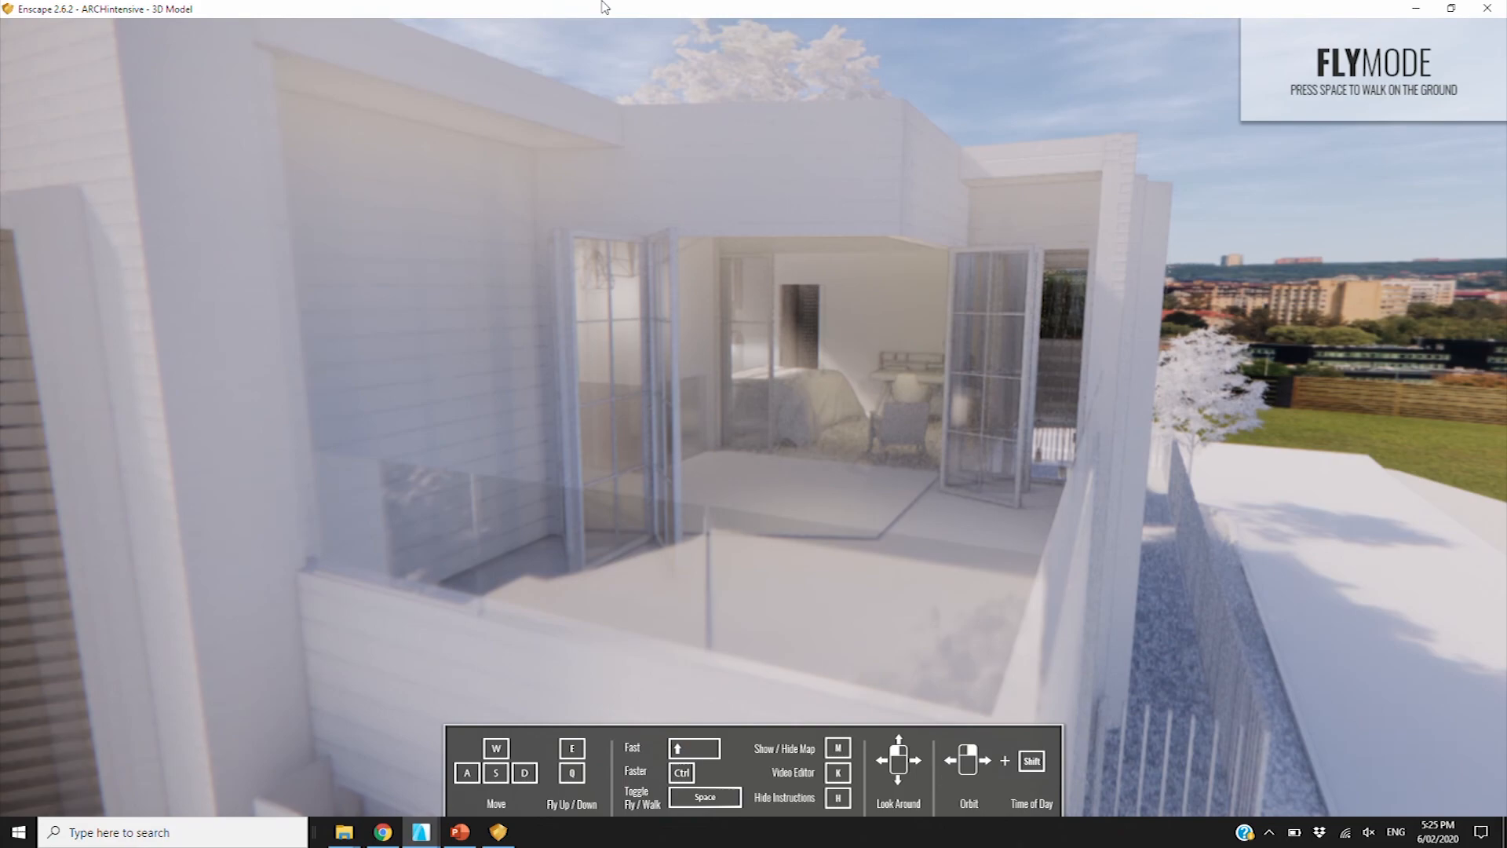
pyautogui.click(1416, 8)
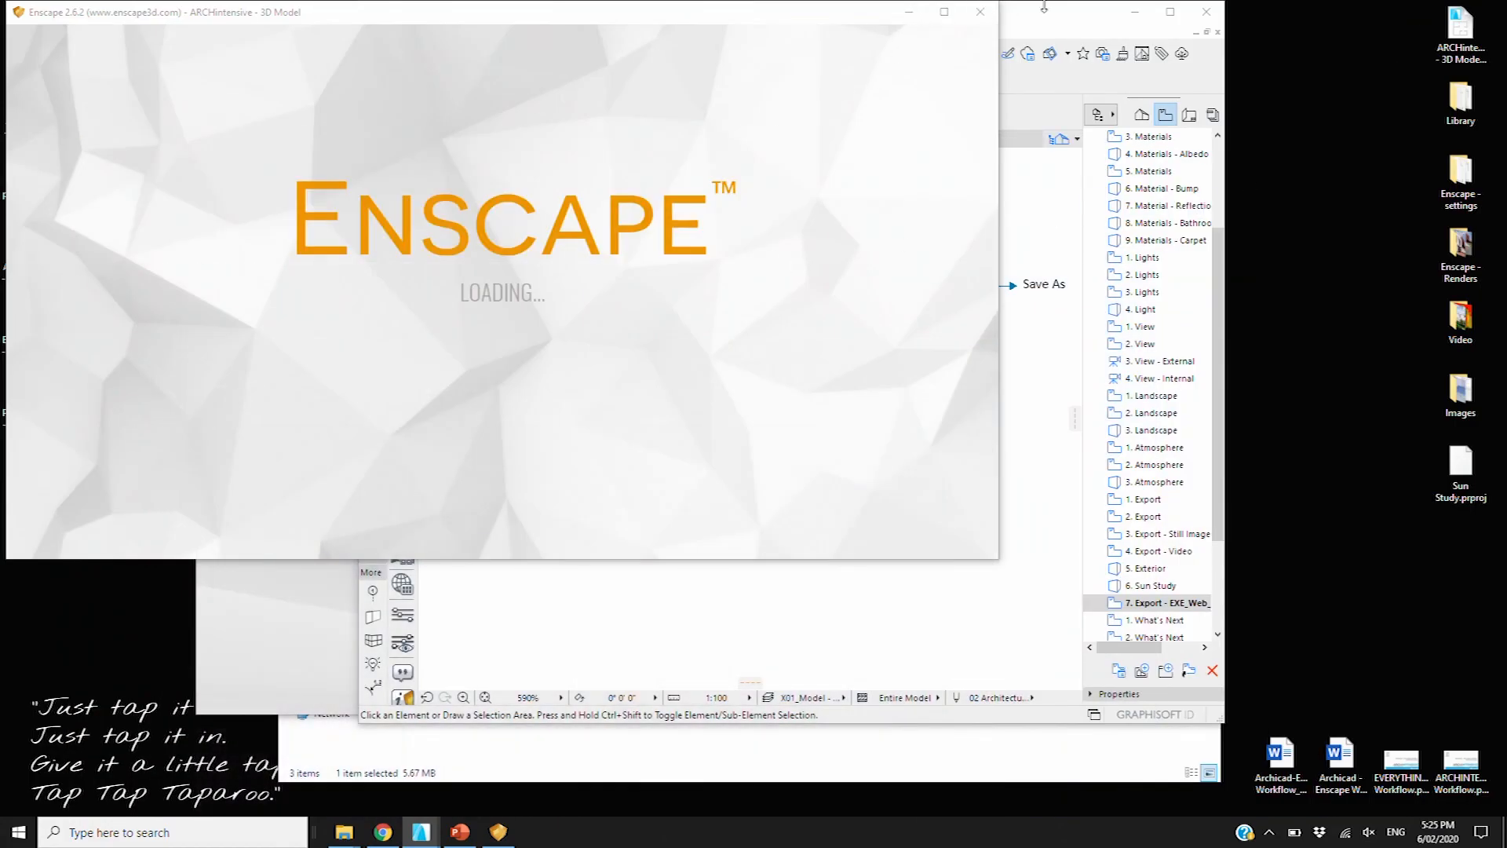
pyautogui.click(877, 569)
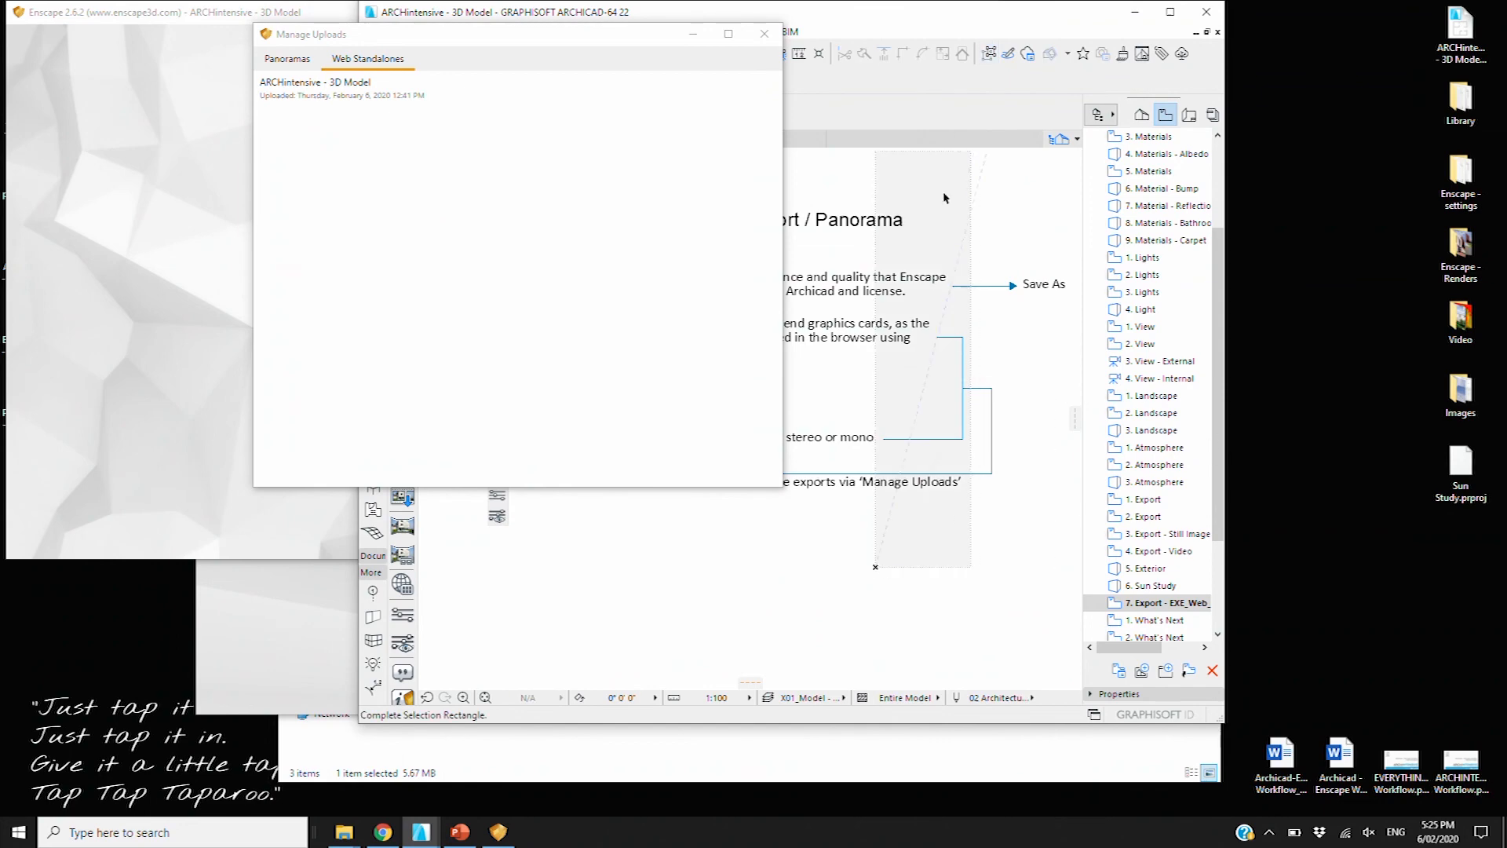
pyautogui.doubleClick(1155, 621)
# Maximize Archicad, close Manage Uploads, review the '2. What's Next' slide, then bring Enscape forward
pyautogui.click(1170, 12)
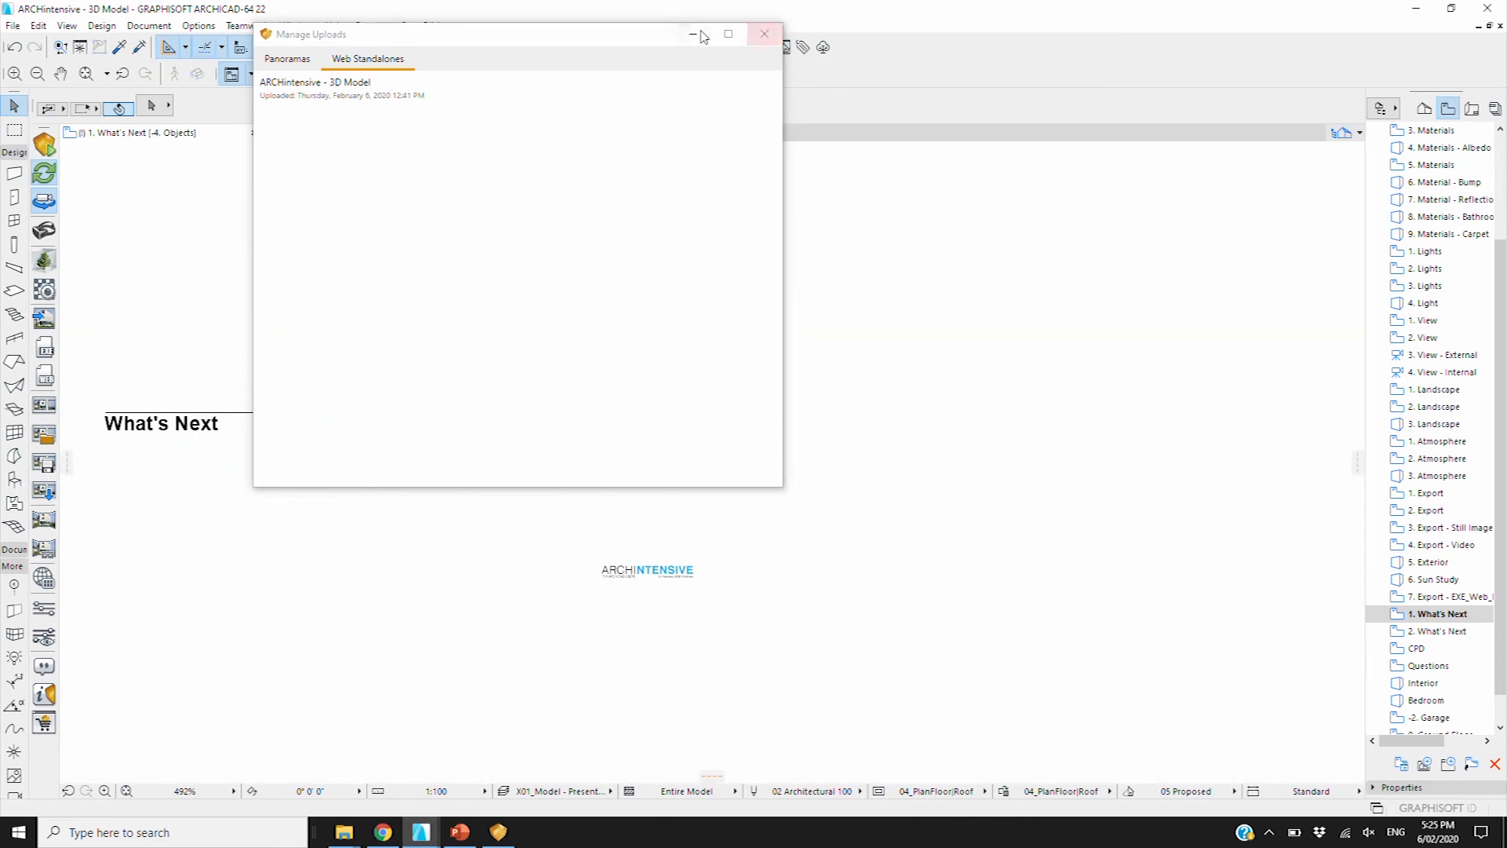
pyautogui.click(703, 36)
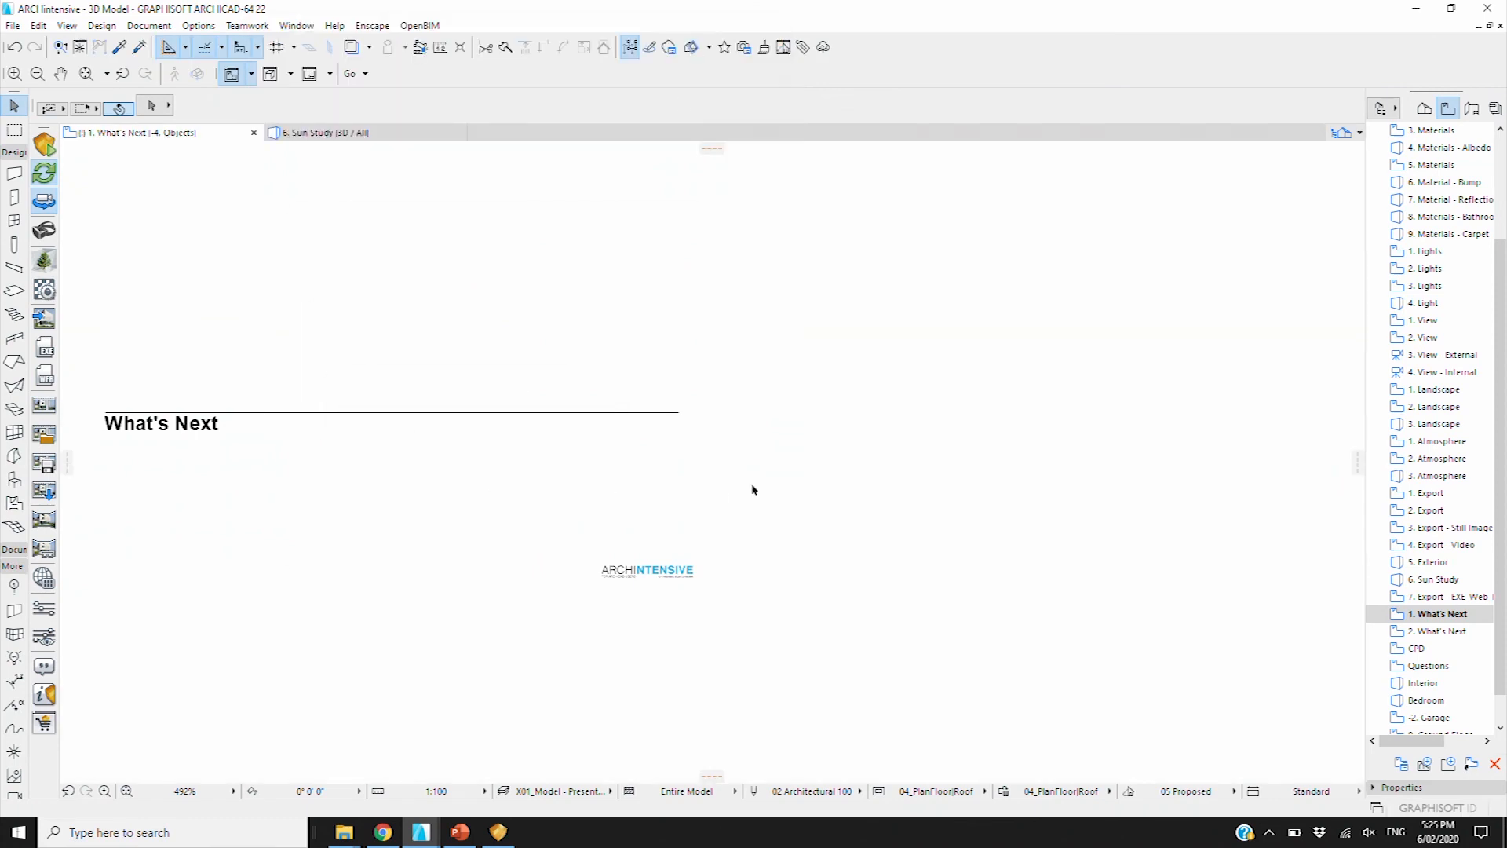
pyautogui.doubleClick(1440, 631)
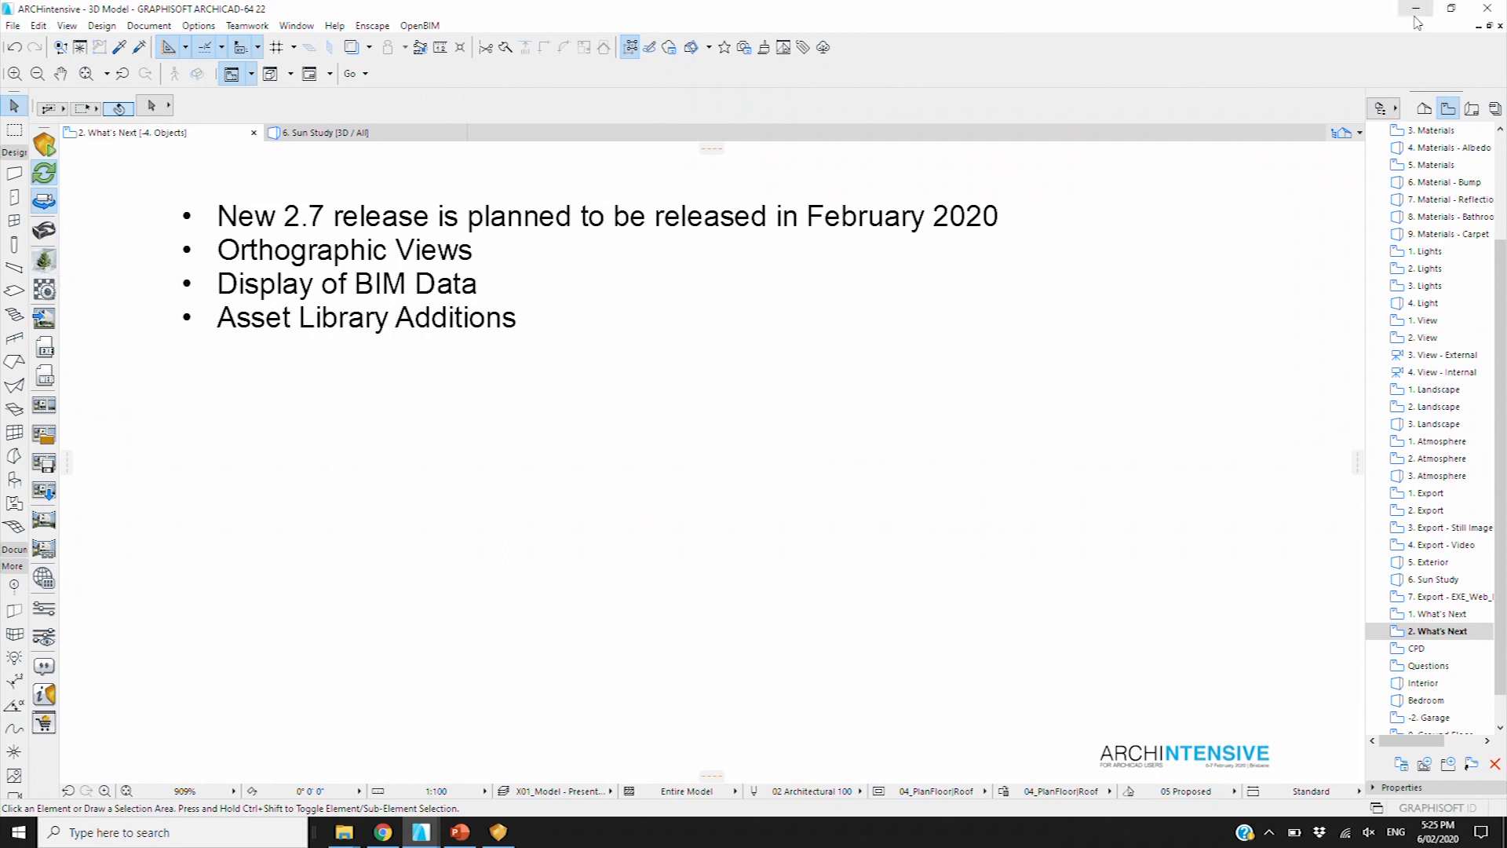
pyautogui.click(1244, 354)
pyautogui.click(1214, 454)
pyautogui.click(1453, 7)
pyautogui.click(117, 256)
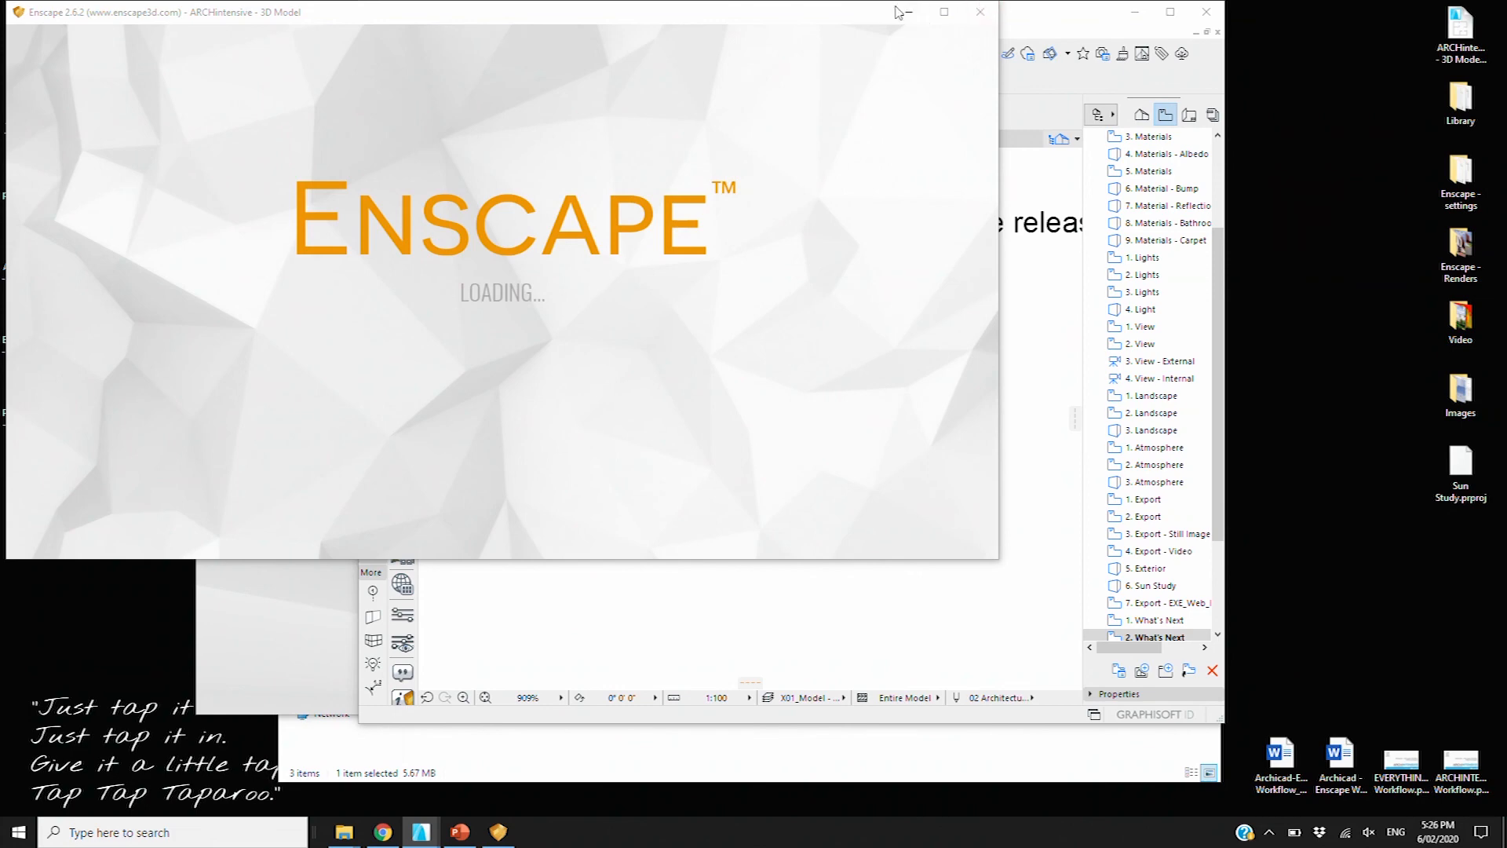
# Close the Enscape loading window and set Rendering Quality to Medium in Enscape Visual Settings
pyautogui.click(976, 14)
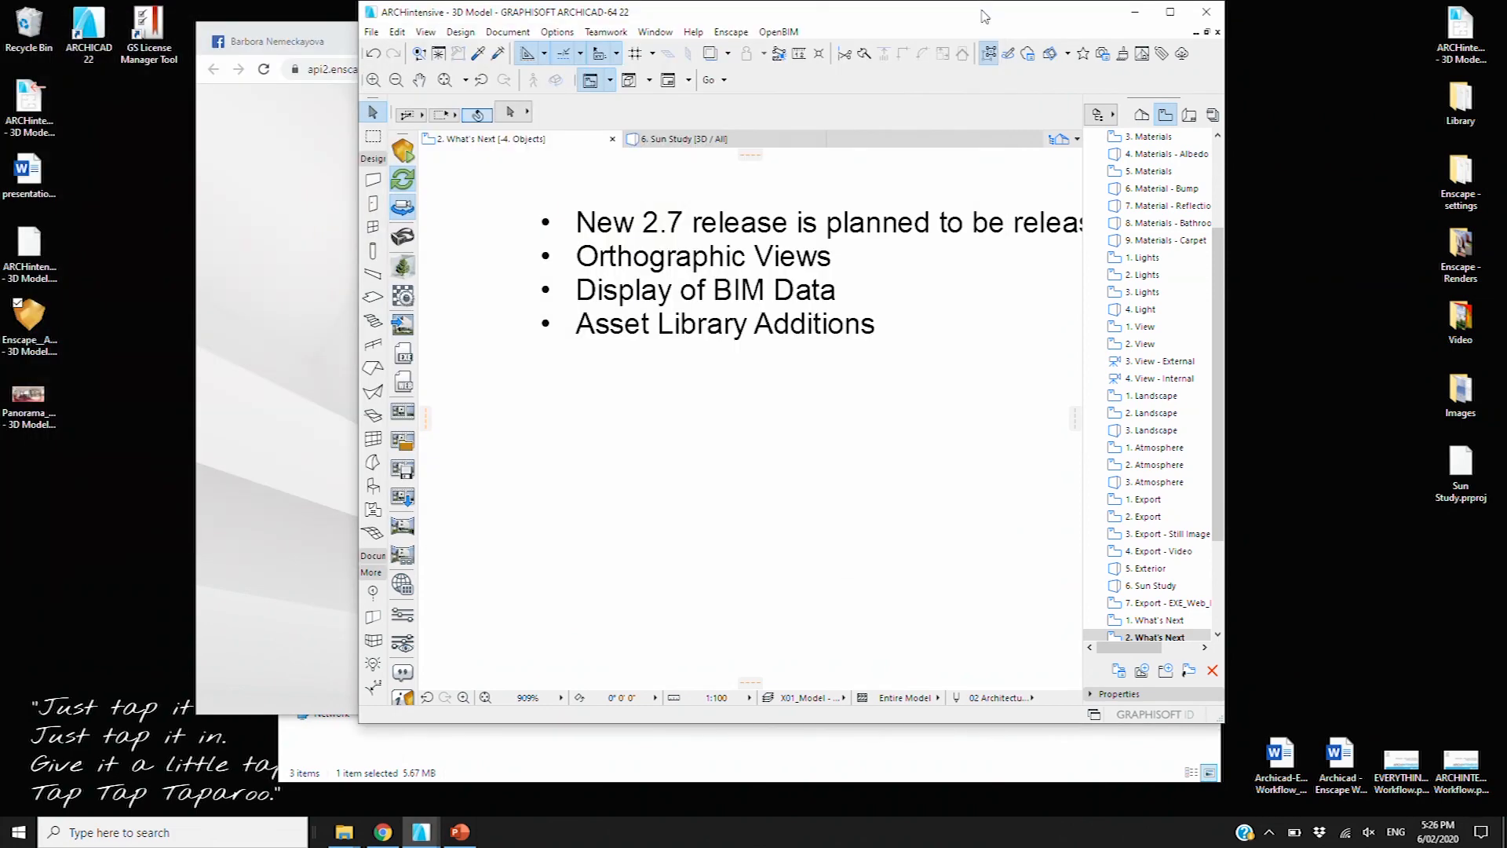
pyautogui.moveTo(976, 13); pyautogui.dragTo(849, 15)
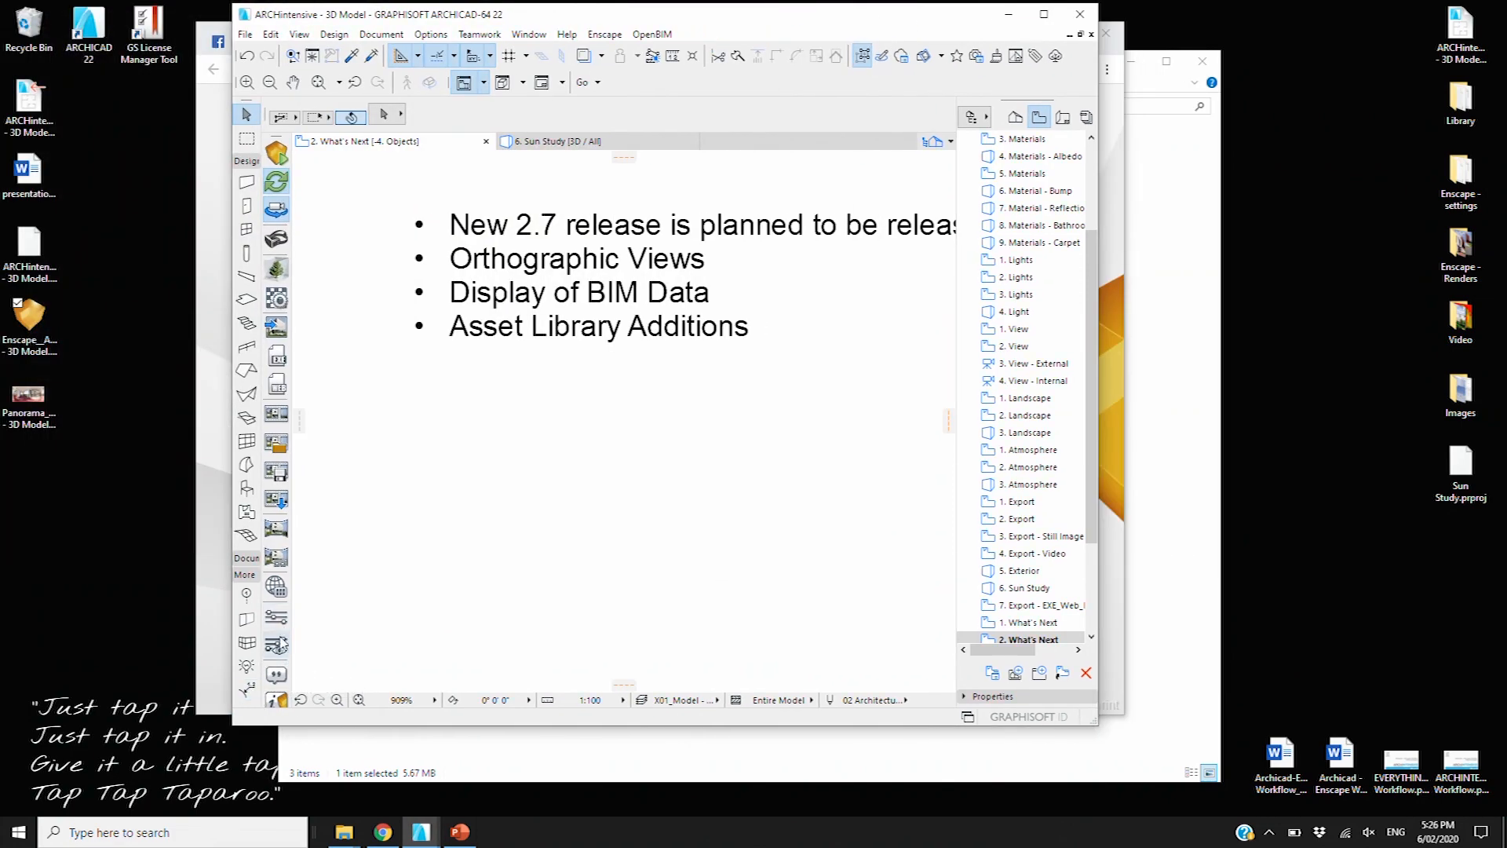
pyautogui.click(276, 645)
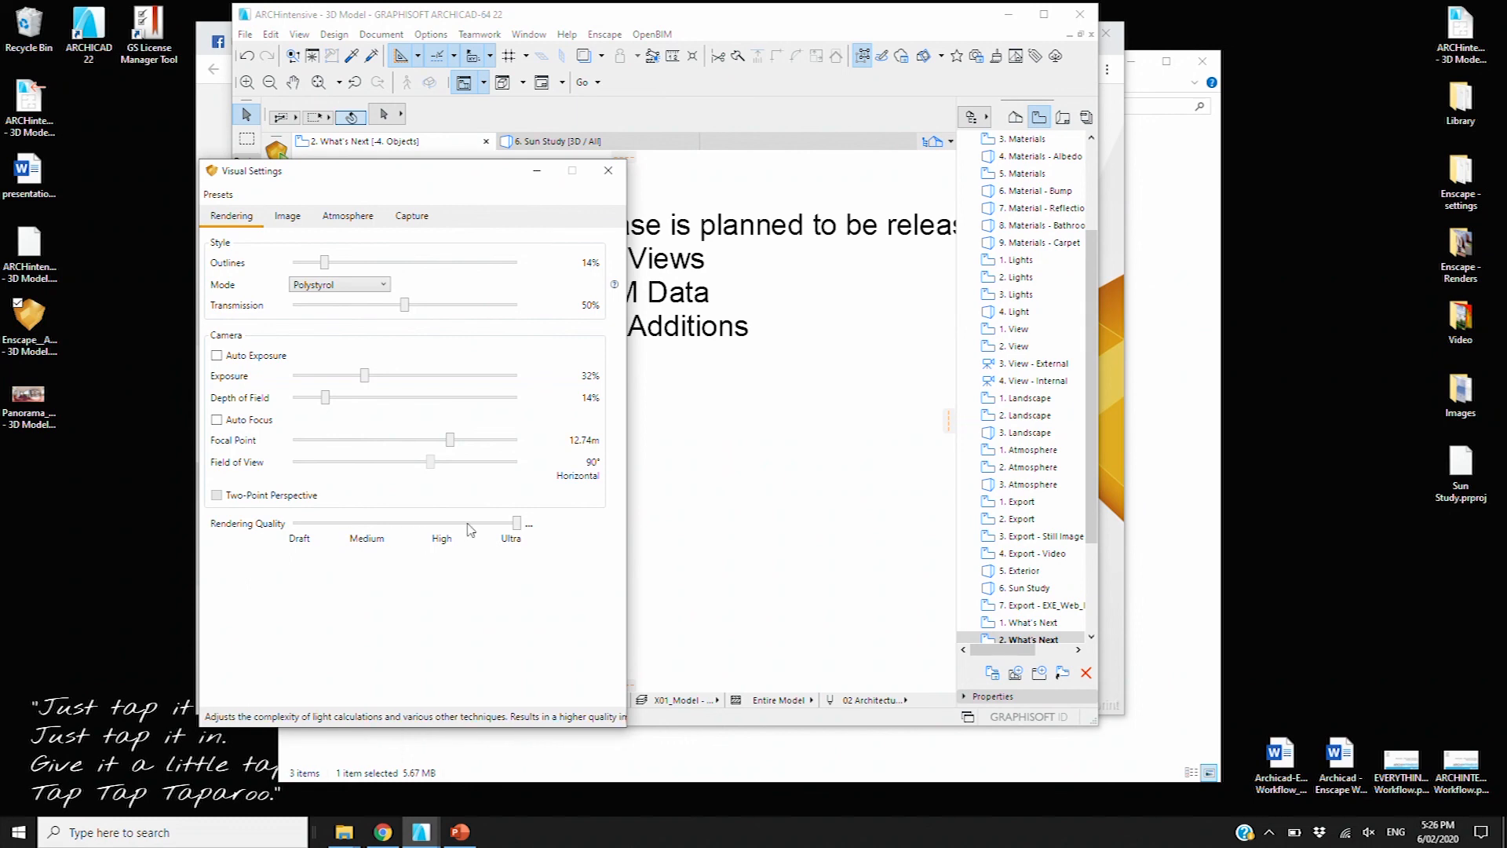
pyautogui.moveTo(515, 528); pyautogui.dragTo(370, 528)
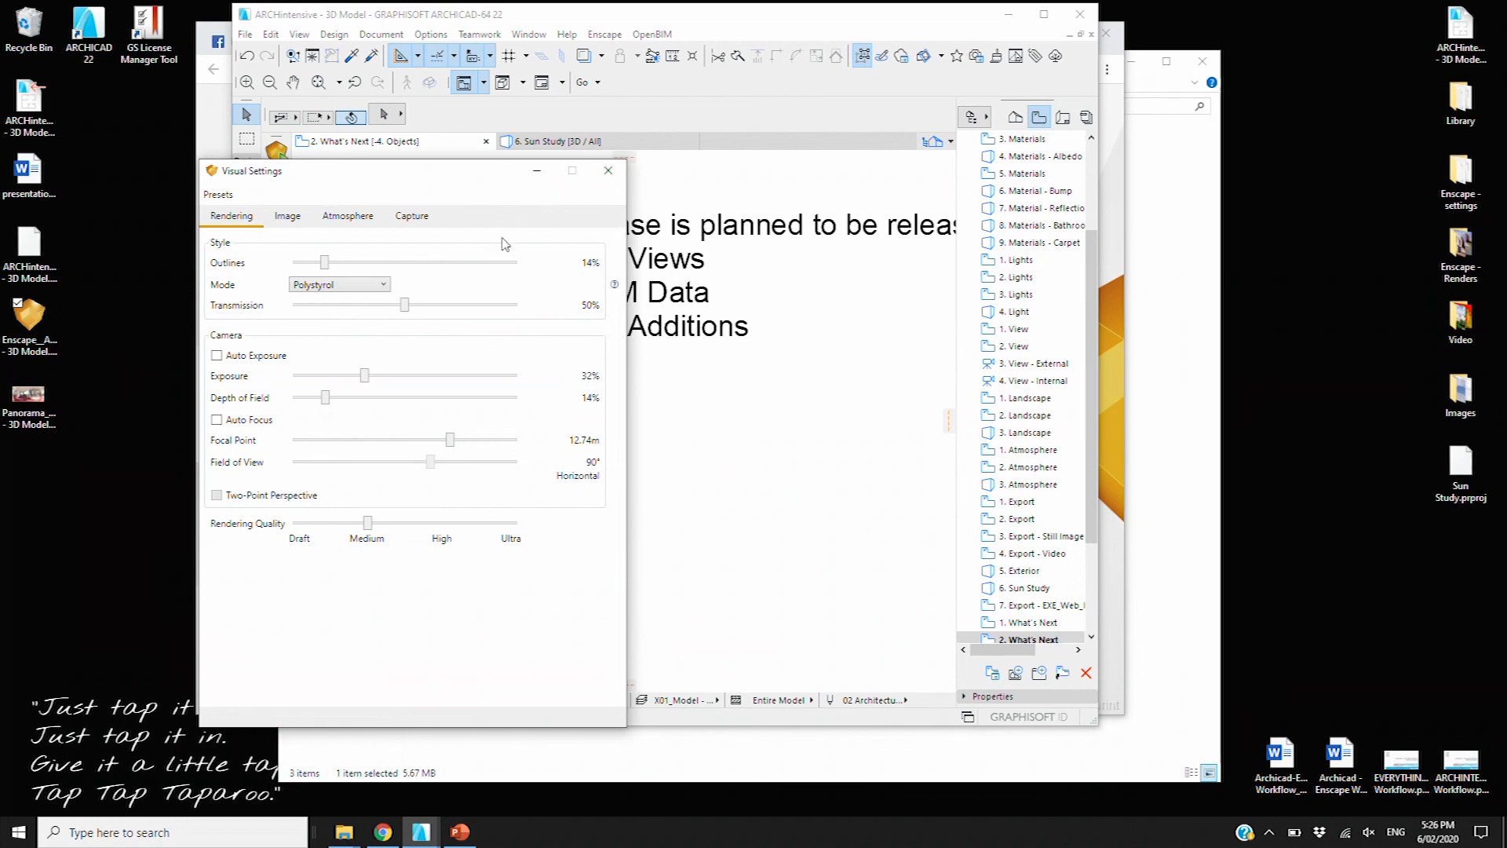
pyautogui.click(412, 217)
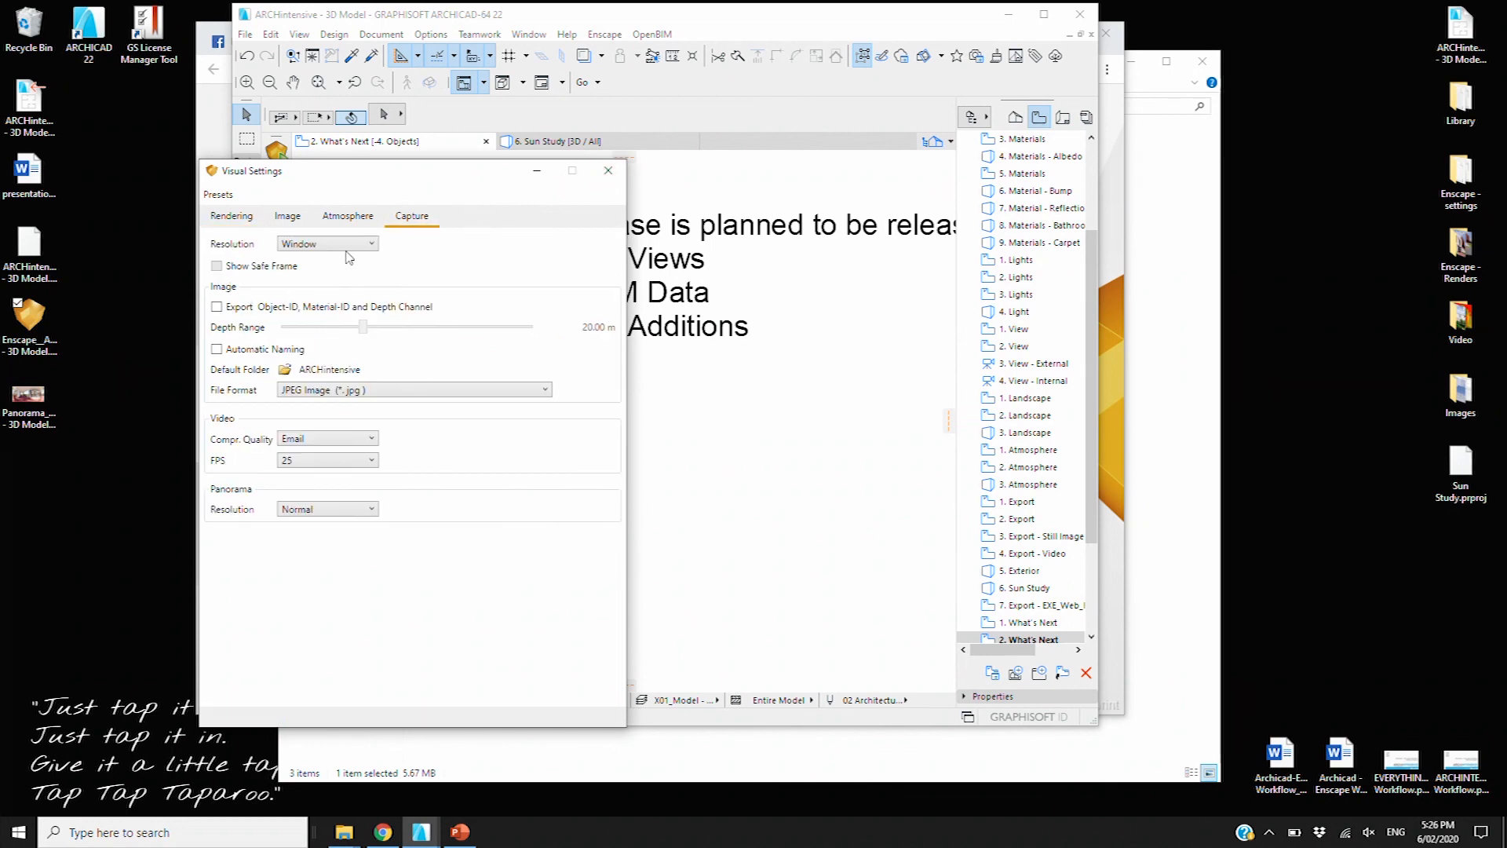
pyautogui.click(609, 171)
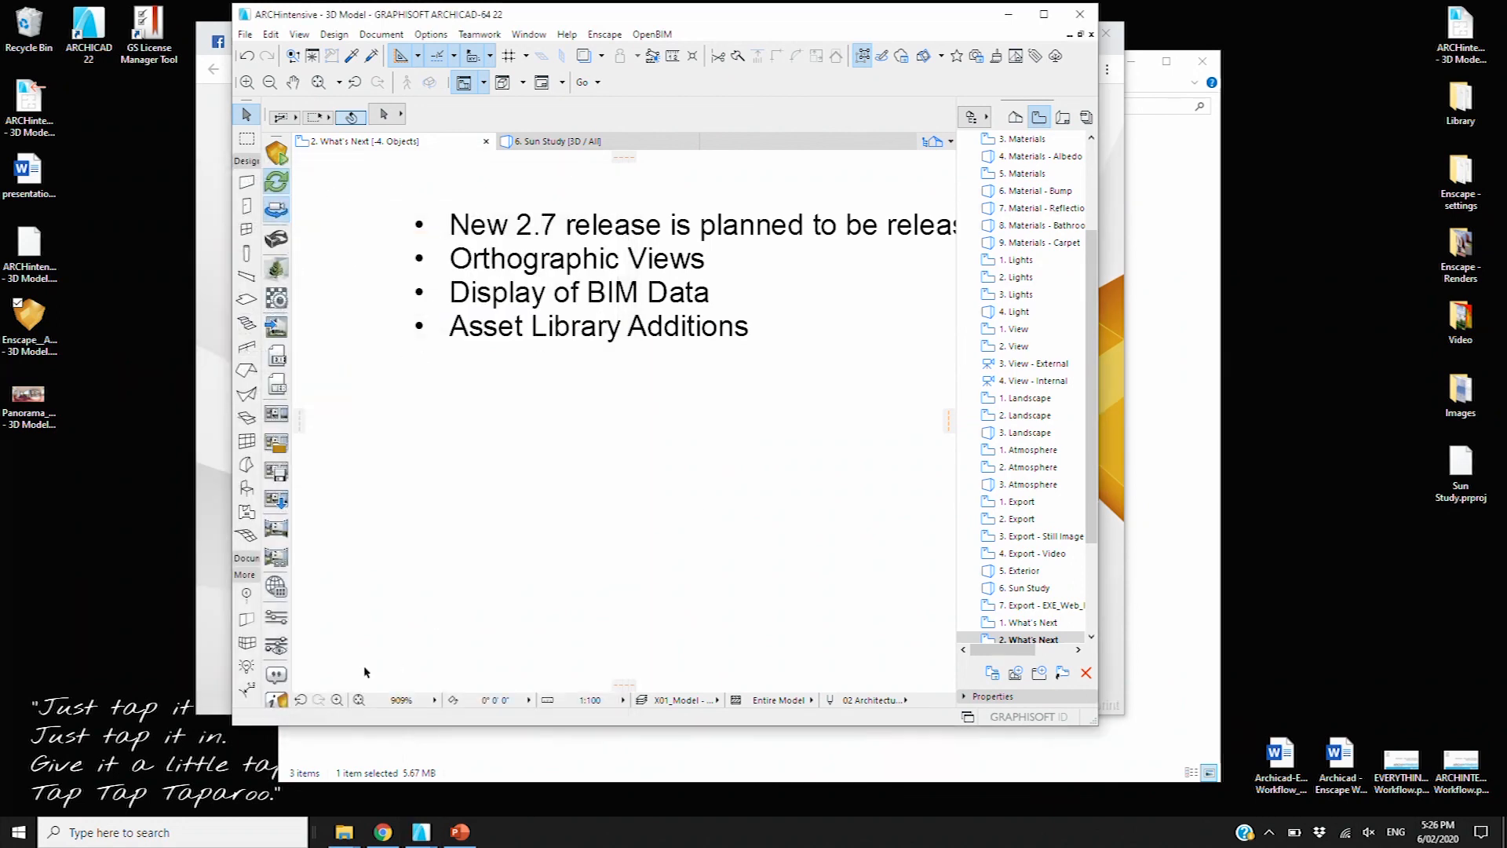
# Browse the Input, Devices and Performance pages of Enscape General Settings, then close it
pyautogui.click(281, 622)
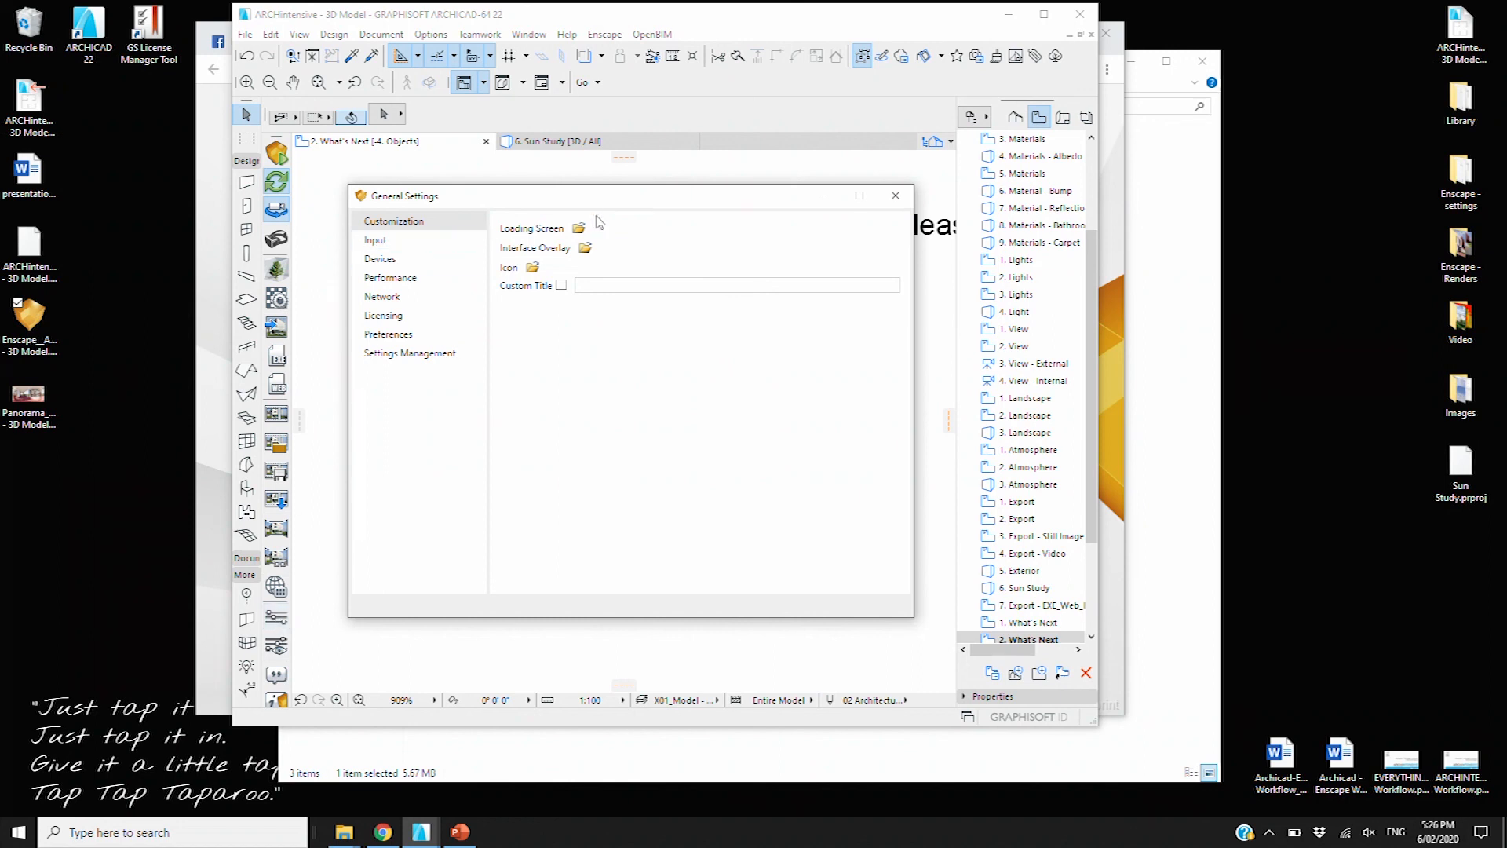
pyautogui.click(384, 241)
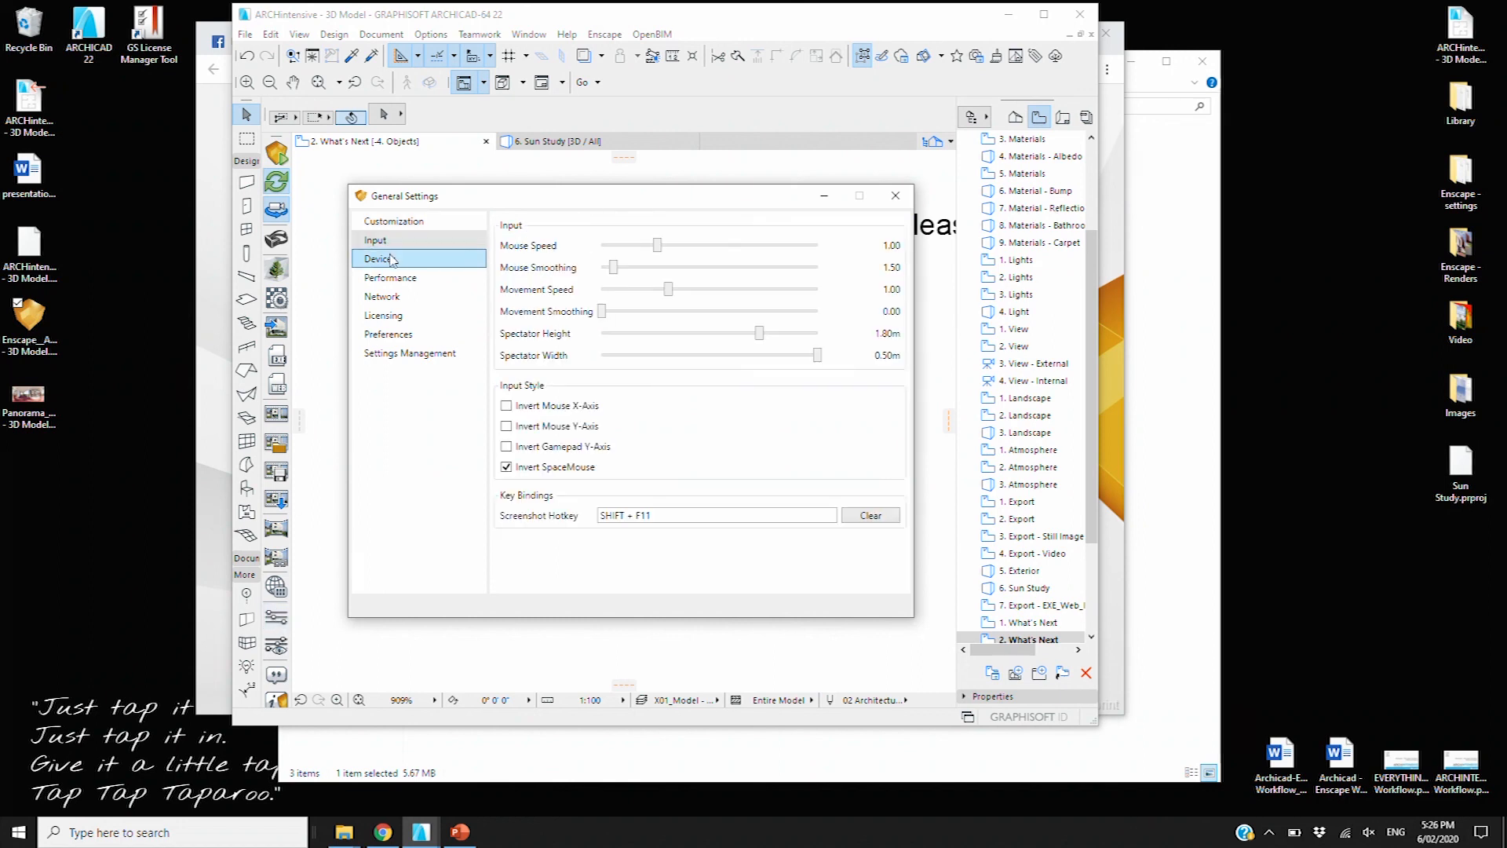
pyautogui.click(393, 261)
pyautogui.click(392, 278)
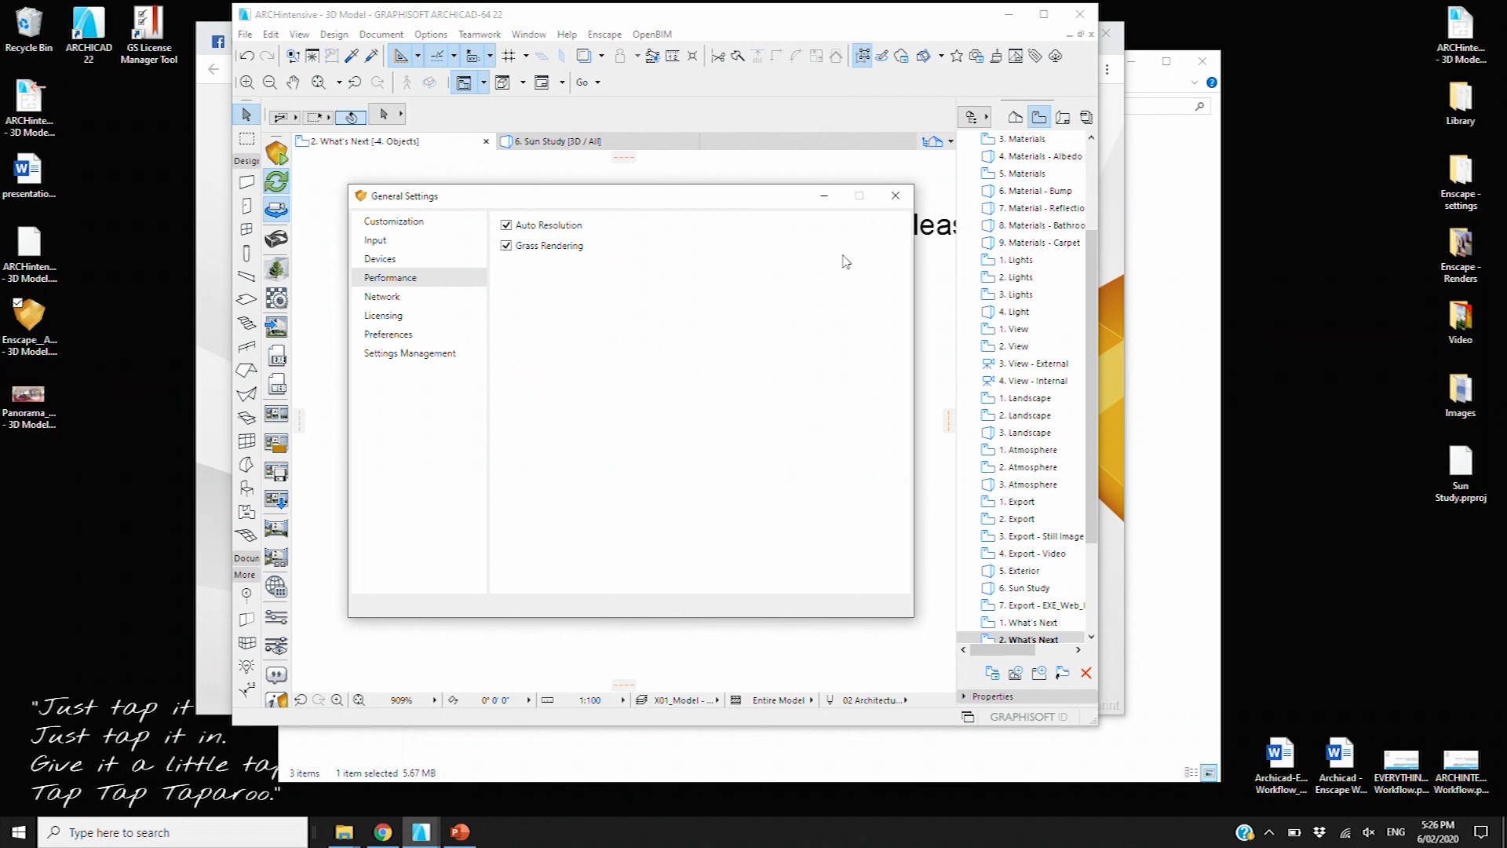
pyautogui.click(893, 202)
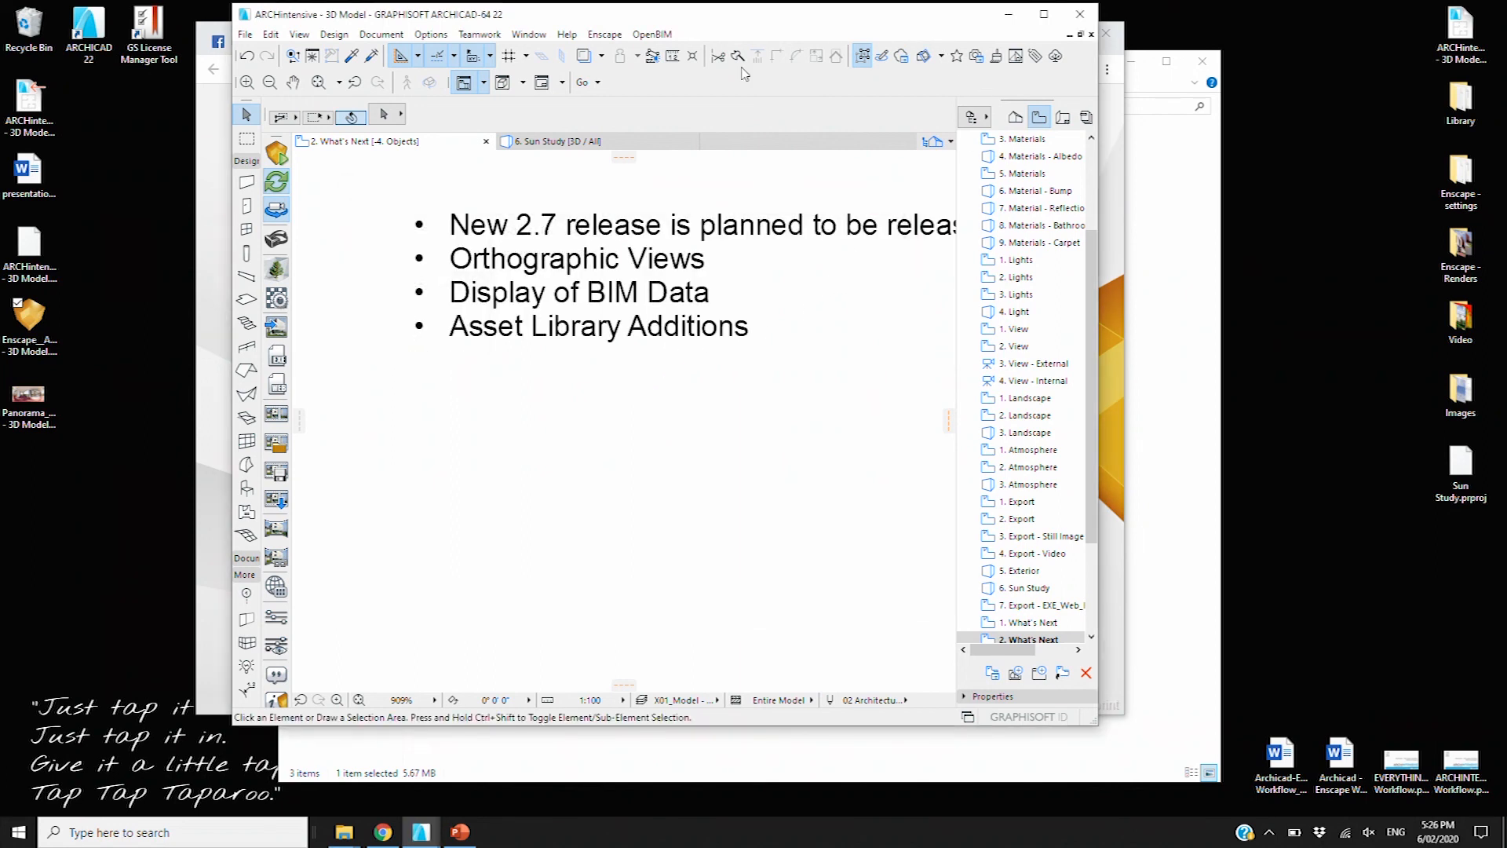
pyautogui.moveTo(823, 24); pyautogui.dragTo(681, 24)
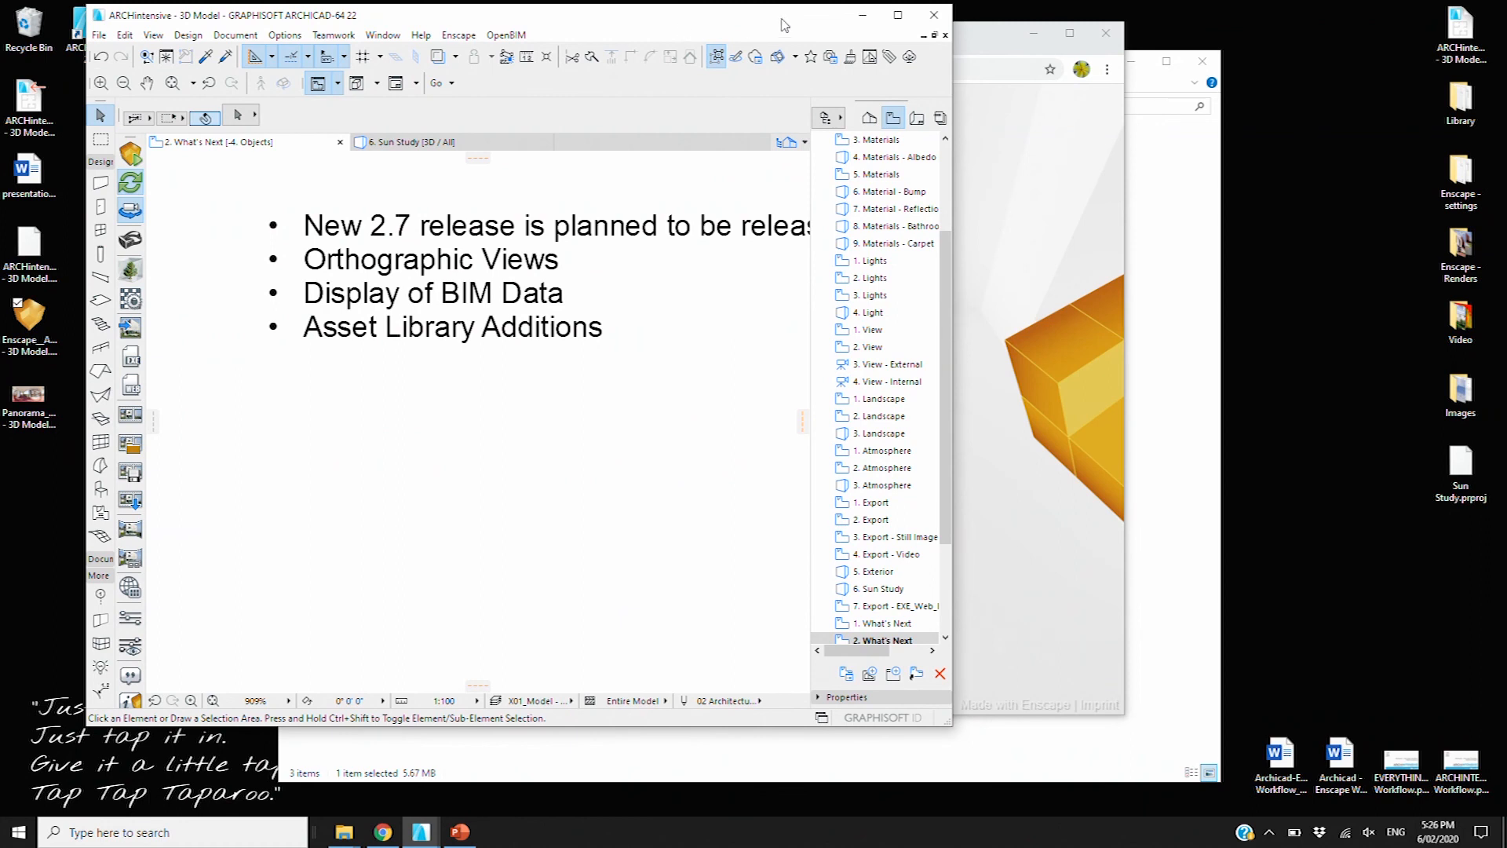
# Open the Questions view with the ARCHINTENSIVE title slide and maximize Archicad
pyautogui.moveTo(756, 32); pyautogui.dragTo(723, 22)
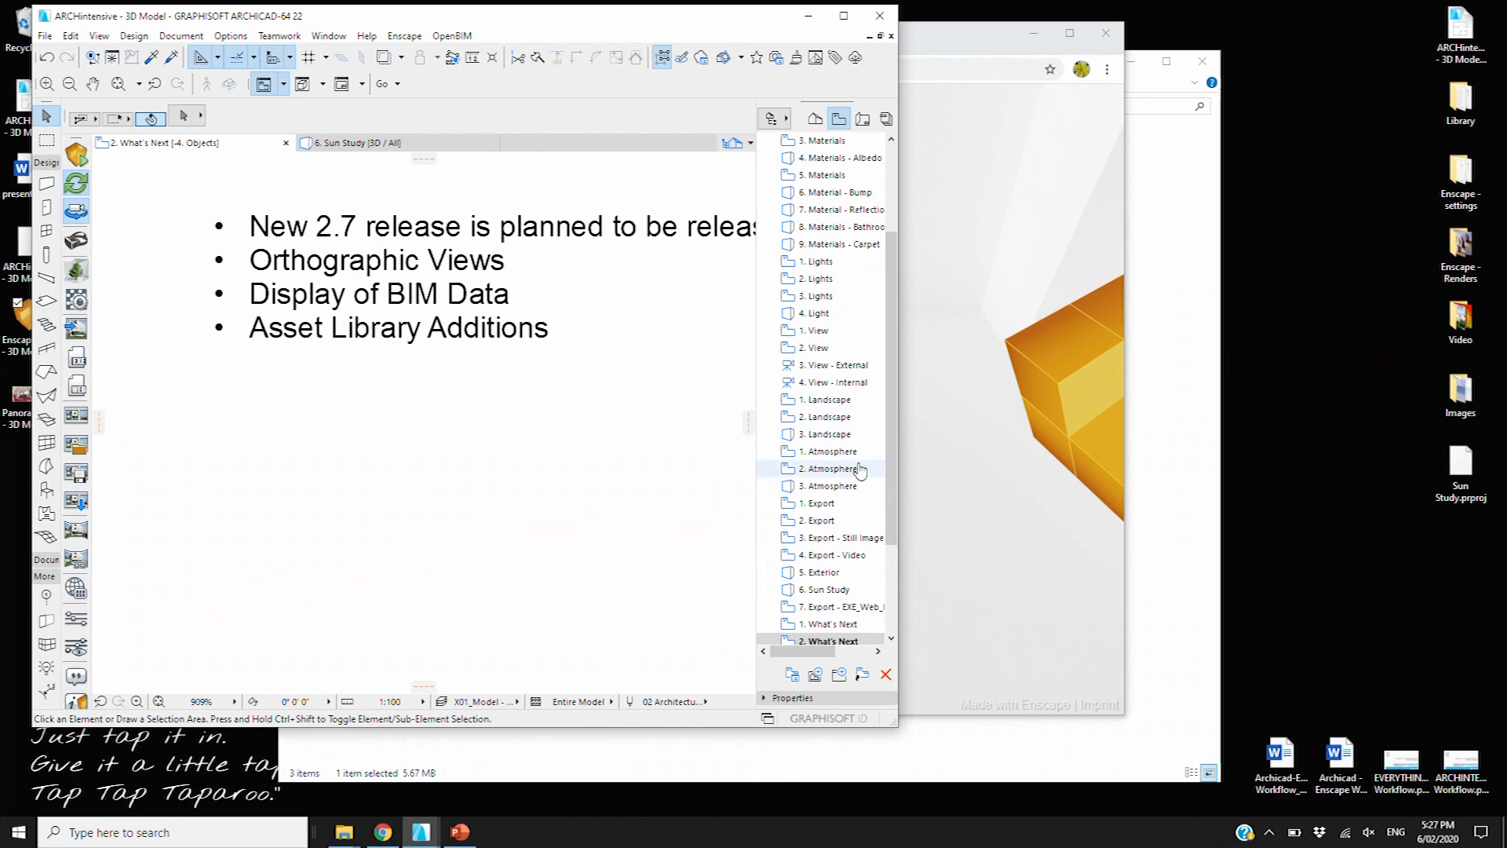
pyautogui.scroll(-3, 822, 529)
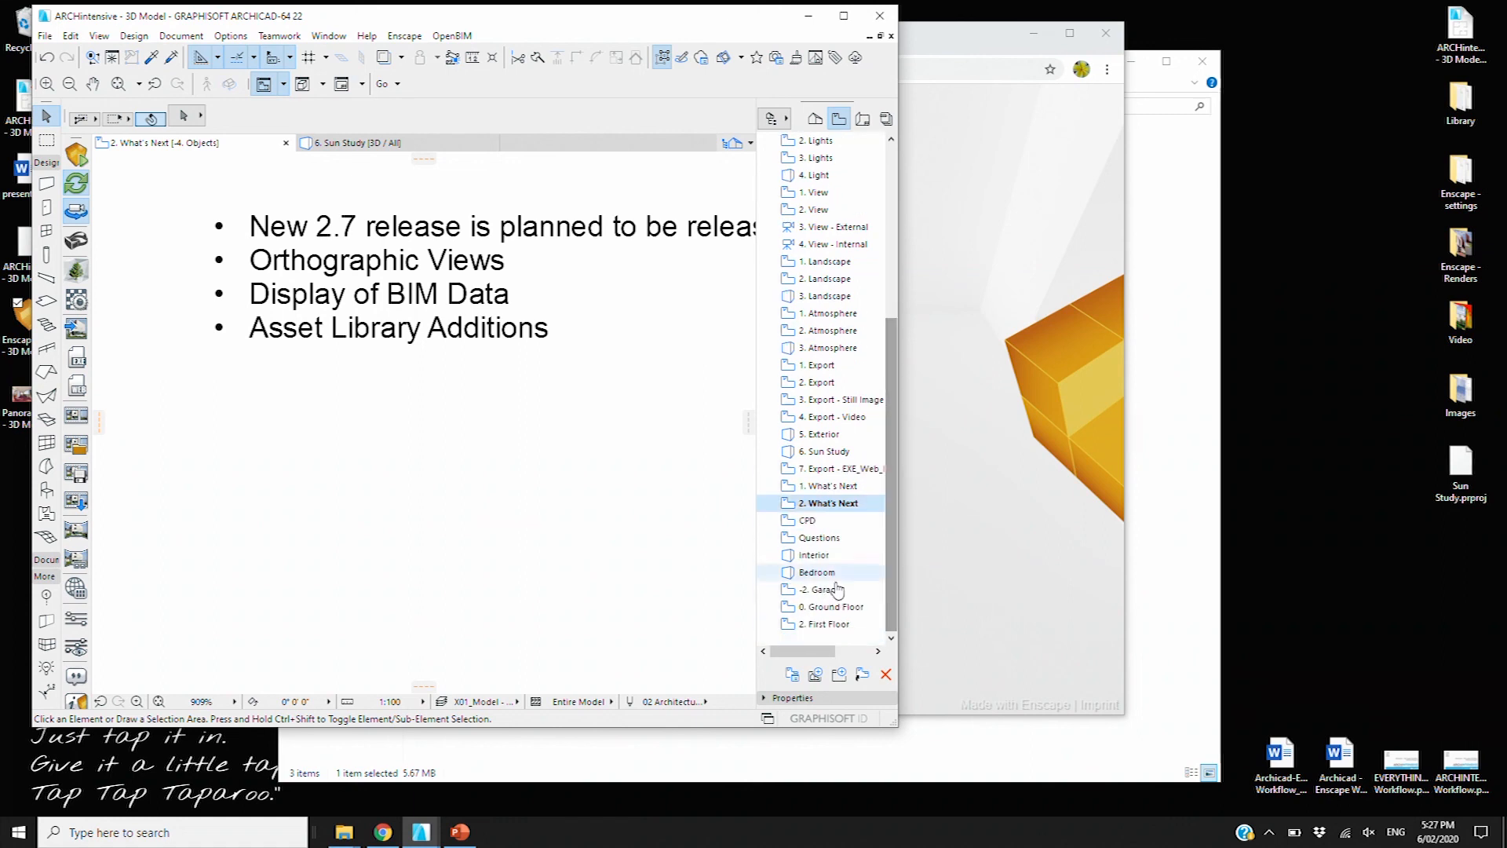
pyautogui.doubleClick(820, 539)
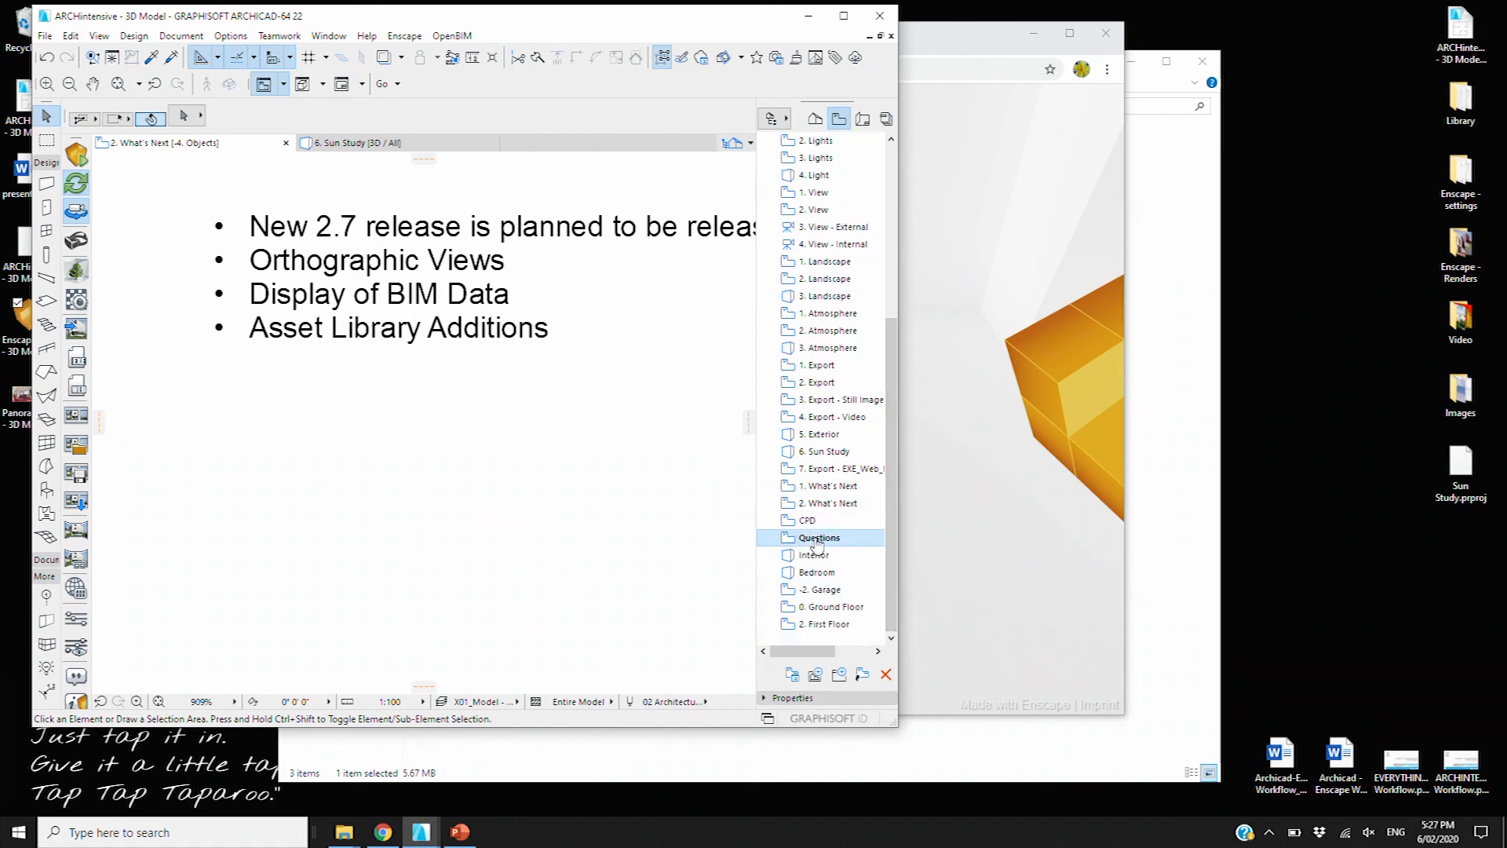
pyautogui.click(844, 16)
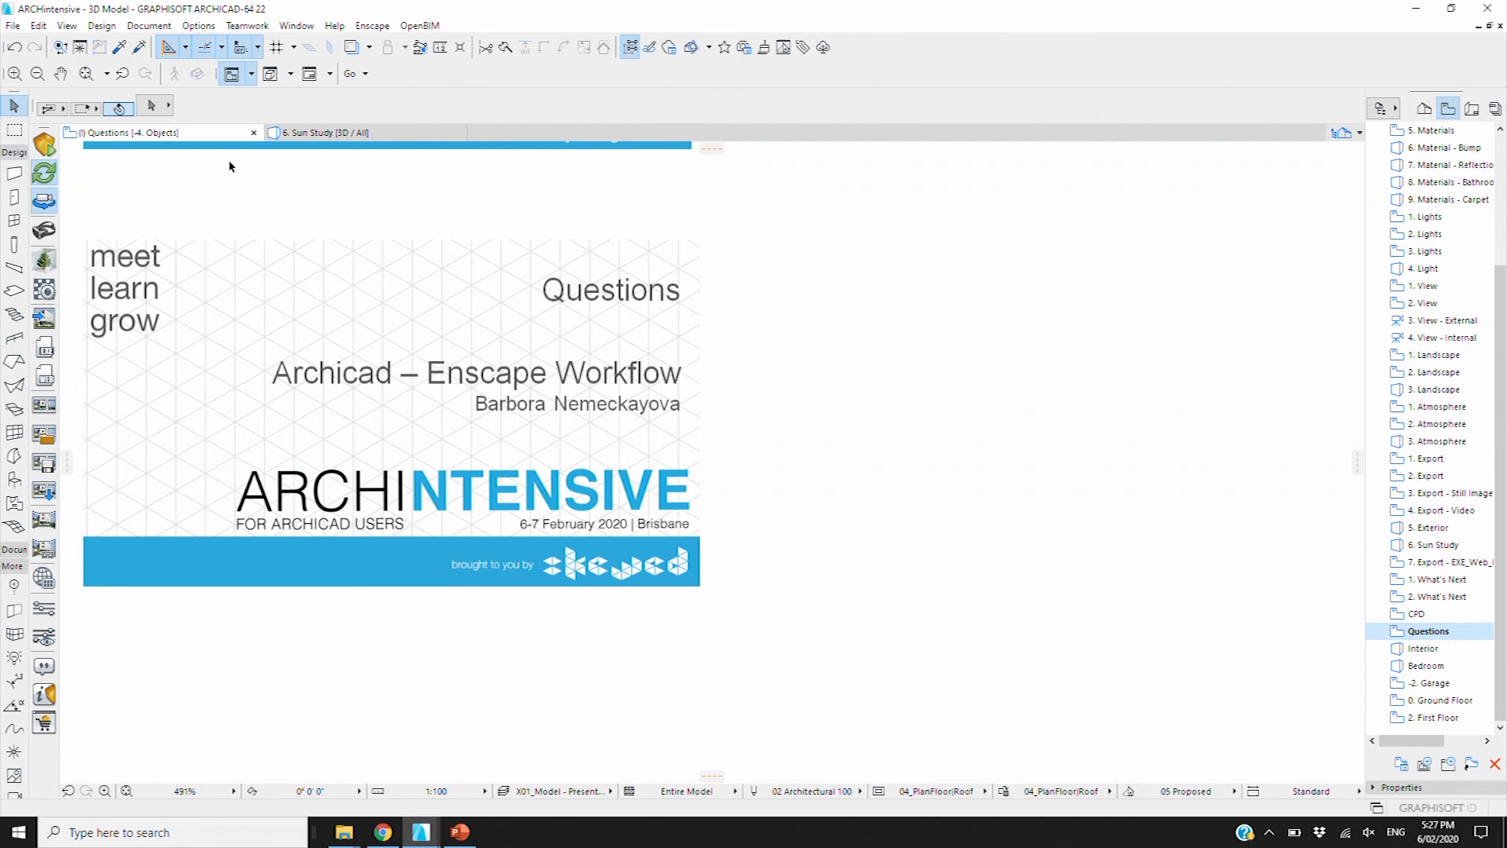
# Open the -2. Garage plan and then the 0. Ground Floor plan from the Navigator
pyautogui.click(1436, 389)
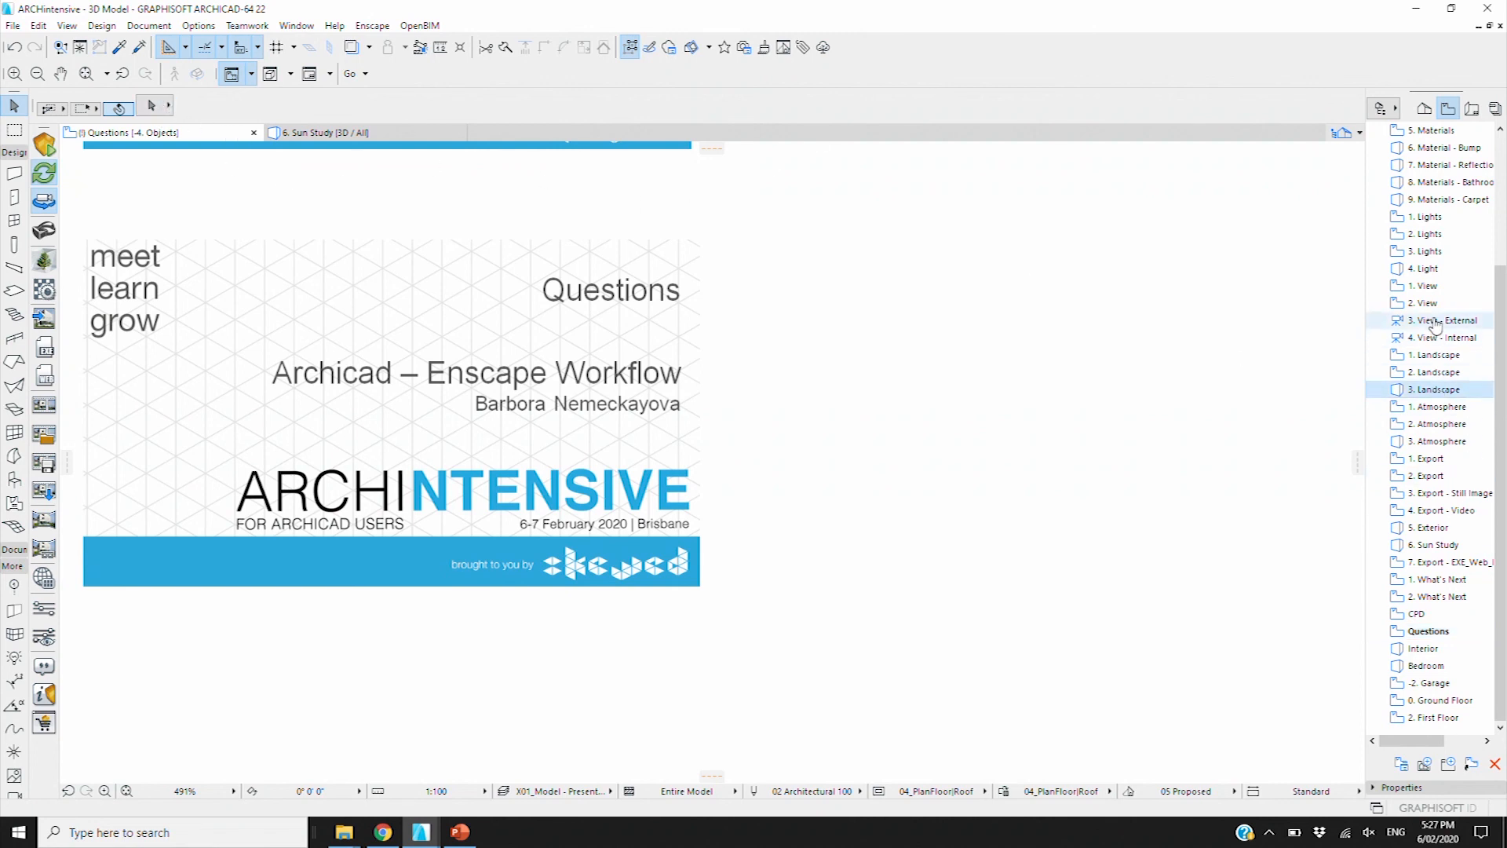
pyautogui.scroll(4, 1434, 328)
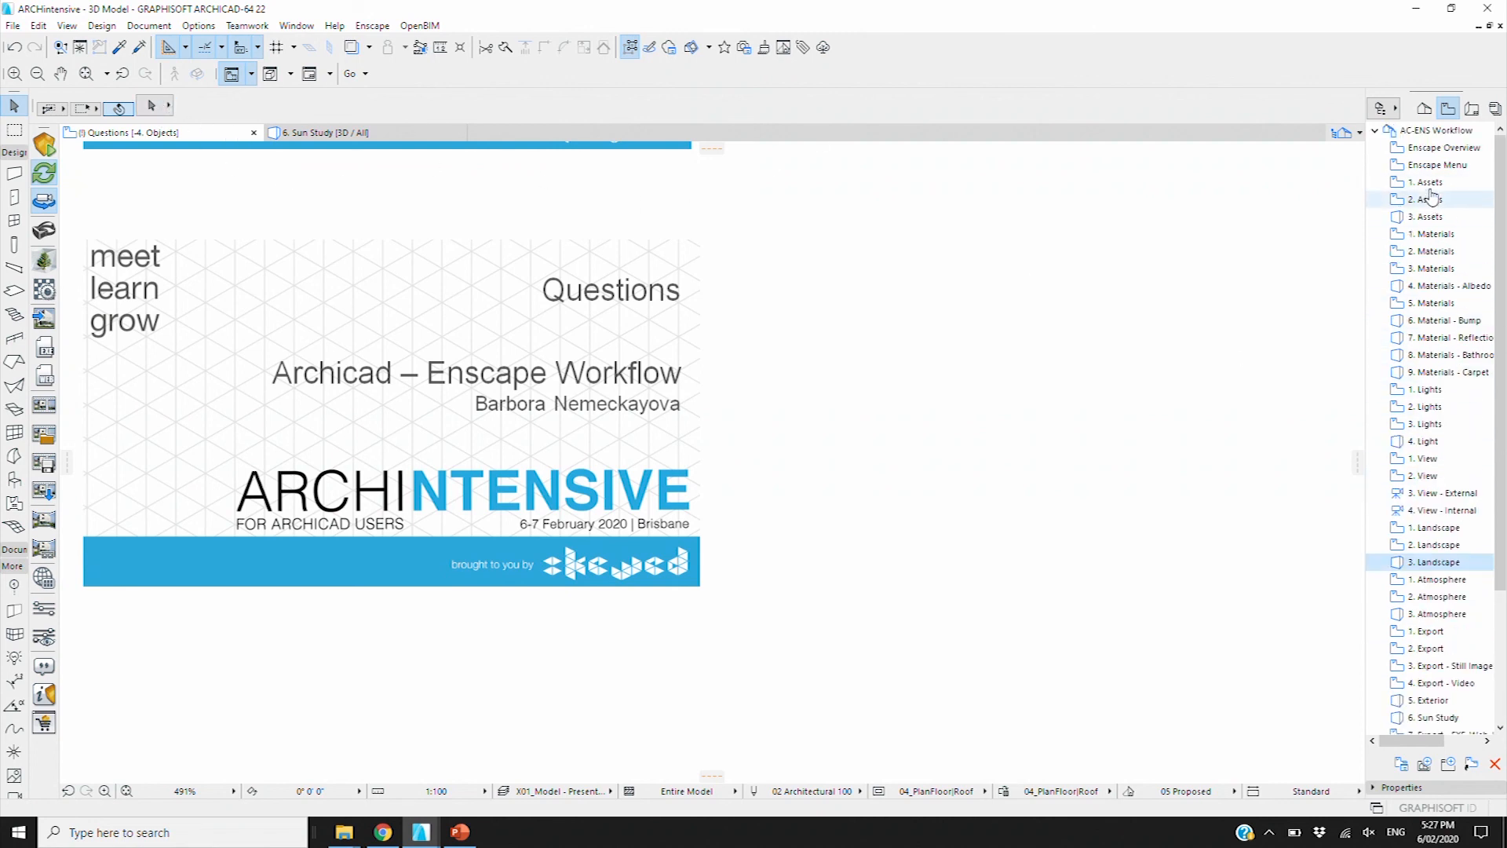
pyautogui.click(1442, 632)
pyautogui.scroll(-4, 1449, 644)
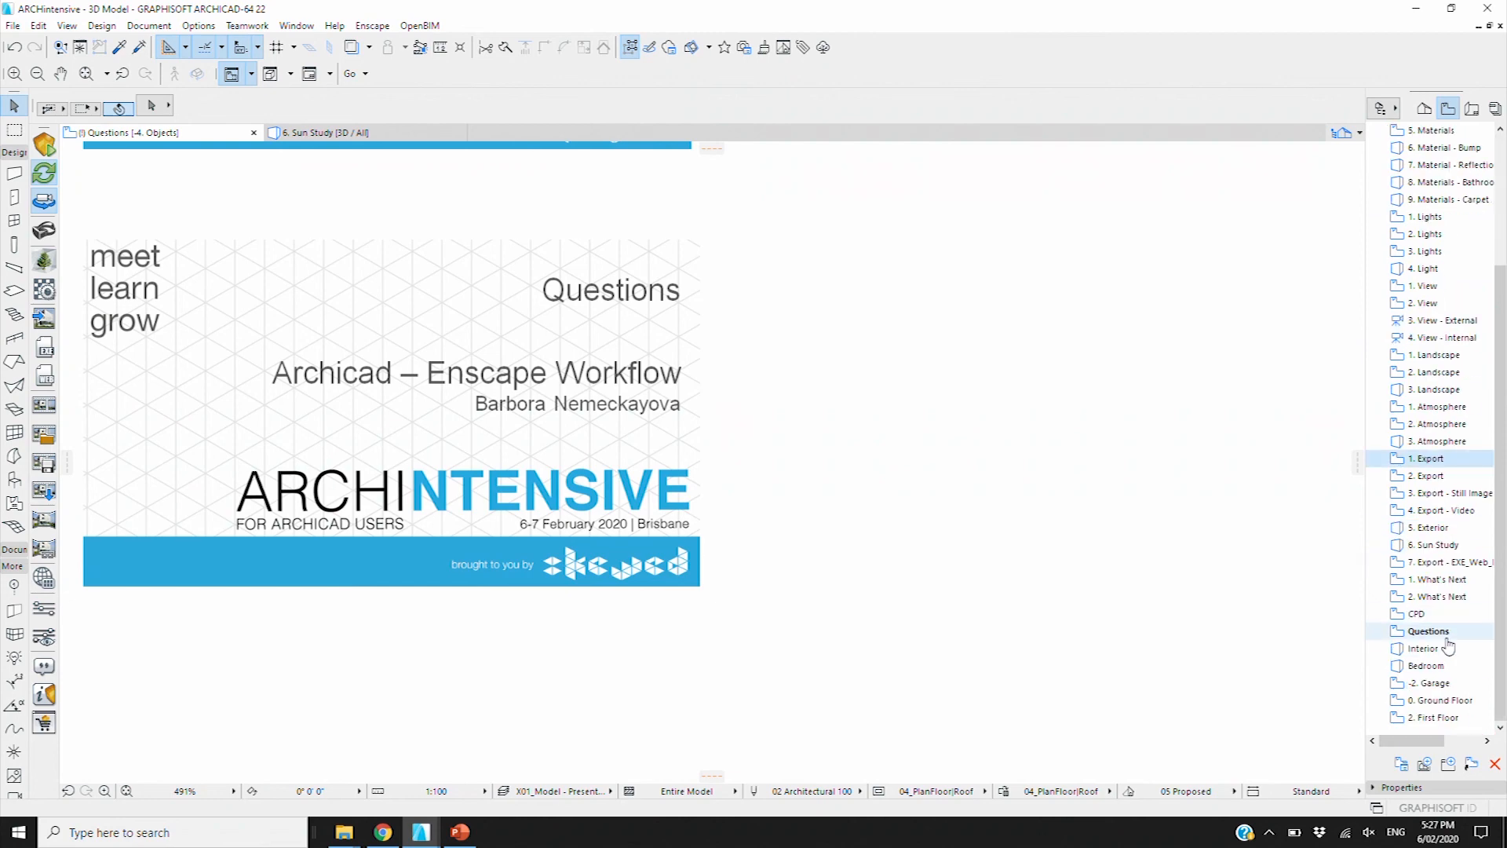
pyautogui.doubleClick(1440, 683)
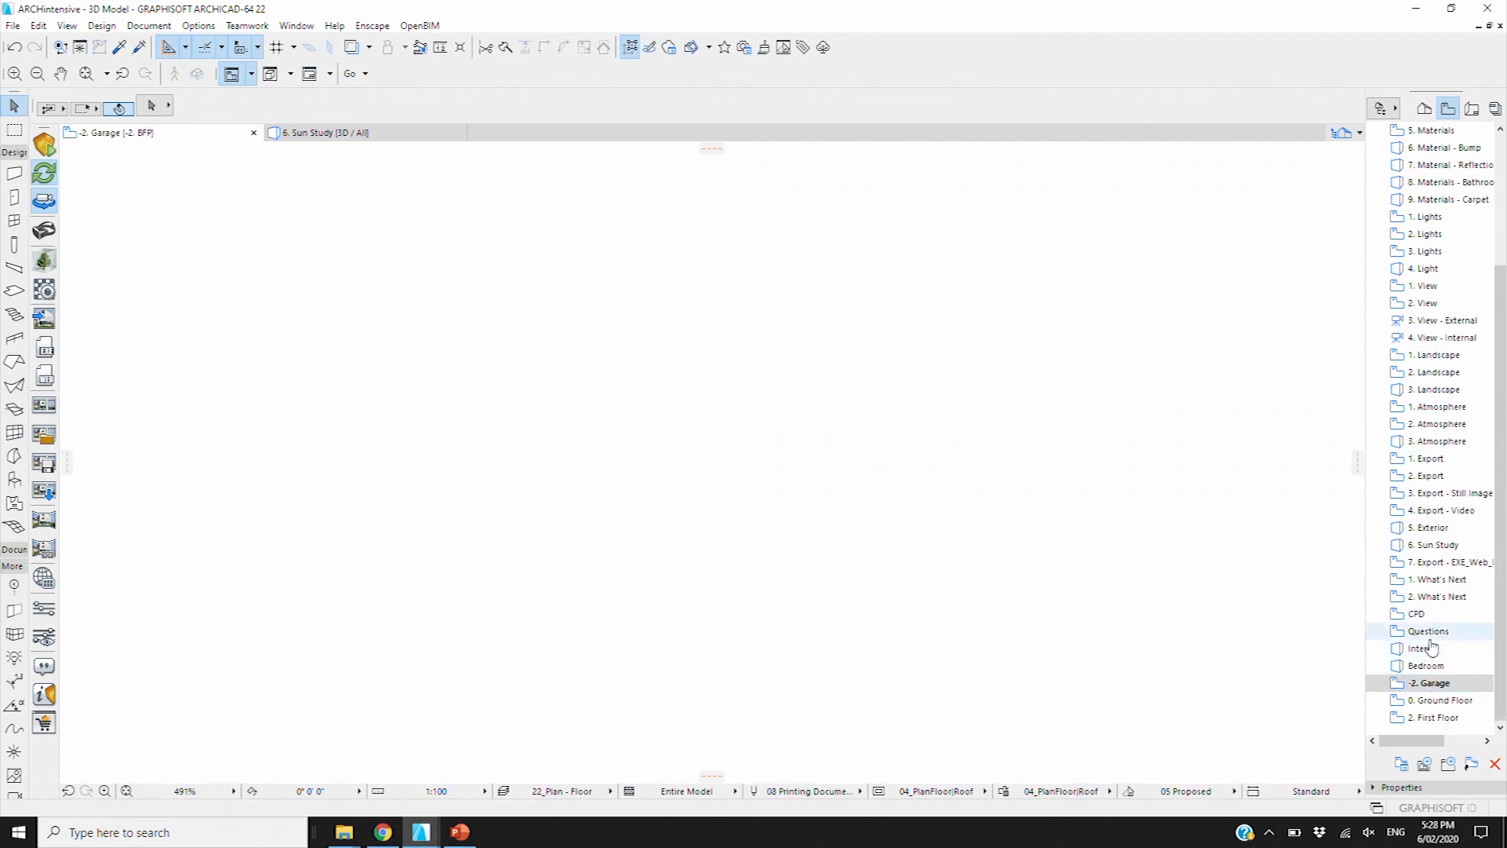
pyautogui.click(1426, 698)
pyautogui.doubleClick(1427, 698)
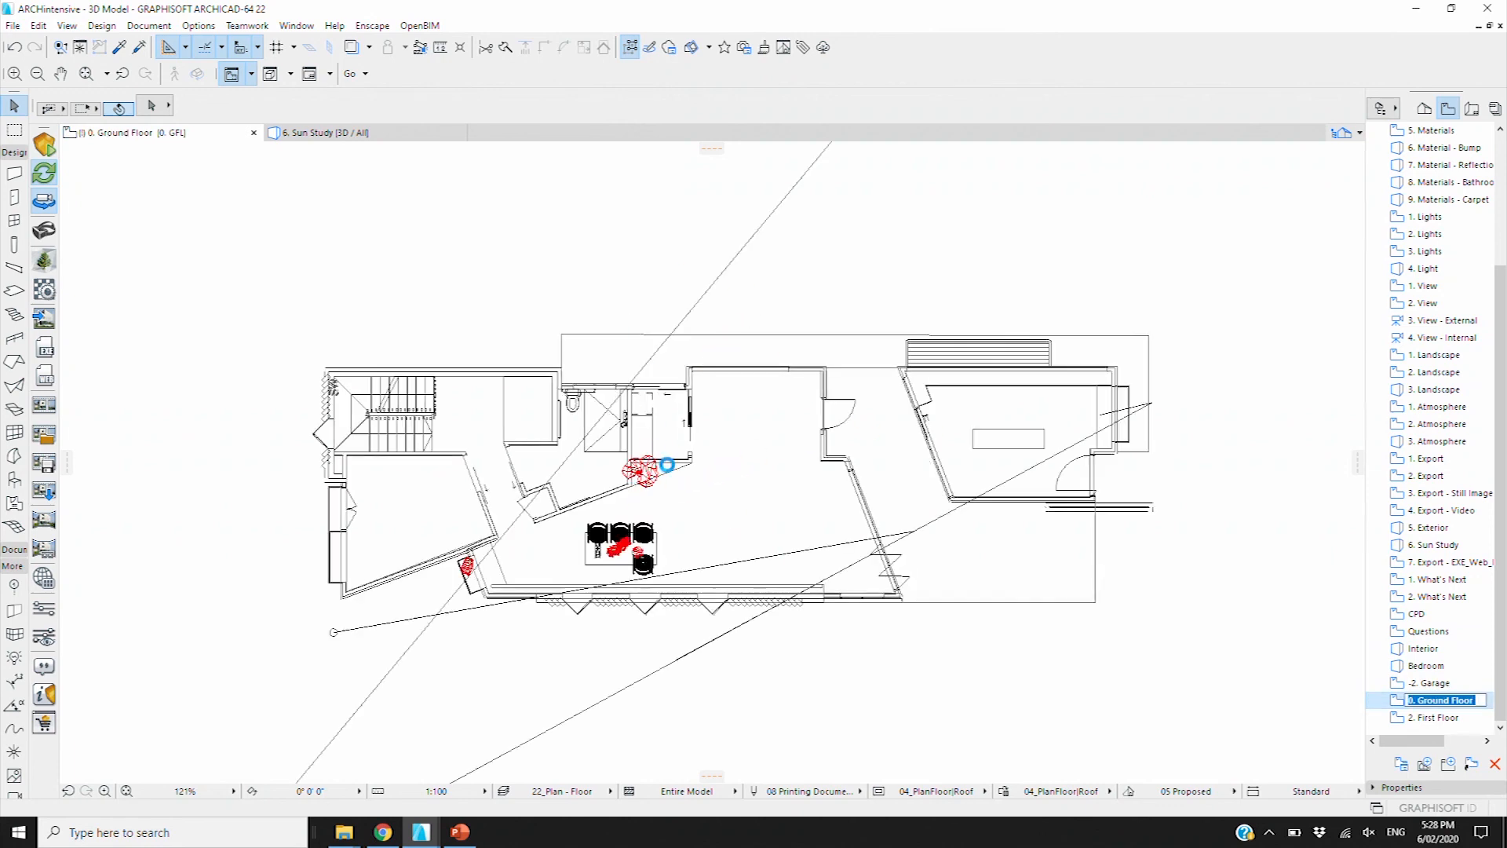
# Pan the ground floor, return to the -2. Garage plan, then switch to the 6. Sun Study 3D view
pyautogui.moveTo(737, 534); pyautogui.dragTo(811, 533, button='middle')
pyautogui.scroll(1, 811, 534)
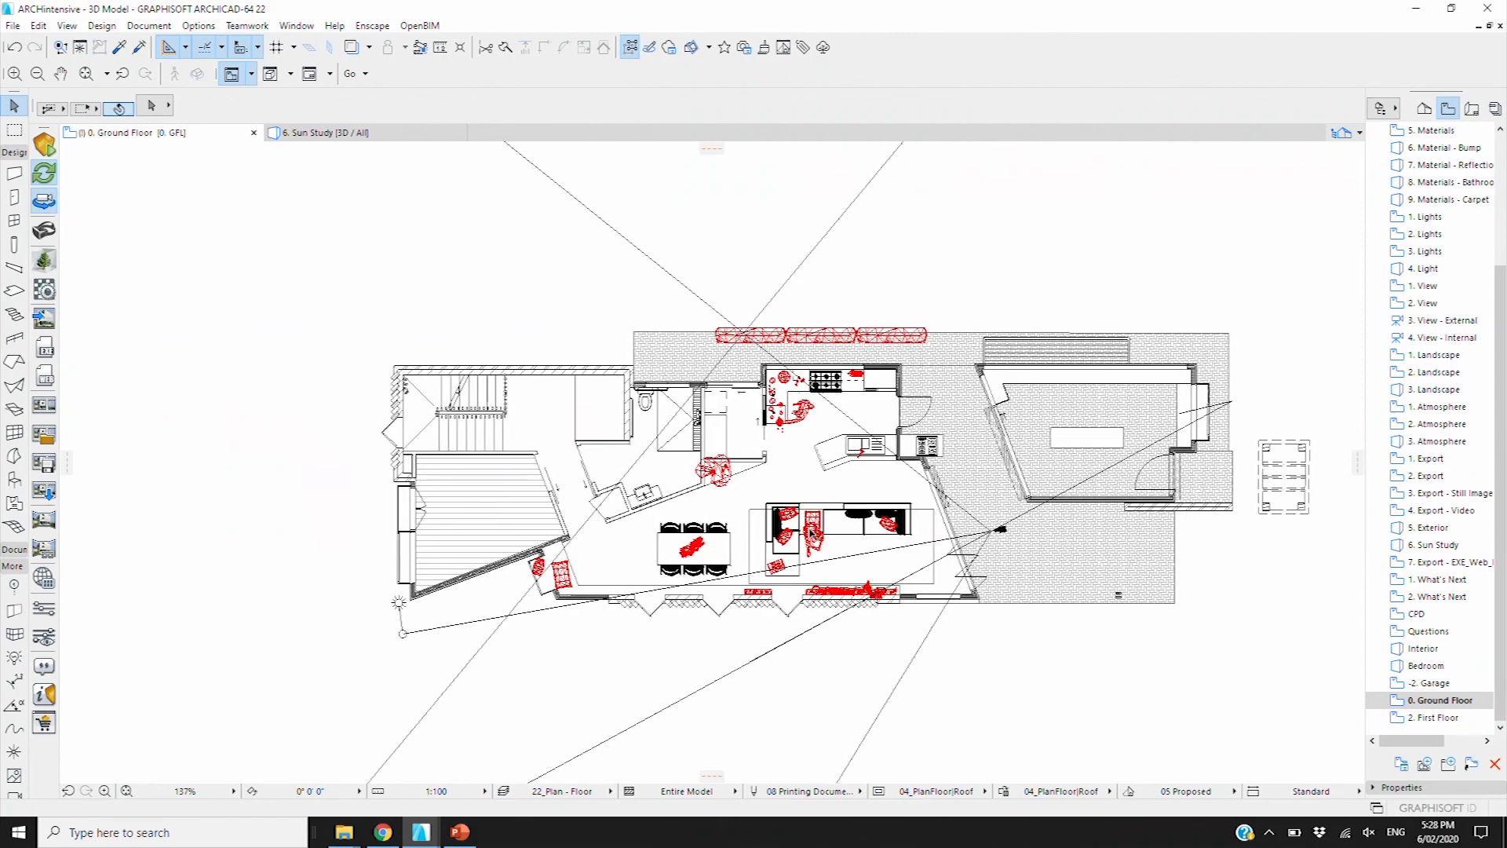
pyautogui.scroll(2, 813, 532)
pyautogui.scroll(-3, 824, 535)
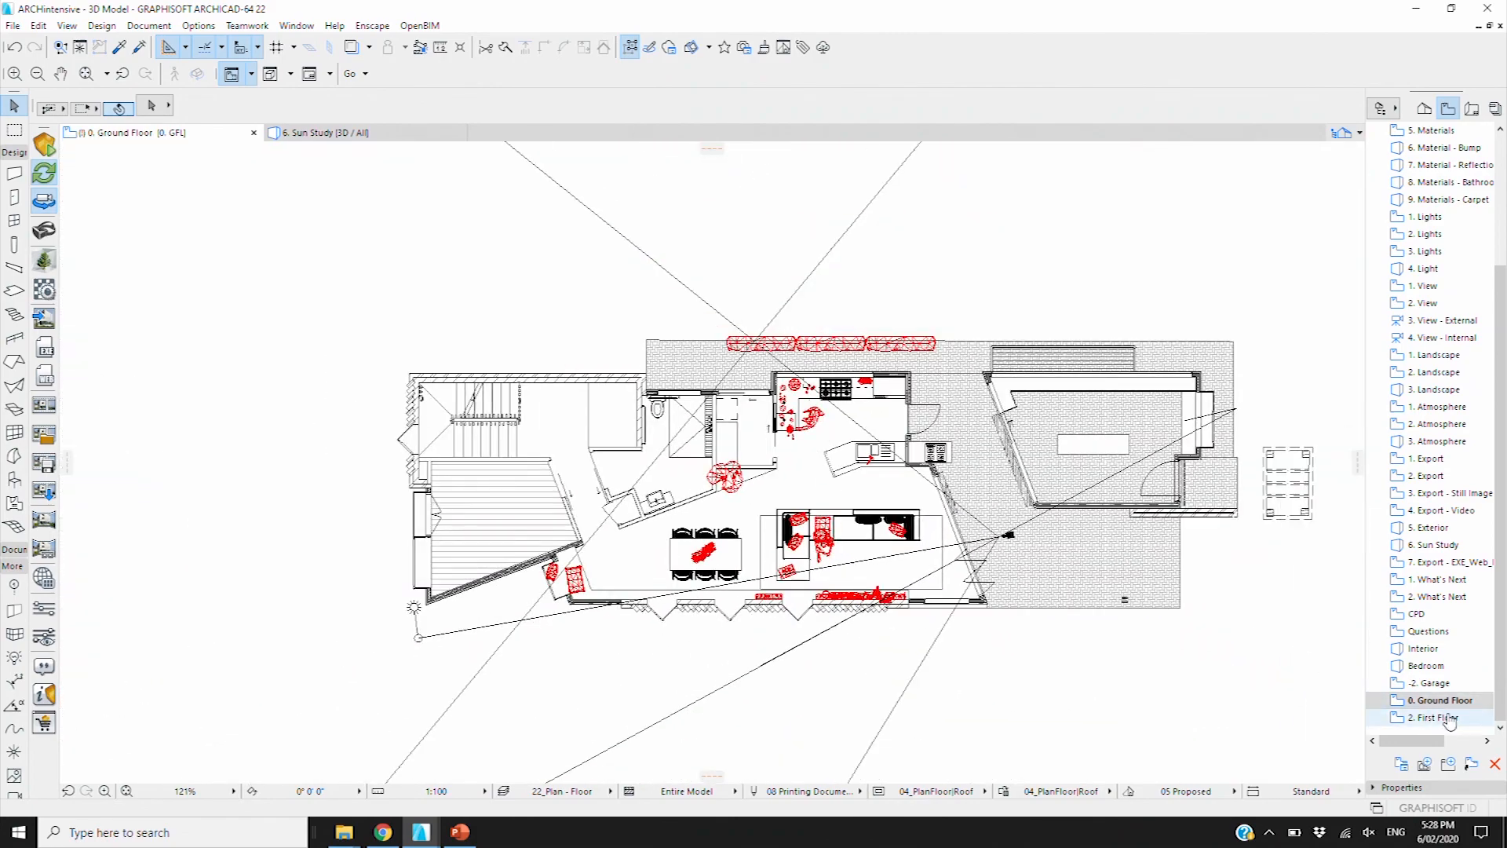
pyautogui.hotkey('ctrl', 'Down')
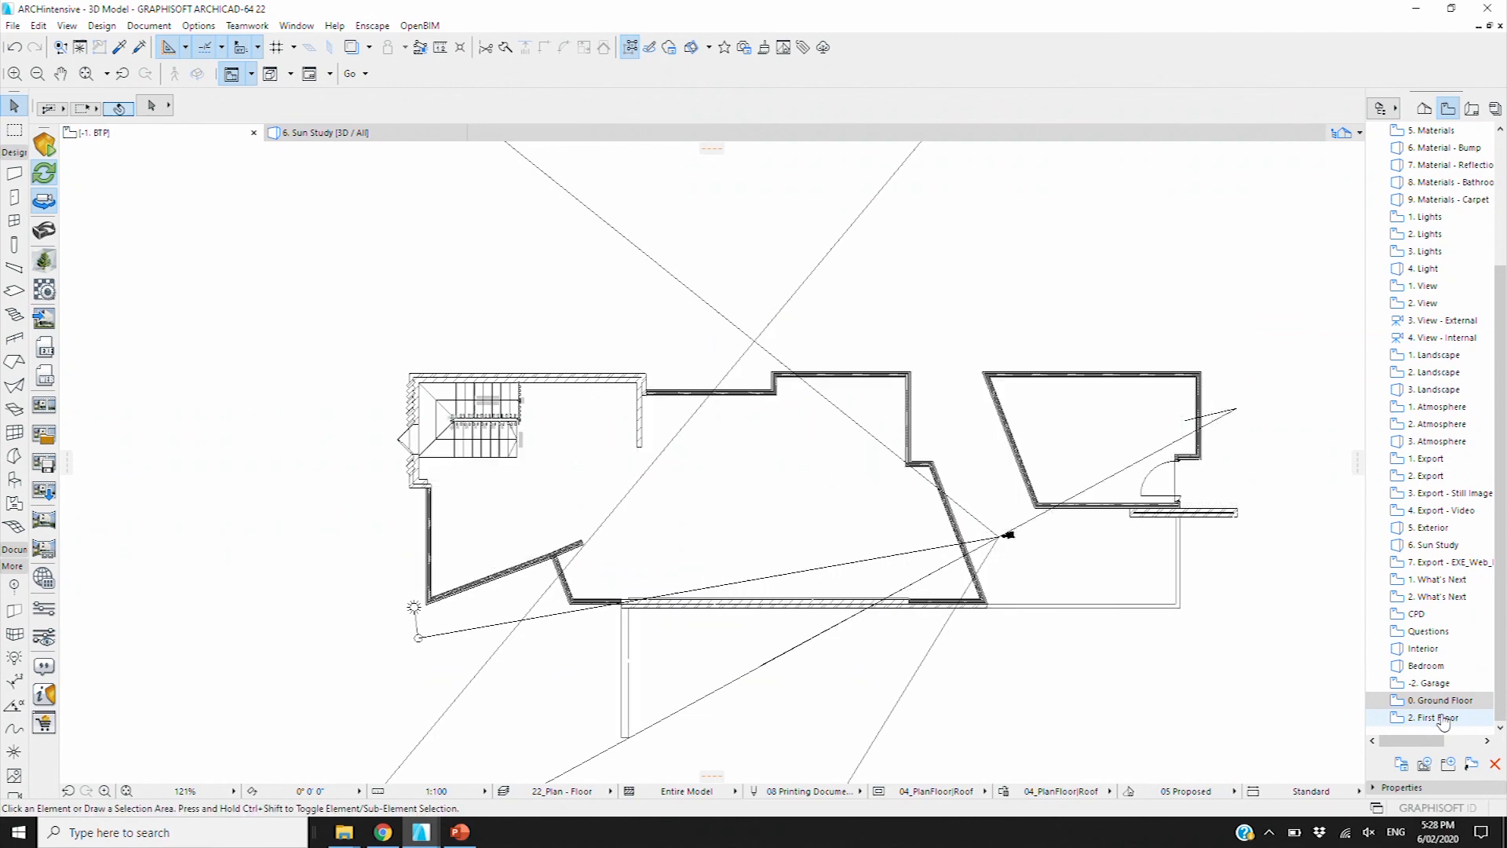
pyautogui.doubleClick(1439, 684)
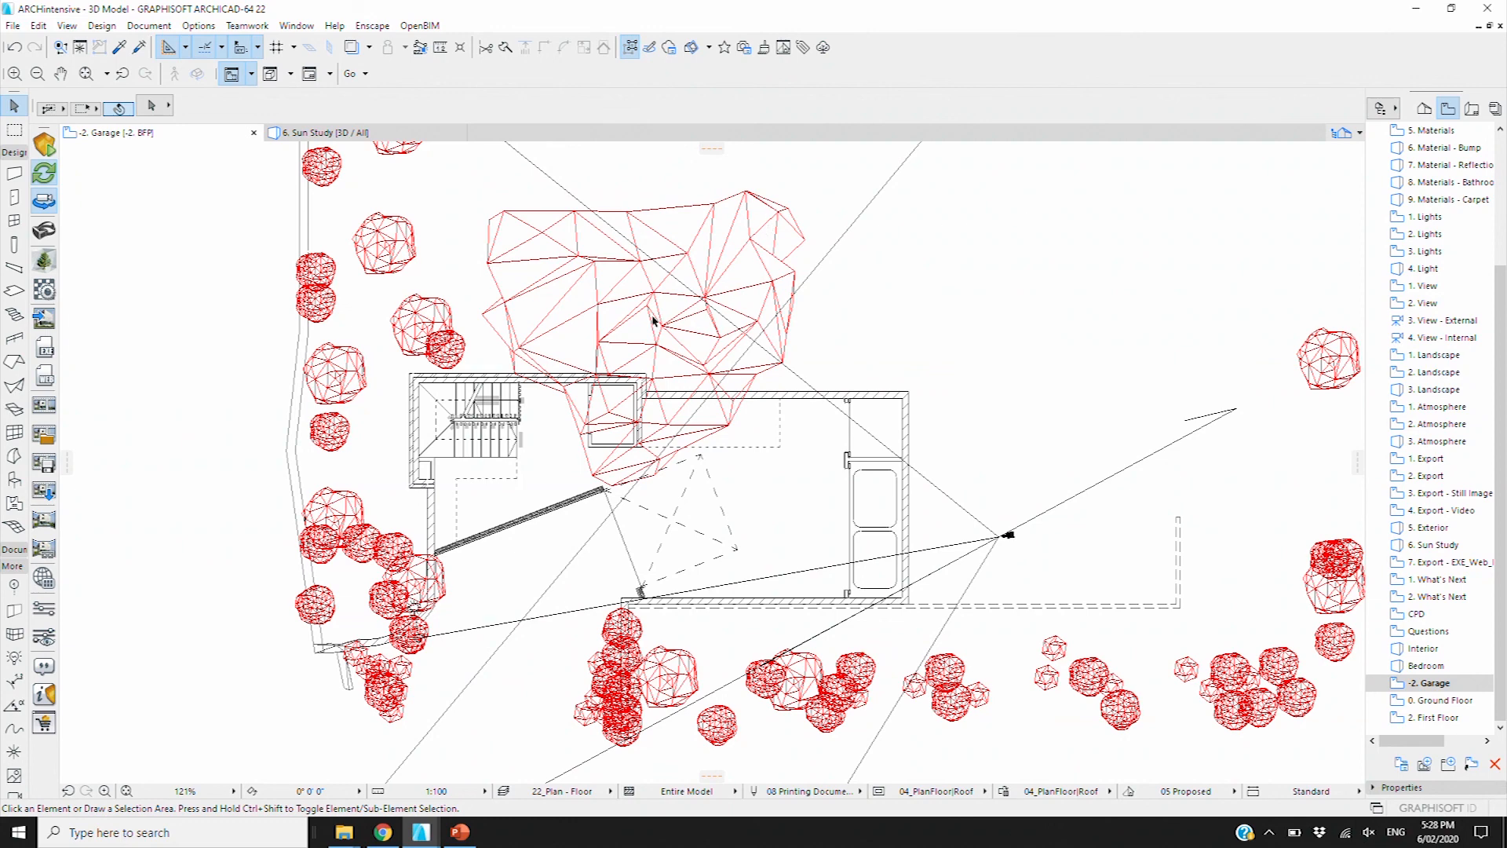
pyautogui.click(384, 132)
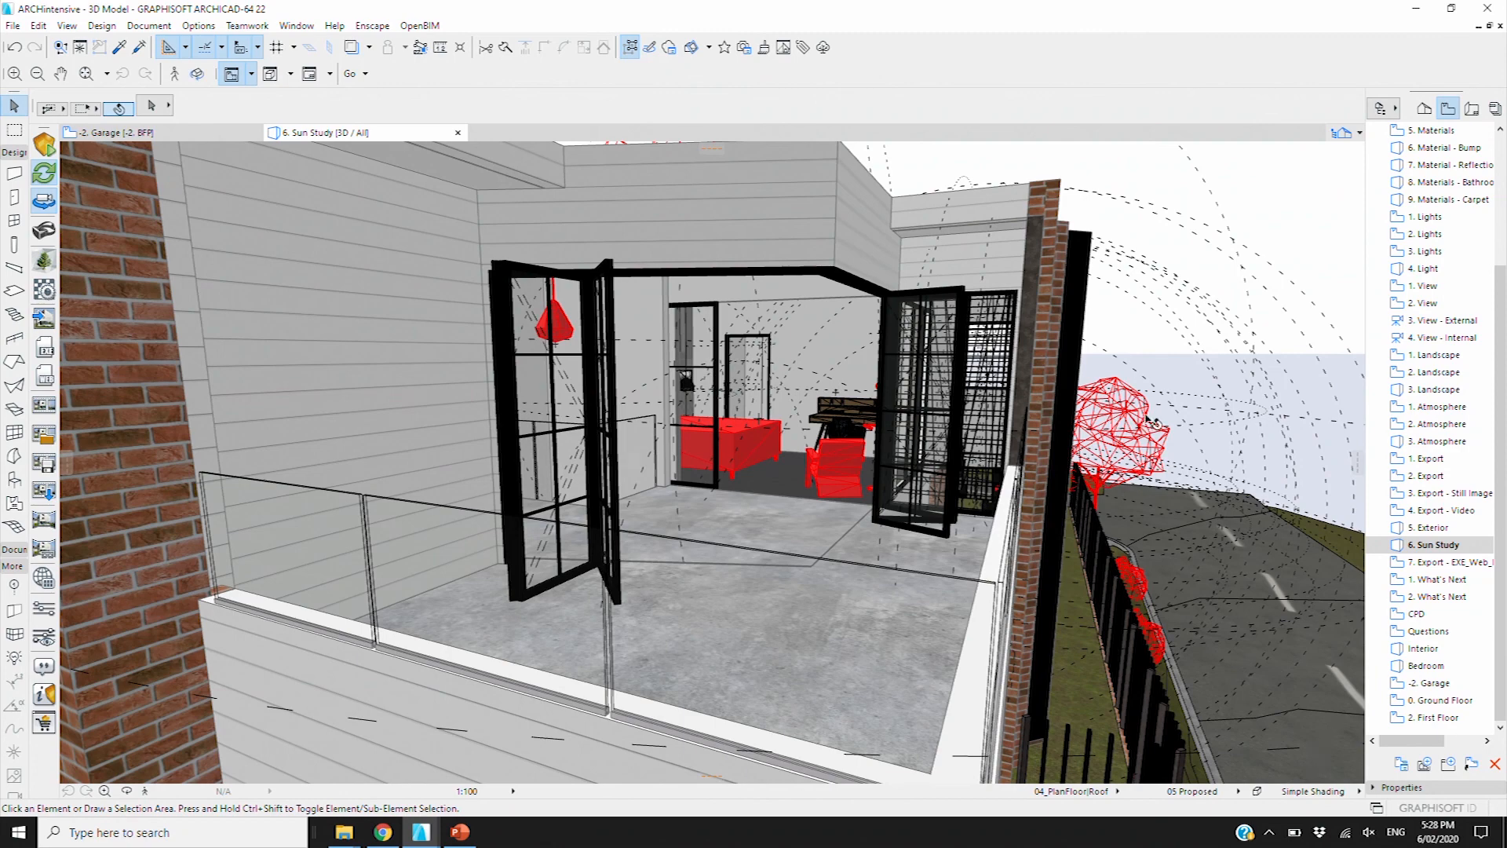
# Select the Rowan tree beside the house in the 3D window, then close the project
pyautogui.scroll(5, 1154, 446)
pyautogui.scroll(4, 1129, 460)
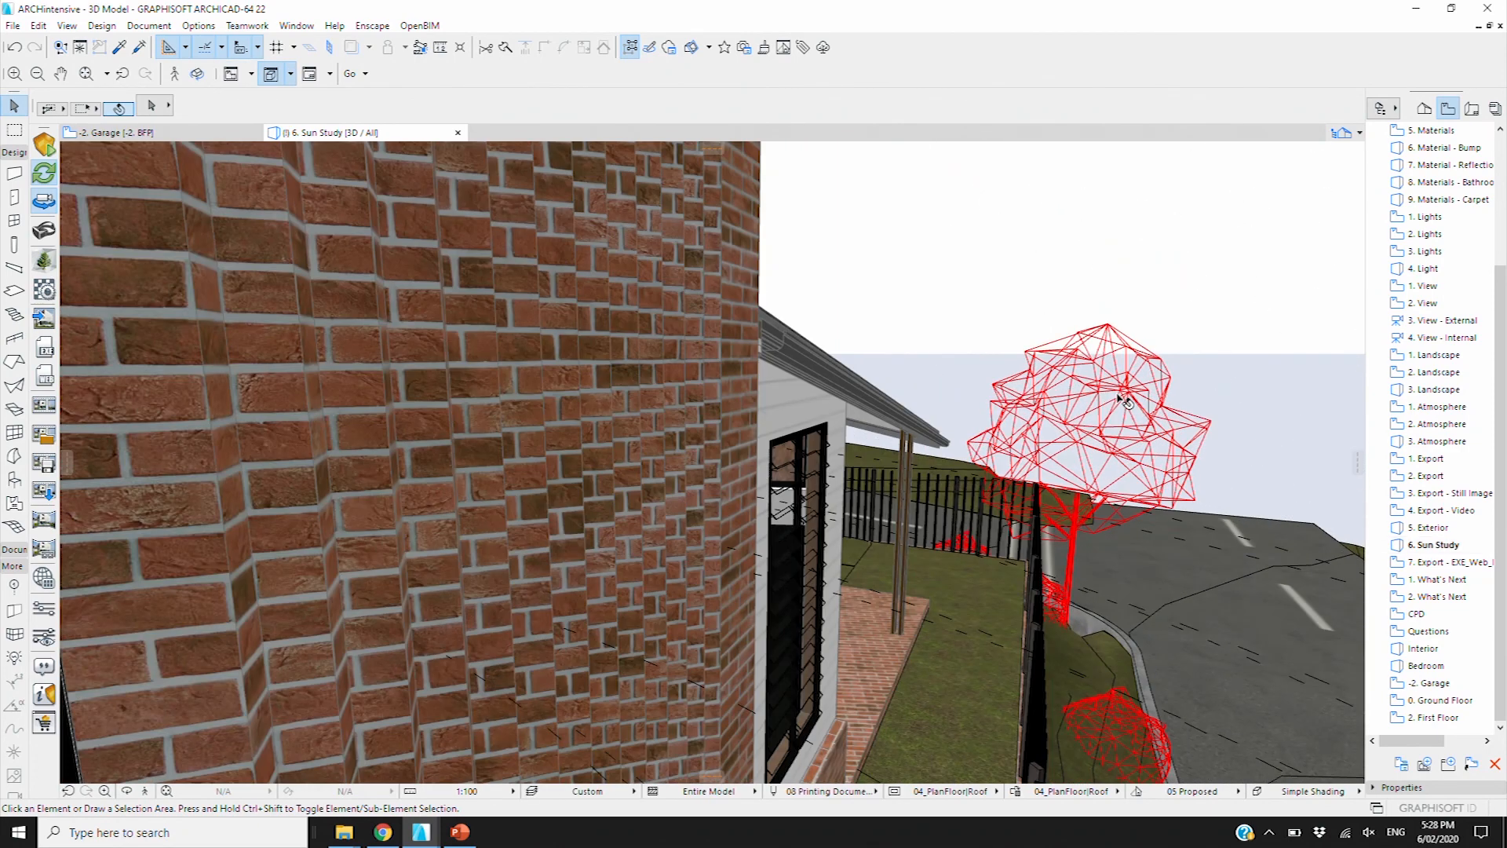
pyautogui.click(1125, 402)
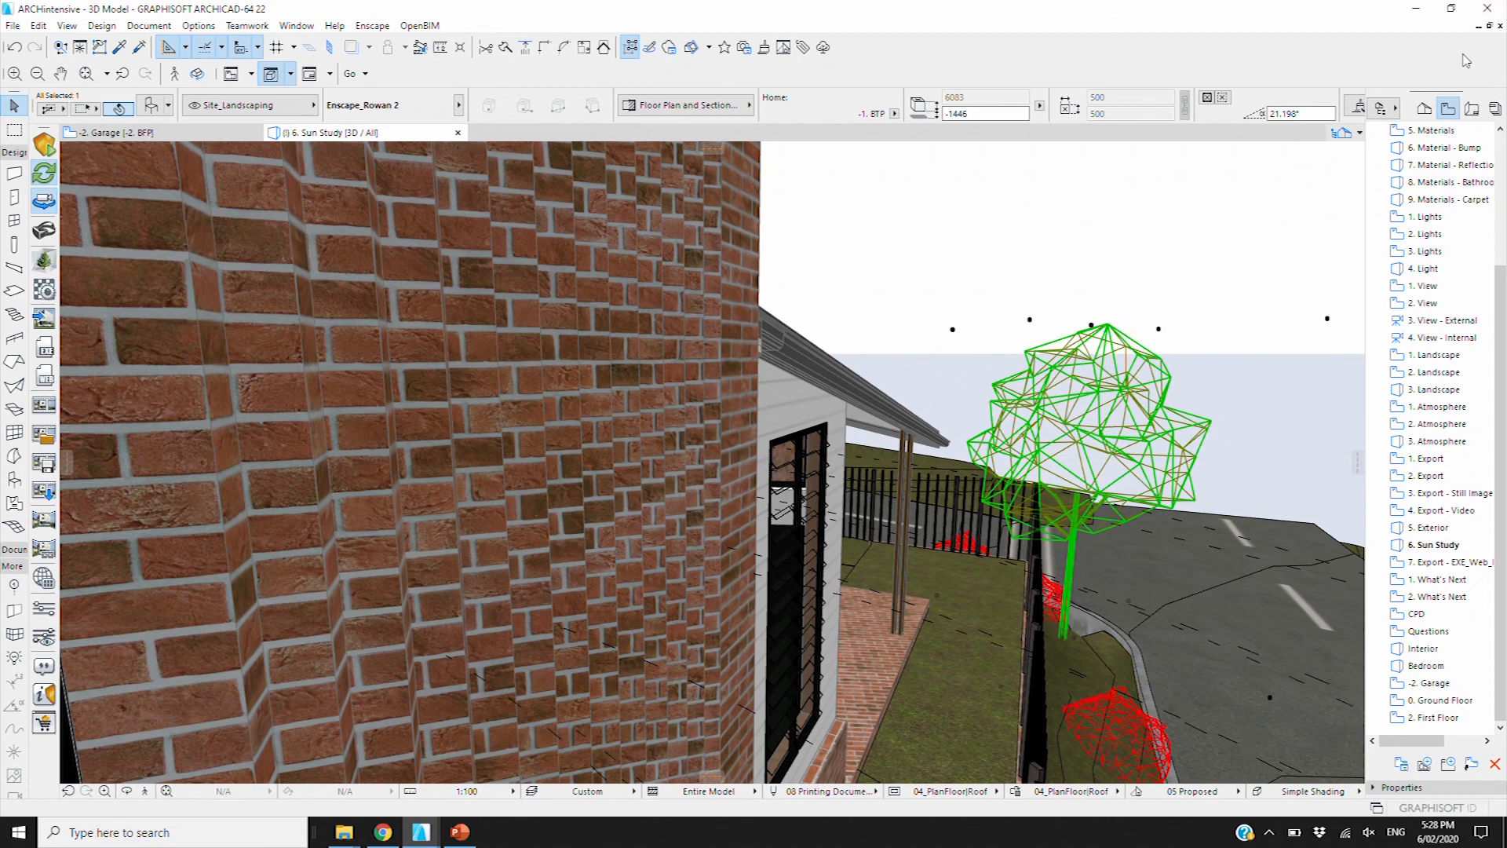
pyautogui.click(1484, 9)
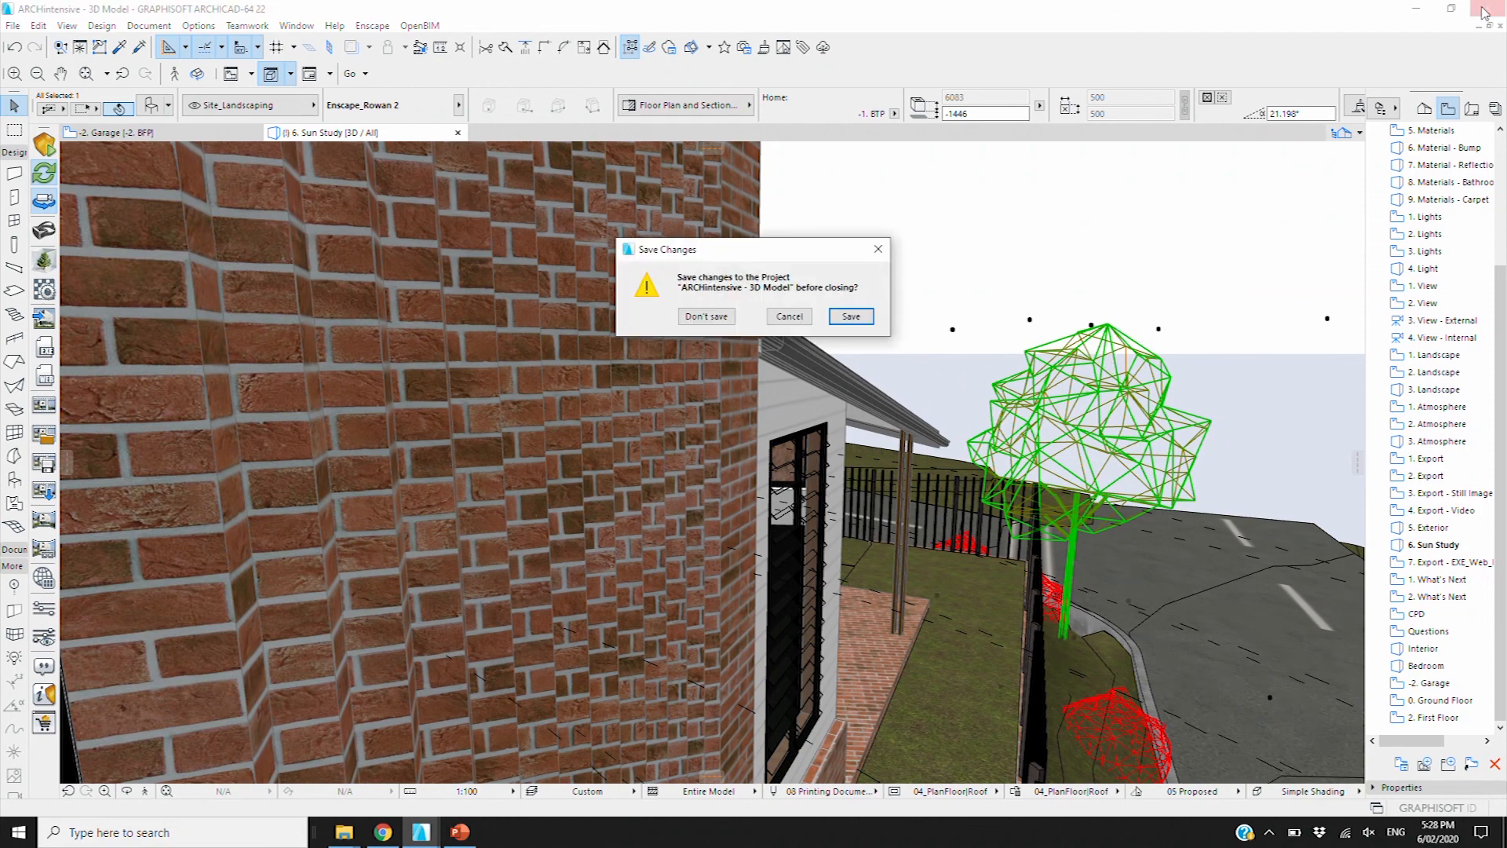